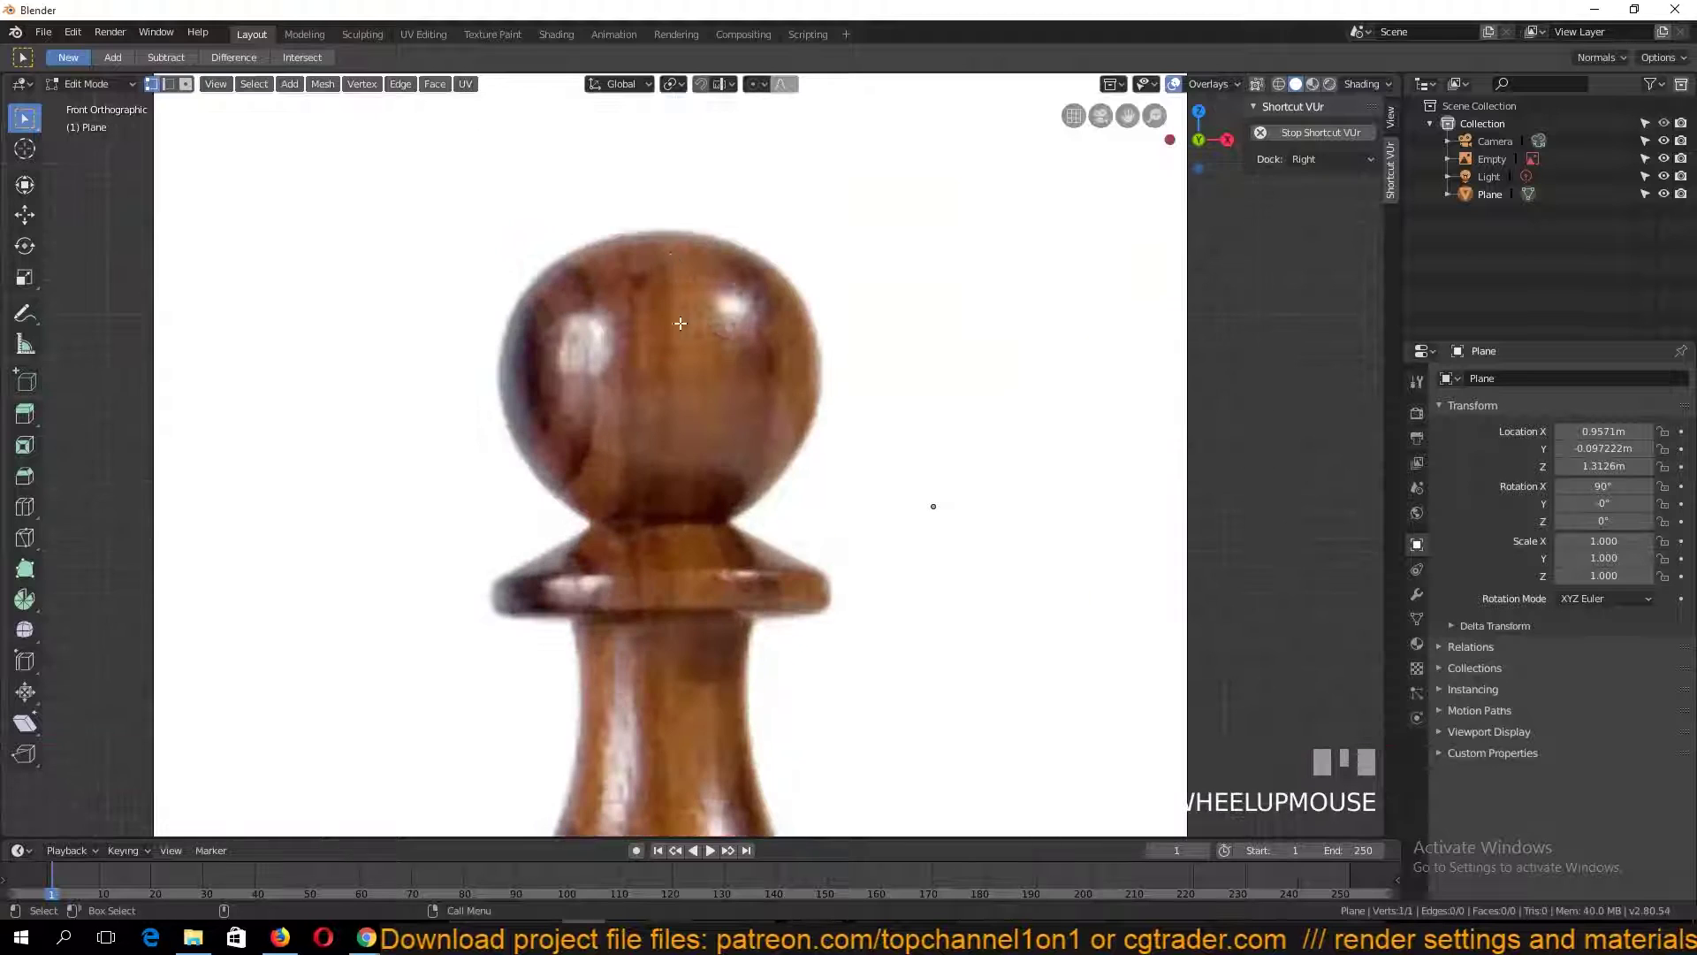
Extrude the vertex at the top of the head straight down along the pawn's centre line to the neck
{"action": "key", "text": "e"}
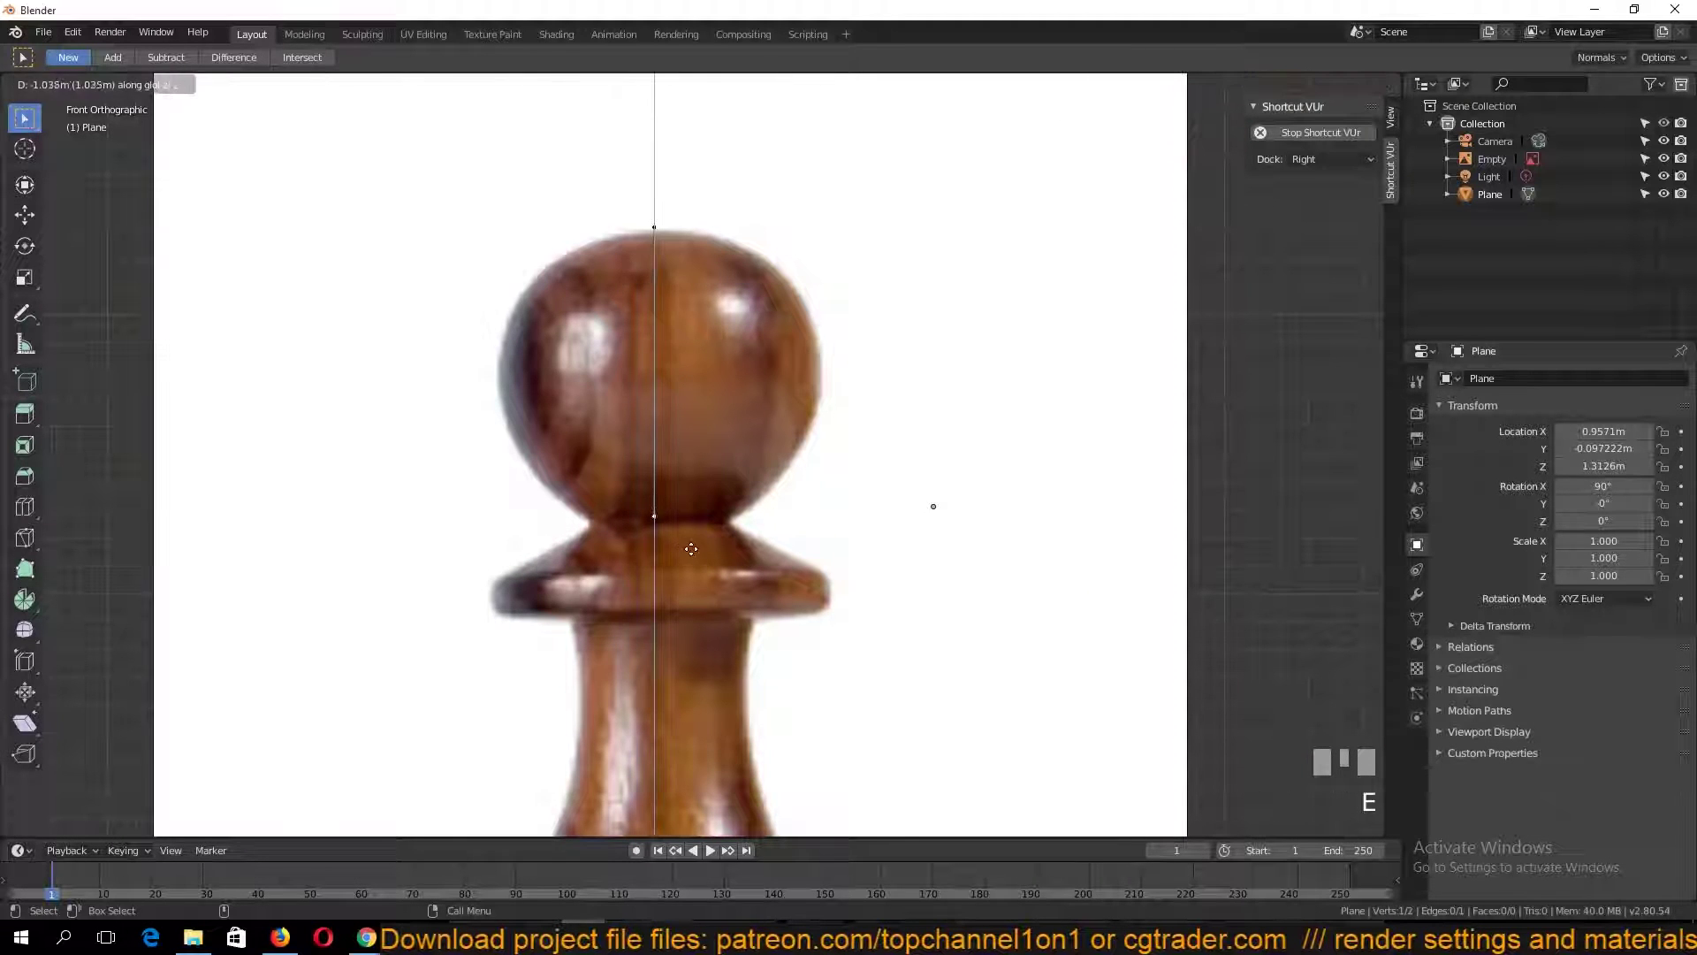
{"action": "left_click", "coordinate": [691, 548]}
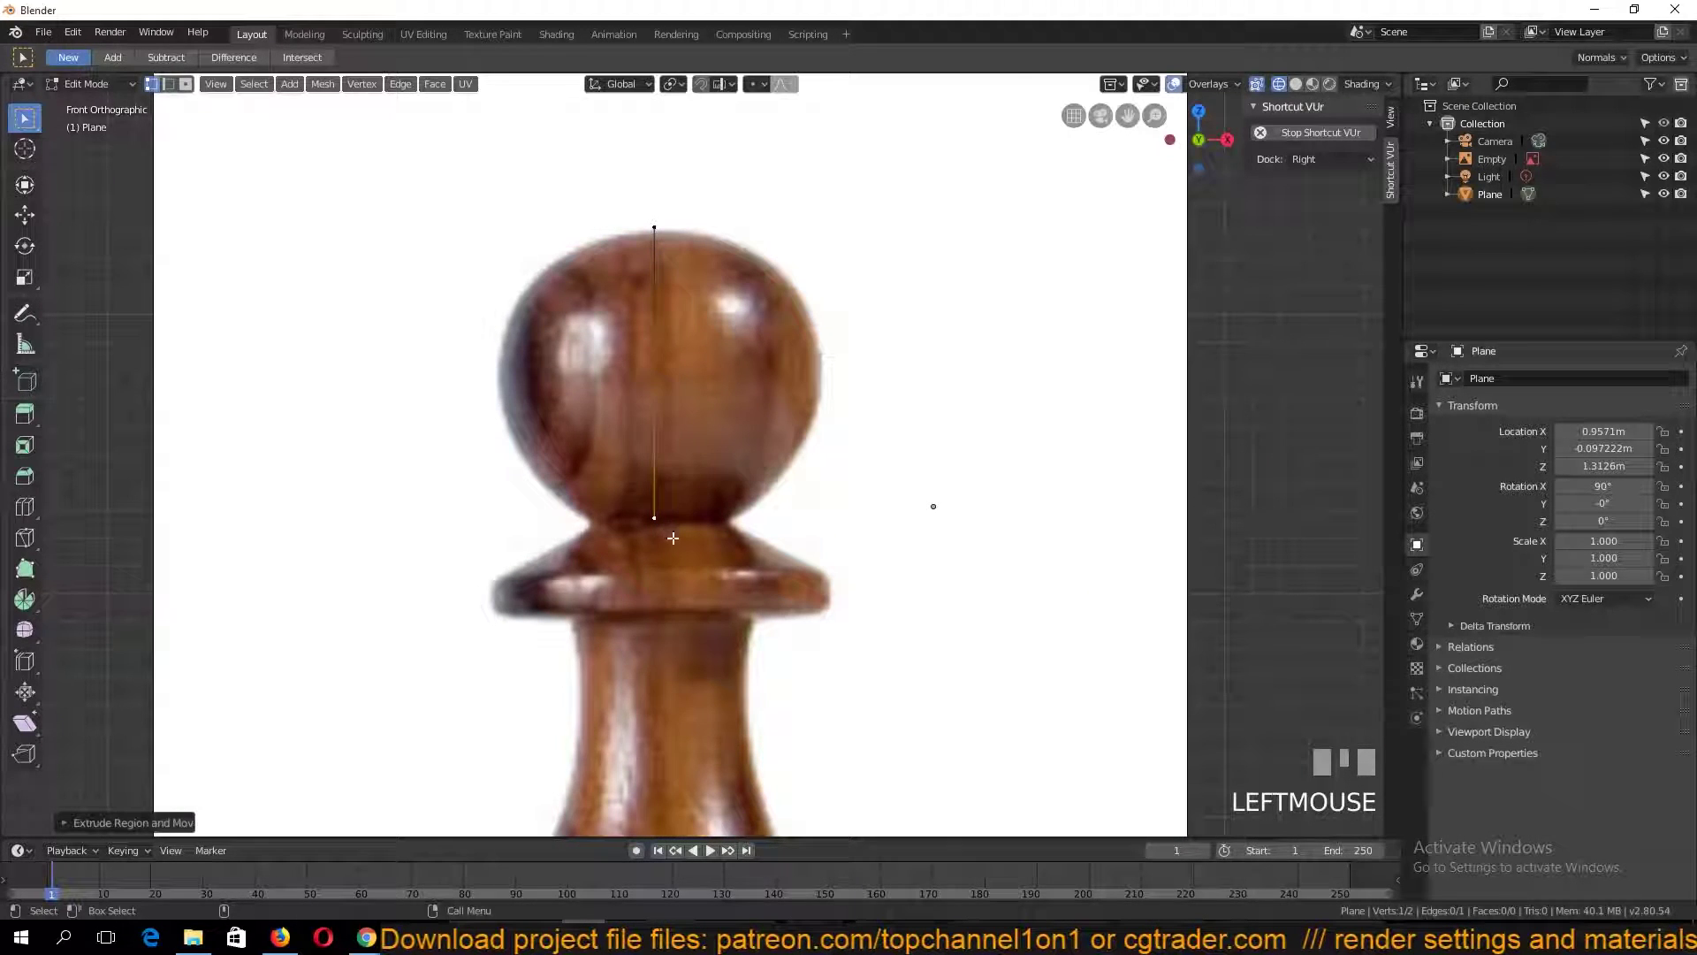
{"action": "key", "text": "g"}
{"action": "right_click", "coordinate": [681, 538]}
Extrude the outline outward from the neck, around the collar's edge and back in to the top of the stem
{"action": "key", "text": "e"}
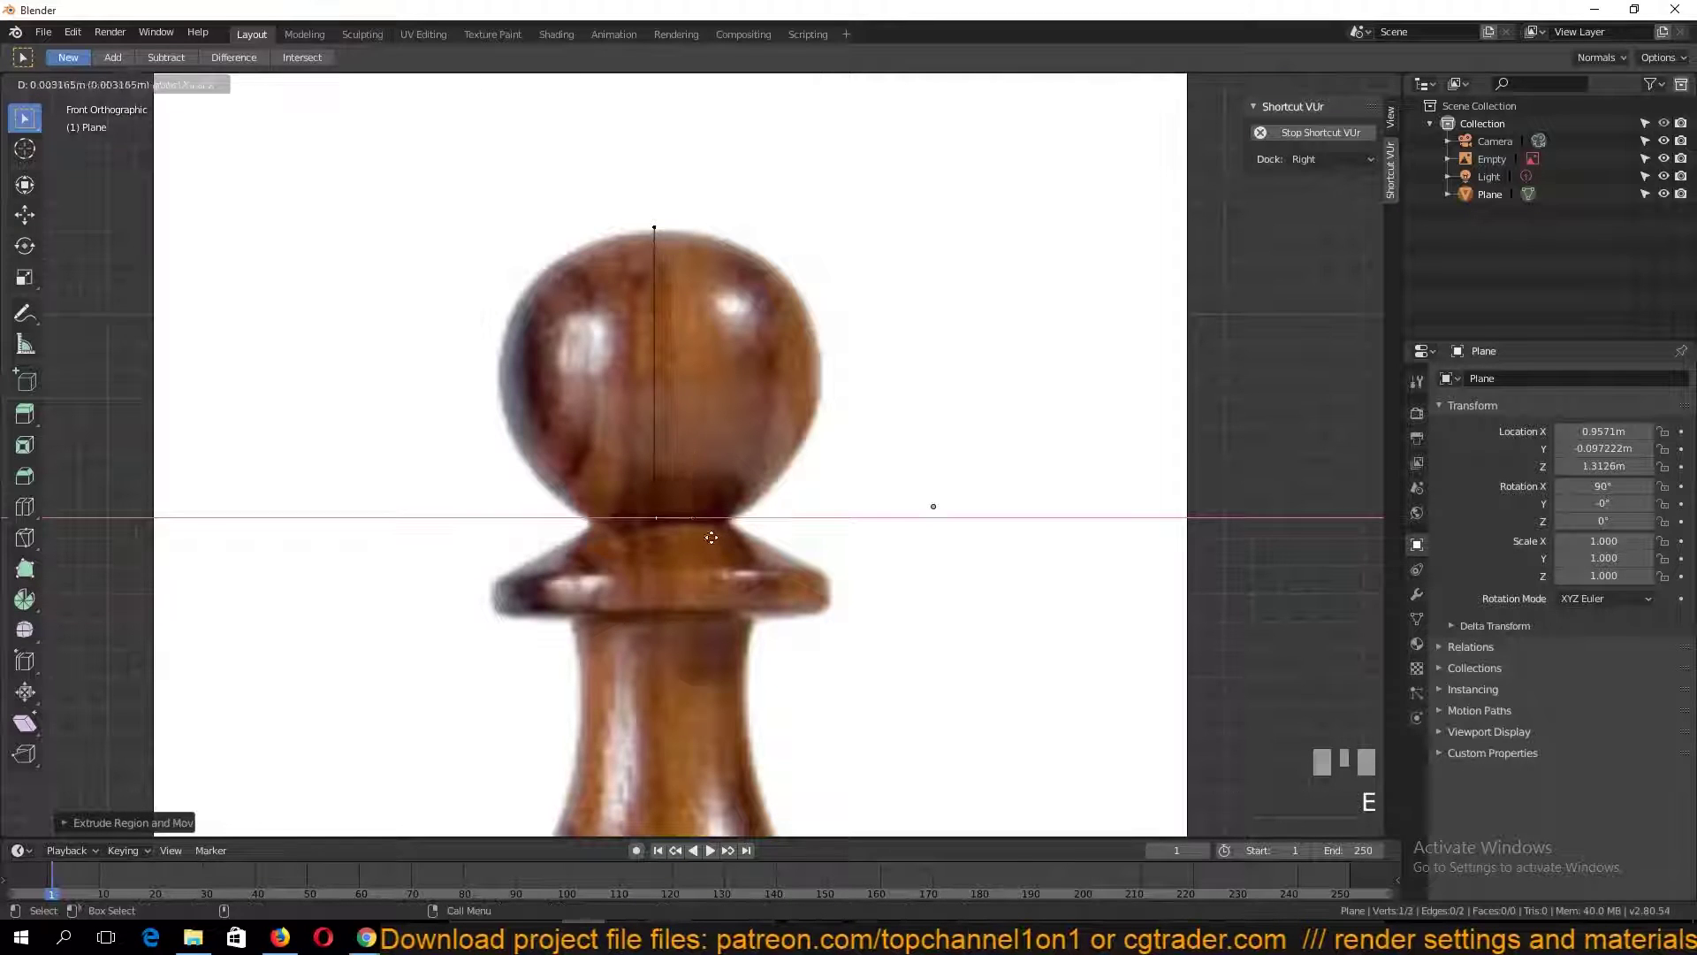
{"action": "left_click", "coordinate": [844, 594]}
{"action": "key", "text": "e"}
{"action": "left_click", "coordinate": [858, 623]}
{"action": "key", "text": "e"}
{"action": "left_click", "coordinate": [798, 622]}
{"action": "key", "text": "g"}
{"action": "left_click", "coordinate": [740, 628]}
Extrude the outline down along the stem to where it meets the base
{"action": "middle_click_drag", "start_coordinate": [740, 629], "coordinate": [724, 313], "text": "shift"}
{"action": "key", "text": "e"}
{"action": "left_click", "coordinate": [735, 459]}
{"action": "key", "text": "e"}
{"action": "left_click", "coordinate": [801, 613]}
{"action": "middle_click_drag", "start_coordinate": [801, 612], "coordinate": [801, 376], "text": "shift"}
Extrude the outline around the base's upper rim and down over the large bulge, following the reference image
{"action": "key", "text": "e"}
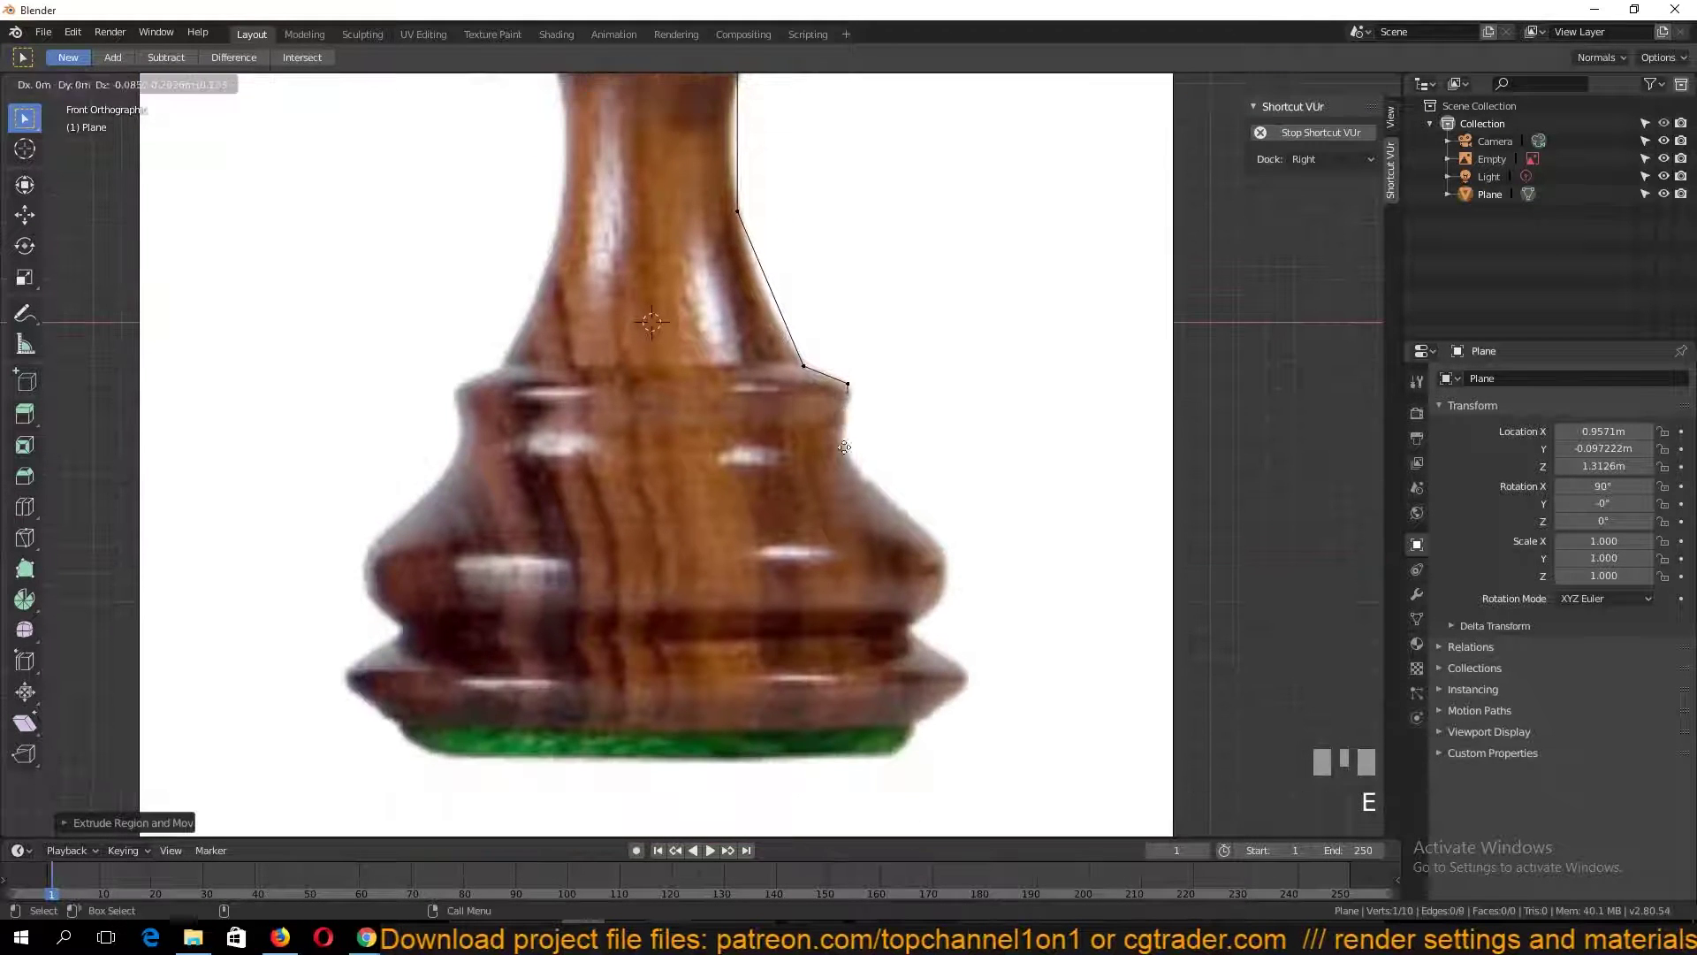
{"action": "left_click", "coordinate": [863, 516]}
{"action": "key", "text": "e"}
{"action": "left_click", "coordinate": [951, 588]}
{"action": "key", "text": "e"}
{"action": "left_click", "coordinate": [853, 615]}
Extrude the outline around the pointed lower flange of the base, following the reference image
{"action": "key", "text": "e"}
{"action": "left_click", "coordinate": [917, 632]}
{"action": "key", "text": "e"}
{"action": "left_click", "coordinate": [961, 646]}
{"action": "key", "text": "e"}
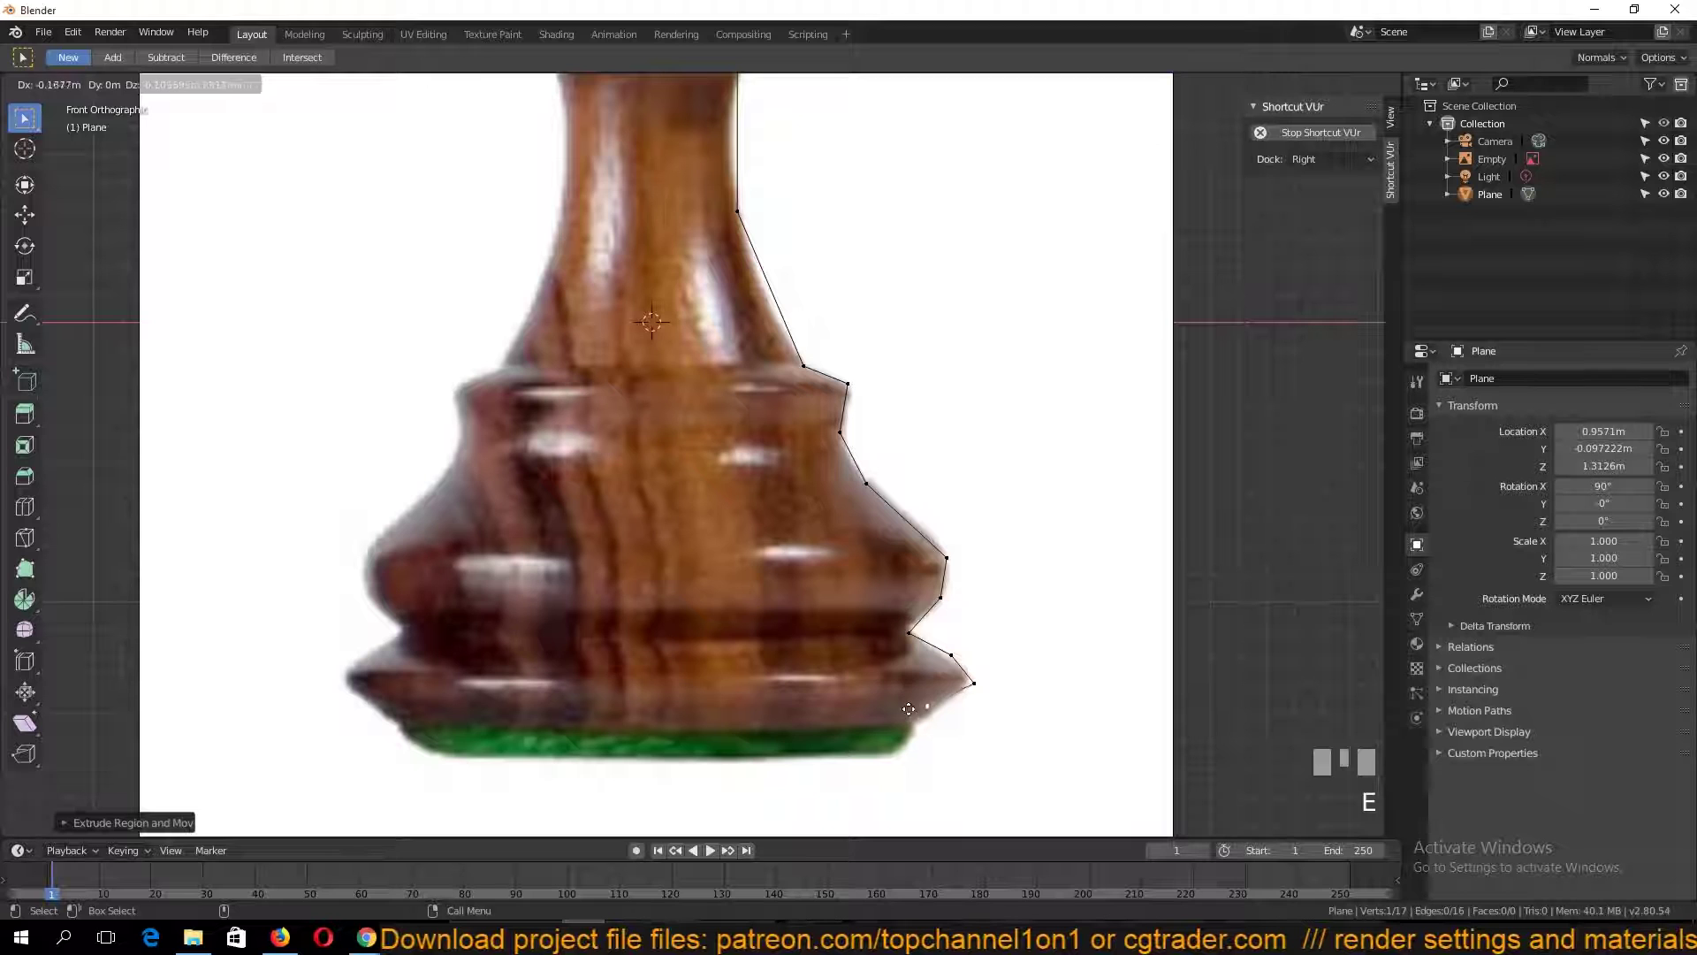
{"action": "left_click", "coordinate": [910, 723]}
Extrude the outline down the edge of the green felt to the very bottom of the pawn
{"action": "key", "text": "e"}
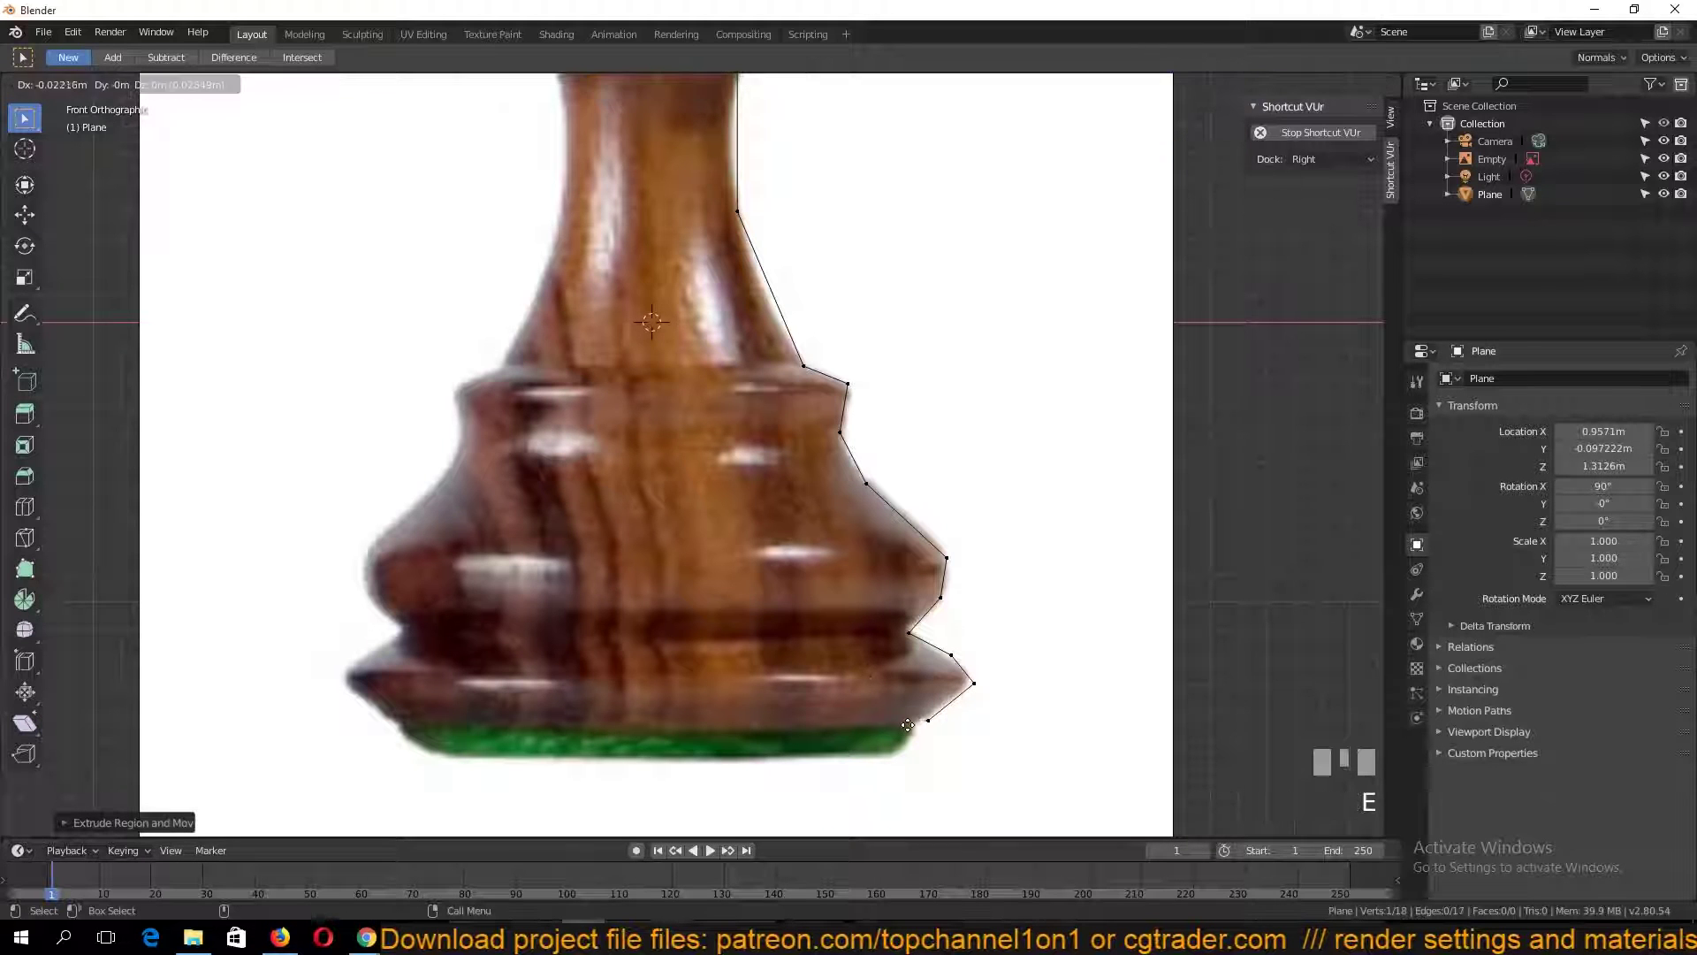
{"action": "left_click", "coordinate": [900, 726]}
{"action": "key", "text": "e"}
{"action": "left_click", "coordinate": [900, 743]}
{"action": "key", "text": "e"}
{"action": "left_click", "coordinate": [883, 759]}
Move the stem's middle vertex onto the reference and round it with a four-segment vertex bevel
{"action": "middle_click_drag", "start_coordinate": [757, 213], "coordinate": [787, 437], "text": "shift"}
{"action": "left_click", "coordinate": [787, 437]}
{"action": "key", "text": "g"}
{"action": "left_click", "coordinate": [777, 406]}
{"action": "key", "text": "shift+ctrl+b"}
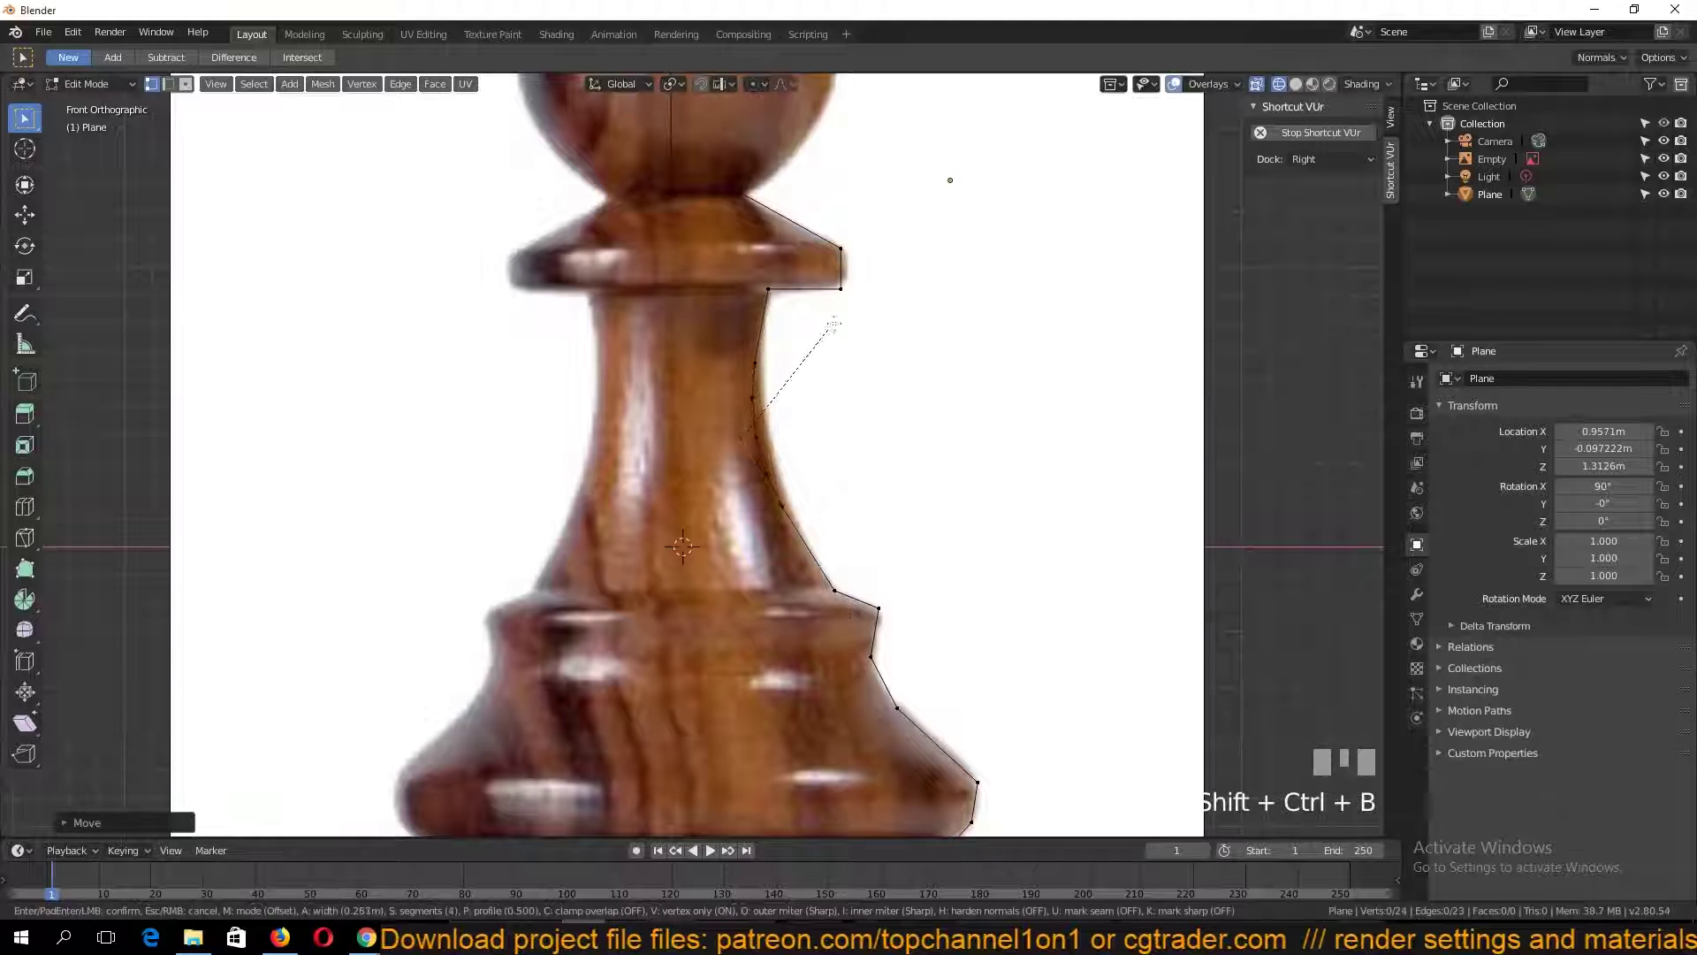
{"action": "left_click", "coordinate": [847, 287]}
Replace the centre line with a 24-vertex circle aligned to the view, scaled to about 0.58 to fit the pawn's head
{"action": "key", "text": "Tab"}
{"action": "key", "text": "Tab"}
{"action": "middle_click_drag", "start_coordinate": [815, 273], "coordinate": [708, 460], "text": "shift"}
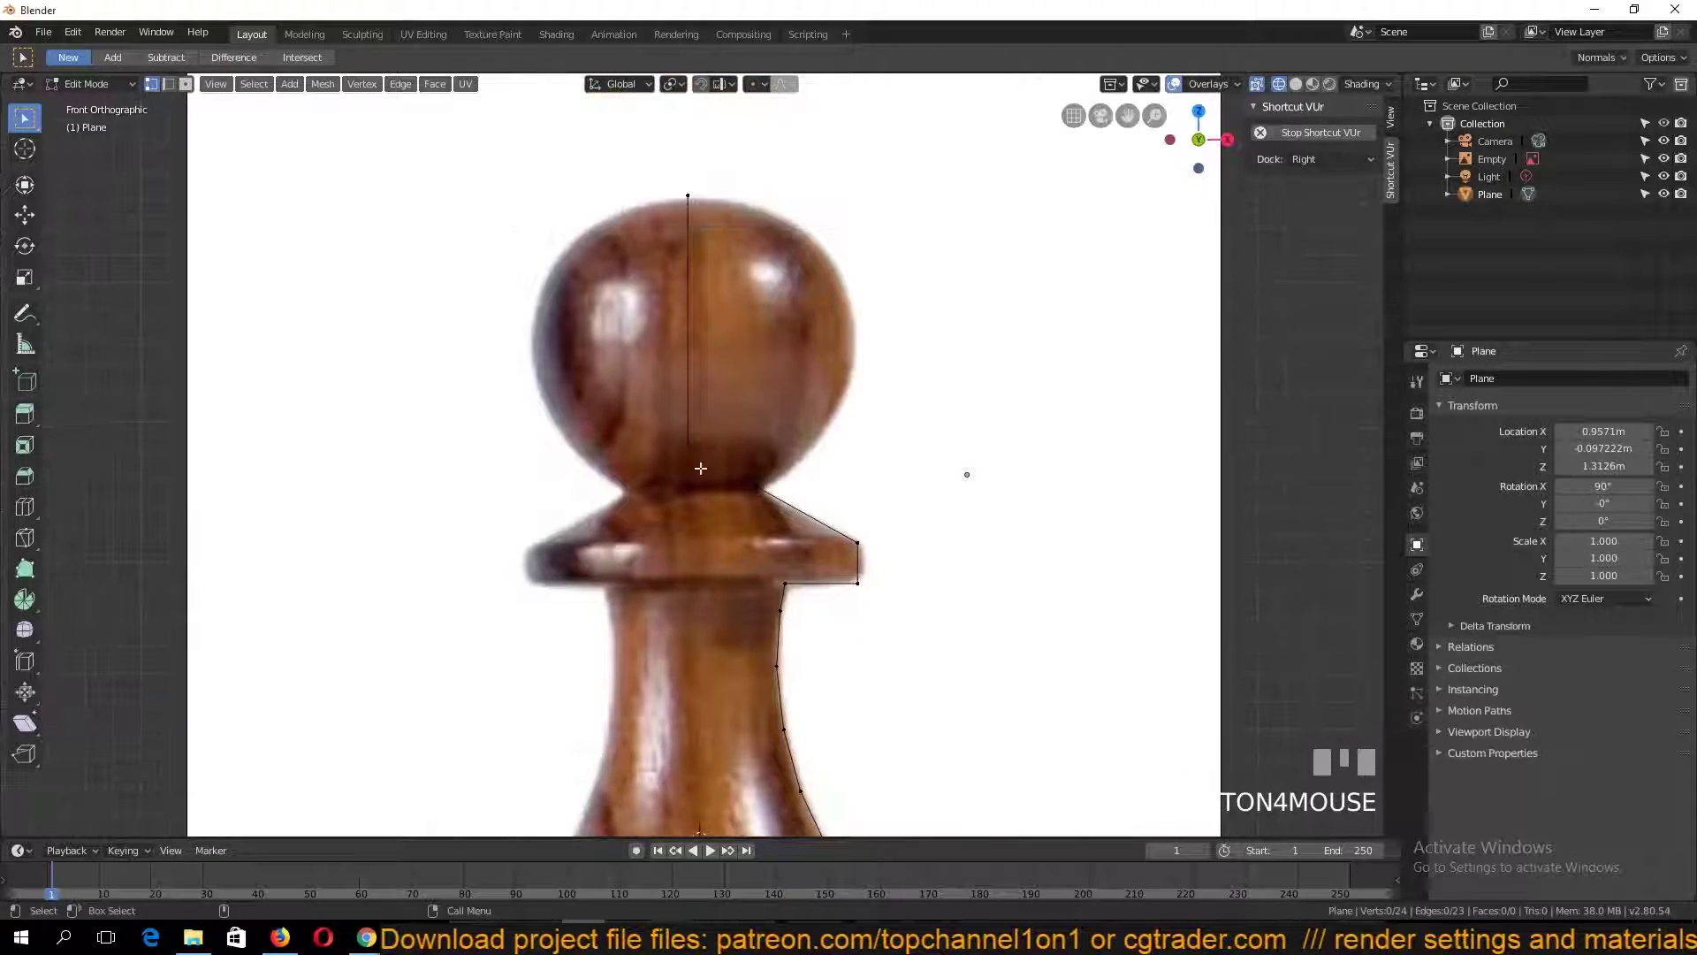
{"action": "key", "text": "shift+a"}
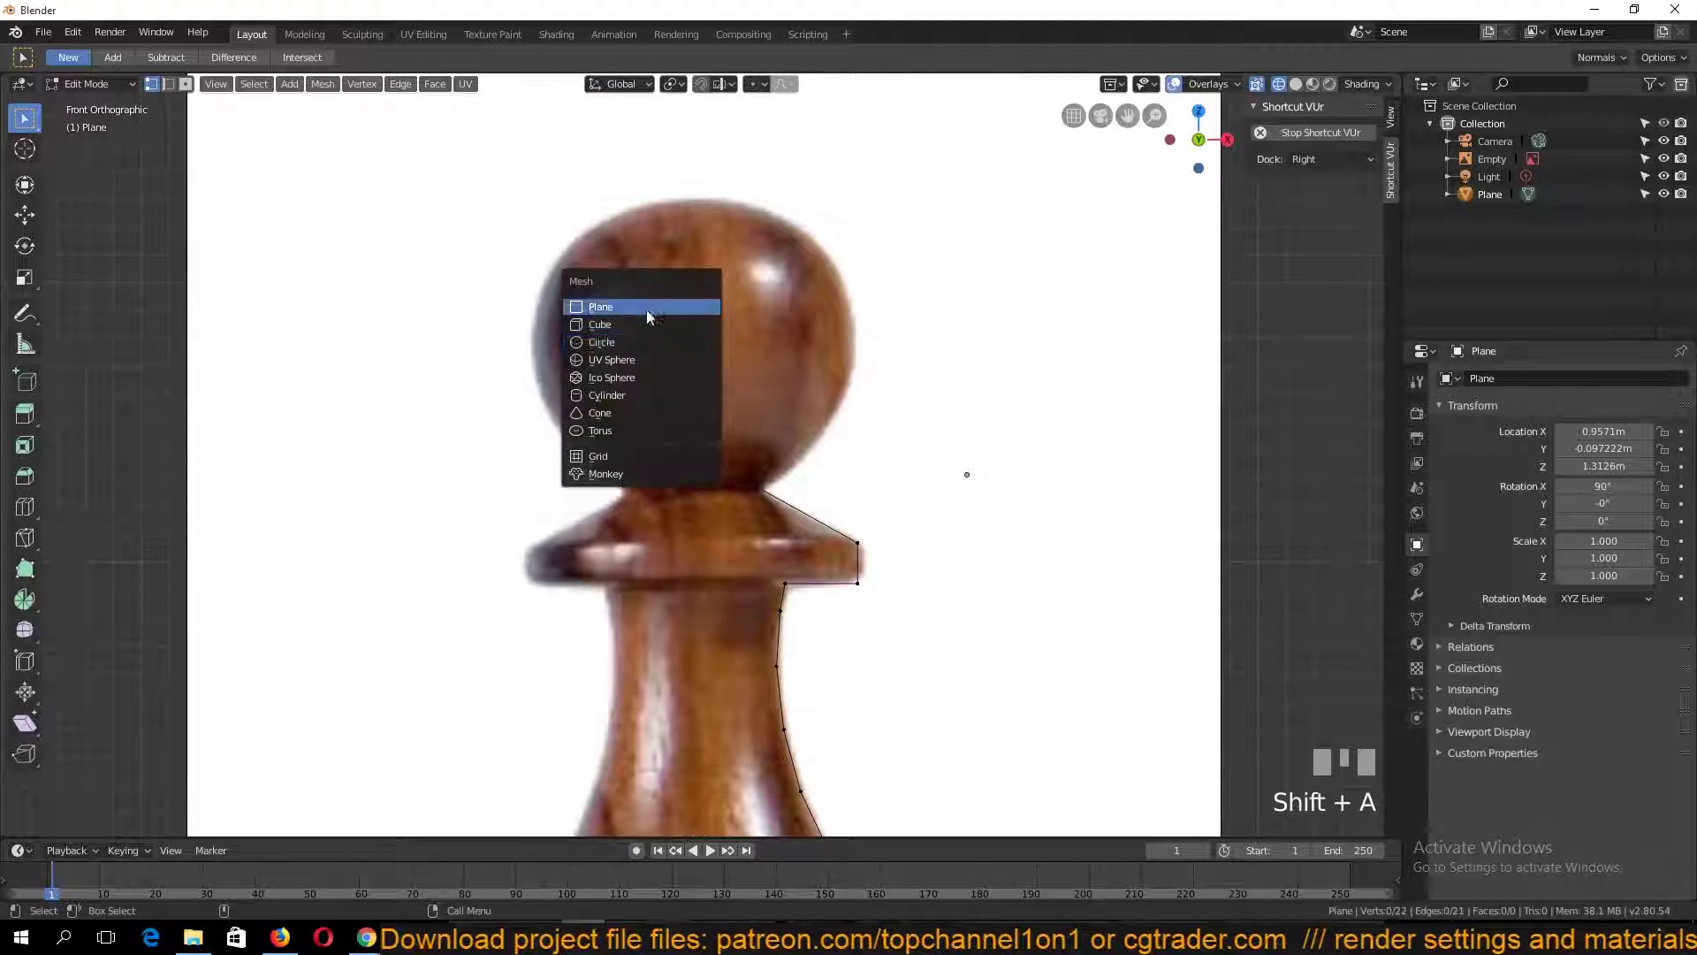
{"action": "left_click", "coordinate": [656, 325]}
{"action": "left_click", "coordinate": [97, 822]}
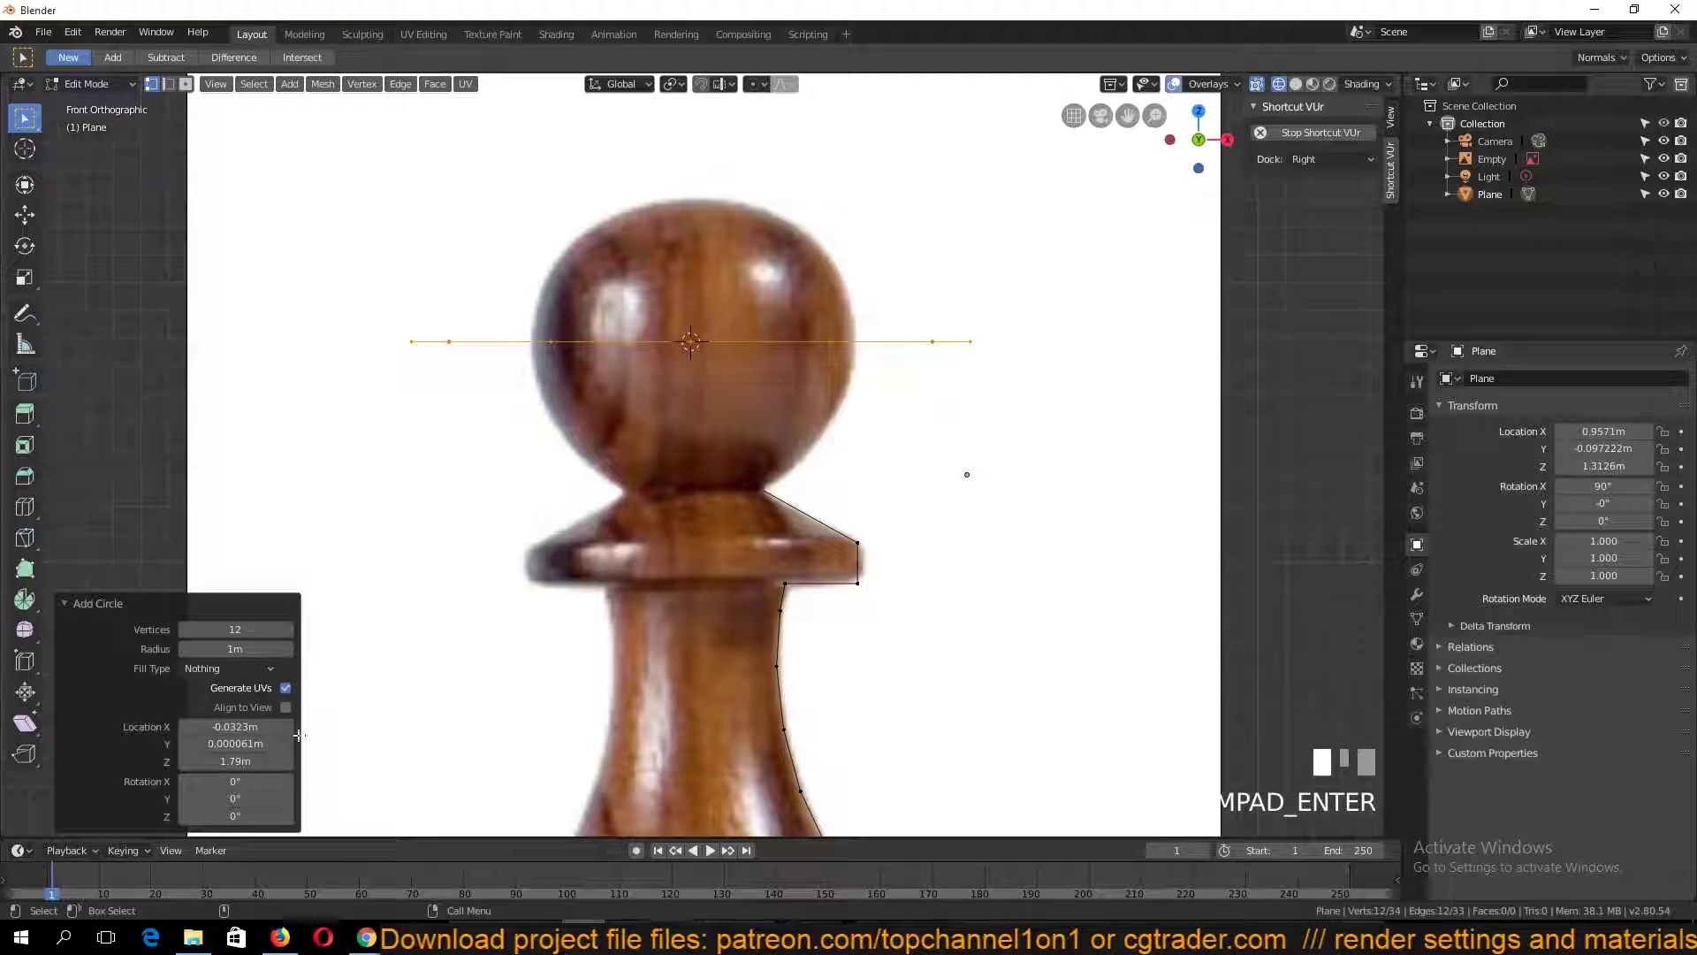
{"action": "left_click", "coordinate": [286, 707]}
{"action": "key", "text": "Return"}
{"action": "key", "text": "s"}
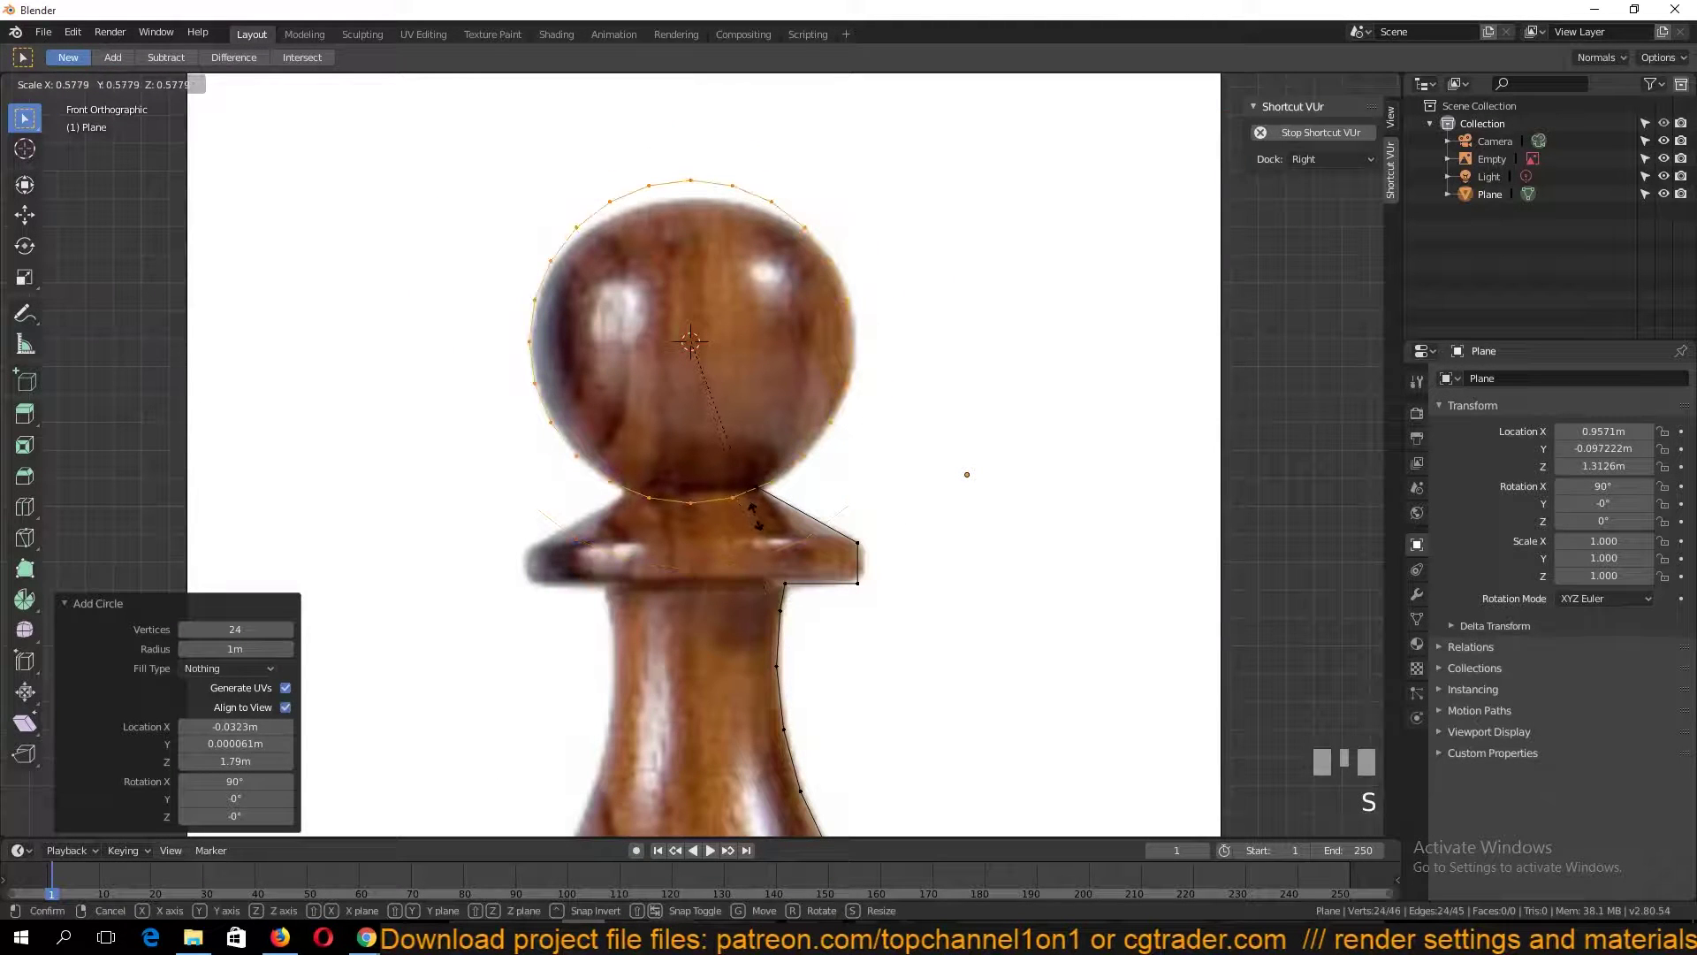
{"action": "left_click", "coordinate": [753, 511]}
Delete the circle's left half and connect the remaining arc to the neck vertex with an edge
{"action": "key", "text": "a"}
{"action": "key", "text": "a"}
{"action": "left_click_drag", "start_coordinate": [465, 136], "coordinate": [740, 505]}
{"action": "key", "text": "x"}
{"action": "left_click", "coordinate": [676, 530]}
{"action": "key", "text": "x"}
{"action": "left_click", "coordinate": [740, 503]}
{"action": "left_click", "coordinate": [746, 489]}
{"action": "right_click", "coordinate": [819, 527]}
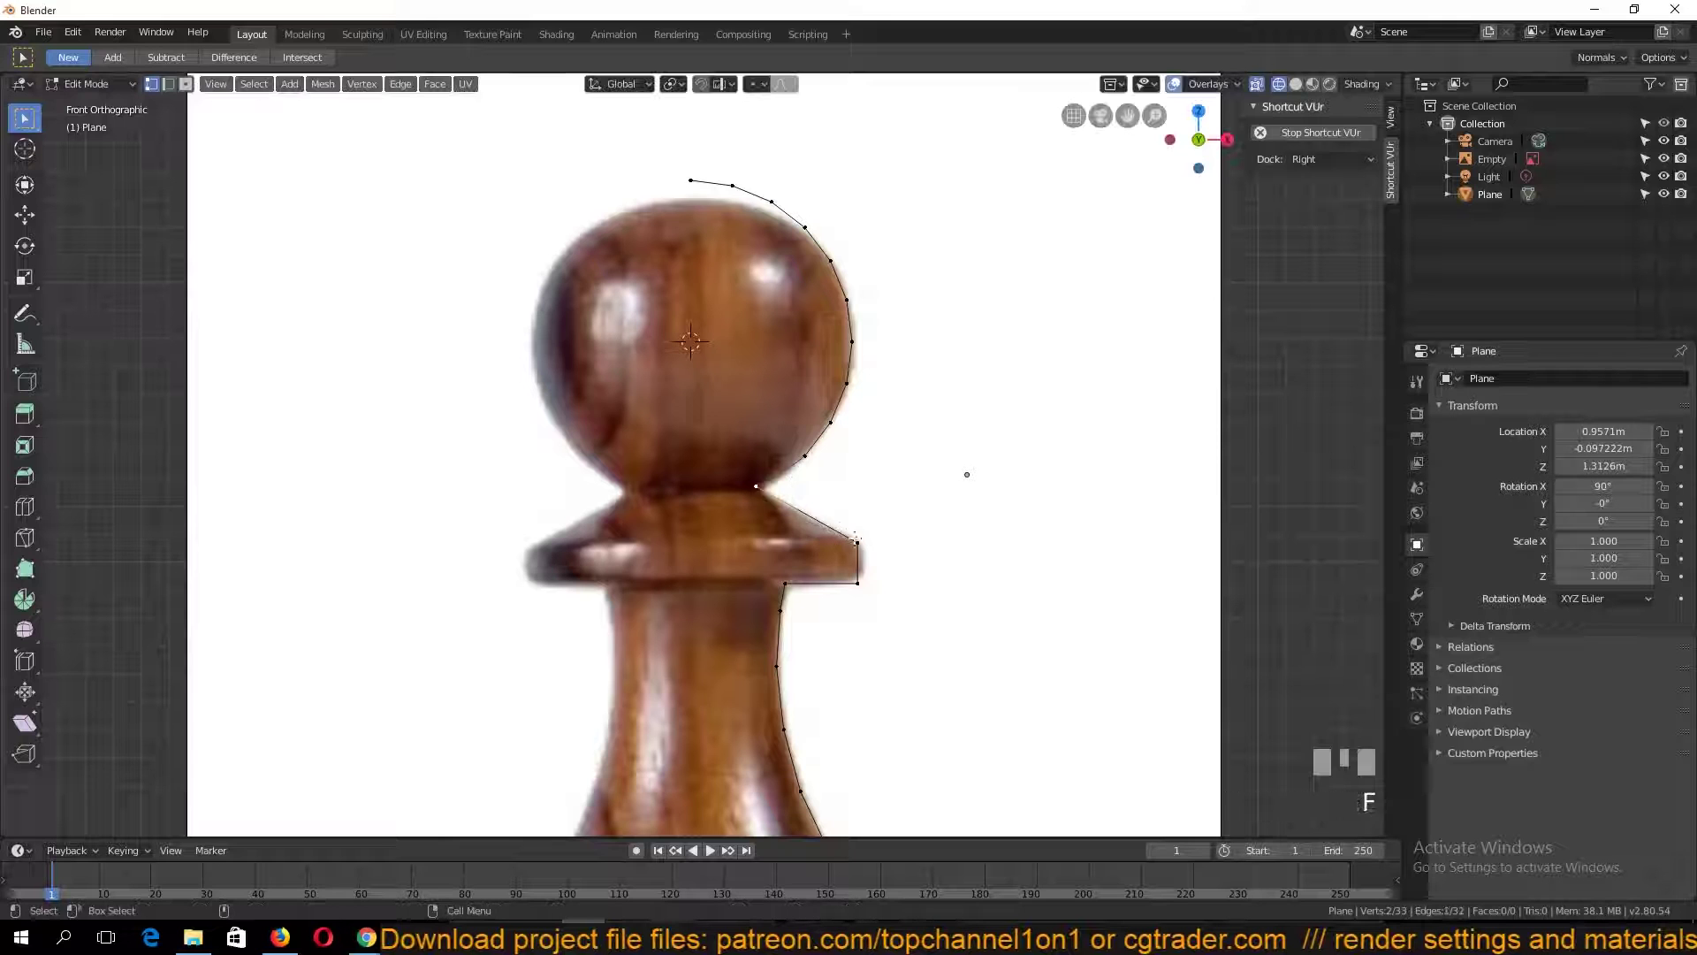
Lower the arc's top vertex about 0.076 m along Z with proportional editing to match the head
{"action": "key", "text": "g"}
{"action": "key", "text": "z"}
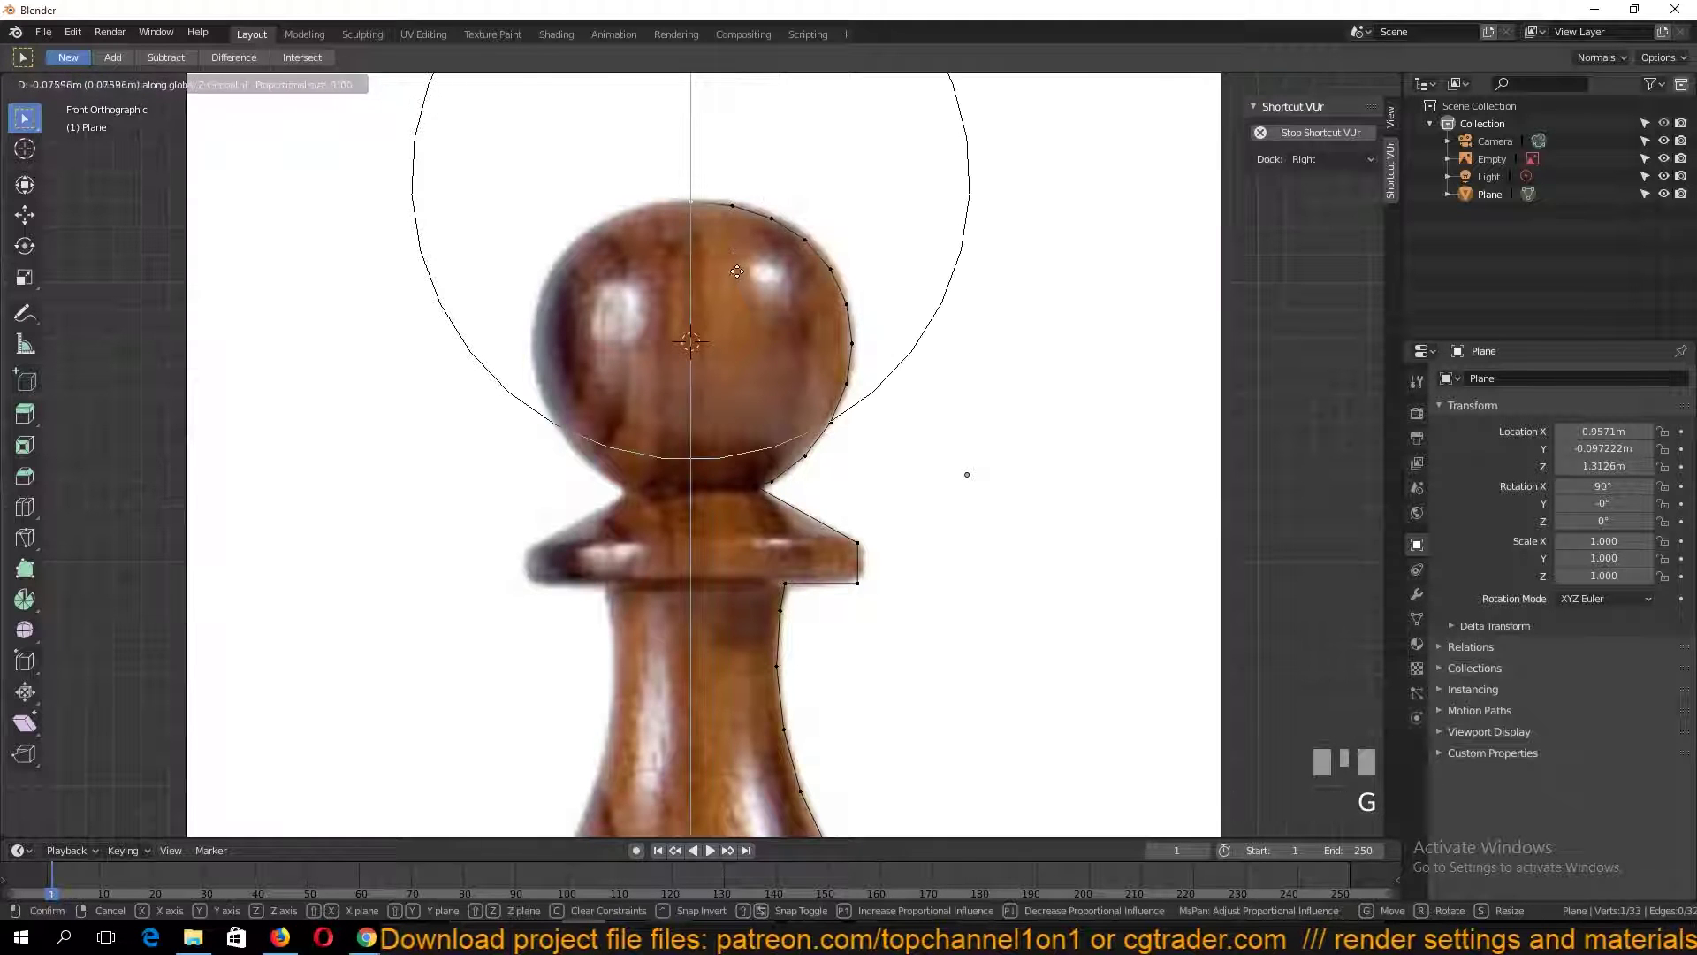
{"action": "left_click", "coordinate": [738, 271]}
Vertex-bevel the collar's upper outer corner with three segments and its lower outer corner with two segments
{"action": "key", "text": "Tab"}
{"action": "middle_click_drag", "start_coordinate": [738, 522], "coordinate": [696, 418], "text": "shift"}
{"action": "scroll", "coordinate": [696, 419], "scroll_direction": "up", "scroll_amount": 4}
{"action": "key", "text": "Tab"}
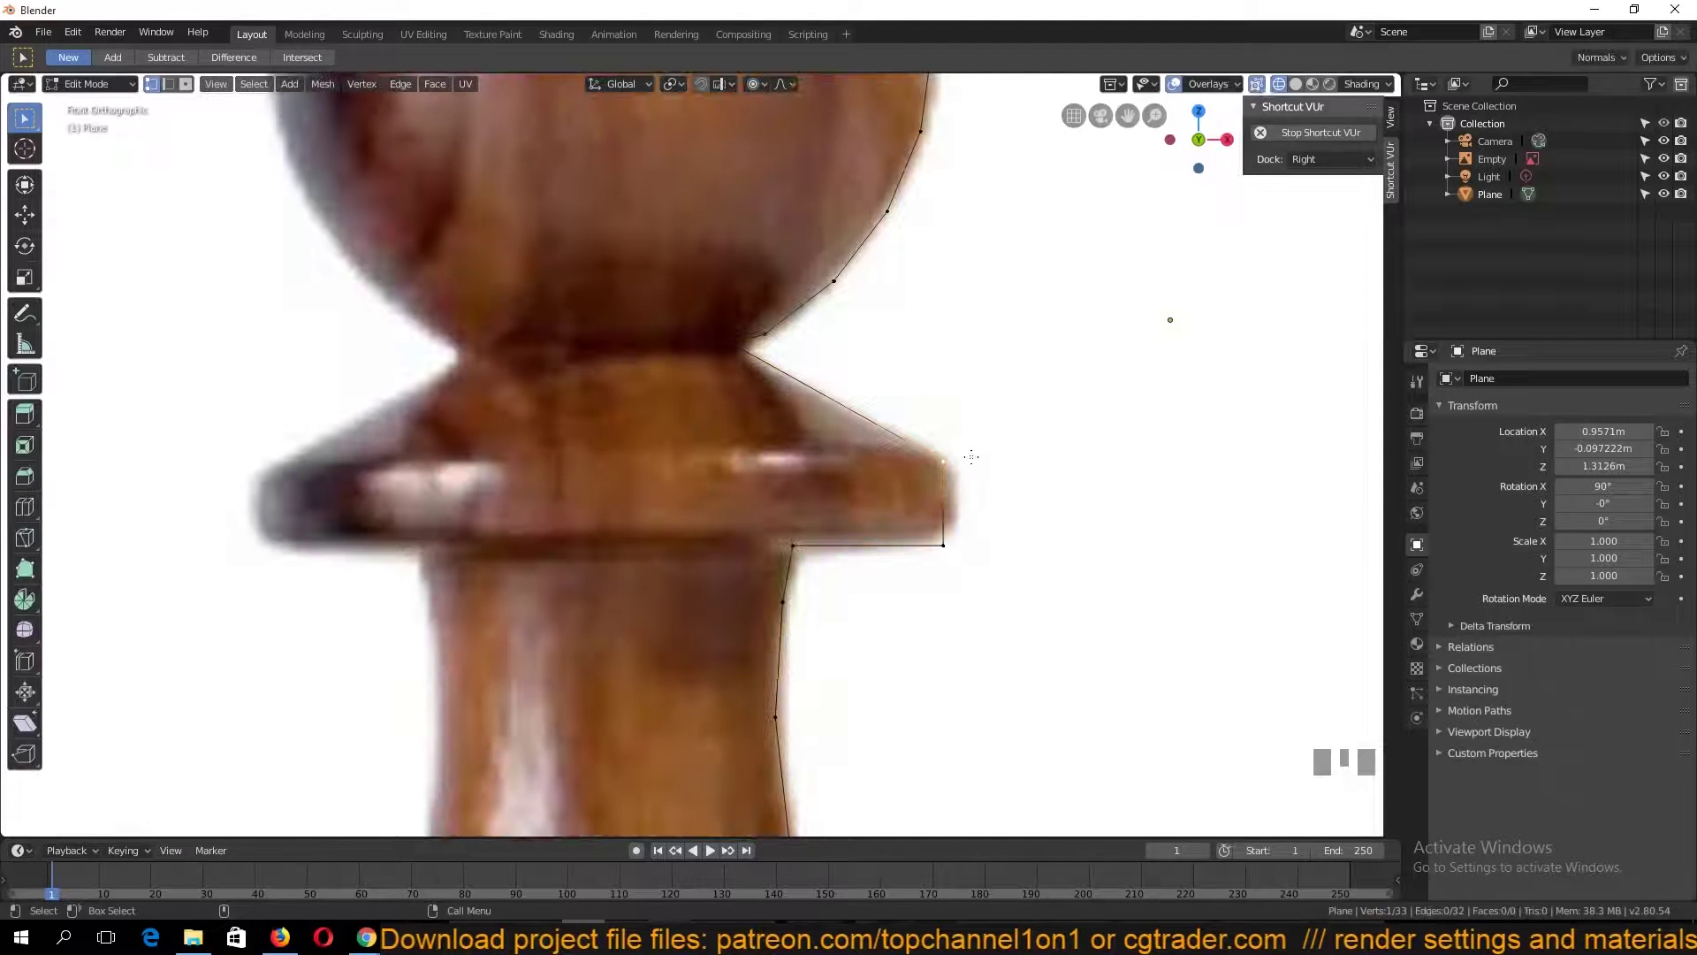
{"action": "key", "text": "ctrl+shift+b"}
{"action": "scroll", "coordinate": [1012, 455], "scroll_direction": "up", "scroll_amount": 2}
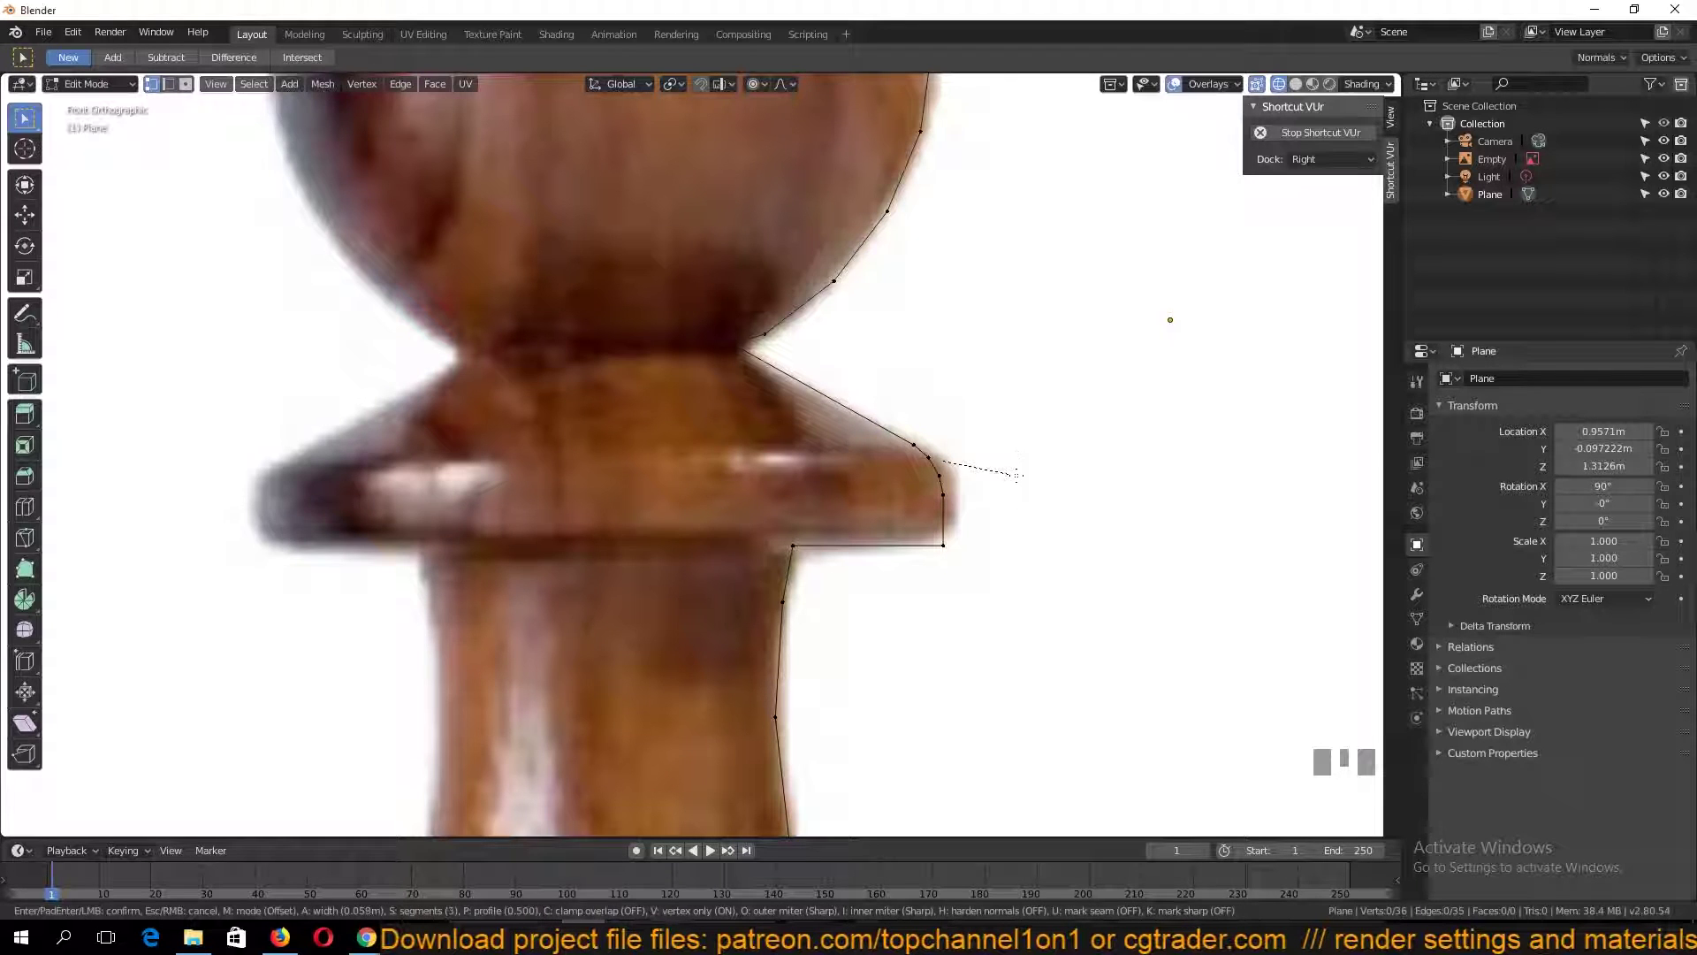
{"action": "left_click", "coordinate": [1015, 475]}
{"action": "left_click", "coordinate": [943, 545]}
{"action": "key", "text": "ctrl+shift+b"}
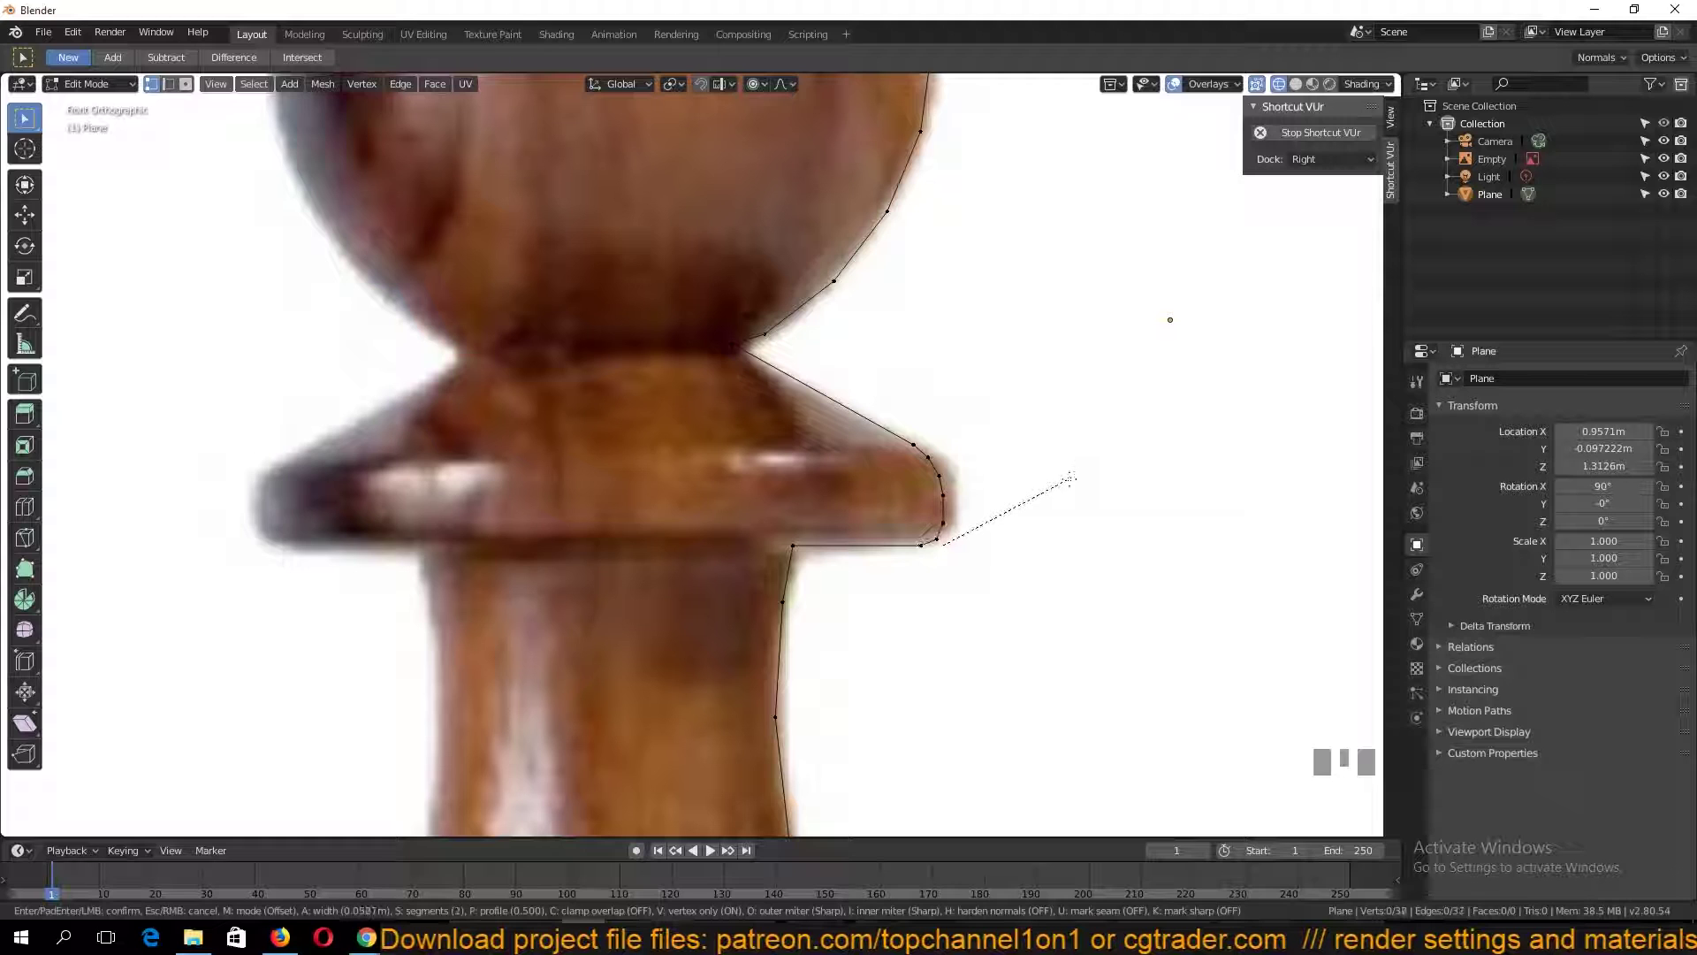
{"action": "left_click", "coordinate": [1071, 478]}
Vertex-bevel the sharp neck vertex between head and collar with two segments, about 0.047 m wide
{"action": "scroll", "coordinate": [801, 567], "scroll_direction": "down", "scroll_amount": 5}
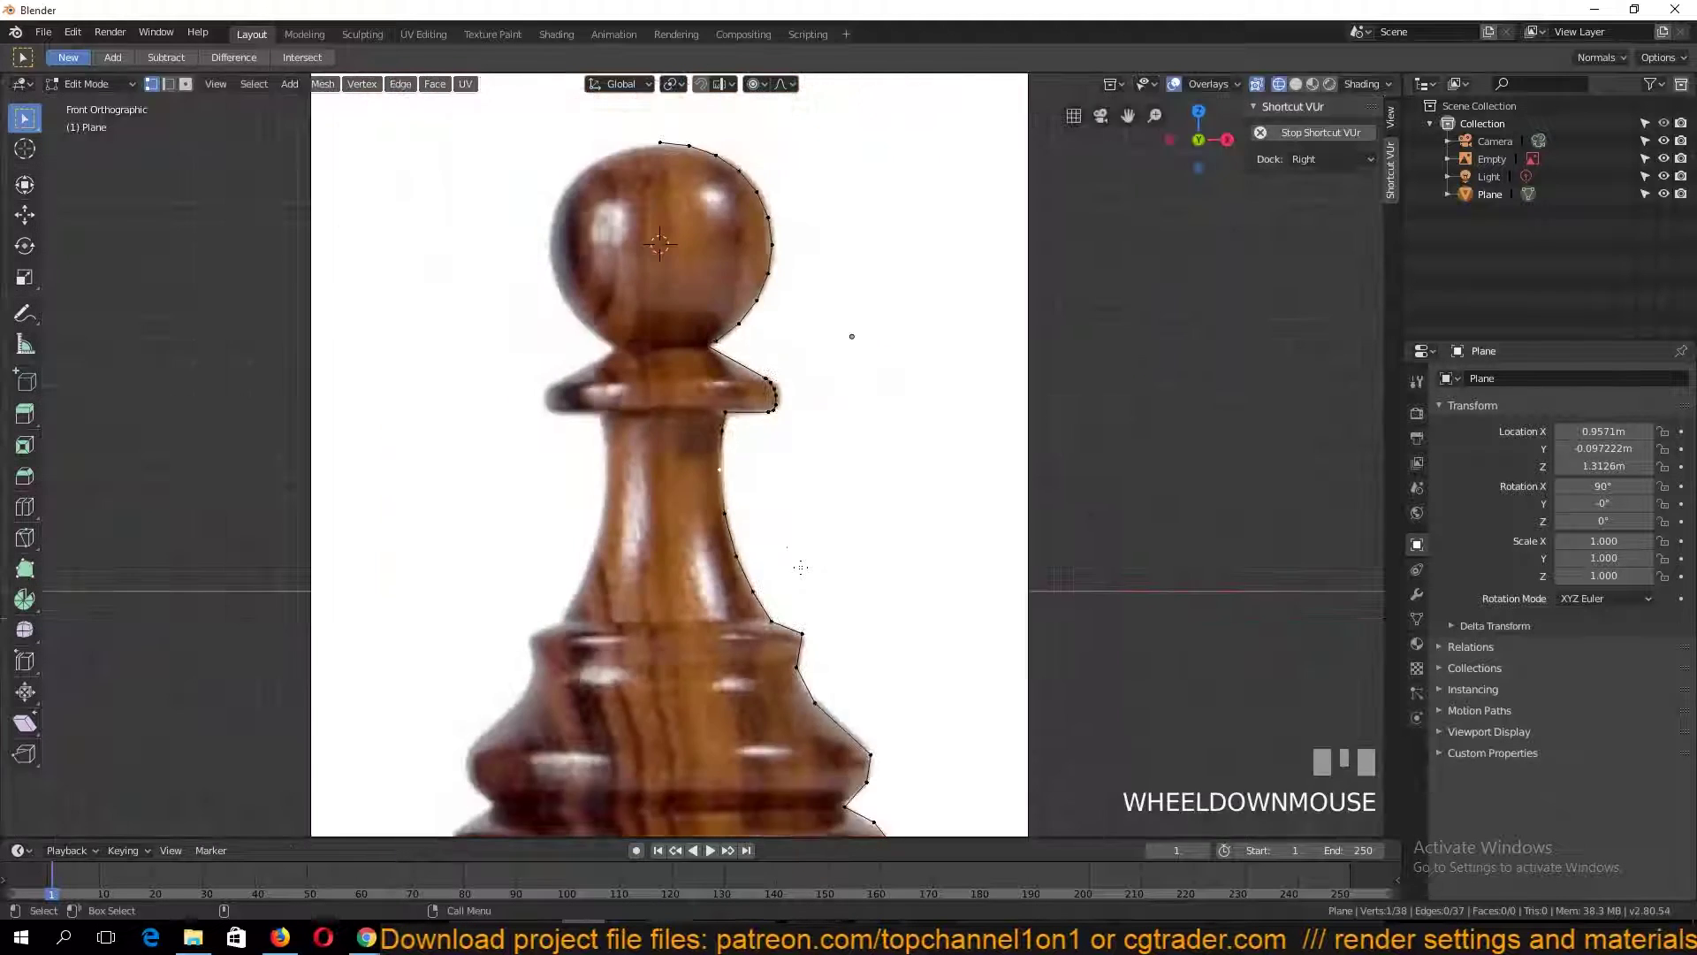
{"action": "scroll", "coordinate": [801, 566], "scroll_direction": "up", "scroll_amount": 7}
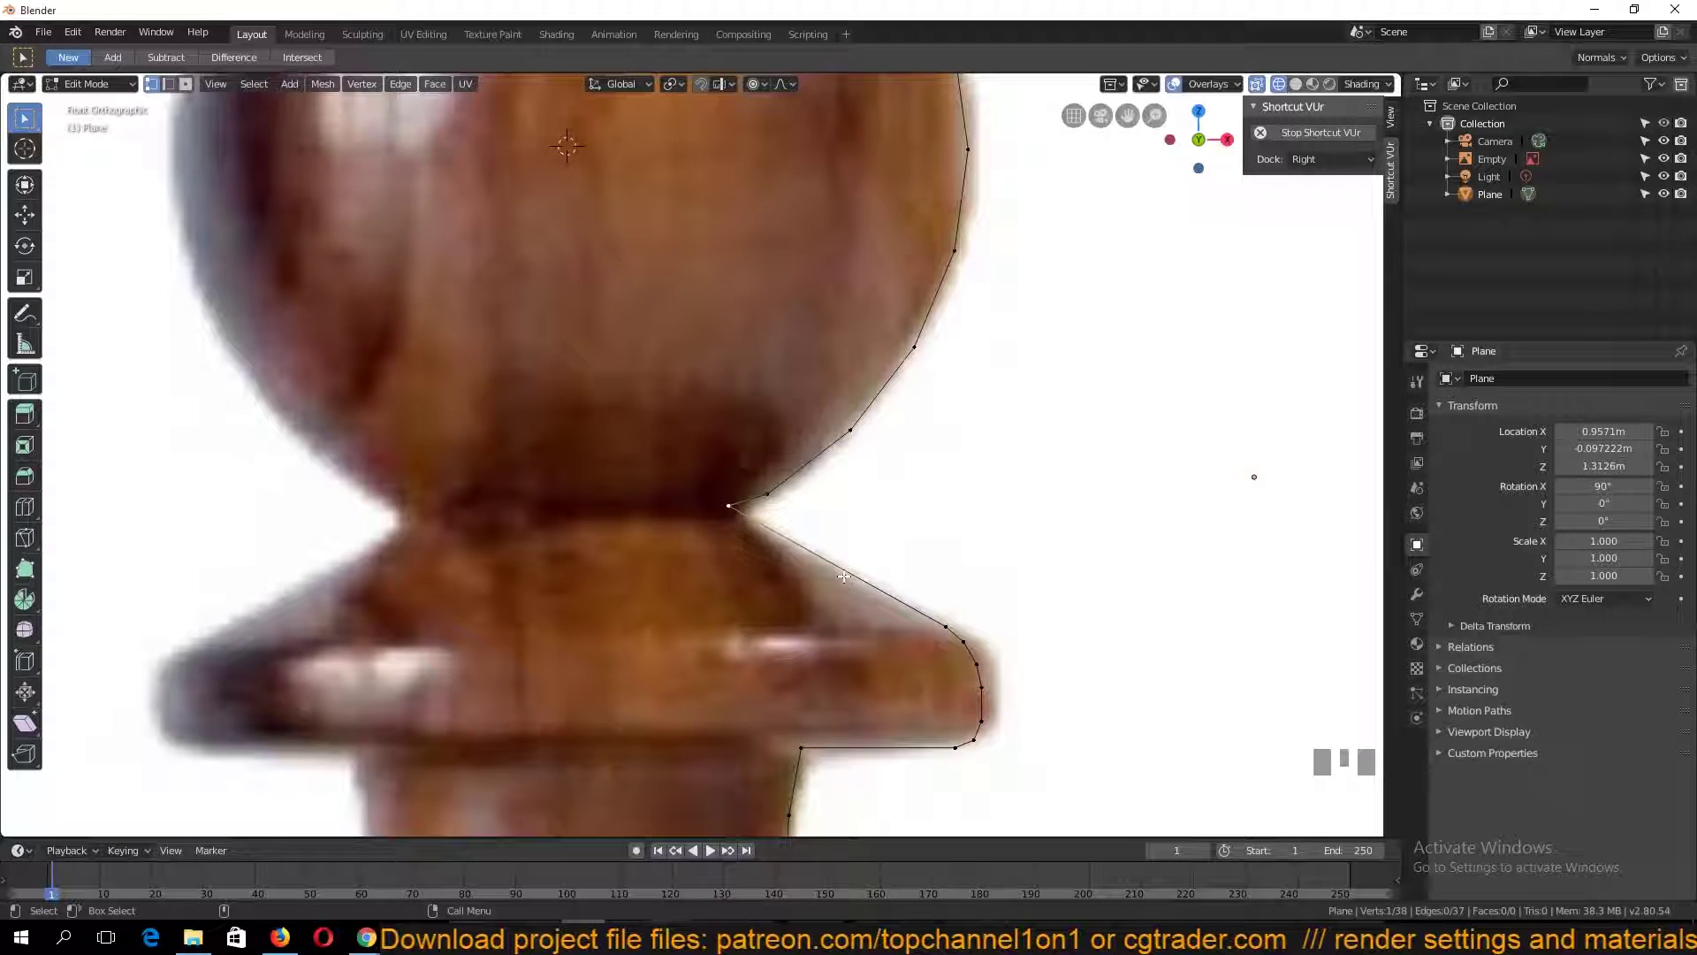
{"action": "key", "text": "ctrl+shift+b"}
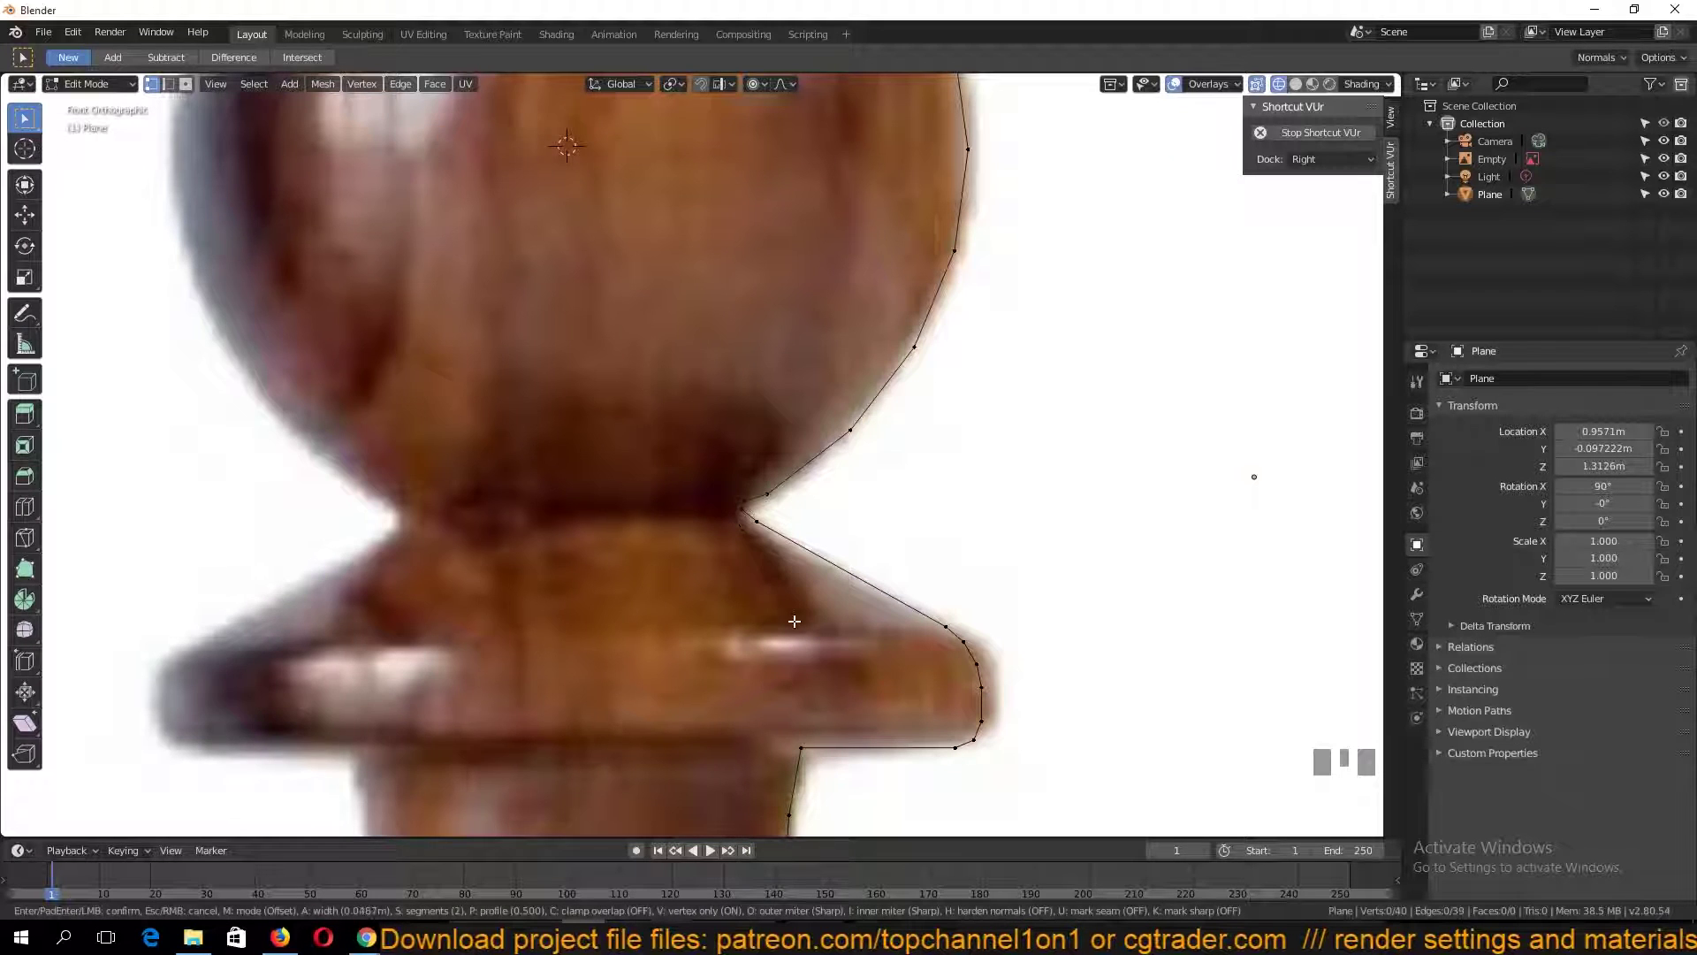
{"action": "left_click", "coordinate": [794, 621]}
Vertex-bevel the outer corner of the base's upper rim with two segments, about 0.037 m wide
{"action": "scroll", "coordinate": [921, 462], "scroll_direction": "down", "scroll_amount": 4}
{"action": "scroll", "coordinate": [697, 543], "scroll_direction": "up", "scroll_amount": 7}
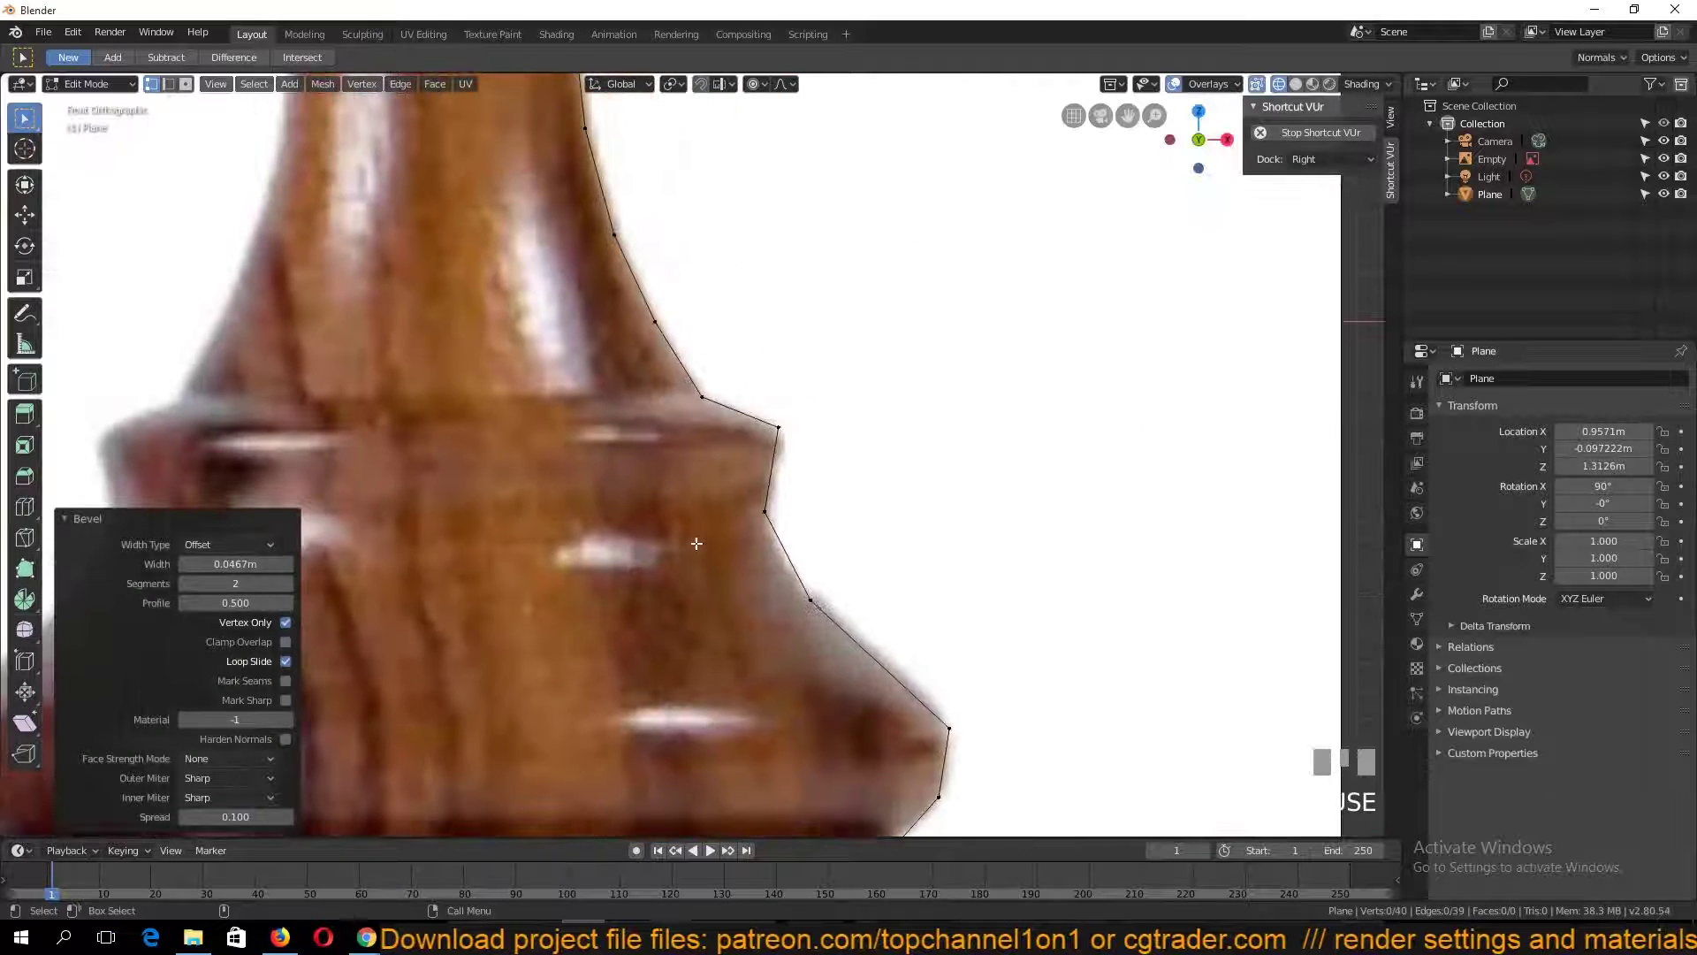
{"action": "left_click", "coordinate": [778, 427]}
{"action": "key", "text": "ctrl+shift+b"}
{"action": "left_click", "coordinate": [844, 502]}
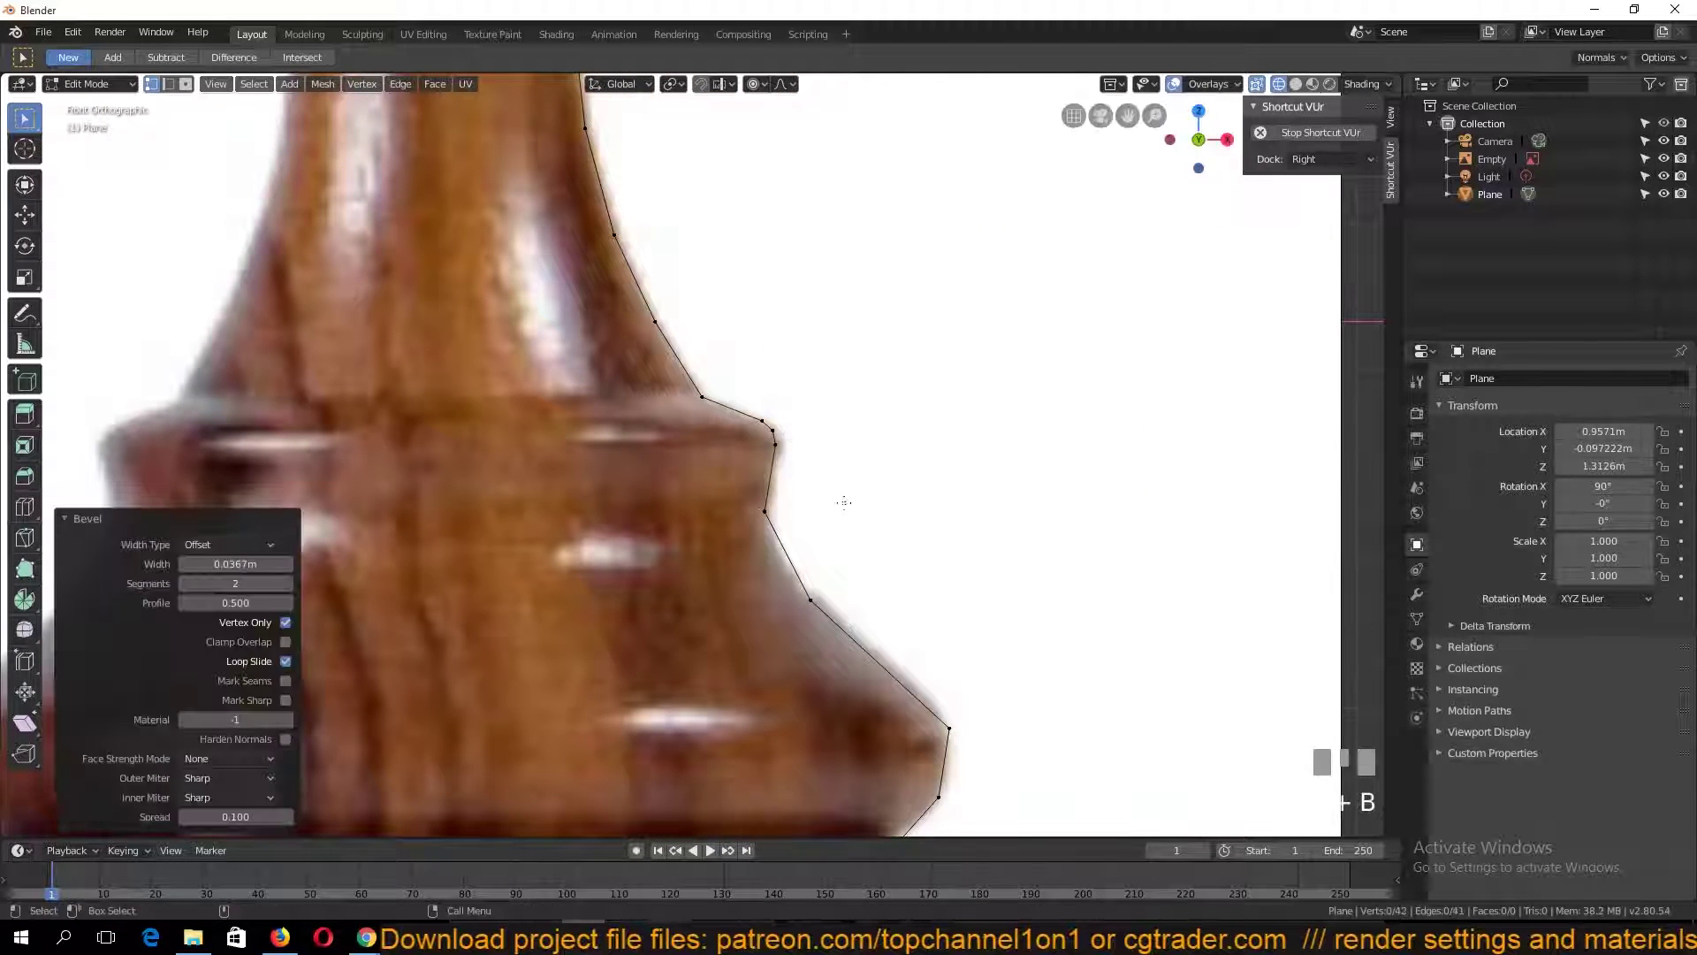
Reposition the vertex on the base's concave slope inward and round it with a three-segment vertex bevel
{"action": "left_click", "coordinate": [827, 598]}
{"action": "key", "text": "ctrl+shift+b"}
{"action": "right_click", "coordinate": [986, 519]}
{"action": "key", "text": "g"}
{"action": "left_click", "coordinate": [963, 543]}
{"action": "key", "text": "ctrl+shift+b"}
{"action": "right_click", "coordinate": [952, 511]}
{"action": "key", "text": "g"}
{"action": "left_click", "coordinate": [956, 528]}
{"action": "key", "text": "ctrl+shift+b"}
{"action": "scroll", "coordinate": [1026, 410], "scroll_direction": "up", "scroll_amount": 1}
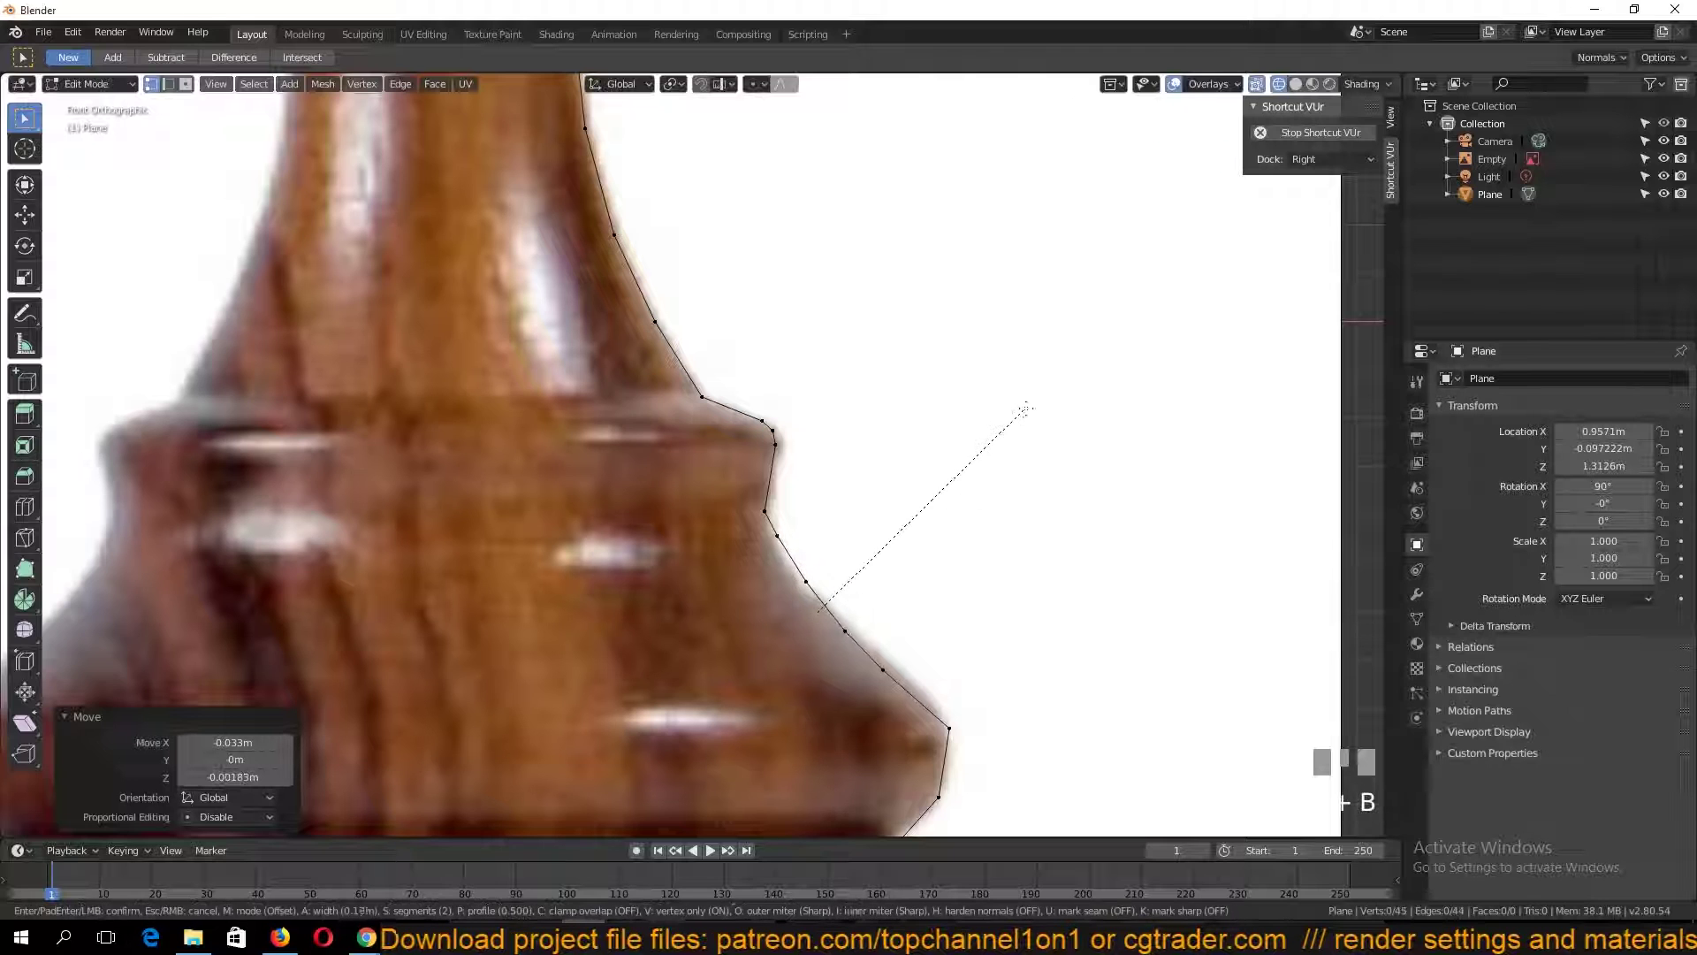
{"action": "left_click", "coordinate": [1020, 416]}
Vertex-bevel the upper outer corner of the base's large bulge with two segments
{"action": "scroll", "coordinate": [1007, 446], "scroll_direction": "down", "scroll_amount": 1}
{"action": "middle_click_drag", "start_coordinate": [1000, 466], "coordinate": [985, 360], "text": "shift"}
{"action": "left_click", "coordinate": [913, 568]}
{"action": "key", "text": "ctrl+shift+b"}
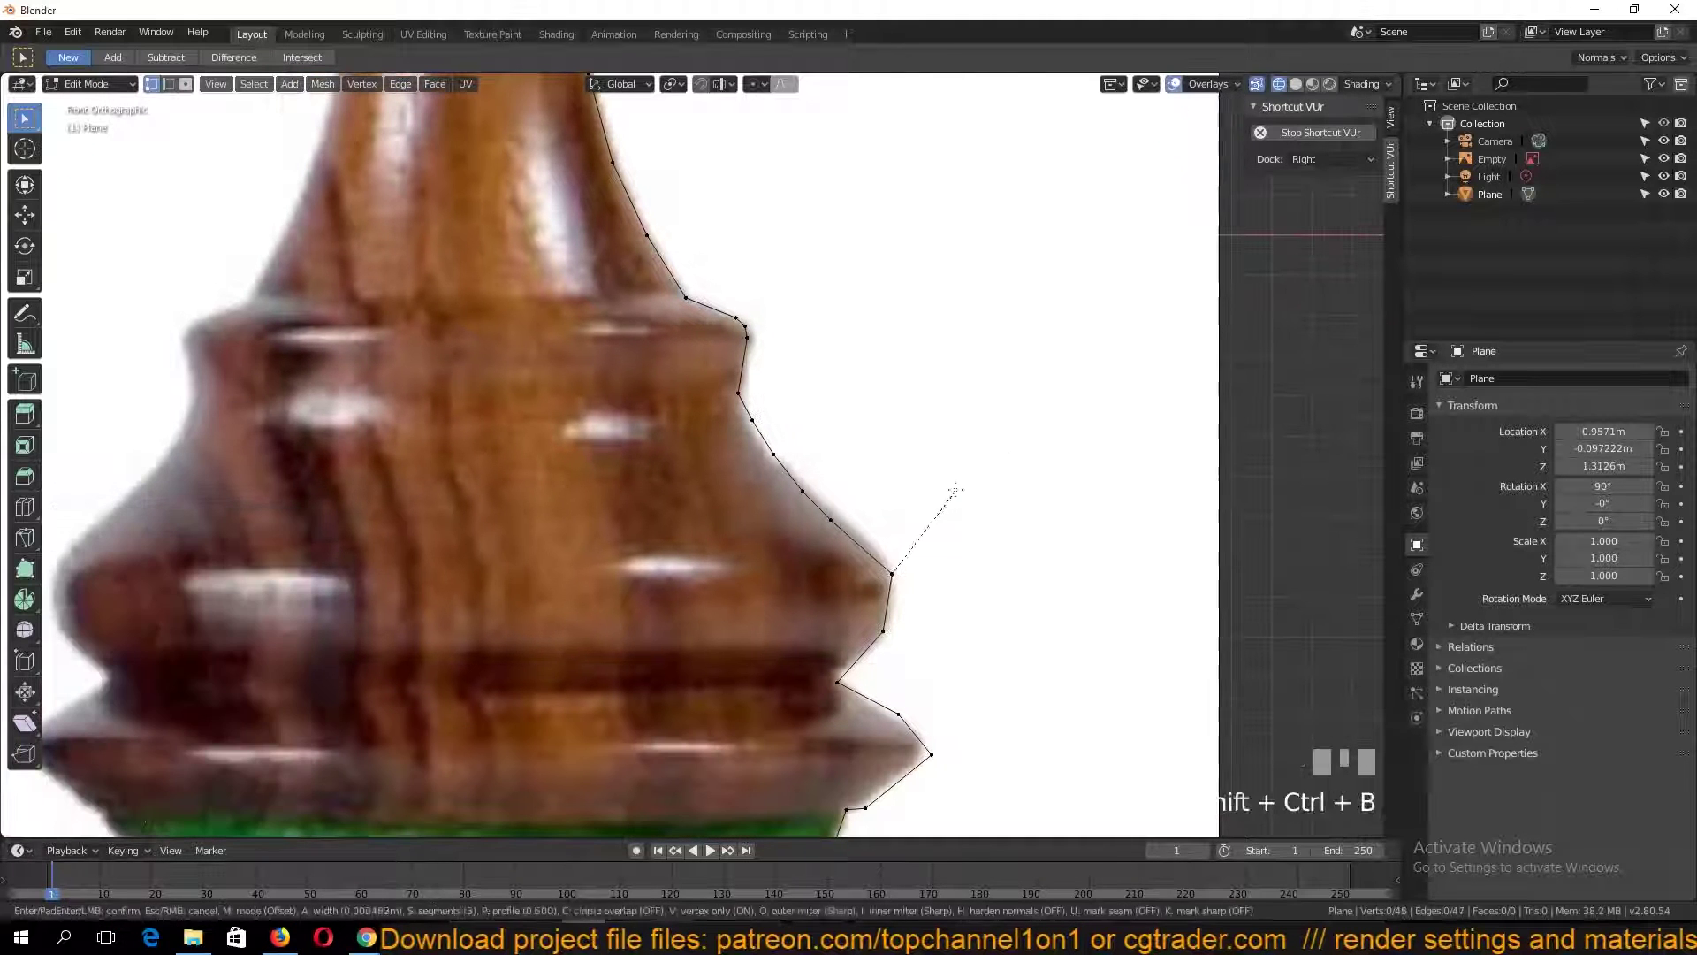
{"action": "scroll", "coordinate": [966, 477], "scroll_direction": "down", "scroll_amount": 1}
{"action": "left_click", "coordinate": [965, 479]}
Move the notch vertex below the bulge onto the reference edge and vertex-bevel it with two segments
{"action": "left_click", "coordinate": [863, 681]}
{"action": "middle_click_drag", "start_coordinate": [863, 680], "coordinate": [923, 563], "text": "shift"}
{"action": "key", "text": "g"}
{"action": "left_click", "coordinate": [917, 563]}
{"action": "key", "text": "ctrl+shift+b"}
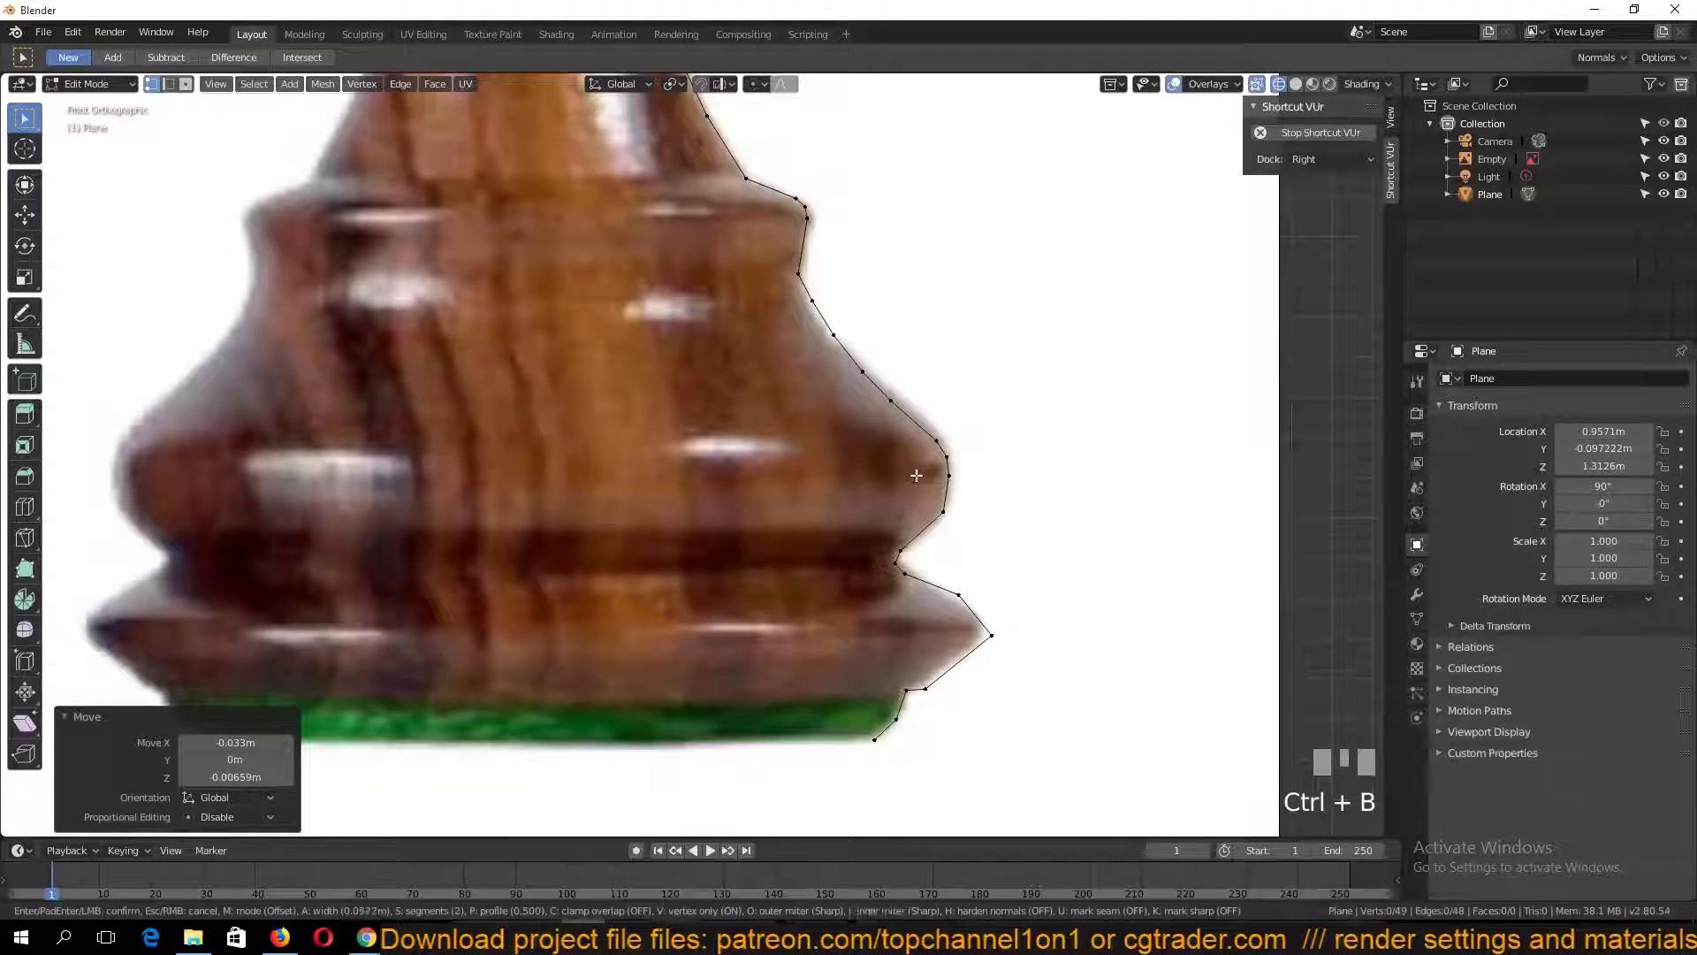
{"action": "left_click", "coordinate": [993, 550]}
Vertex-bevel the lower flange's tip with two segments and shift the vertex just above it inward
{"action": "key", "text": "ctrl+shift+b"}
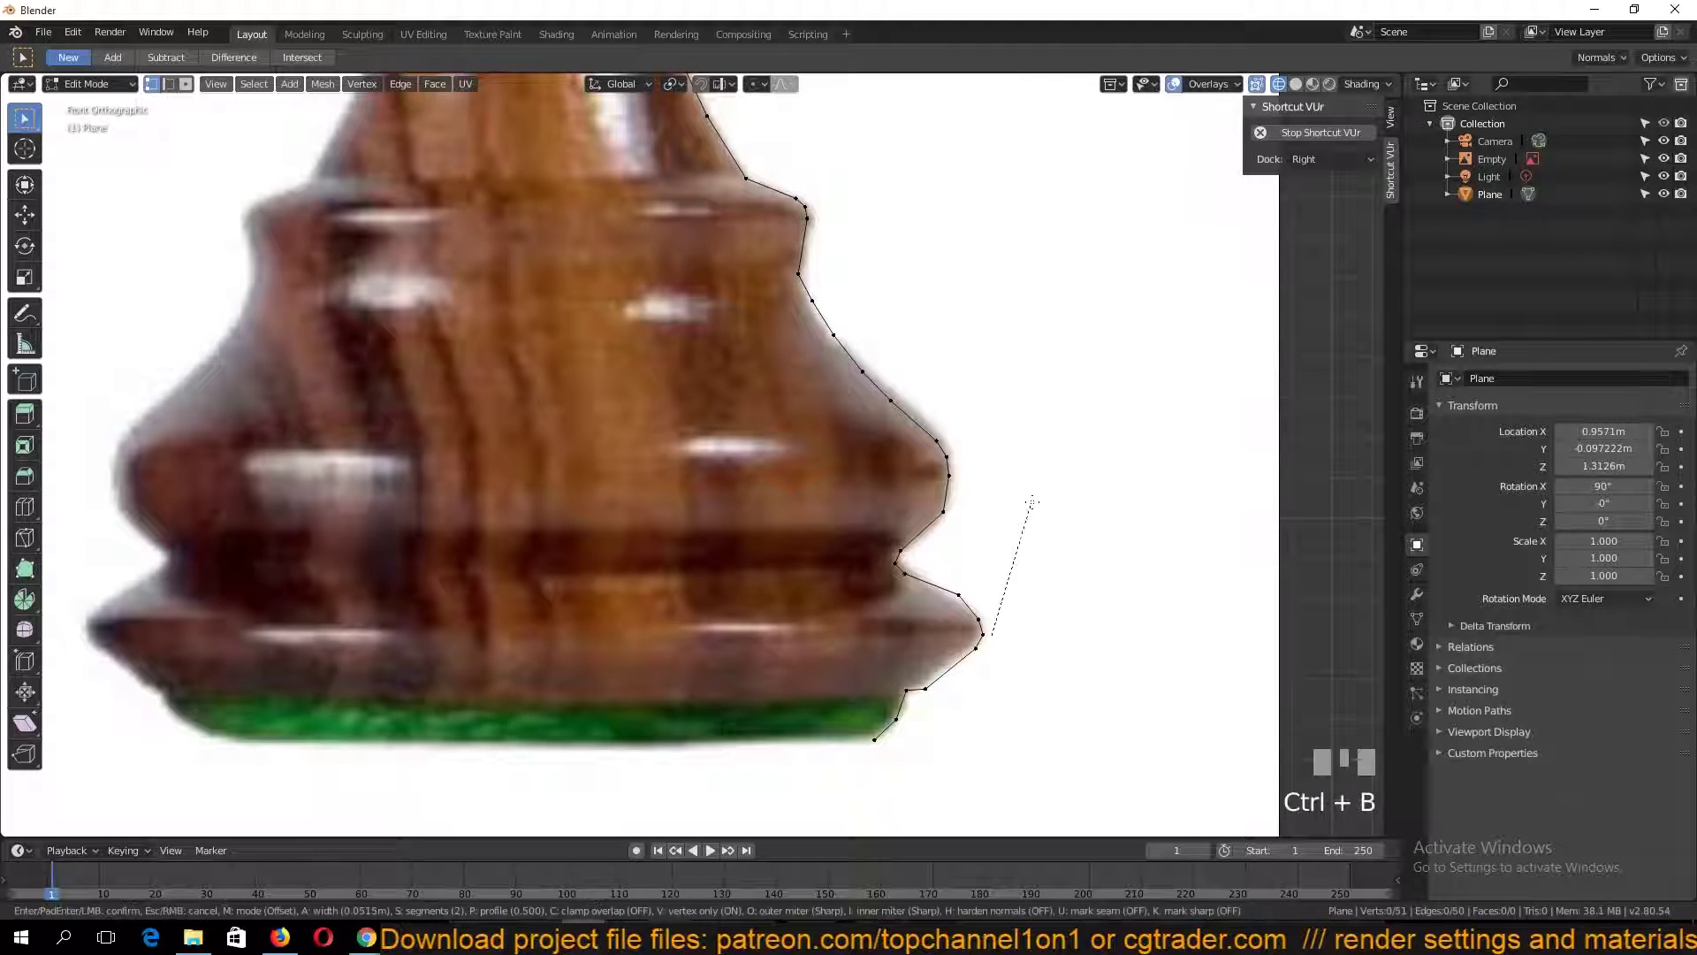
{"action": "left_click", "coordinate": [1032, 503]}
{"action": "left_click", "coordinate": [960, 594]}
{"action": "key", "text": "g"}
{"action": "left_click", "coordinate": [947, 595]}
{"action": "left_click", "coordinate": [928, 688]}
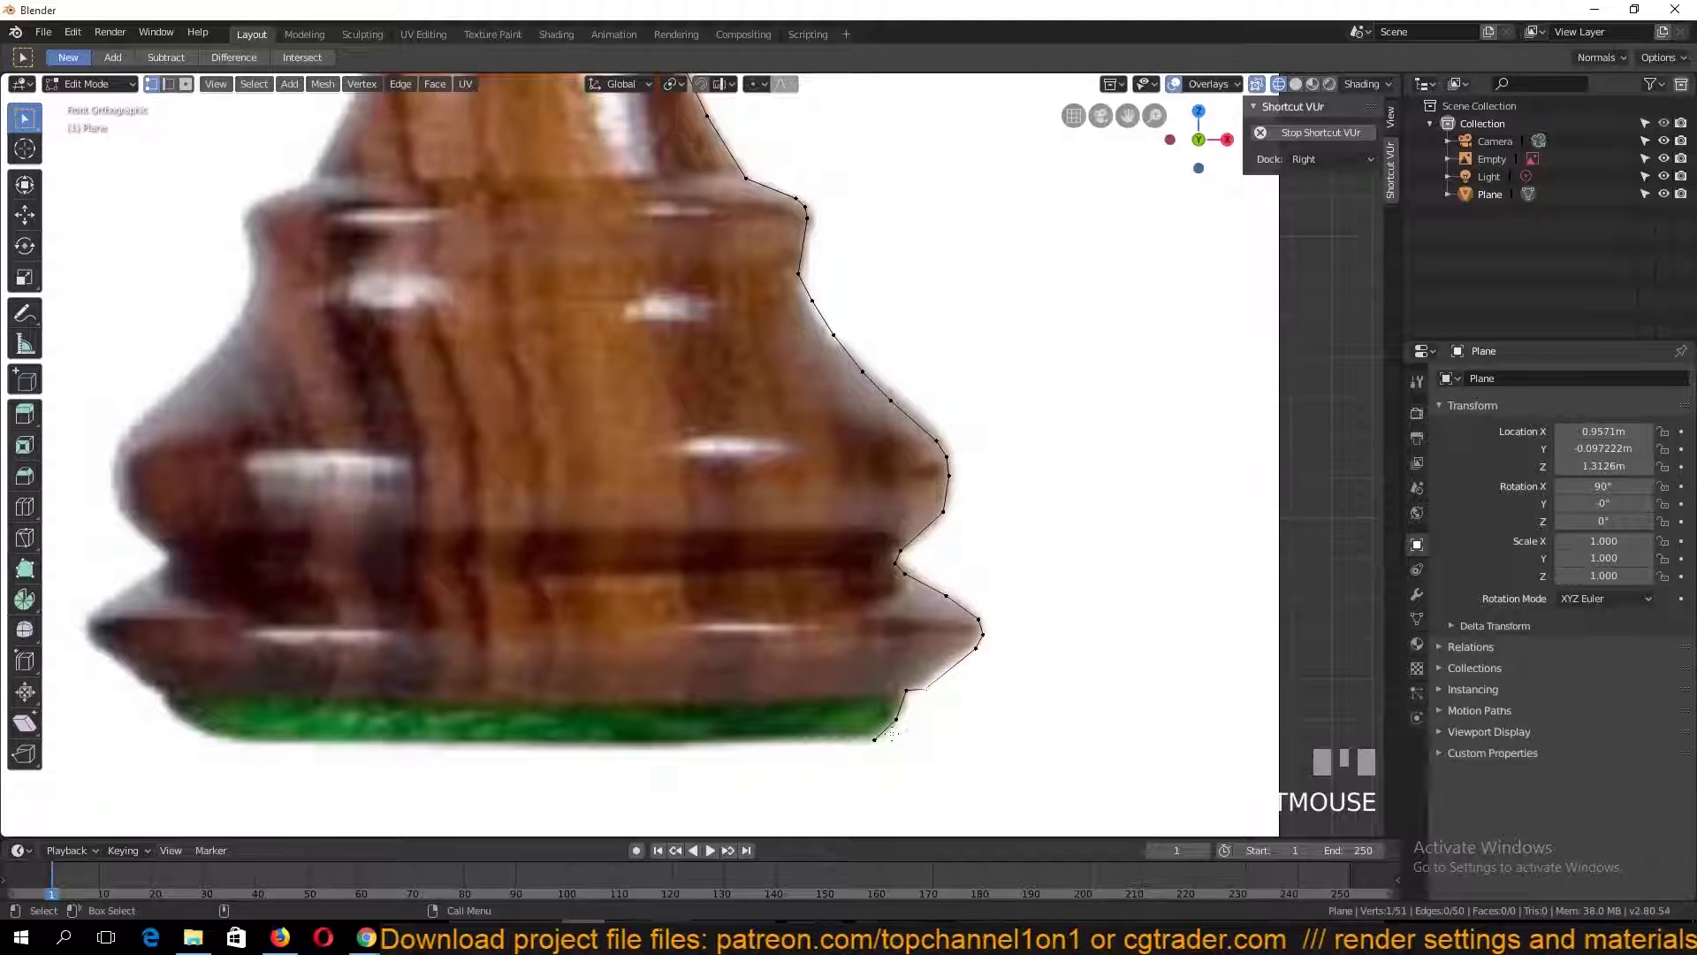
Flatten the whole profile by scaling all its vertices to 0 along Y
{"action": "scroll", "coordinate": [891, 735], "scroll_direction": "down", "scroll_amount": 8}
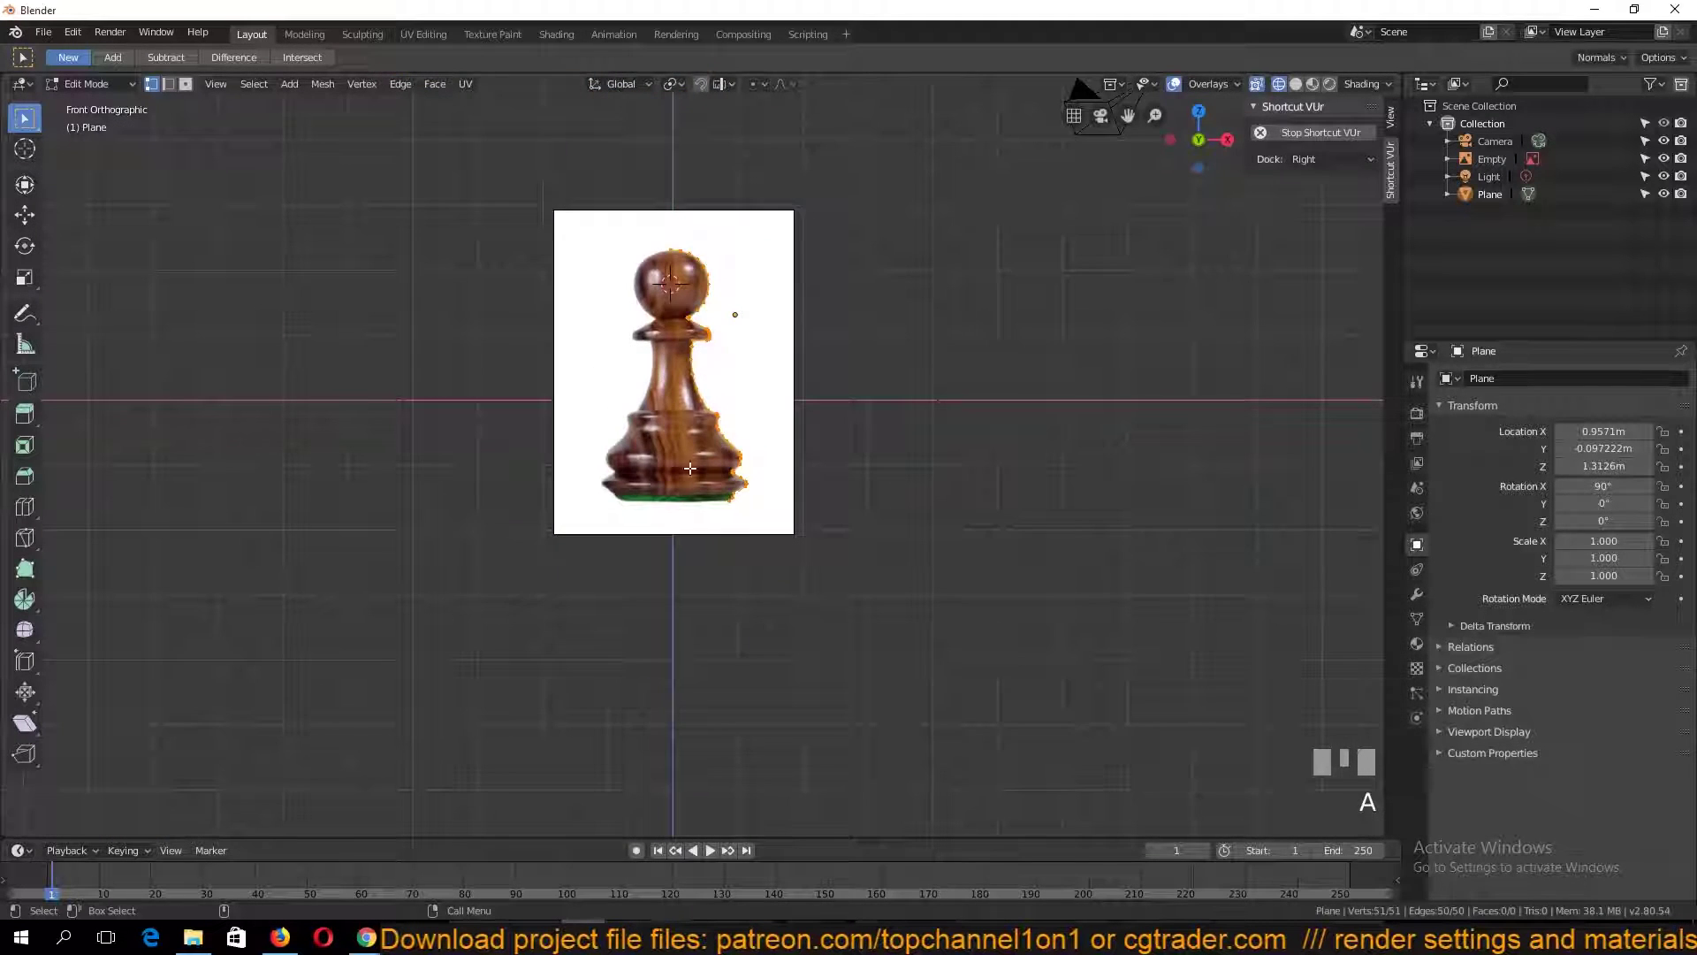
{"action": "key", "text": "KP_7"}
{"action": "scroll", "coordinate": [652, 482], "scroll_direction": "up", "scroll_amount": 4}
{"action": "key", "text": "s"}
{"action": "key", "text": "y"}
{"action": "key", "text": "0"}
{"action": "left_click", "coordinate": [446, 494]}
{"action": "key", "text": "KP_1"}
{"action": "scroll", "coordinate": [462, 446], "scroll_direction": "down", "scroll_amount": 5}
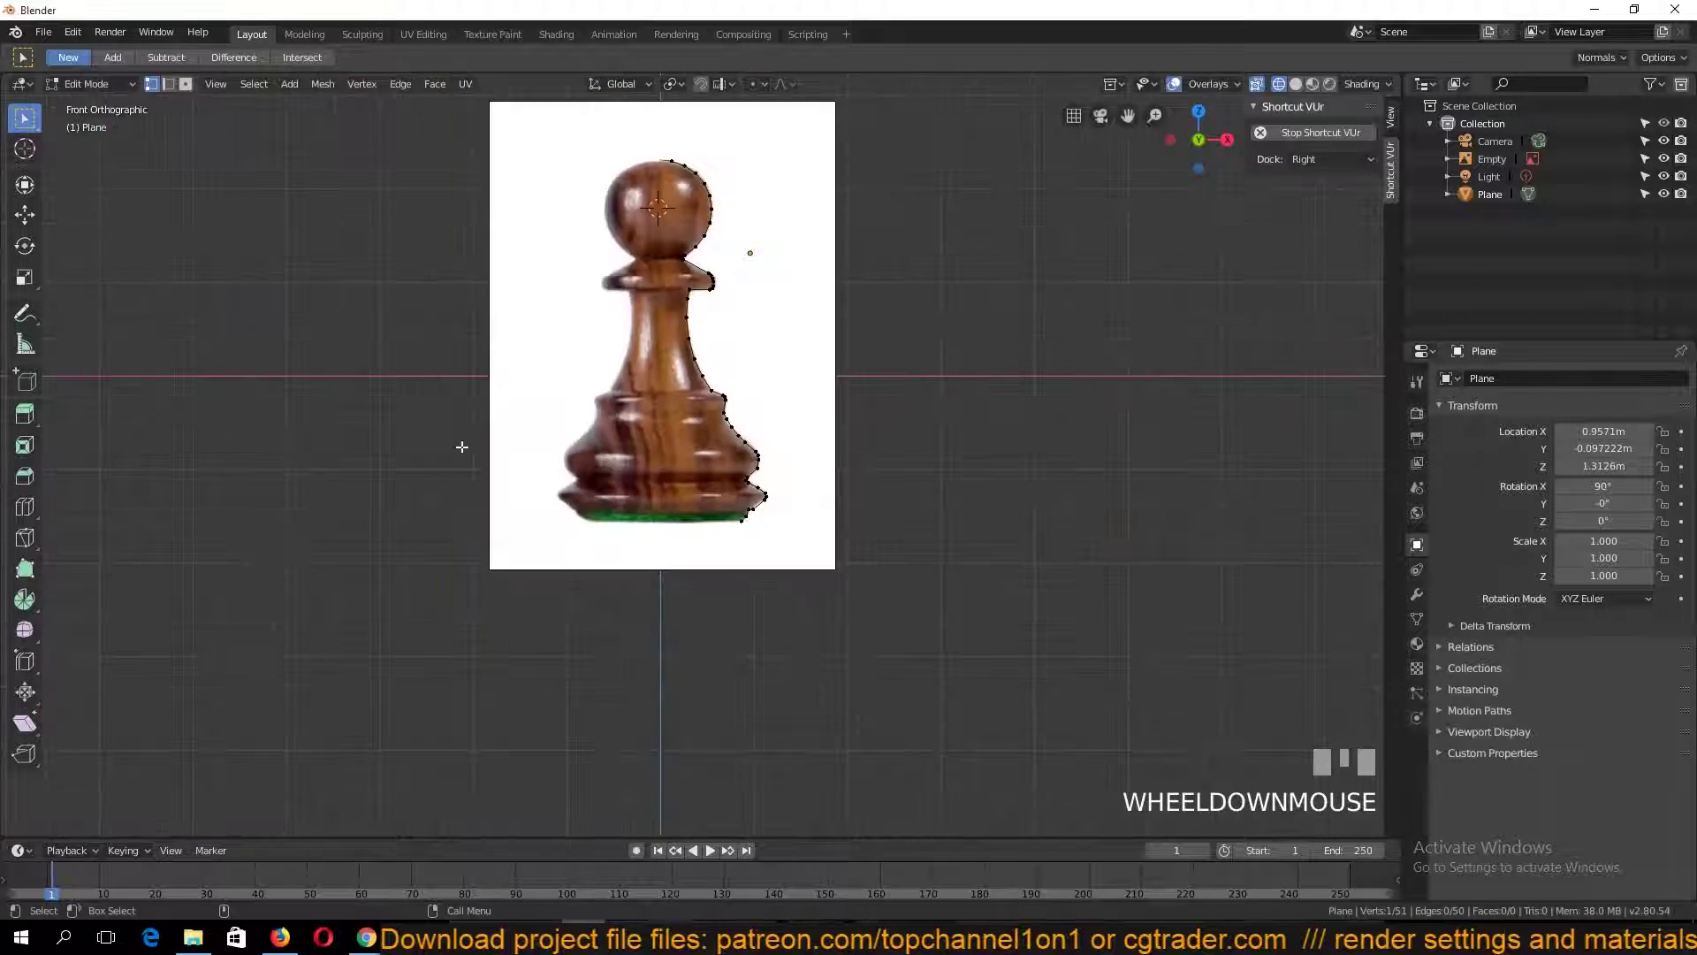
{"action": "key", "text": "KP_Decimal"}
Start saving the file and create a new folder named "chess pawn" inside the april folder
{"action": "key", "text": "ctrl+s"}
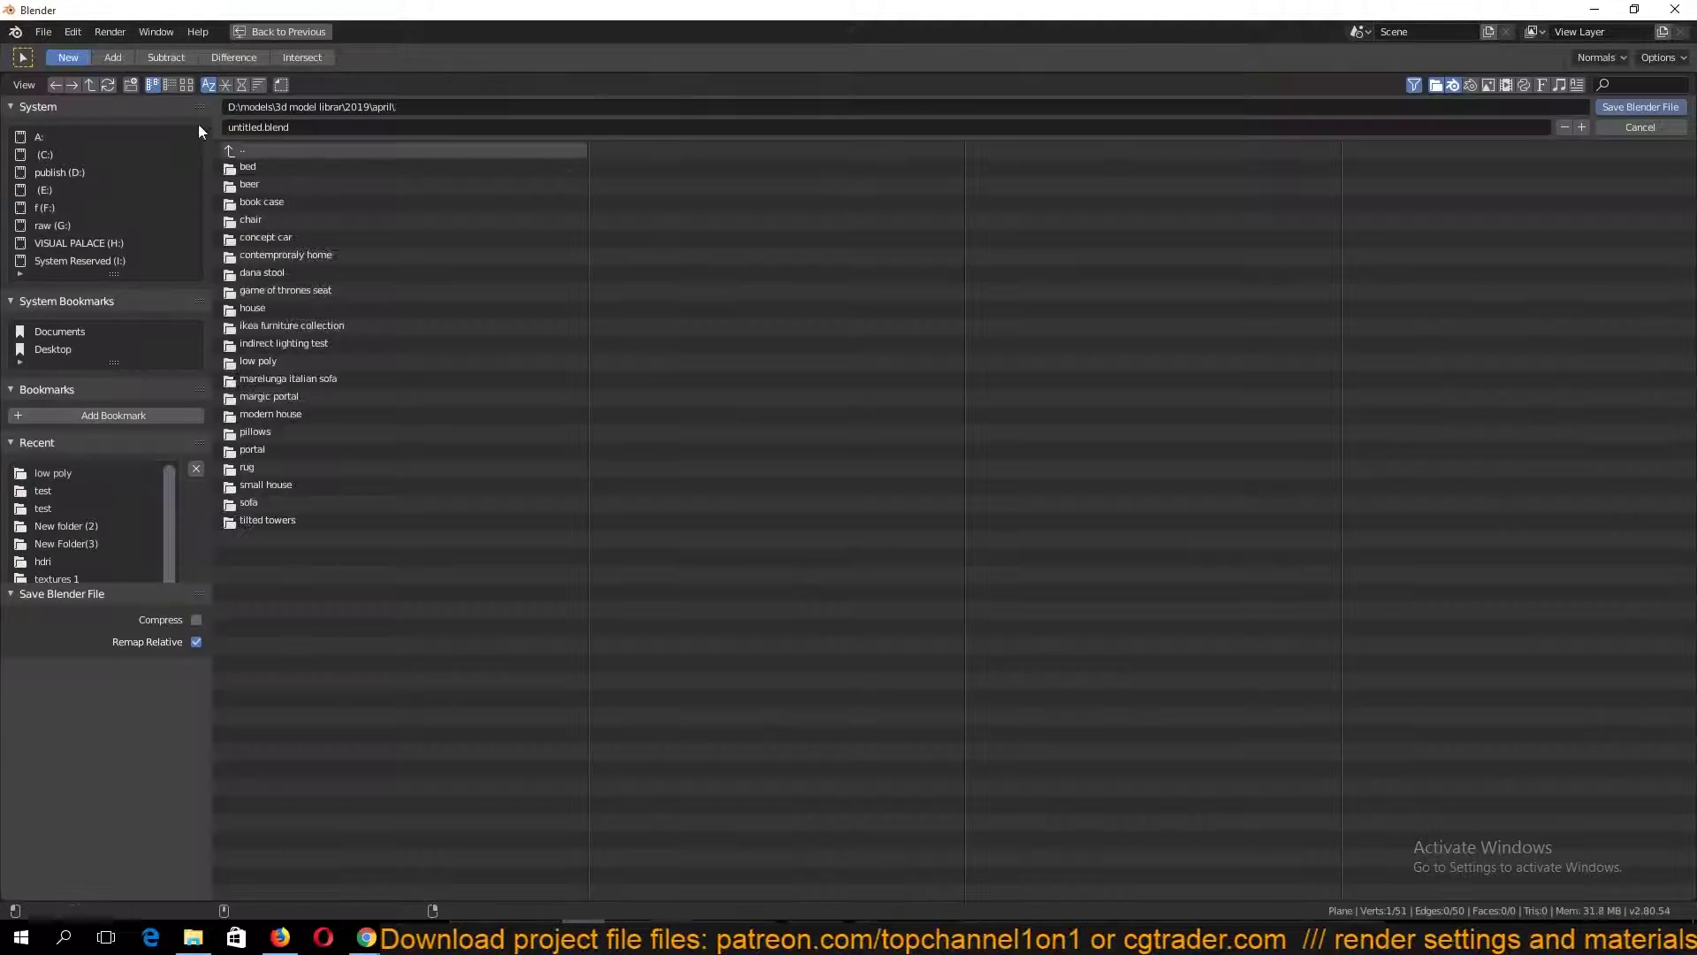
{"action": "left_click", "coordinate": [135, 85]}
{"action": "type", "text": "chess pawn"}
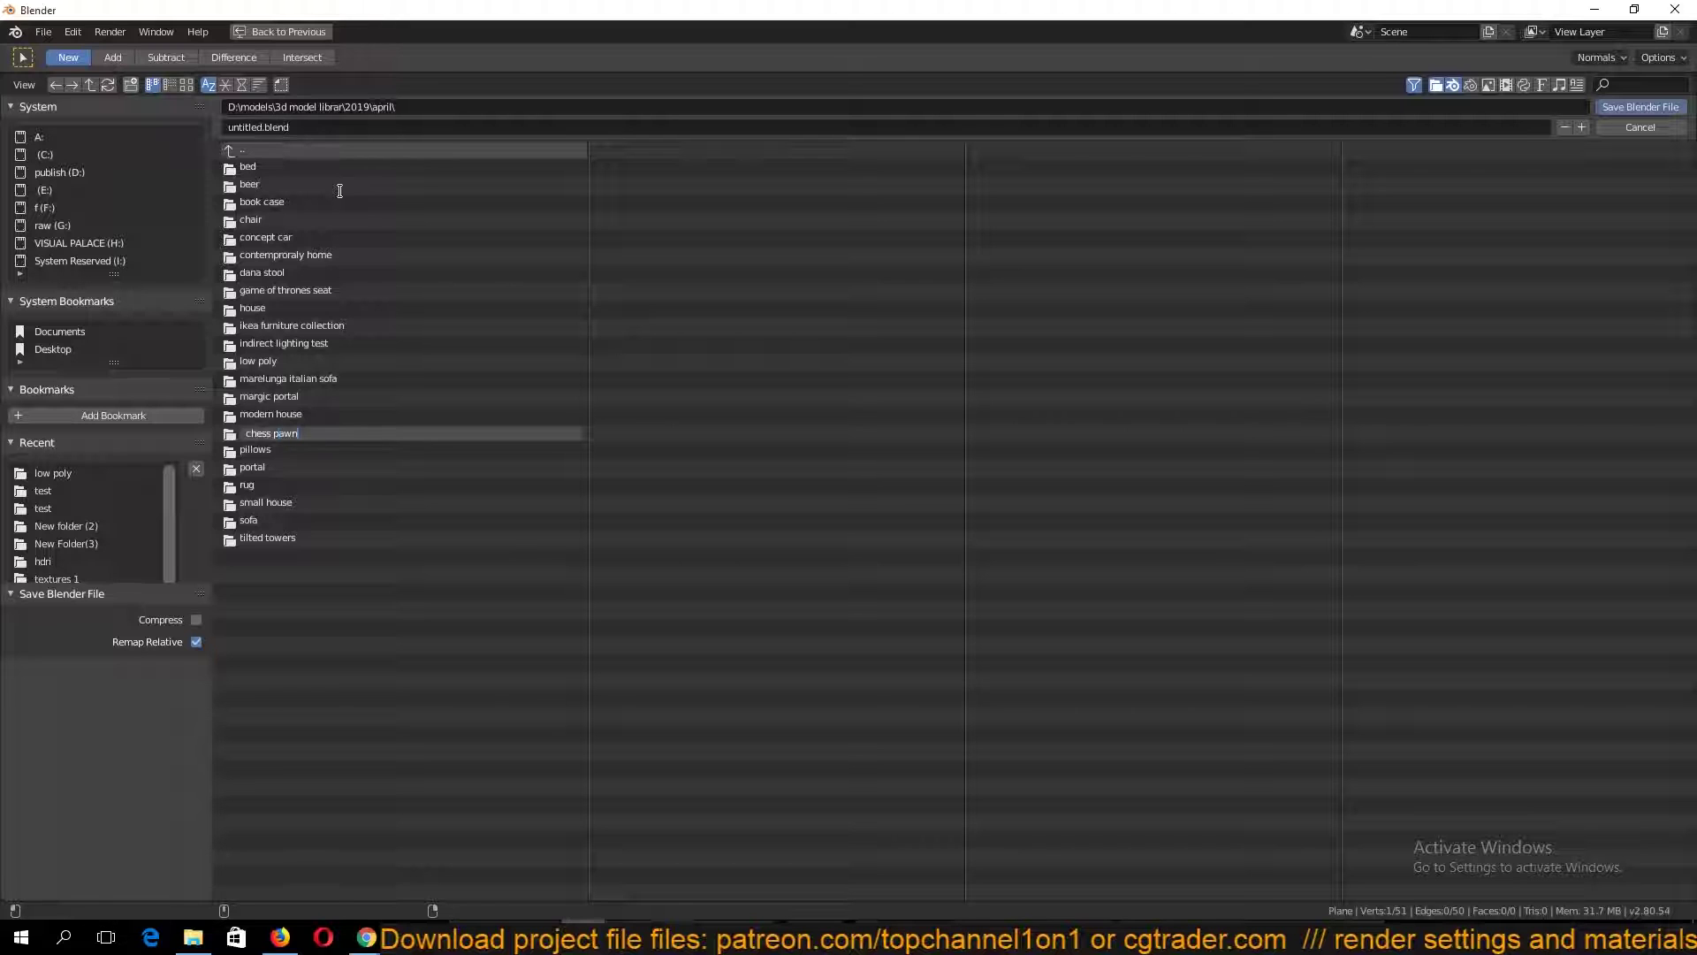
{"action": "key", "text": "Return"}
Save the scene as "chess pawn.blend" in the chess pawn folder
{"action": "left_click", "coordinate": [320, 240]}
{"action": "left_click", "coordinate": [357, 127]}
{"action": "type", "text": "chess pawn"}
{"action": "key", "text": "Return"}
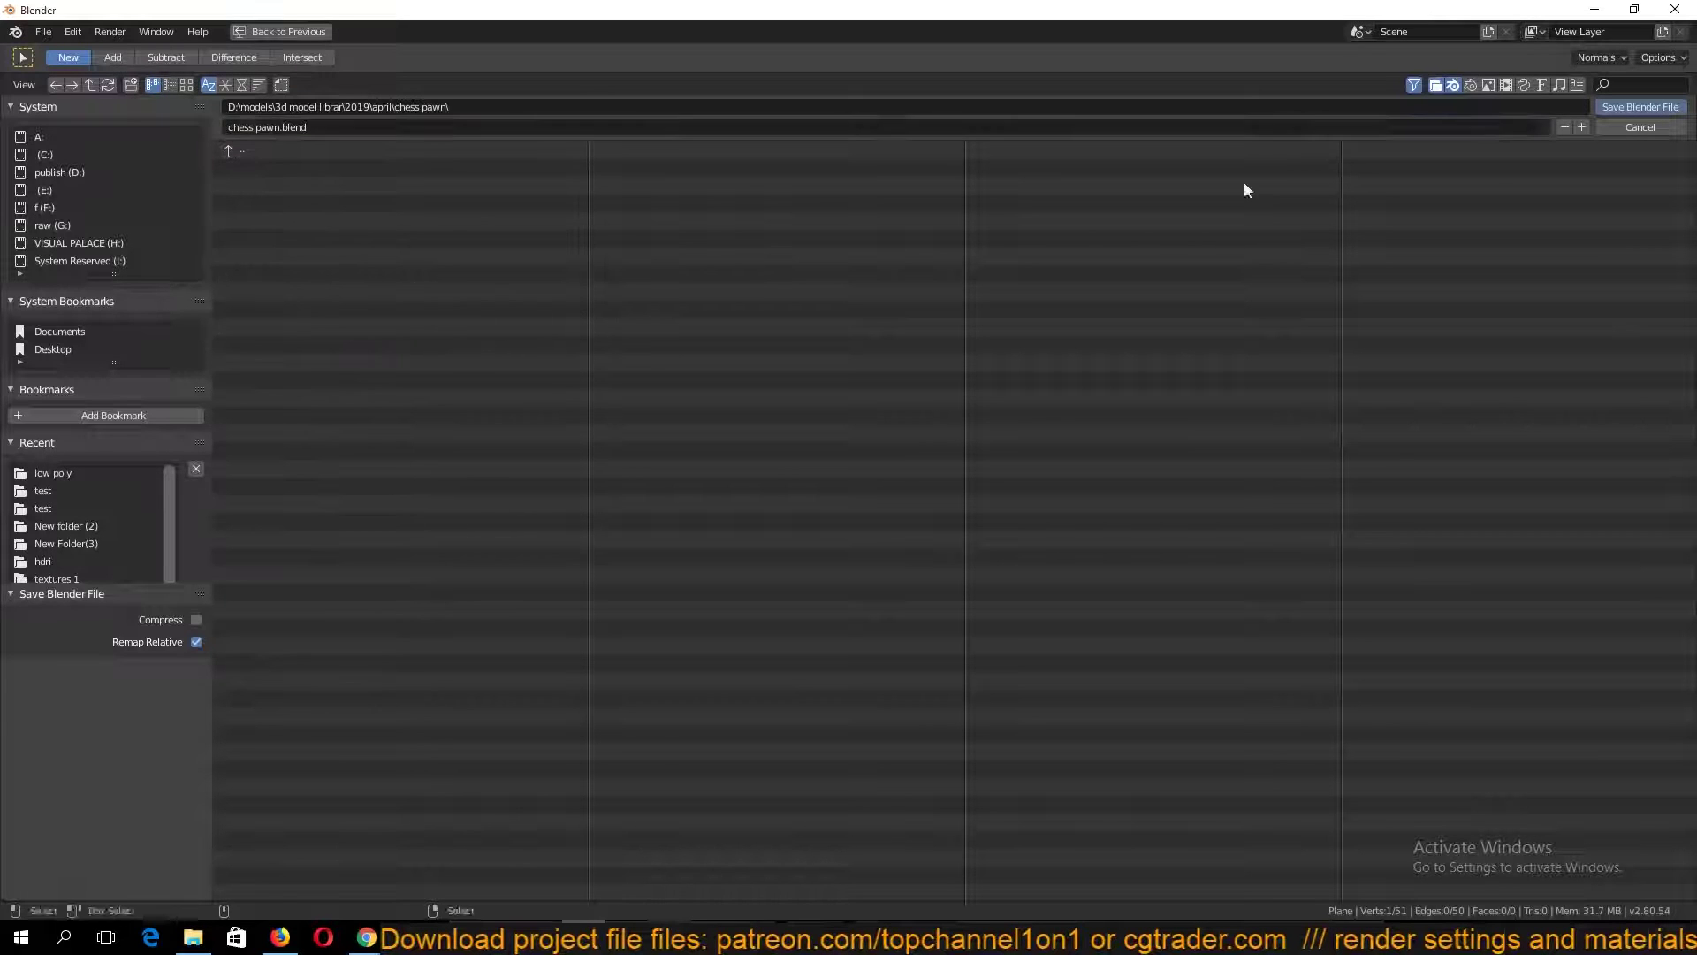
{"action": "left_click", "coordinate": [1598, 108]}
Snap the 3D cursor to the profile's top vertex and select the whole profile in the top view
{"action": "key", "text": "grave"}
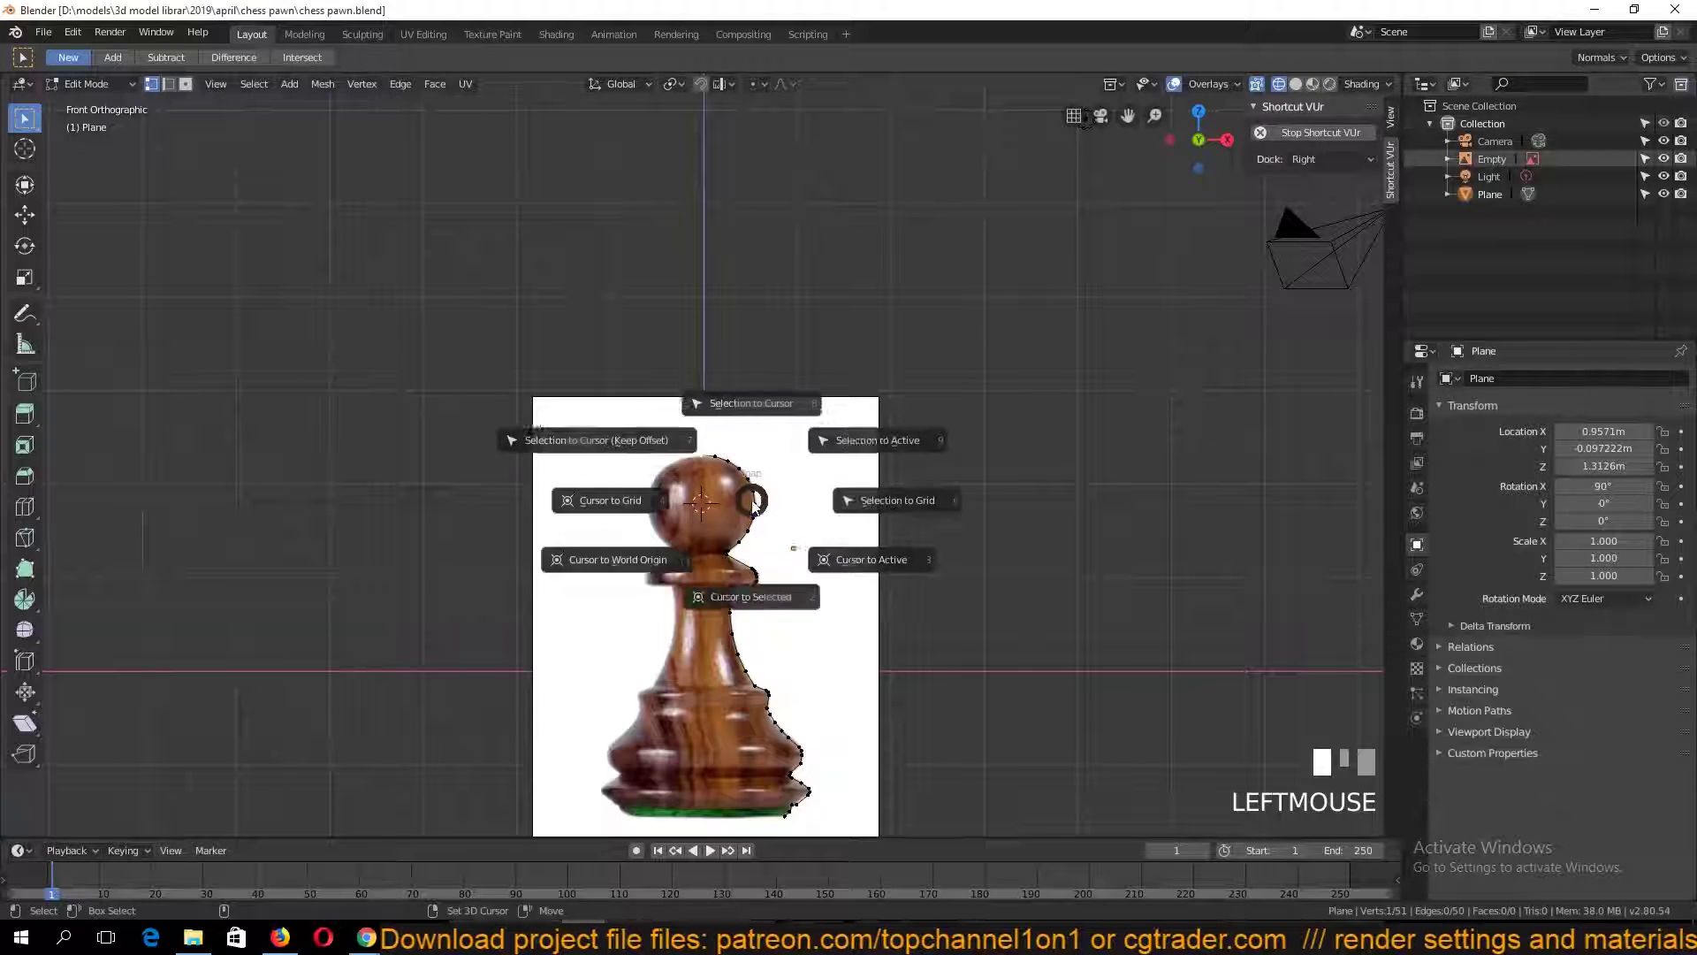
{"action": "key", "text": "a"}
{"action": "key", "text": "KP_7"}
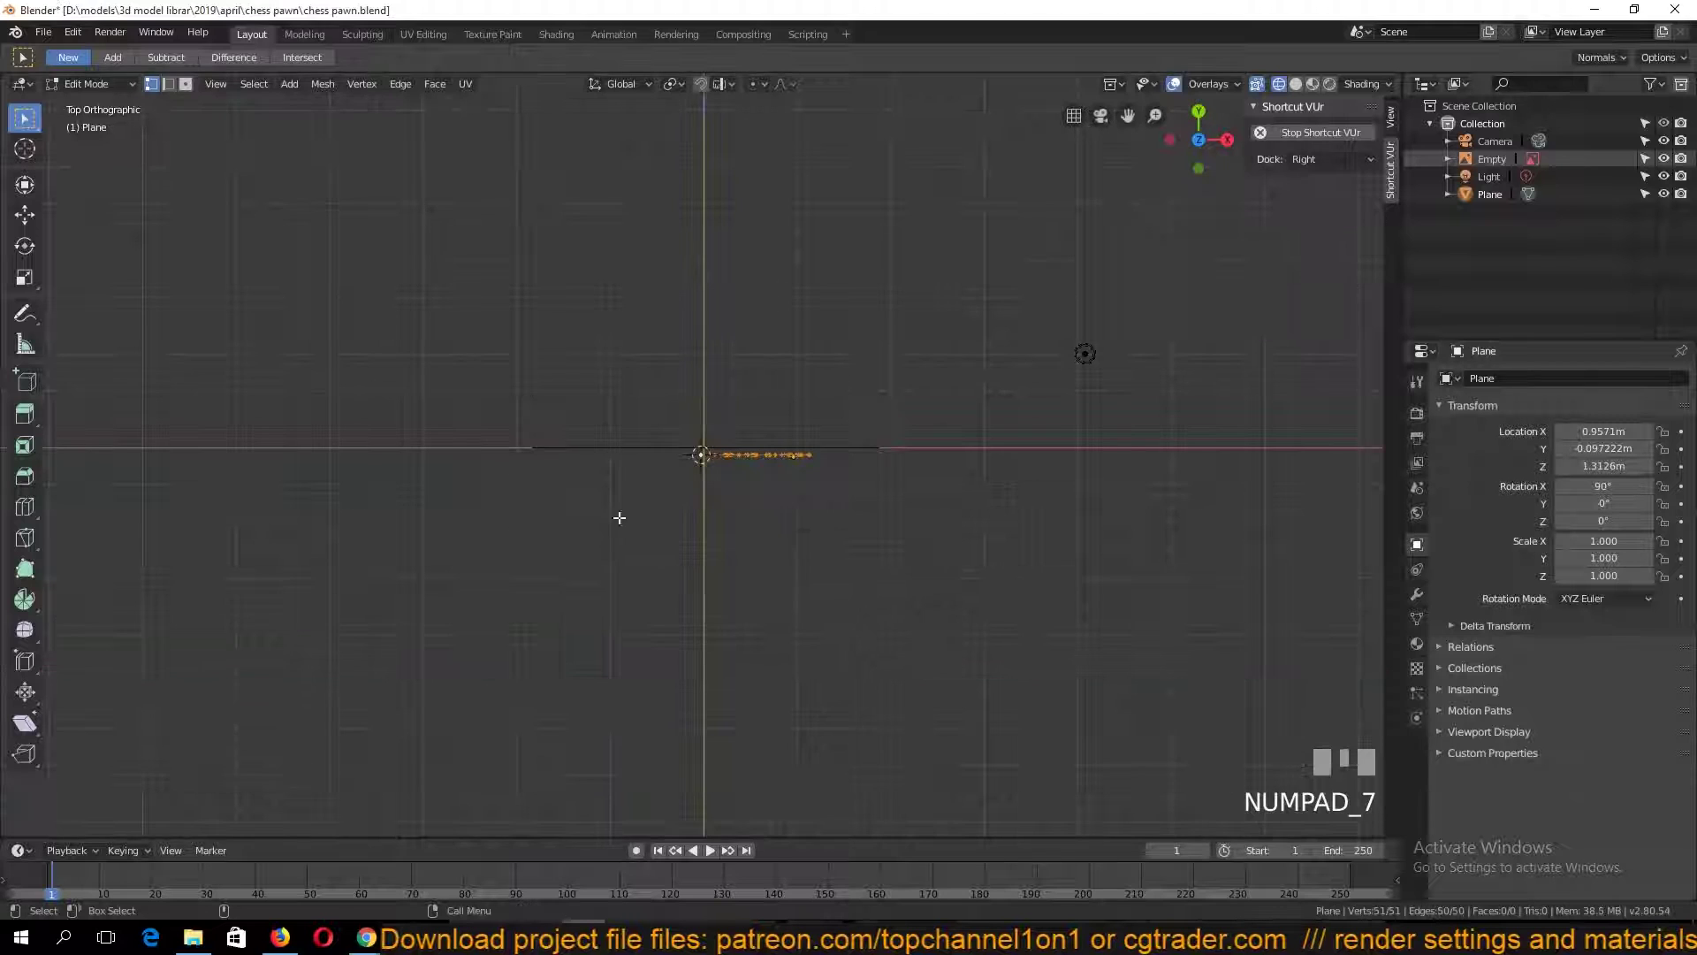
Spin the profile around the Z axis by 360° with 24 steps to form the pawn's body
{"action": "left_click", "coordinate": [24, 604]}
{"action": "left_click_drag", "start_coordinate": [808, 348], "coordinate": [745, 329]}
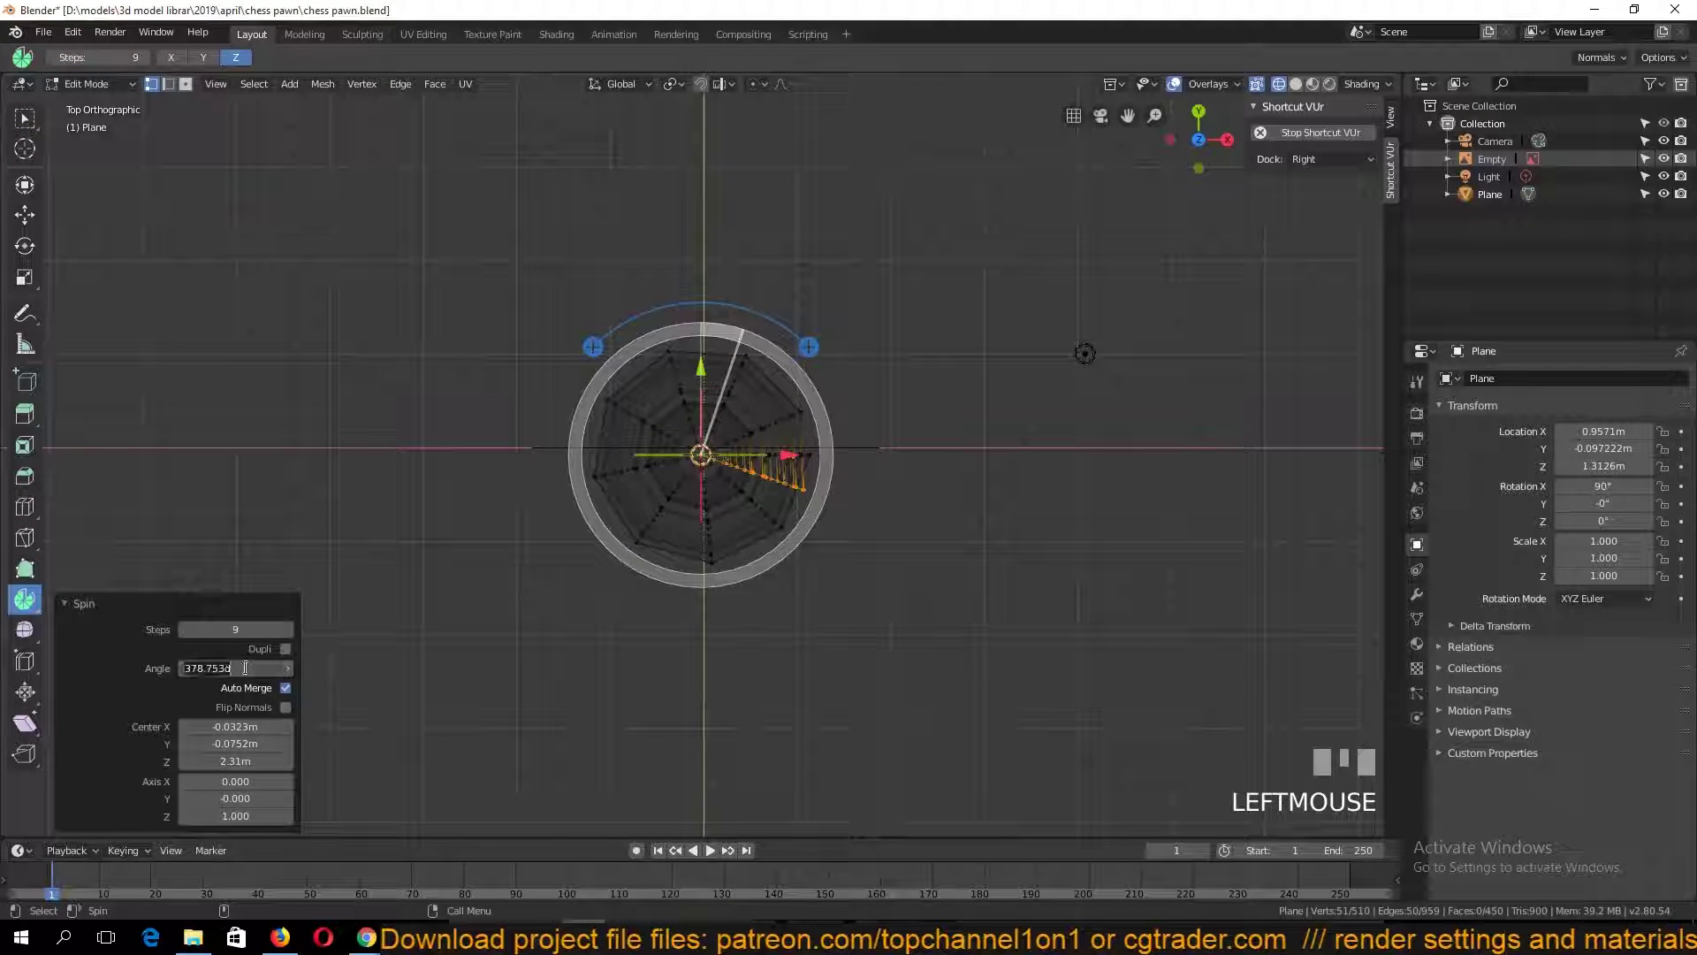
{"action": "key", "text": "Return"}
{"action": "type", "text": "24"}
{"action": "key", "text": "Return"}
{"action": "middle_click_drag", "start_coordinate": [581, 633], "coordinate": [619, 424]}
{"action": "key", "text": "grave"}
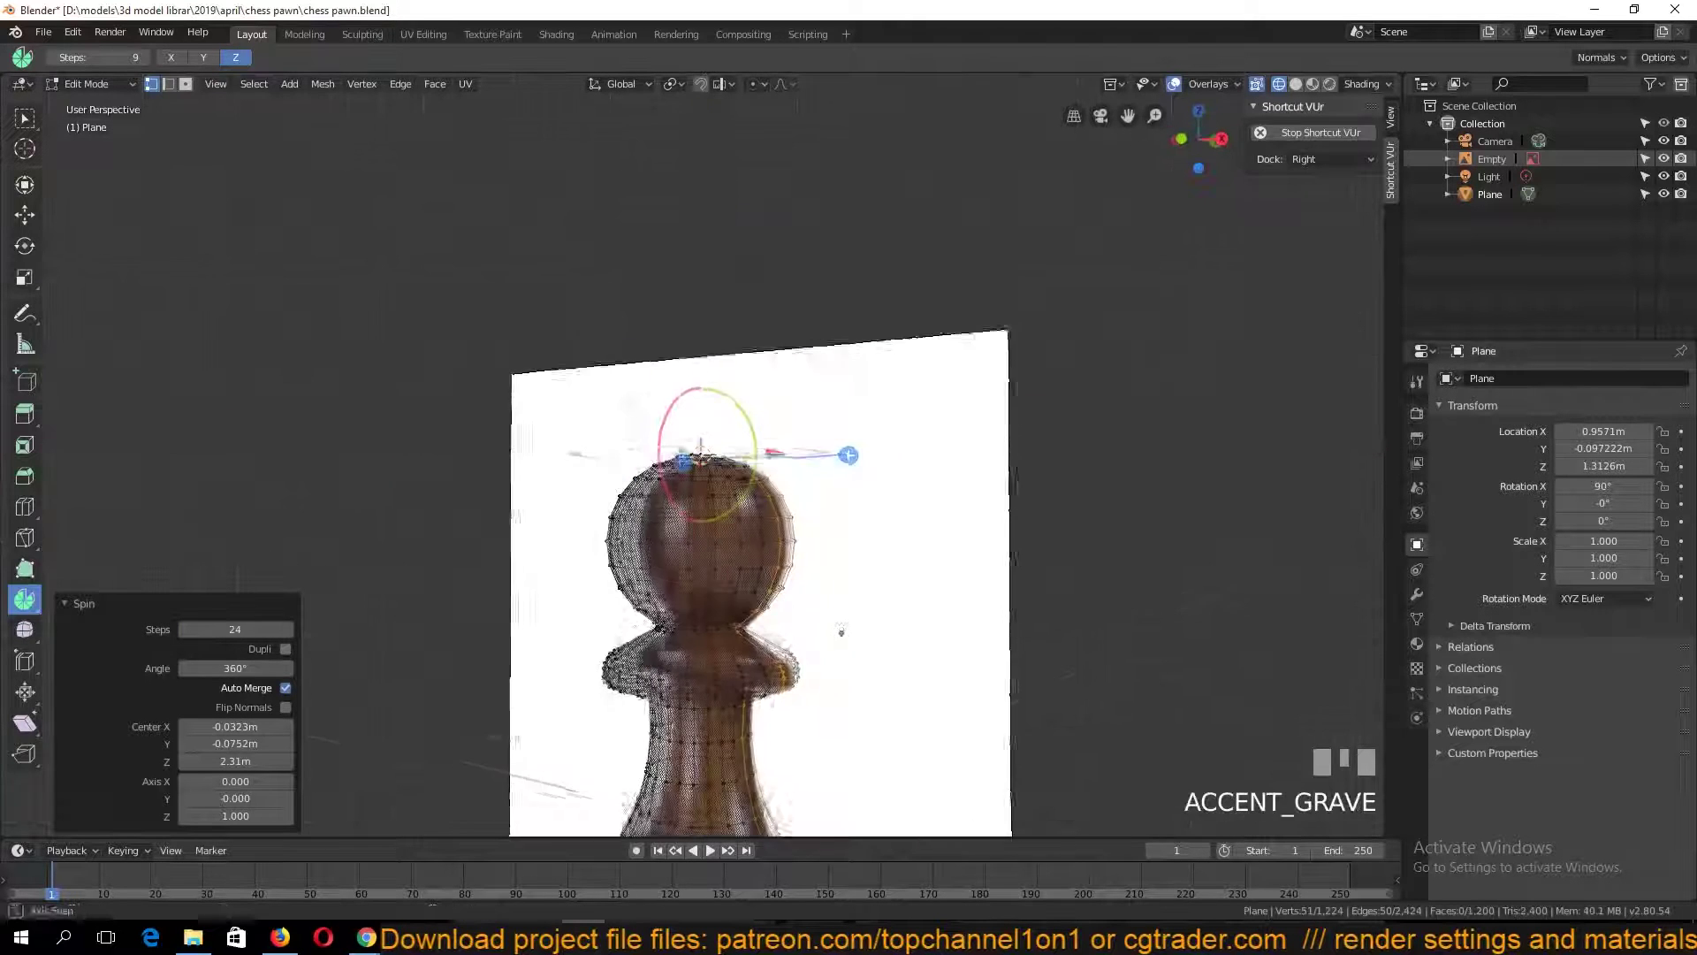
Switch the viewport to solid shading and hide the reference image
{"action": "key", "text": "Tab"}
{"action": "key", "text": "z"}
{"action": "left_click", "coordinate": [952, 474]}
{"action": "key", "text": "h"}
Shade the pawn smooth and recalculate the normals of its whole mesh
{"action": "left_click", "coordinate": [747, 520]}
{"action": "right_click", "coordinate": [746, 516]}
{"action": "right_click", "coordinate": [753, 532]}
{"action": "key", "text": "KP_1"}
{"action": "key", "text": "Tab"}
{"action": "key", "text": "a"}
{"action": "key", "text": "shift+n"}
{"action": "key", "text": "Tab"}
Select the open edge loop at the bottom of the pawn's base and extrude it into a slightly smaller ring
{"action": "middle_click_drag", "start_coordinate": [745, 453], "coordinate": [642, 316], "text": "shift"}
{"action": "key", "text": "grave"}
{"action": "key", "text": "Tab"}
{"action": "key", "text": "w"}
{"action": "left_click", "coordinate": [780, 603], "text": "alt"}
{"action": "key", "text": "KP_1"}
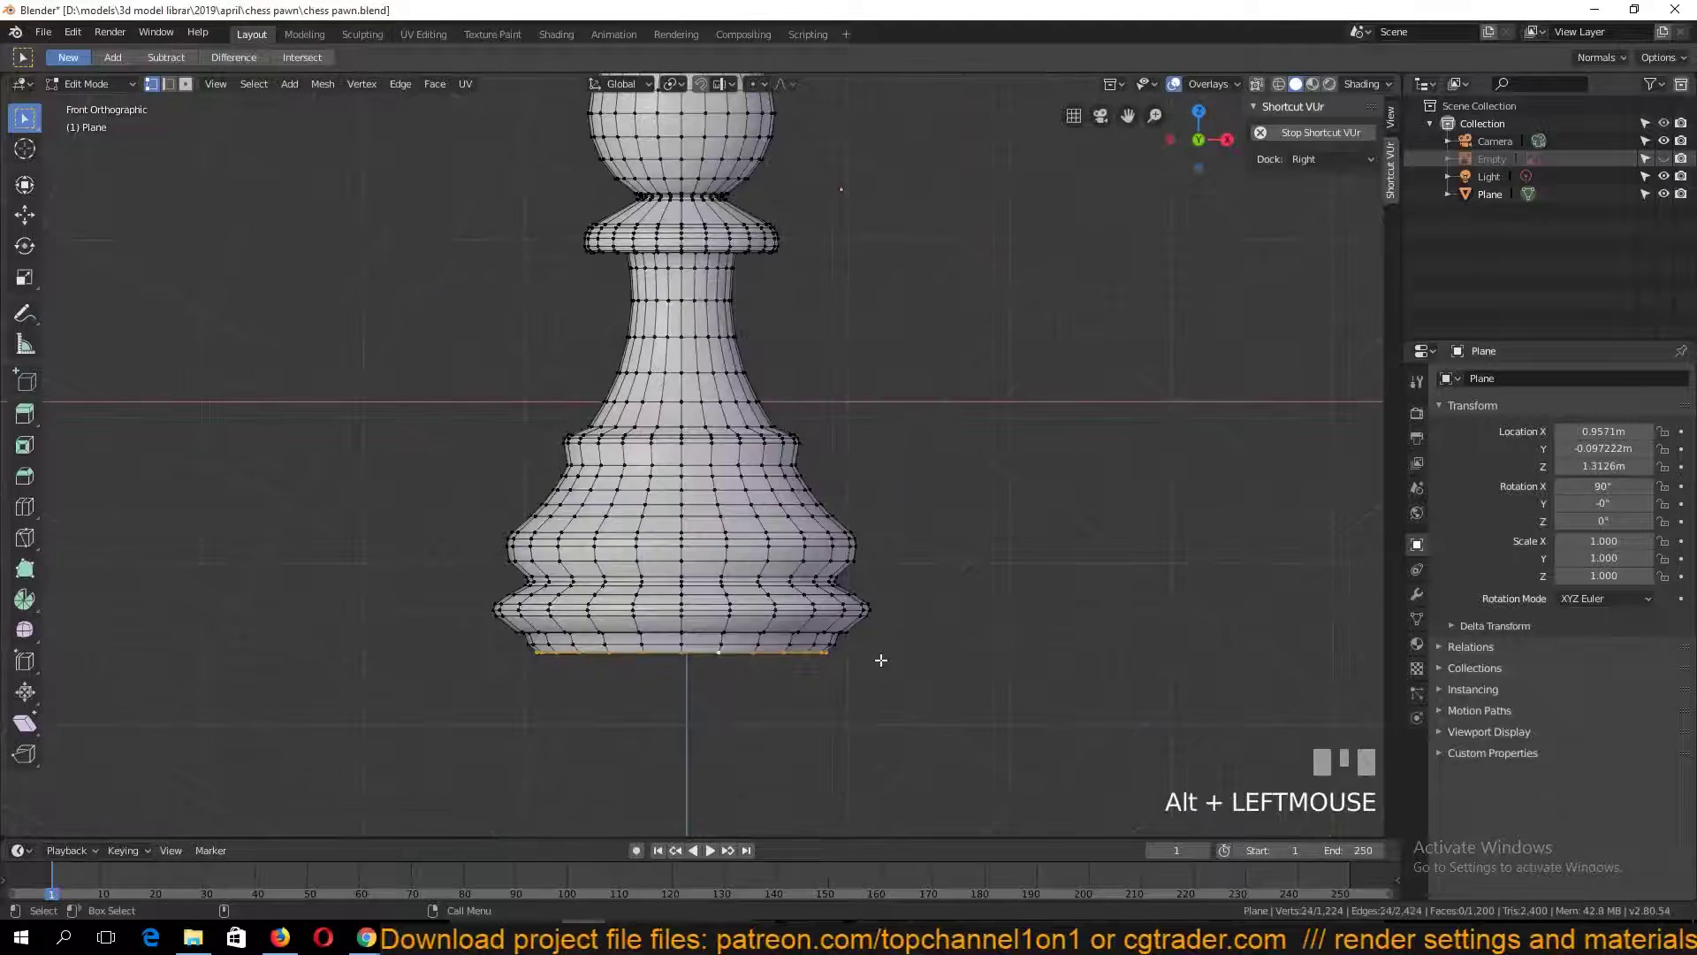
{"action": "key", "text": "e"}
{"action": "right_click", "coordinate": [936, 648]}
{"action": "key", "text": "s"}
{"action": "left_click", "coordinate": [893, 648]}
Extrude the bottom ring again, scale it inward to about 0.39, and extrude the inner ring up into the base
{"action": "key", "text": "e"}
{"action": "right_click", "coordinate": [894, 649]}
{"action": "key", "text": "s"}
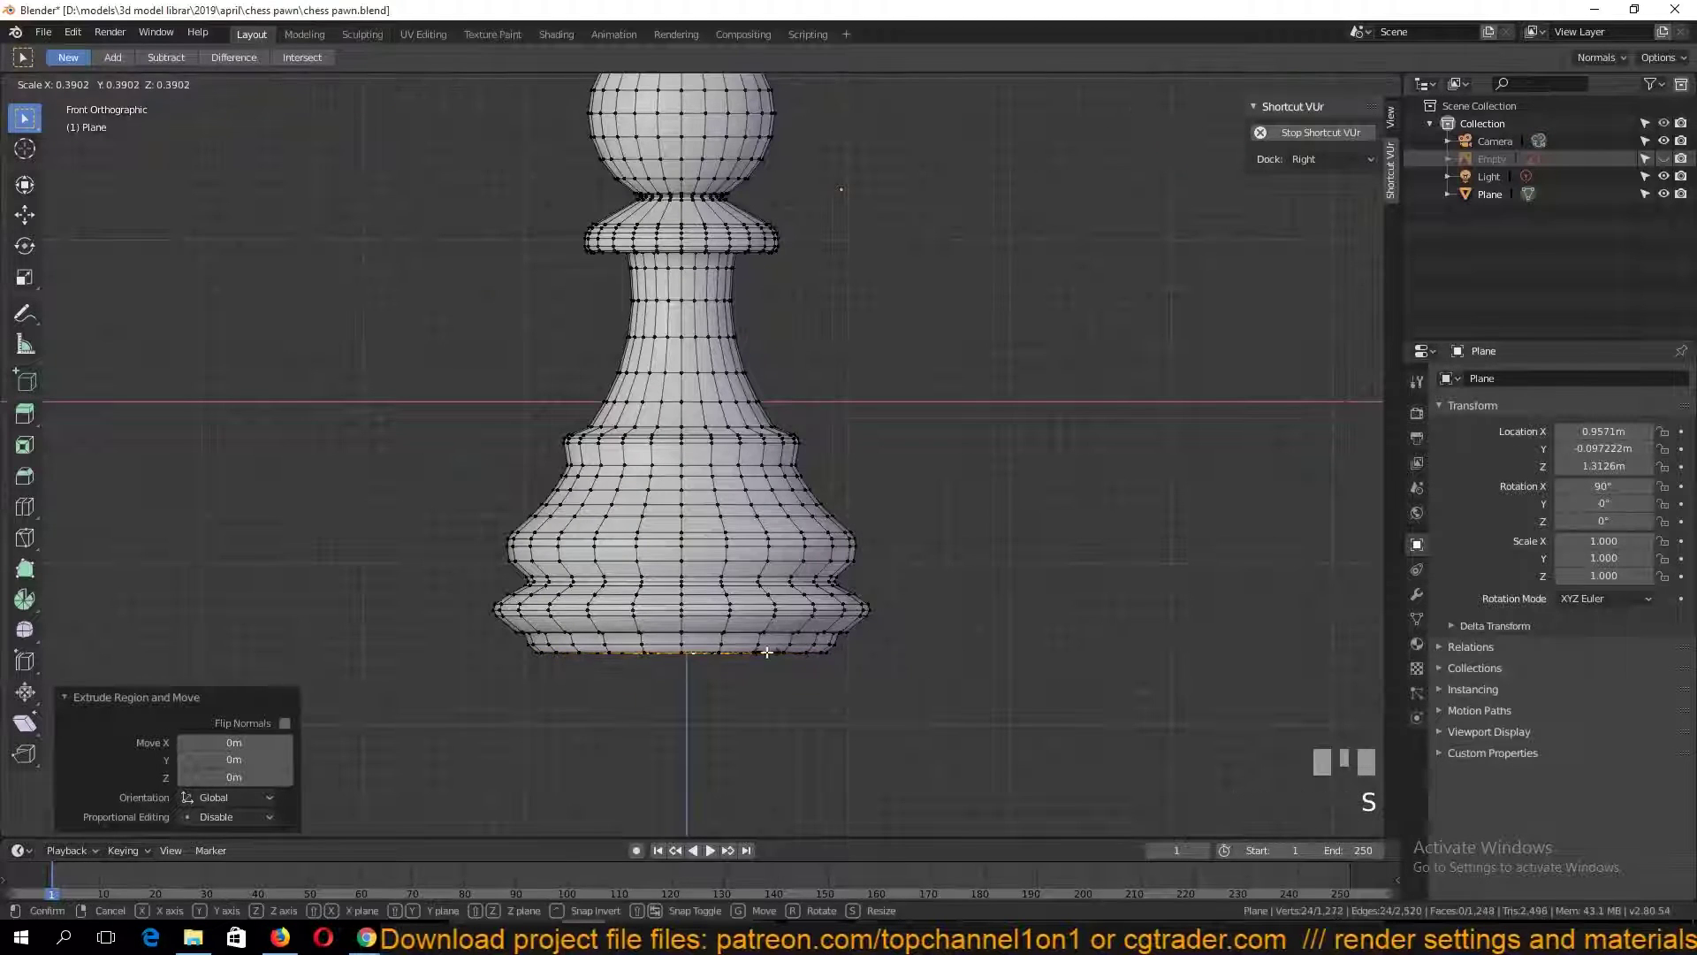
{"action": "left_click", "coordinate": [766, 652]}
{"action": "key", "text": "grave"}
{"action": "scroll", "coordinate": [778, 535], "scroll_direction": "up", "scroll_amount": 3}
{"action": "key", "text": "e"}
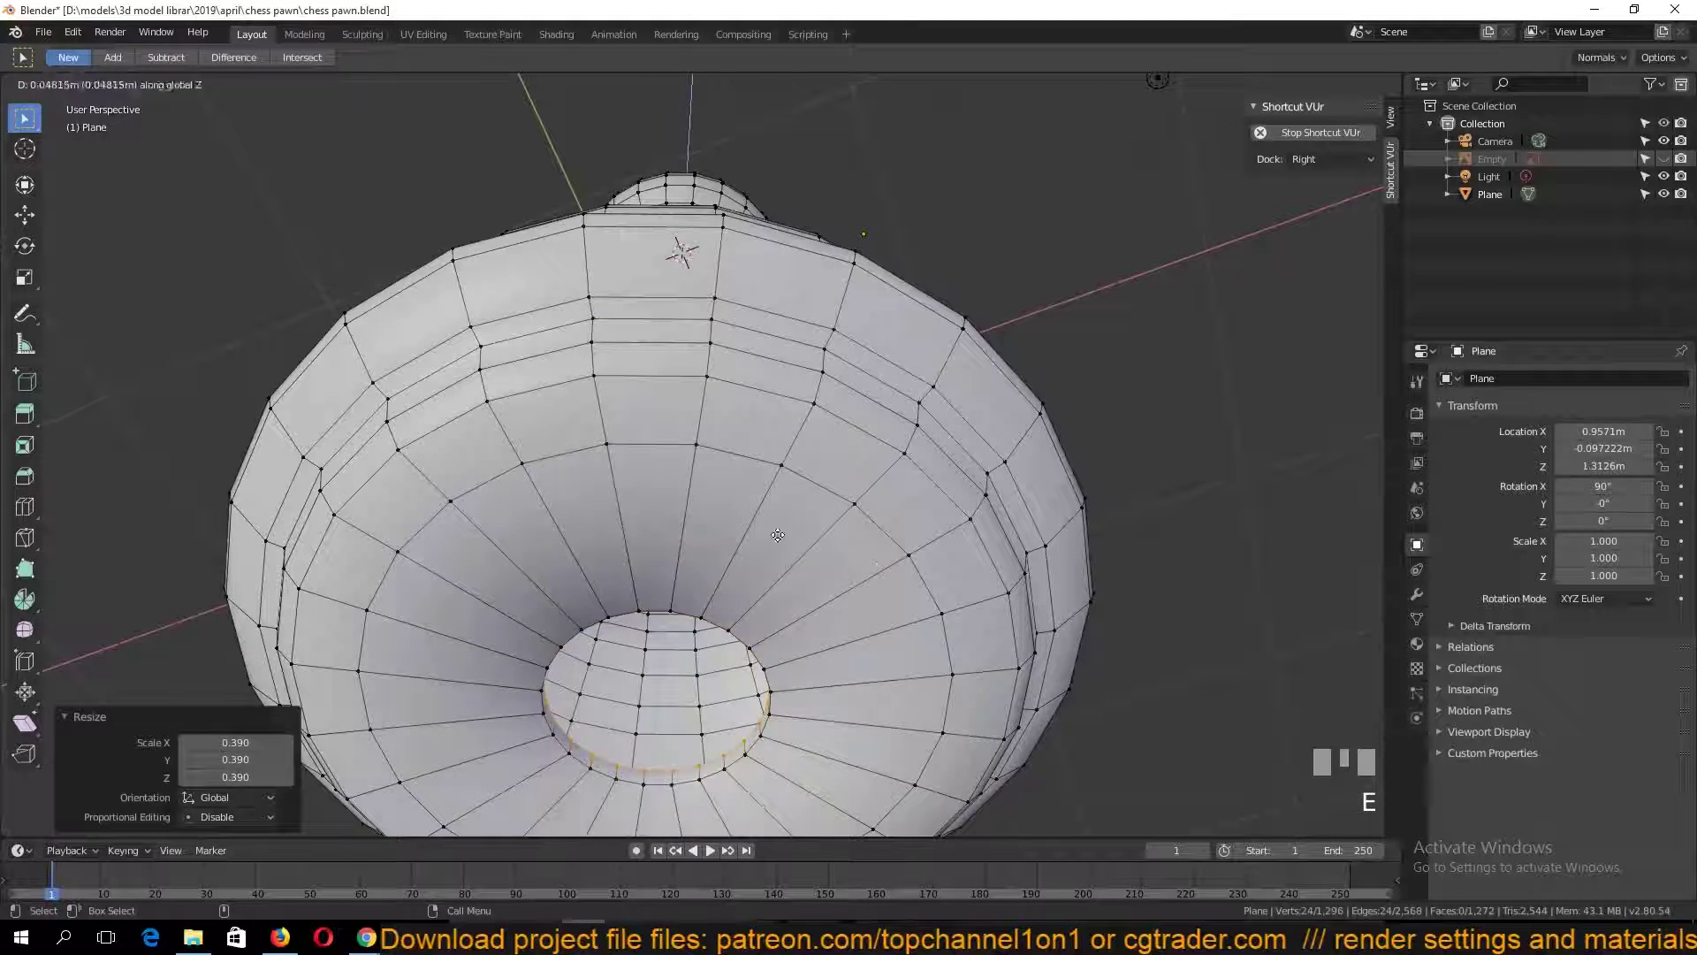
{"action": "left_click", "coordinate": [862, 569]}
Scale the inner ring smaller and merge a further extrusion at its center to close the underside
{"action": "key", "text": "s"}
{"action": "left_click", "coordinate": [846, 580]}
{"action": "key", "text": "e"}
{"action": "right_click", "coordinate": [846, 580]}
{"action": "key", "text": "alt+m"}
{"action": "left_click", "coordinate": [846, 580]}
Add a loop cut around the pawn's underside close to the outer rim of the base
{"action": "key", "text": "Tab"}
{"action": "middle_click_drag", "start_coordinate": [748, 564], "coordinate": [739, 462]}
{"action": "scroll", "coordinate": [739, 463], "scroll_direction": "up", "scroll_amount": 3}
{"action": "key", "text": "Tab"}
{"action": "key", "text": "ctrl+r"}
{"action": "left_click", "coordinate": [831, 747]}
{"action": "key", "text": "Tab"}
Check the closed pawn model and save the file
{"action": "scroll", "coordinate": [729, 470], "scroll_direction": "up", "scroll_amount": 1}
{"action": "middle_click_drag", "start_coordinate": [739, 284], "coordinate": [744, 586]}
{"action": "scroll", "coordinate": [729, 470], "scroll_direction": "down", "scroll_amount": 4}
{"action": "scroll", "coordinate": [744, 587], "scroll_direction": "up", "scroll_amount": 4}
{"action": "key", "text": "ctrl+s"}
Select one vertical edge loop running down the whole pawn and mark it as a seam
{"action": "key", "text": "Tab"}
{"action": "middle_click_drag", "start_coordinate": [744, 654], "coordinate": [708, 560]}
{"action": "key", "text": "alt+a"}
{"action": "left_click", "coordinate": [710, 744], "text": "alt"}
{"action": "key", "text": "ctrl+e"}
{"action": "right_click", "coordinate": [895, 564]}
{"action": "key", "text": "ctrl+e"}
{"action": "left_click", "coordinate": [887, 608]}
Mark the edge loop at the neck beneath the pawn's head as a seam
{"action": "key", "text": "alt+a"}
{"action": "middle_click_drag", "start_coordinate": [720, 256], "coordinate": [769, 407]}
{"action": "scroll", "coordinate": [769, 407], "scroll_direction": "up", "scroll_amount": 6}
{"action": "scroll", "coordinate": [801, 374], "scroll_direction": "down", "scroll_amount": 4}
{"action": "key", "text": "a"}
{"action": "key", "text": "alt+a"}
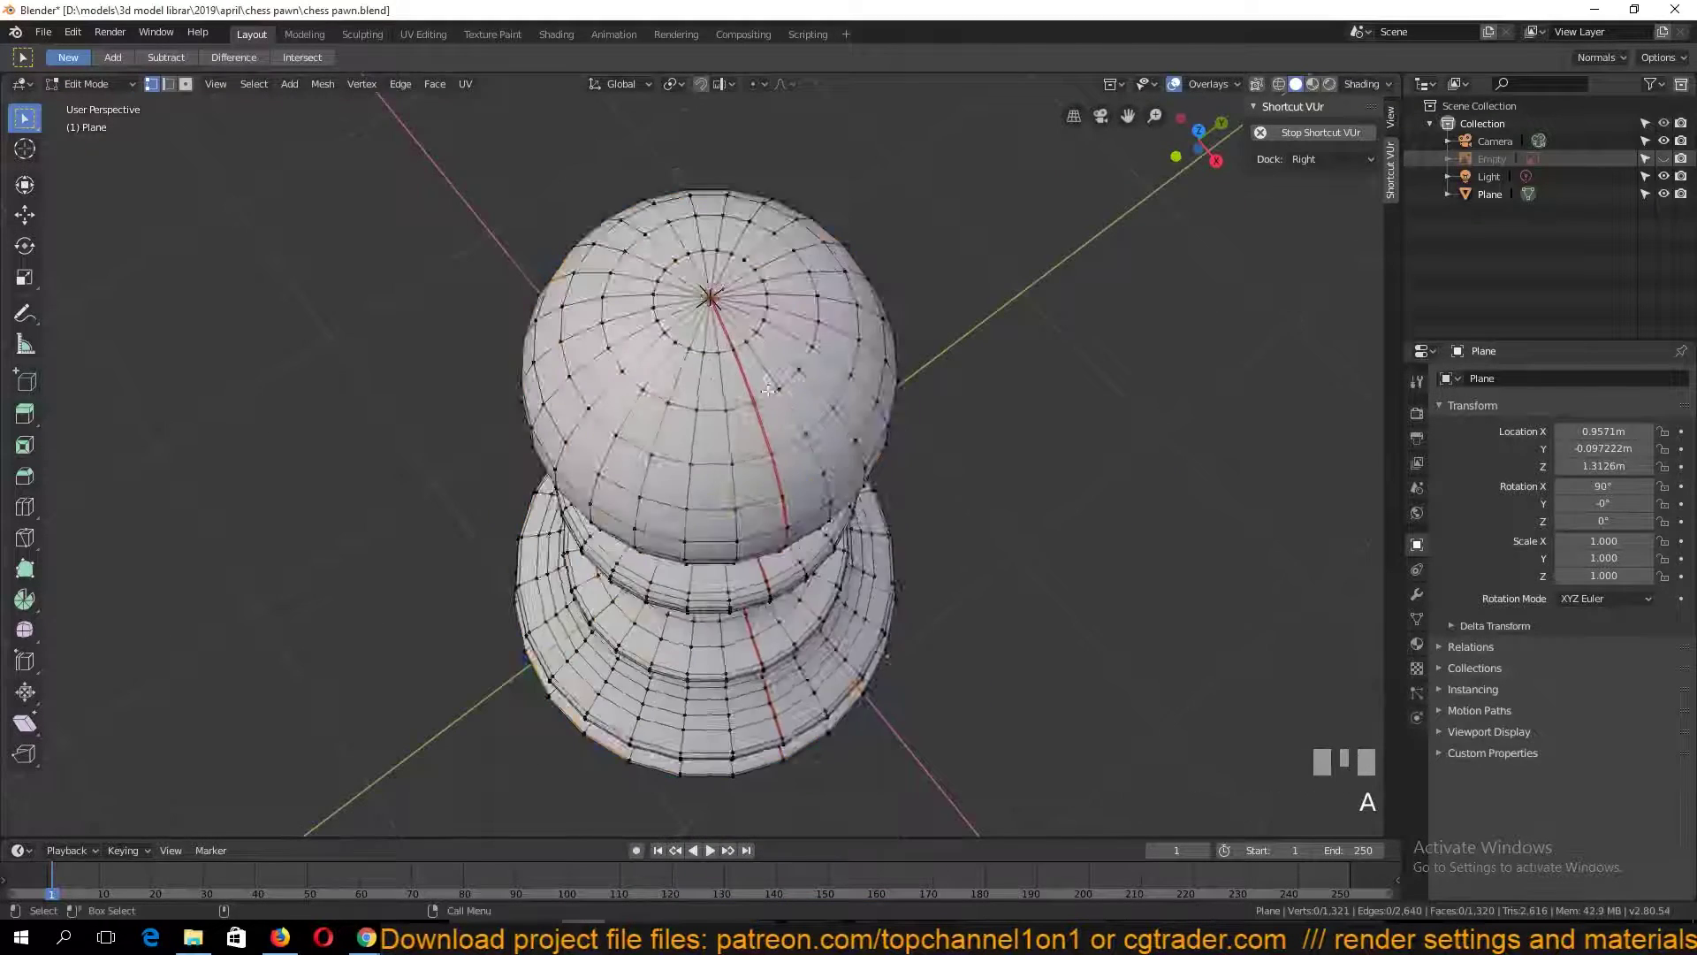
{"action": "key", "text": "grave"}
{"action": "scroll", "coordinate": [712, 219], "scroll_direction": "up", "scroll_amount": 4}
{"action": "key", "text": "ctrl+e"}
{"action": "left_click", "coordinate": [783, 318]}
Mark the edge loop around the bottom rim of the base as a seam
{"action": "scroll", "coordinate": [840, 513], "scroll_direction": "down", "scroll_amount": 5}
{"action": "middle_click_drag", "start_coordinate": [845, 519], "coordinate": [834, 410], "text": "shift"}
{"action": "key", "text": "grave"}
{"action": "left_click", "coordinate": [803, 444], "text": "alt"}
{"action": "key", "text": "ctrl+e"}
{"action": "left_click", "coordinate": [878, 451]}
Select the radial edge path from the underside's rim toward its center and clear its seam
{"action": "key", "text": "2"}
{"action": "left_click", "coordinate": [724, 435]}
{"action": "left_click", "coordinate": [693, 548], "text": "ctrl"}
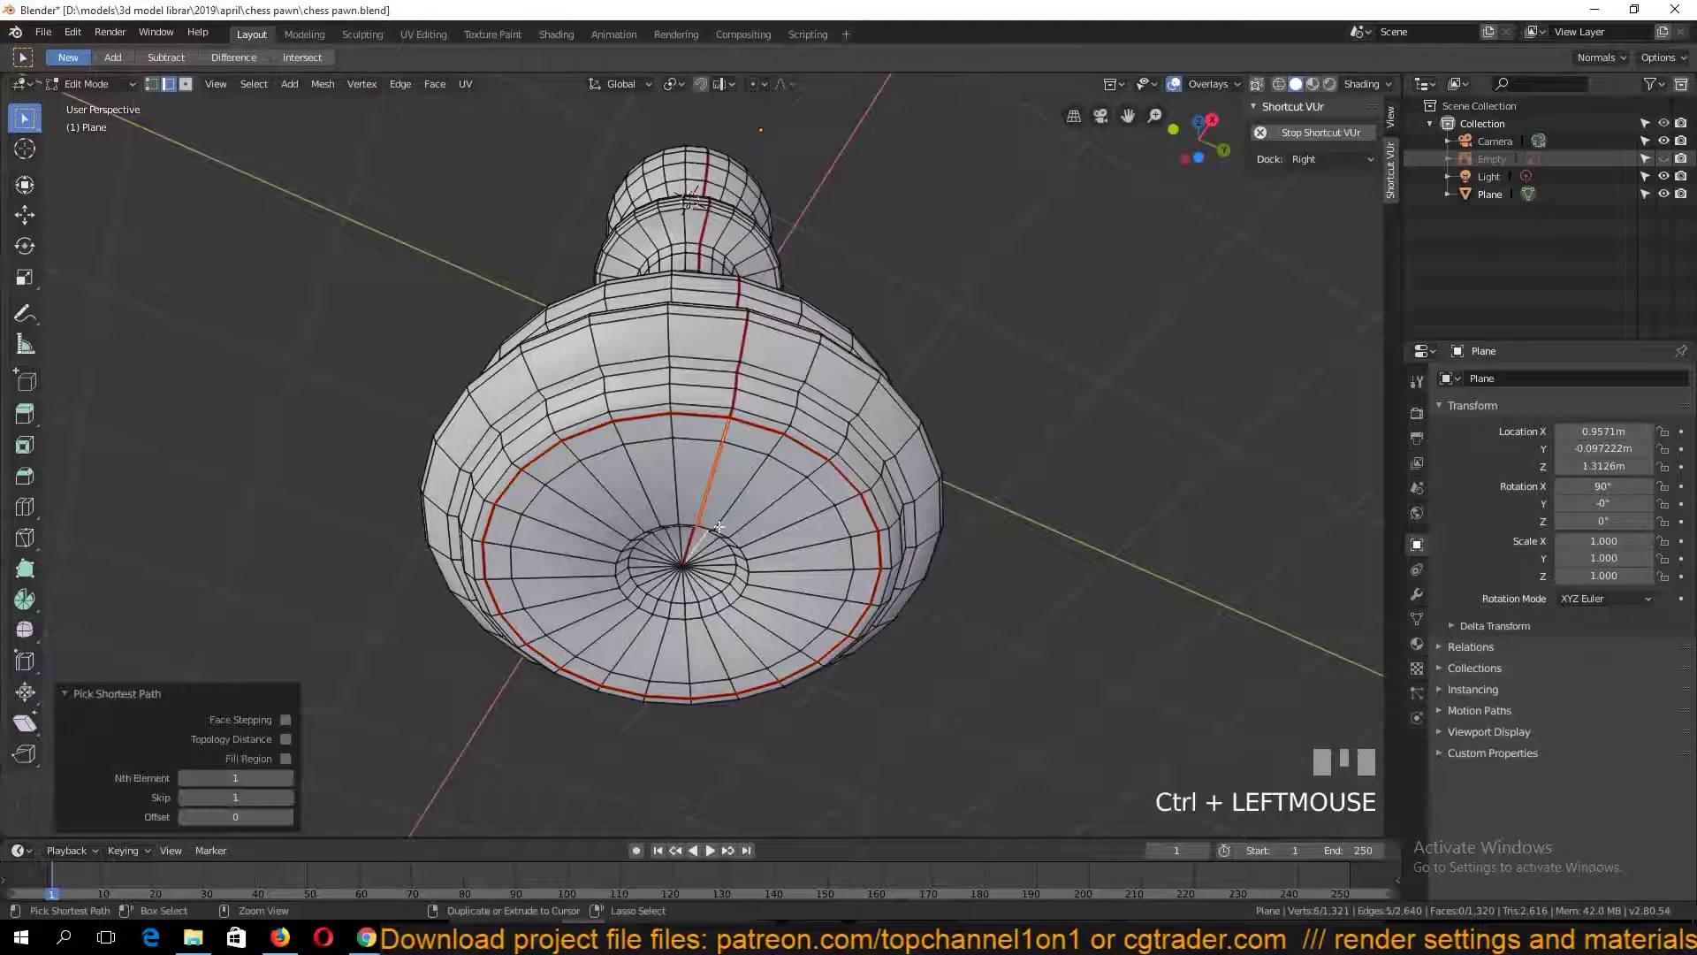
{"action": "key", "text": "ctrl+z"}
{"action": "left_click", "coordinate": [690, 547], "text": "ctrl"}
{"action": "key", "text": "ctrl+e"}
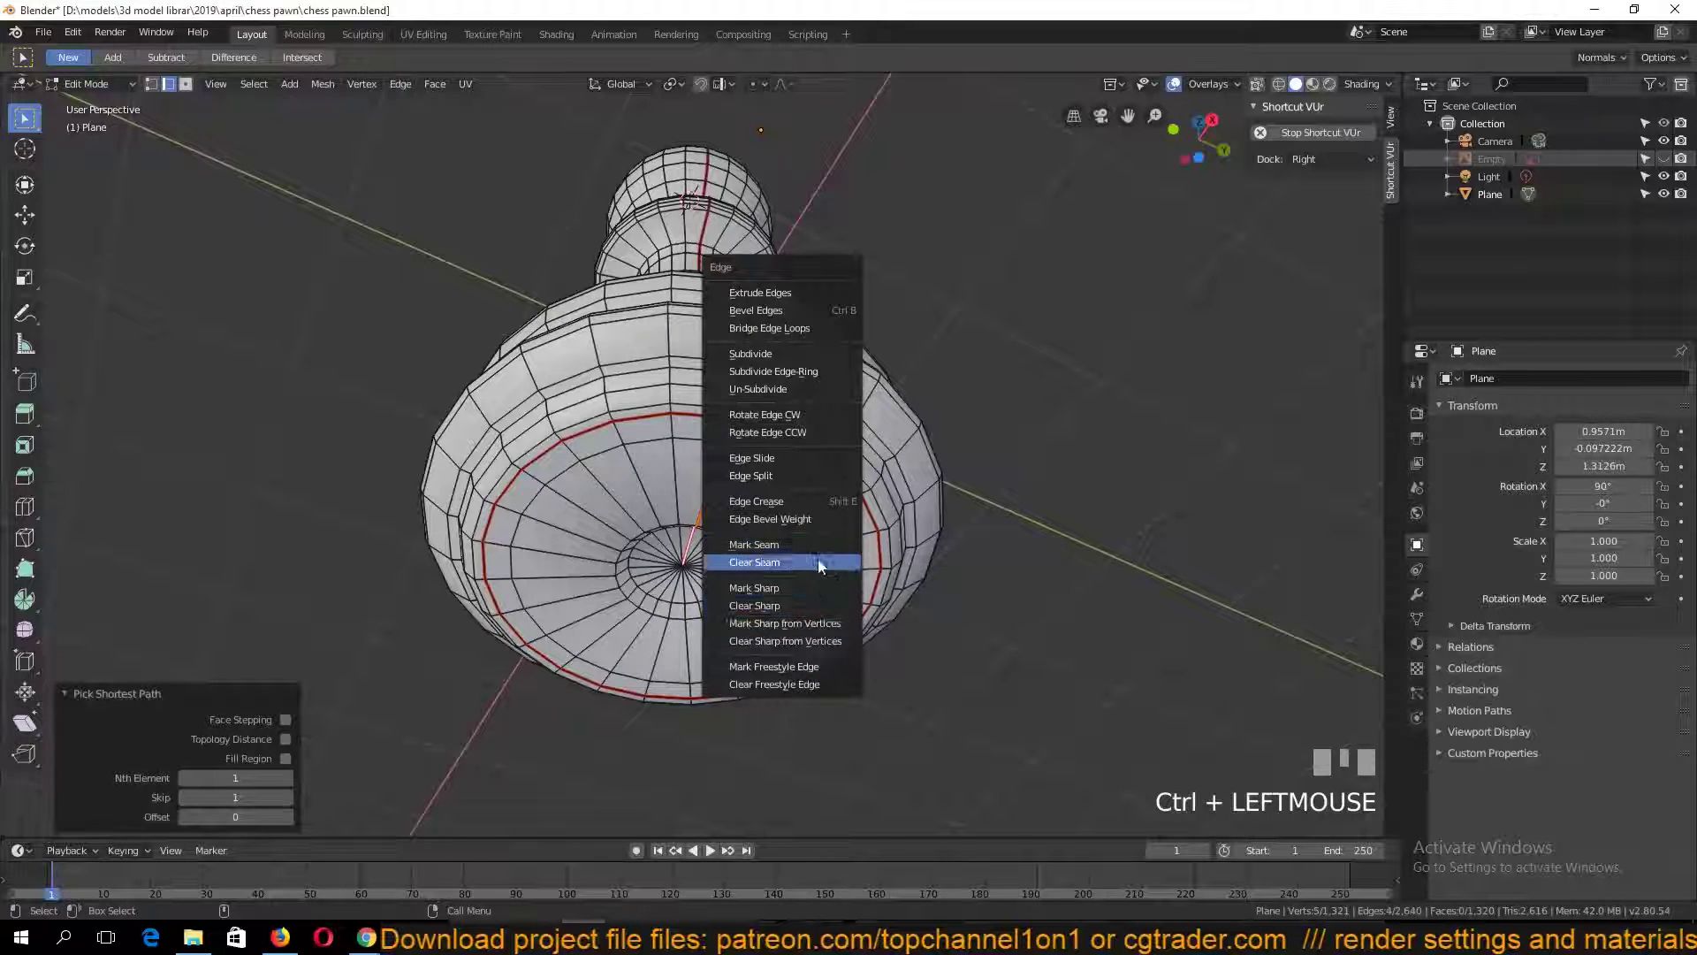
{"action": "left_click", "coordinate": [819, 545]}
Open the Shading workspace, create a material for the pawn and add an Image Texture node
{"action": "key", "text": "Tab"}
{"action": "left_click", "coordinate": [556, 34]}
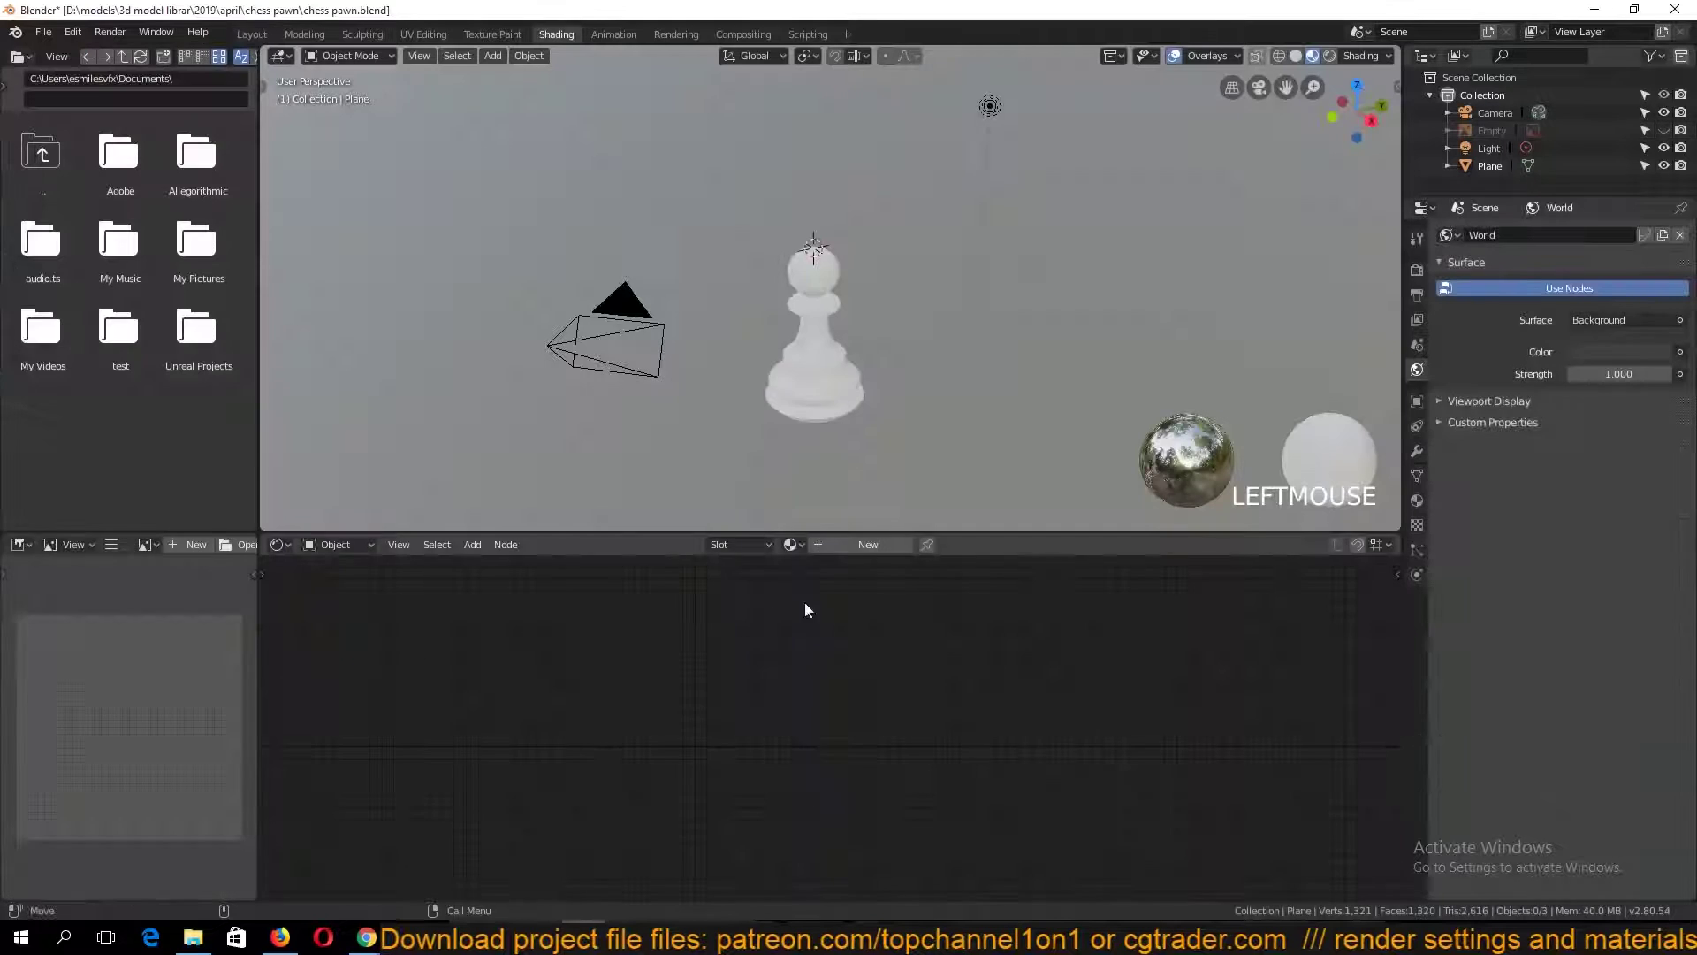
{"action": "key", "text": "shift+a"}
{"action": "mouse_move", "coordinate": [619, 734]}
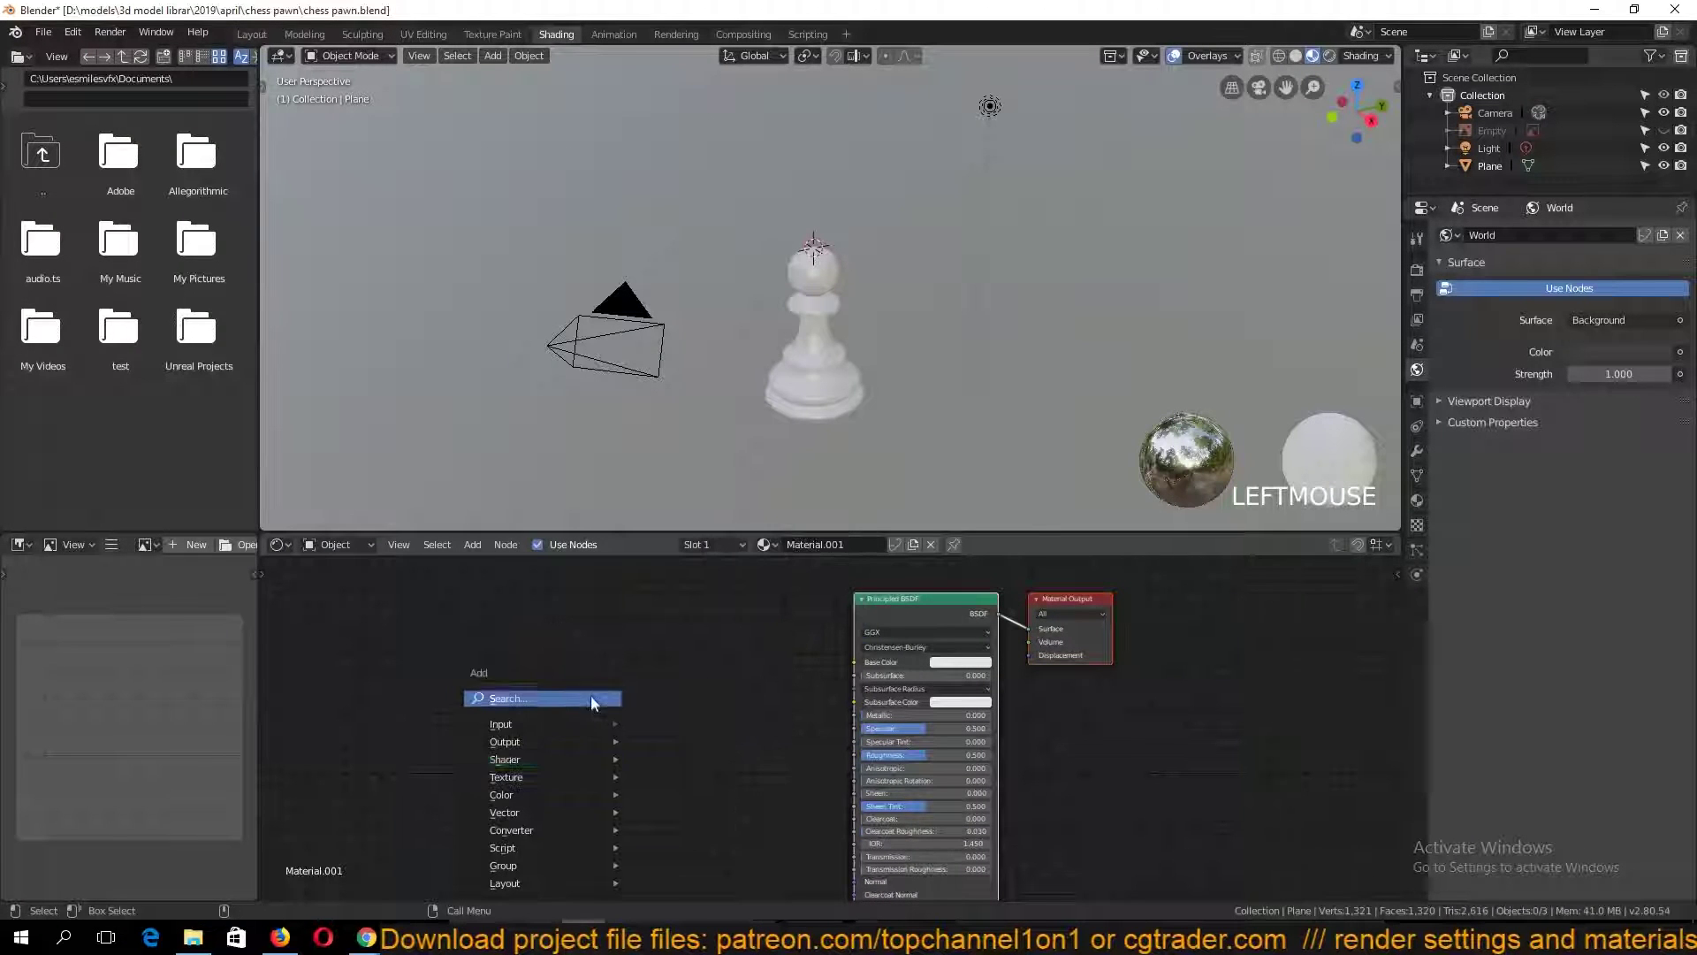
{"action": "mouse_move", "coordinate": [575, 778]}
{"action": "left_click", "coordinate": [706, 641]}
{"action": "left_click", "coordinate": [567, 640]}
Create a 1024 × 1024 px color grid image in the texture node and connect its Color output to Base Color
{"action": "left_click", "coordinate": [621, 687]}
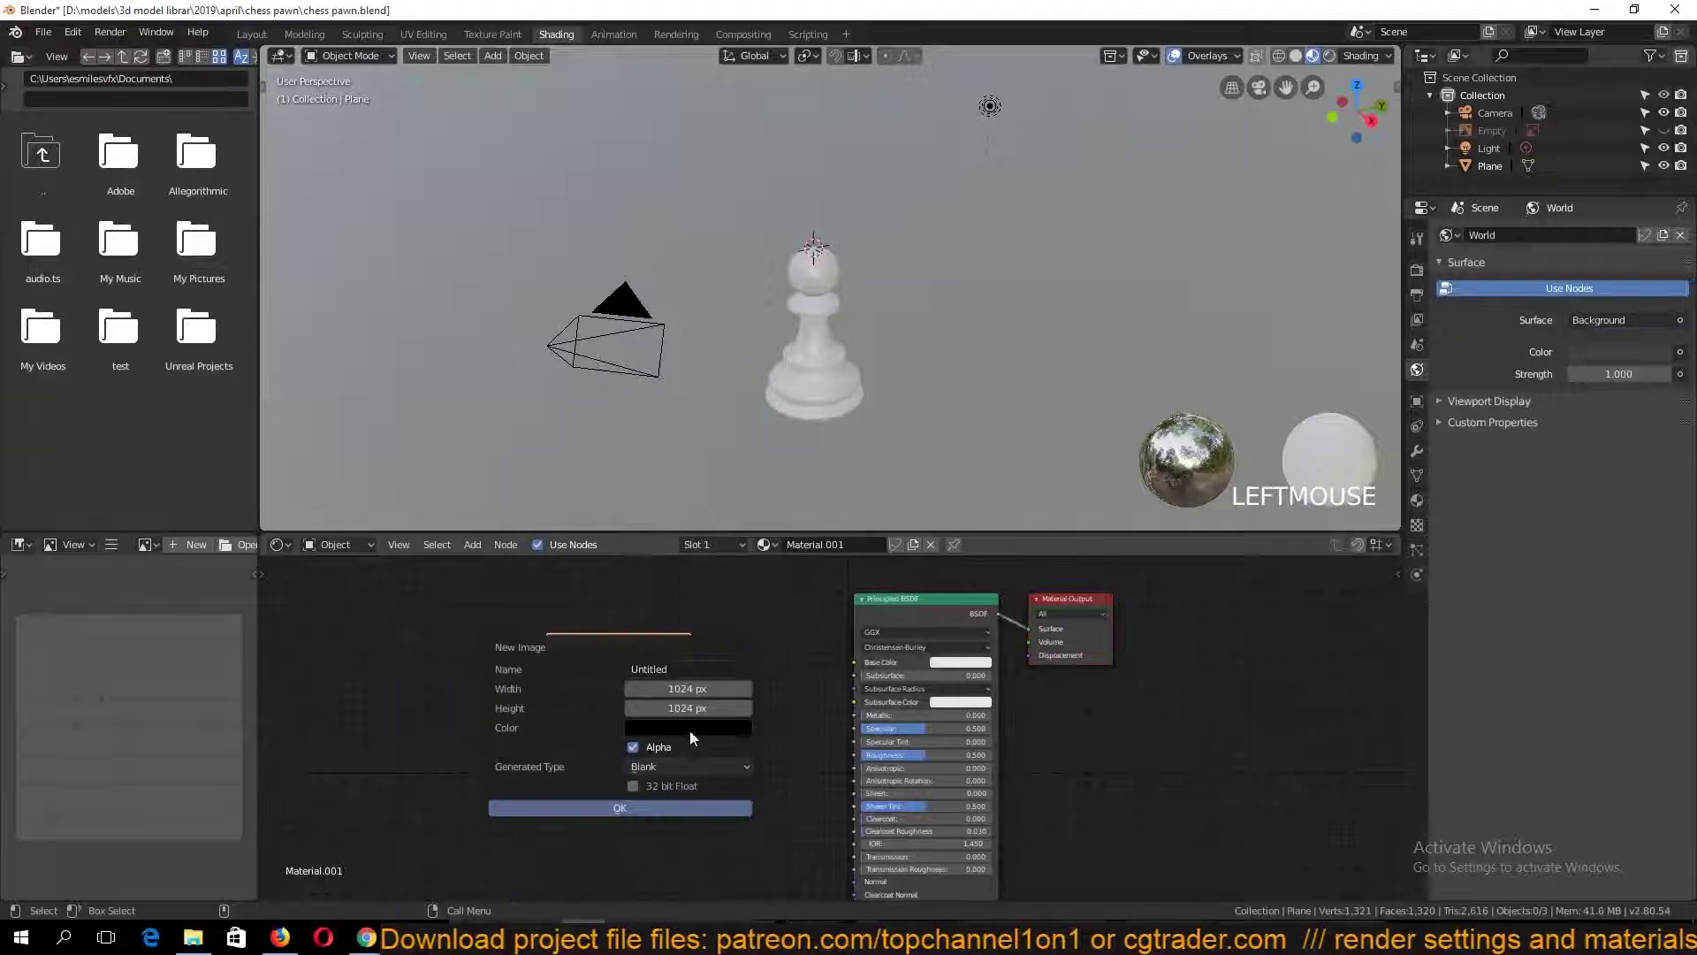
{"action": "left_click", "coordinate": [663, 807]}
{"action": "left_click_drag", "start_coordinate": [820, 680], "coordinate": [854, 662]}
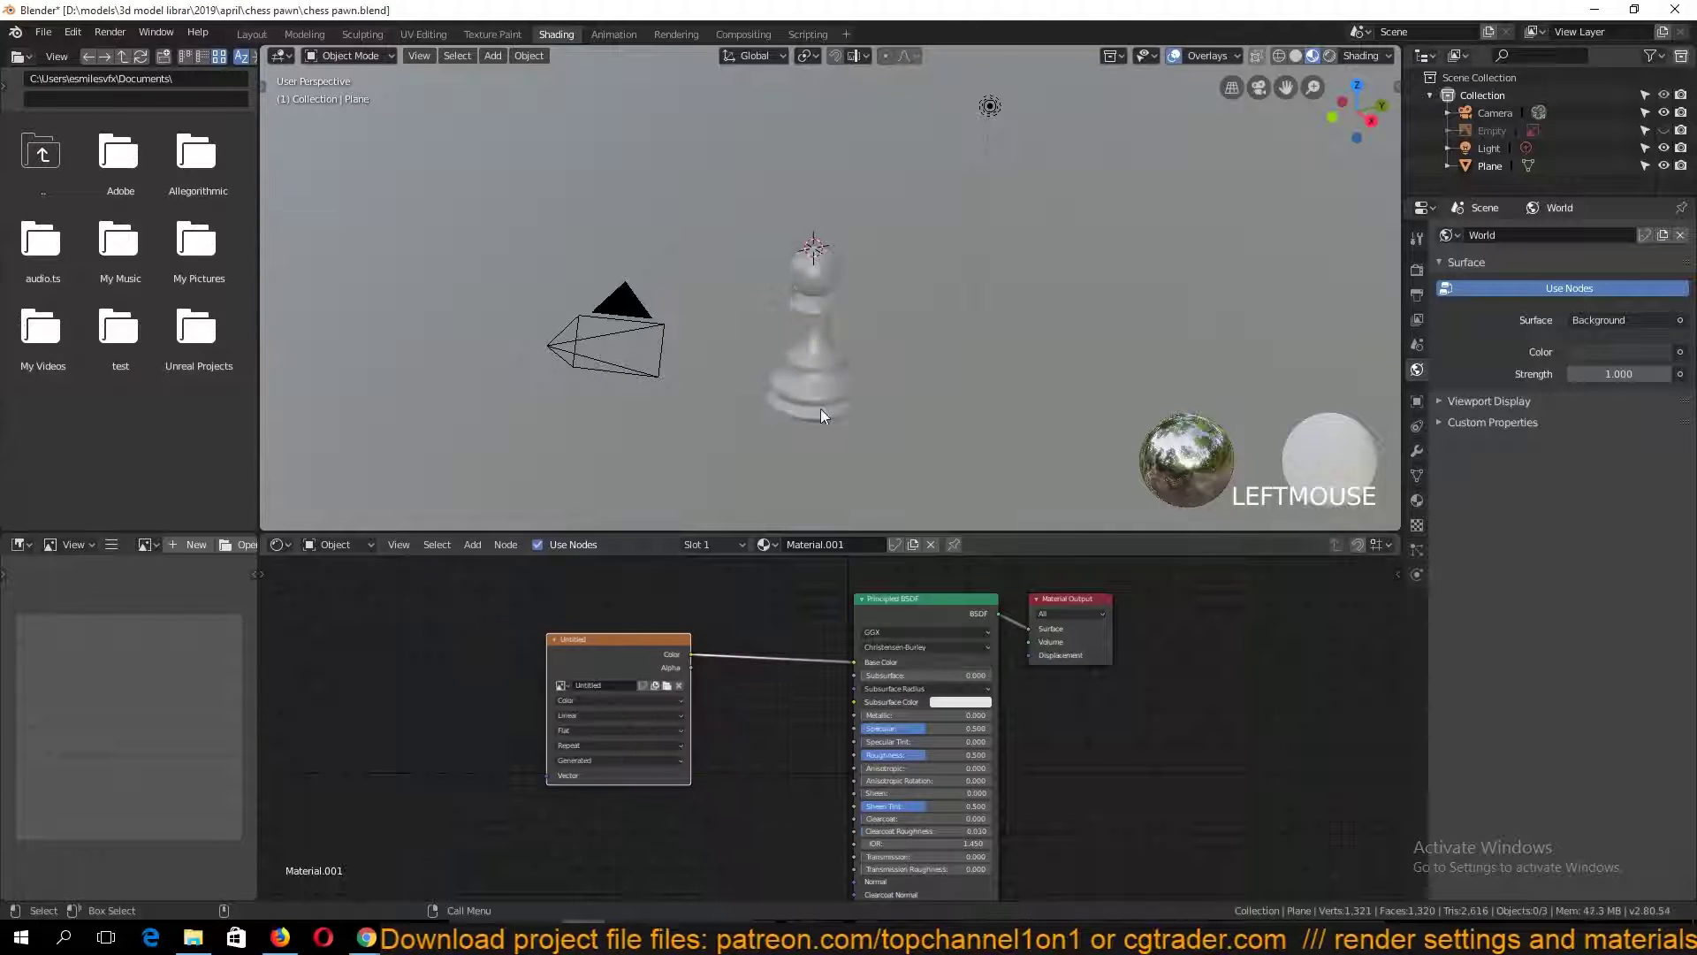
Unwrap the pawn's mesh along the marked seams
{"action": "scroll", "coordinate": [820, 419], "scroll_direction": "up", "scroll_amount": 8}
{"action": "key", "text": "Tab"}
{"action": "key", "text": "u"}
{"action": "left_click", "coordinate": [820, 407]}
{"action": "key", "text": "Tab"}
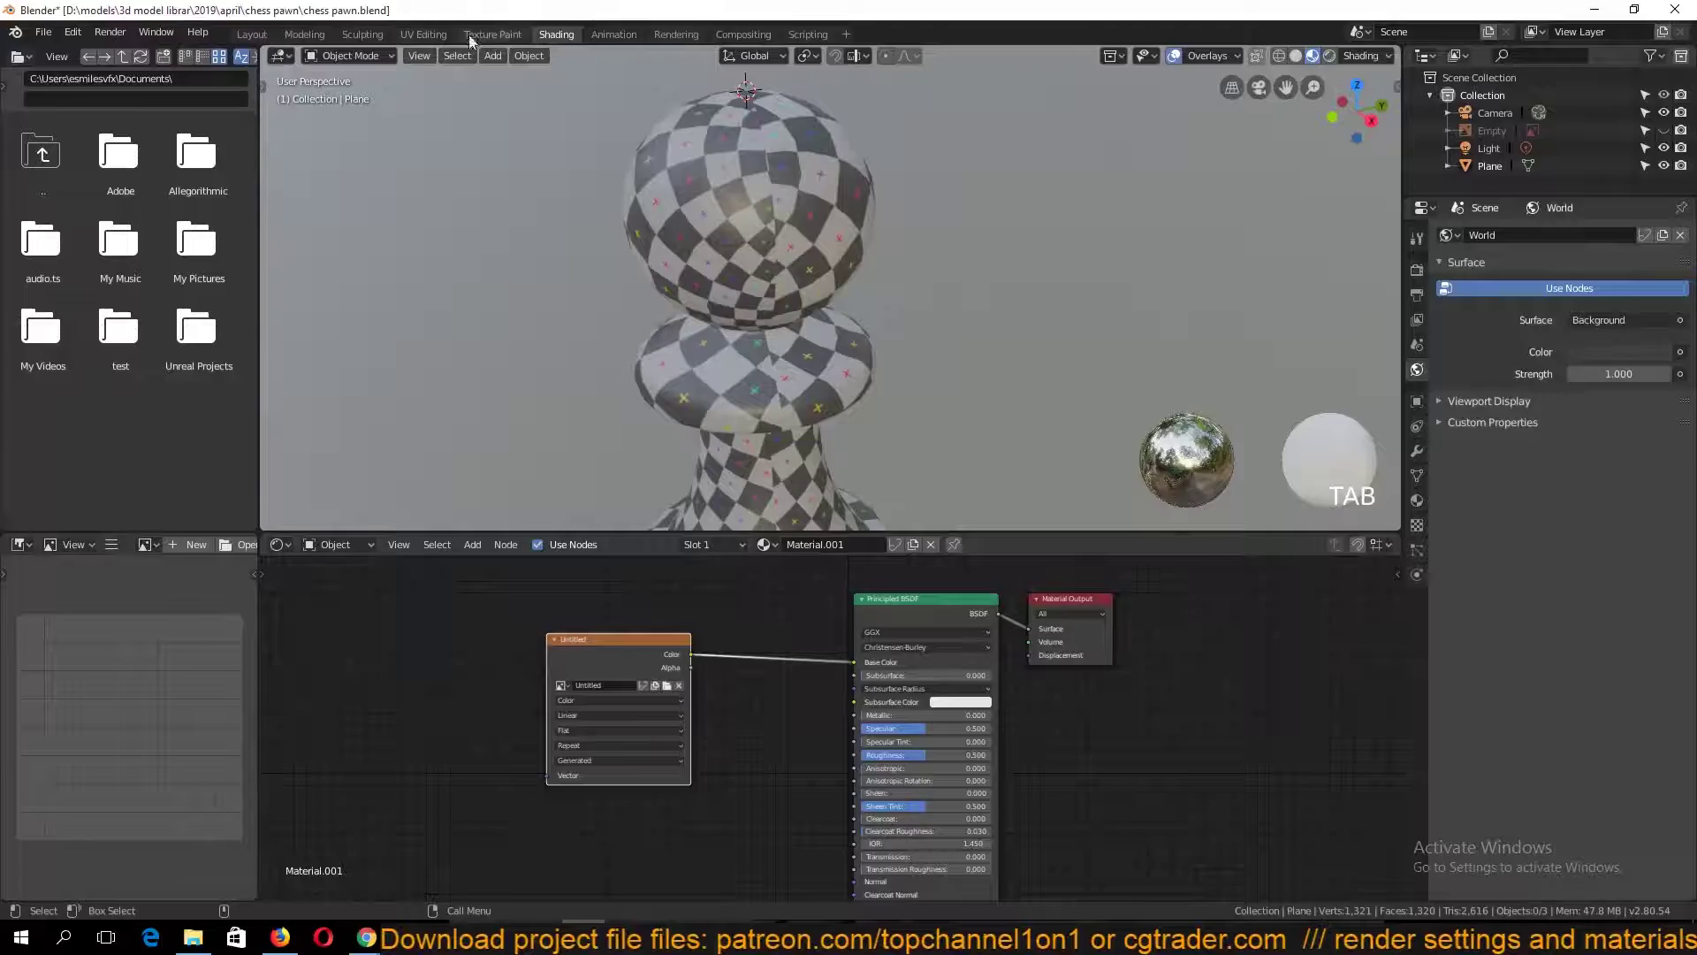
Open the UV Editing workspace, select all objects and apply their transforms
{"action": "left_click", "coordinate": [424, 33]}
{"action": "key", "text": "a"}
{"action": "key", "text": "Tab"}
{"action": "key", "text": "ctrl+a"}
{"action": "left_click", "coordinate": [1045, 514]}
Frame the pawn and show it with its checker texture in the viewport
{"action": "key", "text": "Tab"}
{"action": "key", "text": "KP_Decimal"}
{"action": "key", "text": "Tab"}
{"action": "scroll", "coordinate": [1333, 53], "scroll_direction": "down", "scroll_amount": 3}
{"action": "left_click", "coordinate": [1345, 56]}
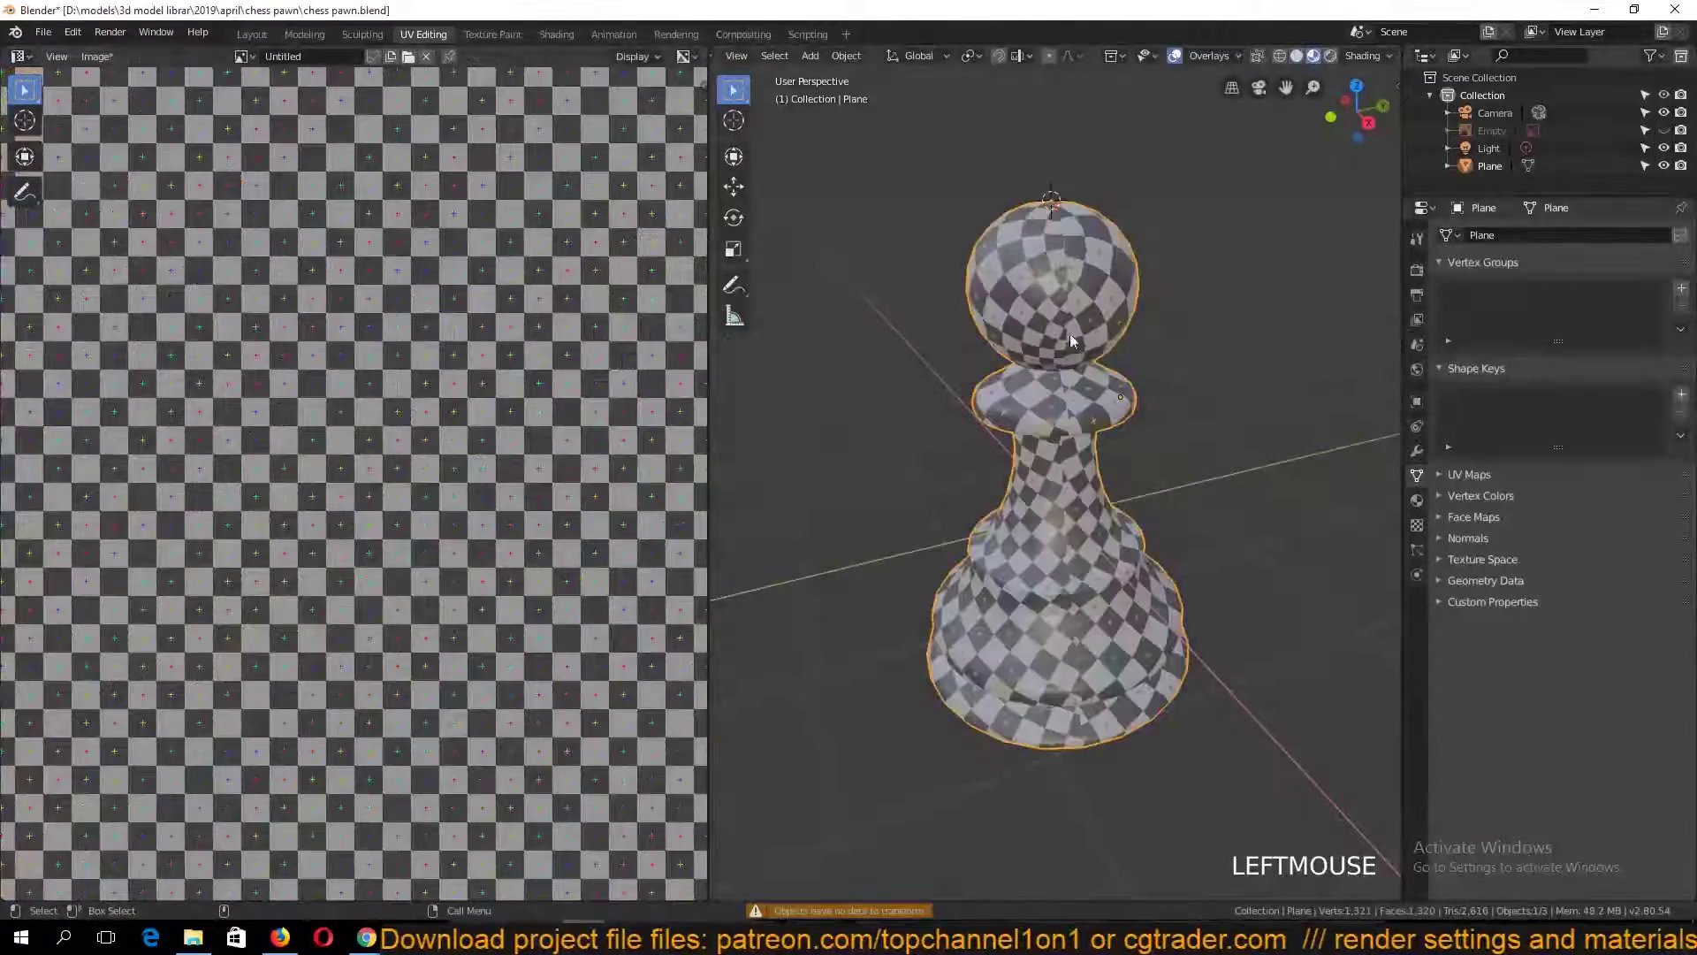
Examine the checker pattern on the pawn's head and collar against the UV islands and seams
{"action": "key", "text": "Tab"}
{"action": "scroll", "coordinate": [993, 417], "scroll_direction": "up", "scroll_amount": 4}
{"action": "scroll", "coordinate": [1043, 411], "scroll_direction": "down", "scroll_amount": 3}
{"action": "key", "text": "Tab"}
{"action": "middle_click_drag", "start_coordinate": [1084, 409], "coordinate": [1192, 362]}
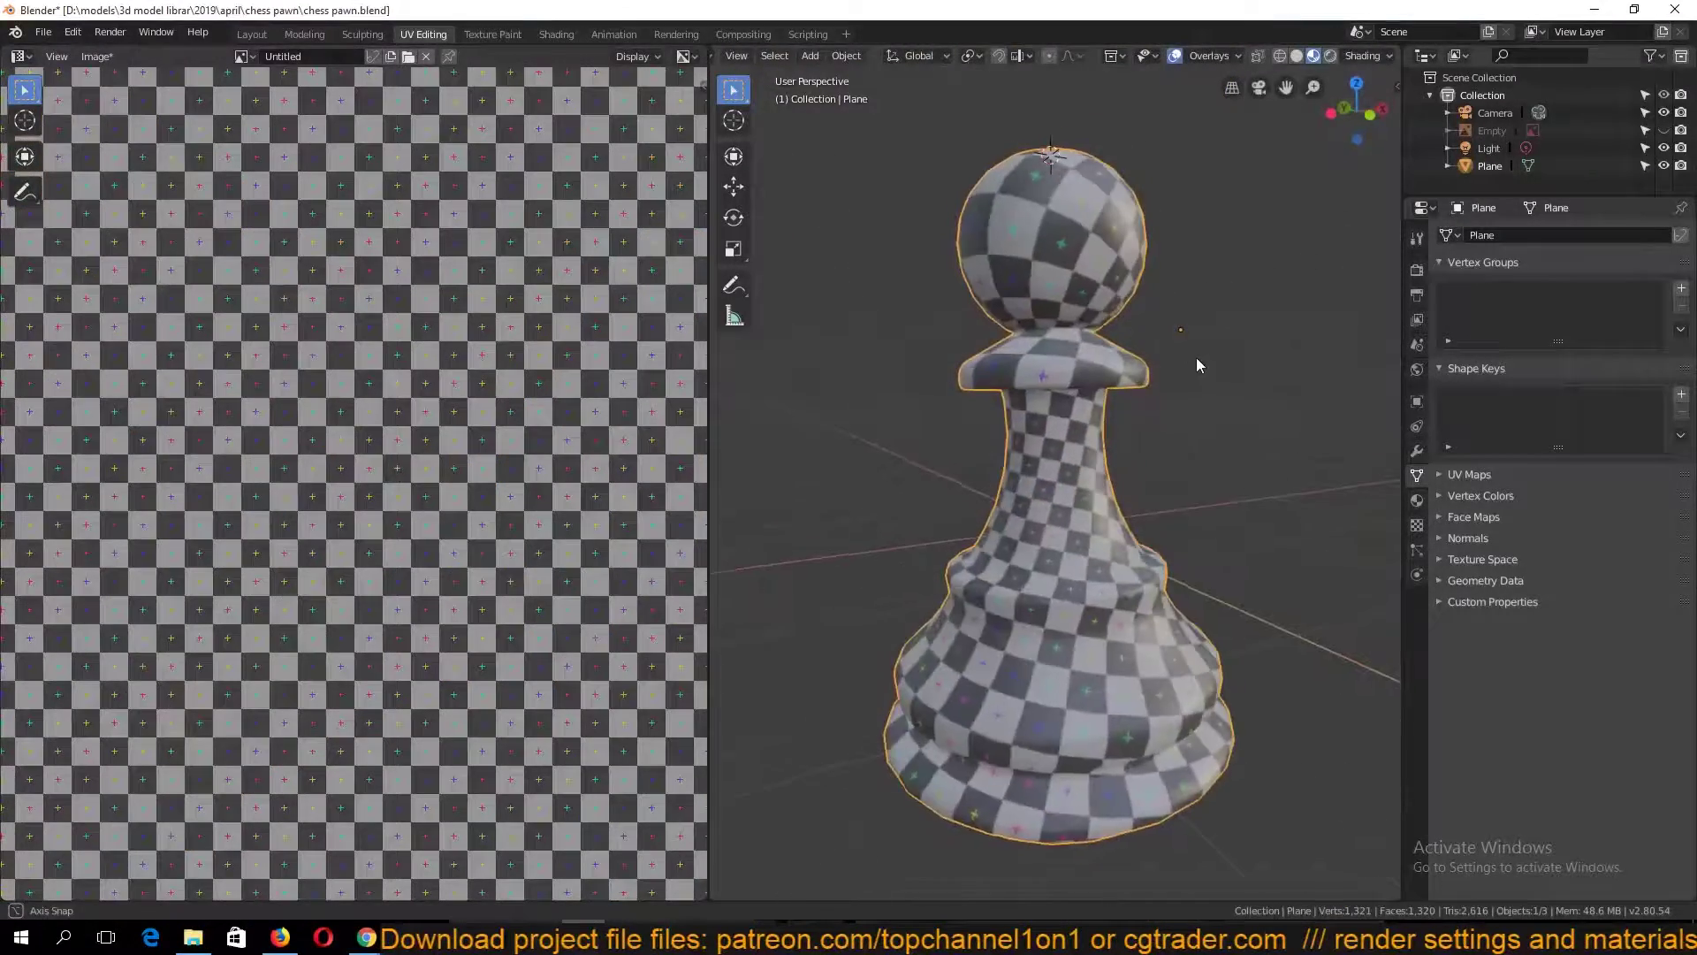
{"action": "key", "text": "Tab"}
{"action": "scroll", "coordinate": [1052, 478], "scroll_direction": "up", "scroll_amount": 1}
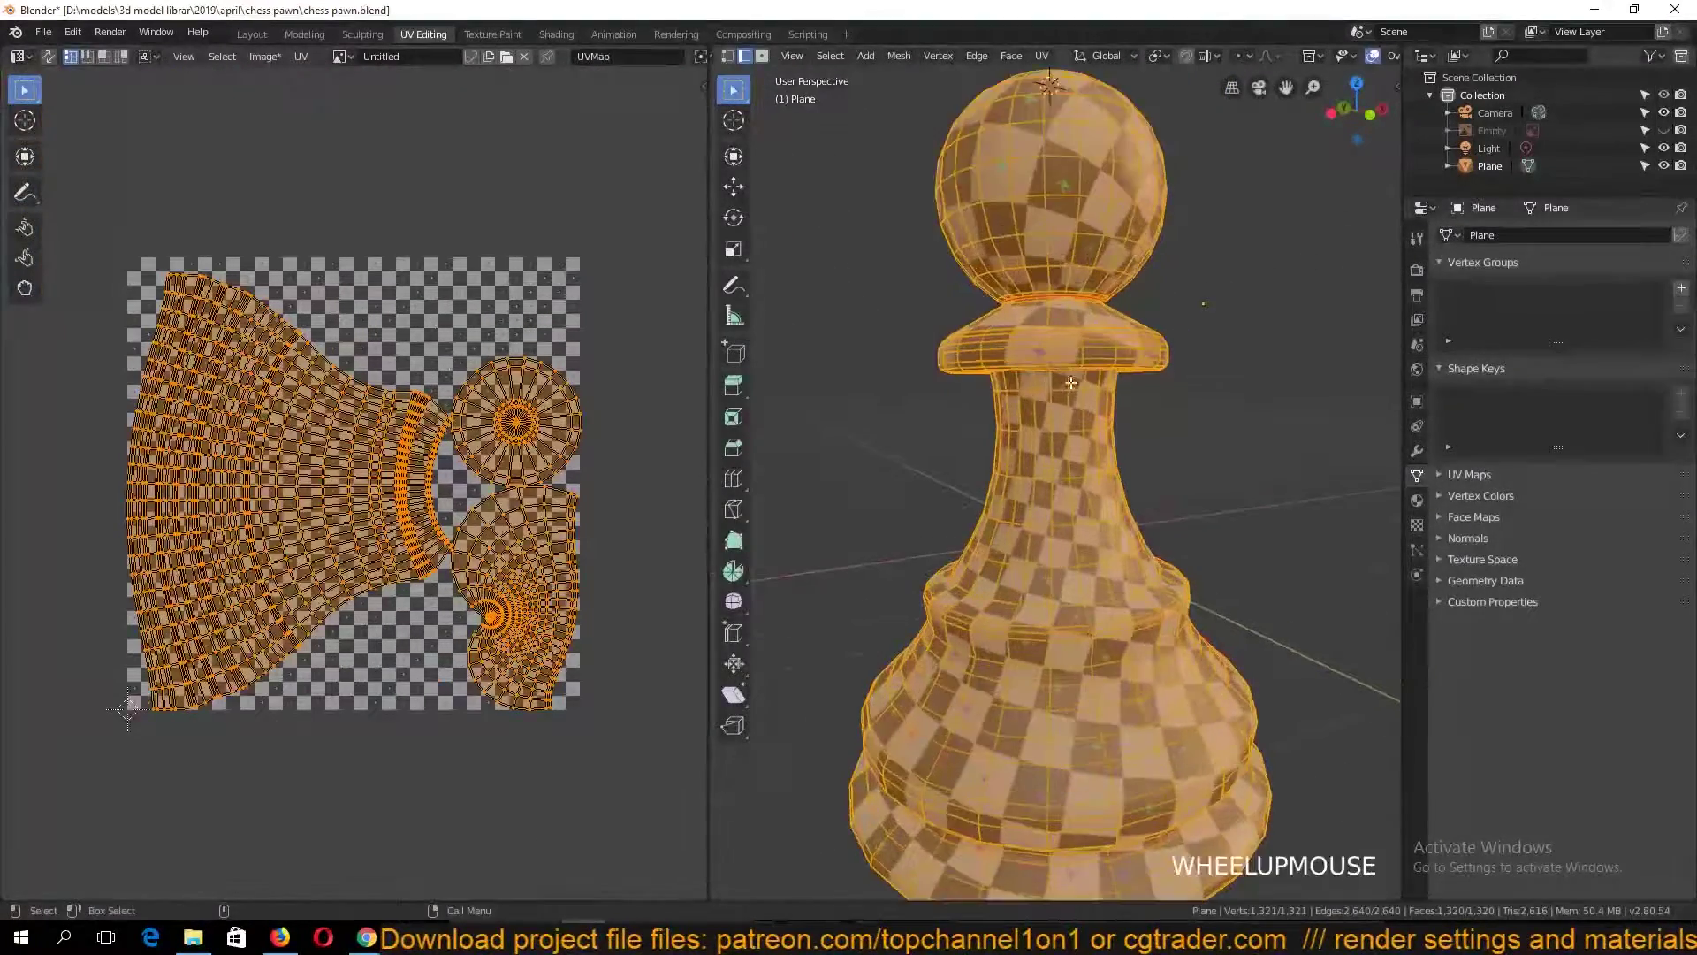
{"action": "scroll", "coordinate": [569, 513], "scroll_direction": "up", "scroll_amount": 2}
{"action": "scroll", "coordinate": [589, 627], "scroll_direction": "up", "scroll_amount": 1}
{"action": "middle_click_drag", "start_coordinate": [589, 627], "coordinate": [537, 561]}
{"action": "key", "text": "grave"}
{"action": "middle_click_drag", "start_coordinate": [913, 303], "coordinate": [982, 354]}
{"action": "left_click", "coordinate": [879, 425]}
{"action": "key", "text": "a"}
{"action": "scroll", "coordinate": [559, 465], "scroll_direction": "down", "scroll_amount": 2}
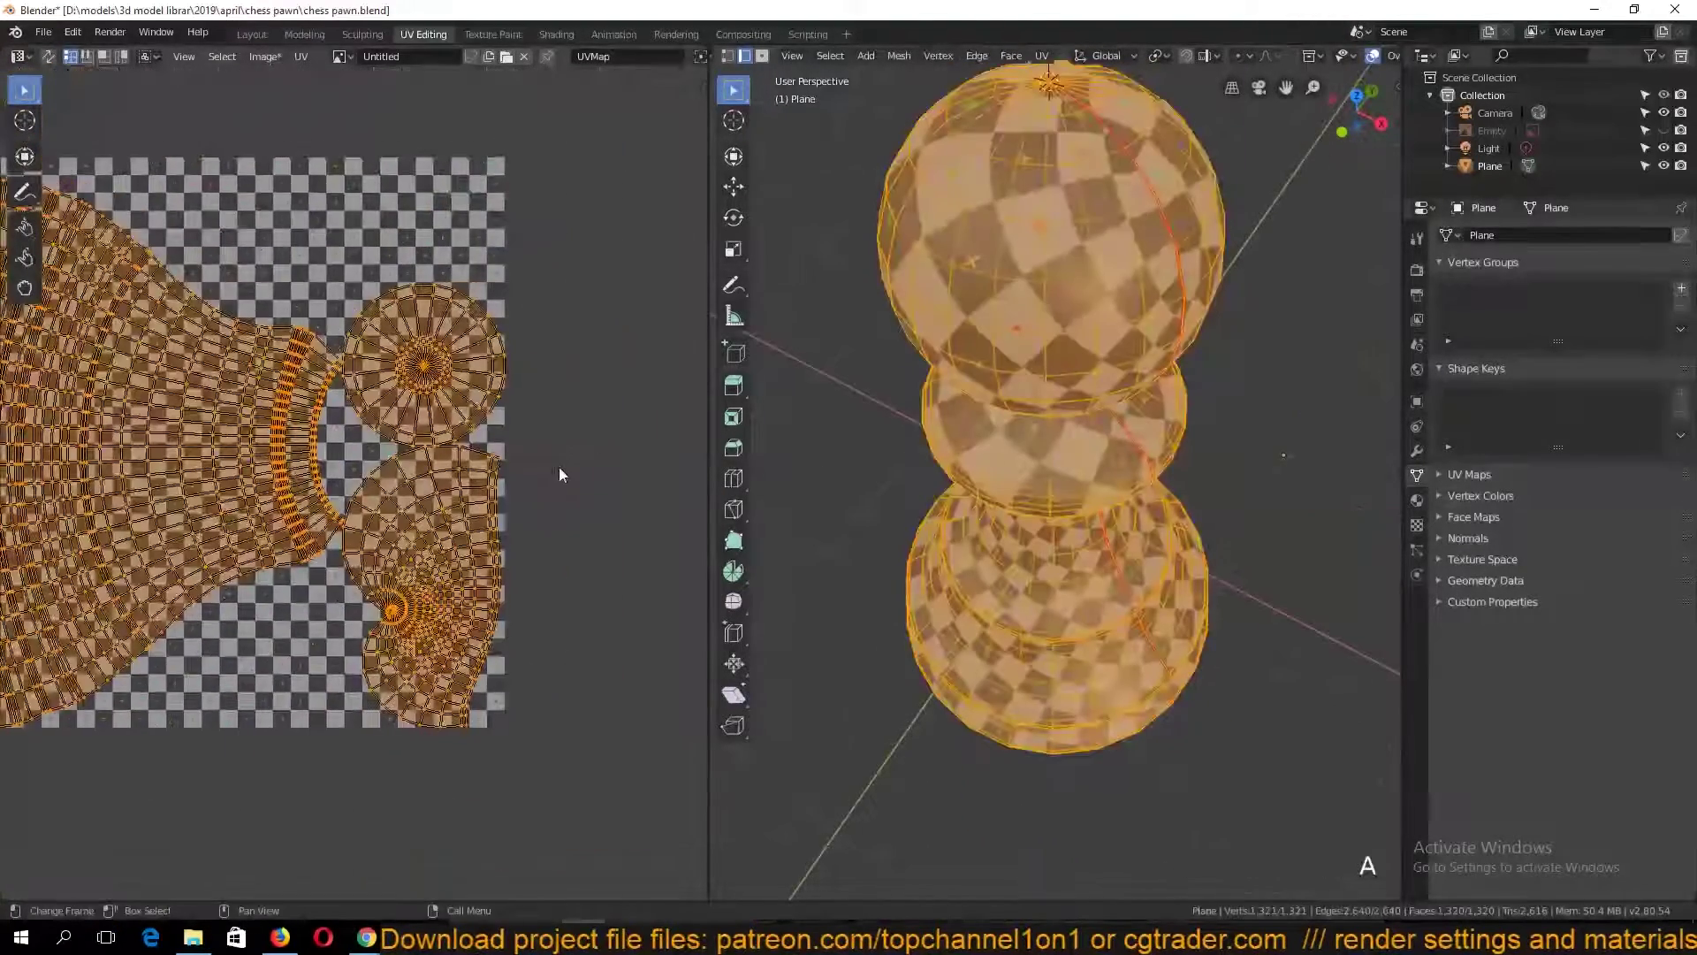
{"action": "mouse_move", "coordinate": [990, 292]}
{"action": "middle_mouse_down"}
{"action": "mouse_move", "coordinate": [1043, 225]}
{"action": "mouse_move", "coordinate": [795, 322]}
{"action": "mouse_move", "coordinate": [788, 284]}
{"action": "mouse_move", "coordinate": [932, 188]}
{"action": "mouse_move", "coordinate": [998, 269]}
{"action": "middle_mouse_up"}
{"action": "key", "text": "grave"}
{"action": "scroll", "coordinate": [975, 367], "scroll_direction": "up", "scroll_amount": 4}
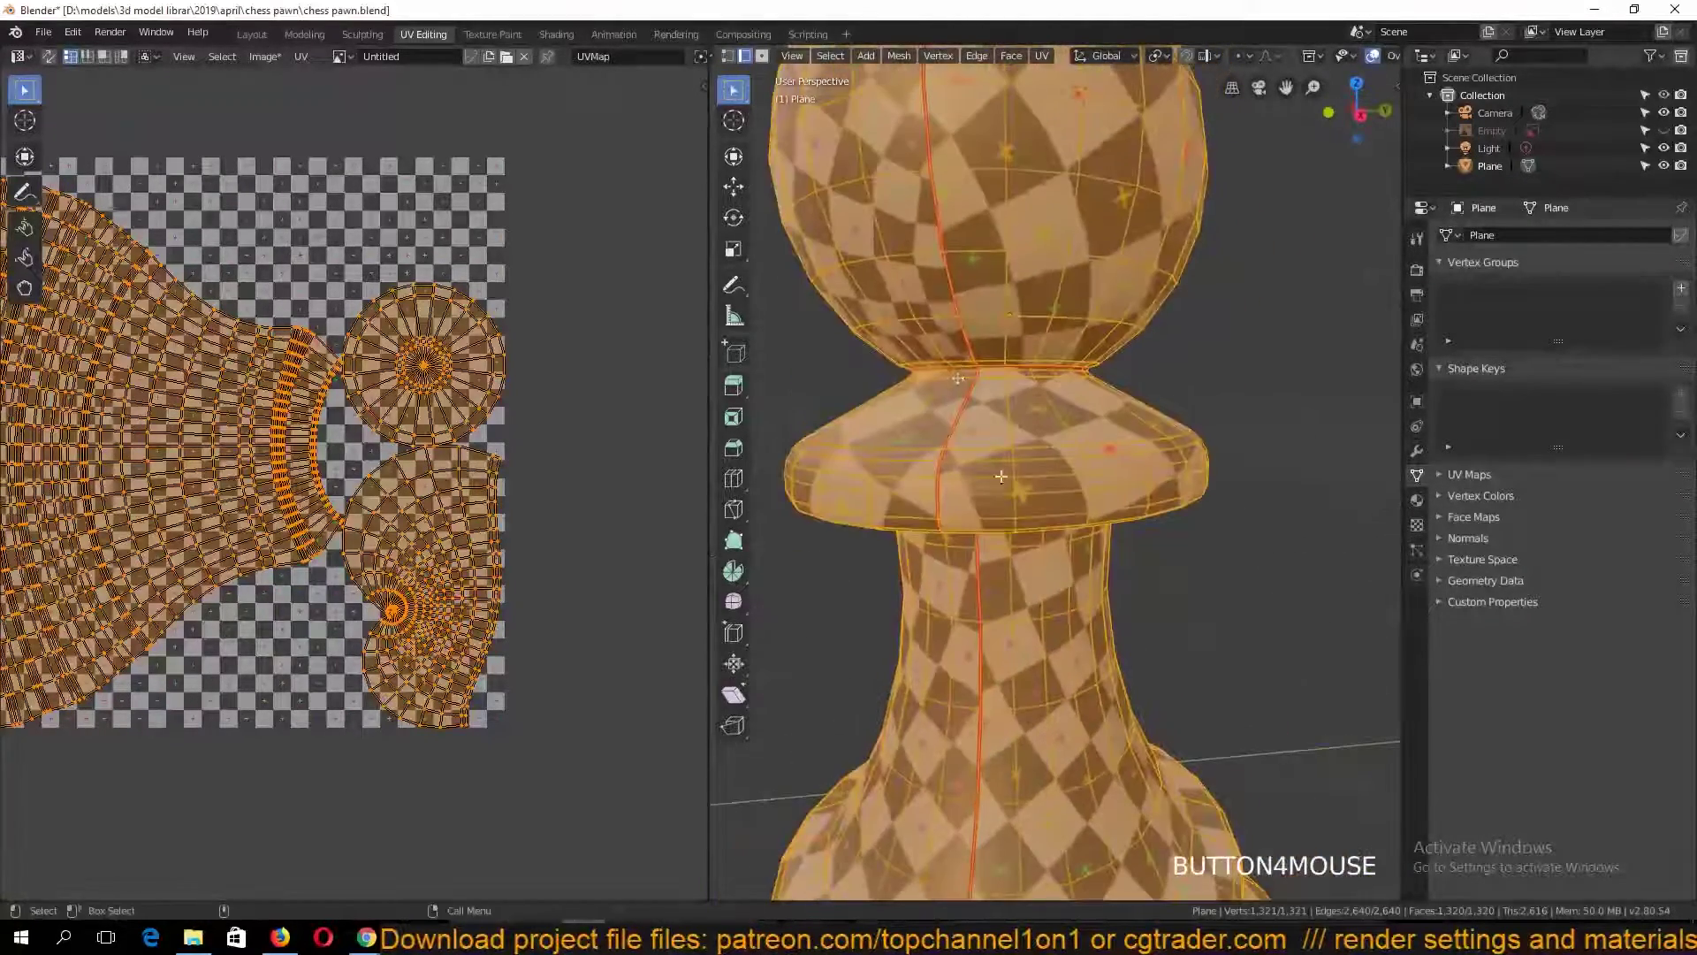
{"action": "scroll", "coordinate": [976, 364], "scroll_direction": "down", "scroll_amount": 4}
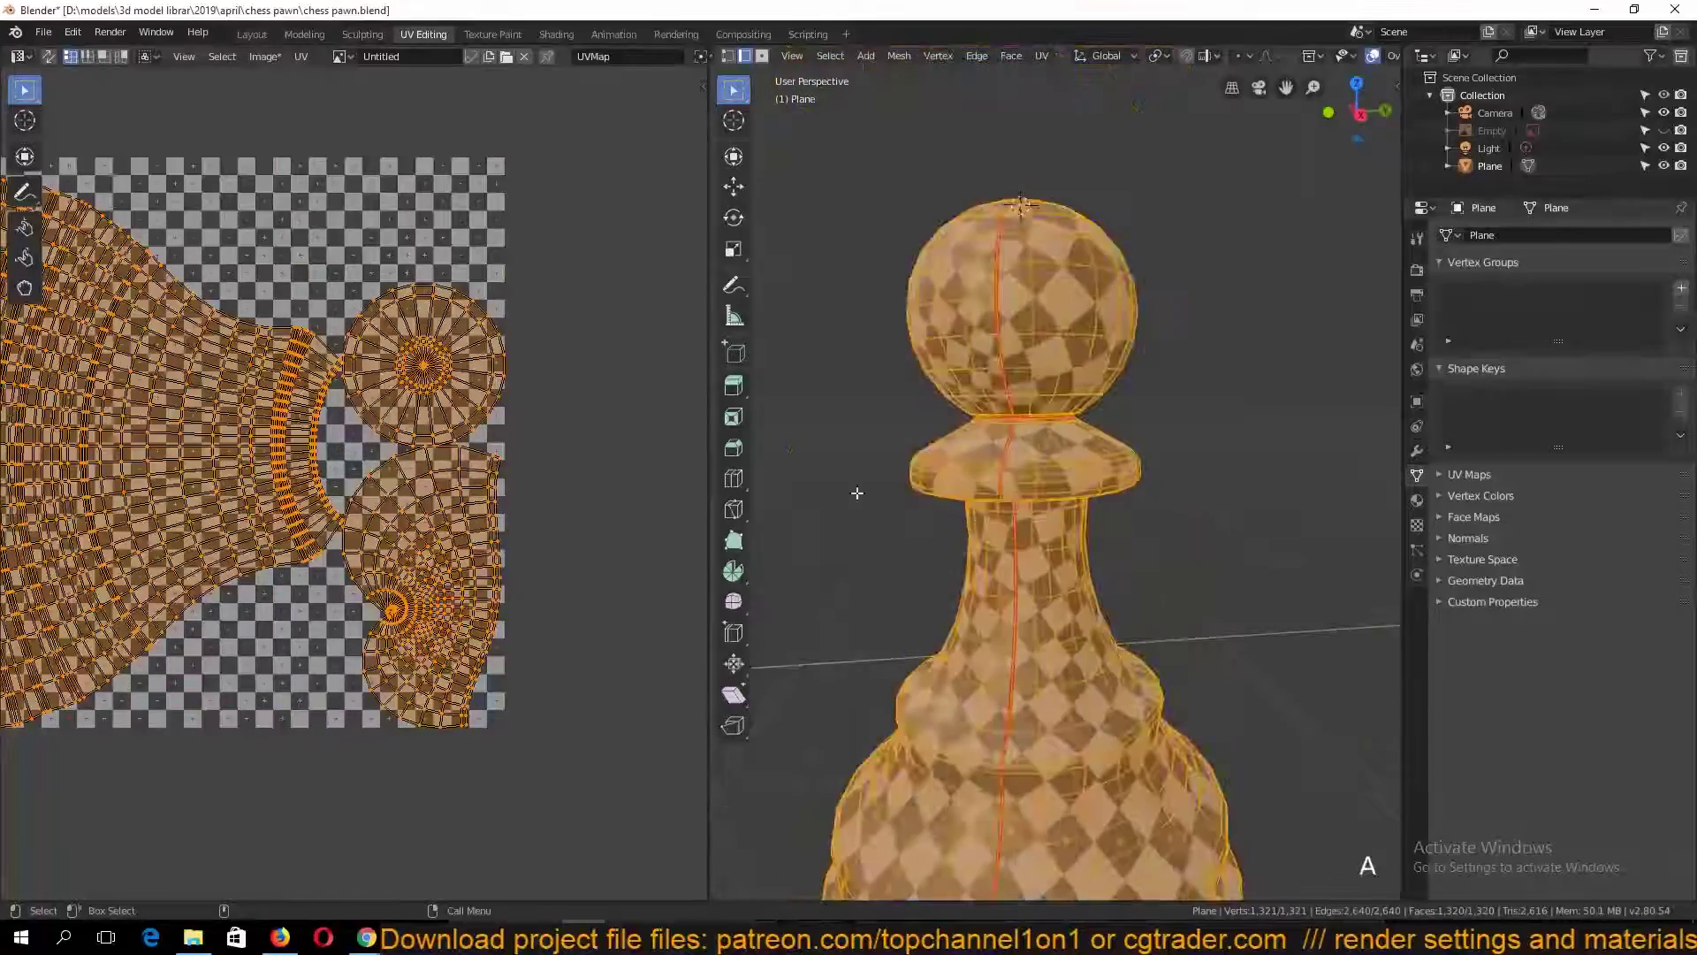
Inspect the pawn's body and base for texture stretching and compare them with the UV layout
{"action": "scroll", "coordinate": [527, 492], "scroll_direction": "up", "scroll_amount": 2}
{"action": "key", "text": "a"}
{"action": "key", "text": "Tab"}
{"action": "key", "text": "grave"}
{"action": "middle_click_drag", "start_coordinate": [1043, 539], "coordinate": [1148, 496]}
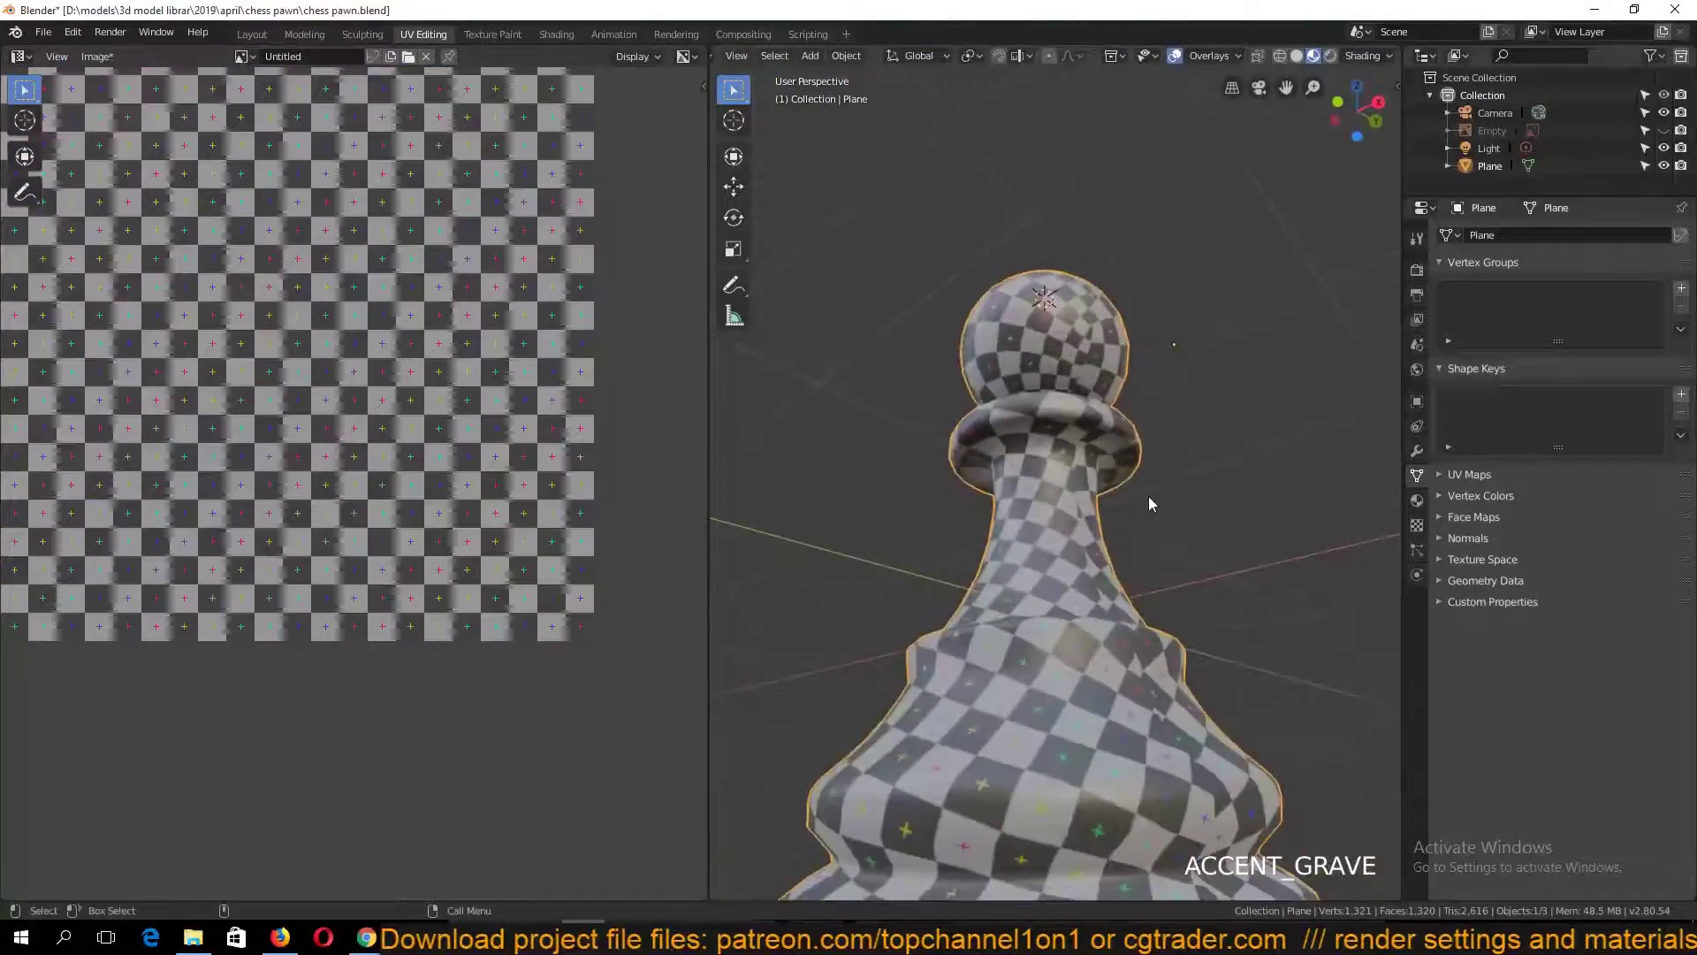
{"action": "key", "text": "Tab"}
{"action": "middle_click_drag", "start_coordinate": [1080, 593], "coordinate": [1017, 495], "text": "shift"}
{"action": "key", "text": "grave"}
{"action": "scroll", "coordinate": [351, 472], "scroll_direction": "down", "scroll_amount": 1}
{"action": "scroll", "coordinate": [368, 520], "scroll_direction": "down", "scroll_amount": 3}
{"action": "middle_click_drag", "start_coordinate": [283, 474], "coordinate": [333, 469]}
{"action": "scroll", "coordinate": [333, 470], "scroll_direction": "up", "scroll_amount": 3}
{"action": "middle_click_drag", "start_coordinate": [622, 495], "coordinate": [622, 519]}
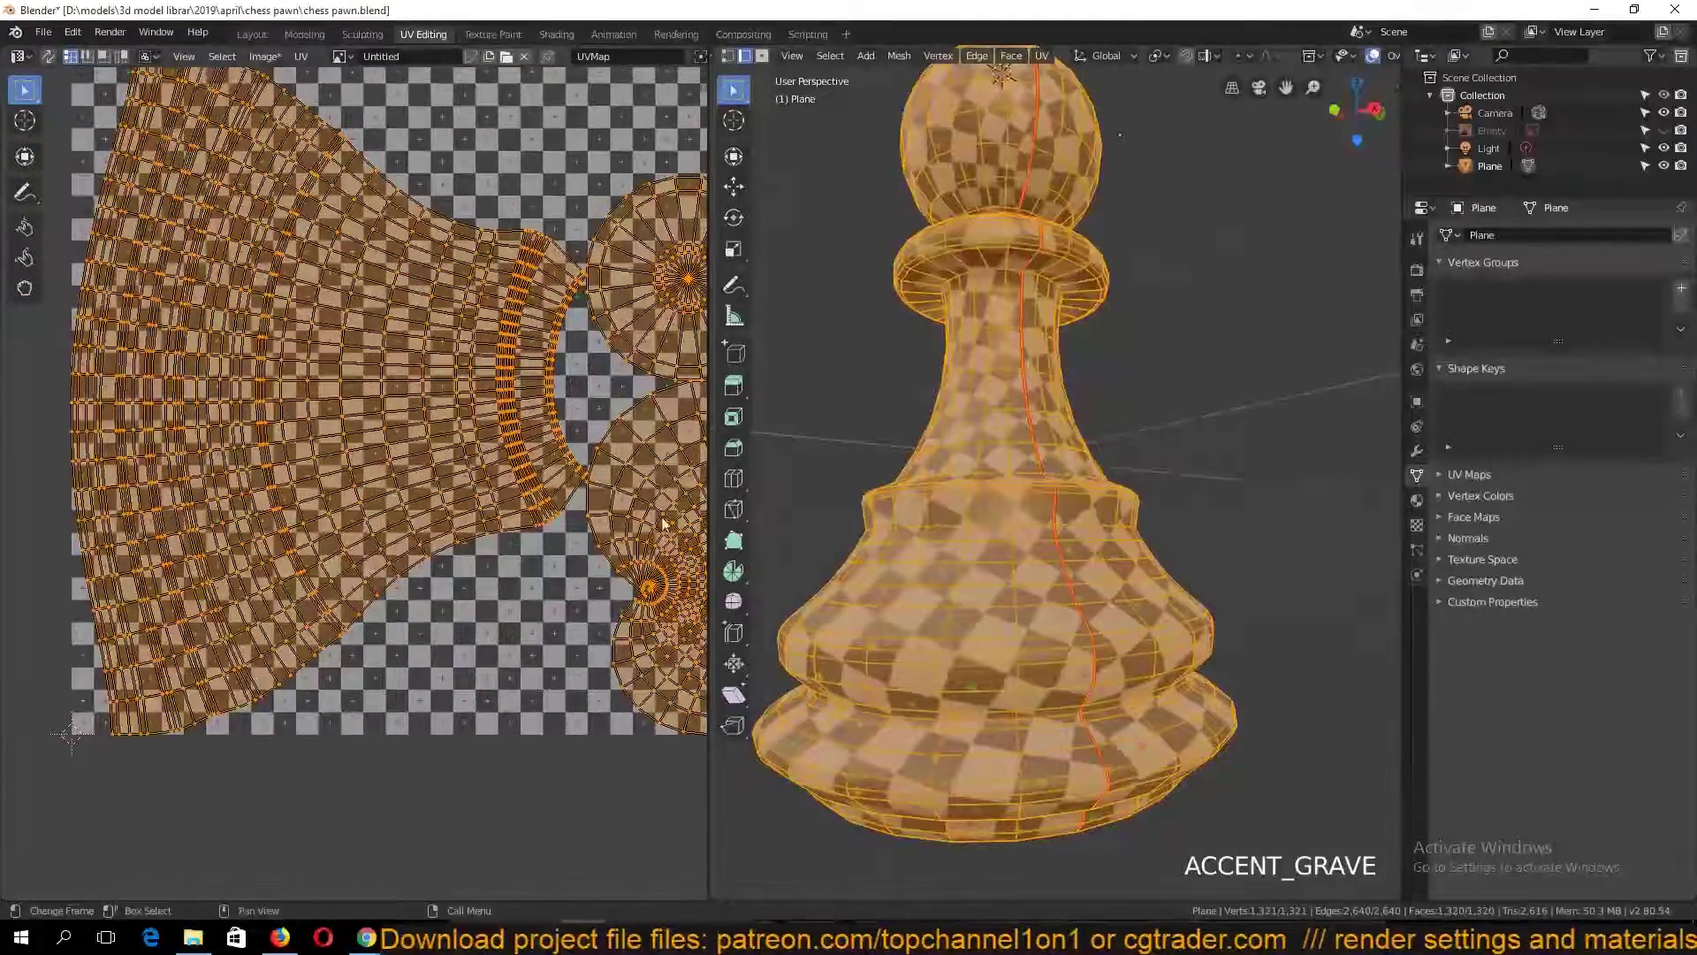
{"action": "middle_click_drag", "start_coordinate": [1068, 419], "coordinate": [1075, 534]}
{"action": "key", "text": "Tab"}
{"action": "middle_click_drag", "start_coordinate": [919, 453], "coordinate": [1256, 468]}
{"action": "key", "text": "Tab"}
{"action": "scroll", "coordinate": [1246, 534], "scroll_direction": "up", "scroll_amount": 3}
Select a vertical edge path on the side of the head without a seam and mark it as a seam
{"action": "key", "text": "alt+a"}
{"action": "middle_click_drag", "start_coordinate": [1211, 363], "coordinate": [1073, 521], "text": "shift"}
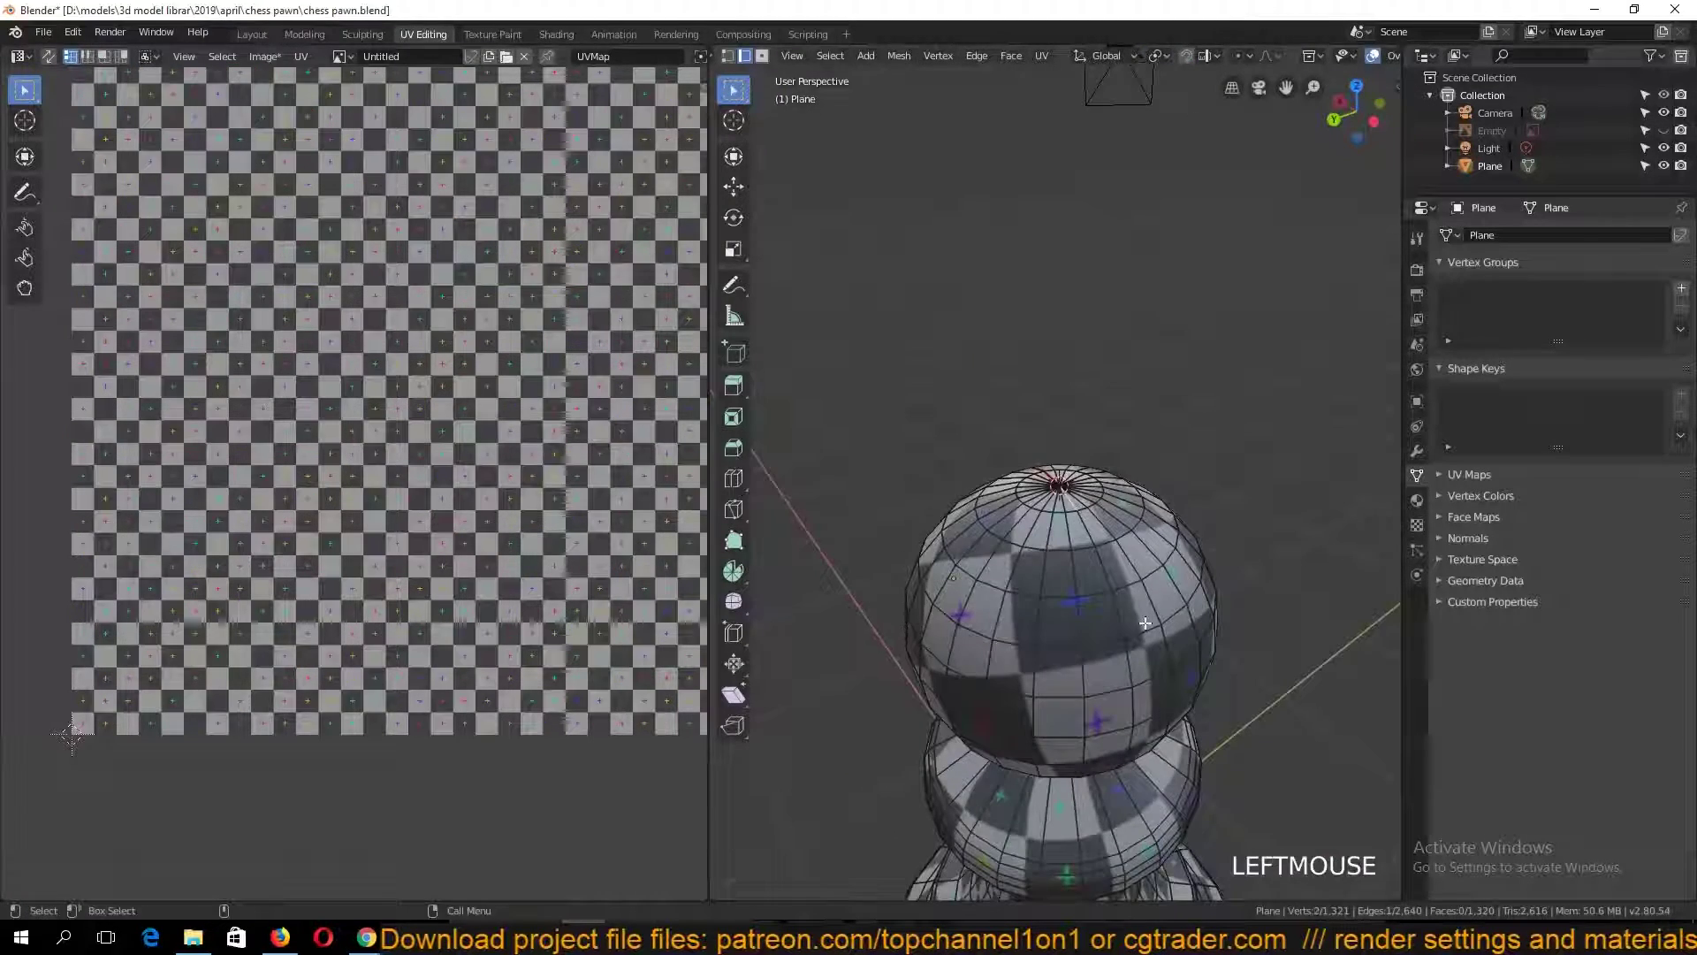
{"action": "middle_click_drag", "start_coordinate": [1146, 623], "coordinate": [1179, 669]}
{"action": "middle_click_drag", "start_coordinate": [1145, 608], "coordinate": [1092, 393]}
{"action": "left_click", "coordinate": [1042, 389]}
{"action": "left_click", "coordinate": [1048, 631], "text": "ctrl"}
{"action": "key", "text": "ctrl+e"}
{"action": "left_click", "coordinate": [1131, 482]}
Select the entire pawn mesh and unwrap it again
{"action": "key", "text": "a"}
{"action": "key", "text": "u"}
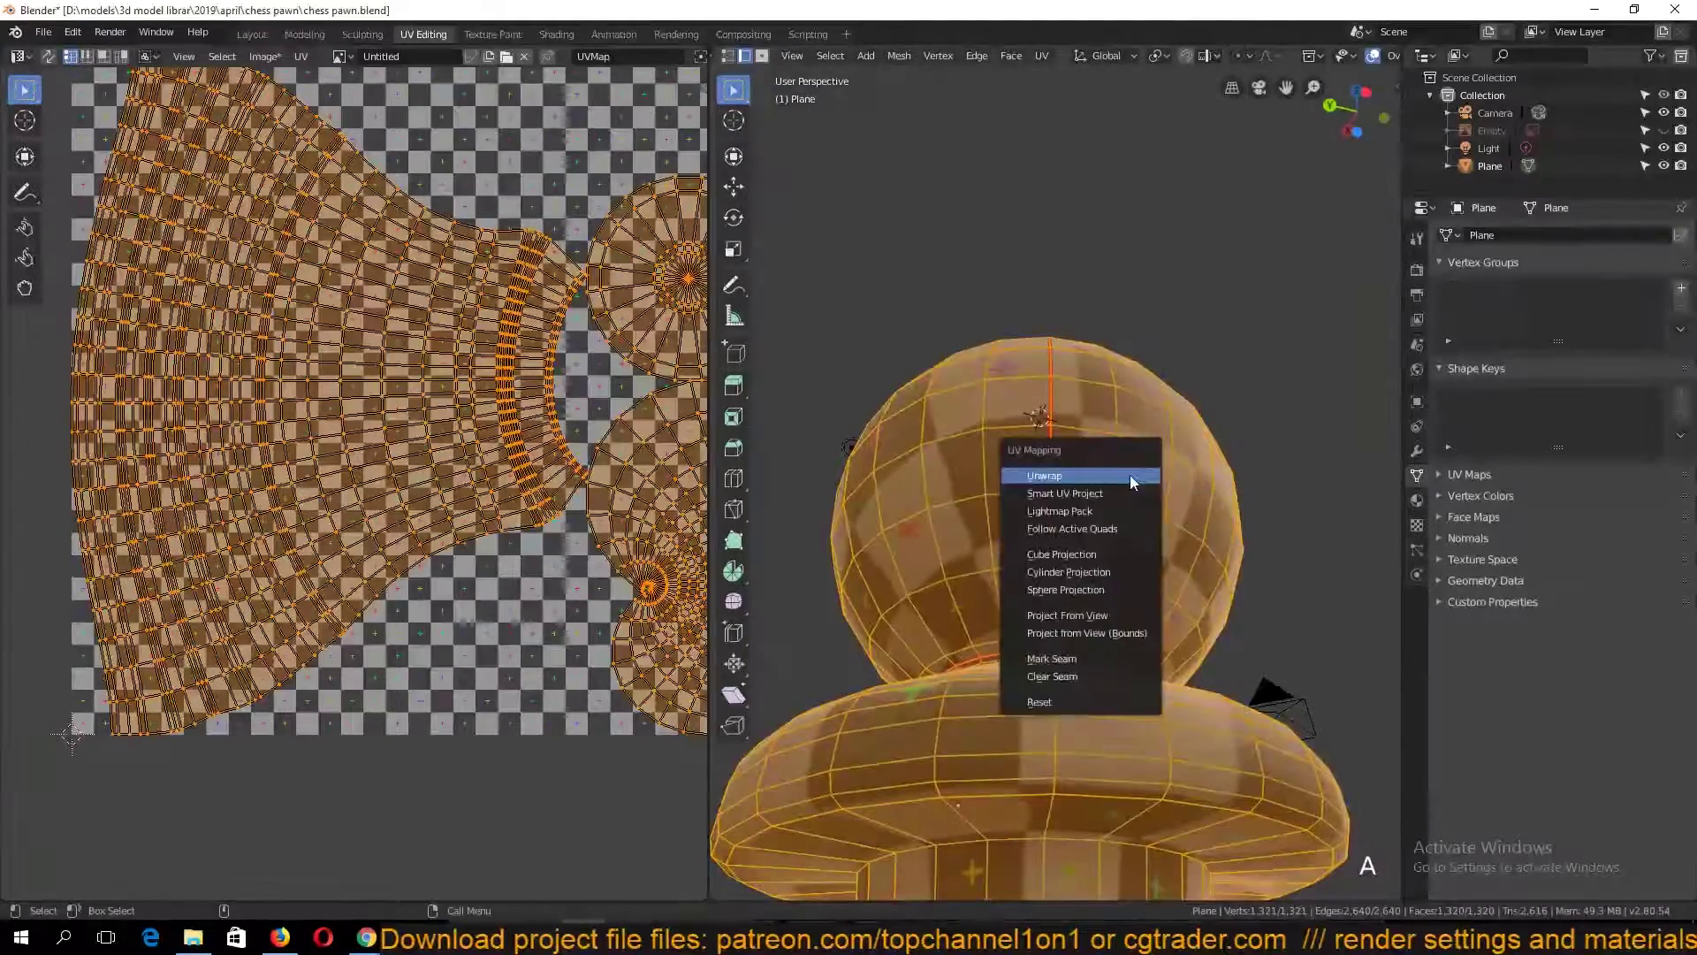
{"action": "left_click", "coordinate": [1129, 473]}
{"action": "middle_click_drag", "start_coordinate": [1130, 473], "coordinate": [1140, 522]}
Select the seam edges running over the crown of the pawn's head and clear their seam
{"action": "left_click", "coordinate": [910, 482]}
{"action": "scroll", "coordinate": [919, 486], "scroll_direction": "down", "scroll_amount": 3}
{"action": "scroll", "coordinate": [1030, 548], "scroll_direction": "up", "scroll_amount": 4}
{"action": "left_click", "coordinate": [1031, 541]}
{"action": "left_click", "coordinate": [1036, 492], "text": "ctrl"}
{"action": "key", "text": "ctrl+e"}
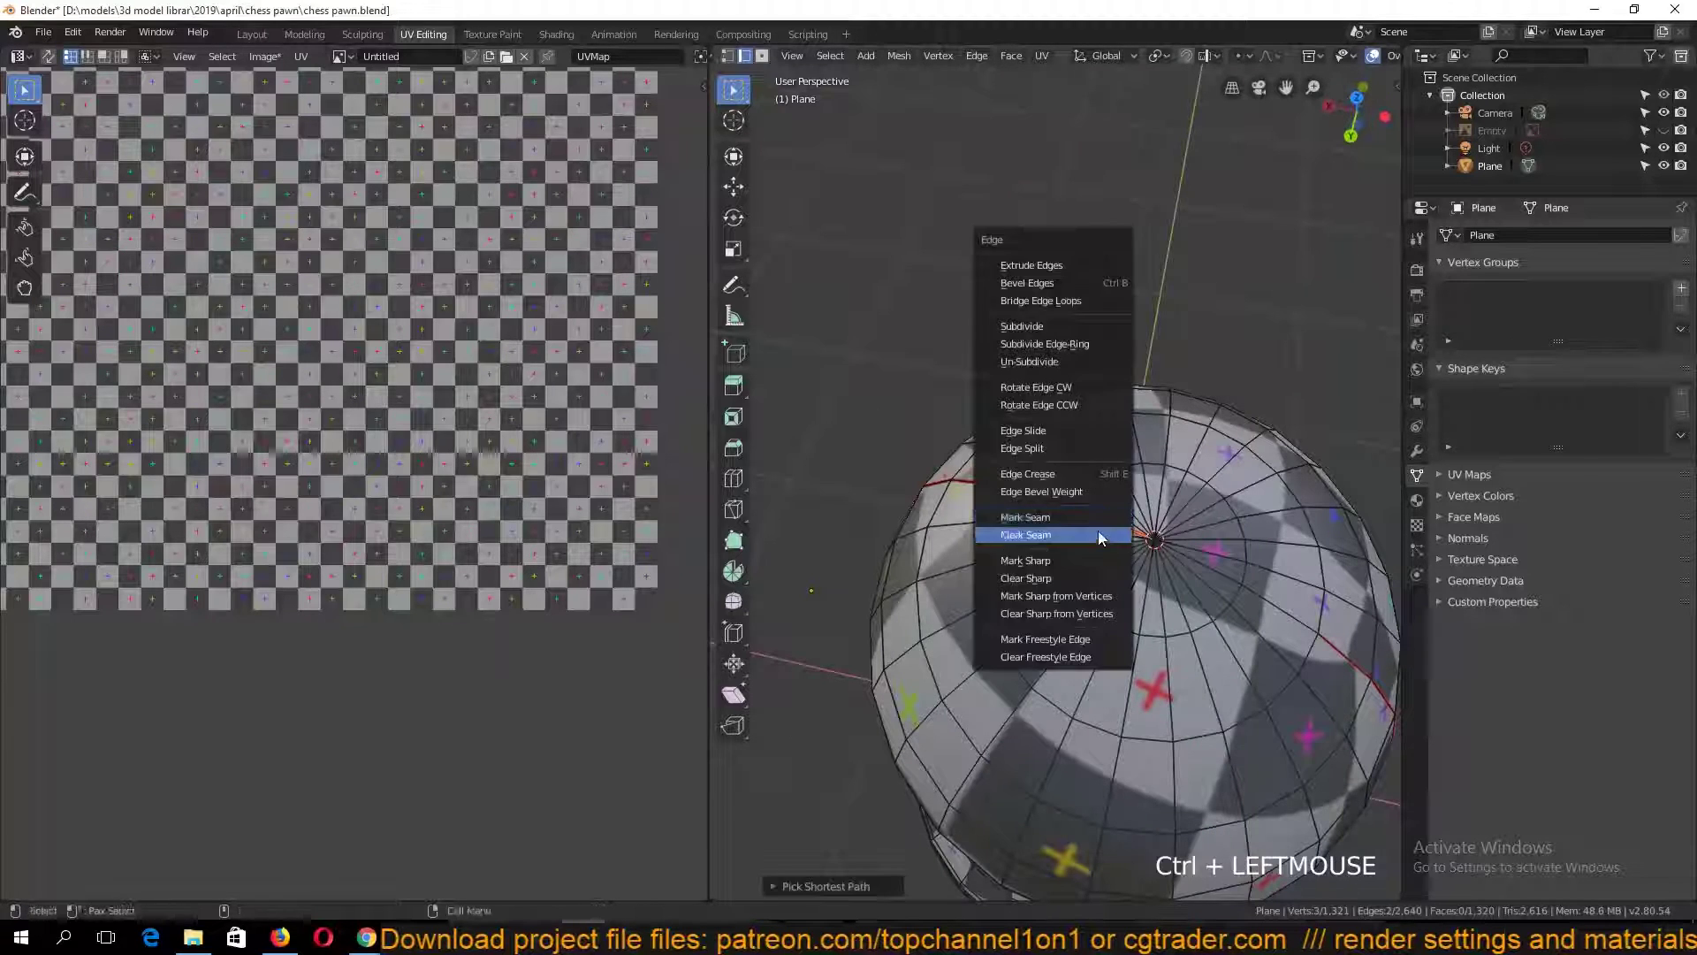
{"action": "left_click", "coordinate": [1097, 532]}
Mark a ring-shaped edge path between the side seams near the top of the head as a seam and unwrap the whole mesh
{"action": "left_click", "coordinate": [994, 505]}
{"action": "left_click", "coordinate": [1312, 655]}
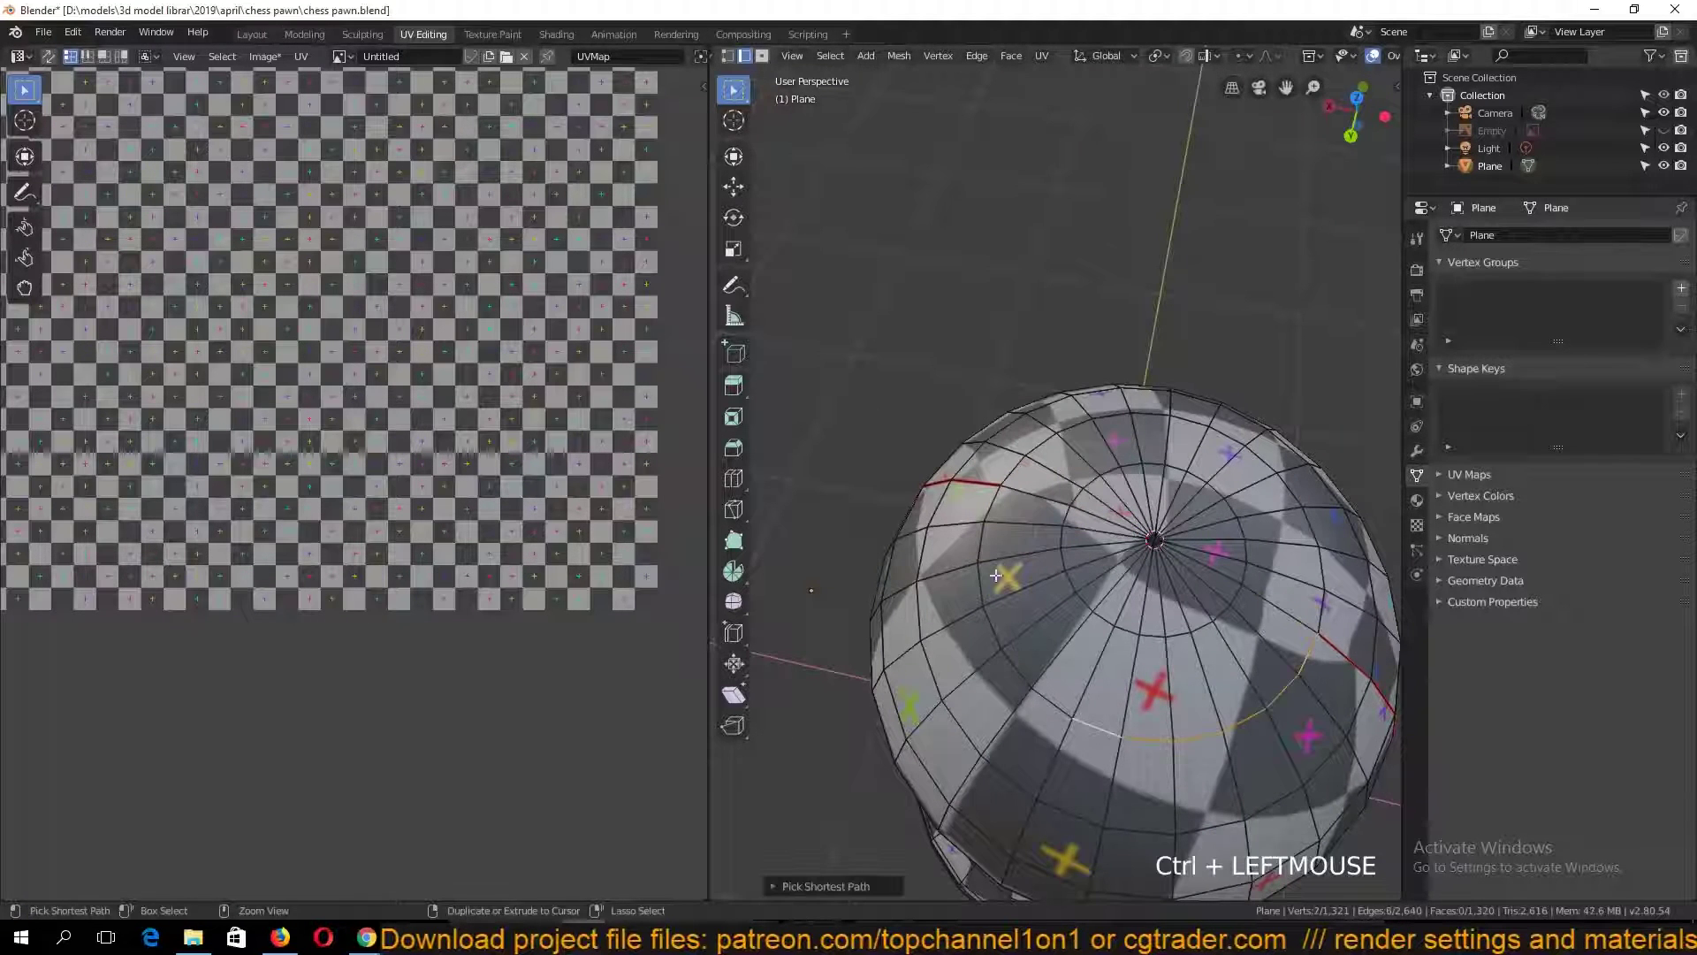
{"action": "key", "text": "ctrl+e"}
{"action": "left_click", "coordinate": [1060, 554]}
{"action": "key", "text": "a"}
{"action": "key", "text": "u"}
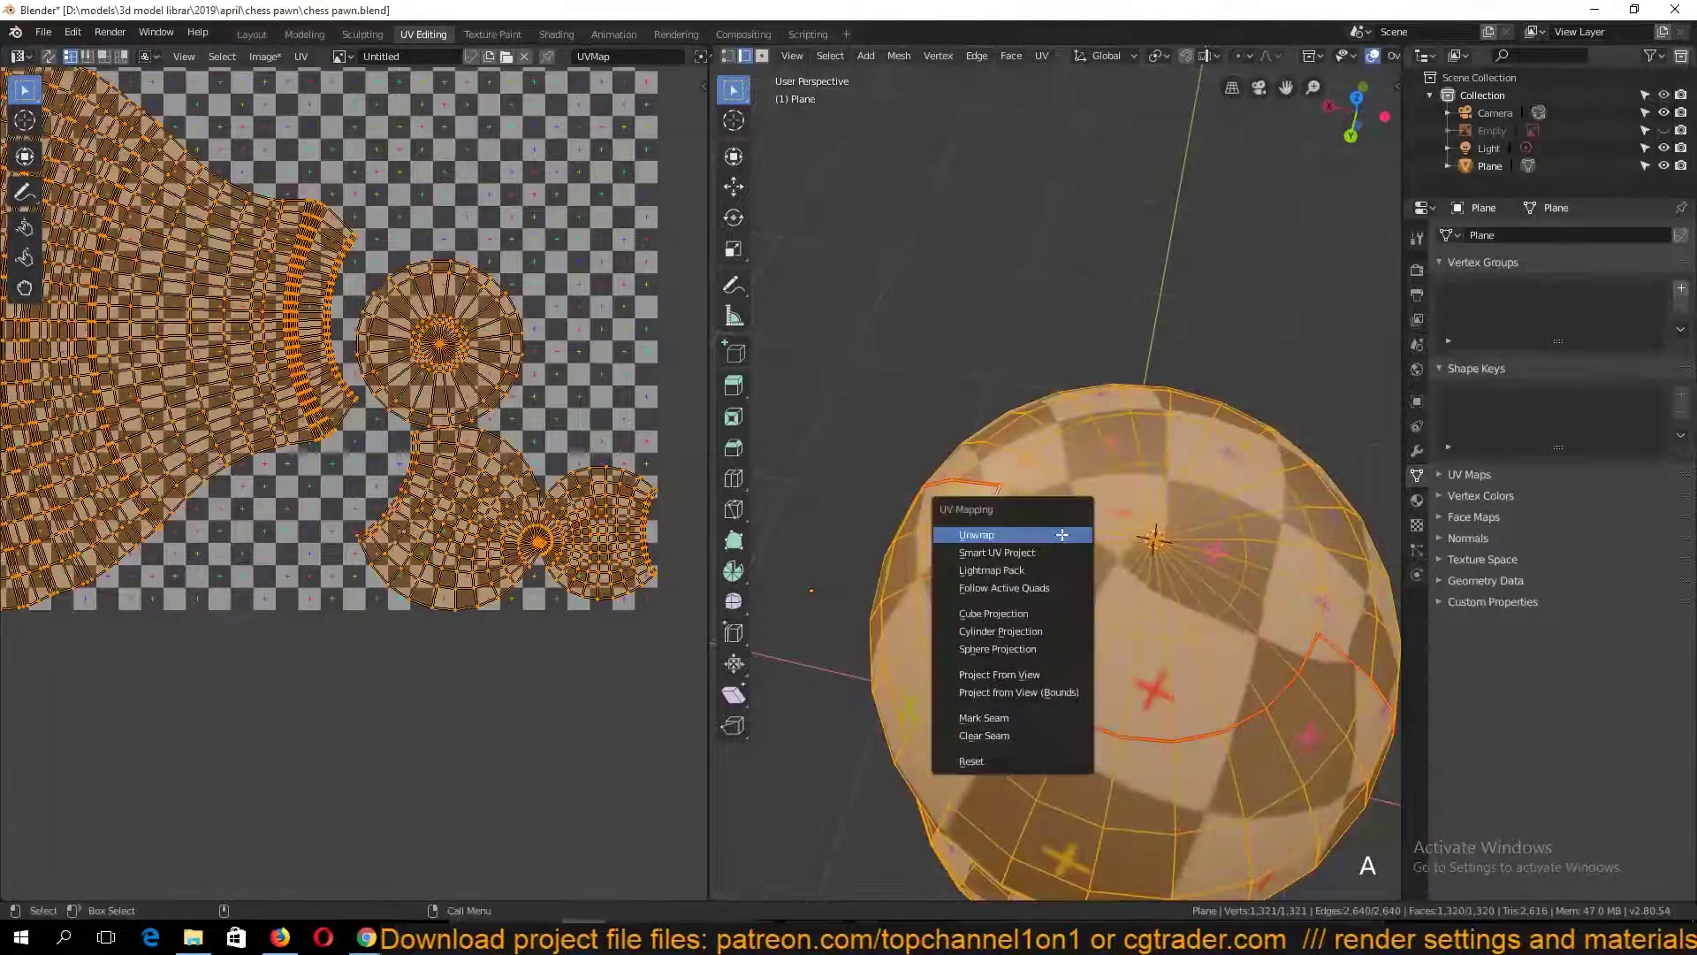
{"action": "left_click", "coordinate": [1061, 536]}
Select the complete edge loop circling the top of the head and mark it as a seam
{"action": "key", "text": "Tab"}
{"action": "scroll", "coordinate": [1068, 579], "scroll_direction": "down", "scroll_amount": 2}
{"action": "key", "text": "Tab"}
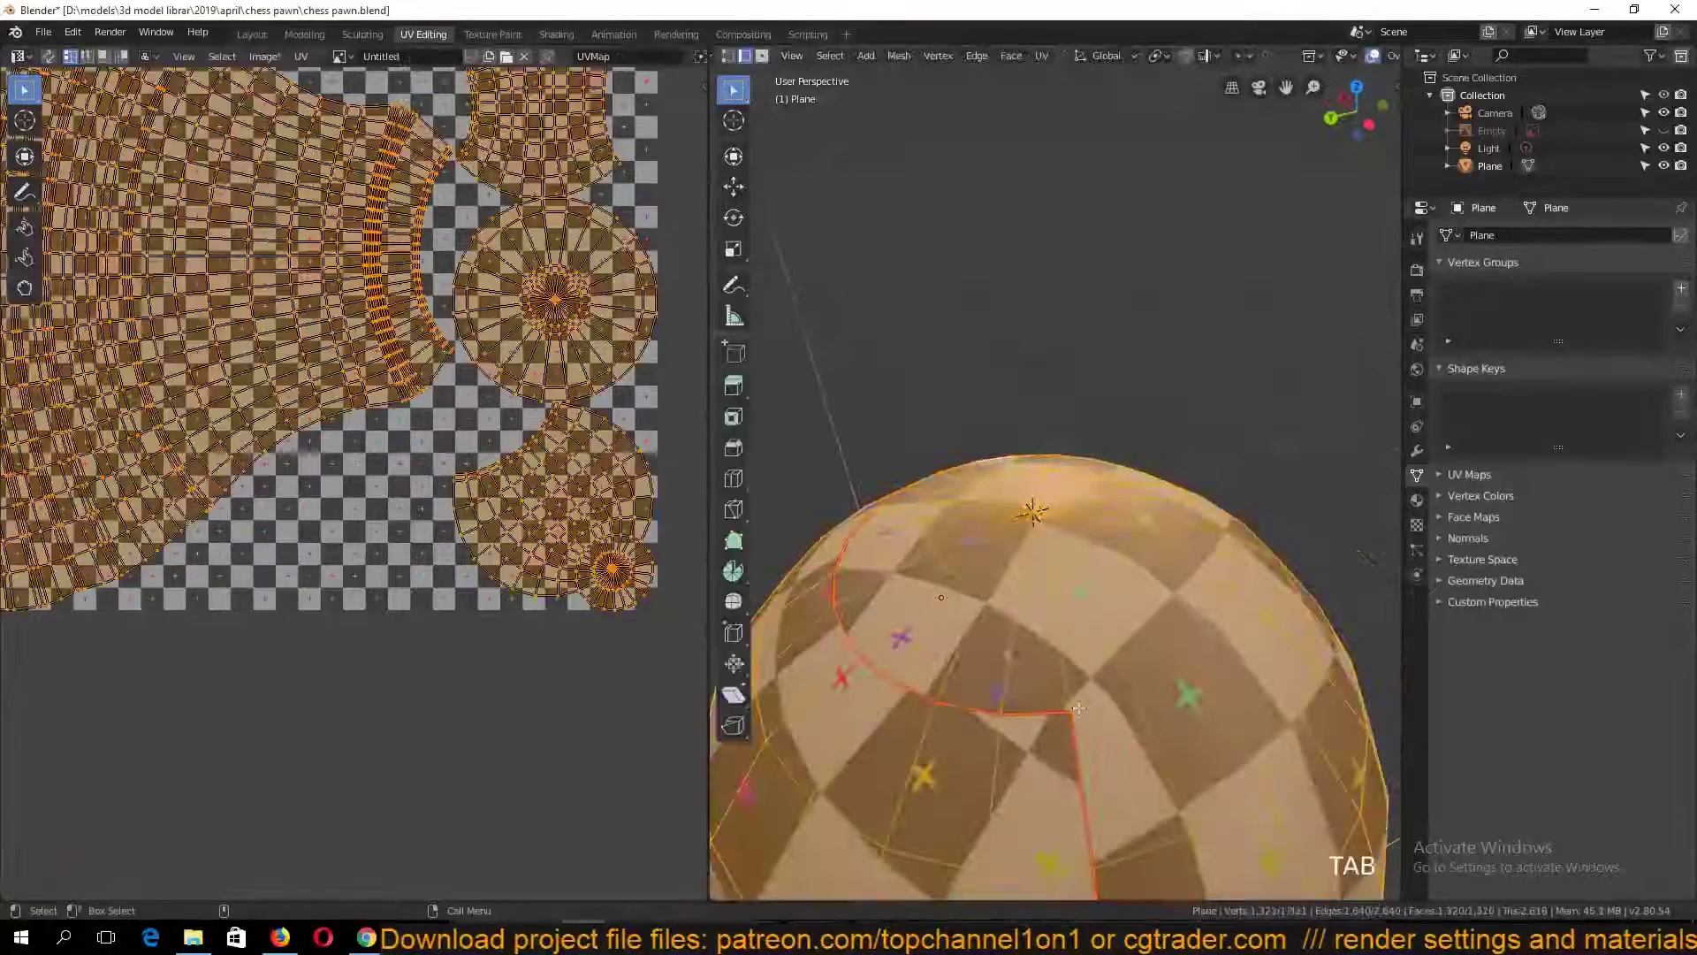
{"action": "left_click", "coordinate": [1139, 817], "text": "alt"}
{"action": "key", "text": "ctrl+e"}
{"action": "left_click", "coordinate": [1131, 759]}
{"action": "left_click", "coordinate": [1030, 720], "text": "alt"}
{"action": "key", "text": "ctrl+e"}
{"action": "left_click", "coordinate": [1117, 762]}
Select the whole pawn mesh and unwrap it with the updated head seams
{"action": "key", "text": "grave"}
{"action": "middle_click_drag", "start_coordinate": [1043, 610], "coordinate": [1240, 616]}
{"action": "left_click", "coordinate": [1005, 548]}
{"action": "key", "text": "a"}
{"action": "key", "text": "u"}
Inspect the checker pattern on the pawn's head, collar and body and compare it with the UV islands
{"action": "key", "text": "Tab"}
{"action": "scroll", "coordinate": [1102, 623], "scroll_direction": "down", "scroll_amount": 3}
{"action": "middle_click_drag", "start_coordinate": [1102, 623], "coordinate": [1210, 681]}
{"action": "key", "text": "grave"}
{"action": "scroll", "coordinate": [1101, 644], "scroll_direction": "down", "scroll_amount": 3}
{"action": "scroll", "coordinate": [1100, 644], "scroll_direction": "up", "scroll_amount": 3}
{"action": "key", "text": "Tab"}
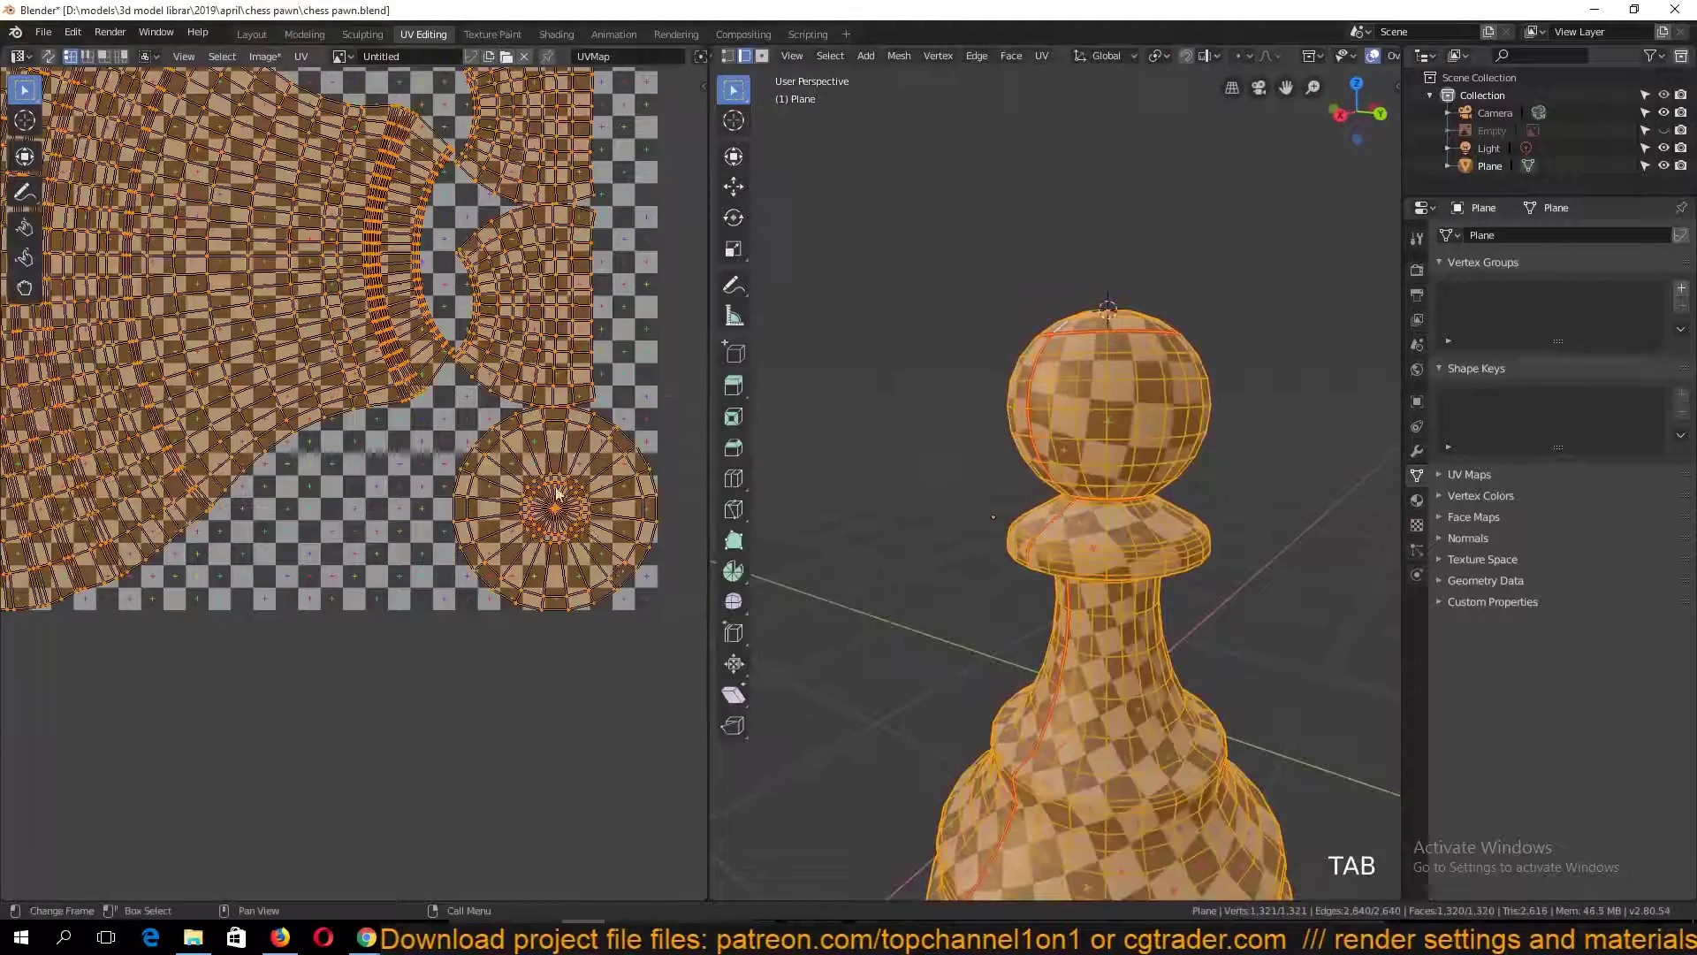
{"action": "scroll", "coordinate": [353, 398], "scroll_direction": "down", "scroll_amount": 3}
{"action": "key", "text": "Tab"}
{"action": "key", "text": "grave"}
Save the file, leave mesh editing and switch to the Shading workspace
{"action": "key", "text": "ctrl+s"}
{"action": "key", "text": "Tab"}
{"action": "scroll", "coordinate": [475, 449], "scroll_direction": "up", "scroll_amount": 2}
{"action": "scroll", "coordinate": [475, 449], "scroll_direction": "up", "scroll_amount": 3}
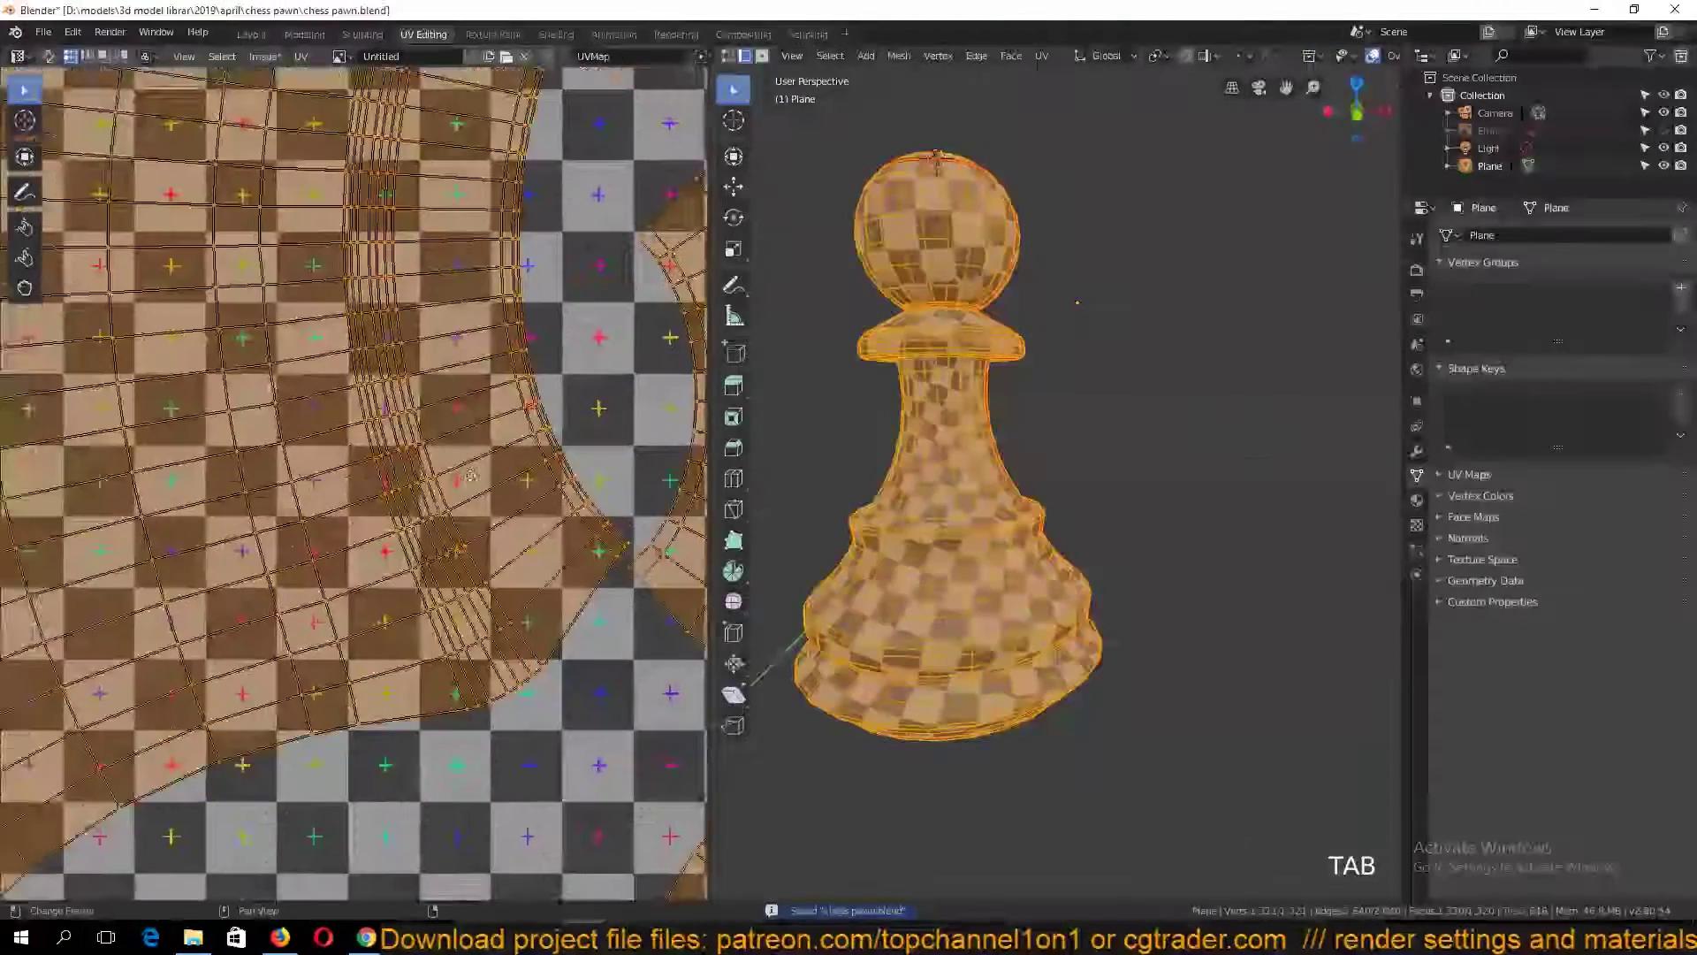
{"action": "key", "text": "Tab"}
{"action": "left_click", "coordinate": [556, 34]}
{"action": "key", "text": "grave"}
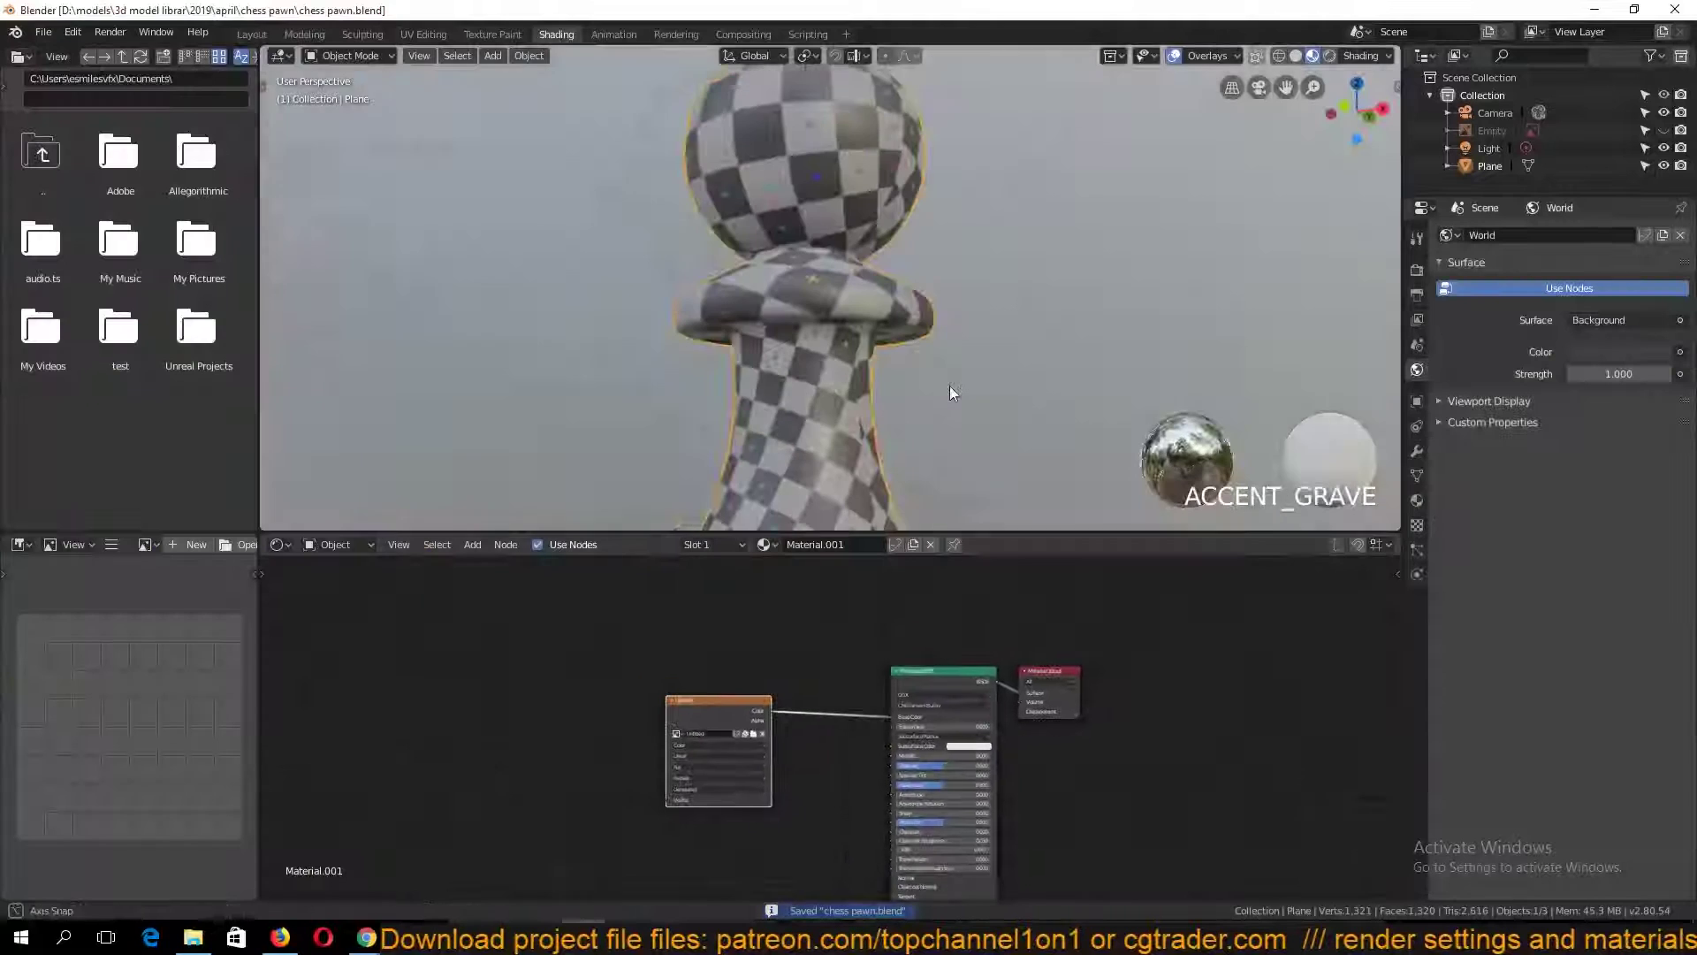
Set the render engine to Cycles, save the file and show the viewport in rendered shading
{"action": "left_click", "coordinate": [1417, 451]}
{"action": "left_click", "coordinate": [1535, 235]}
{"action": "left_click", "coordinate": [1417, 270]}
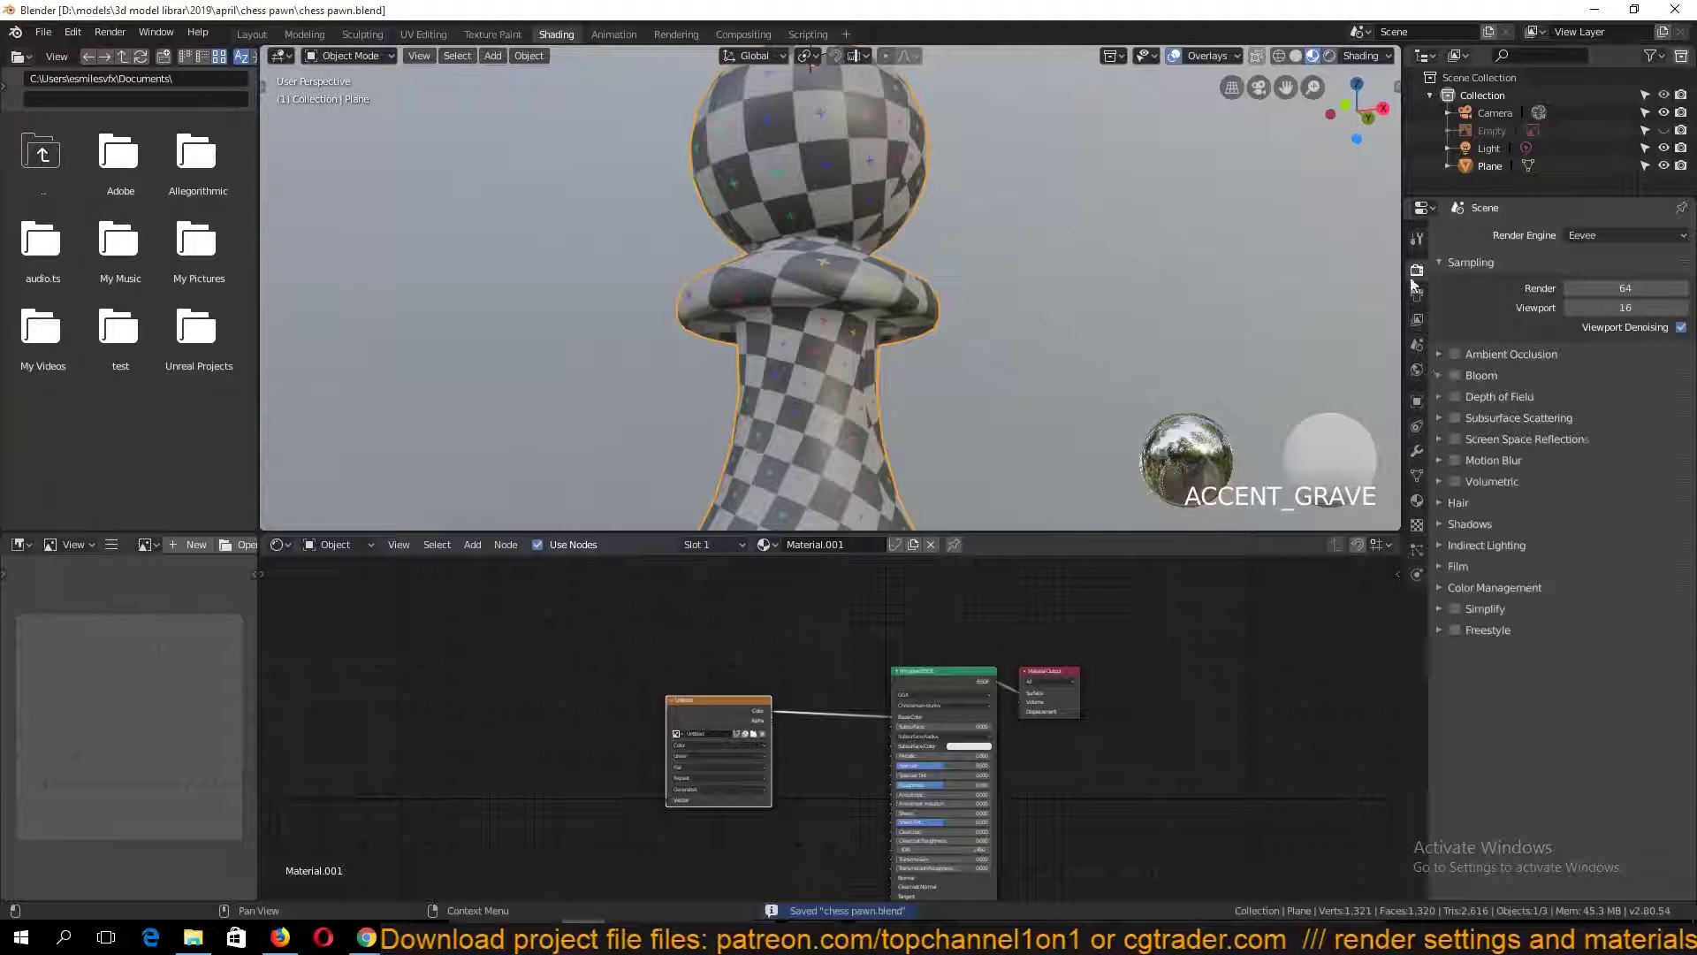
{"action": "left_click", "coordinate": [1626, 235]}
{"action": "left_click", "coordinate": [1590, 292]}
{"action": "scroll", "coordinate": [1048, 395], "scroll_direction": "down", "scroll_amount": 3}
{"action": "scroll", "coordinate": [1048, 401], "scroll_direction": "up", "scroll_amount": 2}
{"action": "key", "text": "ctrl+s"}
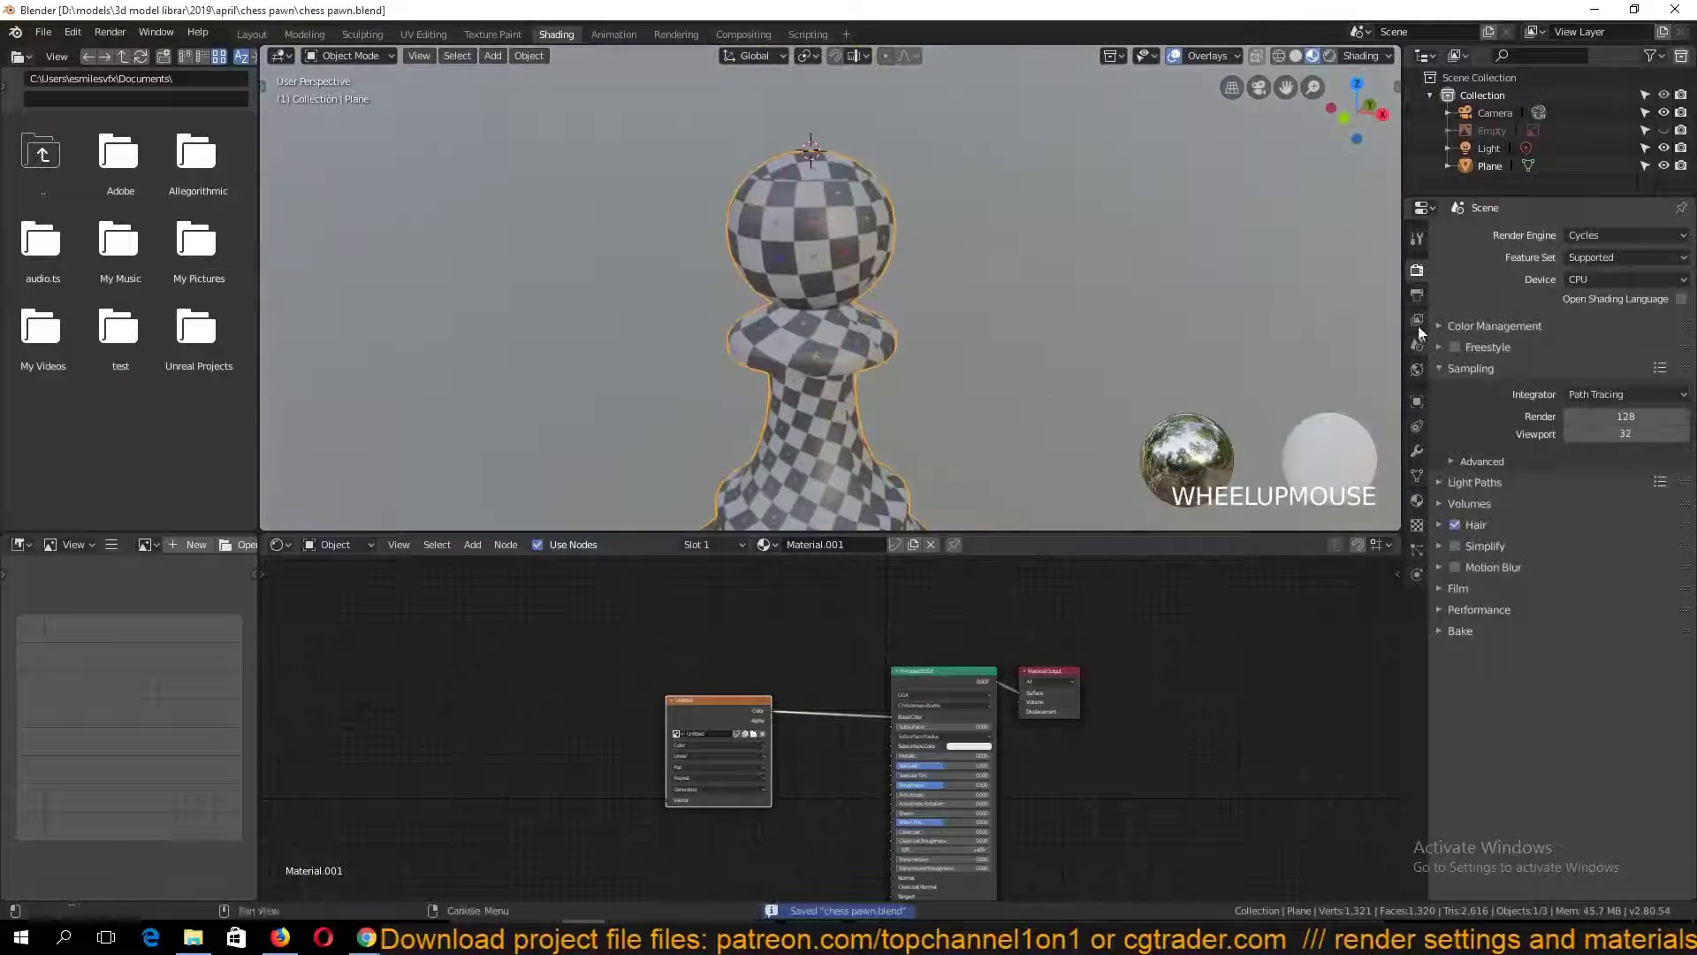
{"action": "left_click", "coordinate": [1329, 55]}
{"action": "middle_click_drag", "start_coordinate": [502, 703], "coordinate": [697, 702]}
{"action": "key", "text": "shift+a"}
{"action": "mouse_move", "coordinate": [689, 649]}
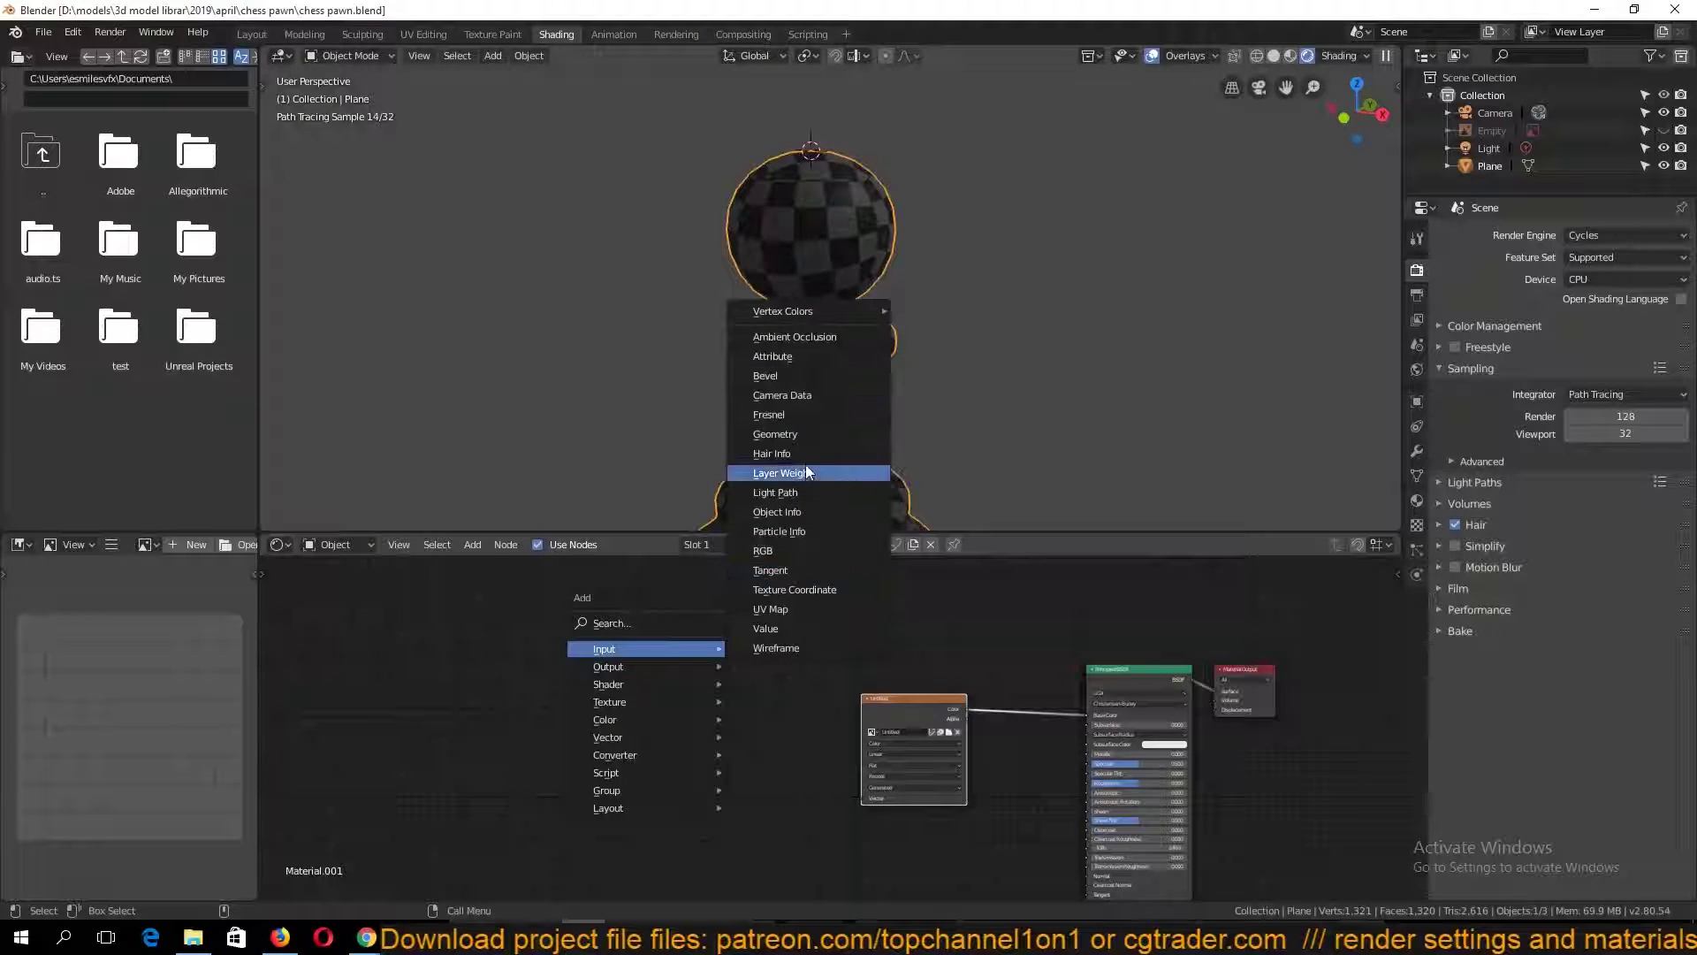
{"action": "left_click", "coordinate": [792, 511]}
{"action": "scroll", "coordinate": [770, 665], "scroll_direction": "up", "scroll_amount": 3}
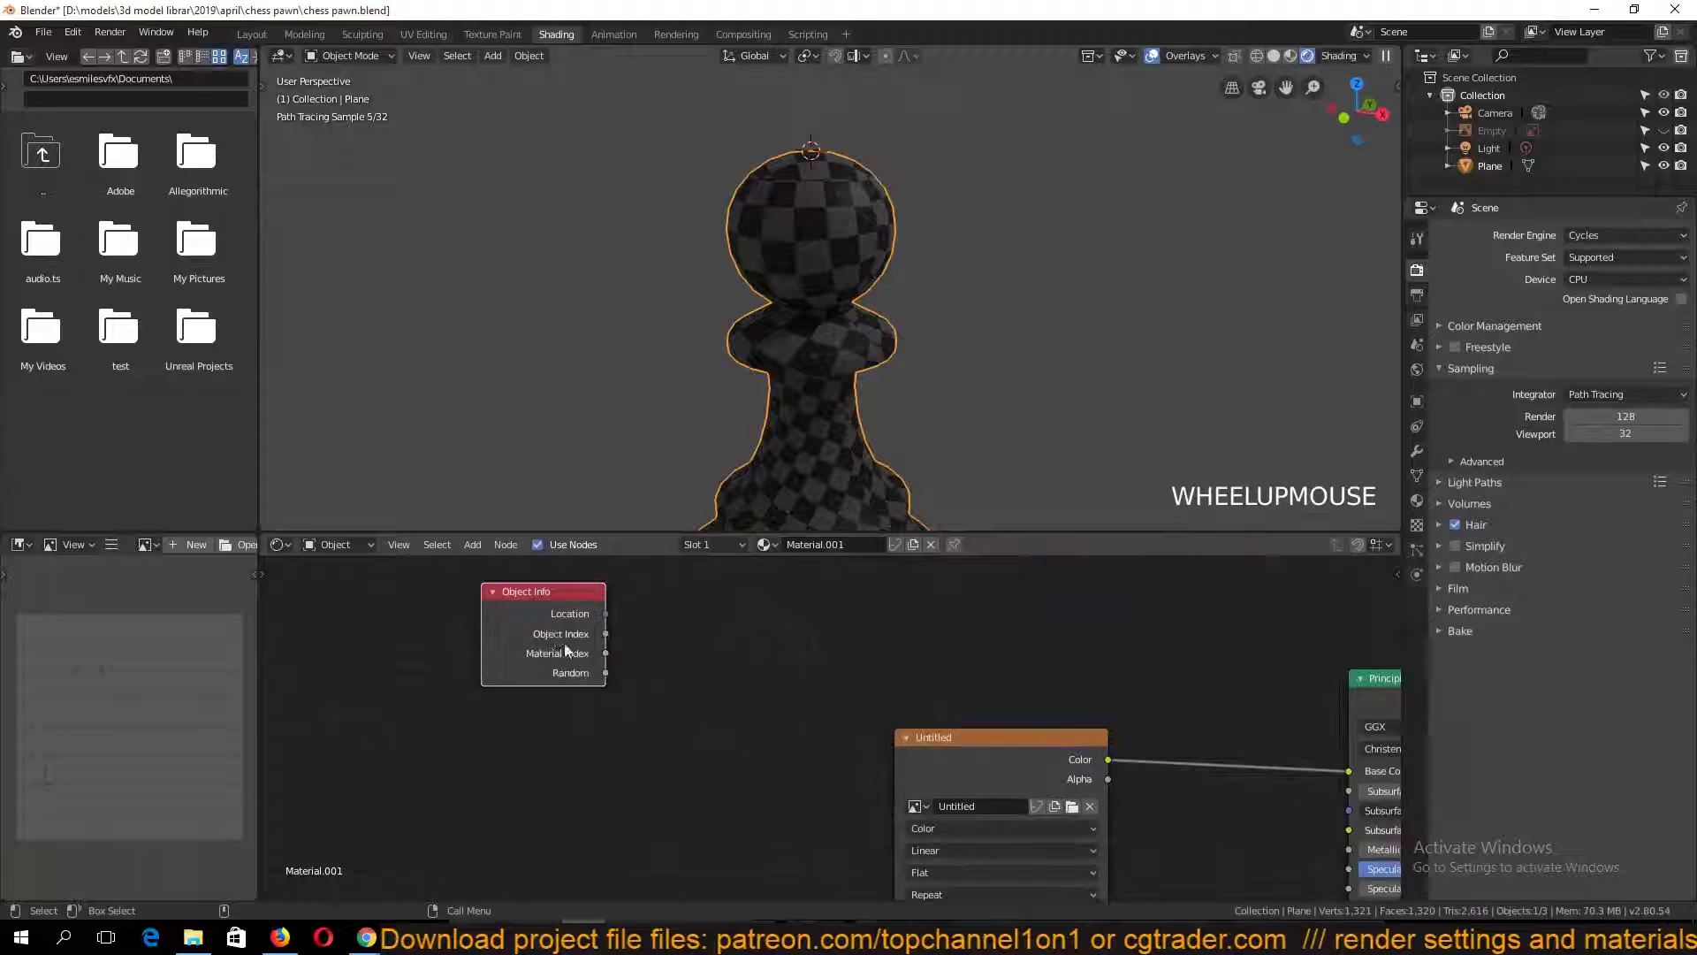
Add a Geometry node and a ColorRamp node to the pawn's material
{"action": "key", "text": "shift+a"}
{"action": "mouse_move", "coordinate": [548, 633]}
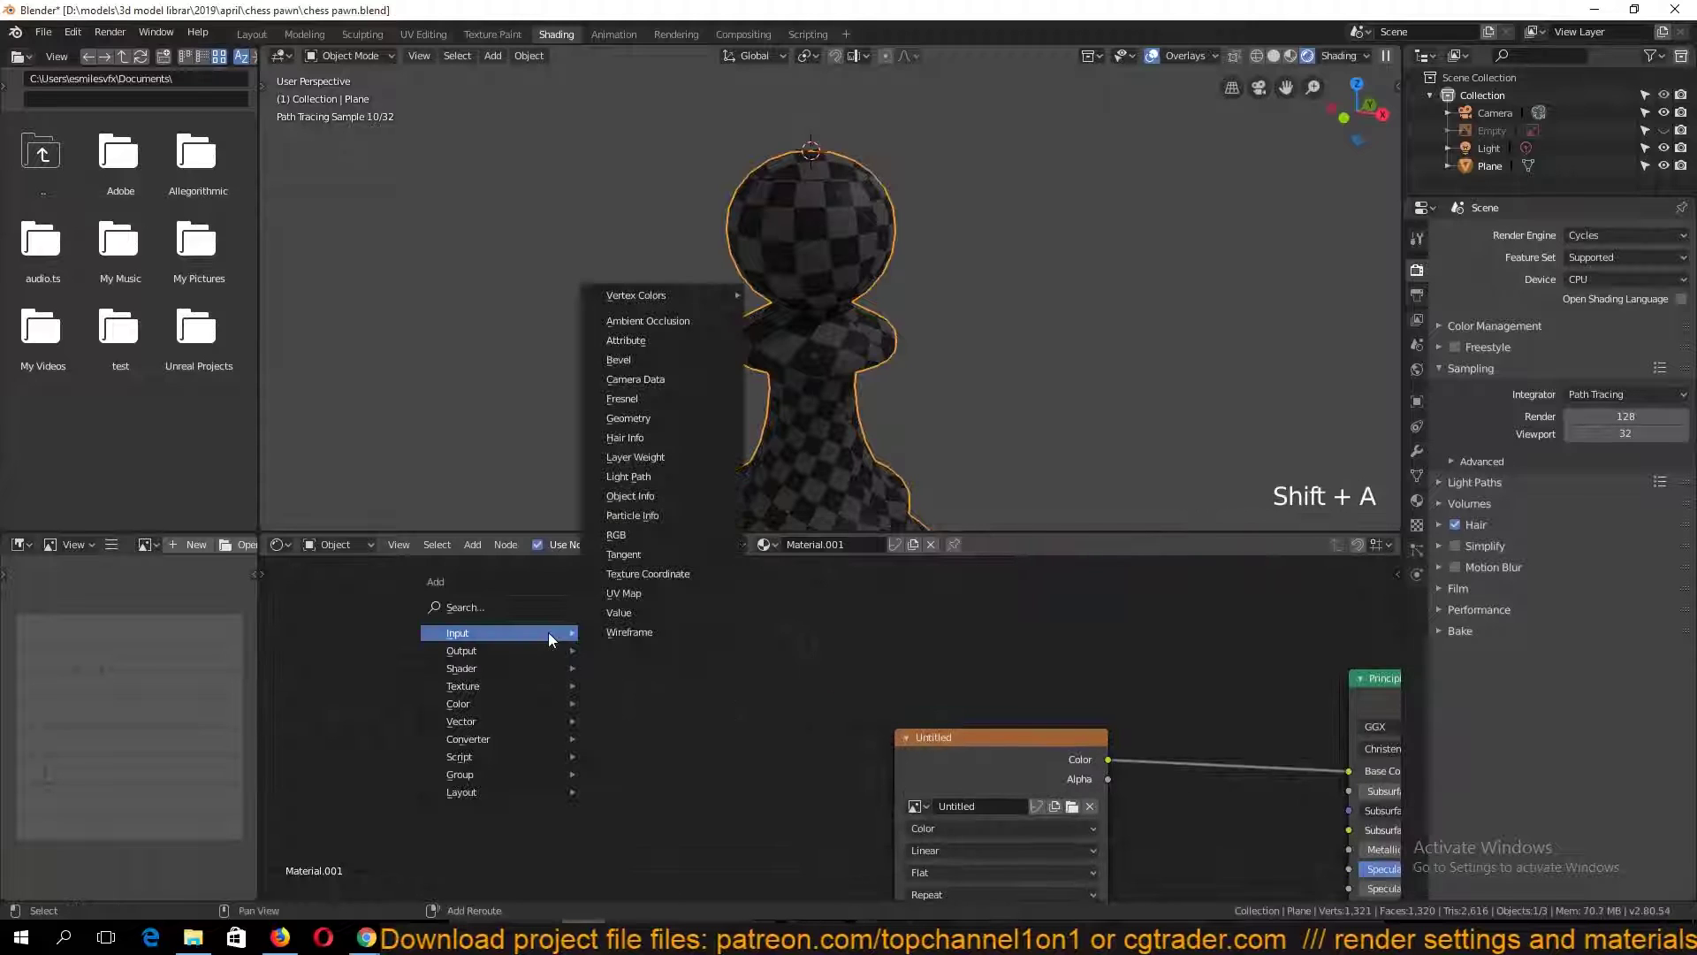
{"action": "left_click", "coordinate": [659, 417]}
{"action": "left_click", "coordinate": [576, 576]}
{"action": "key", "text": "shift+a"}
{"action": "mouse_move", "coordinate": [701, 746]}
{"action": "left_click", "coordinate": [866, 594]}
{"action": "left_click", "coordinate": [800, 570]}
Connect the Geometry node's Pointiness to the ColorRamp's Fac and preview the ramp's output on the pawn
{"action": "left_click_drag", "start_coordinate": [1046, 743], "coordinate": [959, 864]}
{"action": "left_click_drag", "start_coordinate": [701, 743], "coordinate": [773, 751]}
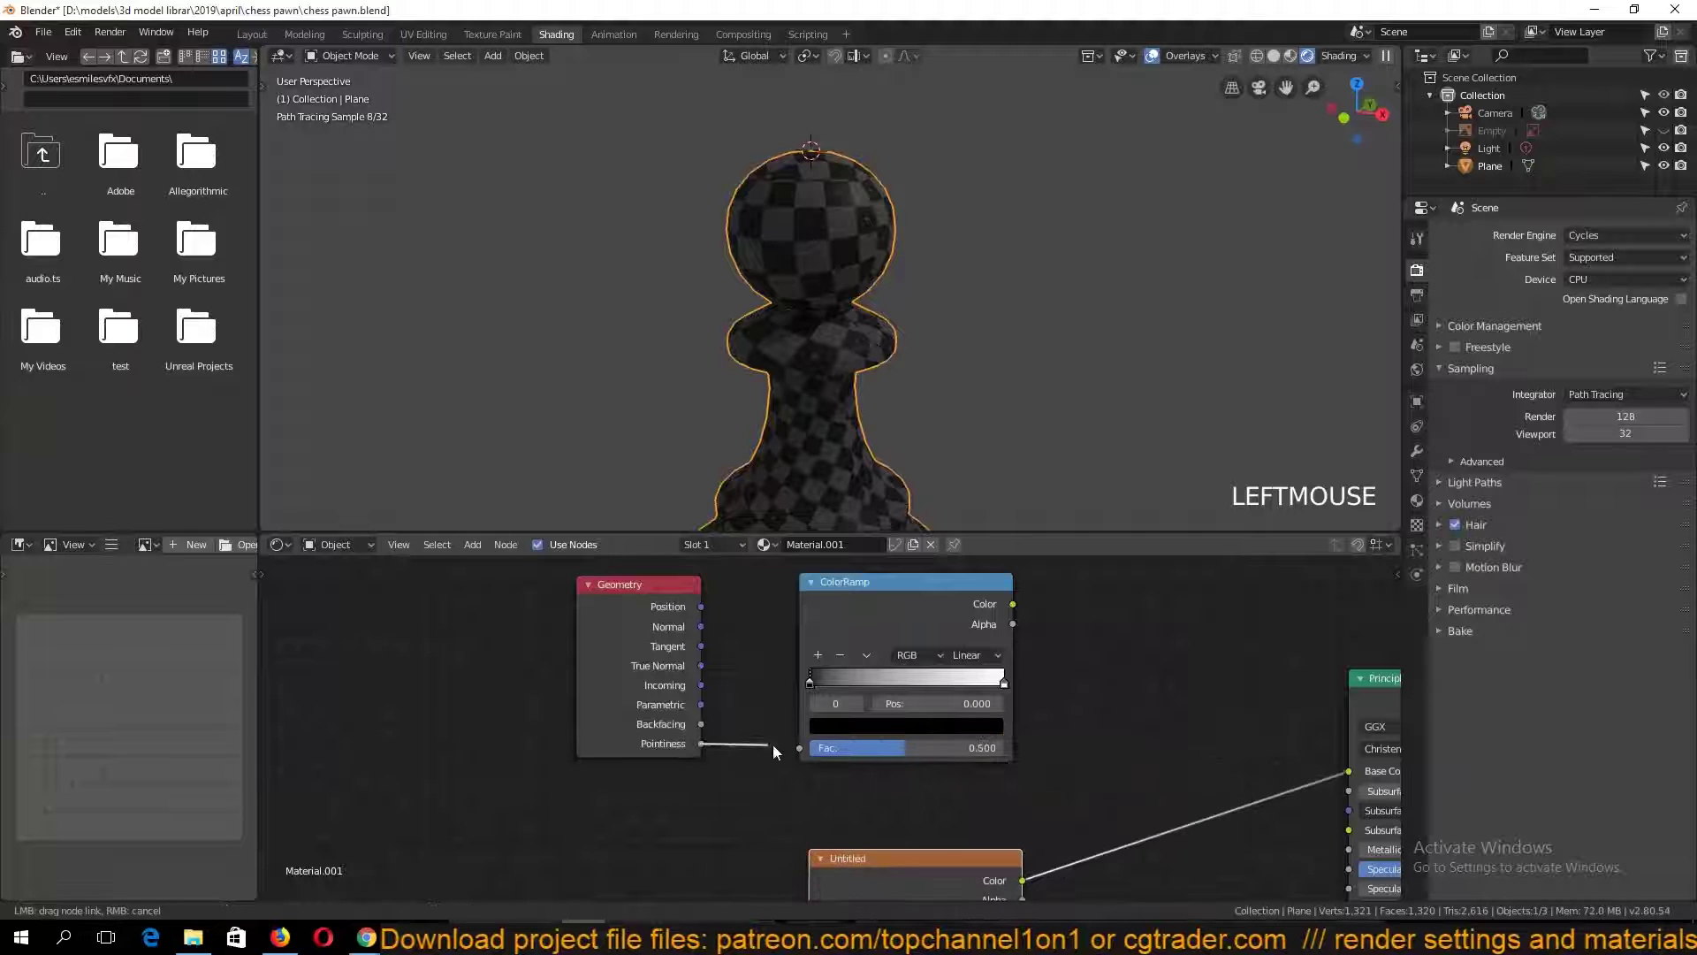
{"action": "left_click", "coordinate": [962, 625], "text": "ctrl+shift"}
Pull the ColorRamp's white stop inward and set its black stop to about 0.468 to bring out the cavities
{"action": "scroll", "coordinate": [857, 386], "scroll_direction": "up", "scroll_amount": 5}
{"action": "left_click_drag", "start_coordinate": [815, 679], "coordinate": [891, 677]}
{"action": "left_click_drag", "start_coordinate": [999, 686], "coordinate": [914, 683]}
{"action": "scroll", "coordinate": [876, 416], "scroll_direction": "down", "scroll_amount": 5}
{"action": "mouse_move", "coordinate": [877, 413]}
{"action": "middle_mouse_down", "text": "shift"}
{"action": "mouse_move", "coordinate": [829, 272]}
{"action": "mouse_move", "coordinate": [872, 227]}
{"action": "mouse_move", "coordinate": [852, 268]}
{"action": "mouse_move", "coordinate": [850, 409]}
{"action": "middle_mouse_up", "text": "shift"}
{"action": "scroll", "coordinate": [830, 272], "scroll_direction": "down", "scroll_amount": 1}
{"action": "scroll", "coordinate": [871, 227], "scroll_direction": "up", "scroll_amount": 2}
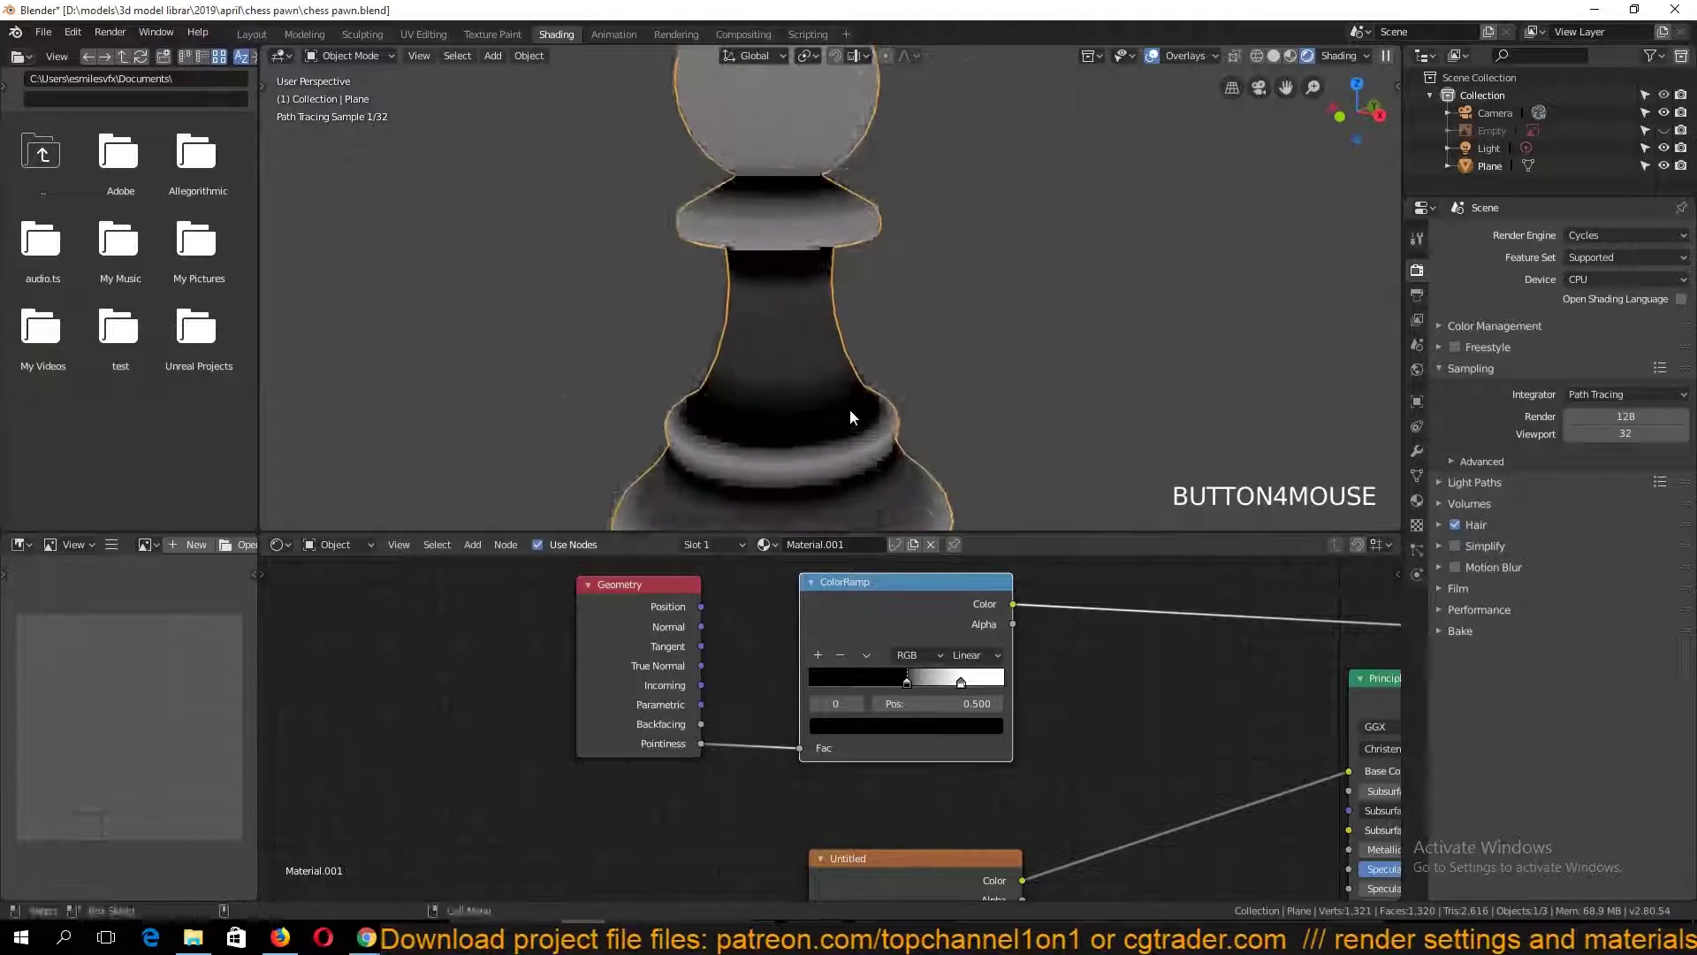
{"action": "key", "text": "grave"}
{"action": "scroll", "coordinate": [825, 398], "scroll_direction": "up", "scroll_amount": 3}
{"action": "left_click_drag", "start_coordinate": [910, 681], "coordinate": [905, 677]}
{"action": "key", "text": "grave"}
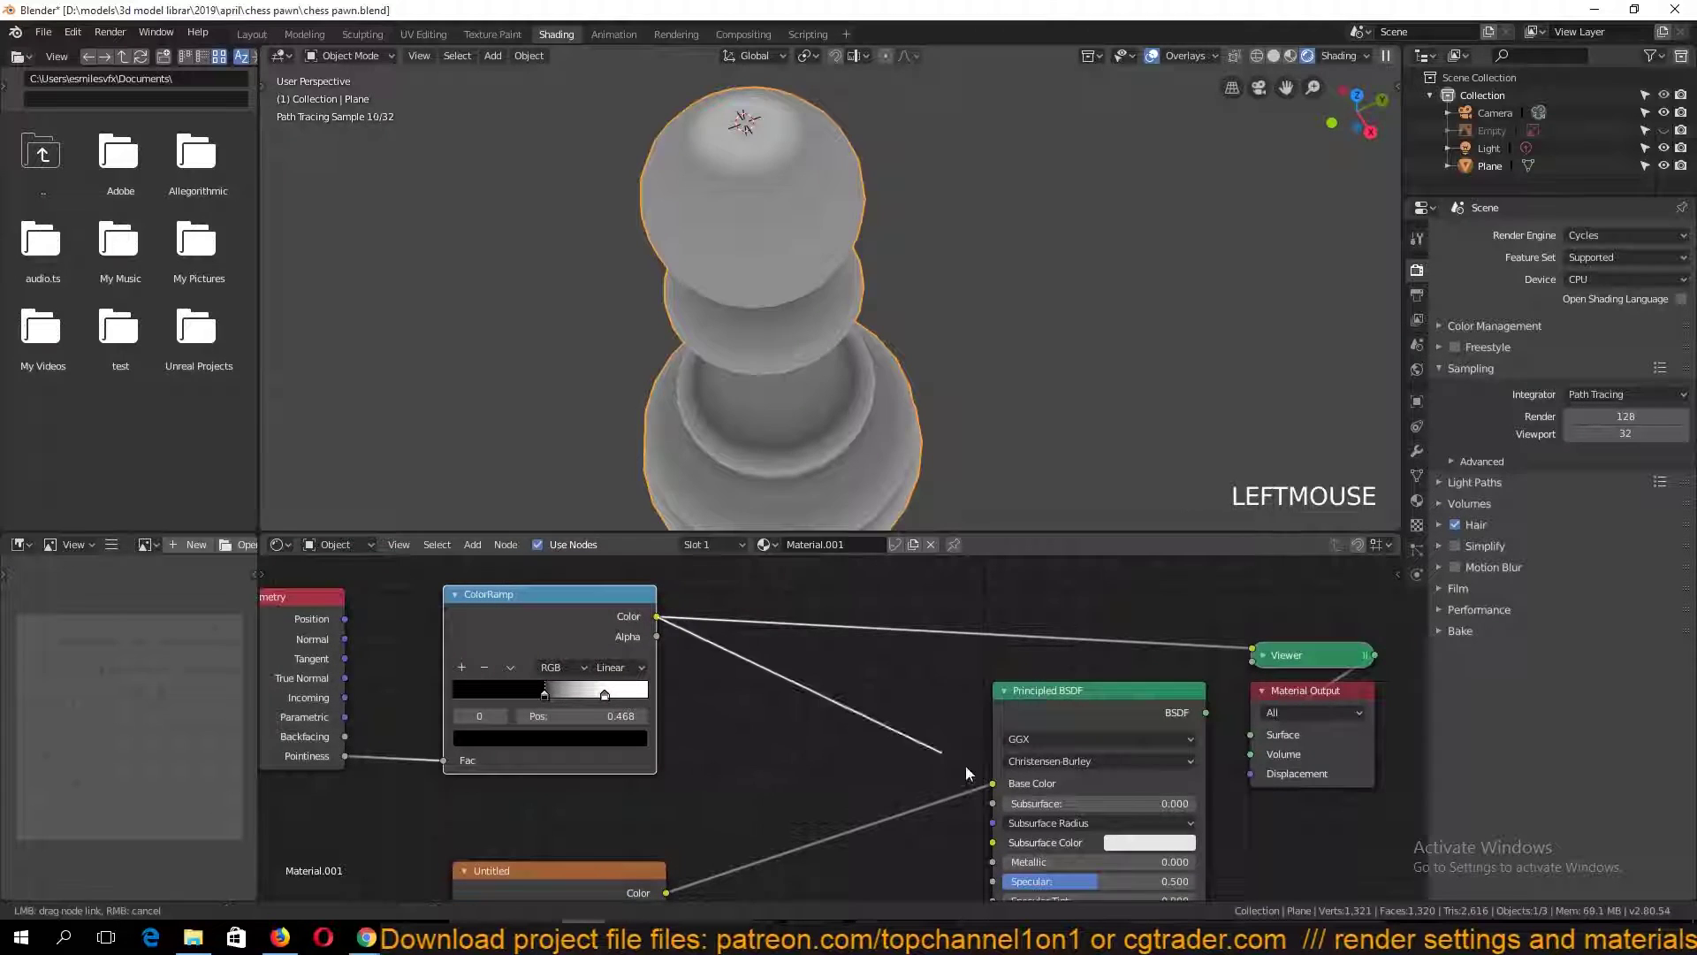
Connect the ColorRamp's Color to Base Color, route the Principled BSDF back to the output and save in solid shading
{"action": "left_click", "coordinate": [1061, 720], "text": "ctrl+shift"}
{"action": "key", "text": "ctrl+s"}
{"action": "left_click", "coordinate": [1274, 55]}
Add an Image Texture node with a new image named cavitymap and save the file
{"action": "middle_click_drag", "start_coordinate": [1239, 598], "coordinate": [869, 584]}
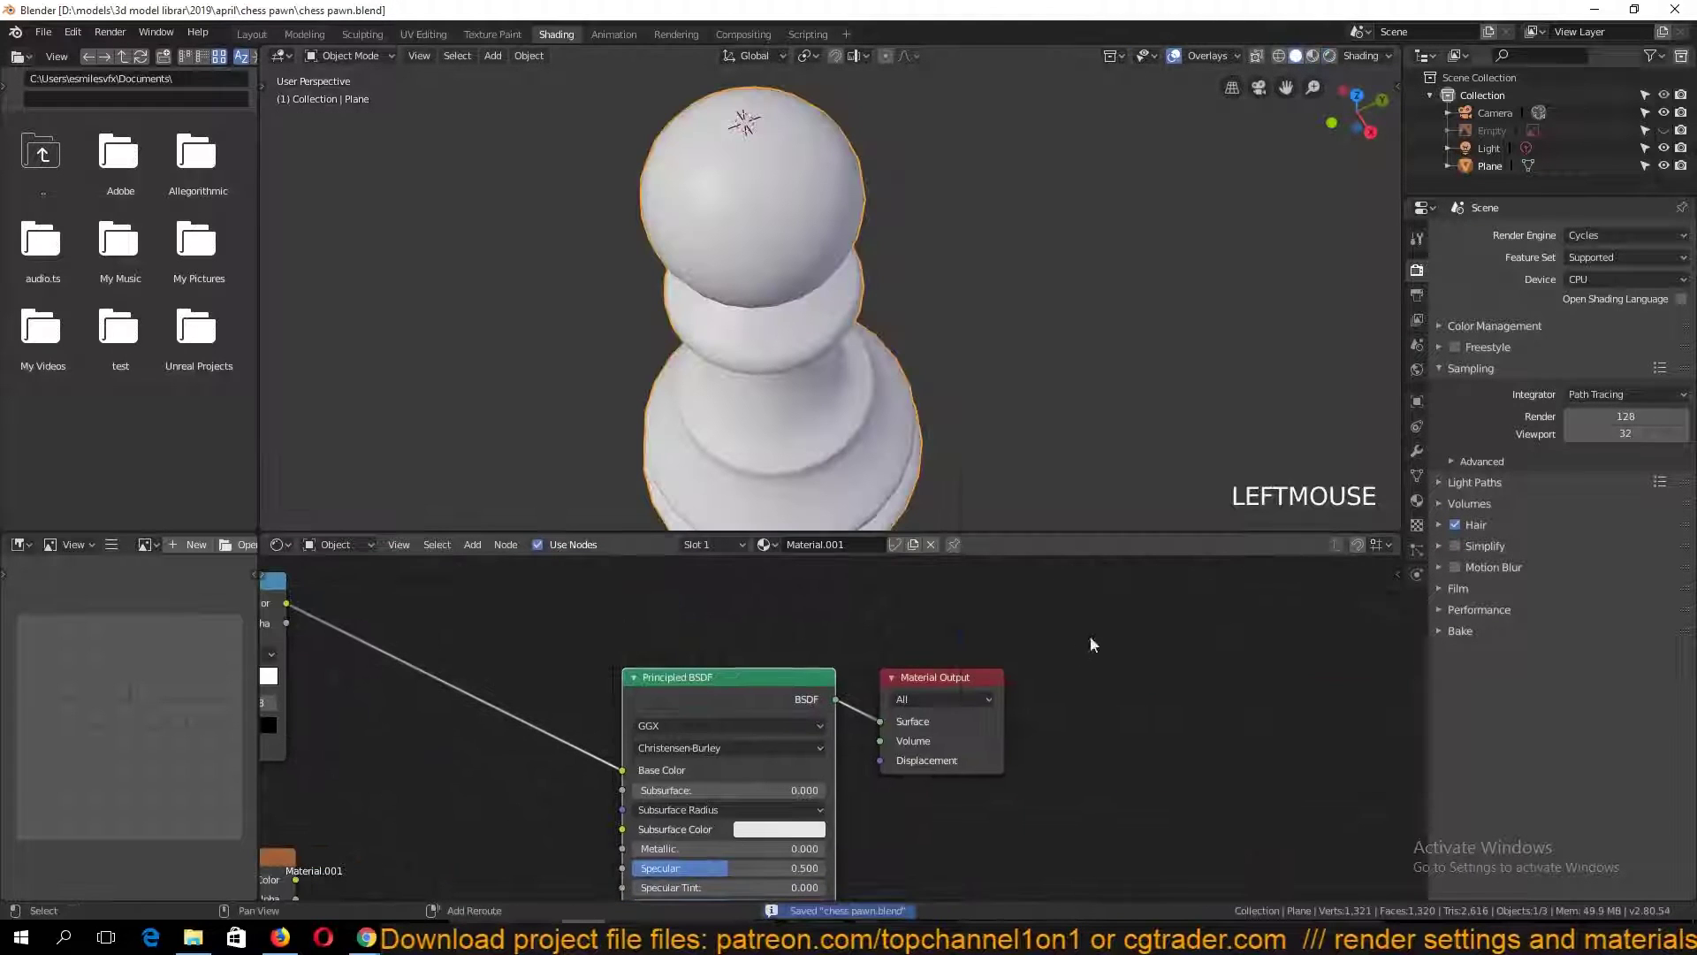
{"action": "key", "text": "shift+a"}
{"action": "mouse_move", "coordinate": [1065, 584]}
{"action": "left_click", "coordinate": [1199, 720]}
{"action": "left_click", "coordinate": [1161, 673]}
{"action": "left_click", "coordinate": [1224, 720]}
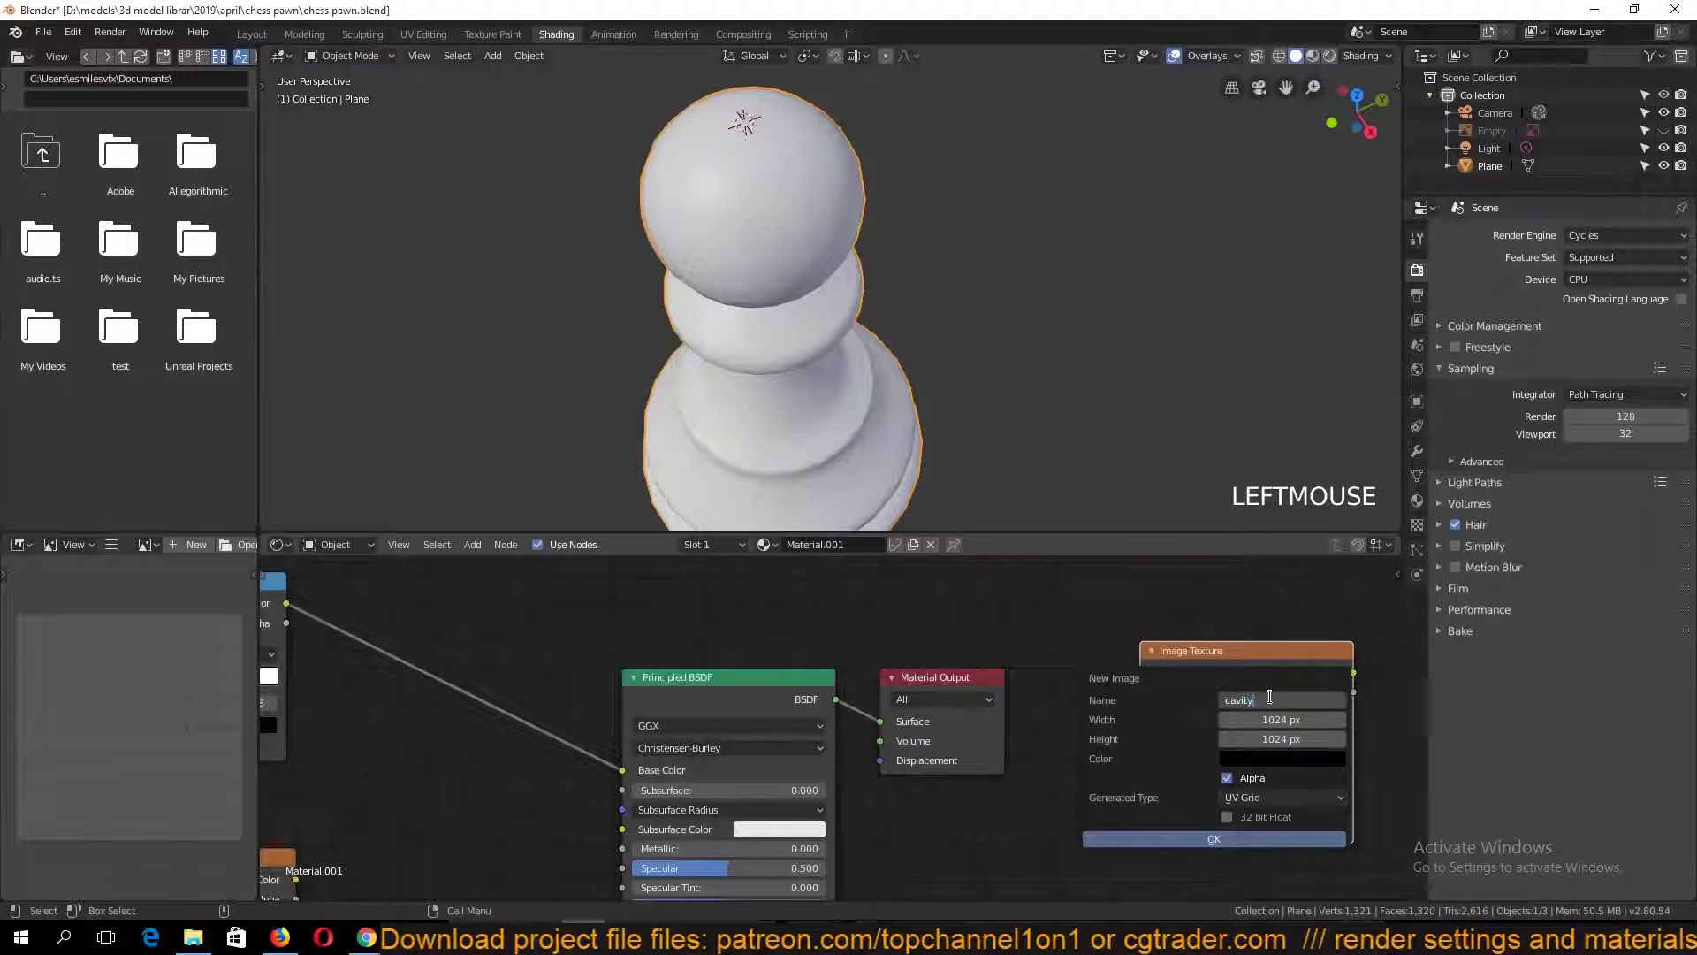
{"action": "left_click", "coordinate": [1214, 838]}
{"action": "key", "text": "ctrl+s"}
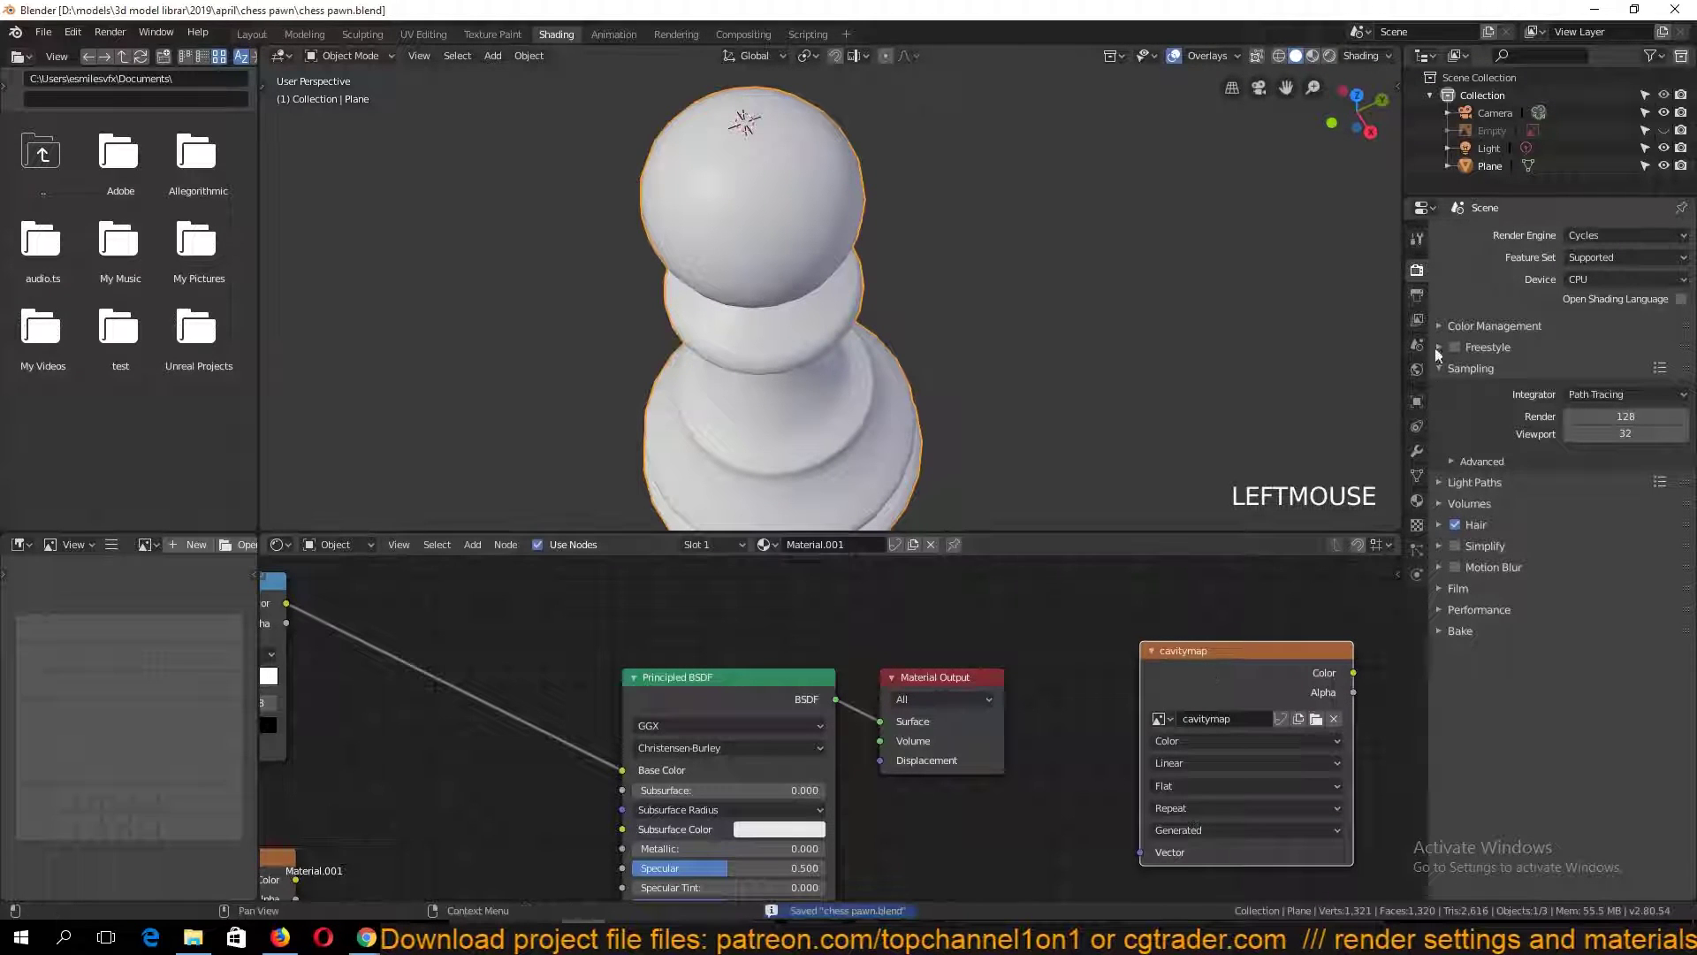
Bake Diffuse with only the Color contribution into cavitymap, using 1 render and viewport sample and a 4 px margin
{"action": "left_click", "coordinate": [1460, 630]}
{"action": "left_click", "coordinate": [1630, 701]}
{"action": "left_click", "coordinate": [1602, 540]}
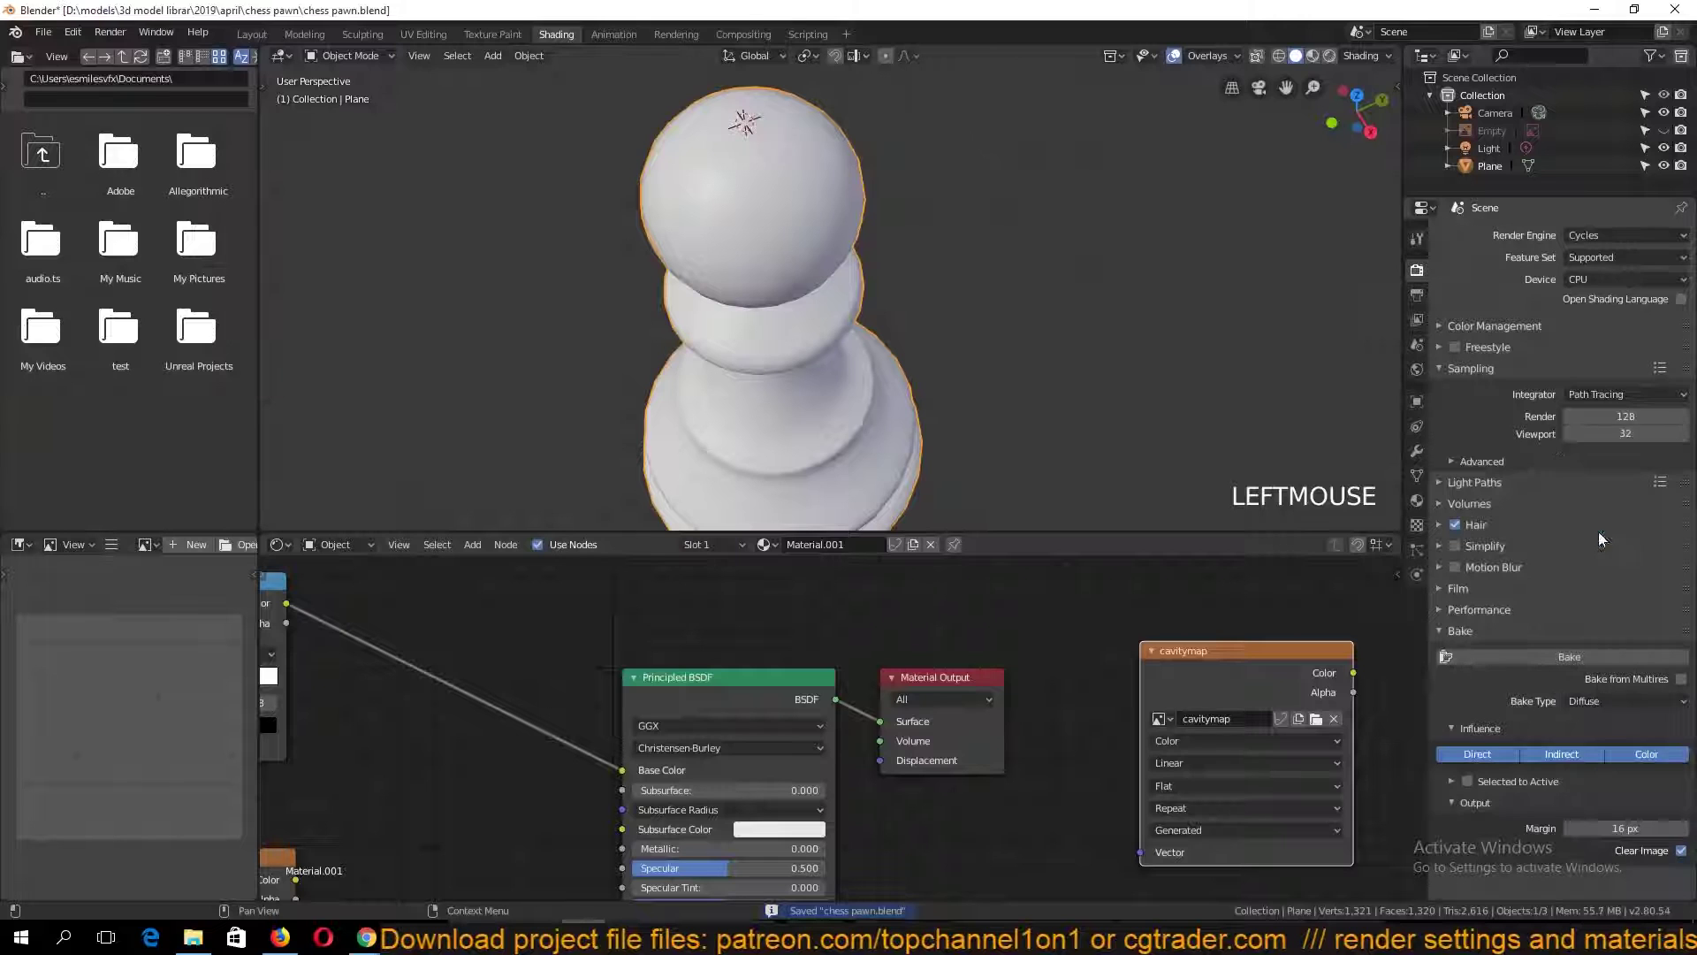
{"action": "key", "text": "ctrl+s"}
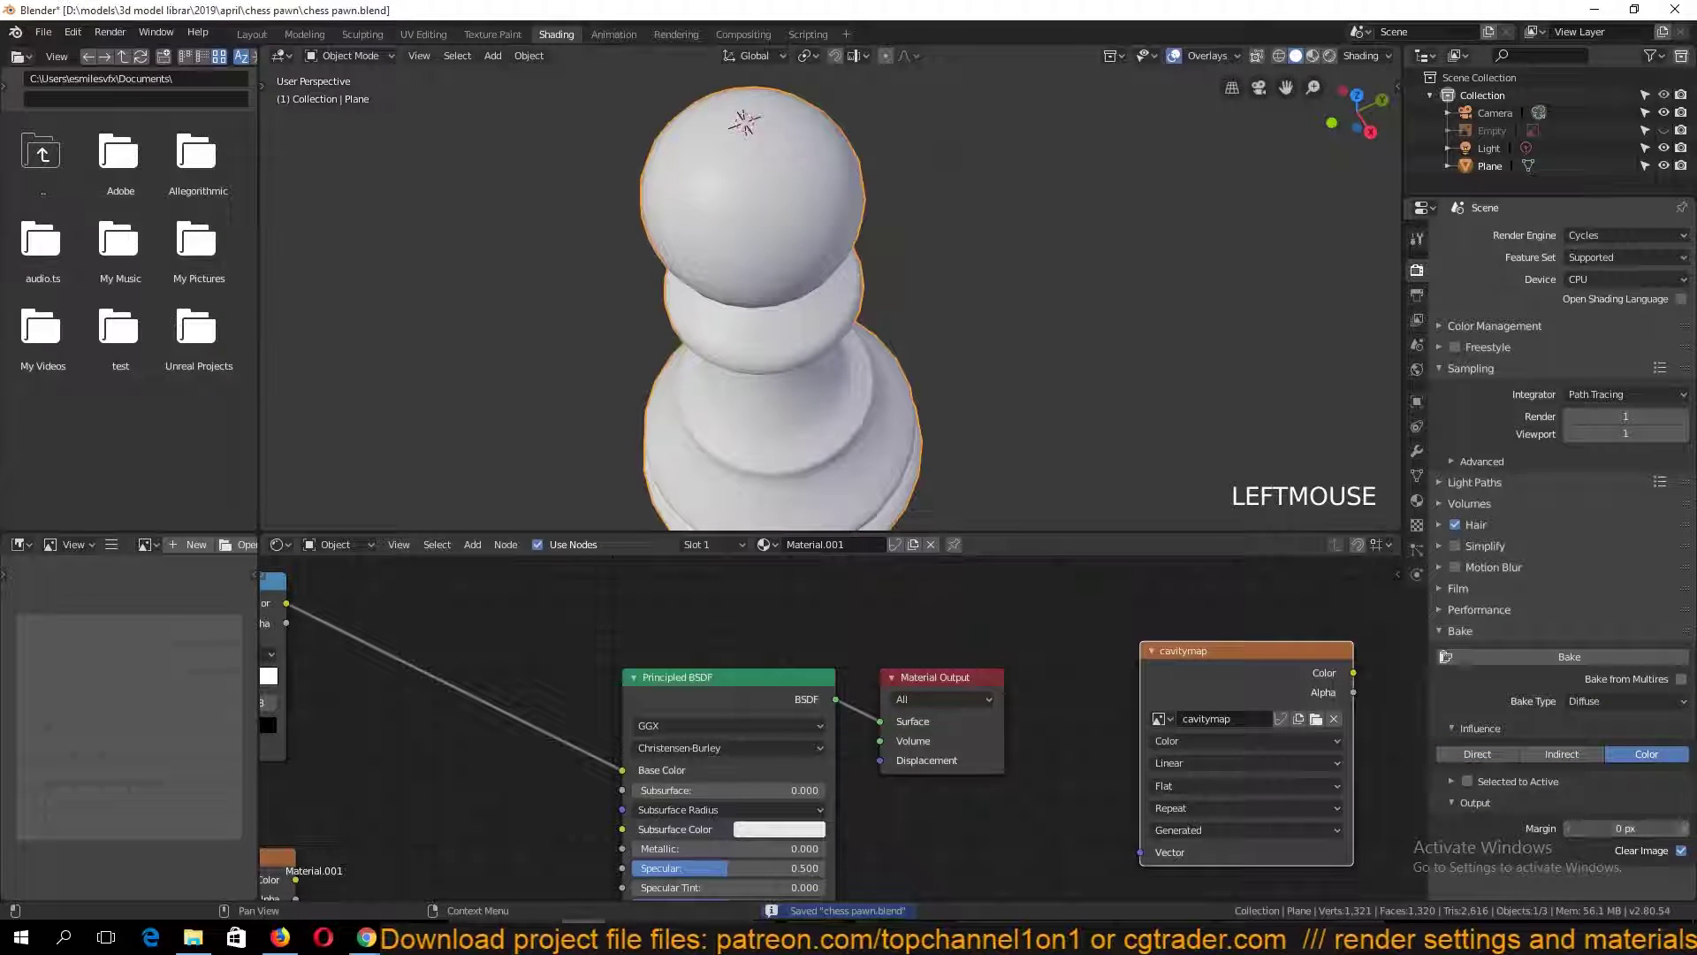
{"action": "key", "text": "ctrl+s"}
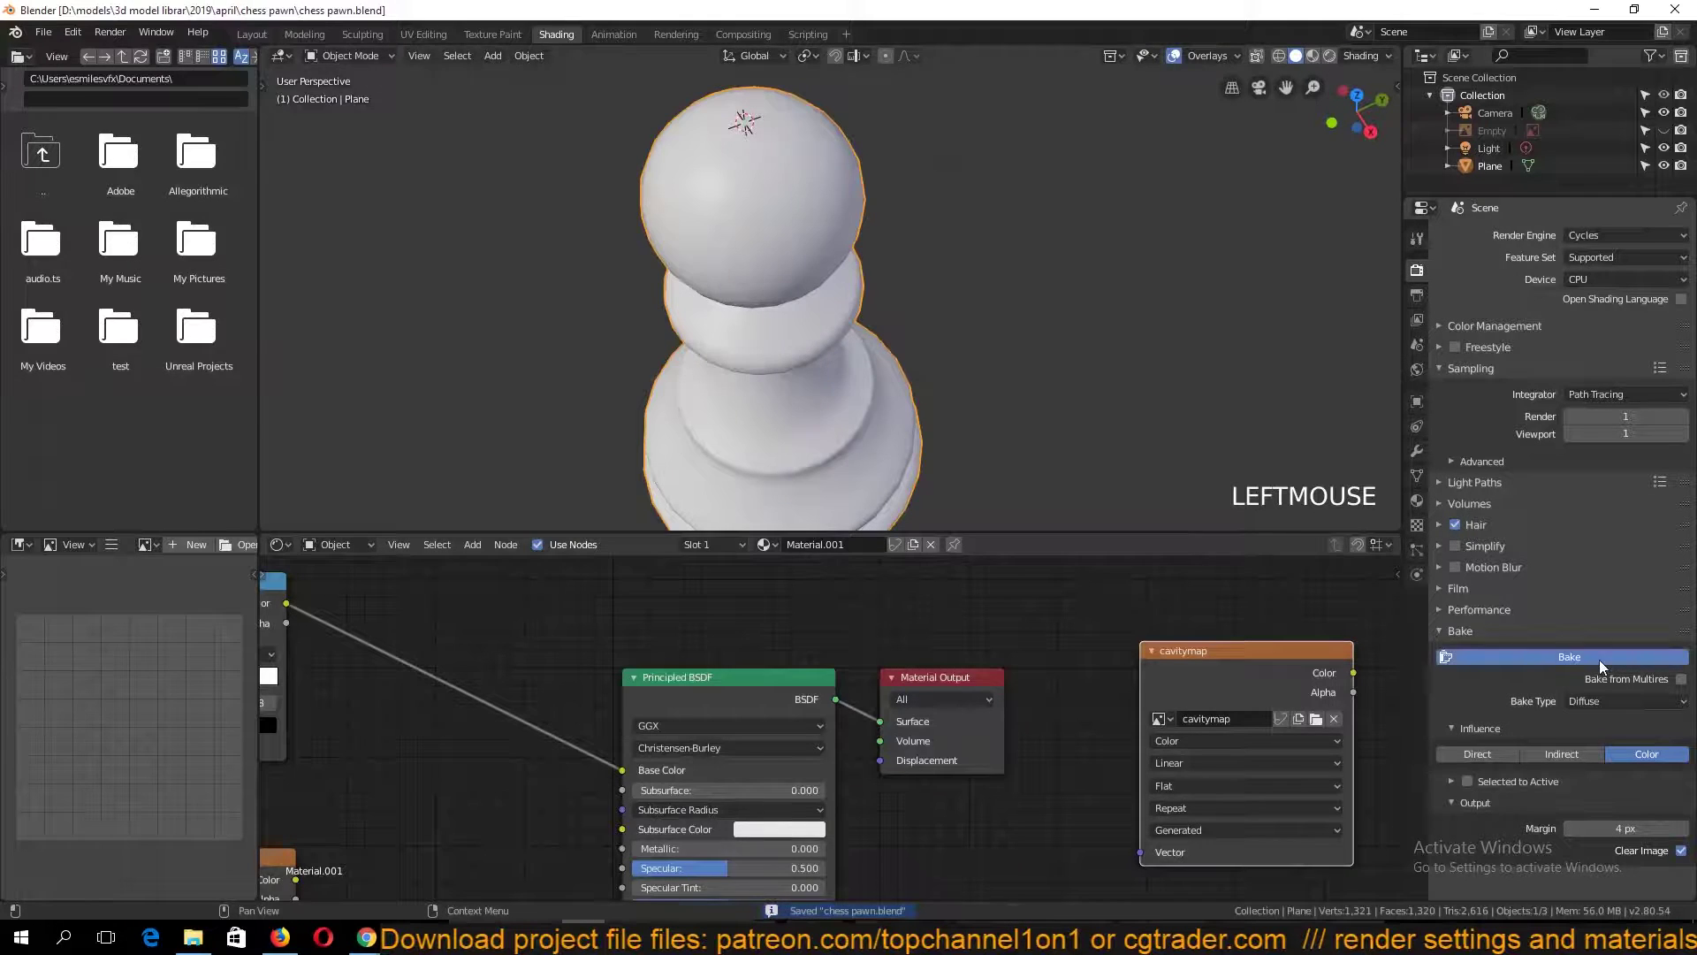
Open the baked map in the UV Editing workspace and save it as cavitymap.png in the chess pawn folder
{"action": "left_click", "coordinate": [423, 33]}
{"action": "key", "text": "Tab"}
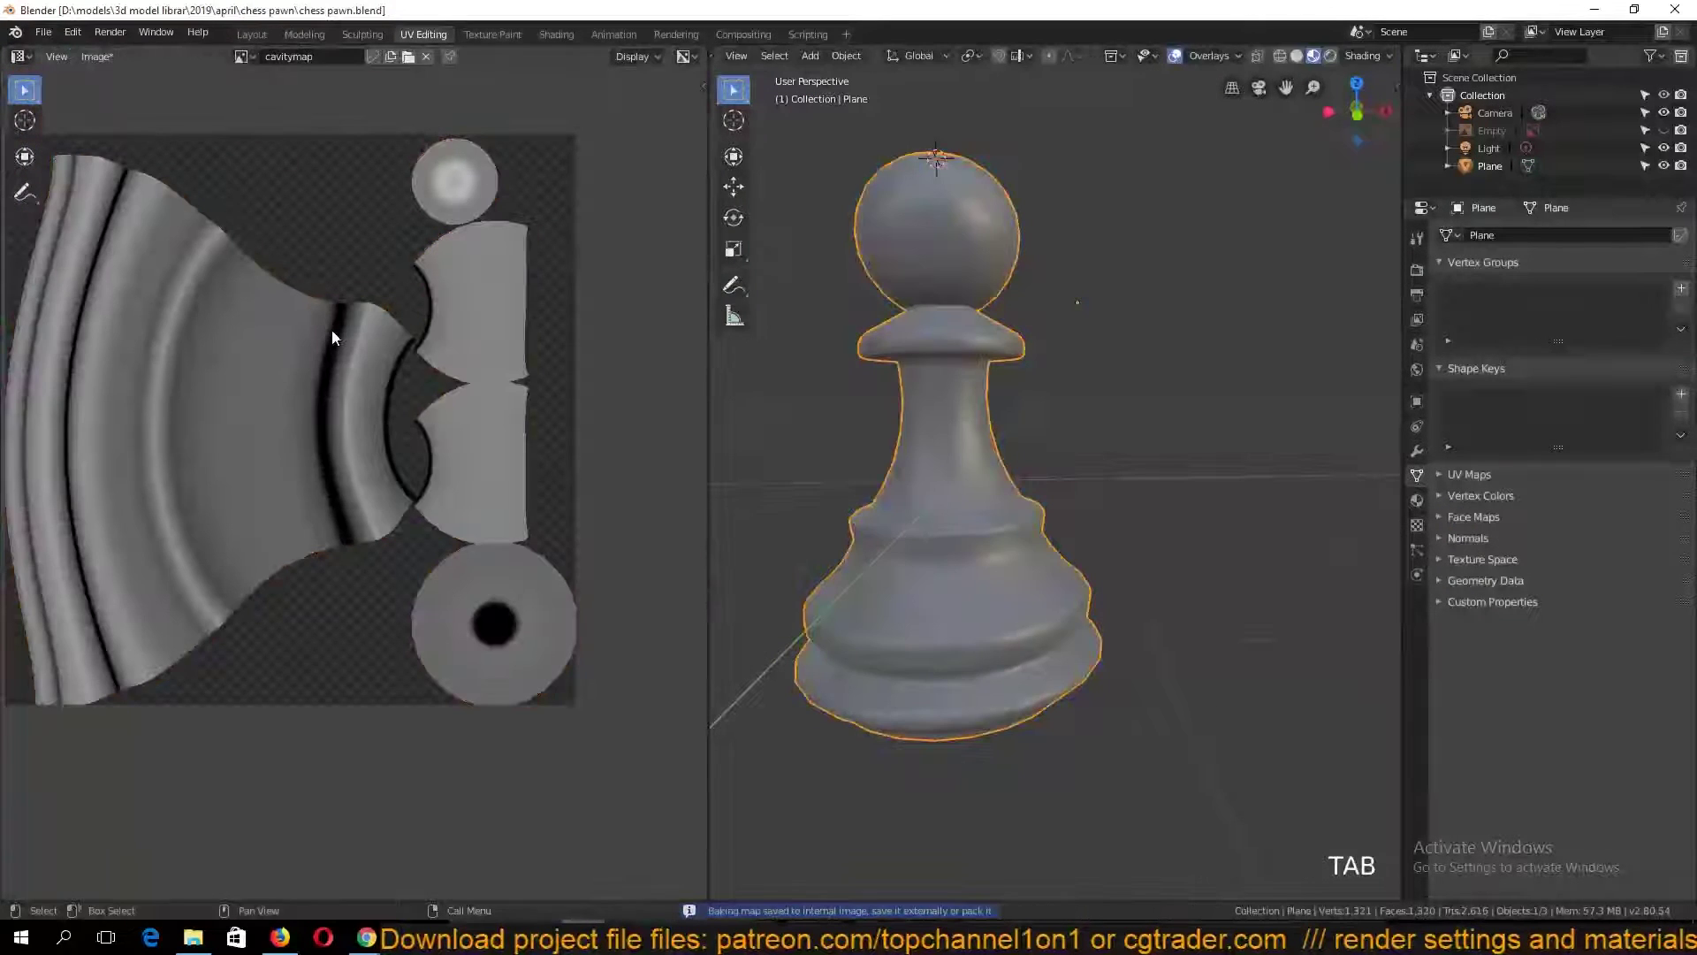
{"action": "middle_click_drag", "start_coordinate": [332, 337], "coordinate": [383, 322]}
{"action": "left_click", "coordinate": [96, 55]}
{"action": "left_click", "coordinate": [124, 220]}
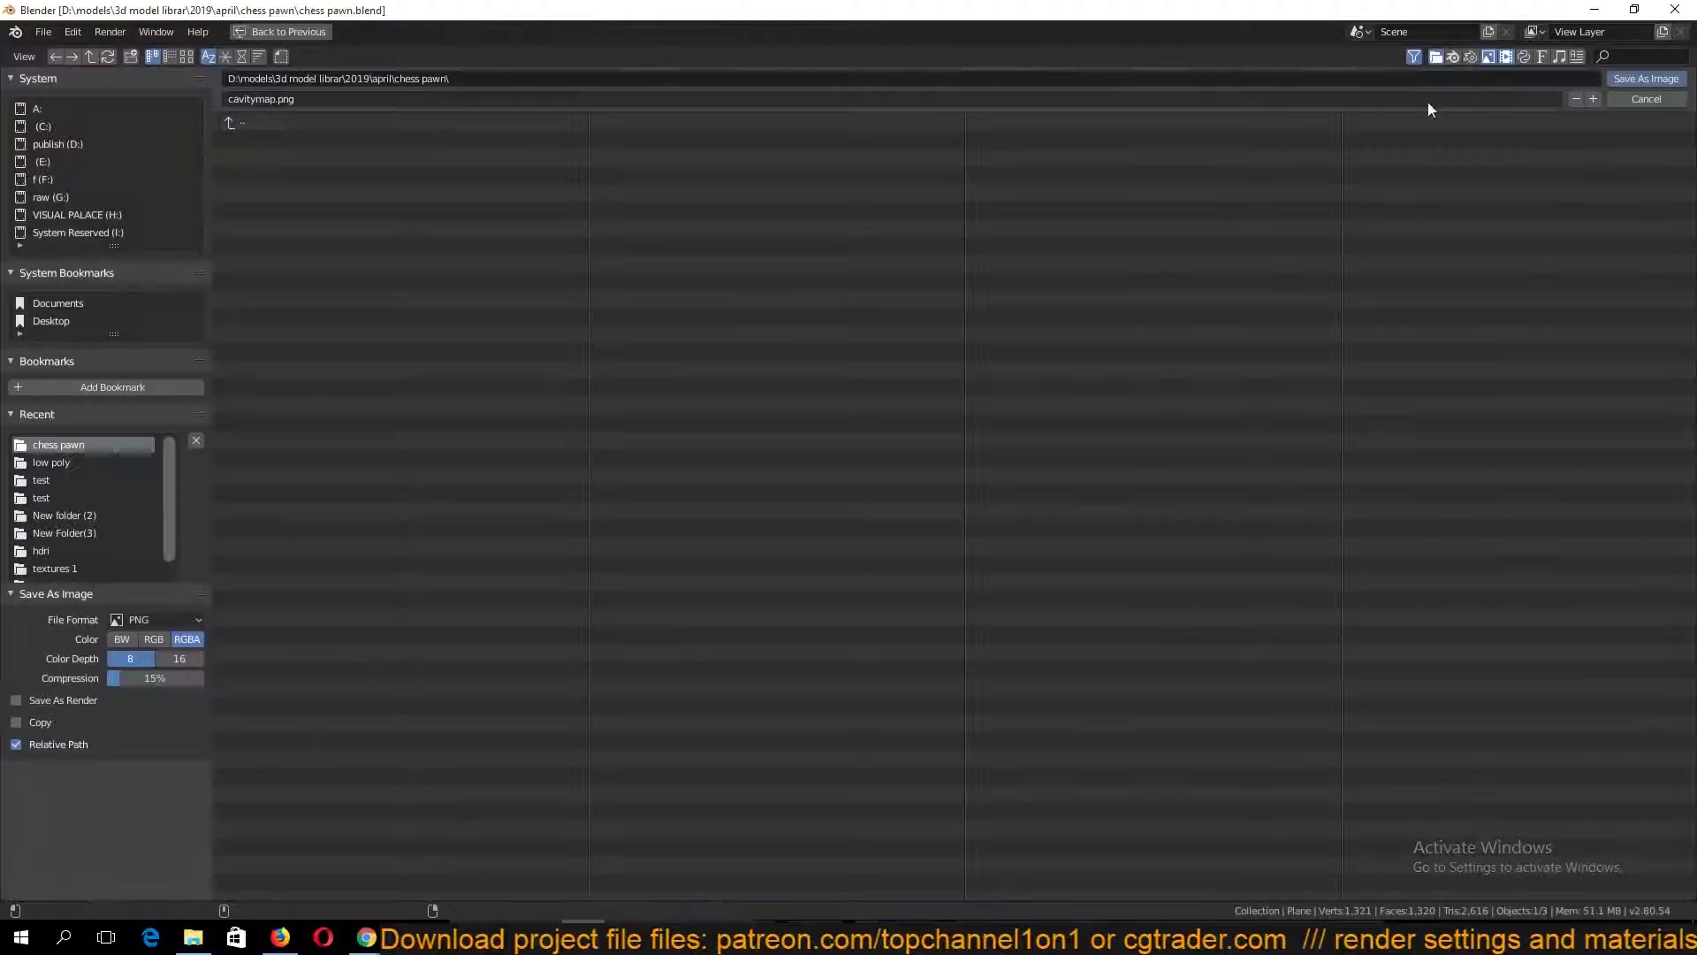
{"action": "left_click", "coordinate": [1630, 79]}
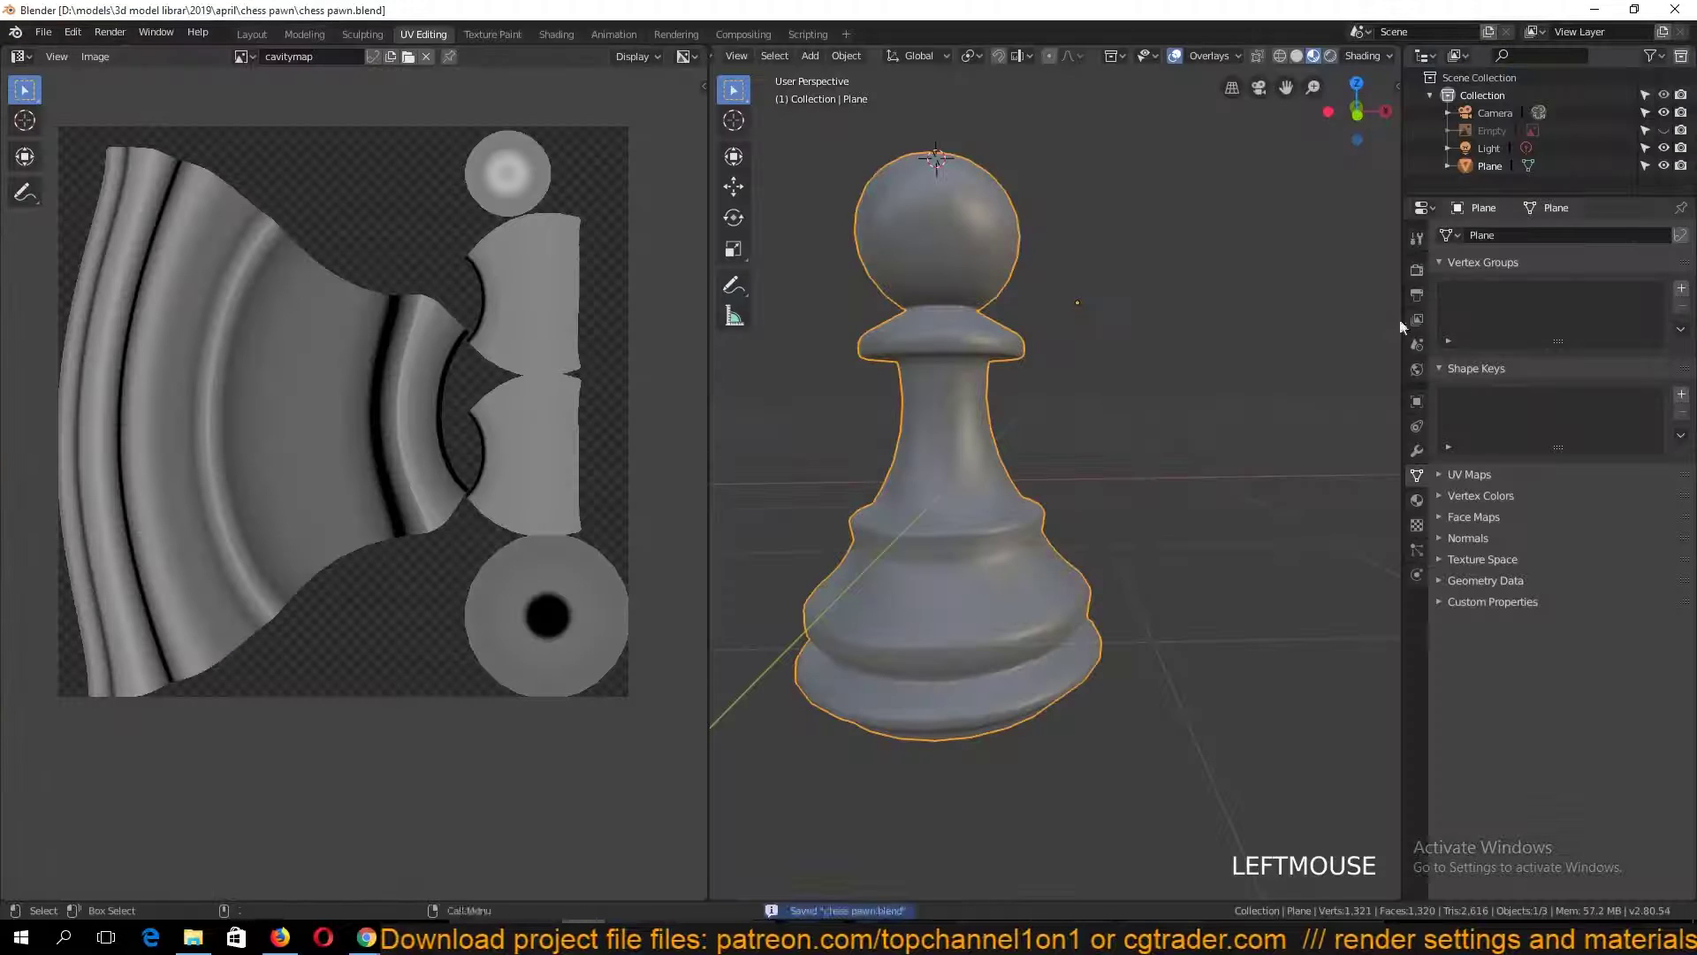
{"action": "left_click", "coordinate": [1417, 269]}
{"action": "left_click", "coordinate": [1417, 500]}
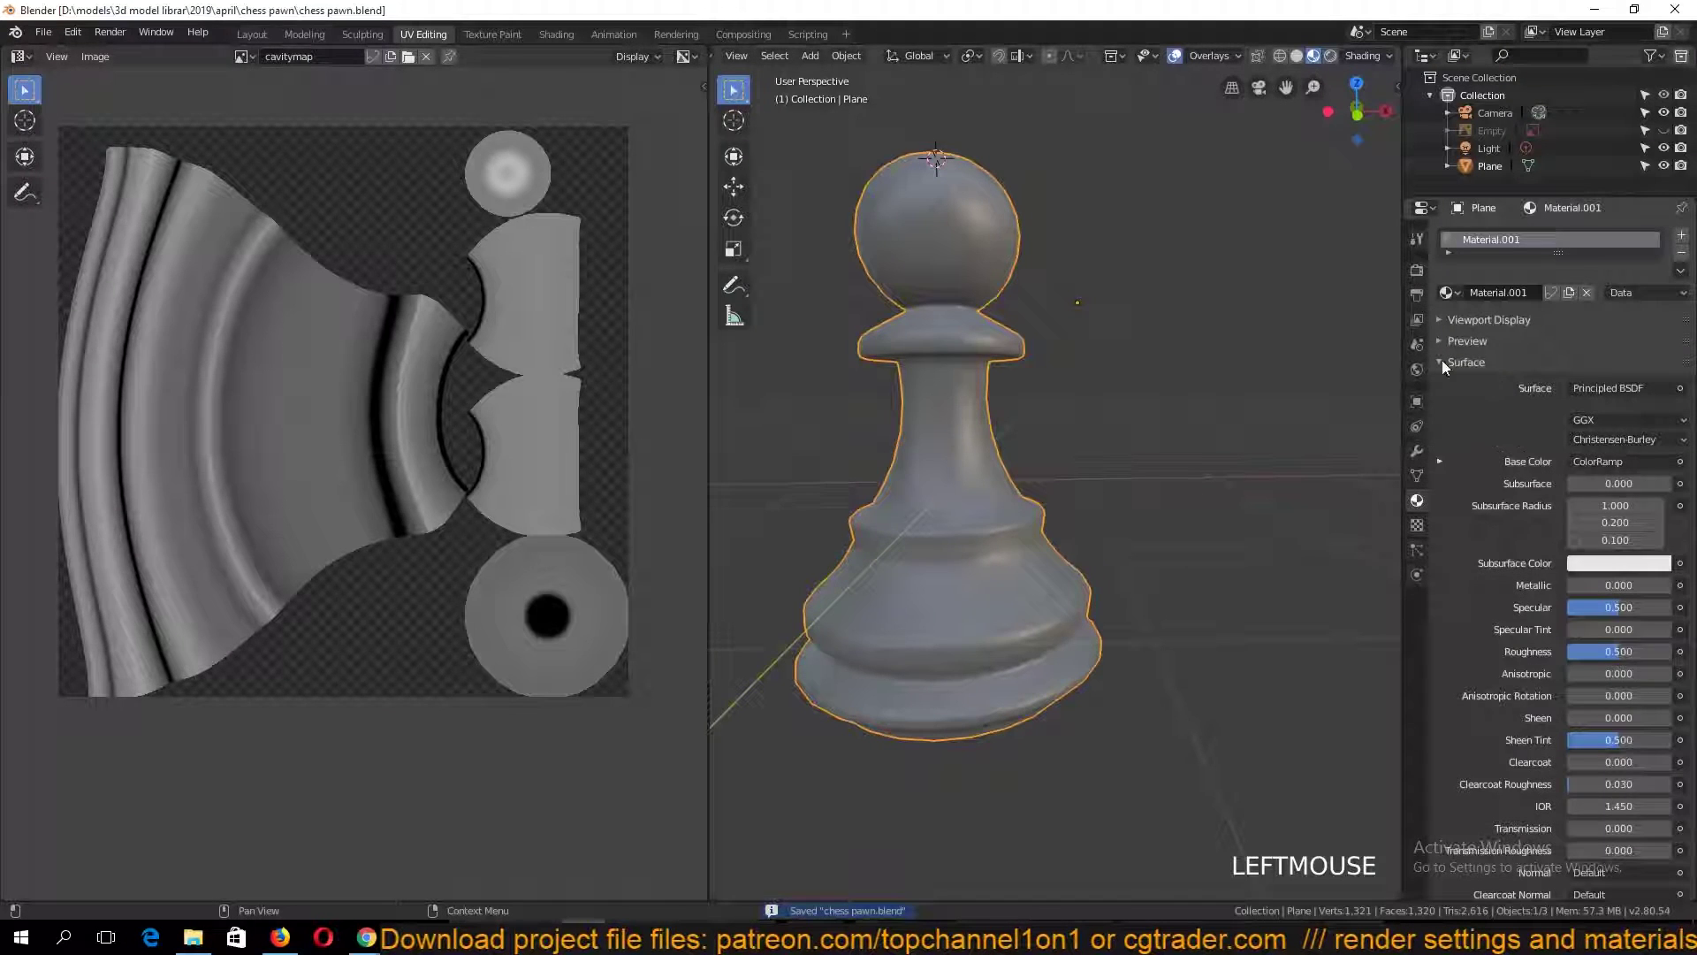
{"action": "left_click", "coordinate": [1417, 269]}
{"action": "left_click", "coordinate": [1461, 630]}
{"action": "left_click", "coordinate": [1625, 701]}
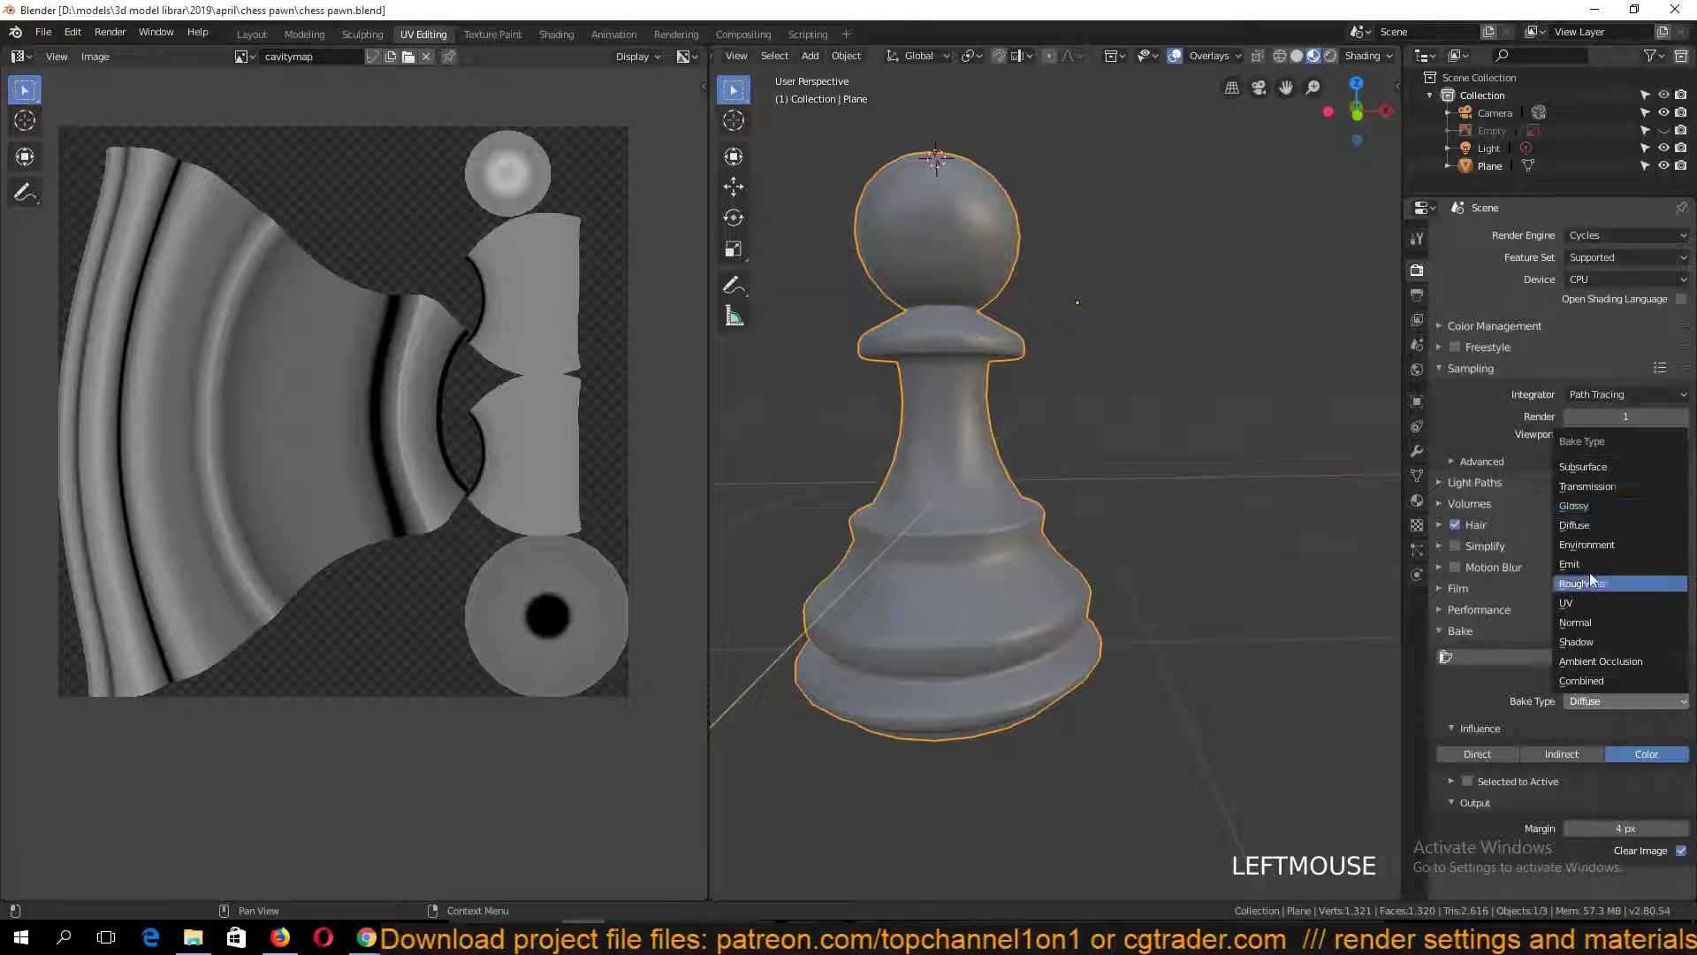
Return to the Shading workspace and set the render engine to Eevee
{"action": "double_click", "coordinate": [557, 34]}
{"action": "type", "text": "`"}
{"action": "scroll", "coordinate": [845, 436], "scroll_direction": "down", "scroll_amount": 5}
{"action": "key", "text": "grave"}
{"action": "key", "text": "grave"}
{"action": "middle_click_drag", "start_coordinate": [930, 681], "coordinate": [1110, 665]}
{"action": "left_click", "coordinate": [1582, 257]}
Move the Untitled image texture node aside and load cavitymap.png into it
{"action": "middle_click_drag", "start_coordinate": [665, 795], "coordinate": [1084, 746]}
{"action": "scroll", "coordinate": [776, 767], "scroll_direction": "down", "scroll_amount": 4}
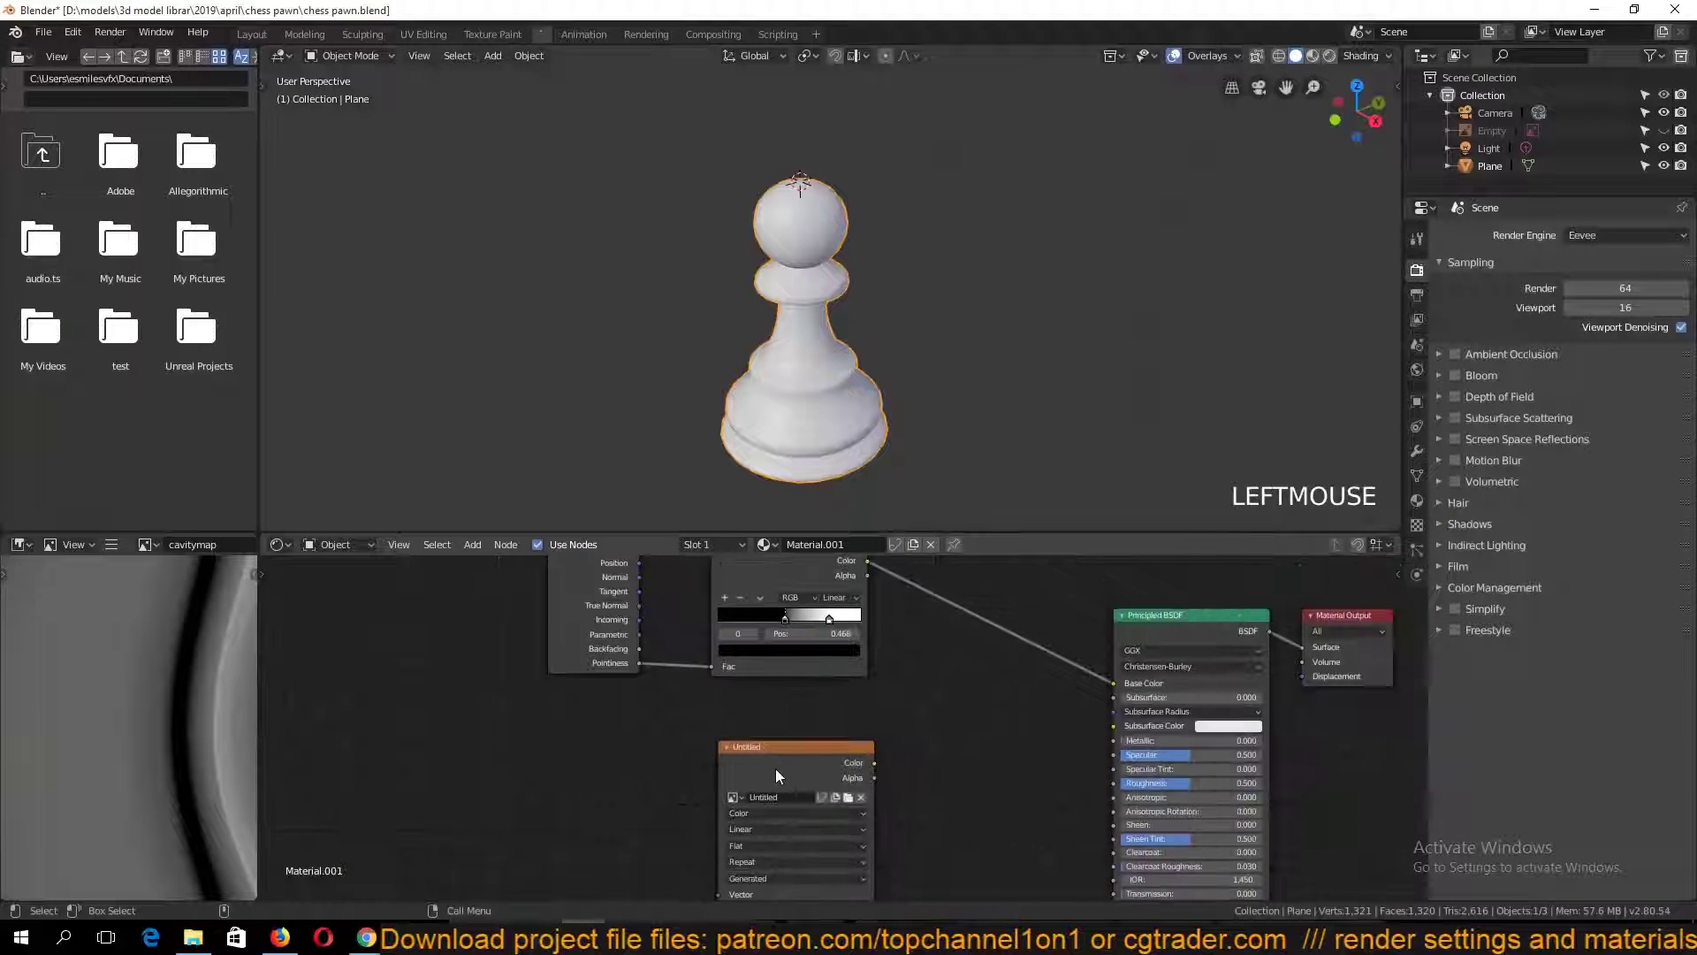
{"action": "left_click_drag", "start_coordinate": [776, 766], "coordinate": [615, 753]}
{"action": "left_click", "coordinate": [678, 783]}
{"action": "left_click", "coordinate": [697, 782]}
{"action": "double_click", "coordinate": [276, 140]}
Delete the Geometry and ColorRamp nodes and connect the cavity map's Color to the Principled BSDF's Base Color
{"action": "middle_click_drag", "start_coordinate": [519, 560], "coordinate": [610, 643]}
{"action": "left_click_drag", "start_coordinate": [611, 650], "coordinate": [924, 783]}
{"action": "key", "text": "Delete"}
{"action": "left_click_drag", "start_coordinate": [808, 829], "coordinate": [1205, 766]}
Preview the pawn's material in LookDev shading, reposition the cavity map node and save the file
{"action": "left_click", "coordinate": [1314, 62]}
{"action": "scroll", "coordinate": [937, 311], "scroll_direction": "up", "scroll_amount": 4}
{"action": "middle_click_drag", "start_coordinate": [958, 376], "coordinate": [937, 311]}
{"action": "left_click_drag", "start_coordinate": [730, 816], "coordinate": [663, 660]}
{"action": "mouse_move", "coordinate": [884, 274]}
{"action": "middle_mouse_down"}
{"action": "mouse_move", "coordinate": [836, 209]}
{"action": "mouse_move", "coordinate": [795, 283]}
{"action": "middle_mouse_up"}
{"action": "key", "text": "ctrl+s"}
Add another Image Texture node and open the file browser for its image
{"action": "key", "text": "shift+a"}
{"action": "mouse_move", "coordinate": [675, 707]}
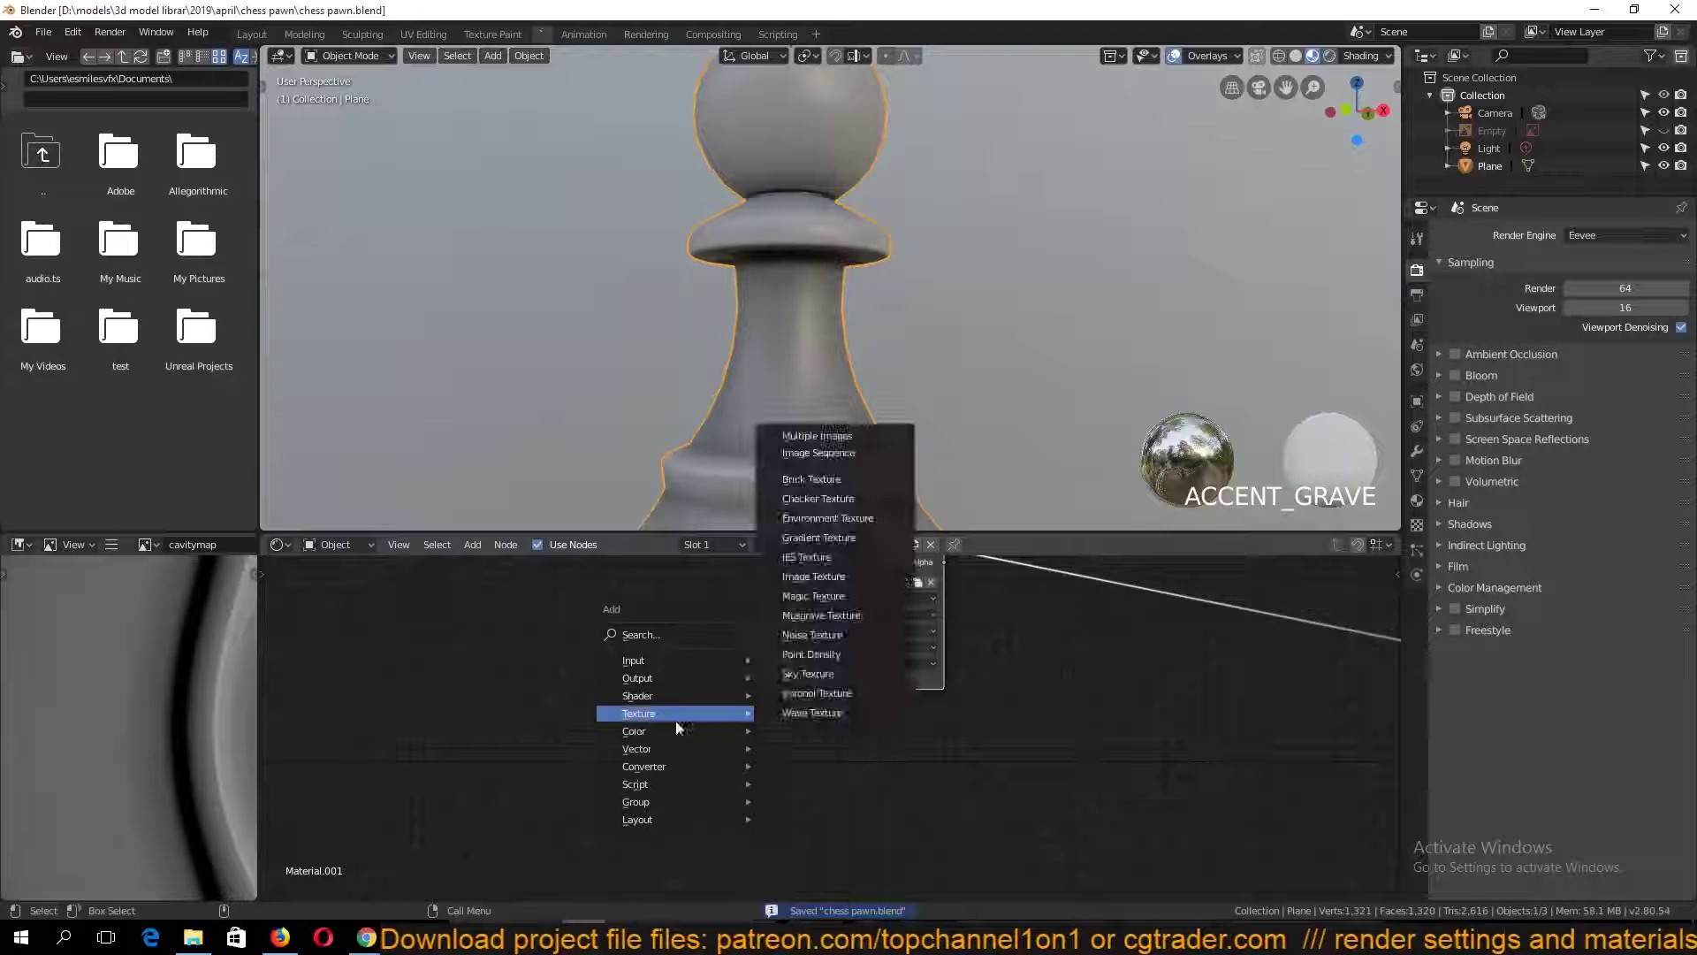
{"action": "left_click", "coordinate": [849, 572]}
{"action": "left_click", "coordinate": [872, 816]}
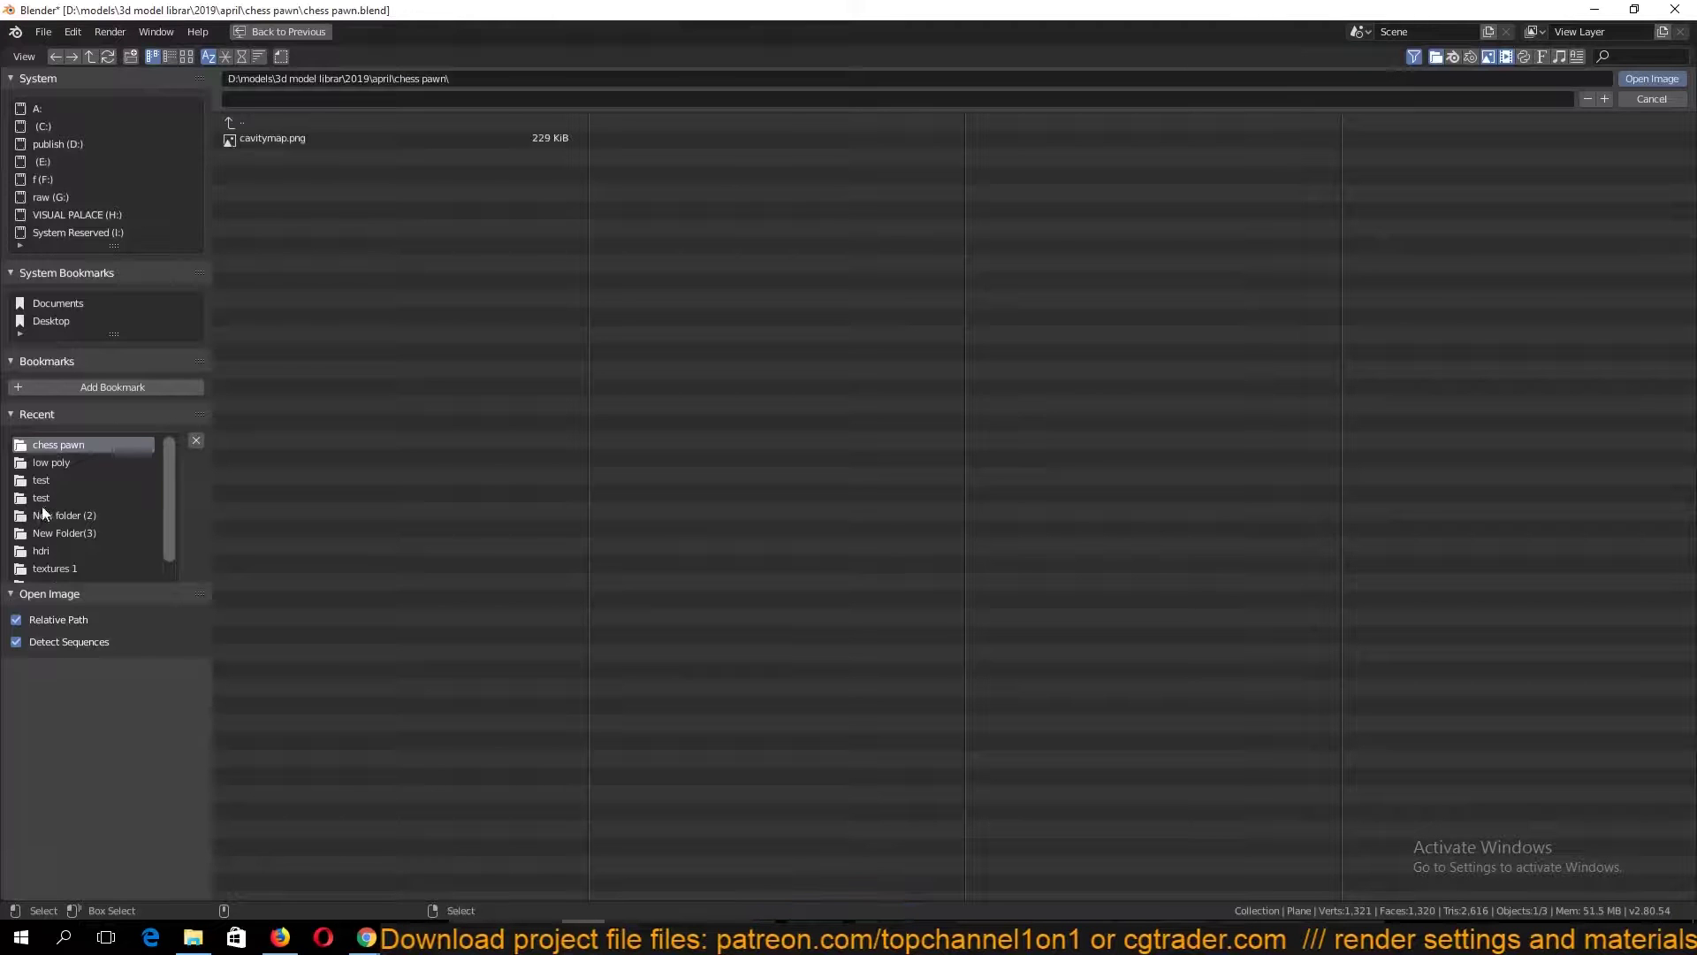
Browse the textures 1 and new textures folders for a suitable wood texture
{"action": "scroll", "coordinate": [46, 530], "scroll_direction": "down", "scroll_amount": 2}
{"action": "left_click", "coordinate": [51, 534]}
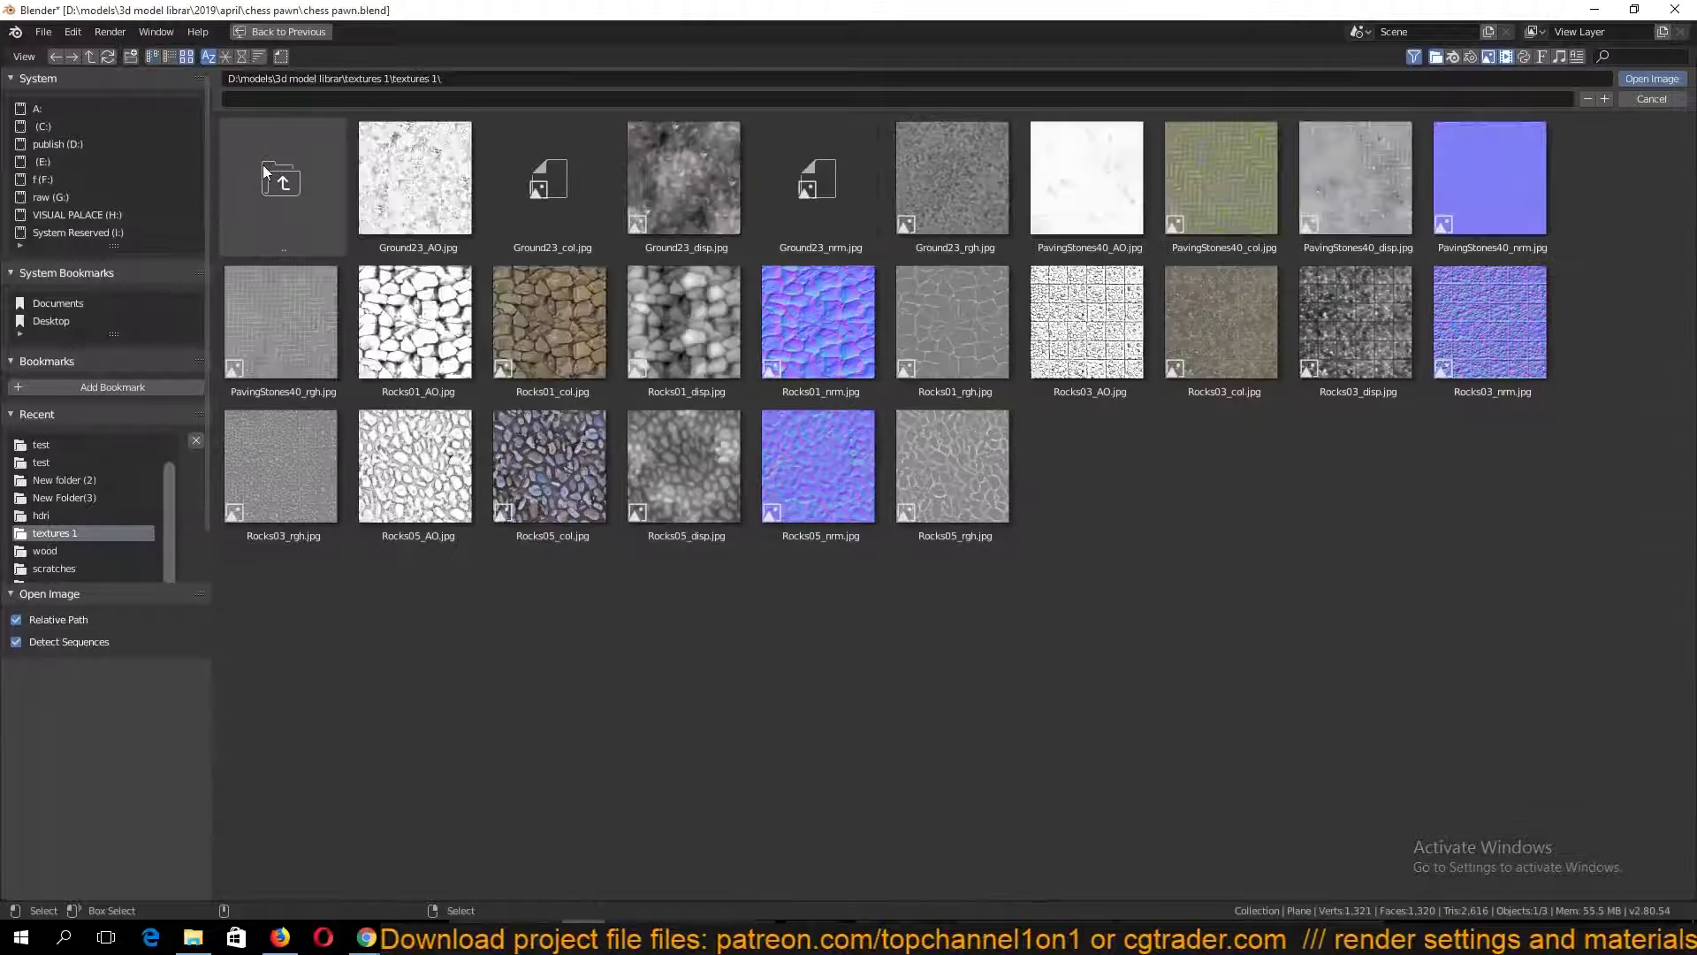
{"action": "double_click", "coordinate": [264, 166]}
{"action": "left_click", "coordinate": [1182, 229]}
{"action": "key", "text": "BackSpace"}
{"action": "left_click", "coordinate": [908, 219]}
{"action": "scroll", "coordinate": [894, 590], "scroll_direction": "down", "scroll_amount": 3}
{"action": "scroll", "coordinate": [895, 591], "scroll_direction": "down", "scroll_amount": 5}
{"action": "scroll", "coordinate": [894, 591], "scroll_direction": "up", "scroll_amount": 5}
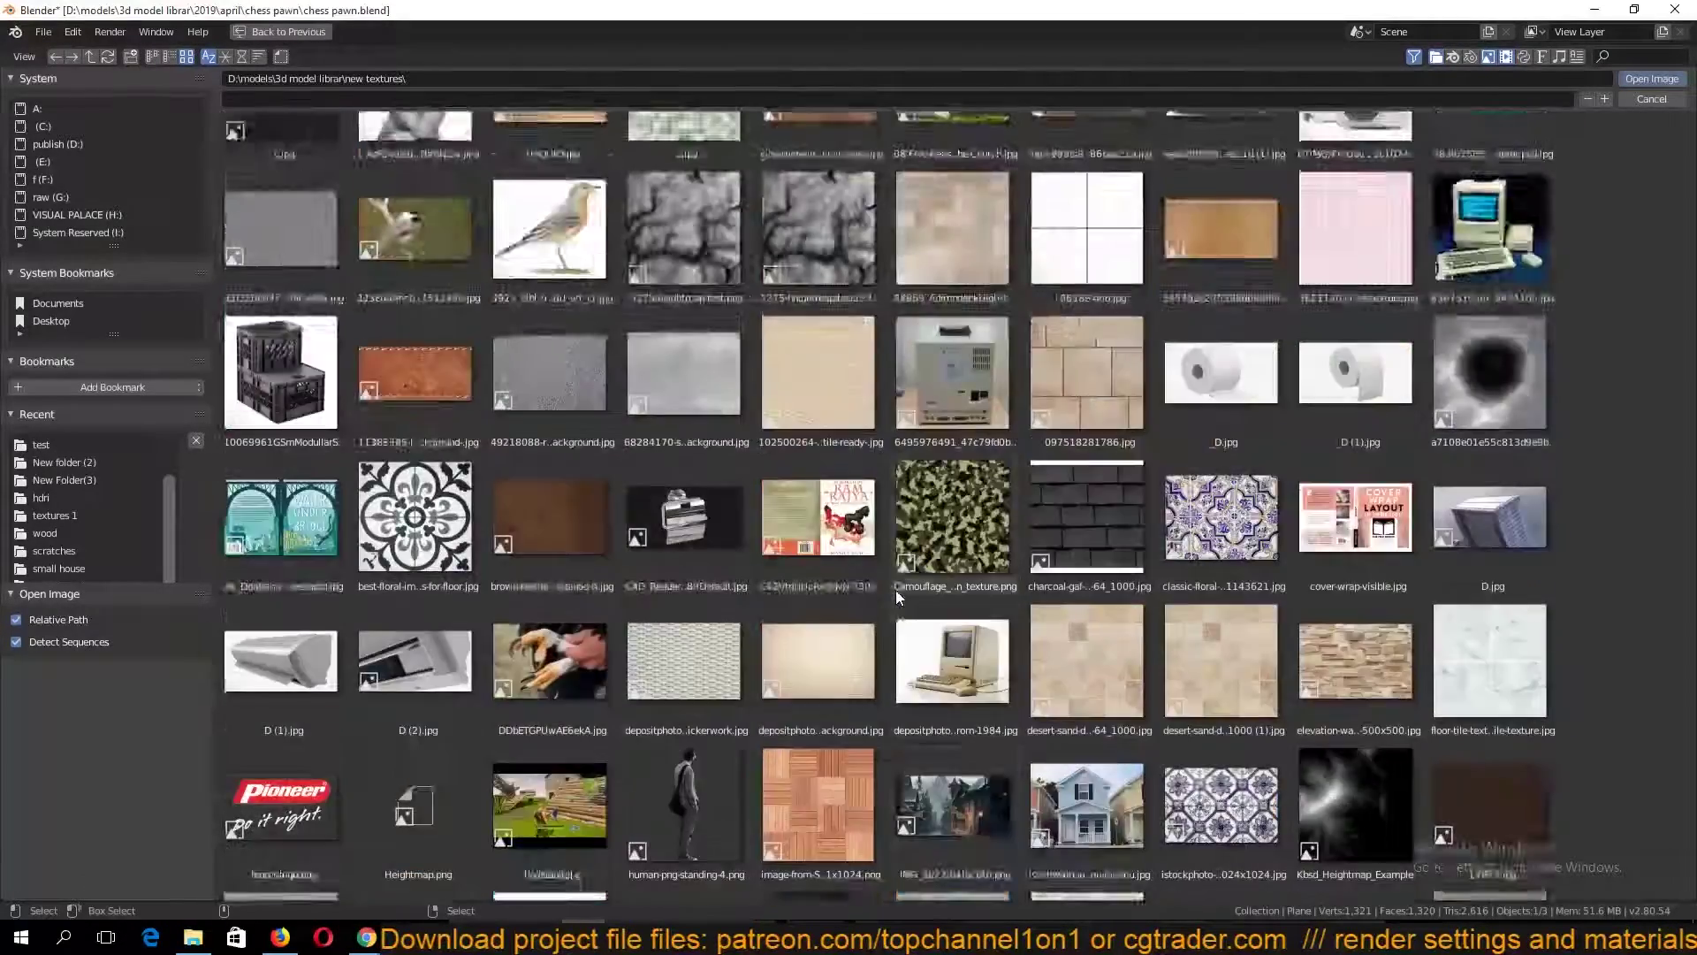
{"action": "scroll", "coordinate": [895, 590], "scroll_direction": "up", "scroll_amount": 3}
{"action": "scroll", "coordinate": [997, 527], "scroll_direction": "down", "scroll_amount": 5}
{"action": "scroll", "coordinate": [997, 527], "scroll_direction": "up", "scroll_amount": 5}
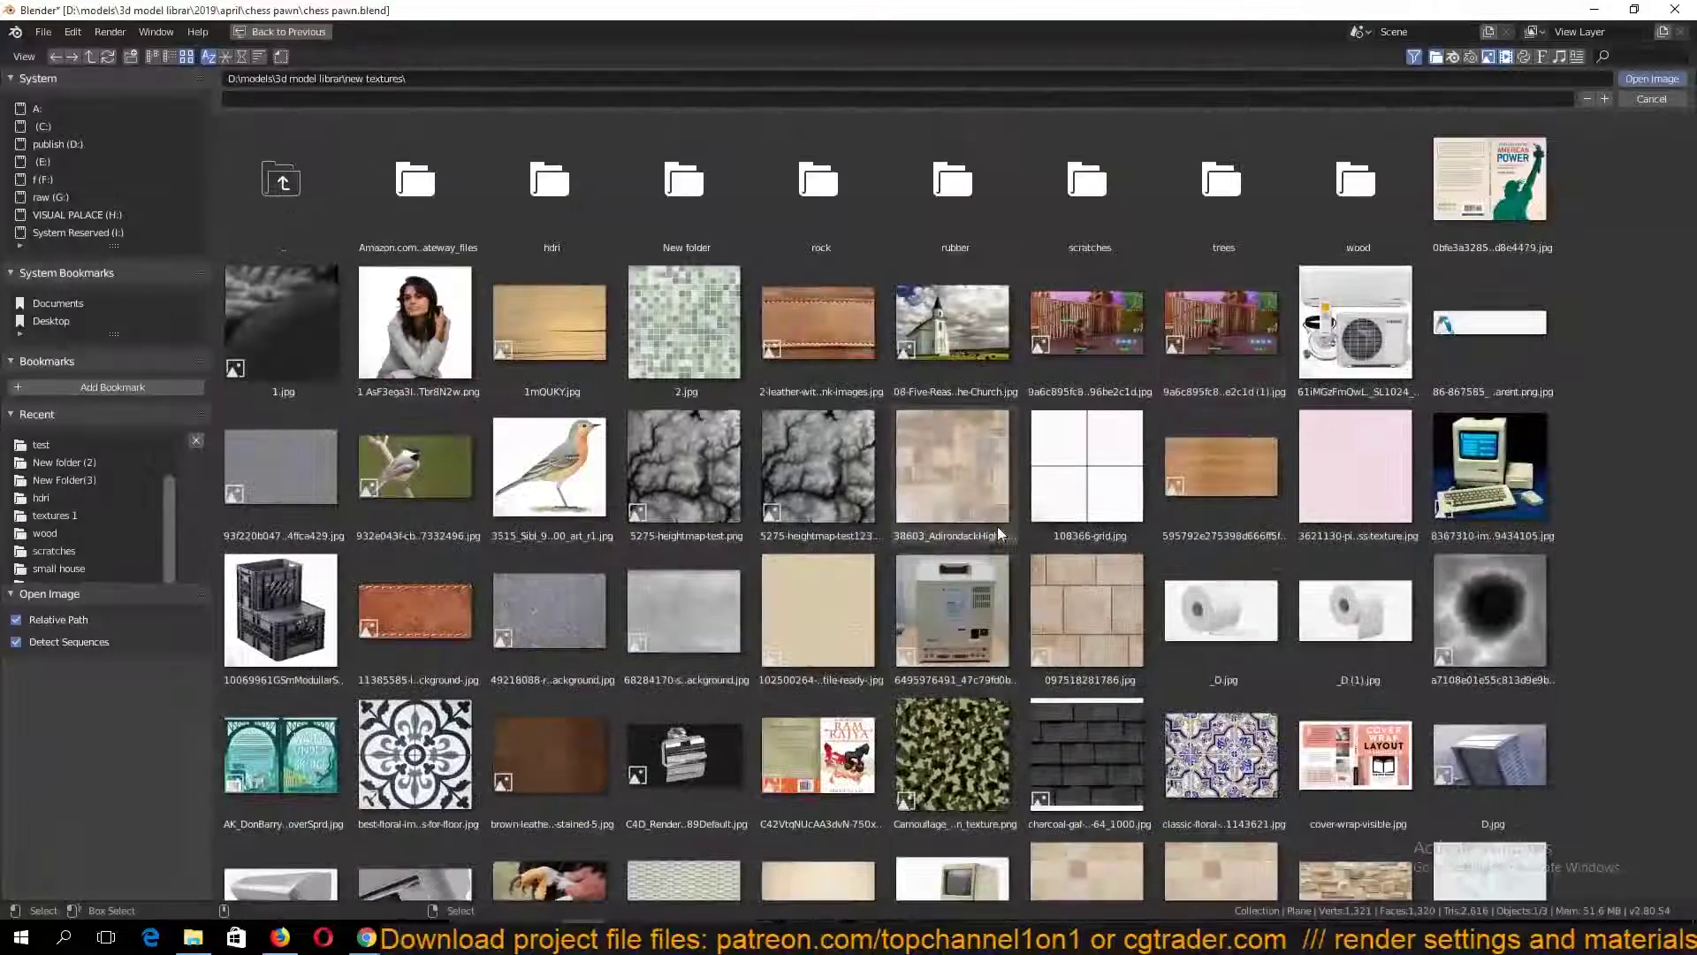
Load Seamless-Wood-Textures-Vol-1-Medialoot.jpg from the wood folder and preview it on the pawn
{"action": "left_click", "coordinate": [1295, 224]}
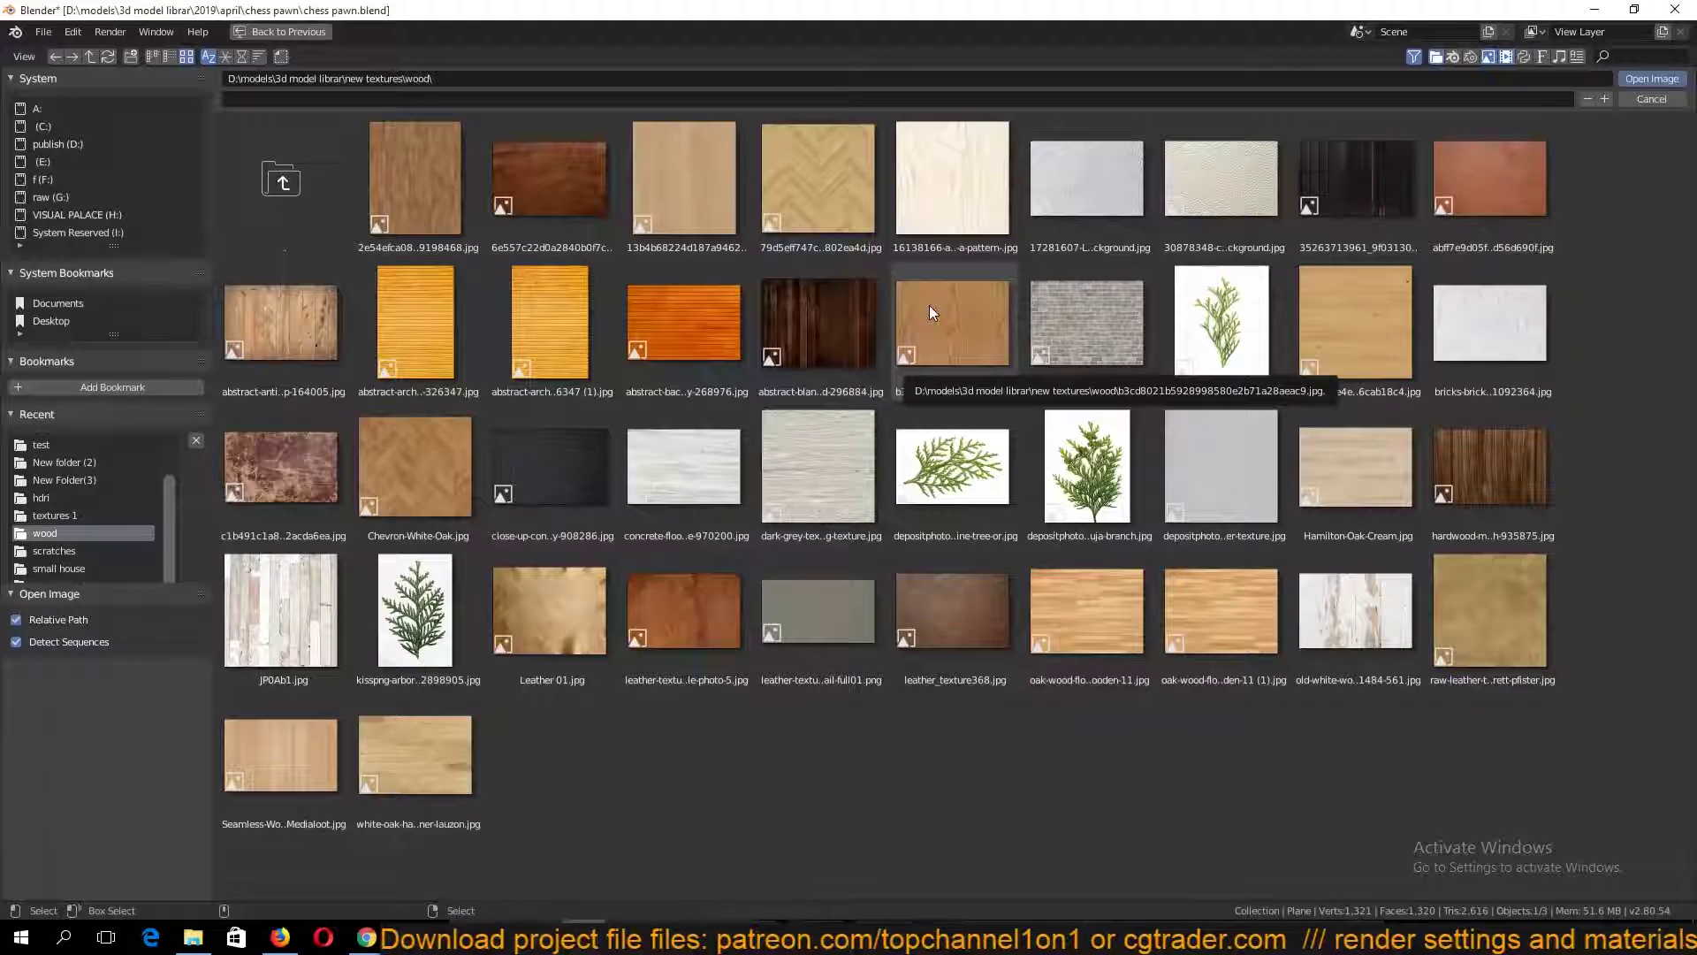
{"action": "double_click", "coordinate": [322, 774]}
{"action": "left_click", "coordinate": [829, 772], "text": "ctrl+shift"}
{"action": "middle_click_drag", "start_coordinate": [833, 378], "coordinate": [825, 444]}
{"action": "scroll", "coordinate": [825, 444], "scroll_direction": "down", "scroll_amount": 3}
Duplicate the wood image node, load bd54e1ee4e9c0076c2e1413d6cab18c4.jpg from the wood folder and preview it on the pawn
{"action": "left_click_drag", "start_coordinate": [824, 772], "coordinate": [876, 745]}
{"action": "left_click", "coordinate": [818, 747]}
{"action": "key", "text": "shift+d"}
{"action": "left_click", "coordinate": [519, 680]}
{"action": "left_click", "coordinate": [611, 720]}
{"action": "left_click", "coordinate": [186, 57]}
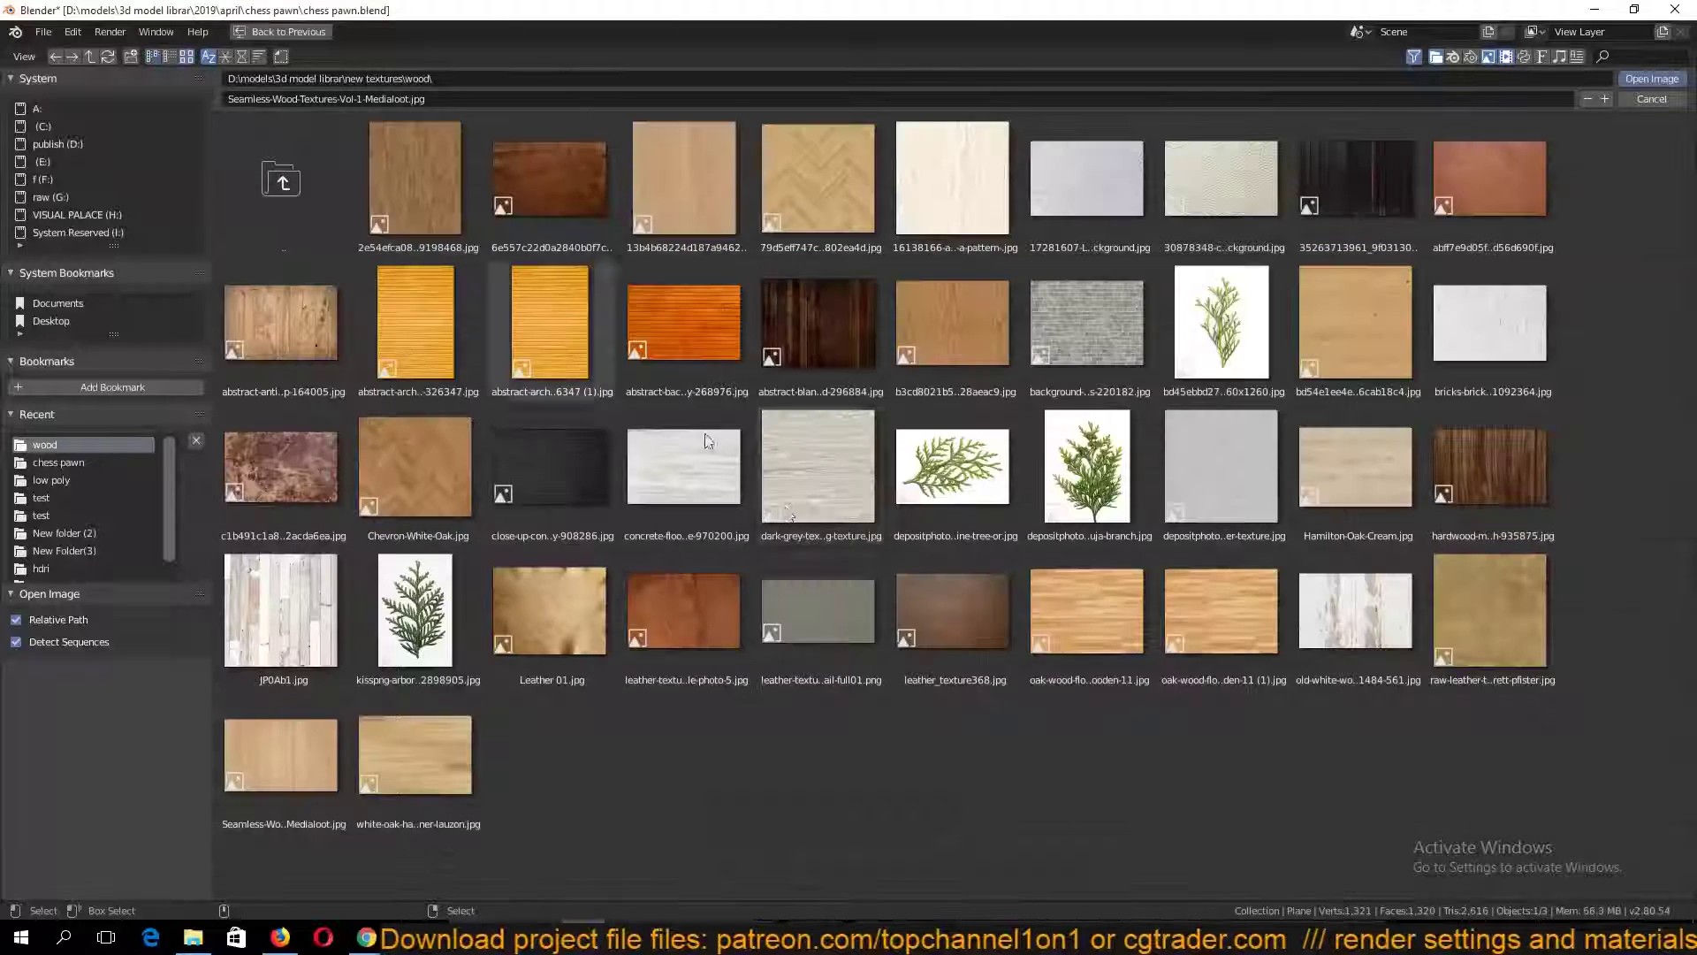
{"action": "double_click", "coordinate": [1332, 364]}
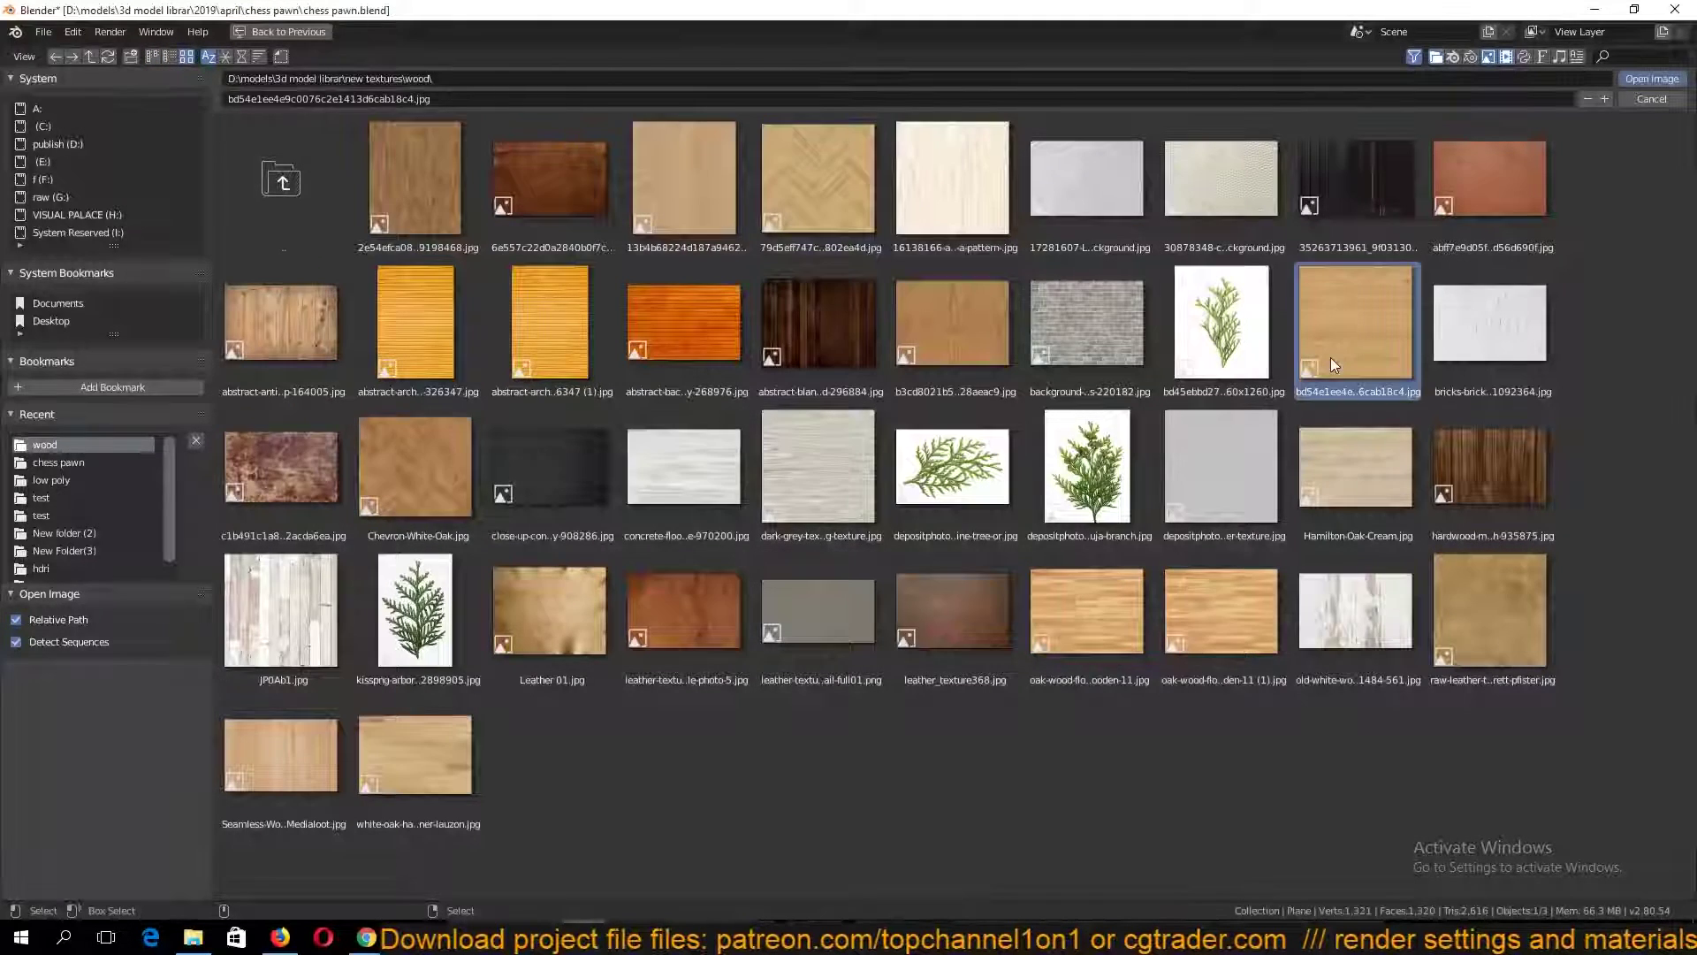
{"action": "key", "text": "grave"}
Make another copy of the image node, load scratches-mask.jpg from the scratches folder and preview it on the pawn
{"action": "key", "text": "shift+a"}
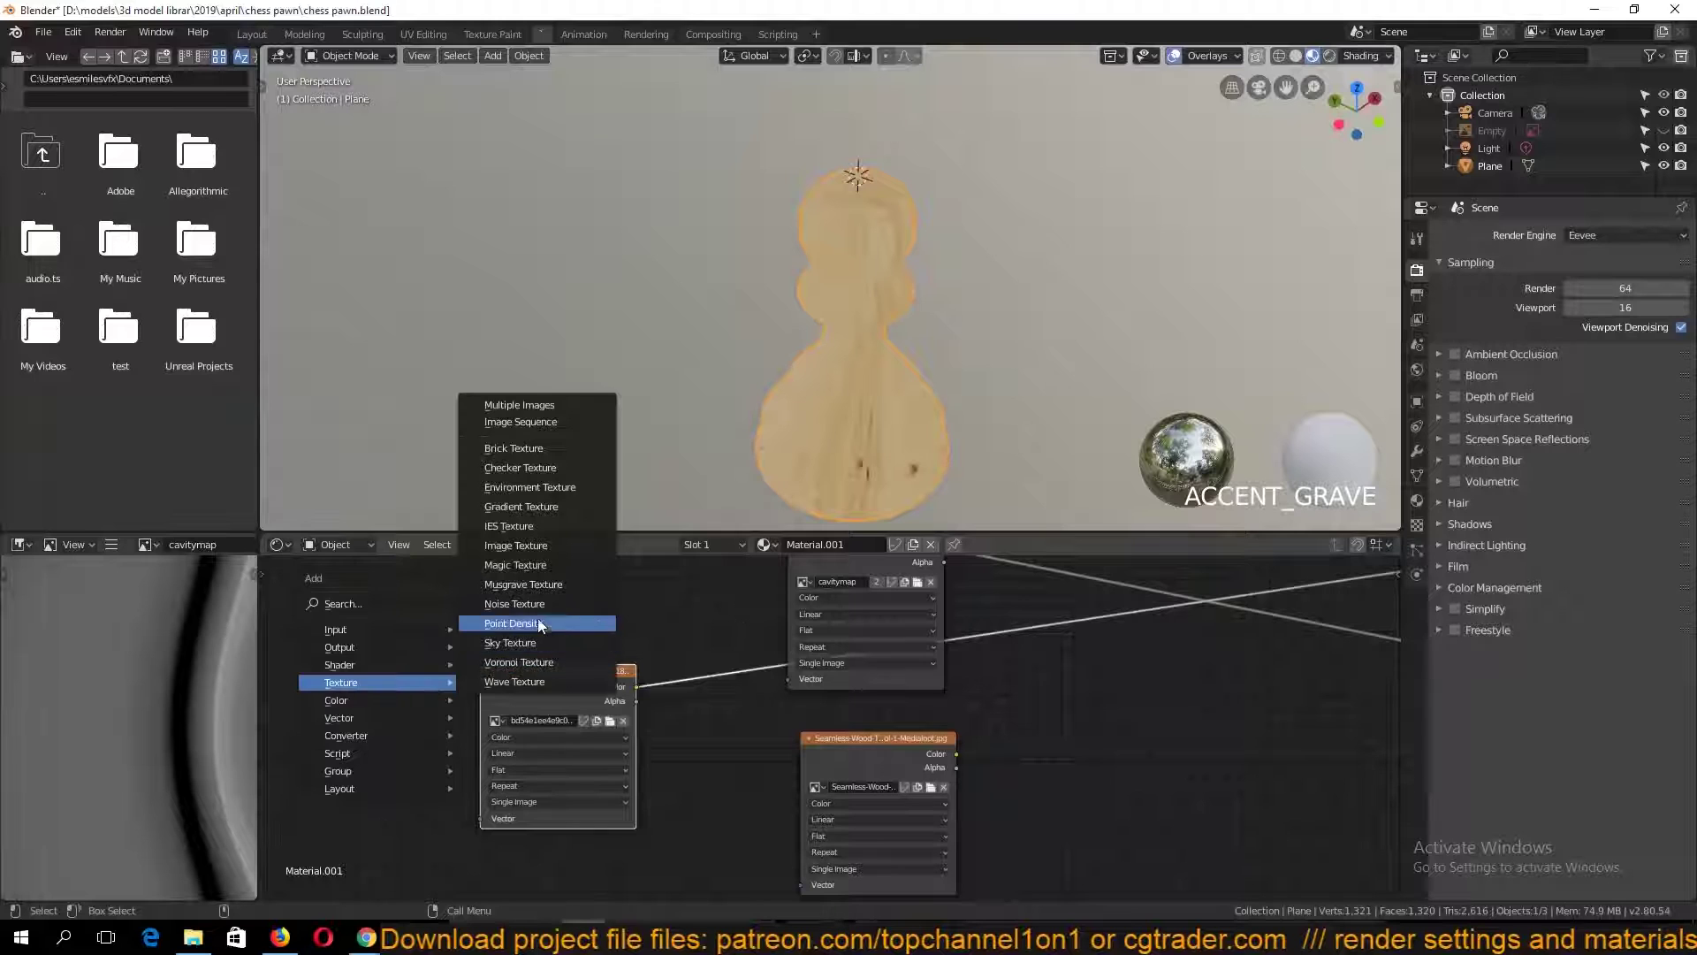
{"action": "left_click", "coordinate": [560, 696]}
{"action": "key", "text": "shift+d"}
{"action": "left_click", "coordinate": [373, 658]}
{"action": "left_click", "coordinate": [403, 655]}
{"action": "left_click", "coordinate": [186, 57]}
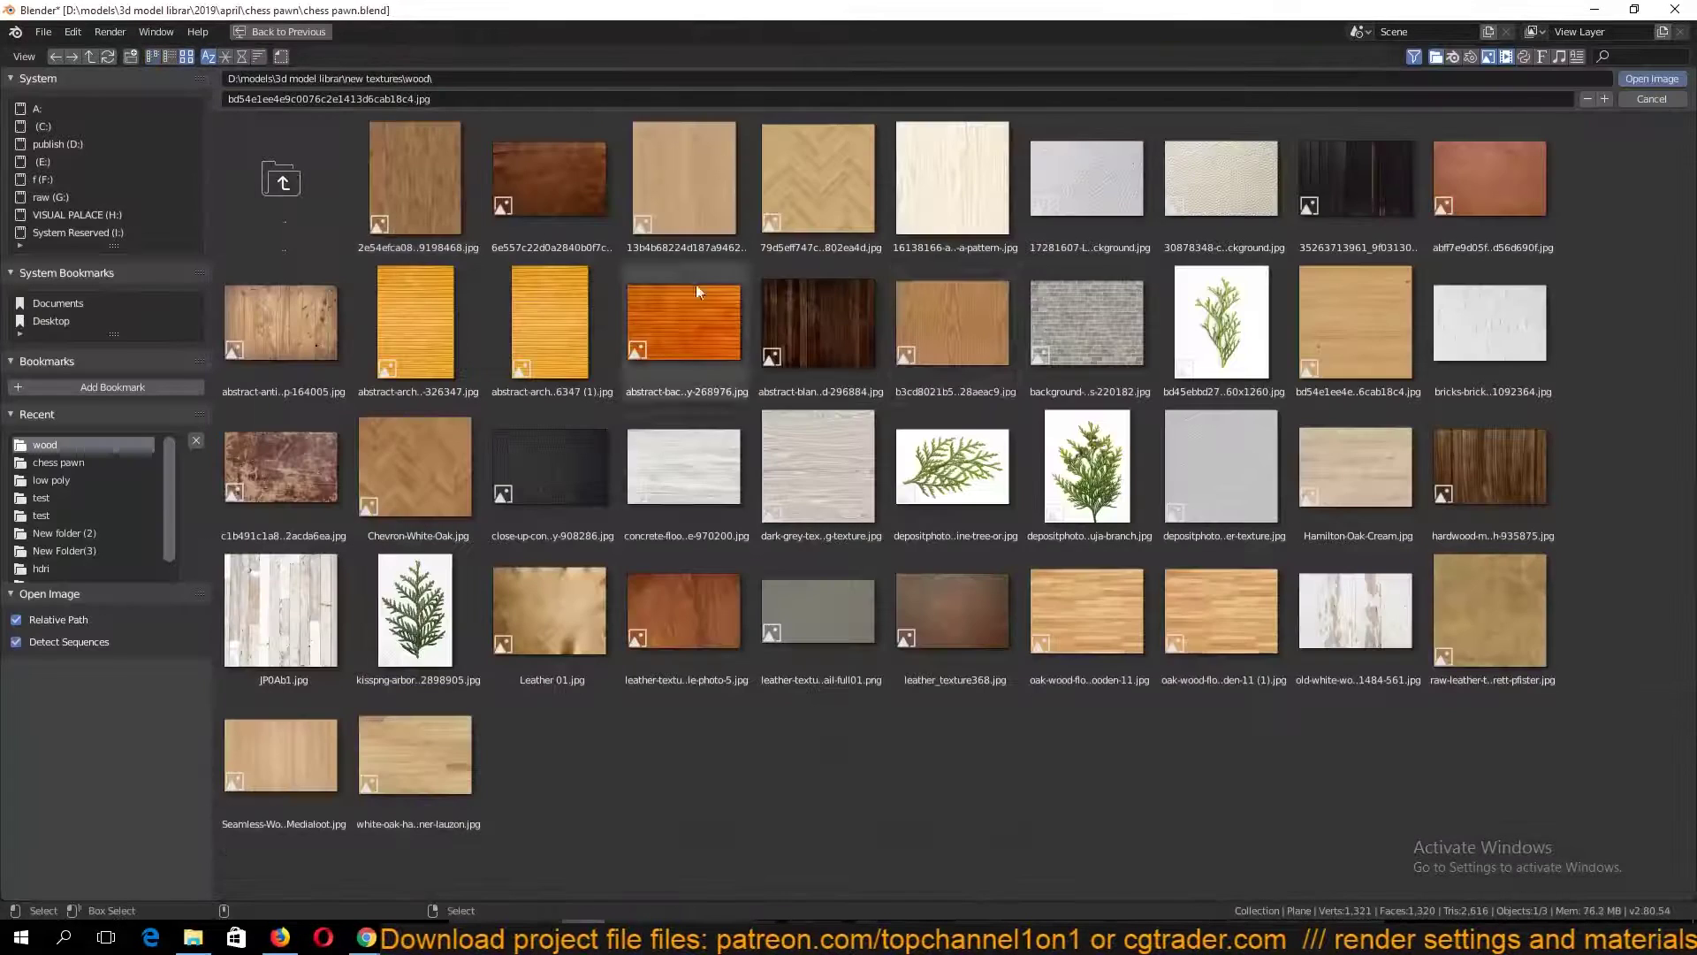
{"action": "left_click", "coordinate": [284, 184]}
{"action": "left_click", "coordinate": [1087, 181]}
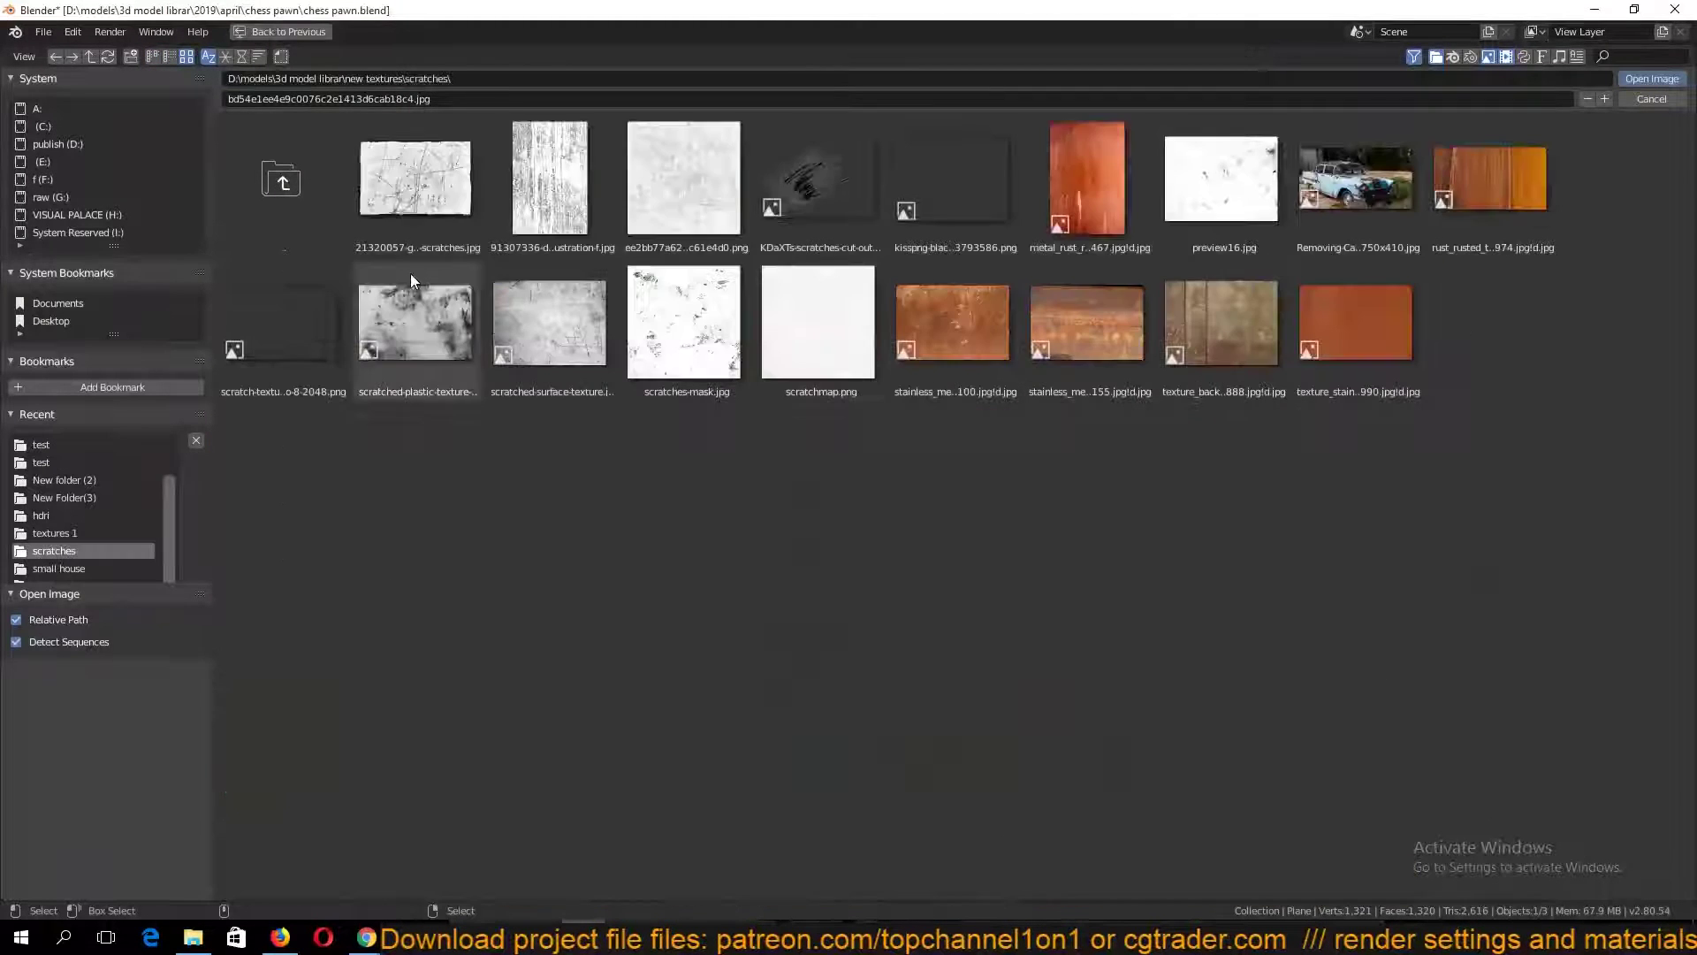
{"action": "double_click", "coordinate": [672, 317]}
{"action": "left_click", "coordinate": [379, 633], "text": "ctrl+shift"}
{"action": "key", "text": "grave"}
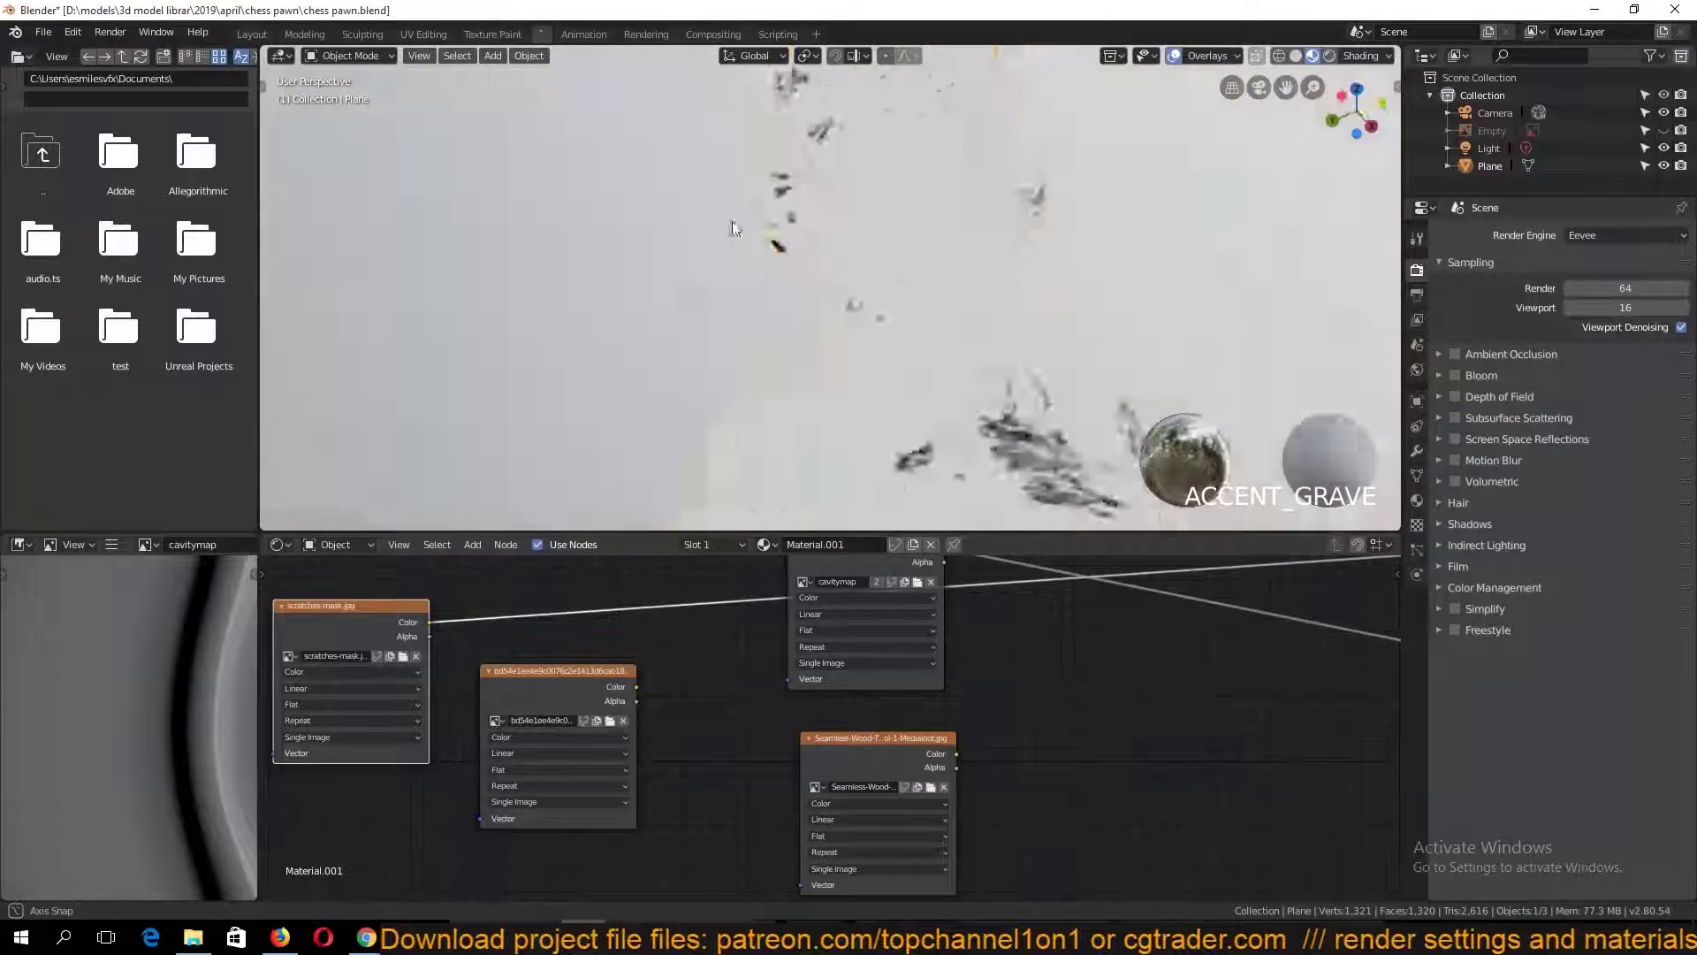
Add Texture Coordinate and Mapping nodes to the scratches-mask image texture
{"action": "scroll", "coordinate": [736, 228], "scroll_direction": "down", "scroll_amount": 6}
{"action": "middle_click_drag", "start_coordinate": [568, 711], "coordinate": [908, 738]}
{"action": "scroll", "coordinate": [798, 413], "scroll_direction": "up", "scroll_amount": 3}
{"action": "middle_click_drag", "start_coordinate": [848, 495], "coordinate": [666, 501]}
{"action": "left_click", "coordinate": [677, 635], "text": "ctrl+shift"}
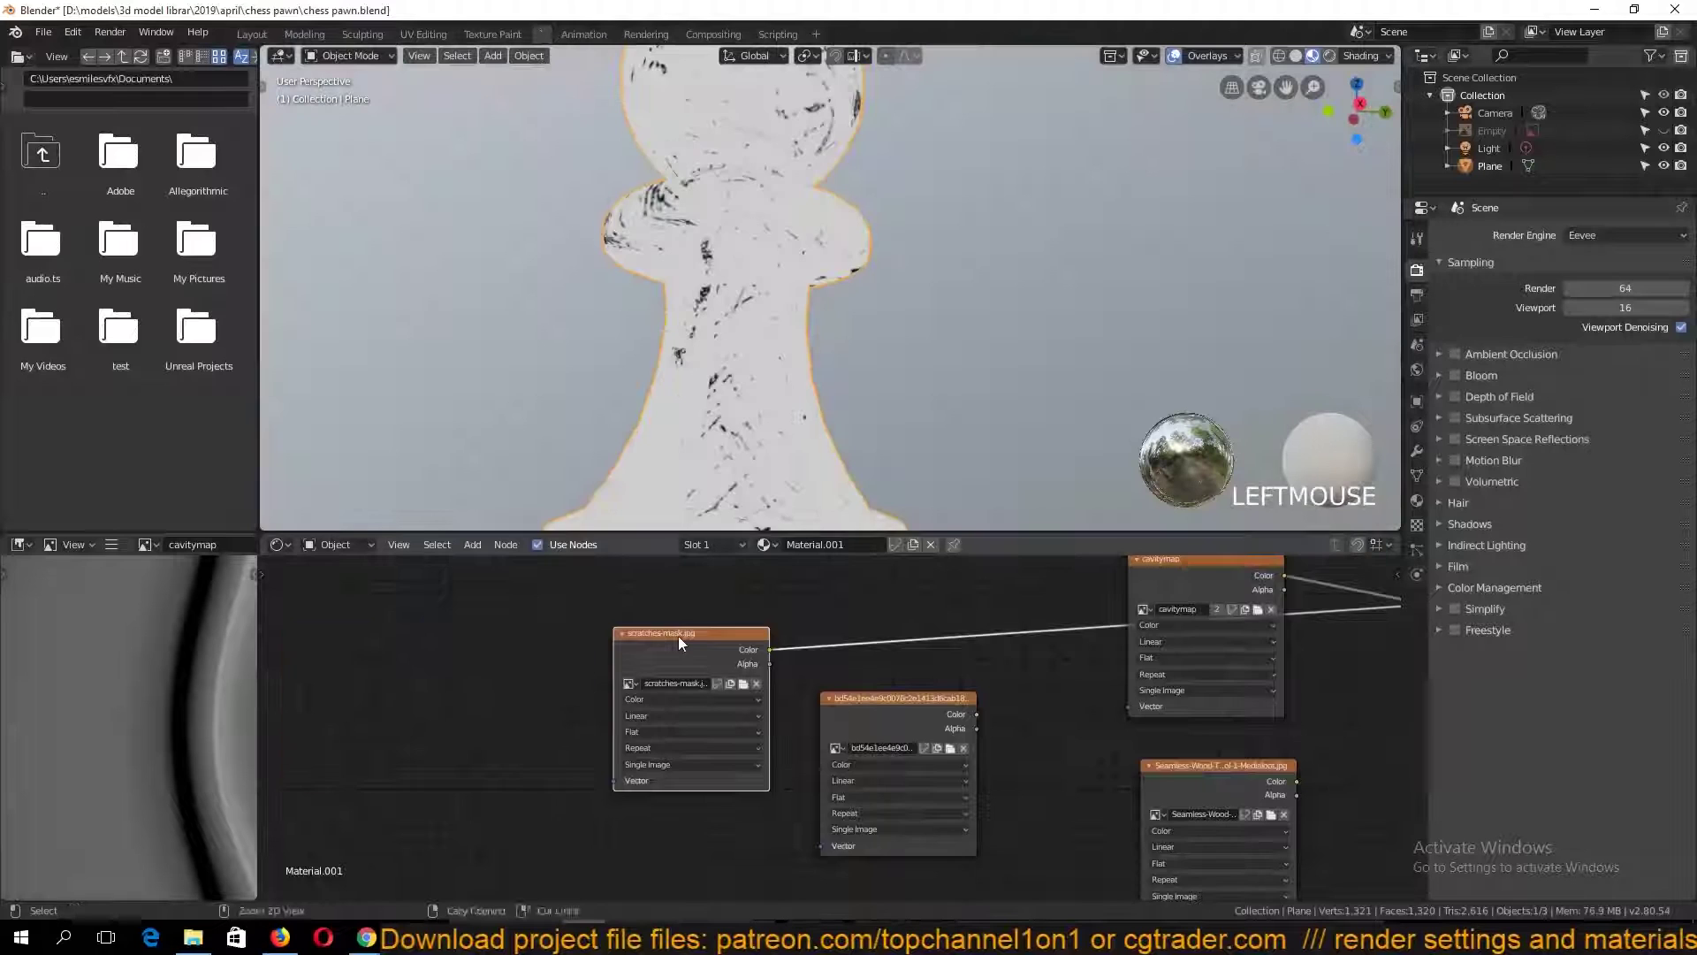
{"action": "key", "text": "ctrl+t"}
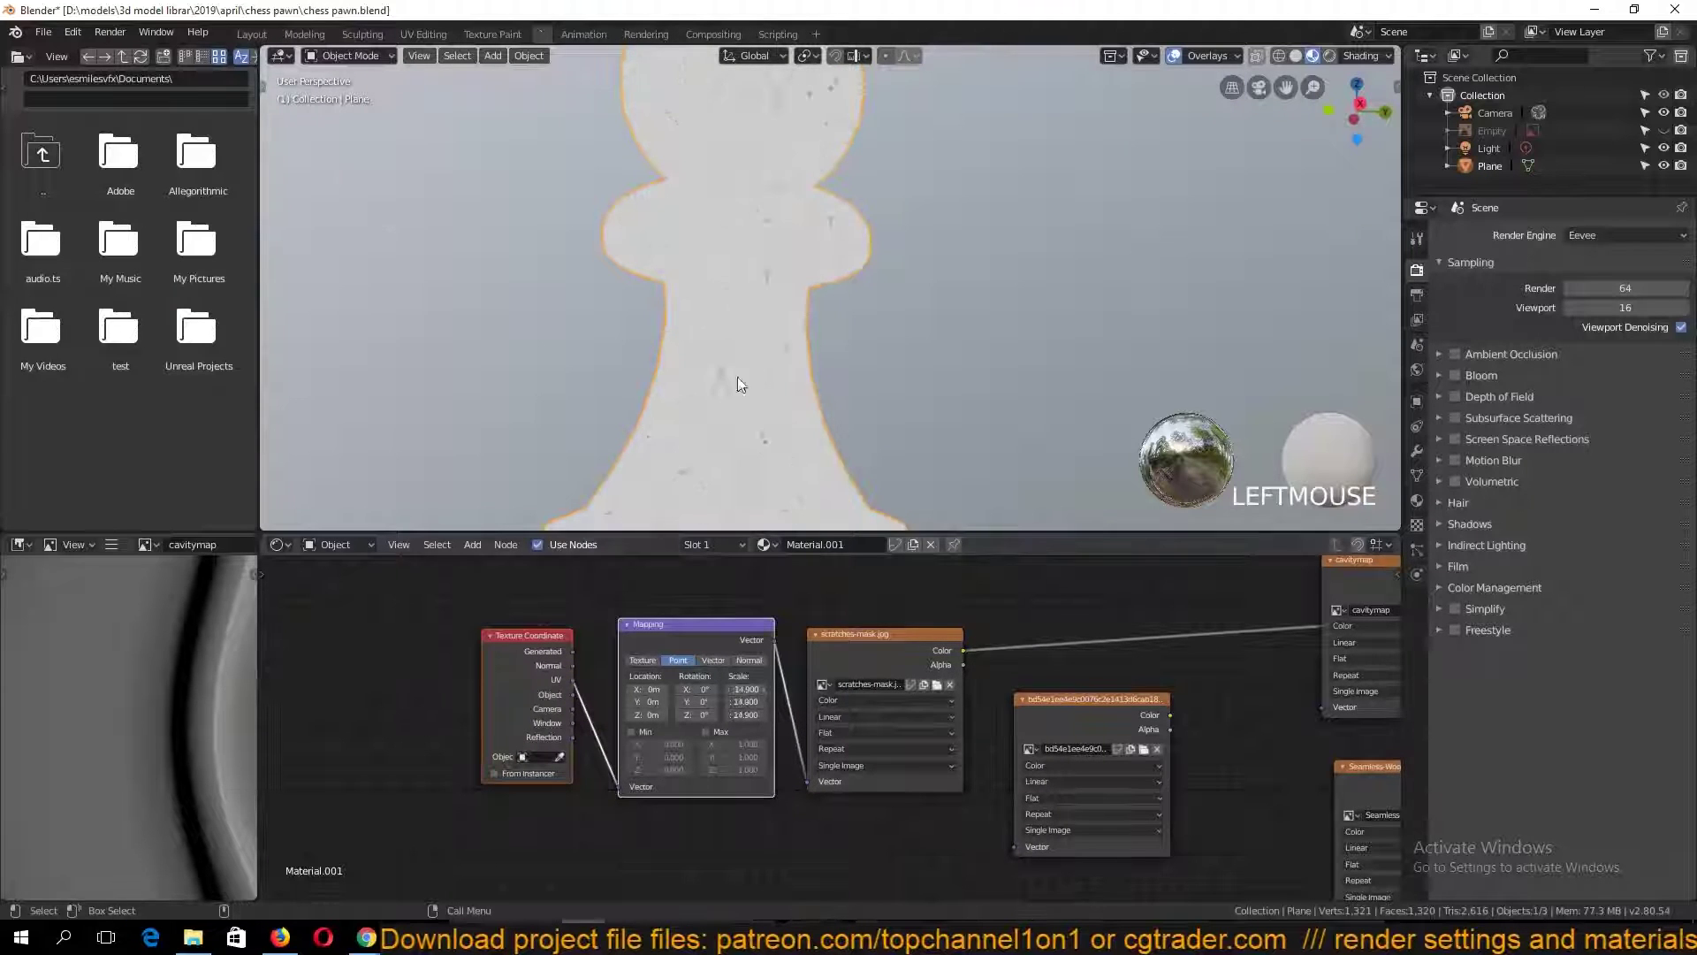
Set the scratches-mask Mapping scale to 24.3 on all three axes and check the scratch density on the pawn
{"action": "scroll", "coordinate": [740, 385], "scroll_direction": "up", "scroll_amount": 4}
{"action": "key", "text": "grave"}
{"action": "middle_click_drag", "start_coordinate": [741, 384], "coordinate": [693, 463]}
{"action": "scroll", "coordinate": [826, 479], "scroll_direction": "up", "scroll_amount": 3}
{"action": "scroll", "coordinate": [826, 479], "scroll_direction": "down", "scroll_amount": 5}
{"action": "mouse_move", "coordinate": [745, 690]}
{"action": "left_mouse_down"}
{"action": "mouse_move", "coordinate": [796, 715]}
{"action": "mouse_move", "coordinate": [751, 690]}
{"action": "left_mouse_up"}
{"action": "key", "text": "grave"}
{"action": "middle_click_drag", "start_coordinate": [677, 387], "coordinate": [794, 301]}
{"action": "scroll", "coordinate": [800, 329], "scroll_direction": "up", "scroll_amount": 6}
{"action": "middle_click_drag", "start_coordinate": [855, 801], "coordinate": [692, 708]}
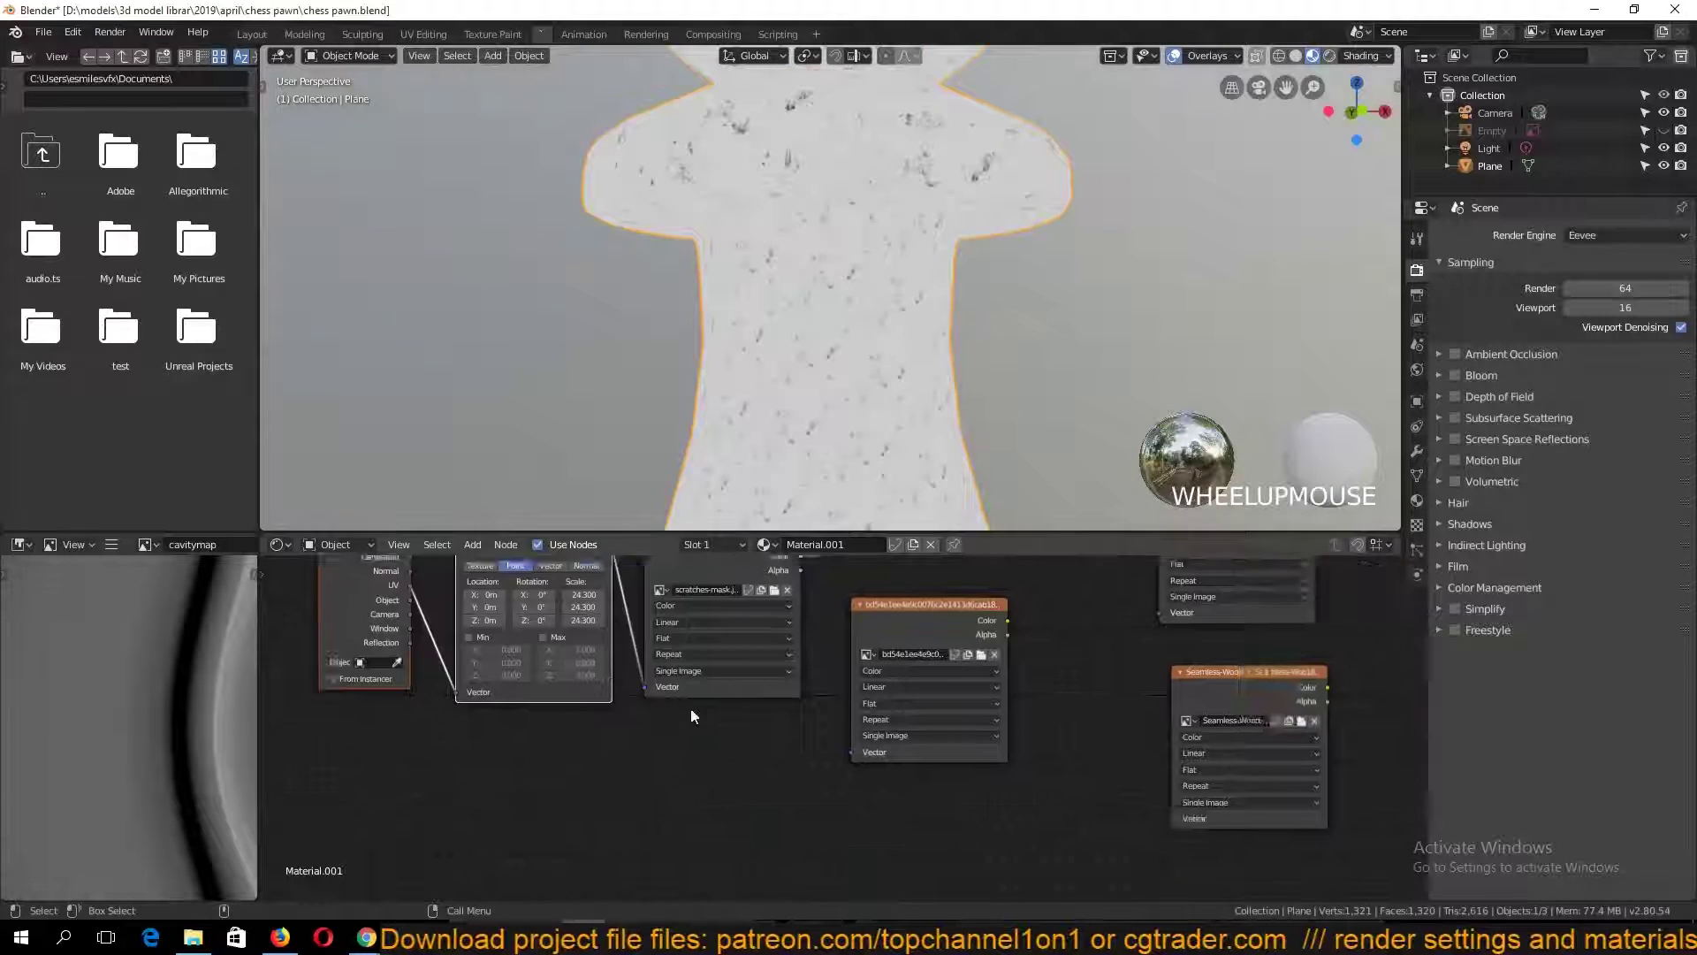
Duplicate the scratches-mask image node and load ee2bb77a62579941c157339c74719873dc61e4d0.png into the copy
{"action": "scroll", "coordinate": [691, 708], "scroll_direction": "down", "scroll_amount": 2}
{"action": "left_click", "coordinate": [747, 597]}
{"action": "left_click_drag", "start_coordinate": [872, 652], "coordinate": [991, 669]}
{"action": "left_click", "coordinate": [778, 590]}
{"action": "key", "text": "shift+d"}
{"action": "left_click", "coordinate": [767, 757]}
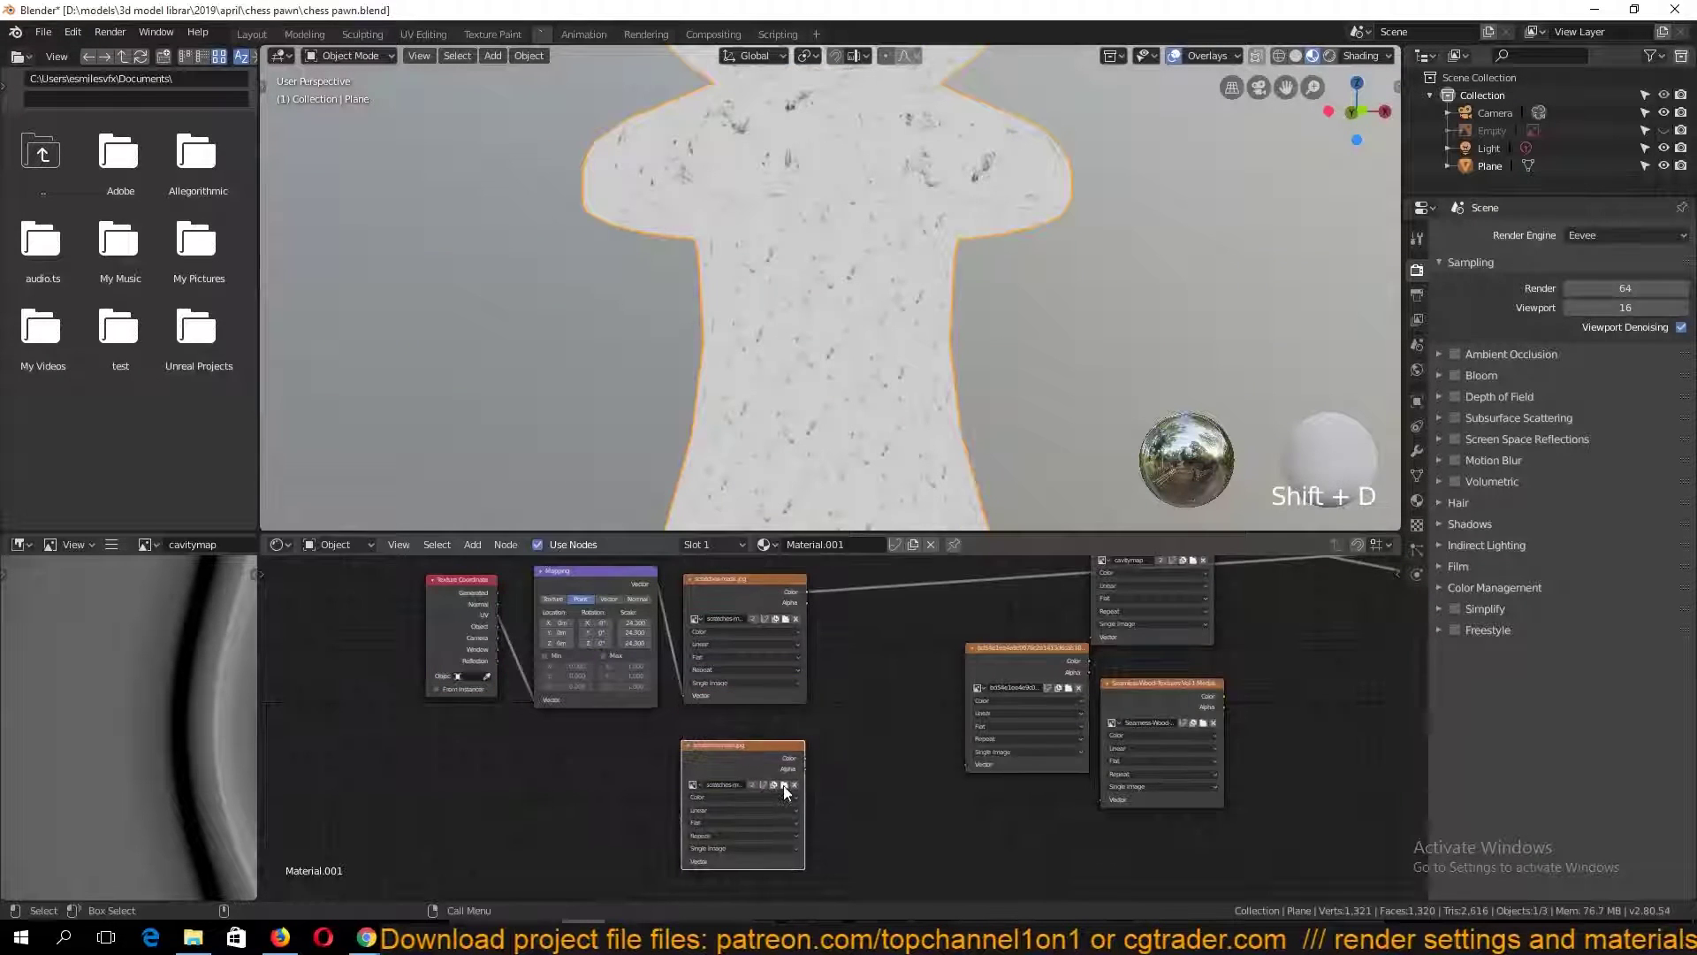
{"action": "left_click", "coordinate": [783, 785]}
{"action": "left_click", "coordinate": [191, 56]}
{"action": "left_click", "coordinate": [666, 203]}
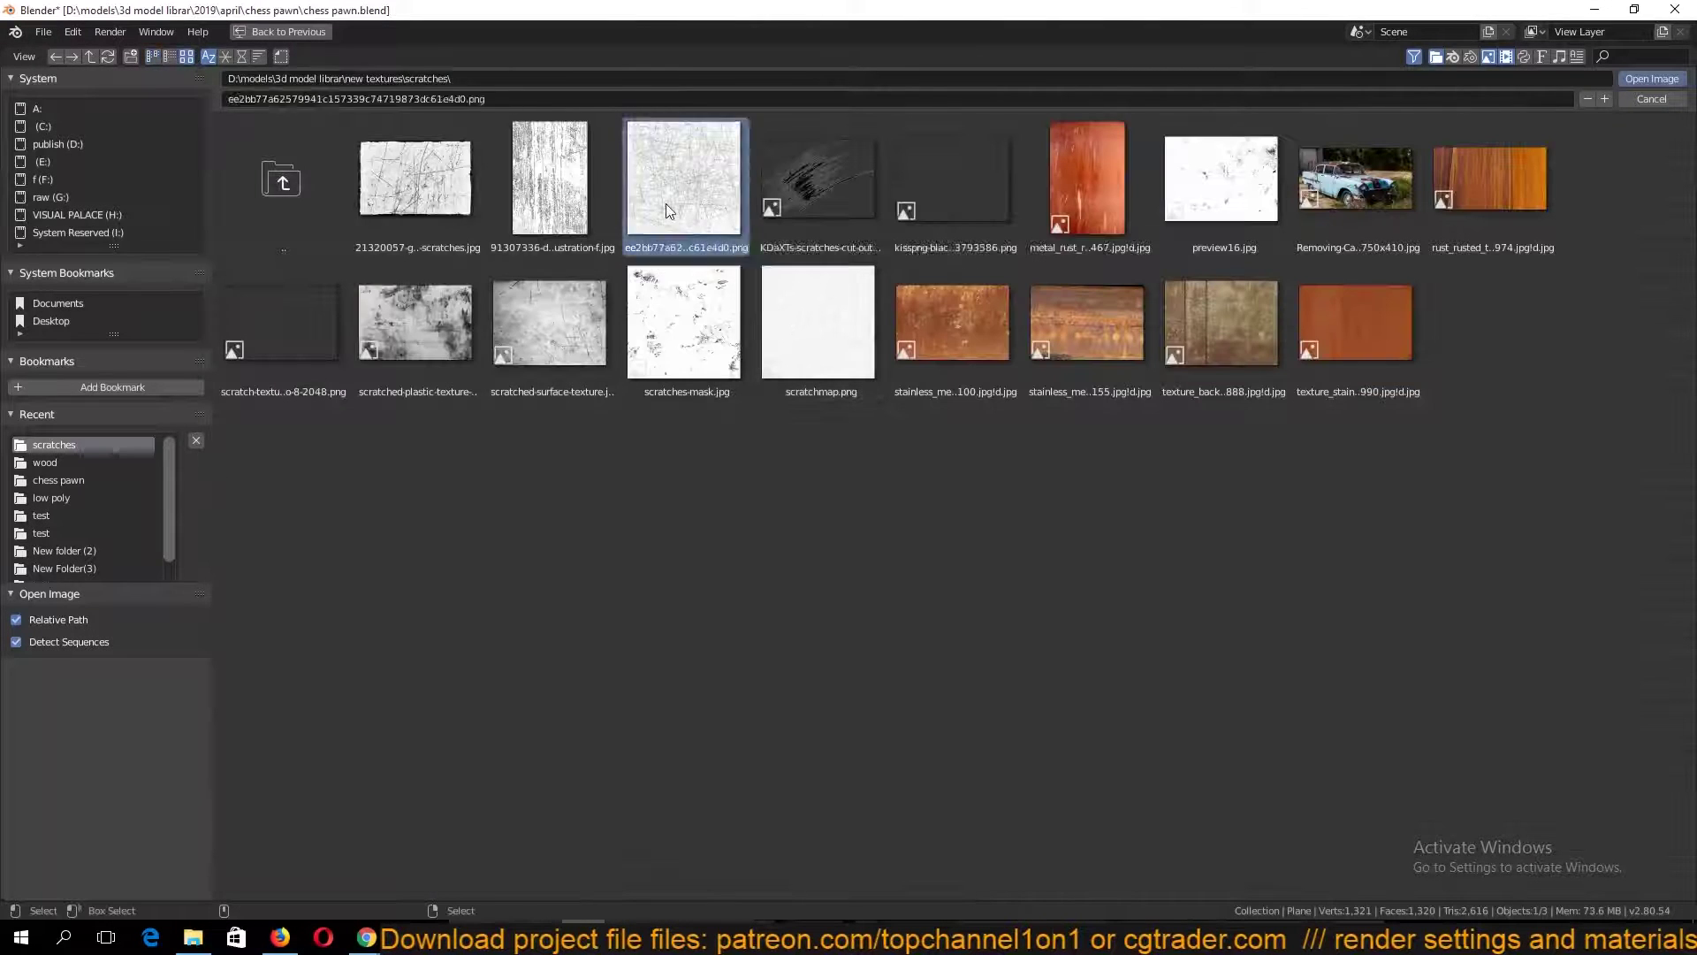
{"action": "double_click", "coordinate": [665, 203]}
Preview the second scratch texture, add Texture Coordinate and Mapping nodes to it and set its scale to 7.7
{"action": "left_click", "coordinate": [748, 749], "text": "ctrl+shift"}
{"action": "key", "text": "ctrl+t"}
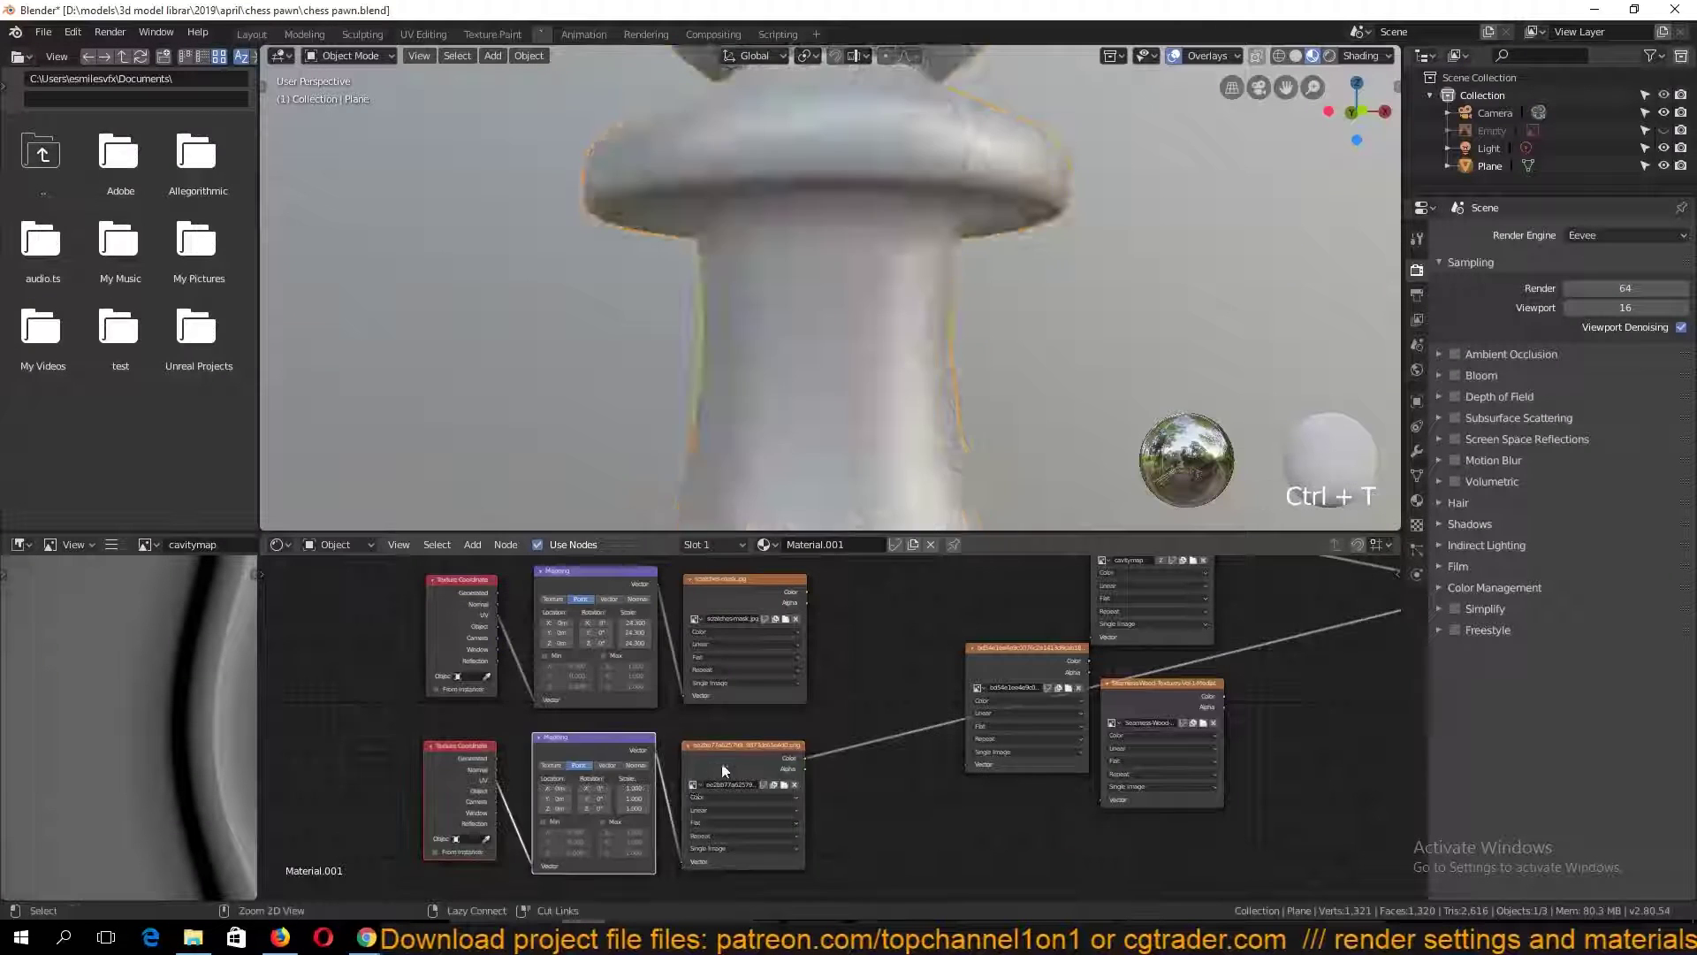
{"action": "left_click_drag", "start_coordinate": [792, 742], "coordinate": [853, 762]}
{"action": "key", "text": "grave"}
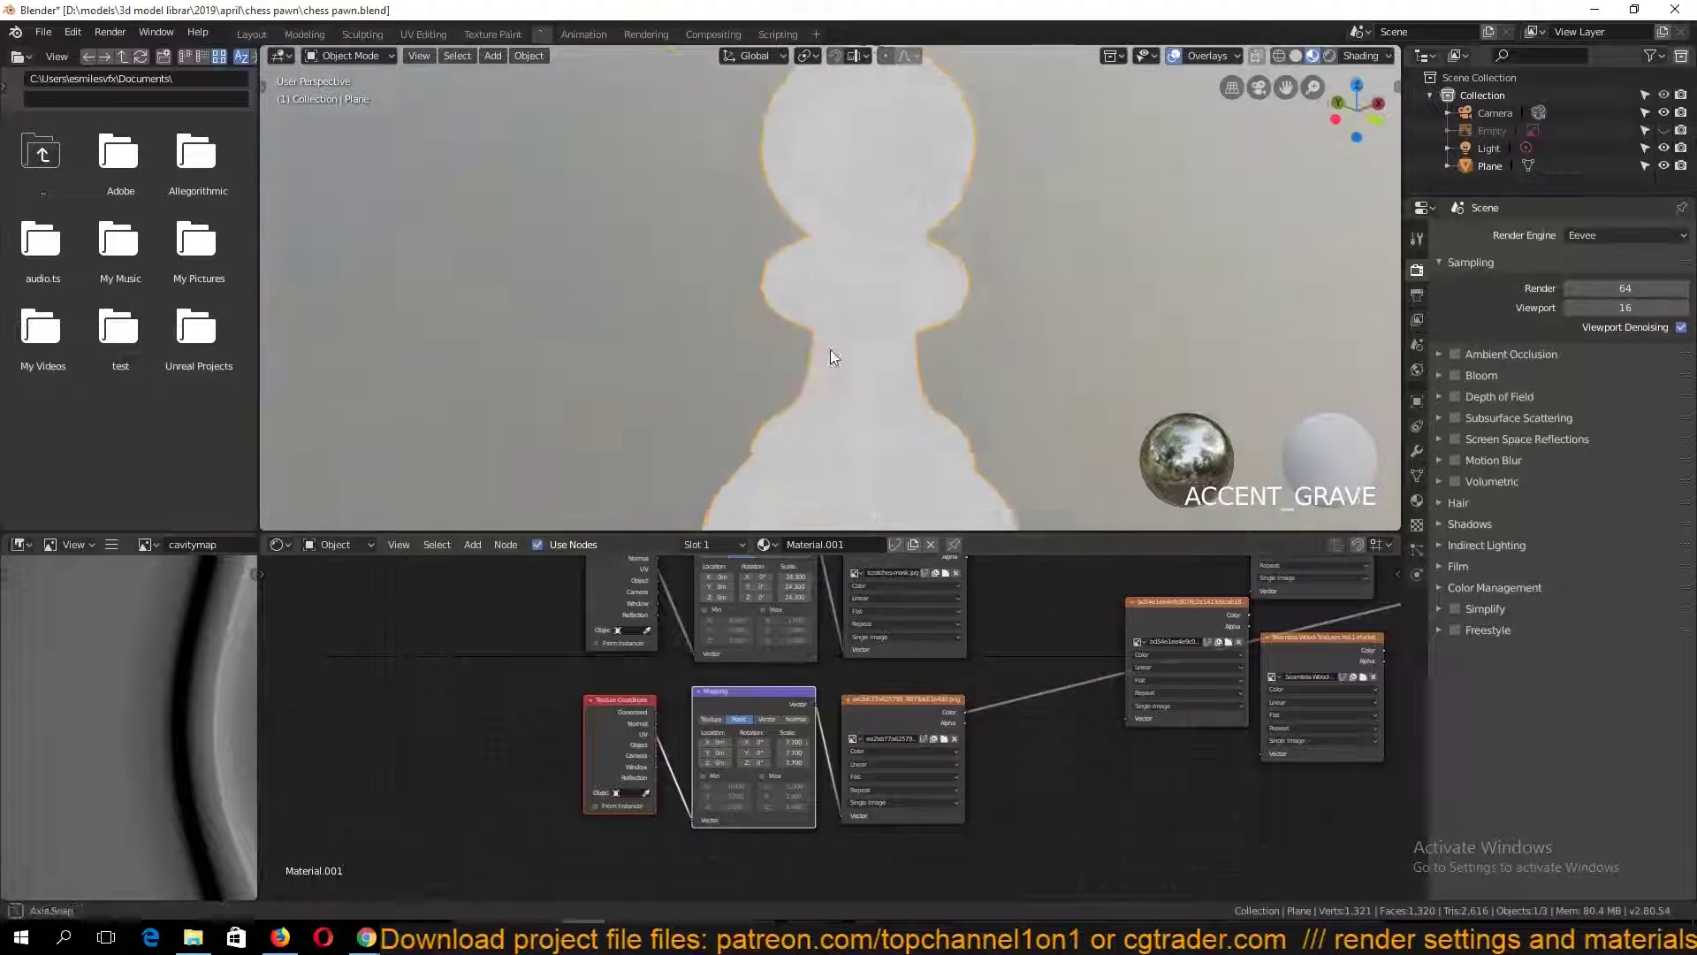
{"action": "middle_click_drag", "start_coordinate": [830, 348], "coordinate": [914, 397]}
{"action": "scroll", "coordinate": [902, 398], "scroll_direction": "up", "scroll_amount": 6}
Combine the two scratch textures with a Math node set to Subtract and preview the result on the pawn
{"action": "middle_click_drag", "start_coordinate": [900, 687], "coordinate": [741, 670]}
{"action": "left_click", "coordinate": [746, 596], "text": "ctrl+shift"}
{"action": "left_click_drag", "start_coordinate": [862, 639], "coordinate": [1211, 657]}
{"action": "key", "text": "shift+a"}
{"action": "mouse_move", "coordinate": [707, 698]}
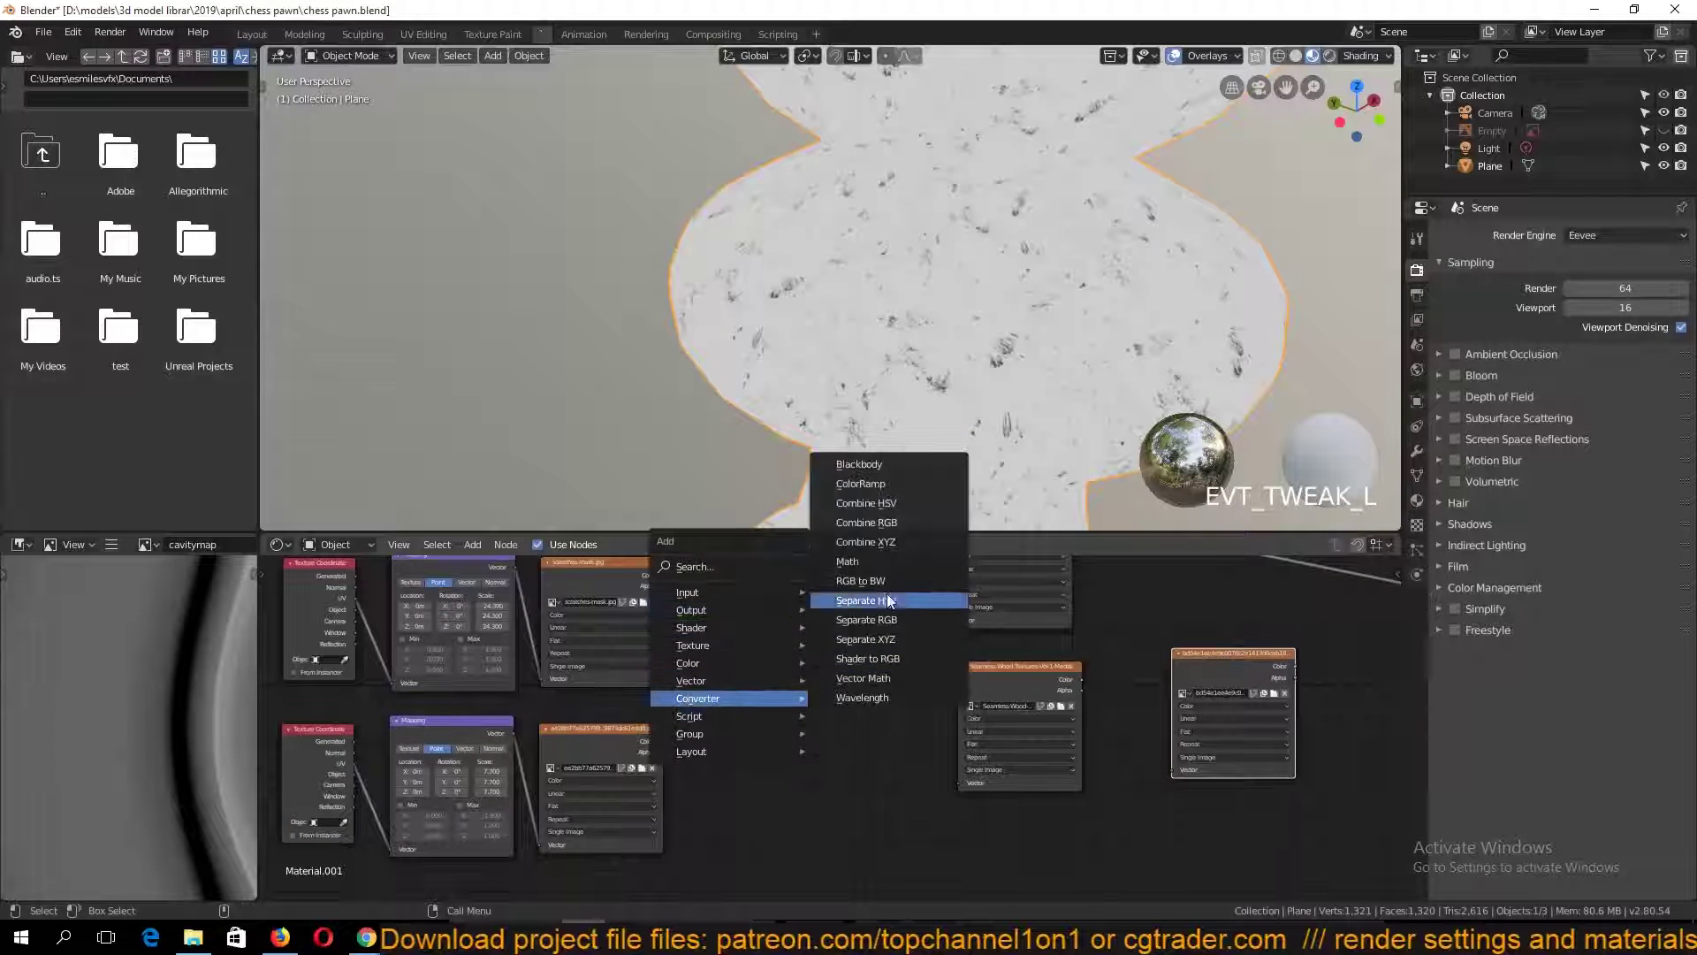
{"action": "left_click", "coordinate": [888, 592]}
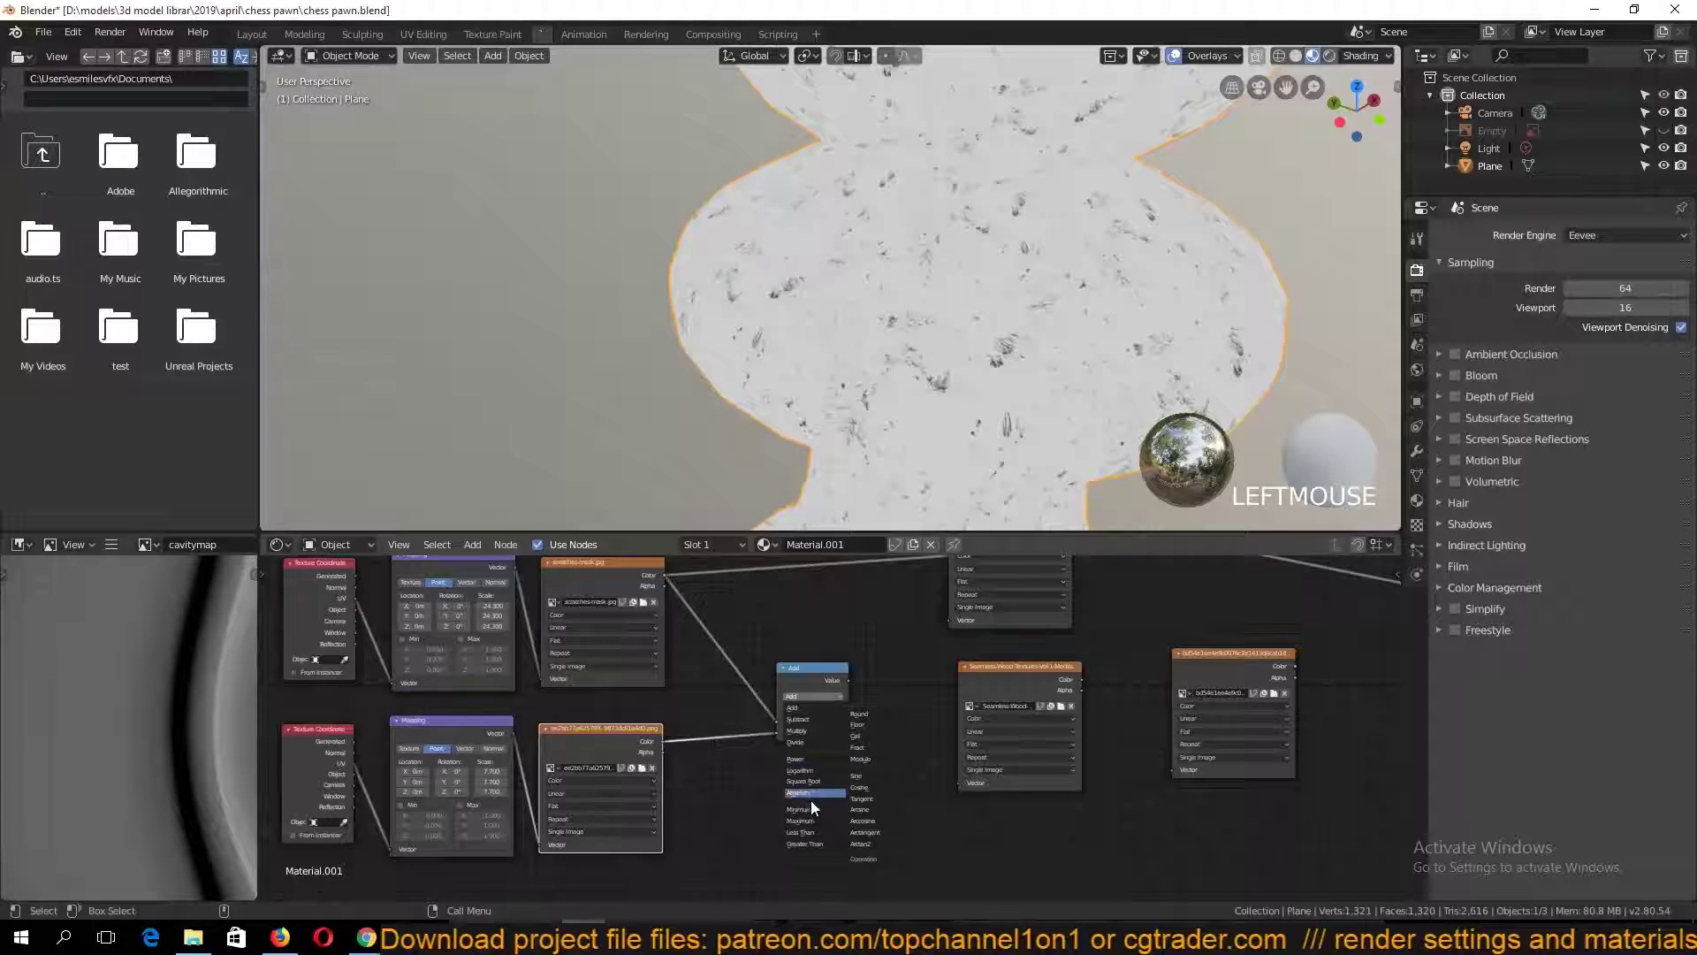
{"action": "left_click", "coordinate": [809, 719]}
{"action": "left_click", "coordinate": [814, 712], "text": "ctrl+shift"}
{"action": "key", "text": "grave"}
{"action": "scroll", "coordinate": [845, 380], "scroll_direction": "up", "scroll_amount": 2}
Insert an Invert node between the second scratch texture and the Subtract node's second value, and preview the Subtract output
{"action": "left_click", "coordinate": [618, 769], "text": "ctrl+shift"}
{"action": "left_click_drag", "start_coordinate": [826, 668], "coordinate": [925, 558]}
{"action": "key", "text": "shift+a"}
{"action": "mouse_move", "coordinate": [756, 683]}
{"action": "left_click", "coordinate": [890, 731]}
{"action": "left_click", "coordinate": [782, 701]}
{"action": "left_click_drag", "start_coordinate": [803, 710], "coordinate": [735, 757]}
{"action": "left_click_drag", "start_coordinate": [887, 567], "coordinate": [862, 620]}
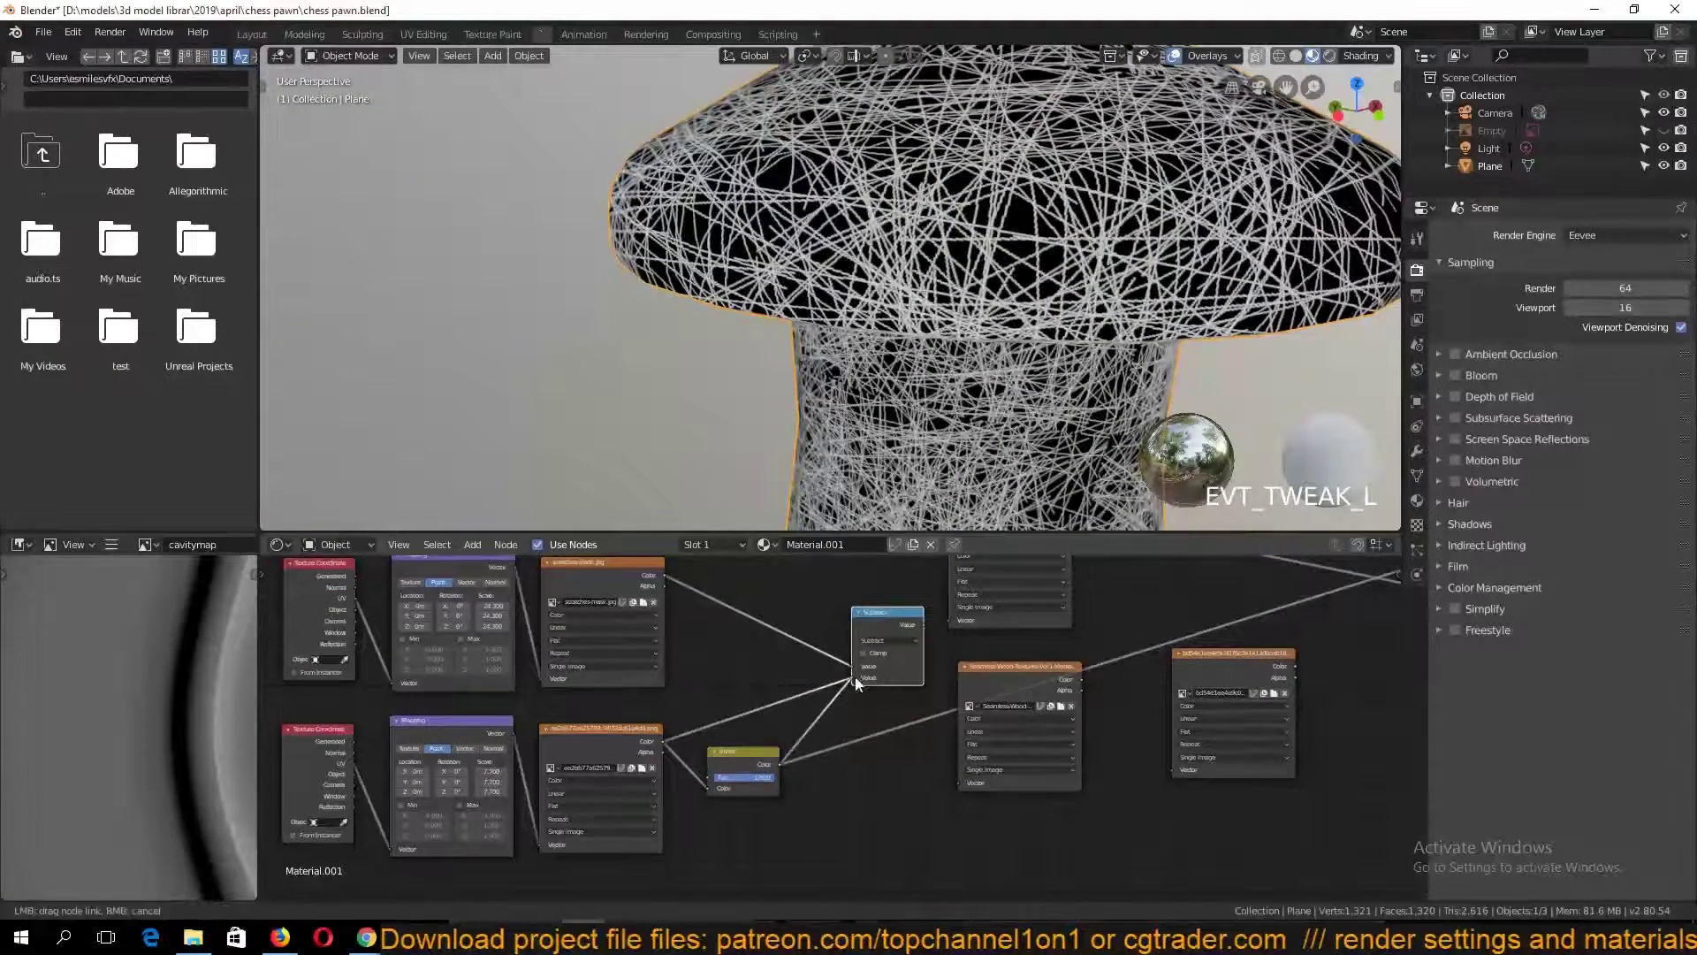
{"action": "left_click_drag", "start_coordinate": [856, 678], "coordinate": [856, 677]}
{"action": "left_click", "coordinate": [878, 618], "text": "ctrl+shift"}
{"action": "left_click_drag", "start_coordinate": [878, 618], "coordinate": [872, 694]}
Set the second scratch texture's Mapping scale to about 27 and inspect the combined scratches on the pawn
{"action": "key", "text": "grave"}
{"action": "mouse_move", "coordinate": [770, 778]}
{"action": "left_mouse_down"}
{"action": "mouse_move", "coordinate": [714, 779]}
{"action": "mouse_move", "coordinate": [773, 779]}
{"action": "left_mouse_up"}
{"action": "key", "text": "grave"}
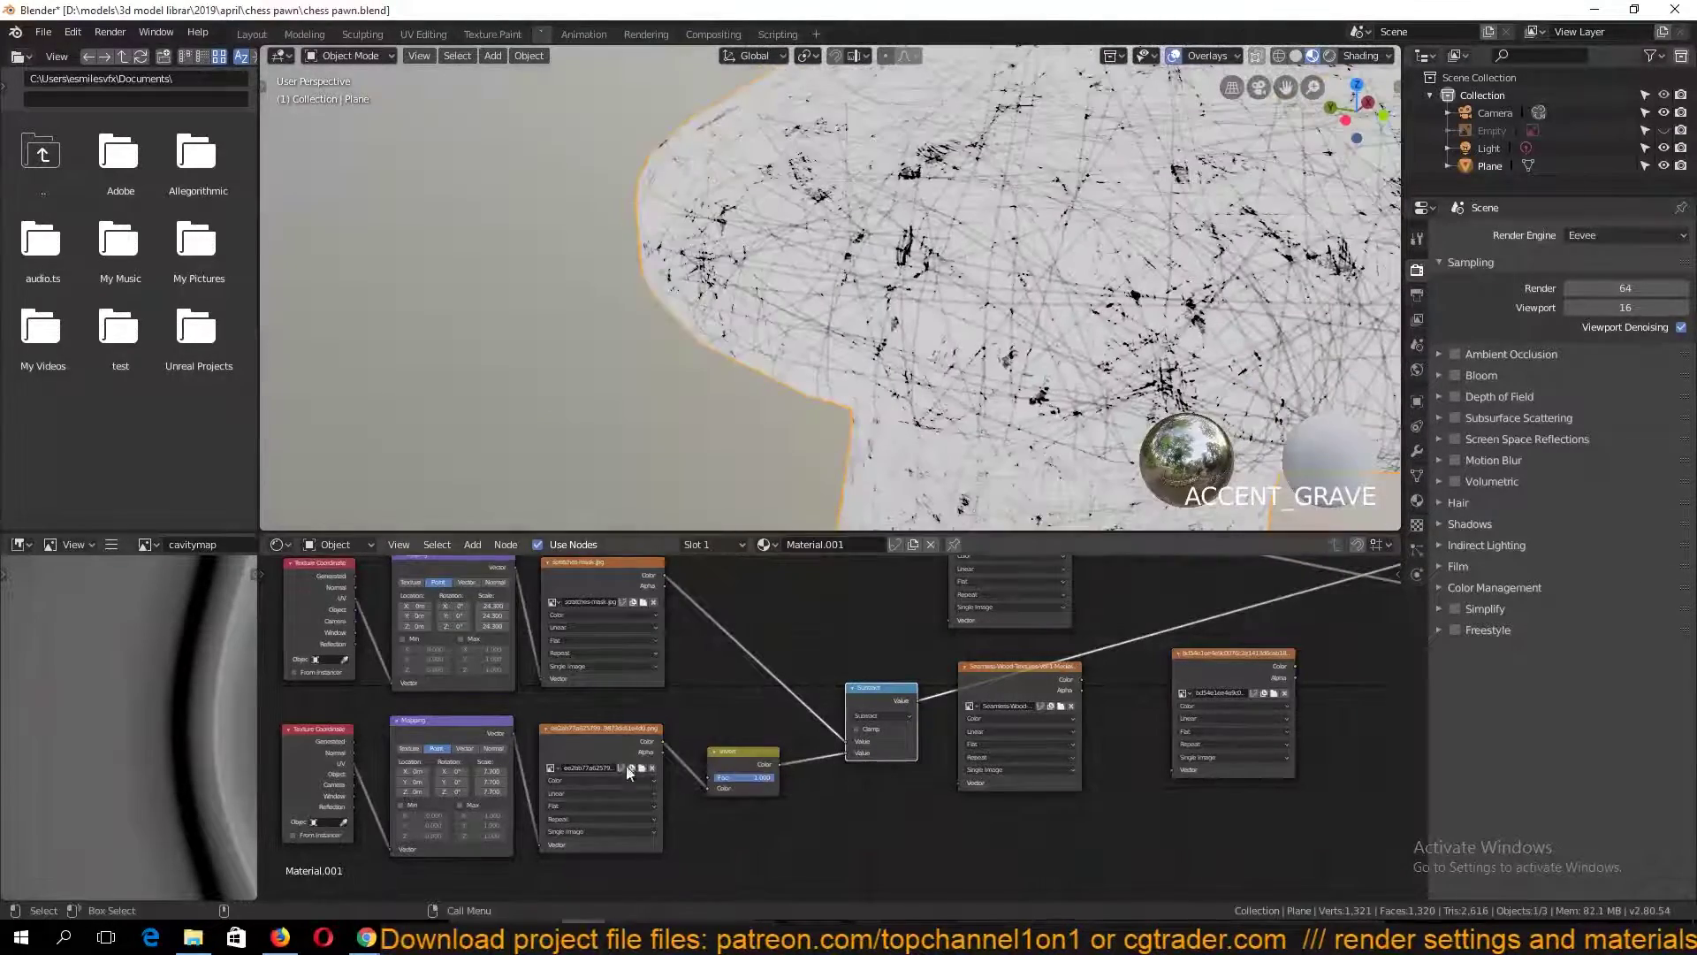
{"action": "middle_click_drag", "start_coordinate": [627, 773], "coordinate": [760, 764]}
{"action": "left_click_drag", "start_coordinate": [626, 762], "coordinate": [769, 782]}
{"action": "key", "text": "grave"}
{"action": "scroll", "coordinate": [717, 394], "scroll_direction": "up", "scroll_amount": 2}
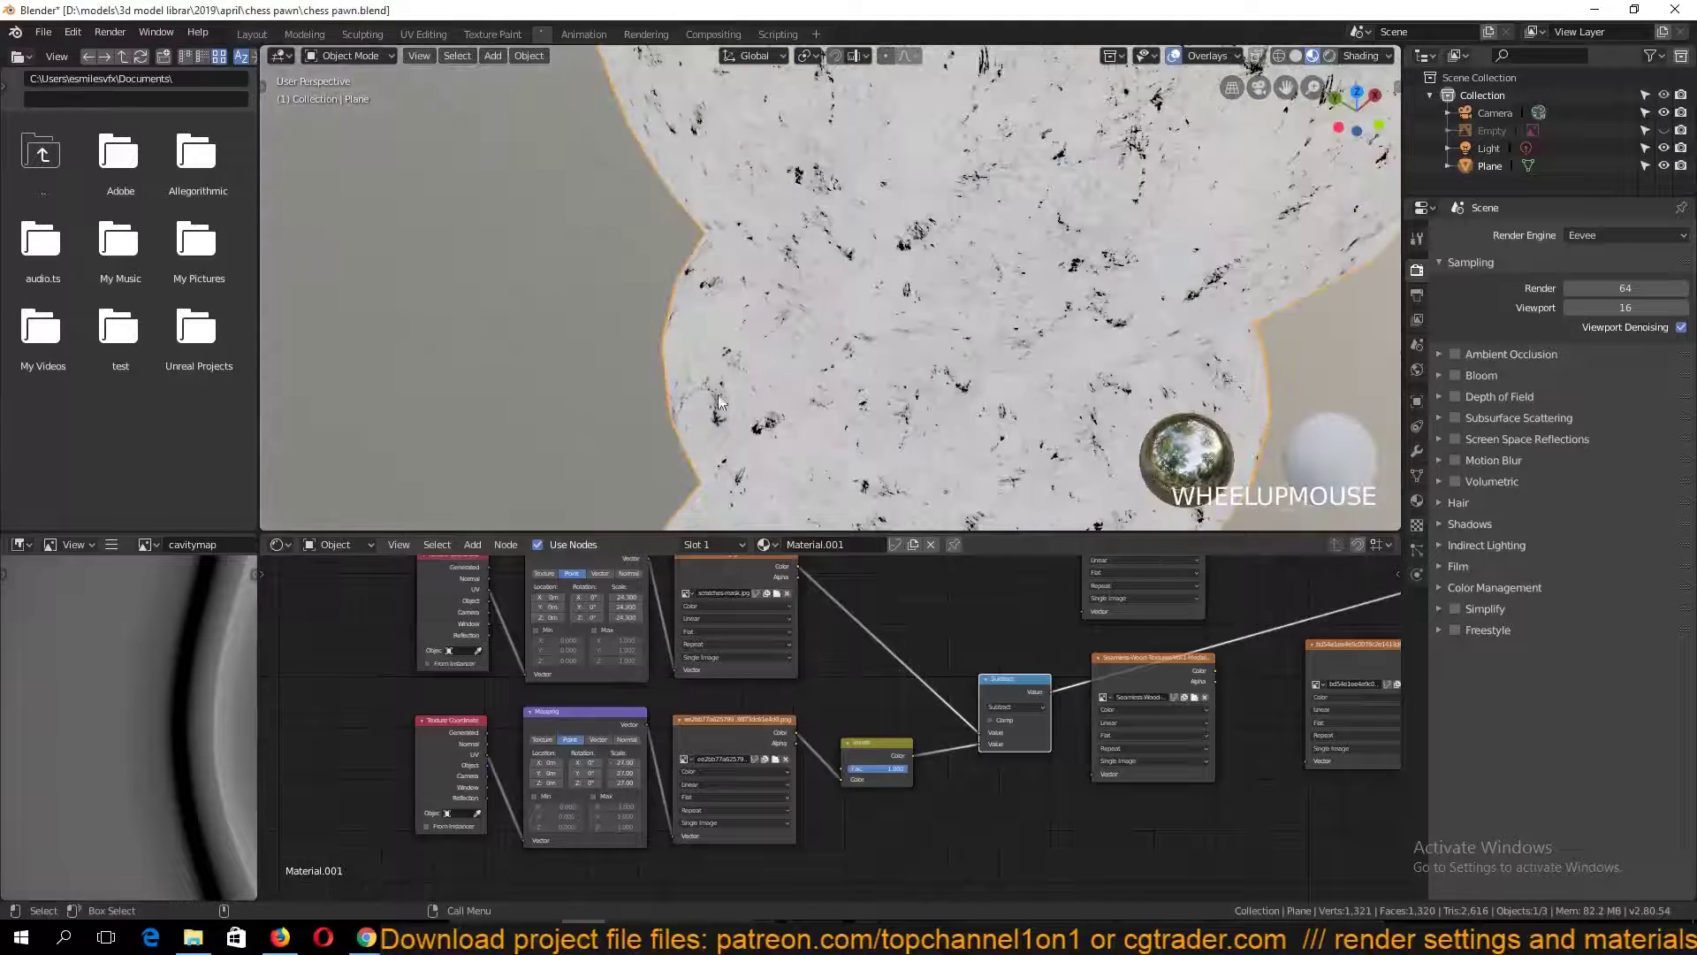
{"action": "key", "text": "grave"}
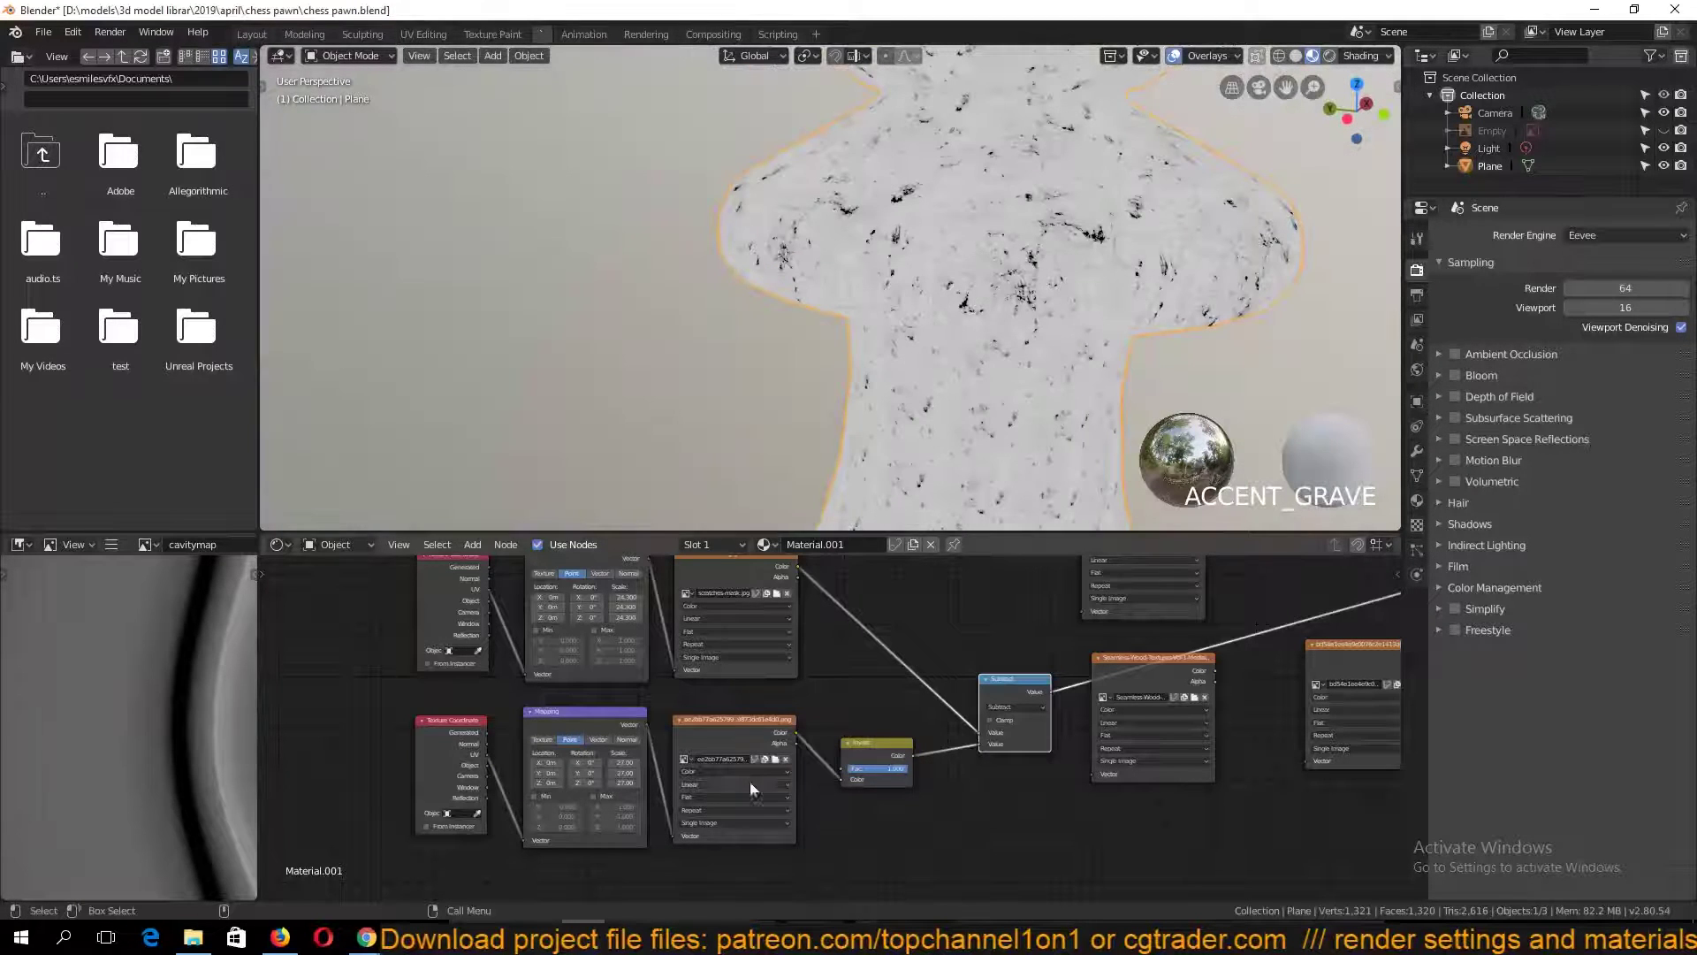
Spread out the second scratch texture's nodes and insert a ColorRamp between Invert and Subtract
{"action": "left_click_drag", "start_coordinate": [447, 747], "coordinate": [360, 763]}
{"action": "left_click_drag", "start_coordinate": [566, 727], "coordinate": [461, 740]}
{"action": "left_click_drag", "start_coordinate": [720, 735], "coordinate": [599, 751]}
{"action": "left_click_drag", "start_coordinate": [887, 744], "coordinate": [771, 765]}
{"action": "key", "text": "shift+a"}
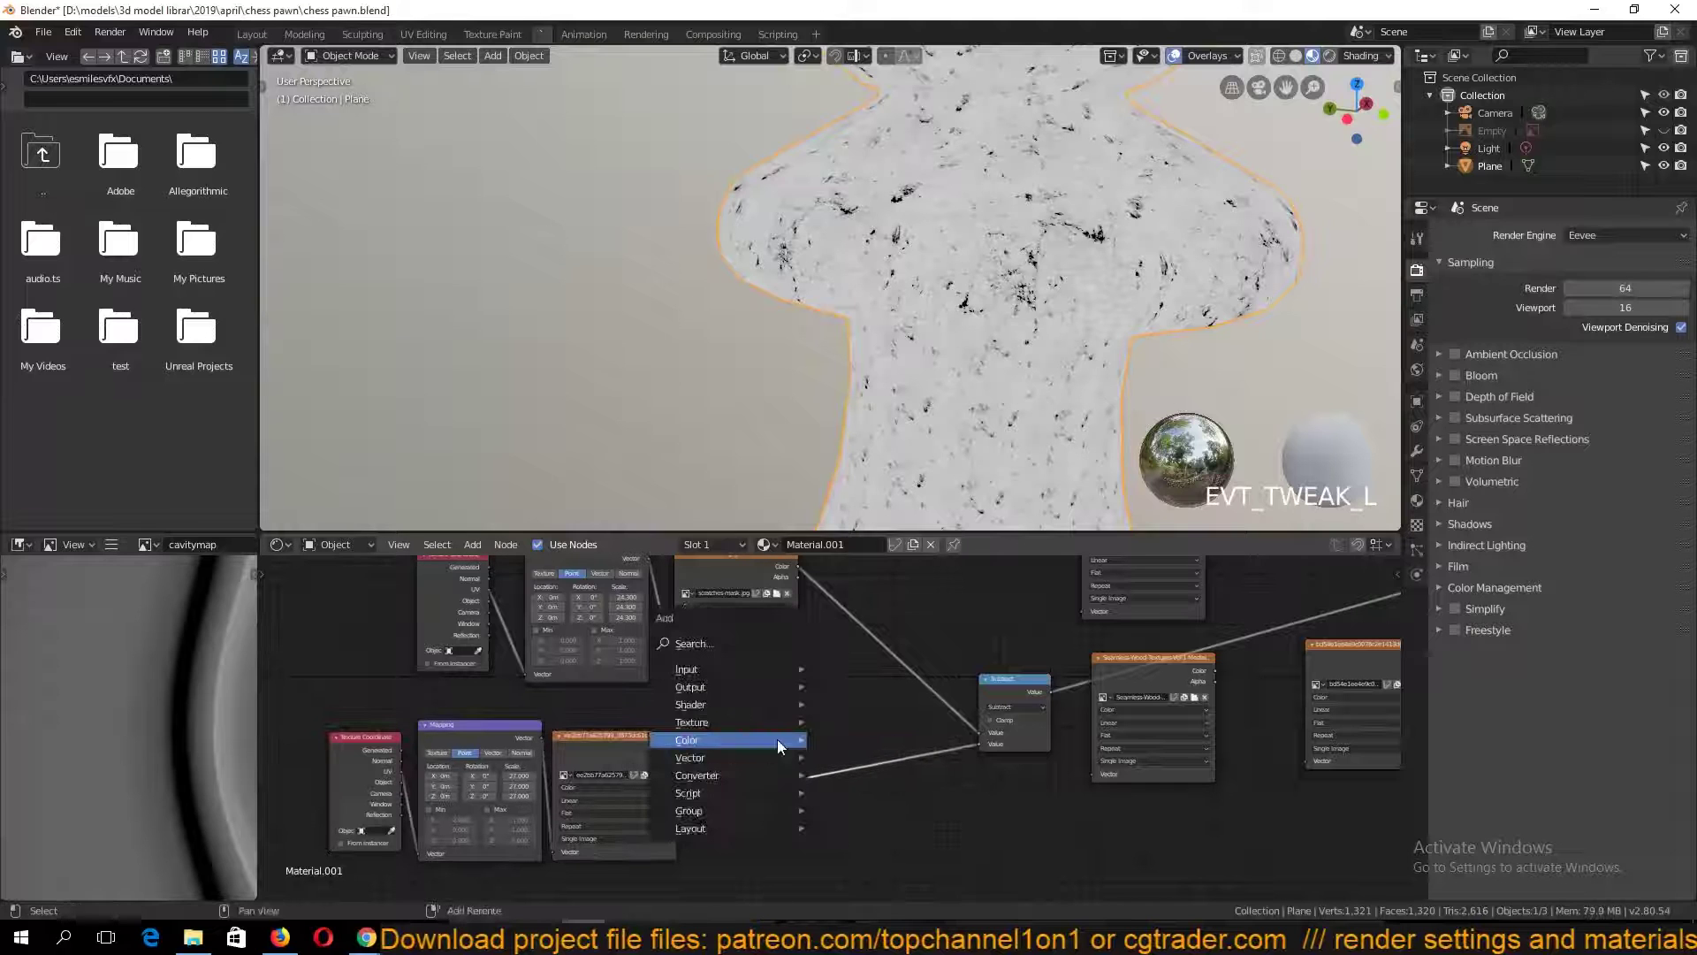
{"action": "mouse_move", "coordinate": [707, 776]}
{"action": "left_click", "coordinate": [862, 566]}
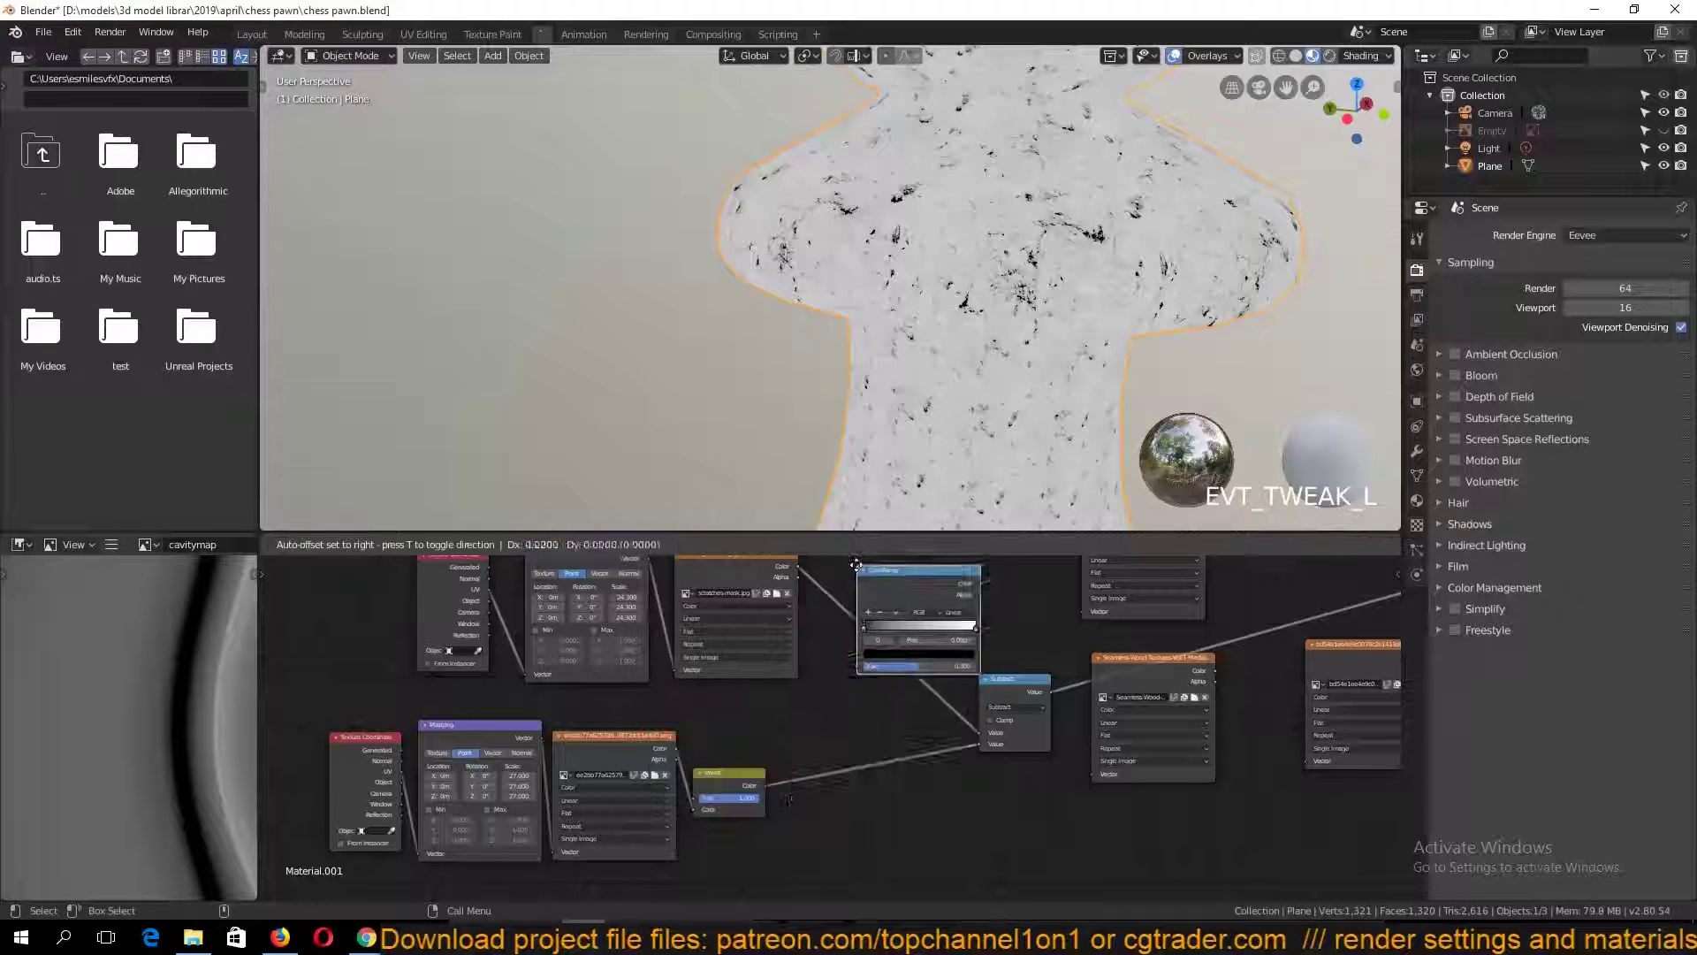
{"action": "left_click", "coordinate": [871, 792]}
Move the ColorRamp's white stop to near the middle of the ramp to strengthen the scratches
{"action": "left_click_drag", "start_coordinate": [819, 765], "coordinate": [862, 767]}
{"action": "scroll", "coordinate": [987, 340], "scroll_direction": "up", "scroll_amount": 2}
{"action": "scroll", "coordinate": [988, 339], "scroll_direction": "down", "scroll_amount": 4}
{"action": "middle_click_drag", "start_coordinate": [988, 339], "coordinate": [1072, 305]}
{"action": "middle_click_drag", "start_coordinate": [803, 644], "coordinate": [916, 708]}
{"action": "scroll", "coordinate": [899, 326], "scroll_direction": "up", "scroll_amount": 4}
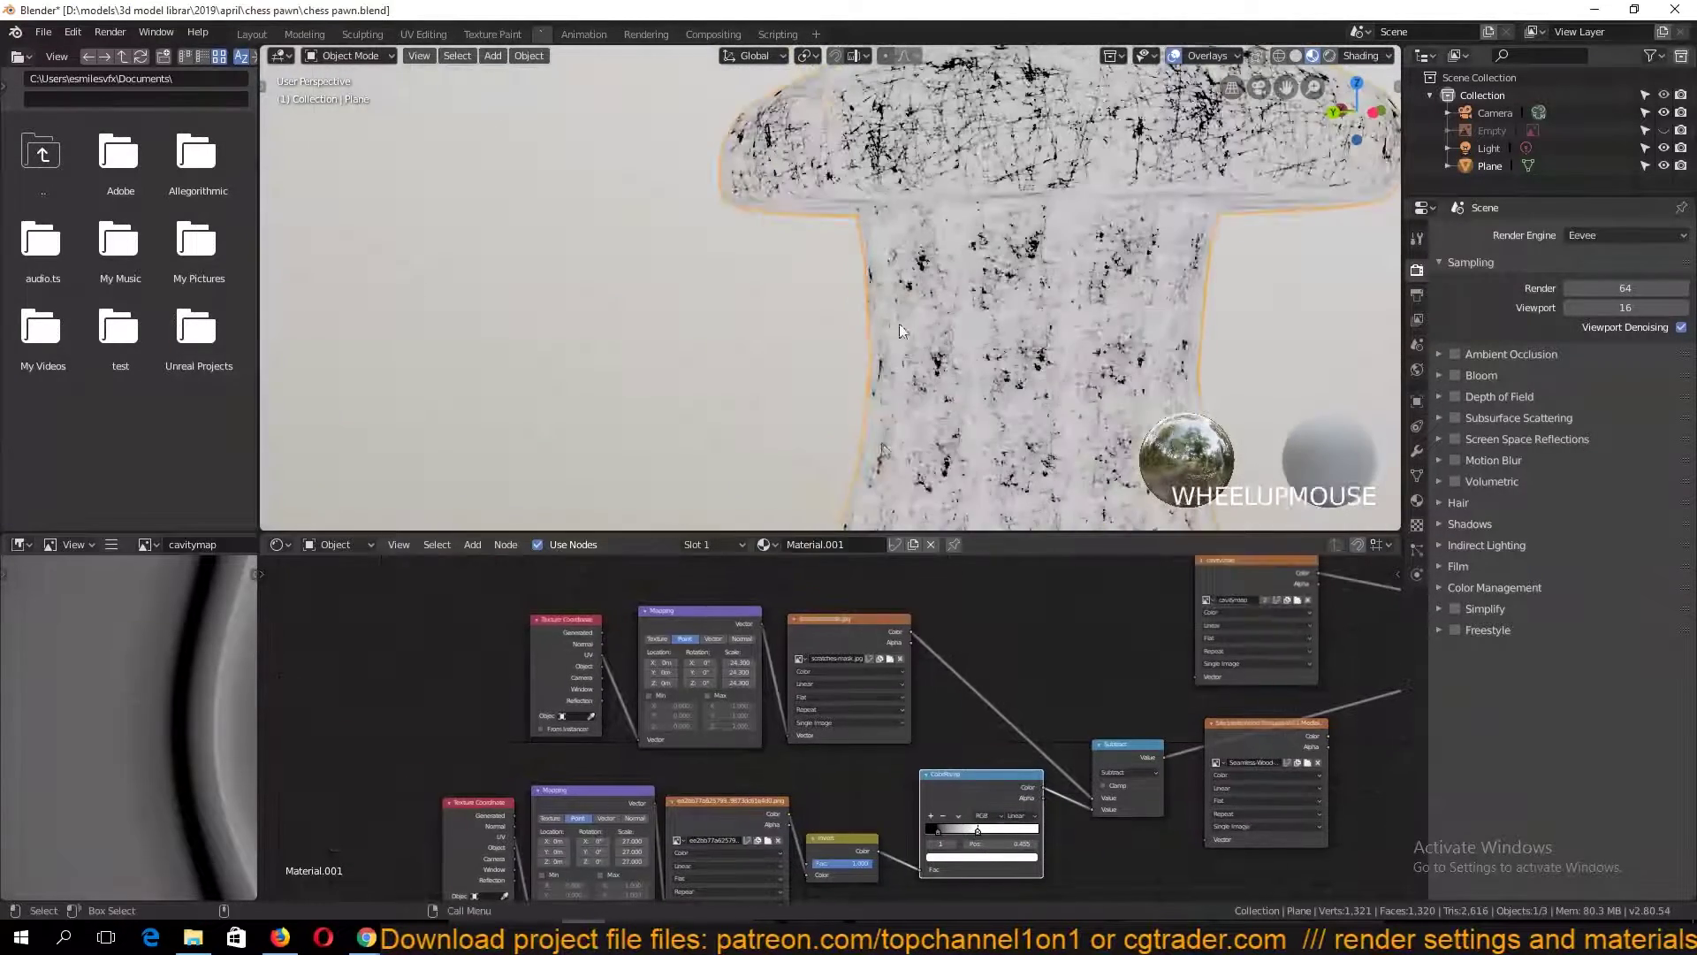
Reduce the scratches-mask Mapping scale on all axes and inspect the larger pattern around the pawn
{"action": "left_click_drag", "start_coordinate": [741, 661], "coordinate": [594, 683]}
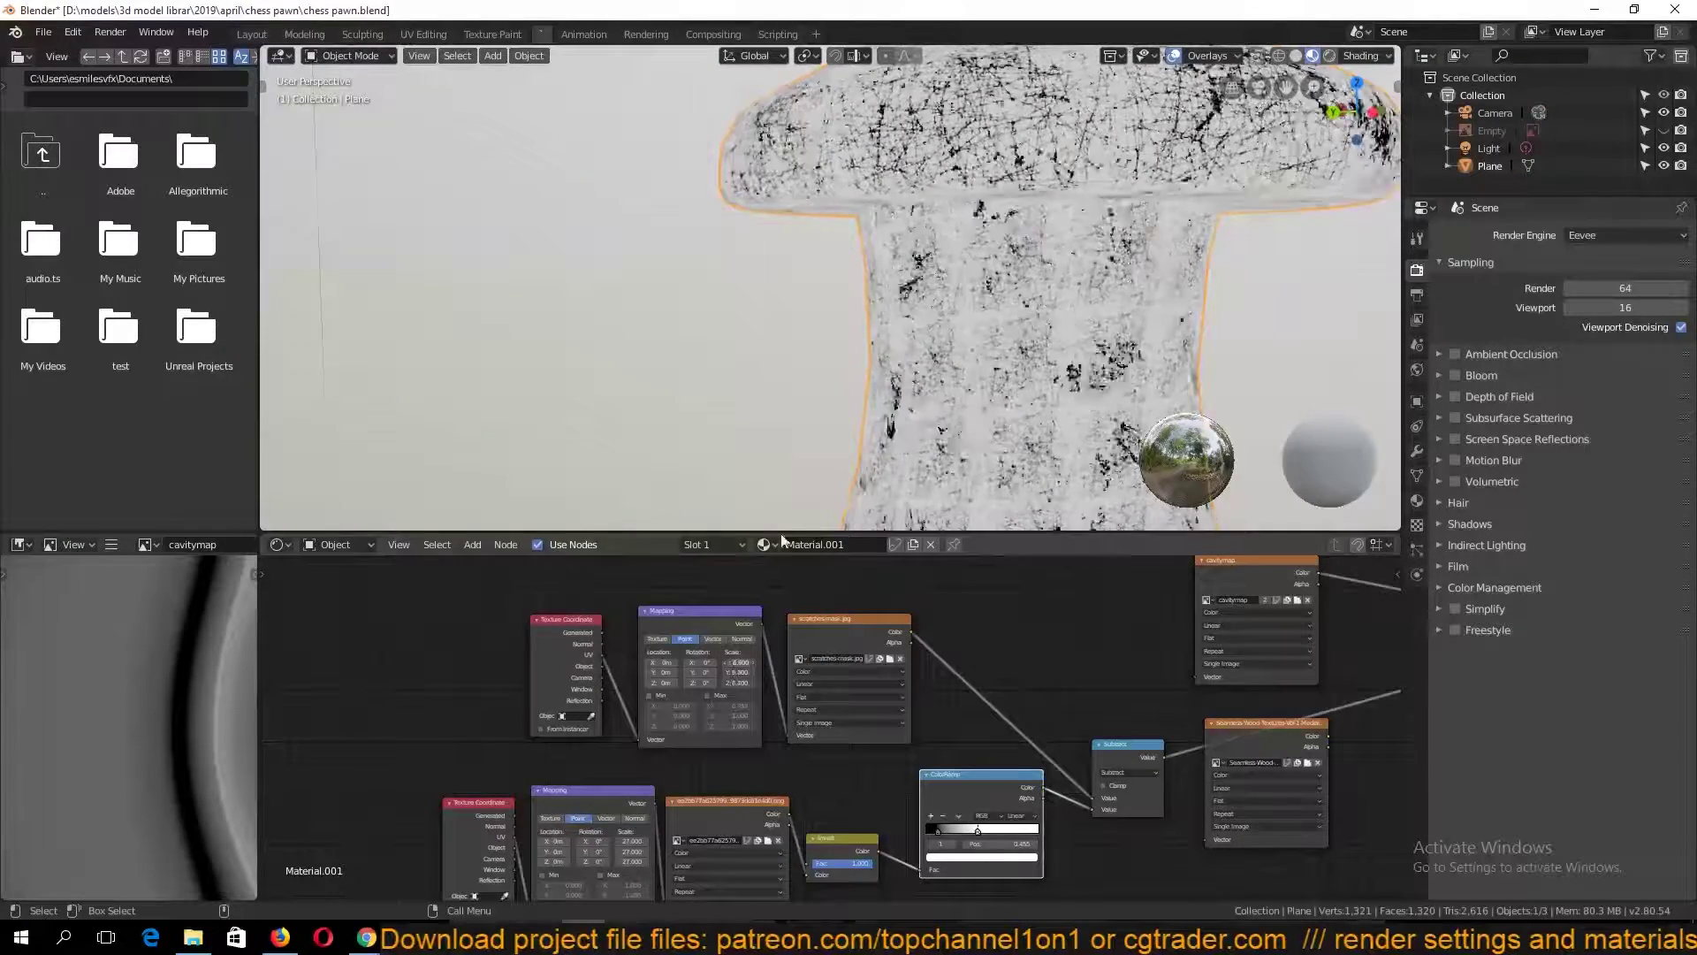
{"action": "scroll", "coordinate": [884, 372], "scroll_direction": "down", "scroll_amount": 2}
{"action": "middle_click_drag", "start_coordinate": [883, 371], "coordinate": [789, 411]}
{"action": "middle_click_drag", "start_coordinate": [1055, 402], "coordinate": [760, 212], "text": "shift"}
{"action": "scroll", "coordinate": [774, 253], "scroll_direction": "up", "scroll_amount": 2}
{"action": "middle_click_drag", "start_coordinate": [774, 274], "coordinate": [750, 243]}
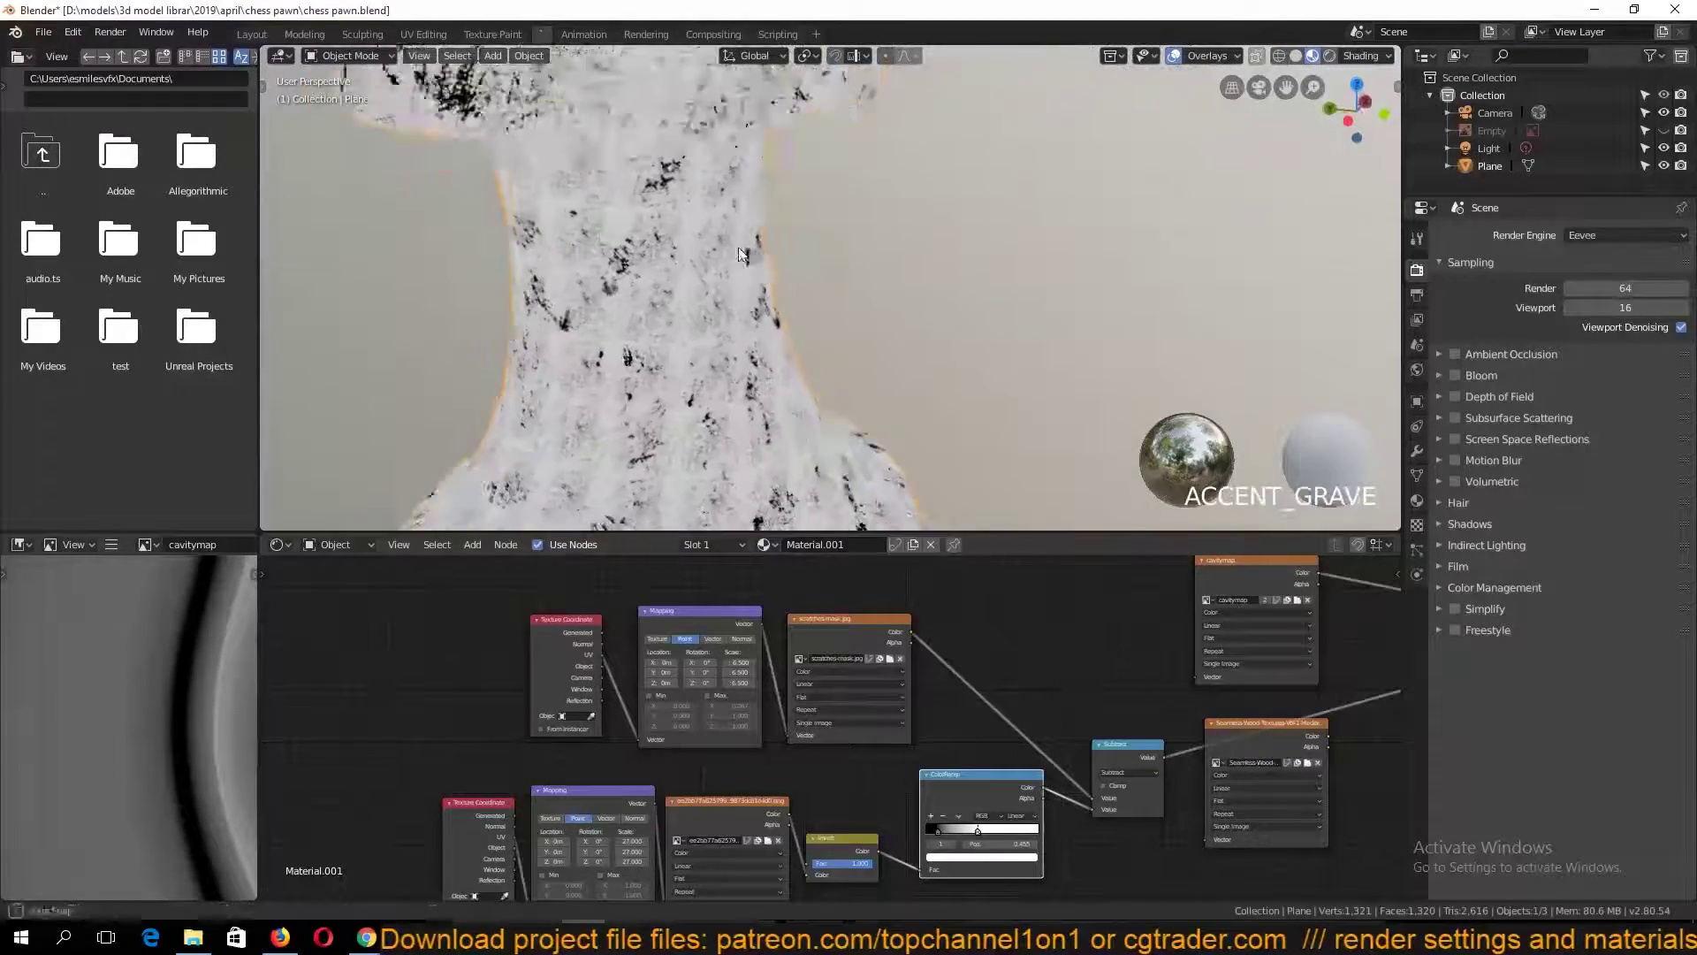
{"action": "middle_click_drag", "start_coordinate": [711, 305], "coordinate": [866, 314], "text": "shift"}
Set the second scratch texture's Mapping scale to about 17.3
{"action": "middle_click_drag", "start_coordinate": [787, 796], "coordinate": [844, 647]}
{"action": "left_click_drag", "start_coordinate": [690, 692], "coordinate": [603, 713]}
{"action": "middle_click_drag", "start_coordinate": [855, 707], "coordinate": [788, 680]}
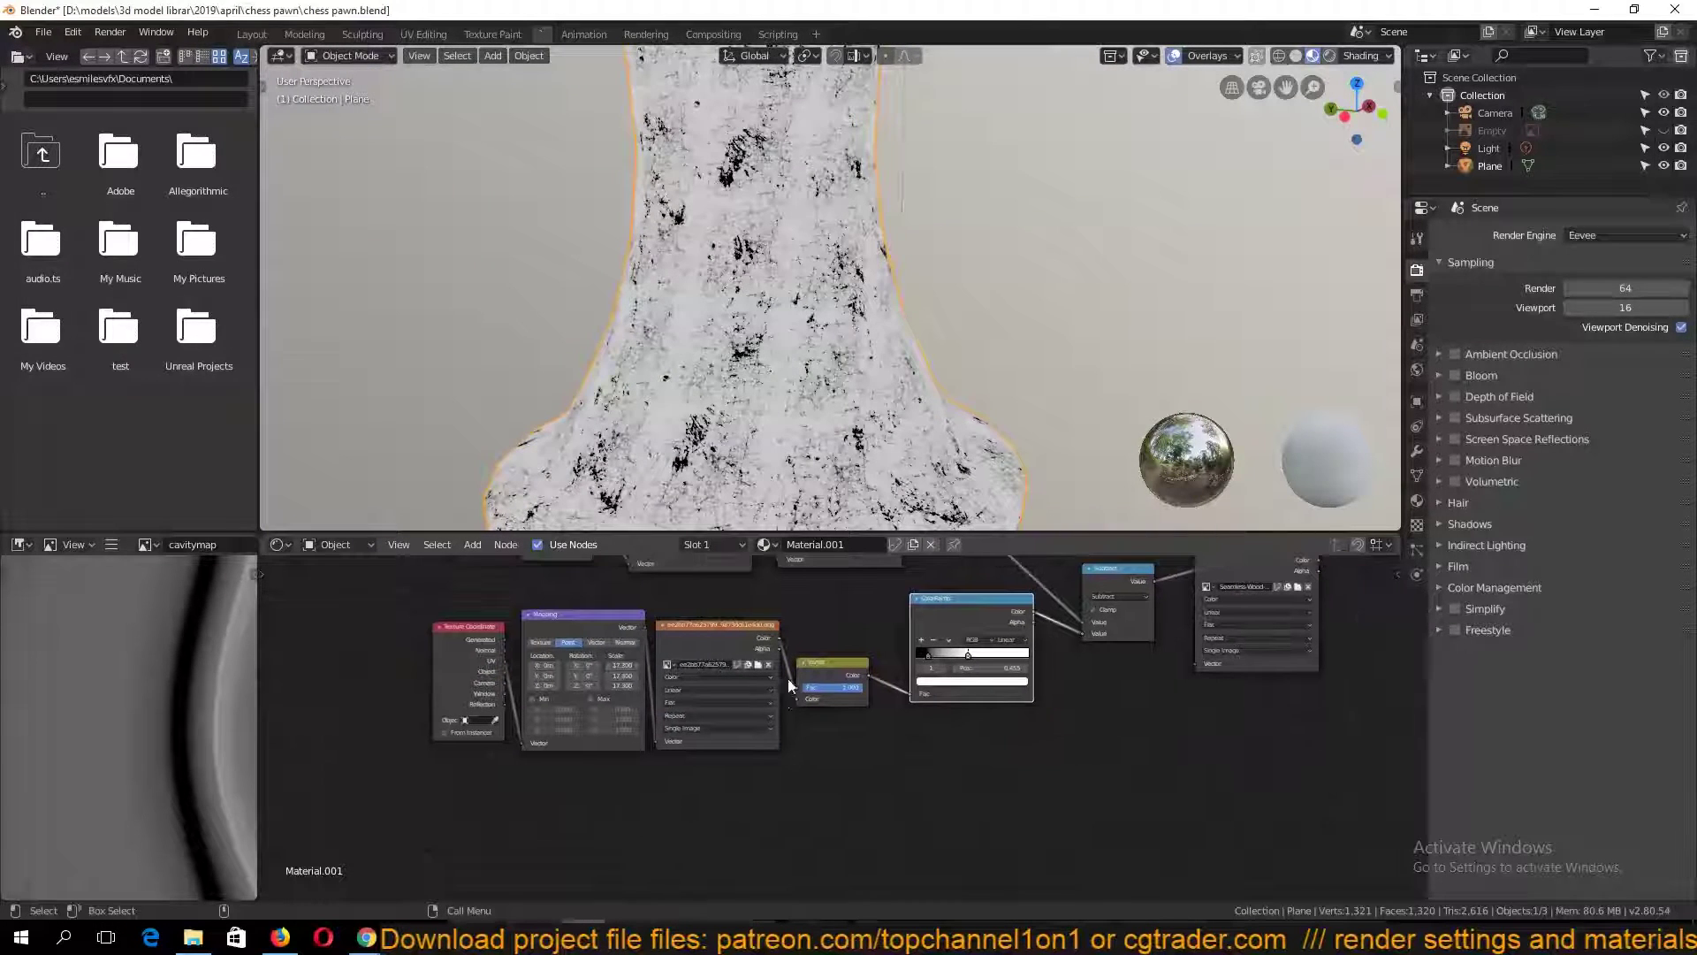
Duplicate the second scratch texture with its coordinate and Mapping nodes, preview the copy and lower its Mapping scale
{"action": "key", "text": "shift+d"}
{"action": "left_click", "coordinate": [629, 845]}
{"action": "middle_click_drag", "start_coordinate": [629, 845], "coordinate": [622, 754]}
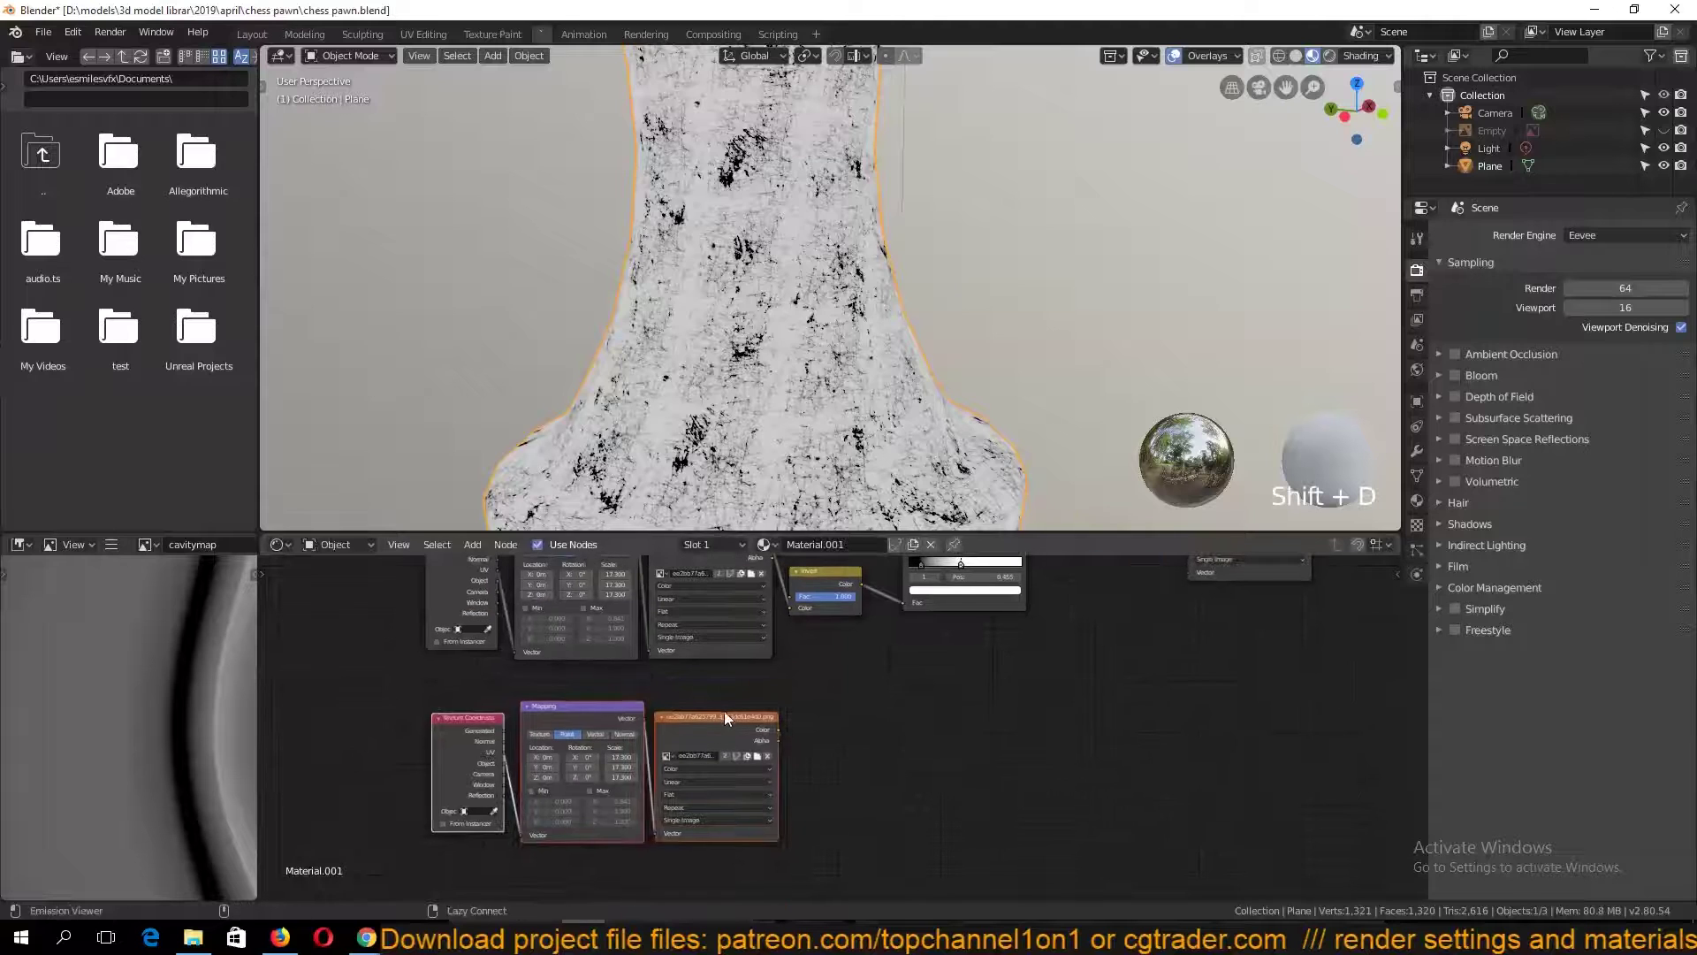
{"action": "left_click", "coordinate": [726, 714], "text": "ctrl+shift"}
{"action": "left_click_drag", "start_coordinate": [716, 742], "coordinate": [748, 734]}
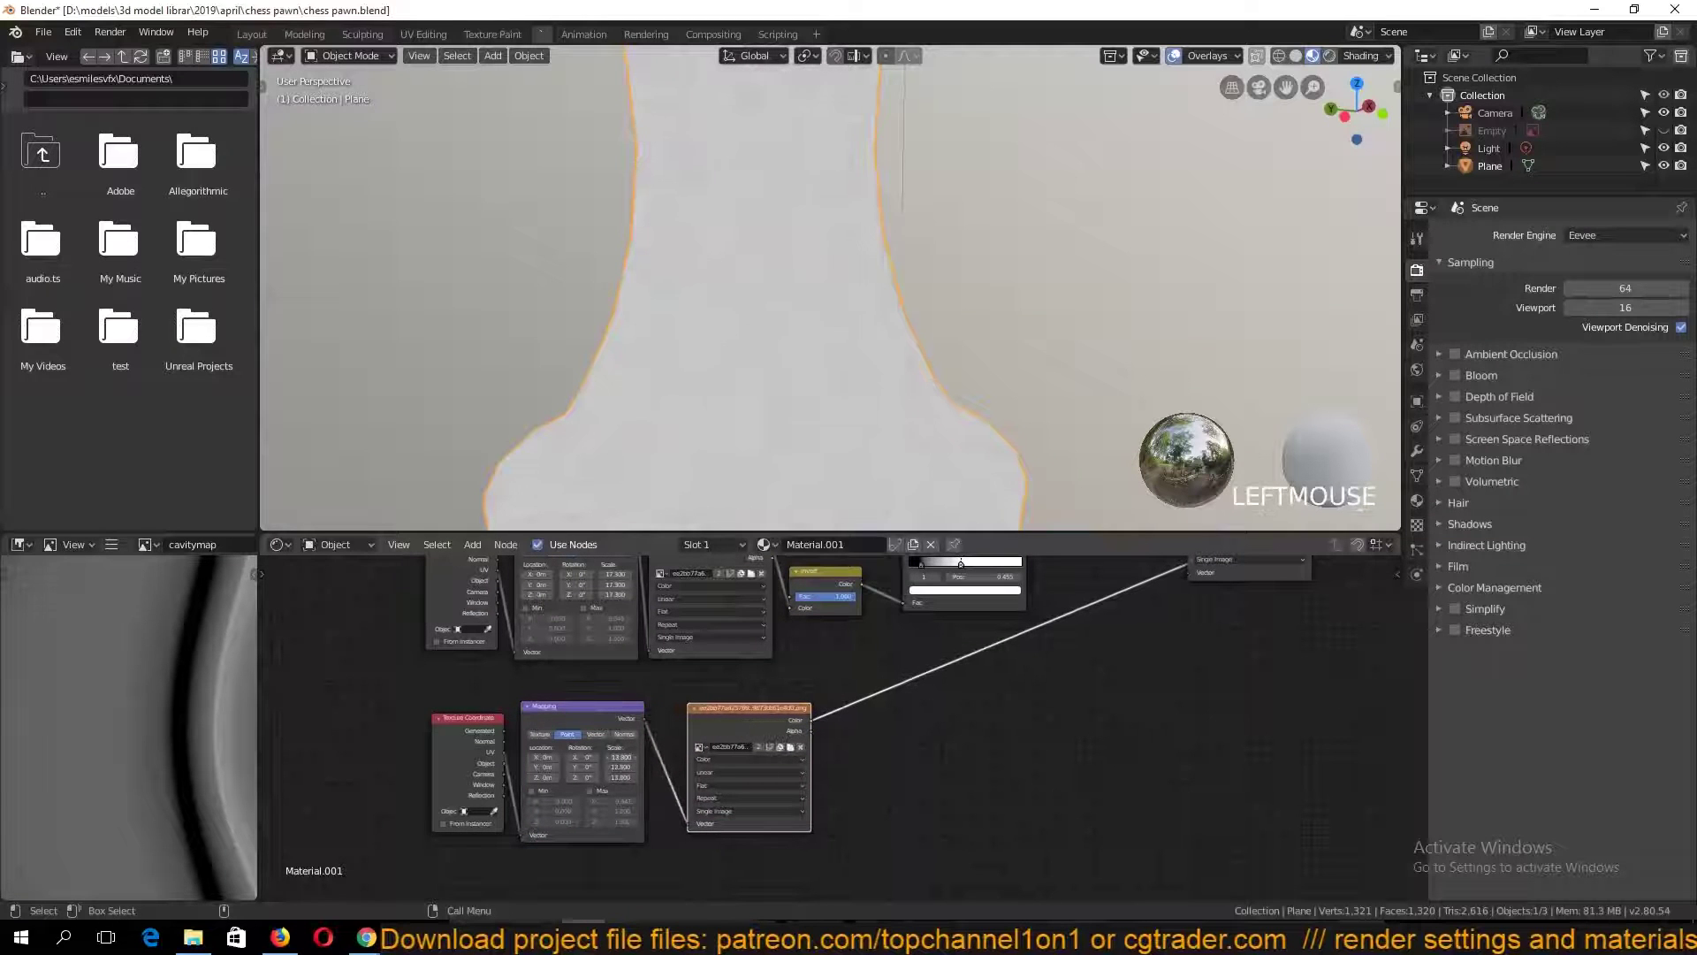
{"action": "left_click_drag", "start_coordinate": [525, 778], "coordinate": [490, 778]}
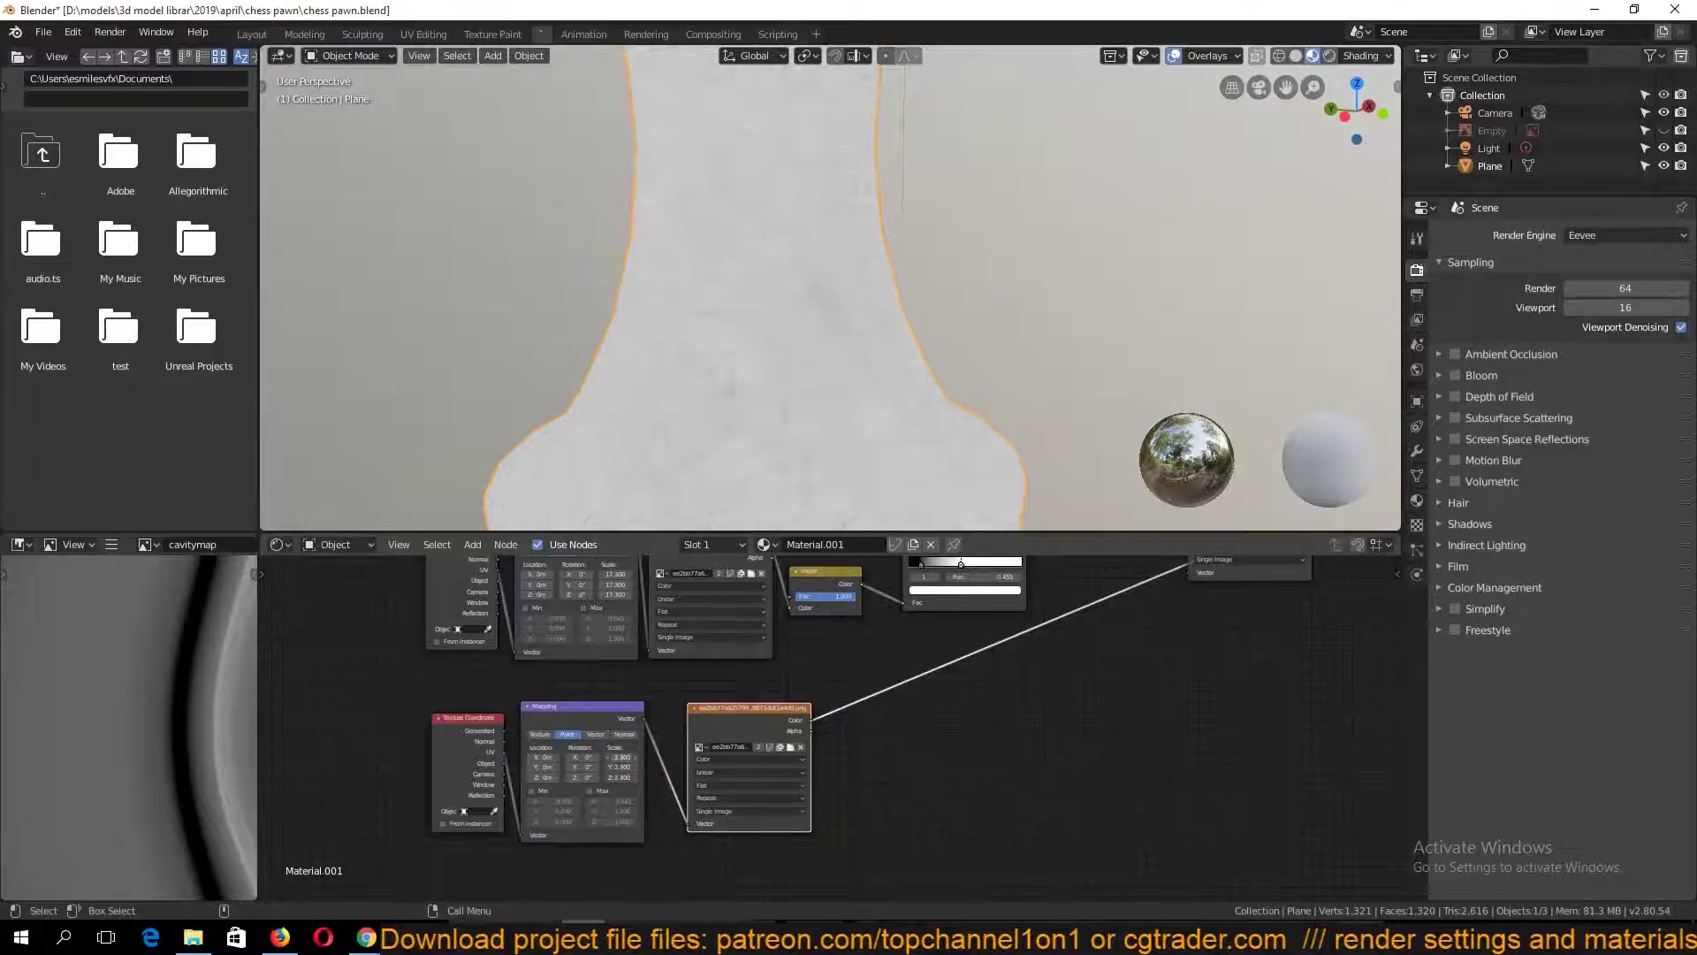
Duplicate the Invert and ColorRamp nodes together for the copied scratch texture, making room beside the wood textures
{"action": "middle_click_drag", "start_coordinate": [840, 746], "coordinate": [597, 877]}
{"action": "left_click_drag", "start_coordinate": [1015, 602], "coordinate": [1080, 599]}
{"action": "left_click", "coordinate": [587, 716]}
{"action": "left_click", "coordinate": [682, 644], "text": "shift"}
{"action": "key", "text": "shift+d"}
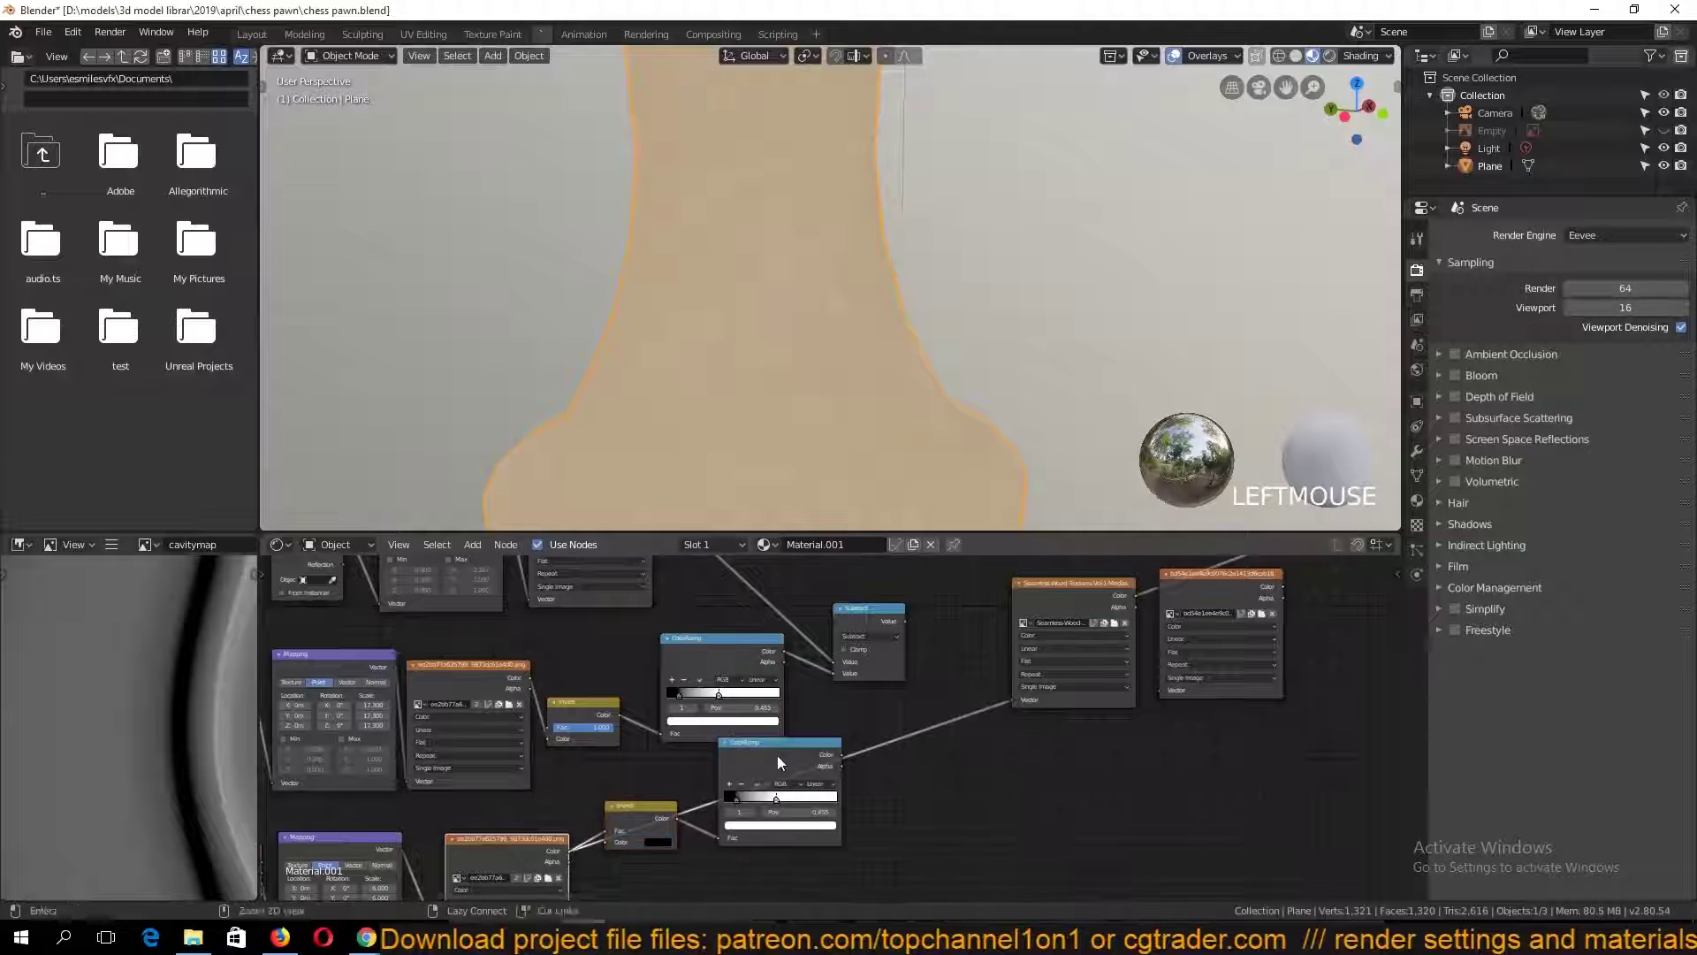
Preview the copied ColorRamp on the pawn and adjust its stops to bring out the scratches
{"action": "left_click", "coordinate": [777, 757], "text": "ctrl+shift"}
{"action": "key", "text": "grave"}
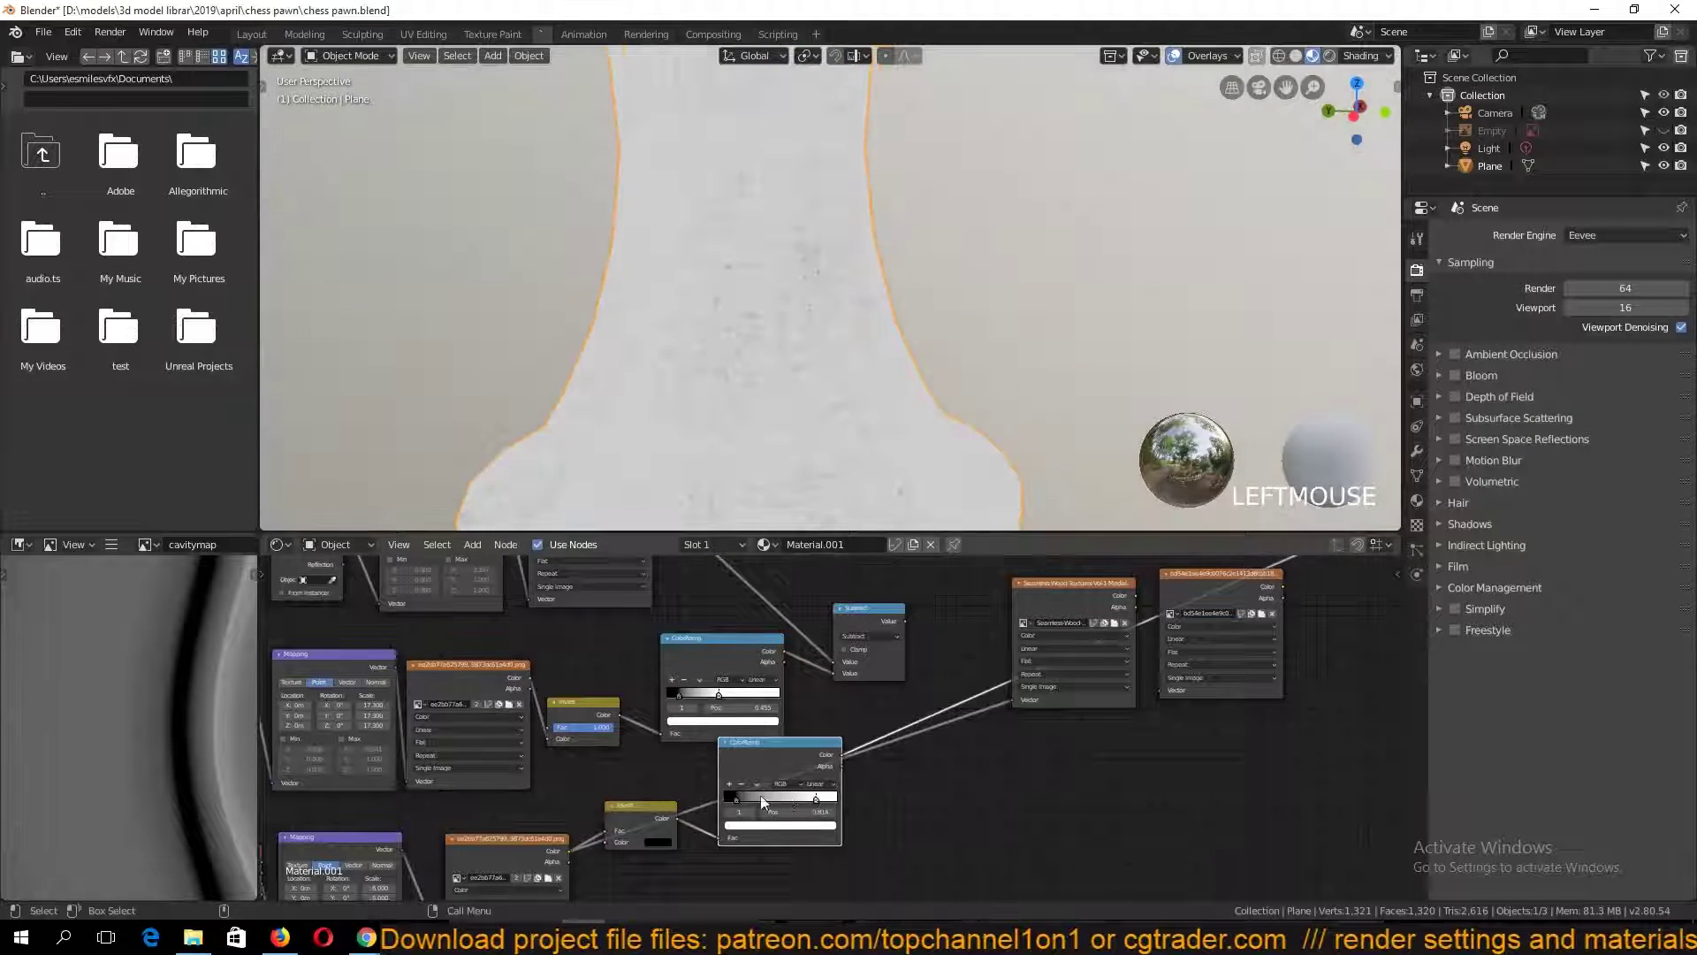
{"action": "left_click_drag", "start_coordinate": [766, 797], "coordinate": [763, 797]}
Compare the ColorRamp and Subtract outputs on the pawn and place a duplicate Subtract node beside the lower ColorRamp
{"action": "left_click", "coordinate": [713, 654], "text": "ctrl+shift"}
{"action": "left_click", "coordinate": [870, 615], "text": "ctrl+shift"}
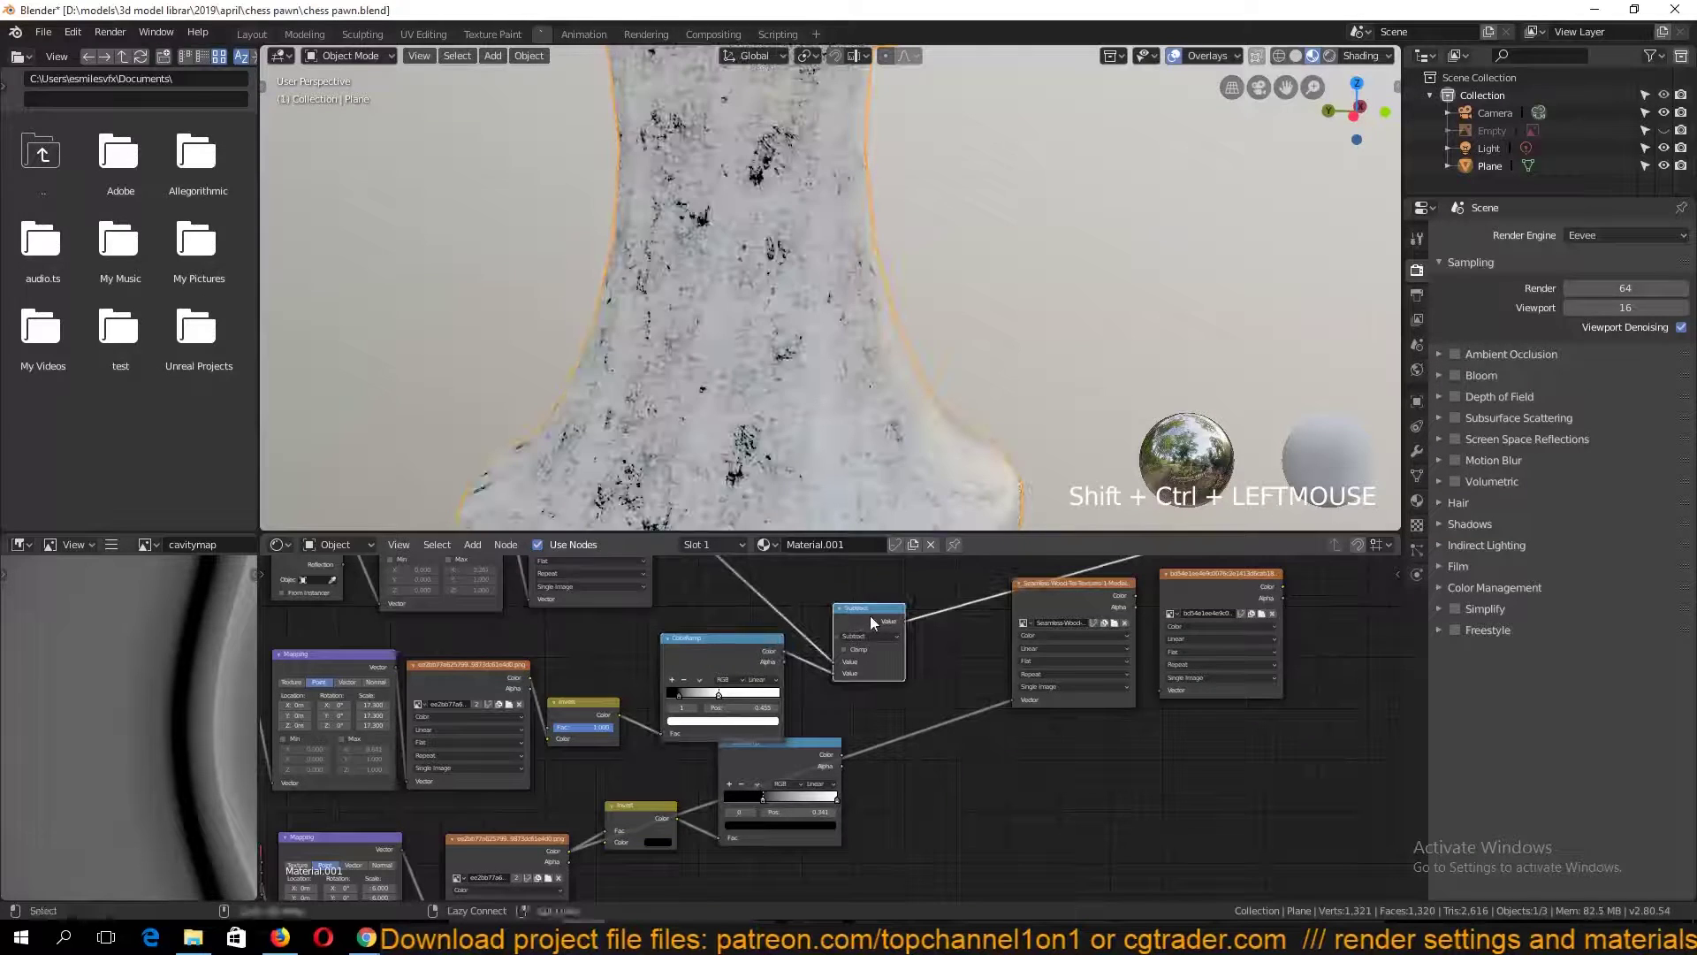
{"action": "left_click", "coordinate": [798, 758], "text": "ctrl+shift"}
{"action": "left_click", "coordinate": [760, 645], "text": "ctrl+shift"}
{"action": "left_click", "coordinate": [864, 625], "text": "ctrl+shift"}
{"action": "key", "text": "shift+d"}
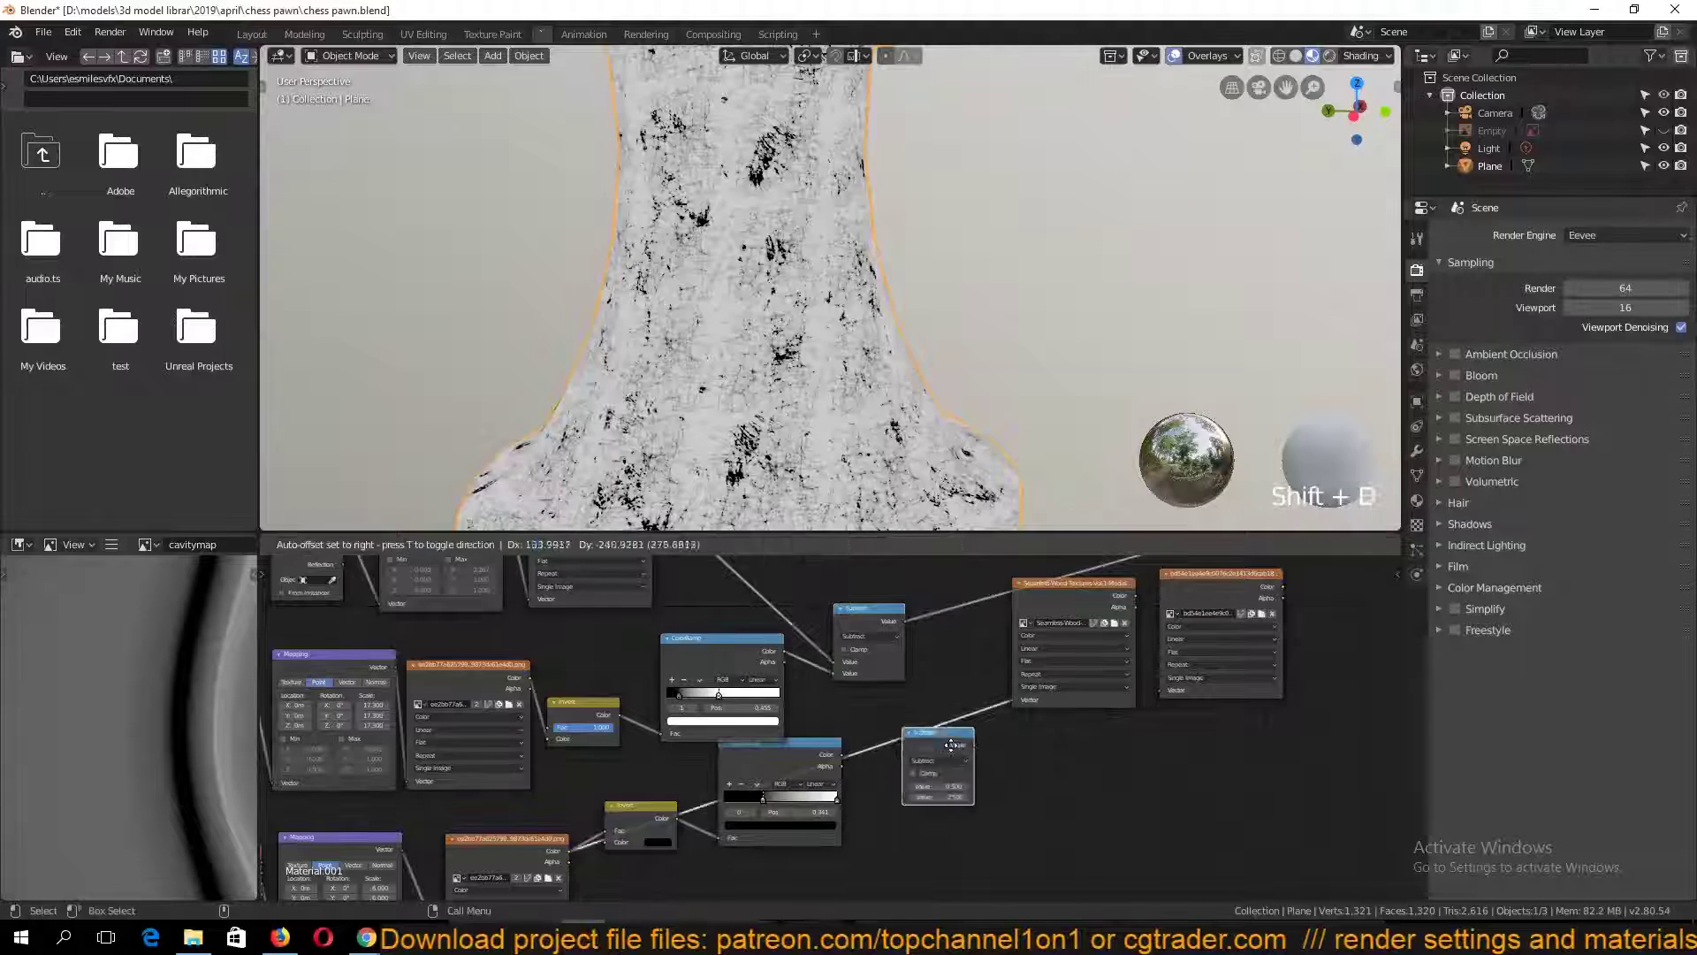
{"action": "left_click", "coordinate": [964, 754]}
Connect the first Subtract output and the lower ColorRamp to the new Subtract node and preview the result
{"action": "left_click_drag", "start_coordinate": [802, 746], "coordinate": [809, 790]}
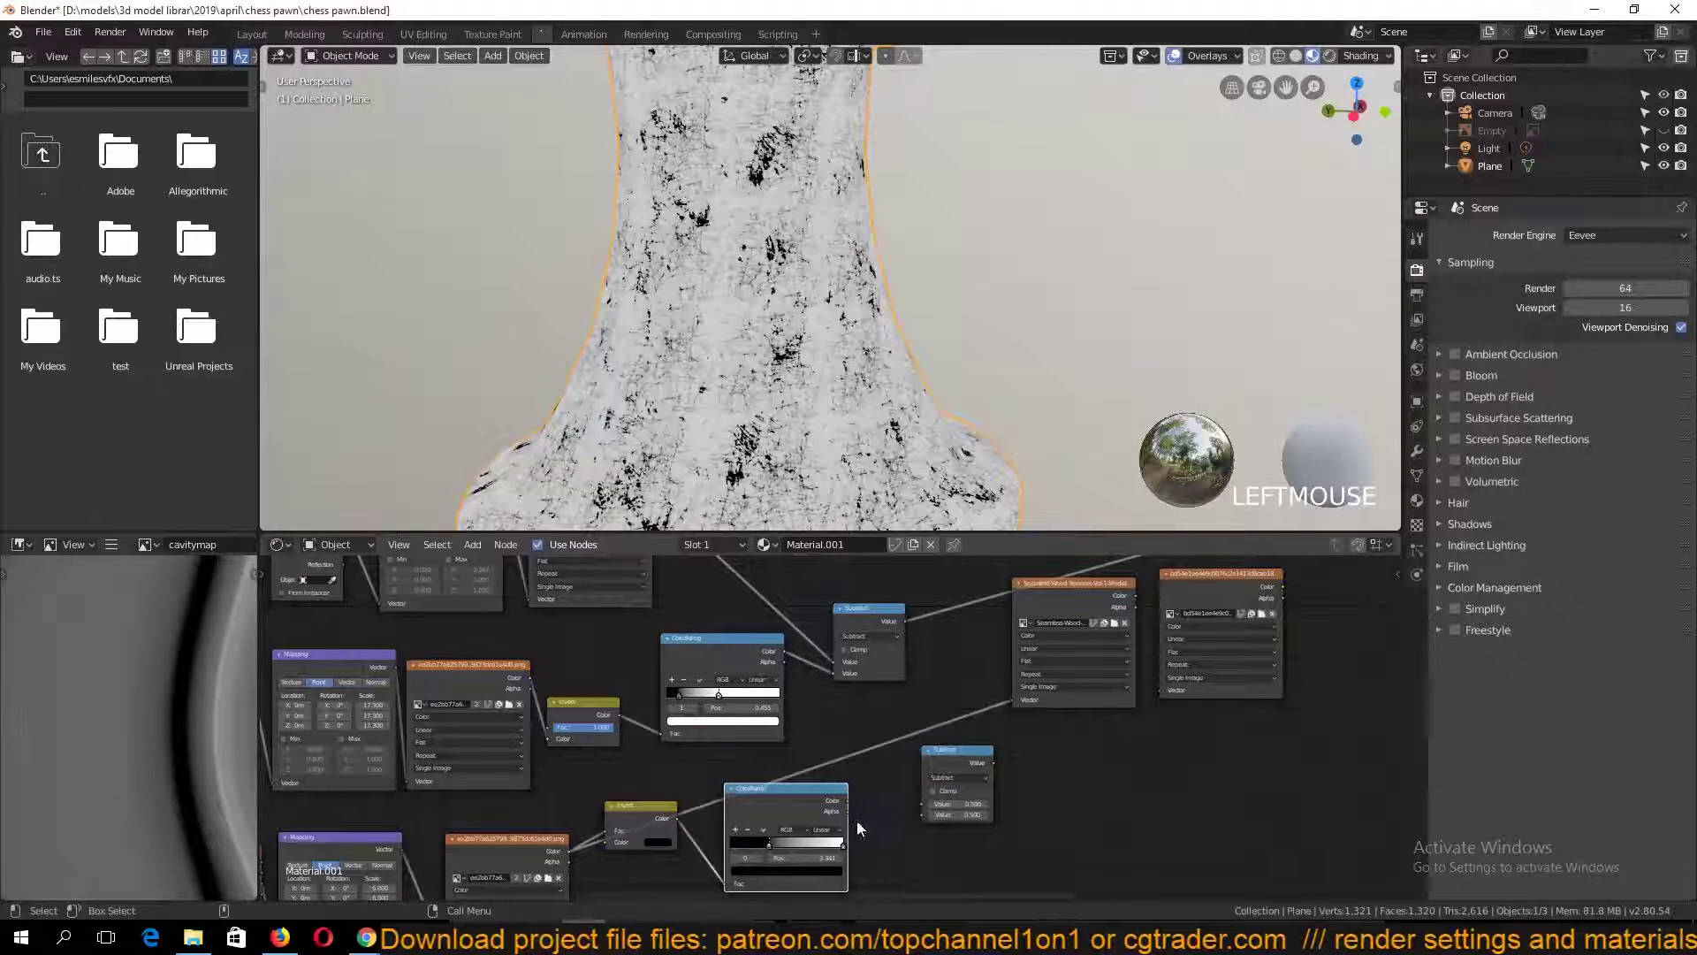
{"action": "left_click_drag", "start_coordinate": [847, 800], "coordinate": [924, 814]}
{"action": "left_click_drag", "start_coordinate": [925, 789], "coordinate": [1045, 767]}
{"action": "left_click", "coordinate": [954, 761], "text": "ctrl+shift"}
{"action": "scroll", "coordinate": [954, 482], "scroll_direction": "up", "scroll_amount": 2}
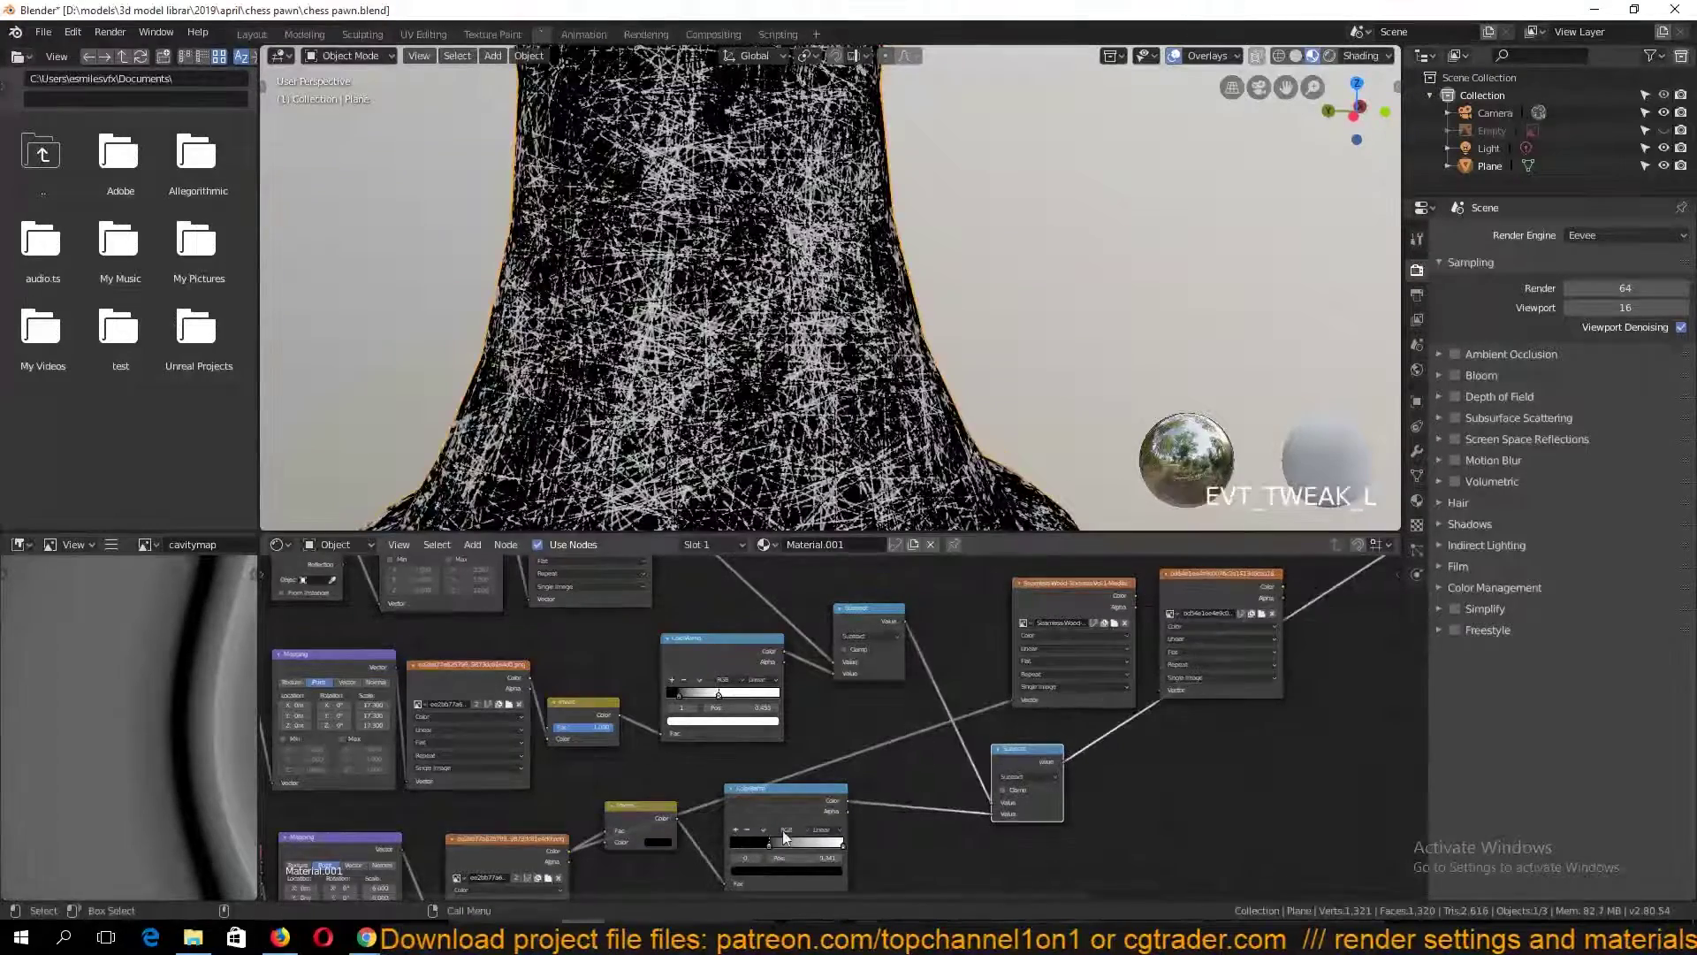
Rearrange the lower ColorRamp and Invert nodes and reroute the texture's color into the Invert node's Color input
{"action": "left_click_drag", "start_coordinate": [771, 842], "coordinate": [818, 793]}
{"action": "left_click_drag", "start_coordinate": [644, 815], "coordinate": [689, 857]}
{"action": "middle_click_drag", "start_coordinate": [688, 857], "coordinate": [699, 830]}
{"action": "left_click_drag", "start_coordinate": [661, 846], "coordinate": [663, 858]}
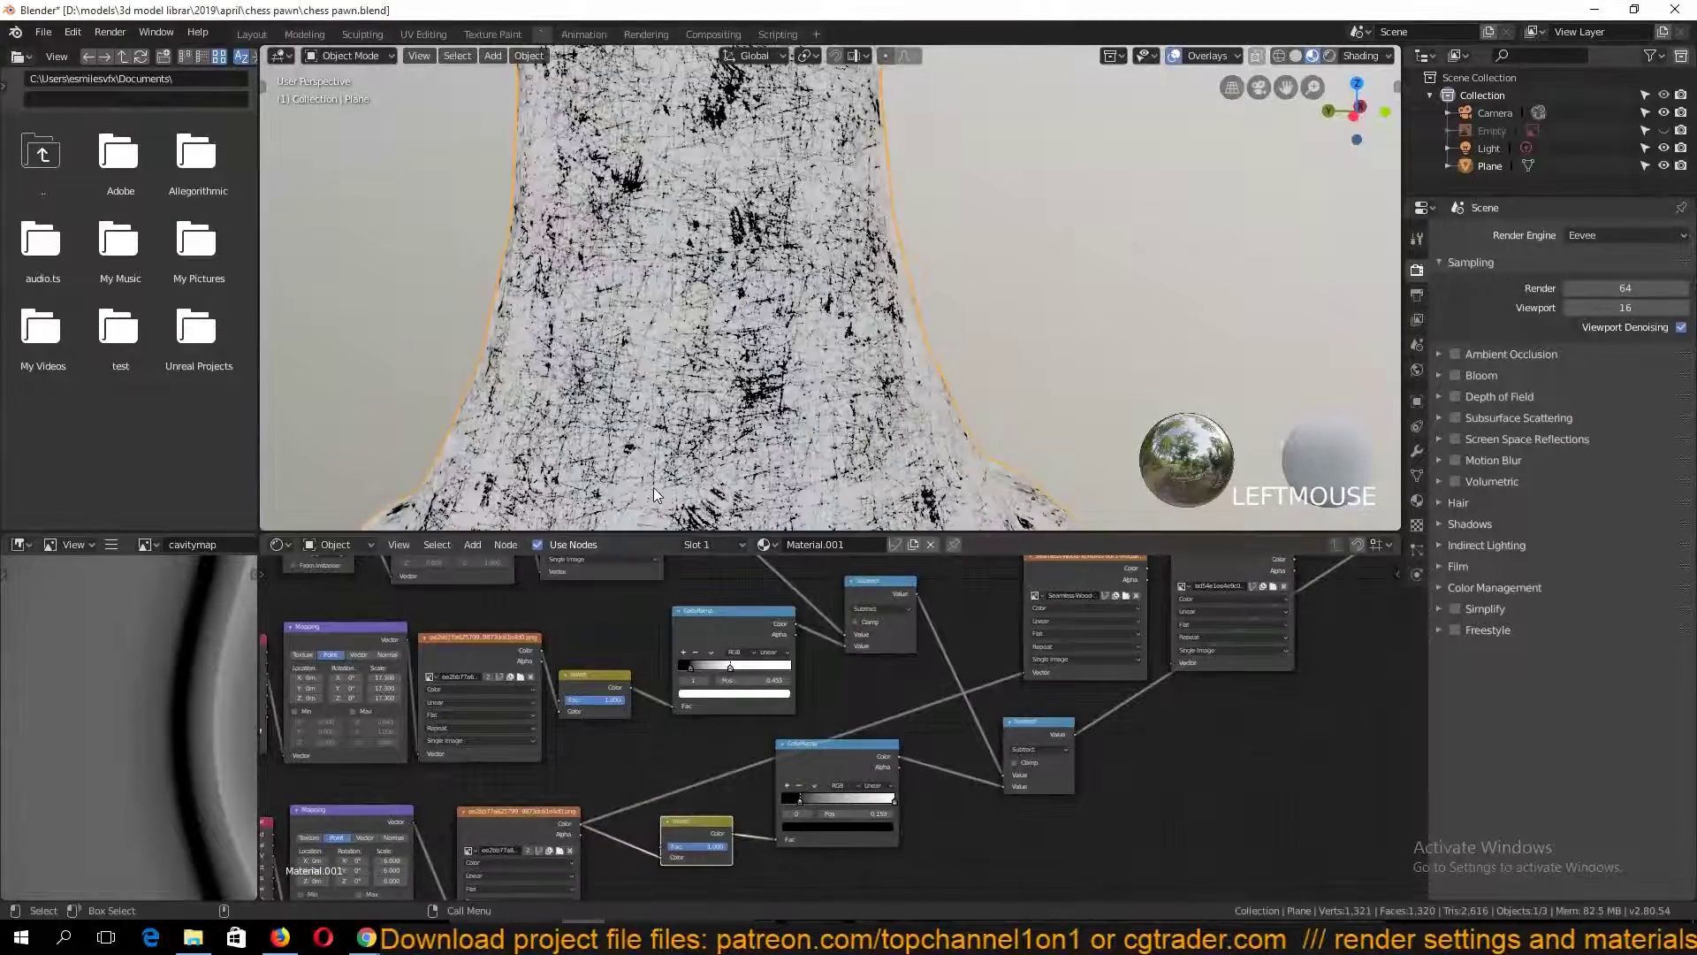
Inspect the scratch pattern on the pawn and preview the wood texture in its place
{"action": "scroll", "coordinate": [785, 407], "scroll_direction": "down", "scroll_amount": 3}
{"action": "key", "text": "grave"}
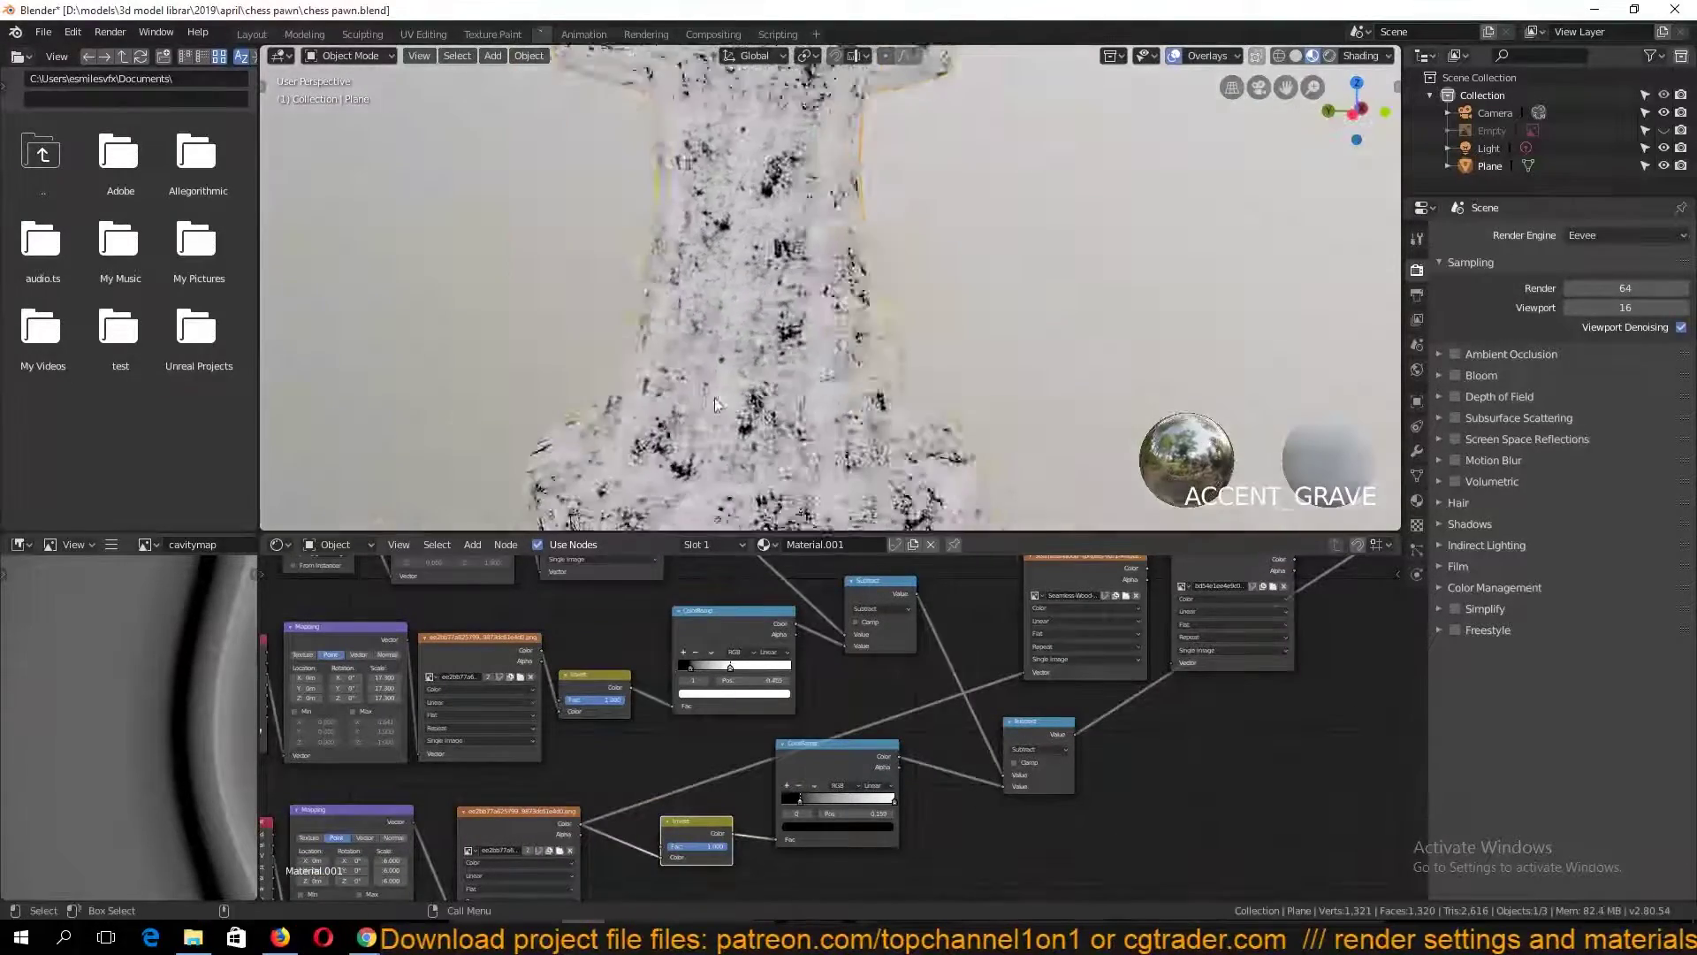
{"action": "scroll", "coordinate": [714, 398], "scroll_direction": "up", "scroll_amount": 3}
{"action": "left_click", "coordinate": [875, 592], "text": "ctrl+shift"}
{"action": "middle_click_drag", "start_coordinate": [1041, 730], "coordinate": [782, 646]}
{"action": "left_click", "coordinate": [703, 685], "text": "ctrl+shift"}
{"action": "scroll", "coordinate": [708, 686], "scroll_direction": "down", "scroll_amount": 4}
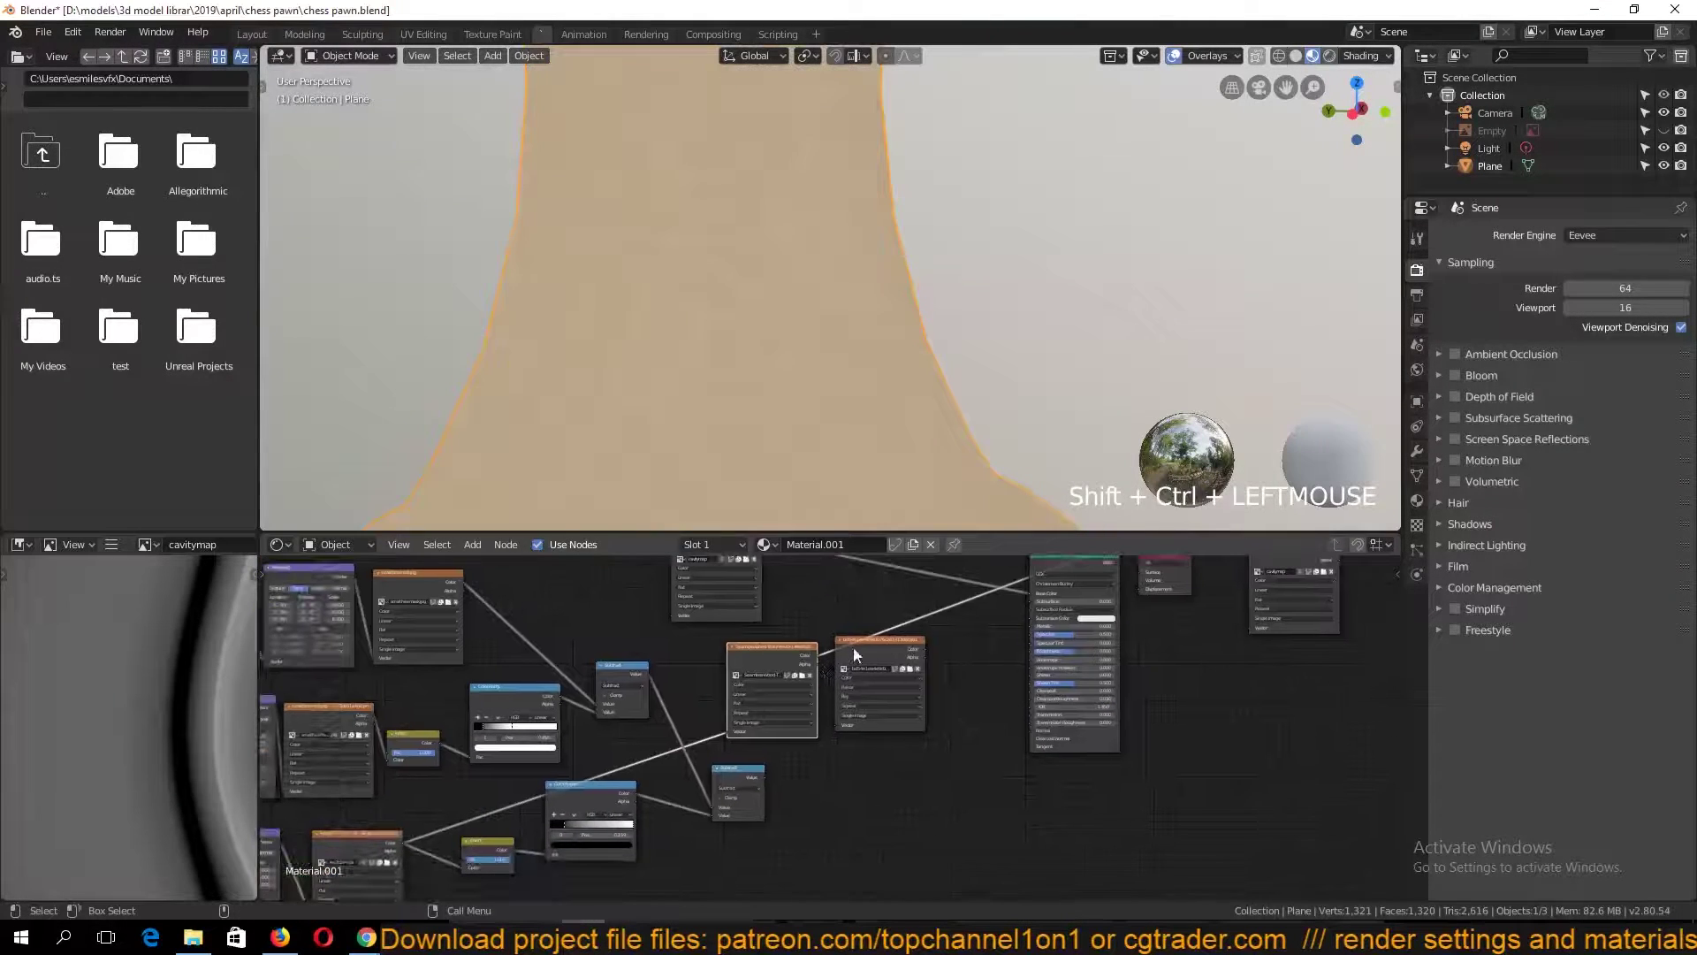
Rearrange the wood texture and neighbouring nodes to clear space around the seamless wood texture
{"action": "left_click_drag", "start_coordinate": [852, 645], "coordinate": [875, 728]}
{"action": "left_click_drag", "start_coordinate": [727, 733], "coordinate": [691, 730]}
{"action": "middle_click_drag", "start_coordinate": [709, 665], "coordinate": [741, 694]}
{"action": "left_click_drag", "start_coordinate": [800, 677], "coordinate": [830, 665]}
{"action": "scroll", "coordinate": [830, 666], "scroll_direction": "down", "scroll_amount": 3}
{"action": "middle_click_drag", "start_coordinate": [830, 666], "coordinate": [819, 732]}
{"action": "left_click_drag", "start_coordinate": [749, 655], "coordinate": [824, 583]}
{"action": "left_click_drag", "start_coordinate": [818, 736], "coordinate": [790, 870]}
{"action": "left_click_drag", "start_coordinate": [833, 587], "coordinate": [819, 647]}
{"action": "middle_click_drag", "start_coordinate": [818, 640], "coordinate": [871, 760]}
Add Texture Coordinate and Mapping nodes to the seamless wood texture
{"action": "left_click", "coordinate": [867, 666]}
{"action": "key", "text": "ctrl+t"}
{"action": "middle_click_drag", "start_coordinate": [665, 353], "coordinate": [661, 406]}
{"action": "key", "text": "grave"}
{"action": "scroll", "coordinate": [661, 407], "scroll_direction": "up", "scroll_amount": 3}
{"action": "scroll", "coordinate": [813, 734], "scroll_direction": "up", "scroll_amount": 5}
Try a Mapping scale of 9 on all axes and check the wood grain on the pawn
{"action": "left_click", "coordinate": [862, 644]}
{"action": "left_click_drag", "start_coordinate": [863, 643], "coordinate": [928, 671]}
{"action": "scroll", "coordinate": [799, 394], "scroll_direction": "down", "scroll_amount": 4}
{"action": "key", "text": "grave"}
{"action": "middle_click_drag", "start_coordinate": [799, 395], "coordinate": [633, 356]}
{"action": "scroll", "coordinate": [682, 409], "scroll_direction": "up", "scroll_amount": 2}
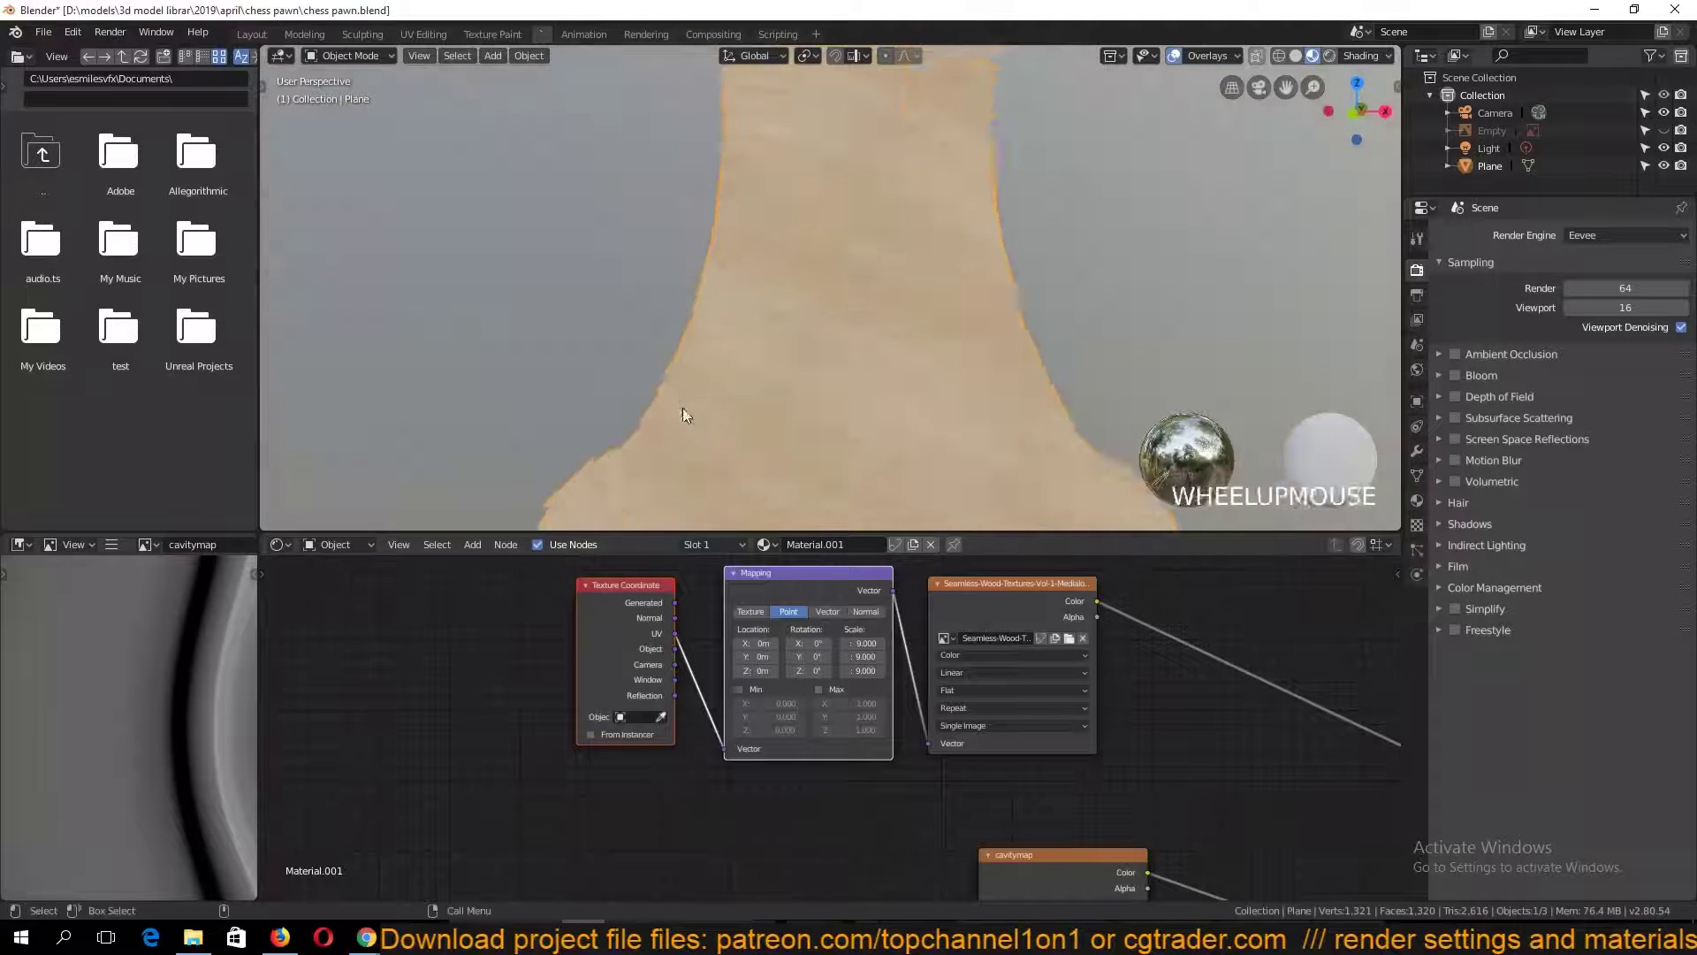
Reposition the Mapping node and connect the Object coordinates to its Vector input
{"action": "scroll", "coordinate": [681, 409], "scroll_direction": "down", "scroll_amount": 4}
{"action": "scroll", "coordinate": [943, 750], "scroll_direction": "down", "scroll_amount": 2}
{"action": "mouse_move", "coordinate": [345, 605]}
{"action": "left_mouse_down"}
{"action": "mouse_move", "coordinate": [468, 627]}
{"action": "mouse_move", "coordinate": [382, 643]}
{"action": "left_mouse_up"}
{"action": "left_click_drag", "start_coordinate": [743, 569], "coordinate": [610, 618]}
{"action": "scroll", "coordinate": [584, 619], "scroll_direction": "up", "scroll_amount": 4}
{"action": "left_click_drag", "start_coordinate": [343, 614], "coordinate": [493, 748]}
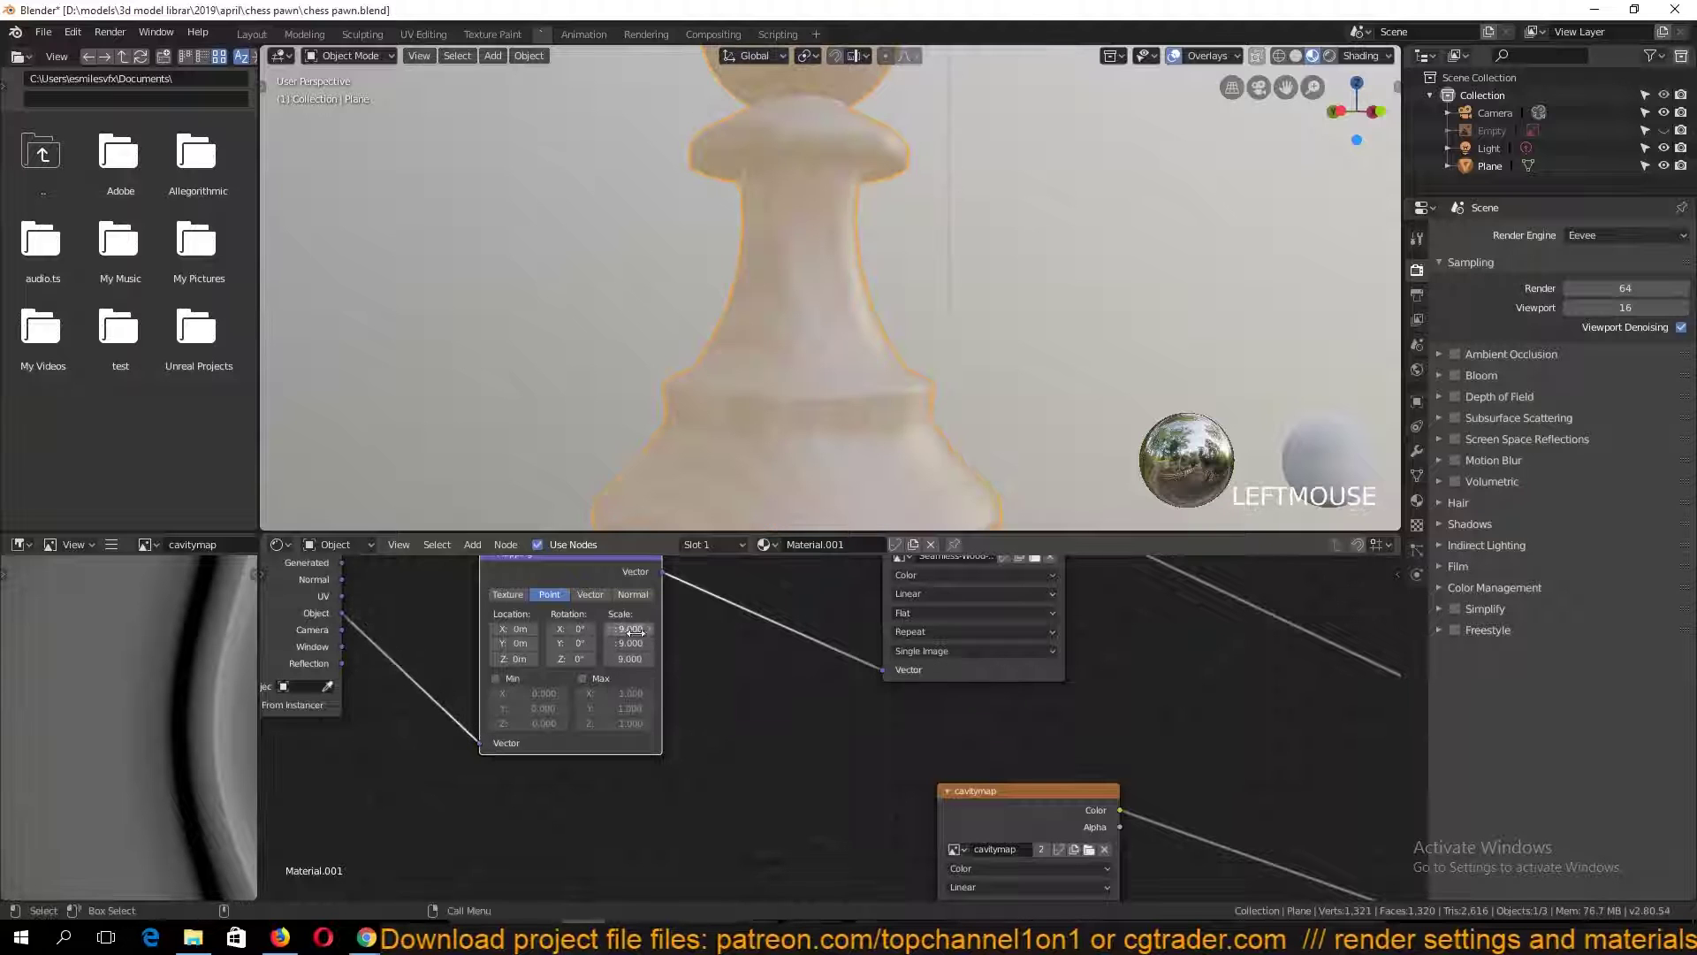
Set the Mapping scale to 0.1 on all axes and the wood texture's projection to Box
{"action": "left_click_drag", "start_coordinate": [623, 628], "coordinate": [623, 658]}
{"action": "type", "text": "0.1"}
{"action": "key", "text": "Return"}
{"action": "left_click", "coordinate": [936, 606]}
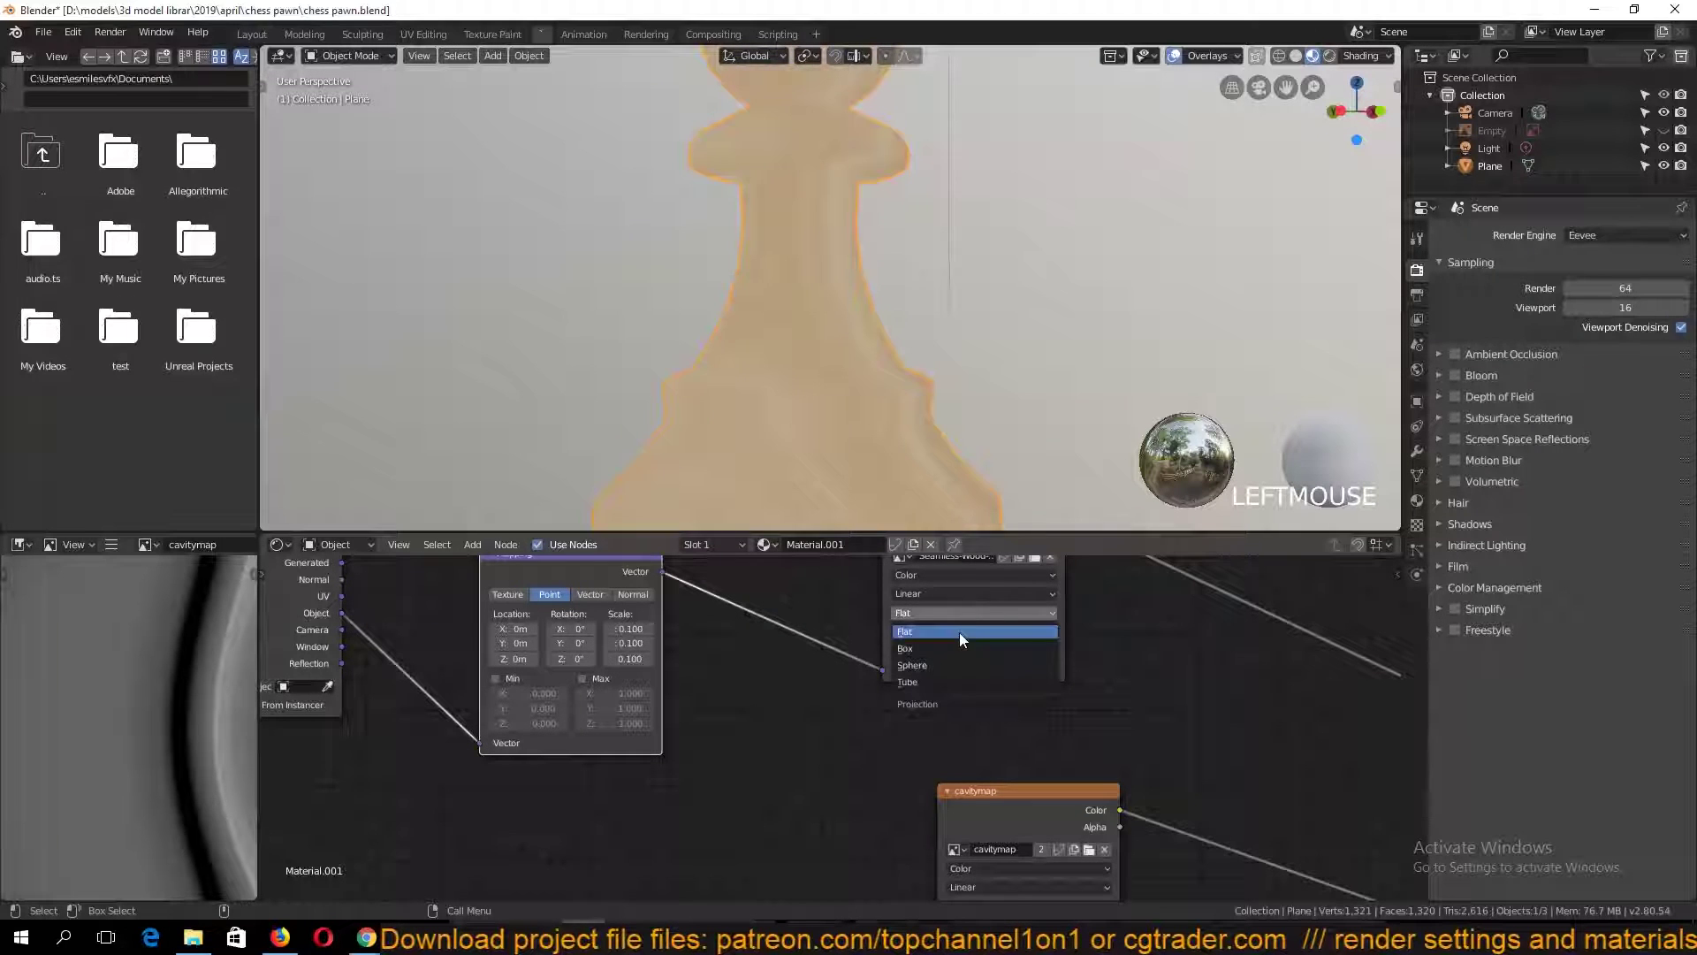
{"action": "left_click", "coordinate": [958, 633]}
{"action": "key", "text": "grave"}
{"action": "middle_click_drag", "start_coordinate": [672, 417], "coordinate": [634, 417]}
{"action": "scroll", "coordinate": [635, 418], "scroll_direction": "up", "scroll_amount": 1}
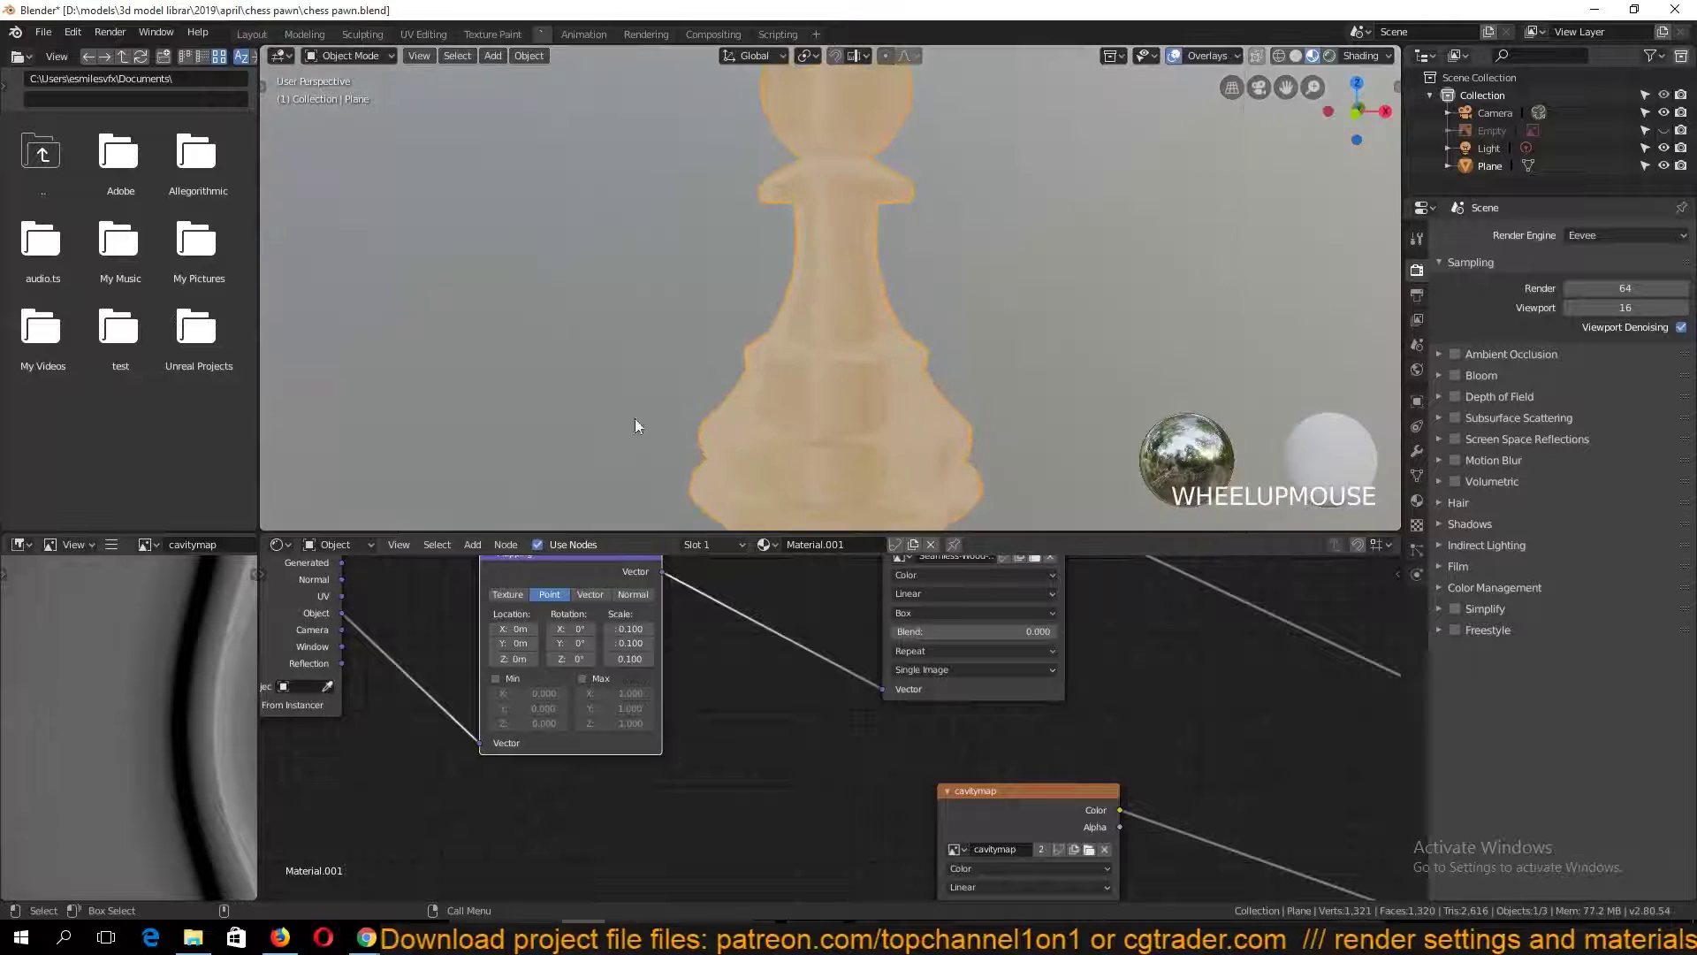
Try feeding the Mapping vector into the cavity map and preview it on the pawn
{"action": "left_click_drag", "start_coordinate": [998, 791], "coordinate": [878, 738]}
{"action": "scroll", "coordinate": [752, 708], "scroll_direction": "down", "scroll_amount": 1}
{"action": "left_click_drag", "start_coordinate": [687, 594], "coordinate": [820, 883]}
{"action": "left_click", "coordinate": [893, 755], "text": "ctrl+shift"}
{"action": "scroll", "coordinate": [906, 780], "scroll_direction": "down", "scroll_amount": 5}
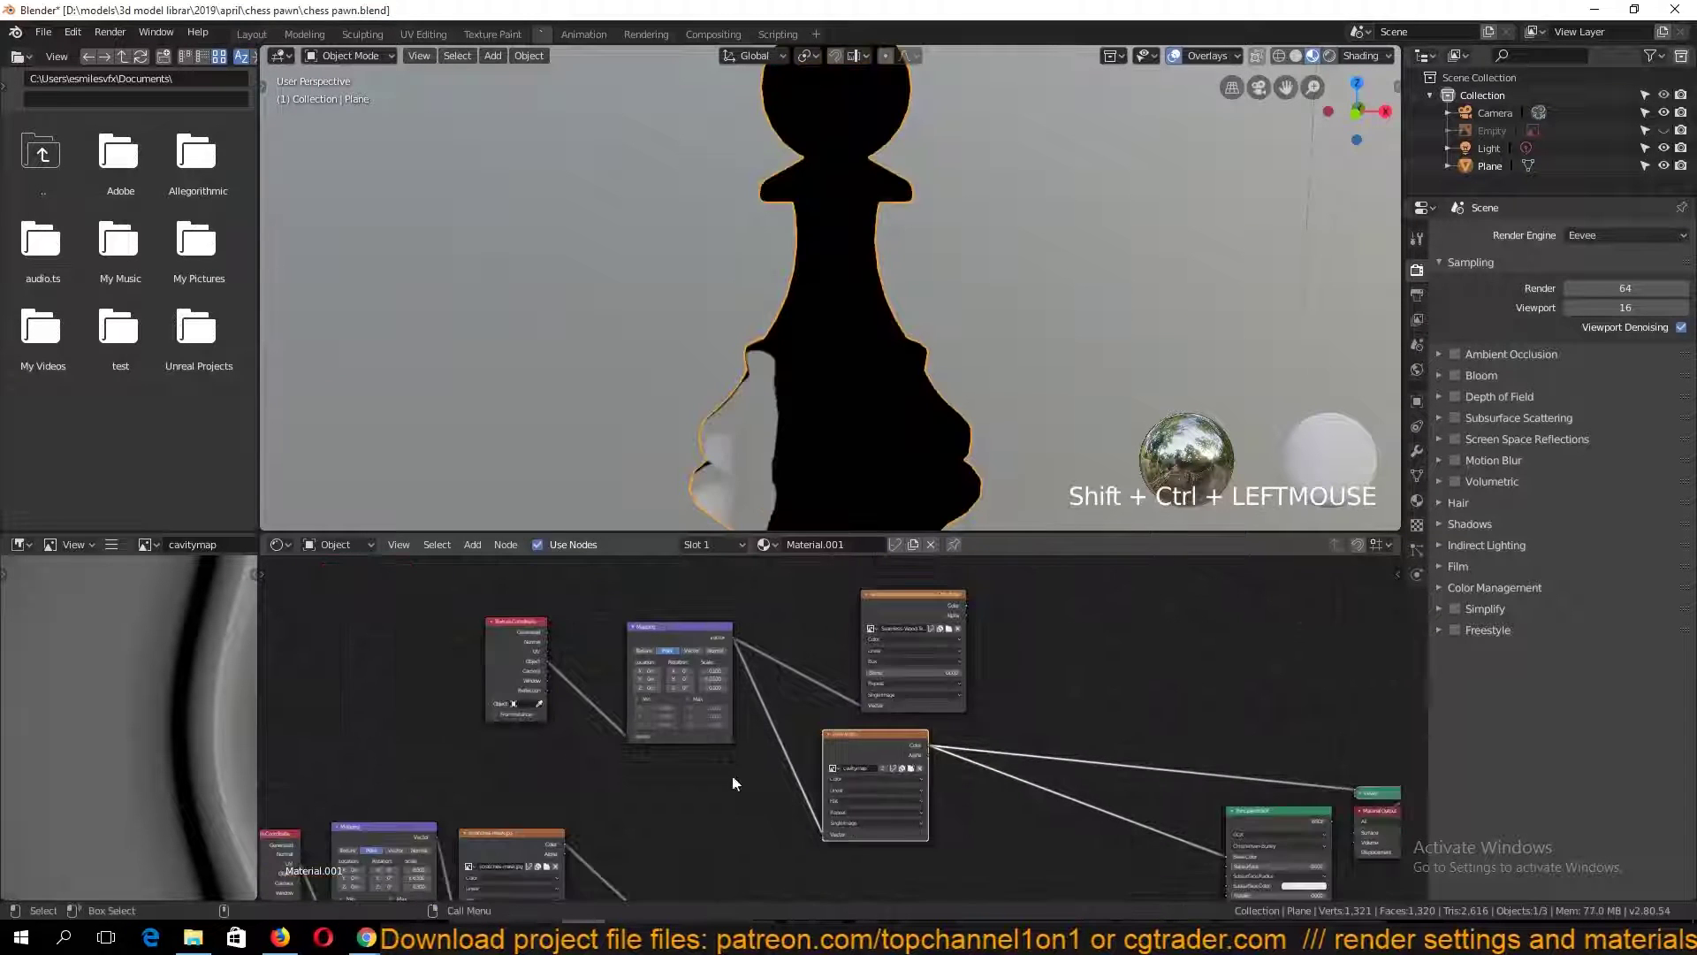
Detach the cavity map from the Mapping node, move it aside and save the file
{"action": "left_click_drag", "start_coordinate": [887, 802], "coordinate": [1066, 670]}
{"action": "middle_click_drag", "start_coordinate": [938, 761], "coordinate": [917, 564]}
{"action": "key", "text": "ctrl+s"}
Move the second wood texture near the first, preview it and connect the Mapping vector to its Vector input
{"action": "middle_click_drag", "start_coordinate": [747, 764], "coordinate": [753, 846]}
{"action": "scroll", "coordinate": [995, 882], "scroll_direction": "down", "scroll_amount": 3}
{"action": "middle_click_drag", "start_coordinate": [995, 882], "coordinate": [988, 824]}
{"action": "left_click_drag", "start_coordinate": [1054, 849], "coordinate": [849, 663]}
{"action": "scroll", "coordinate": [857, 682], "scroll_direction": "up", "scroll_amount": 4}
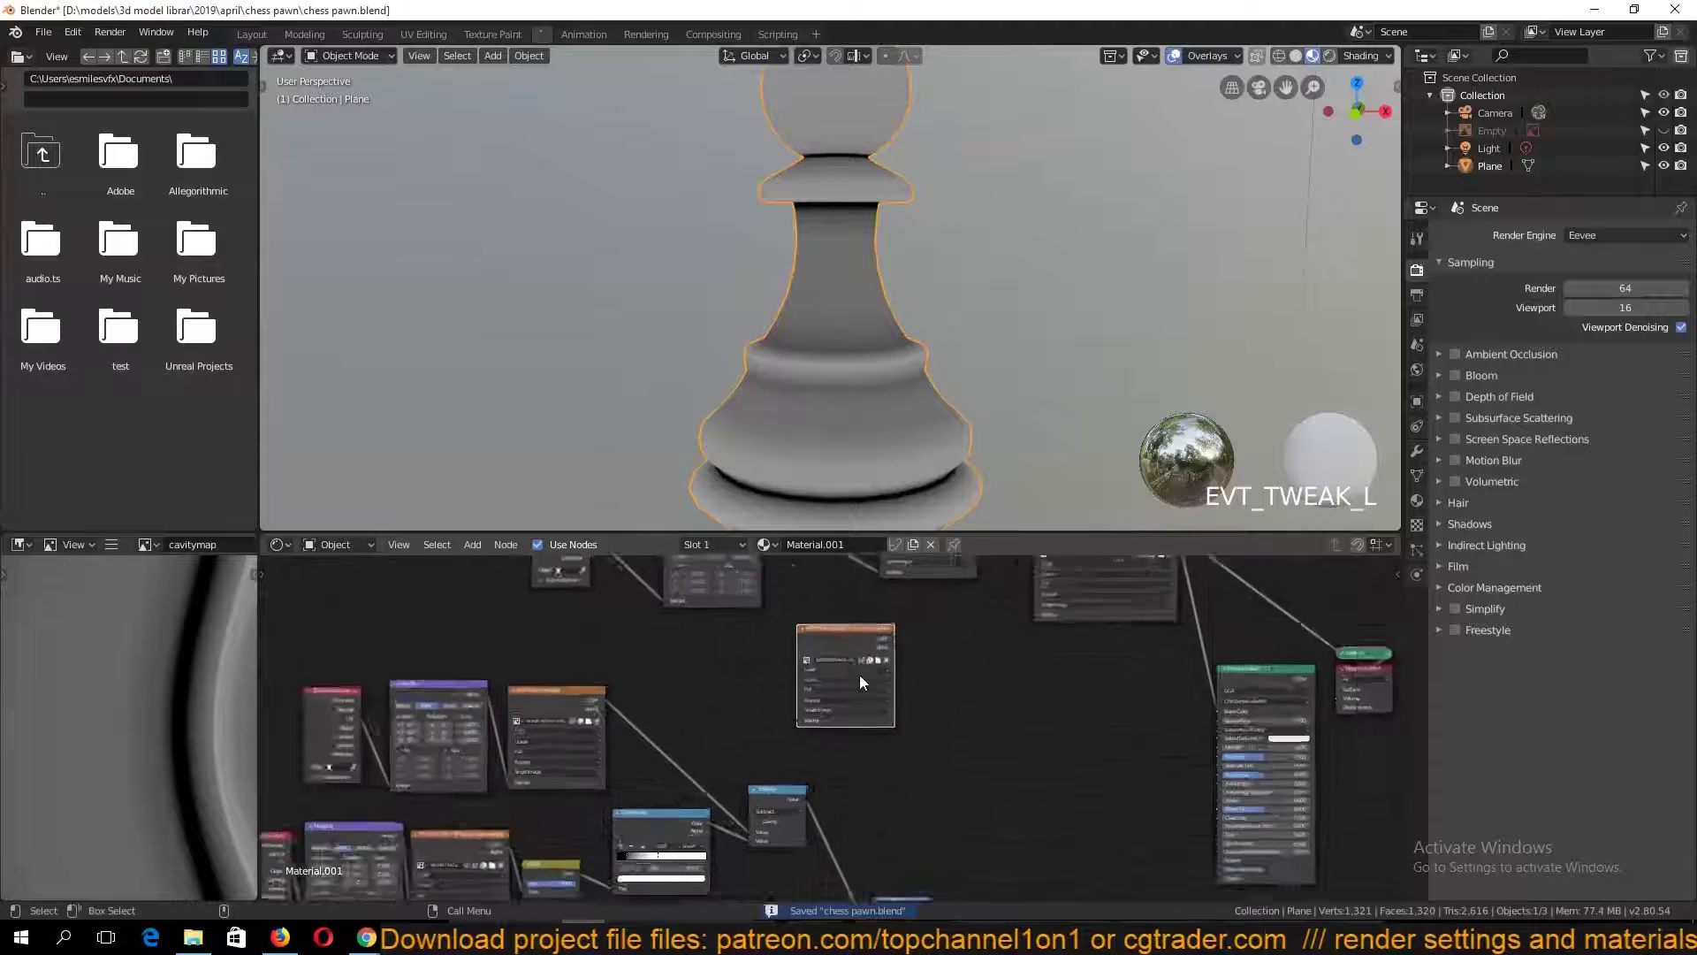
{"action": "middle_click_drag", "start_coordinate": [864, 681], "coordinate": [872, 750]}
{"action": "left_click", "coordinate": [867, 706], "text": "ctrl+shift"}
{"action": "middle_click_drag", "start_coordinate": [778, 685], "coordinate": [880, 721]}
{"action": "left_click_drag", "start_coordinate": [853, 578], "coordinate": [894, 823]}
Set the second wood texture's projection to Box, move the cavity map further aside and save the file
{"action": "middle_click_drag", "start_coordinate": [788, 391], "coordinate": [981, 344]}
{"action": "middle_click_drag", "start_coordinate": [962, 674], "coordinate": [716, 734]}
{"action": "left_click_drag", "start_coordinate": [1035, 674], "coordinate": [1133, 673]}
{"action": "middle_click_drag", "start_coordinate": [743, 806], "coordinate": [782, 780]}
{"action": "left_click", "coordinate": [773, 819]}
{"action": "left_click", "coordinate": [758, 847]}
{"action": "key", "text": "ctrl+s"}
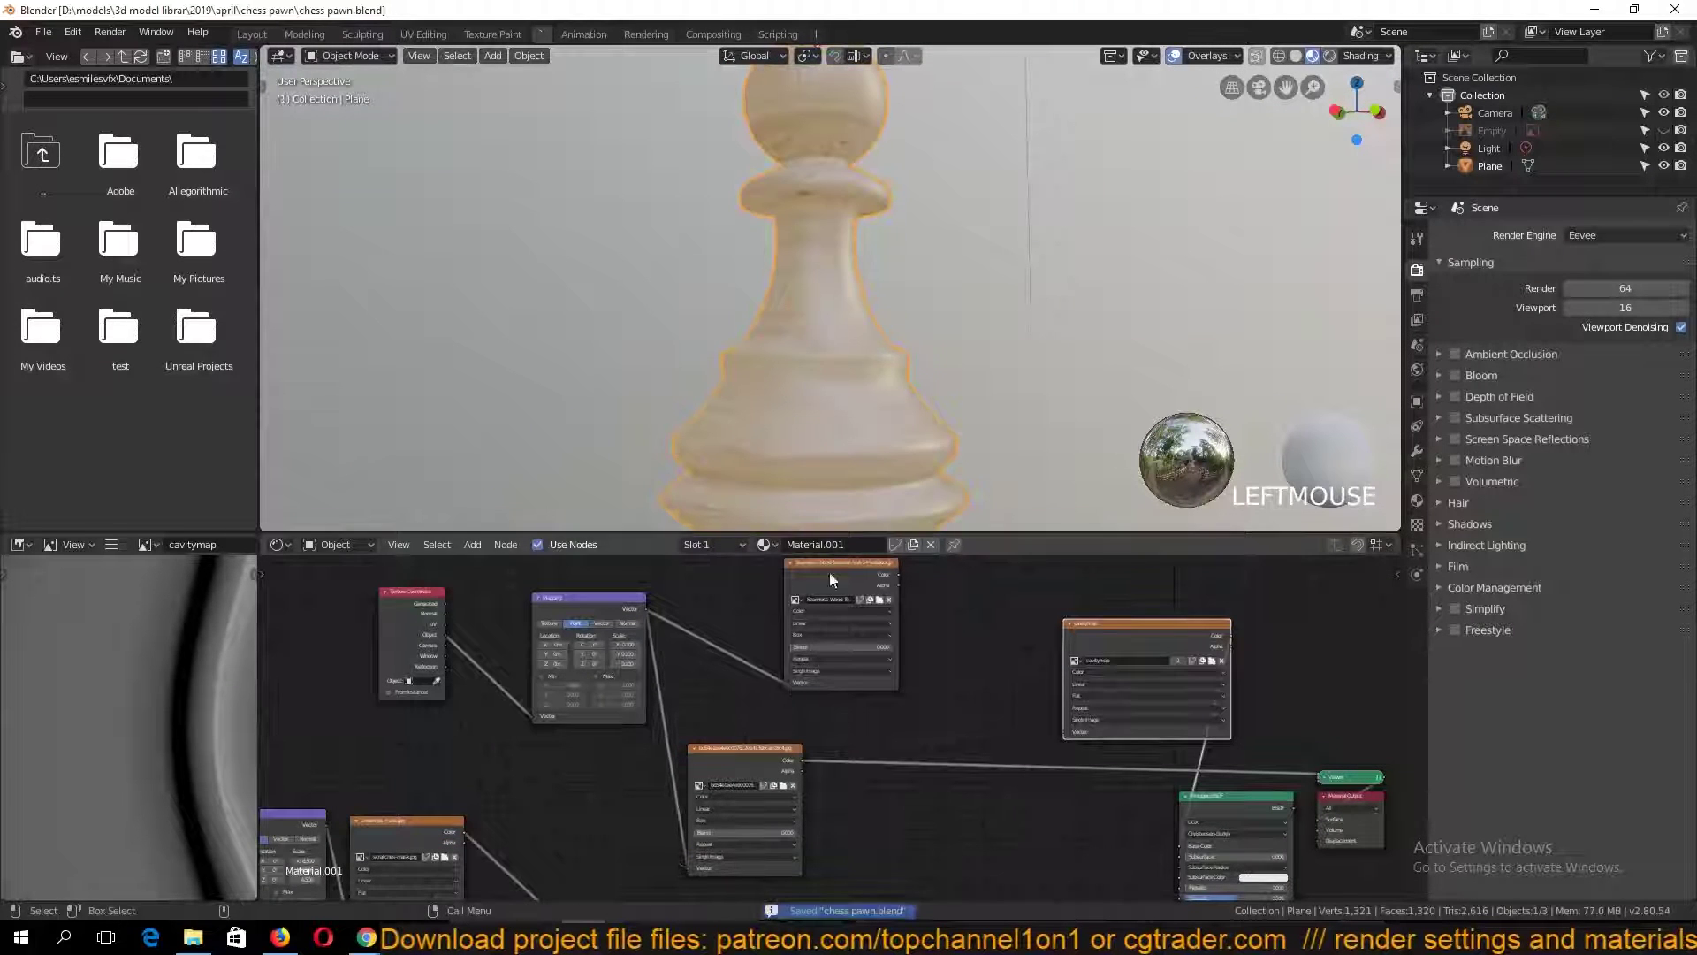
Add a MixRGB node and connect the two wood textures to its Color1 and Color2 inputs
{"action": "left_click_drag", "start_coordinate": [829, 571], "coordinate": [723, 592]}
{"action": "key", "text": "shift+a"}
{"action": "key", "text": "shift+a"}
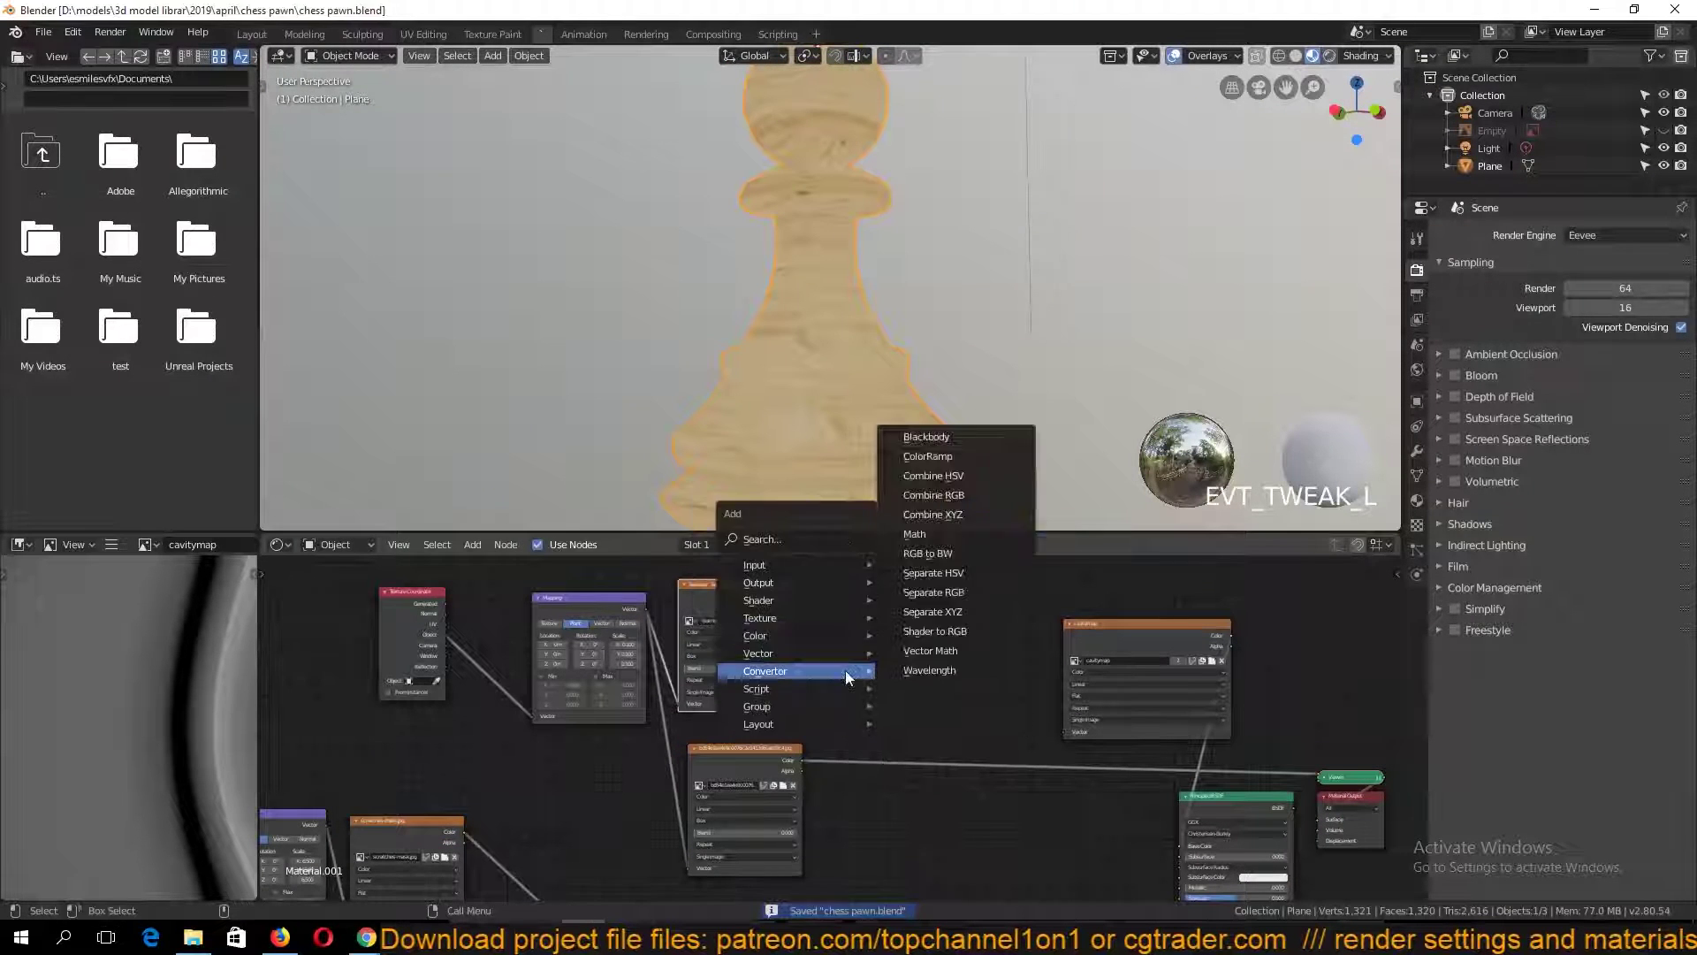
{"action": "left_click", "coordinate": [919, 698]}
{"action": "left_click", "coordinate": [919, 699]}
{"action": "left_click", "coordinate": [774, 609], "text": "ctrl+shift"}
{"action": "left_click_drag", "start_coordinate": [793, 596], "coordinate": [908, 688]}
{"action": "left_click_drag", "start_coordinate": [799, 758], "coordinate": [913, 701]}
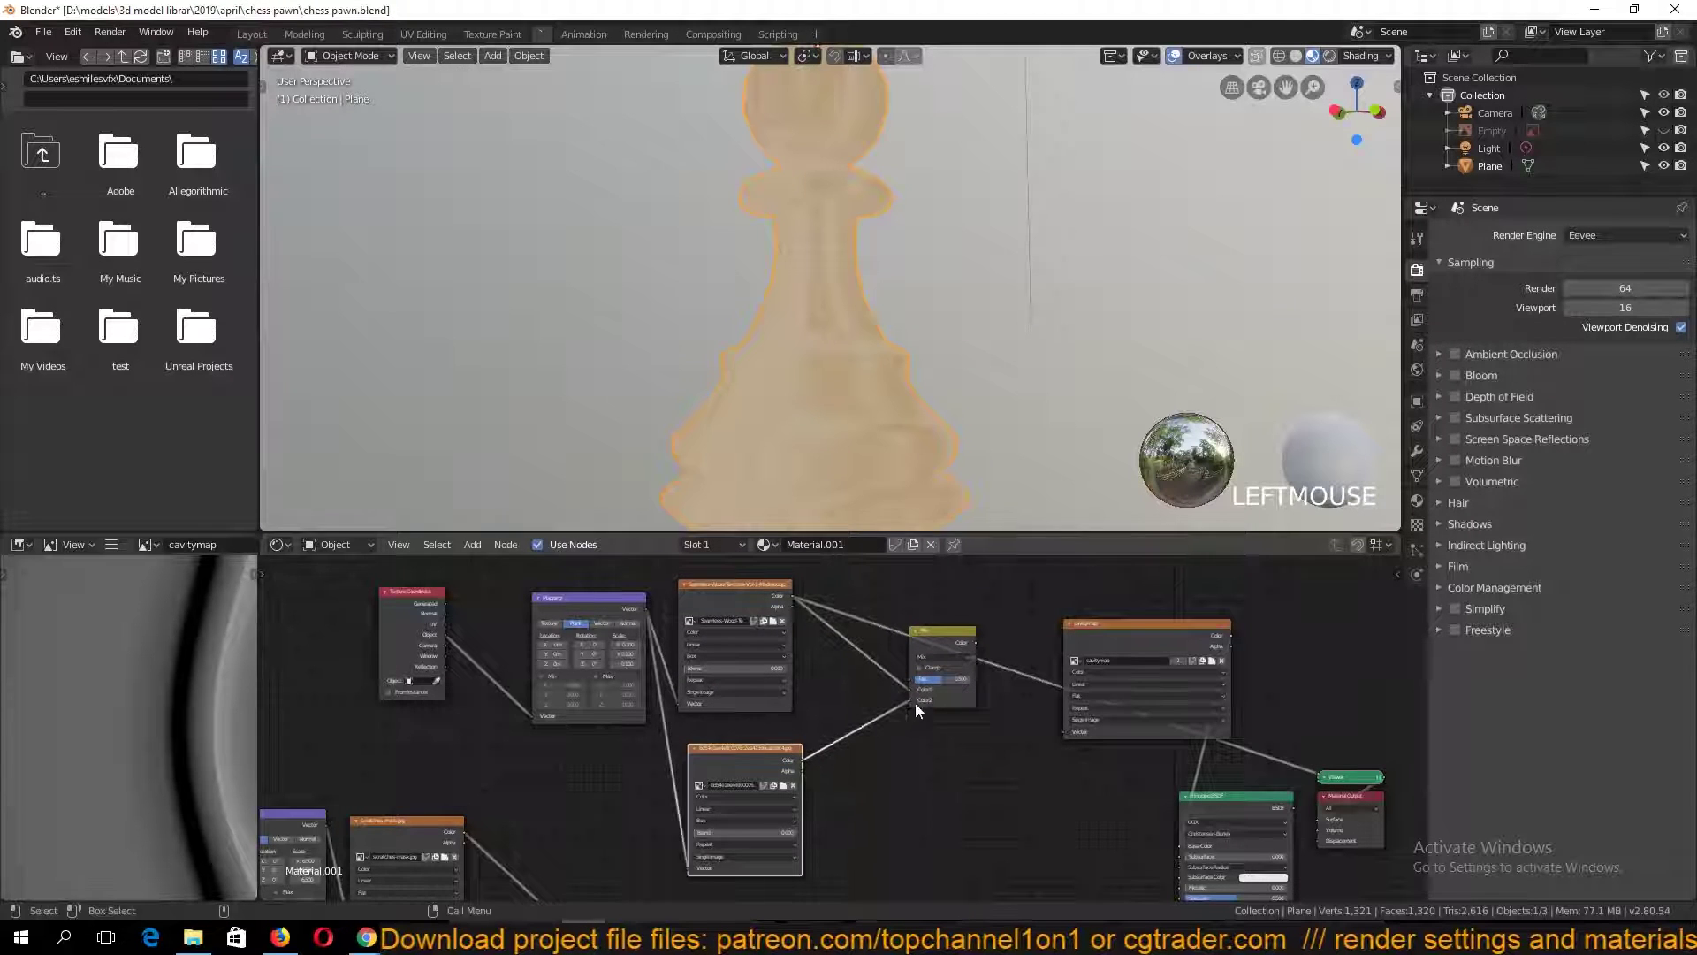
Preview the MixRGB node on the pawn and set its factor to 1.000
{"action": "key", "text": "grave"}
{"action": "left_click", "coordinate": [949, 661], "text": "ctrl+shift"}
{"action": "left_click", "coordinate": [971, 677]}
Compare blend modes for the wood mix, choose Overlay and save the file
{"action": "left_click", "coordinate": [943, 656]}
{"action": "left_click", "coordinate": [937, 721]}
{"action": "scroll", "coordinate": [822, 427], "scroll_direction": "up", "scroll_amount": 2}
{"action": "scroll", "coordinate": [927, 389], "scroll_direction": "down", "scroll_amount": 1}
{"action": "middle_click_drag", "start_coordinate": [927, 389], "coordinate": [924, 431]}
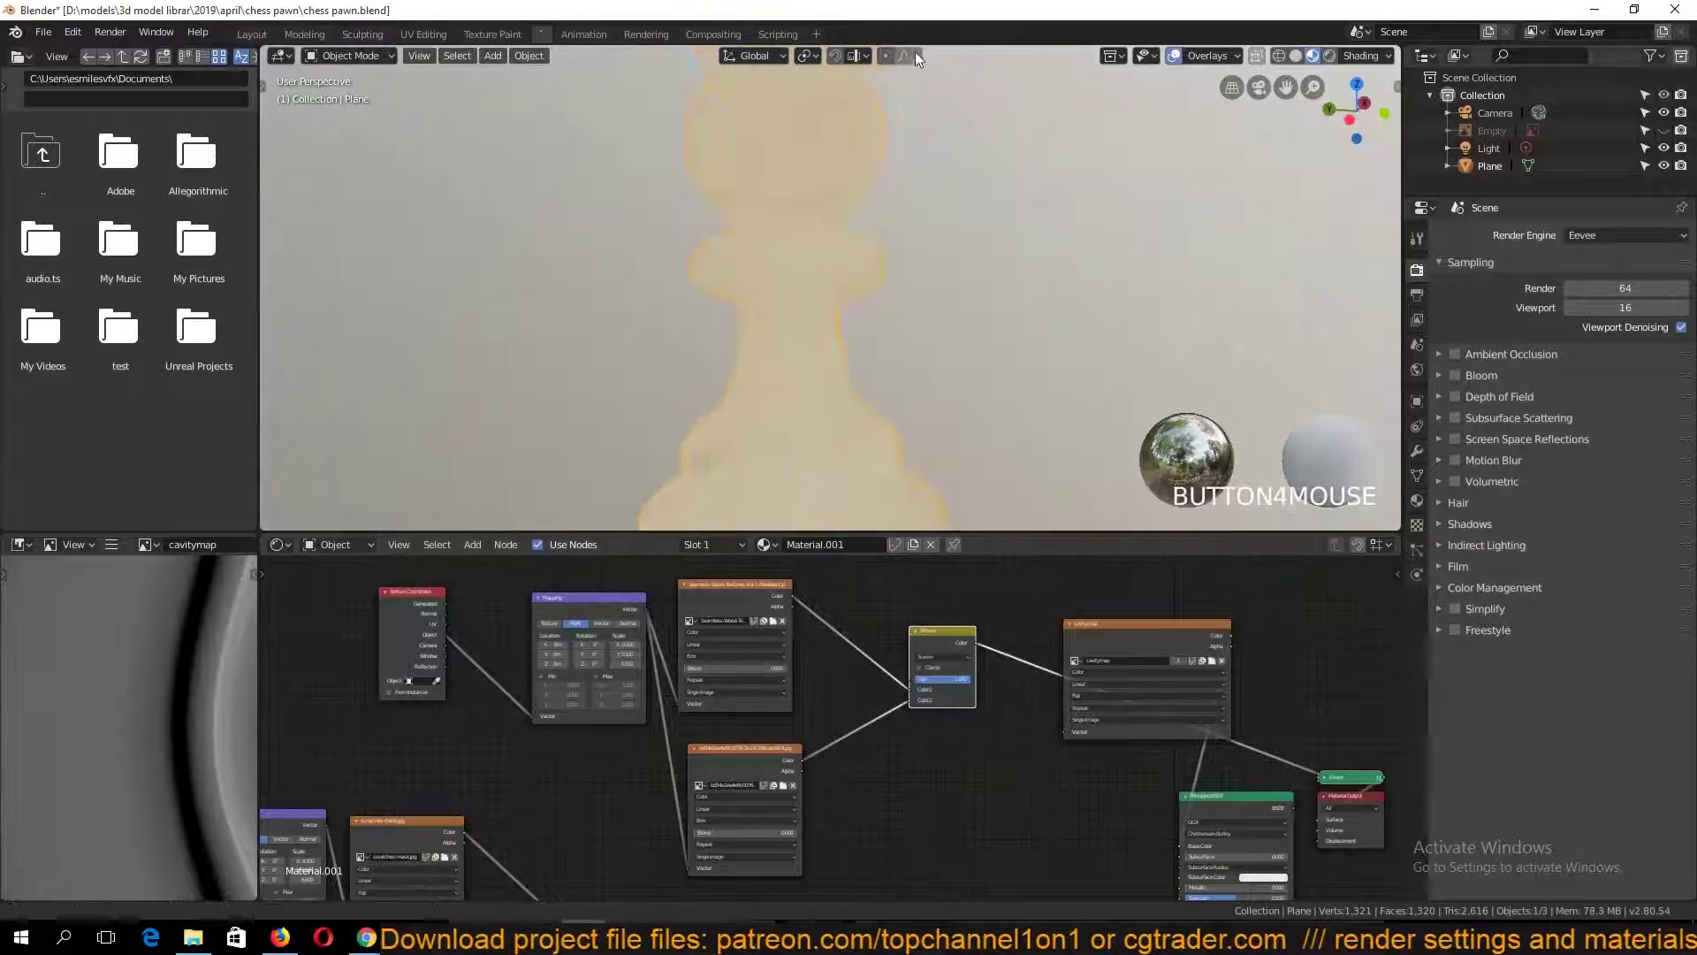
{"action": "left_click", "coordinate": [946, 657]}
{"action": "left_click", "coordinate": [930, 782]}
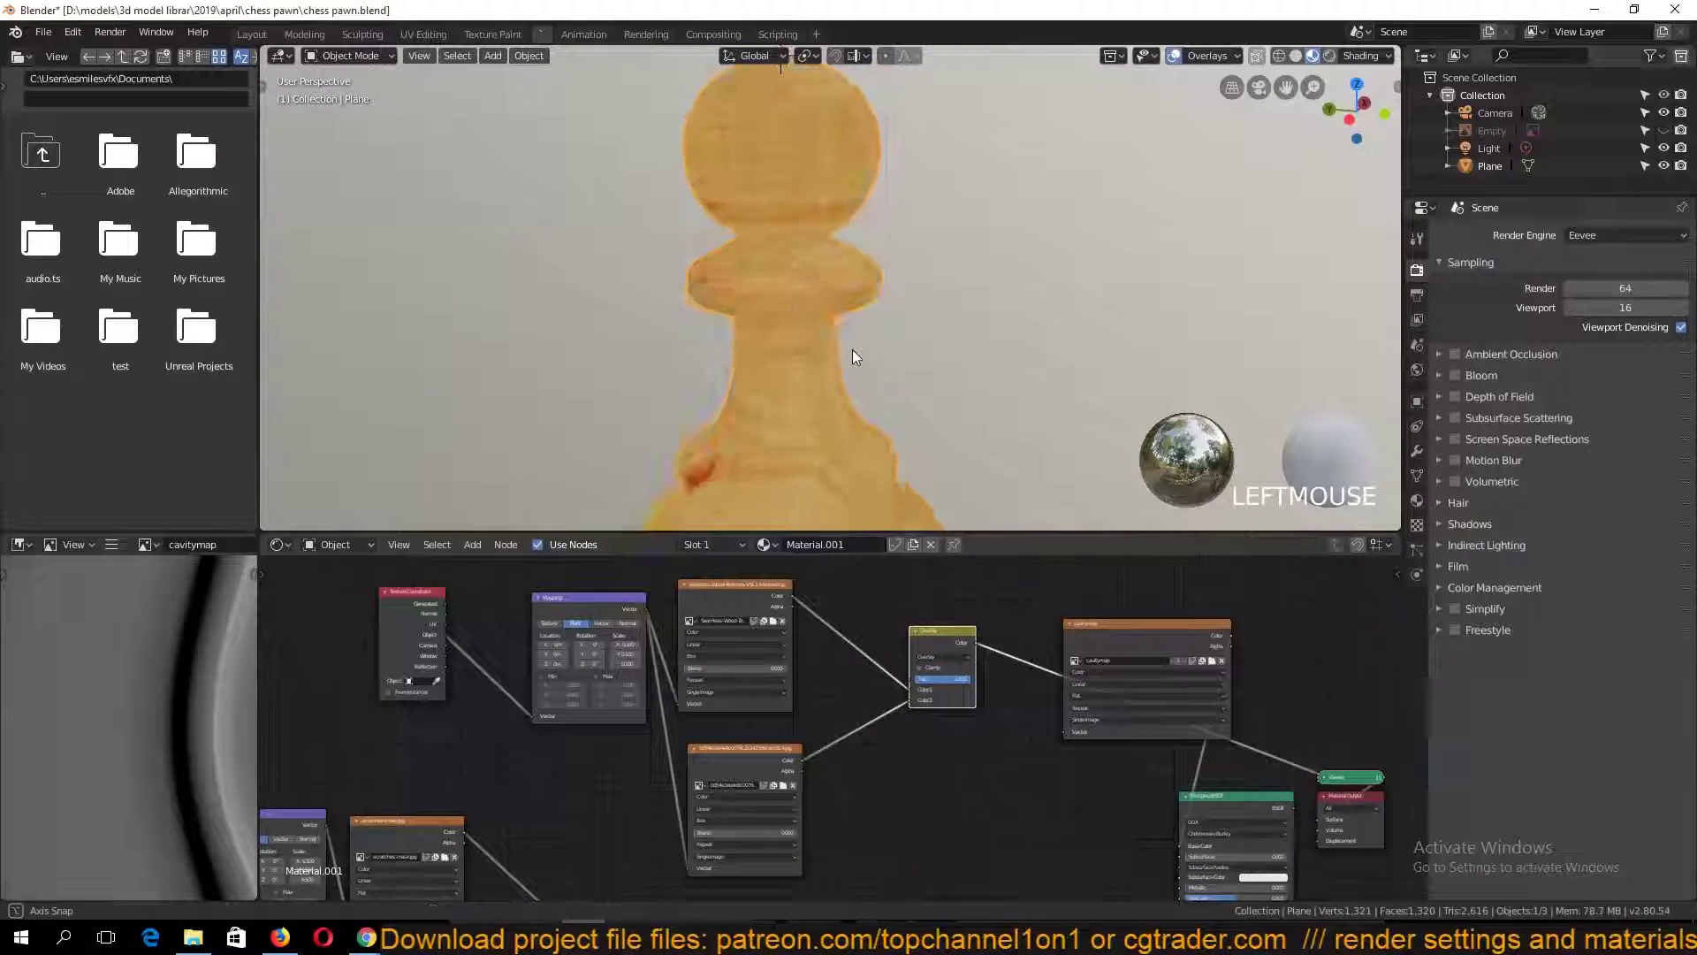
{"action": "scroll", "coordinate": [802, 340], "scroll_direction": "down", "scroll_amount": 5}
{"action": "scroll", "coordinate": [795, 354], "scroll_direction": "up", "scroll_amount": 5}
{"action": "key", "text": "ctrl+s"}
Set the box Blend to 0.445 on the first wood texture and about 0.32 on the second, and save
{"action": "middle_click_drag", "start_coordinate": [827, 422], "coordinate": [856, 393]}
{"action": "scroll", "coordinate": [822, 736], "scroll_direction": "up", "scroll_amount": 6}
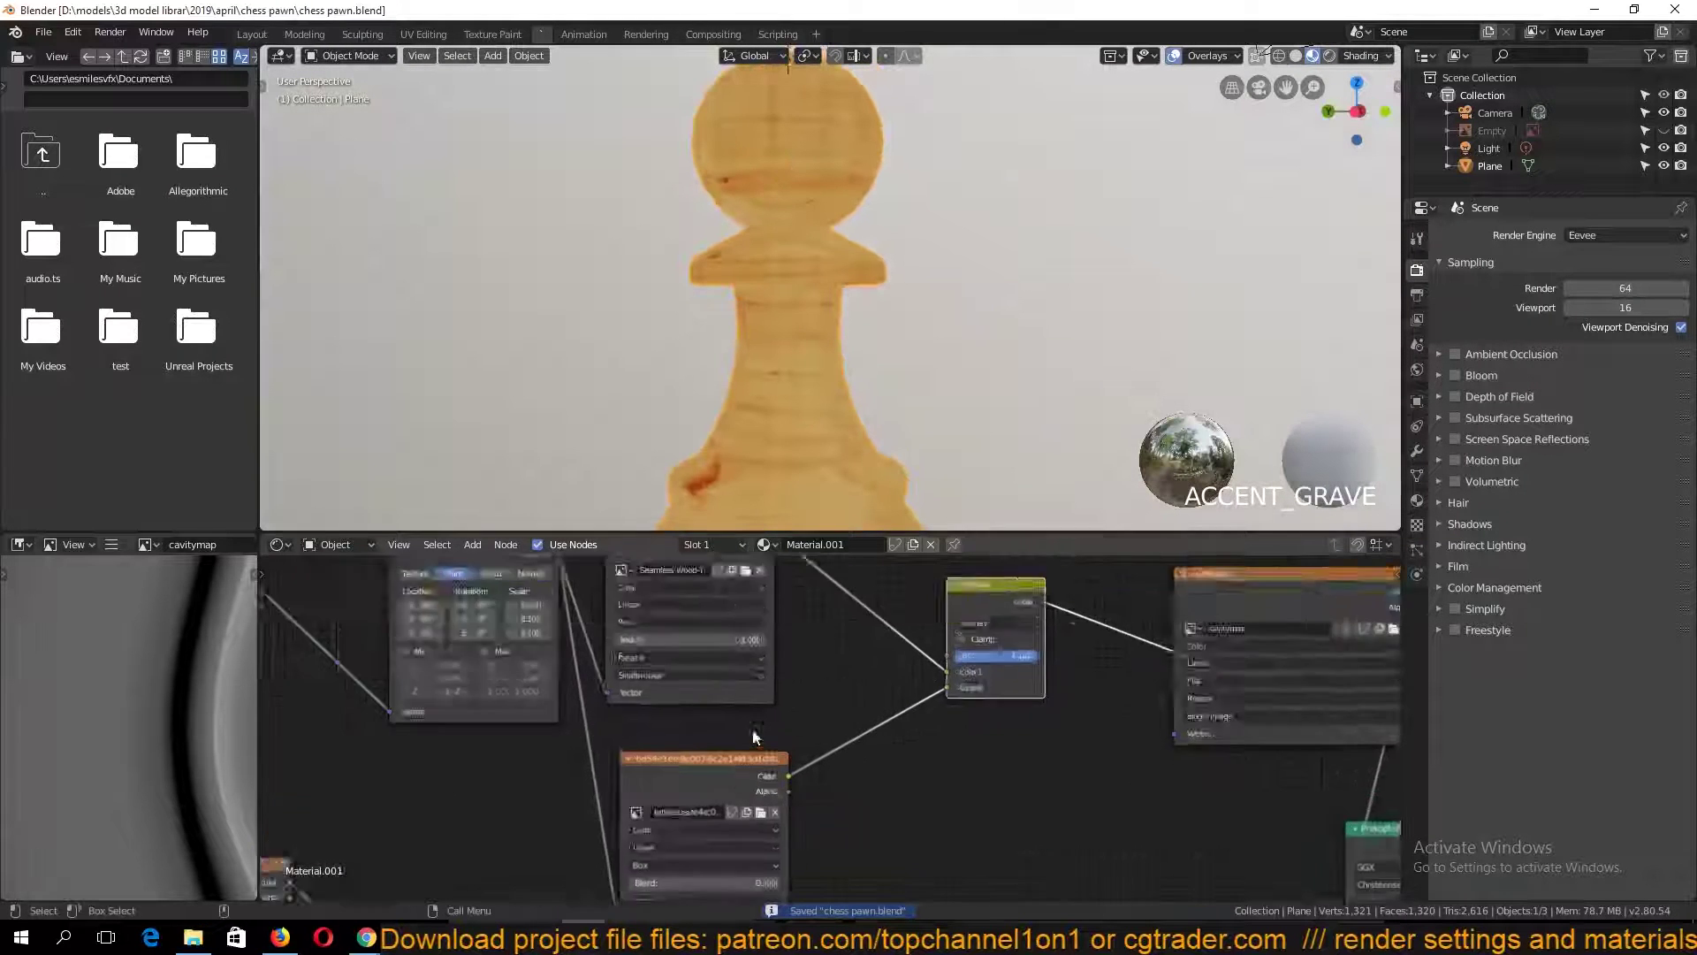
{"action": "middle_click_drag", "start_coordinate": [738, 736], "coordinate": [678, 673]}
{"action": "left_click_drag", "start_coordinate": [594, 565], "coordinate": [667, 566]}
{"action": "left_click_drag", "start_coordinate": [610, 826], "coordinate": [663, 827]}
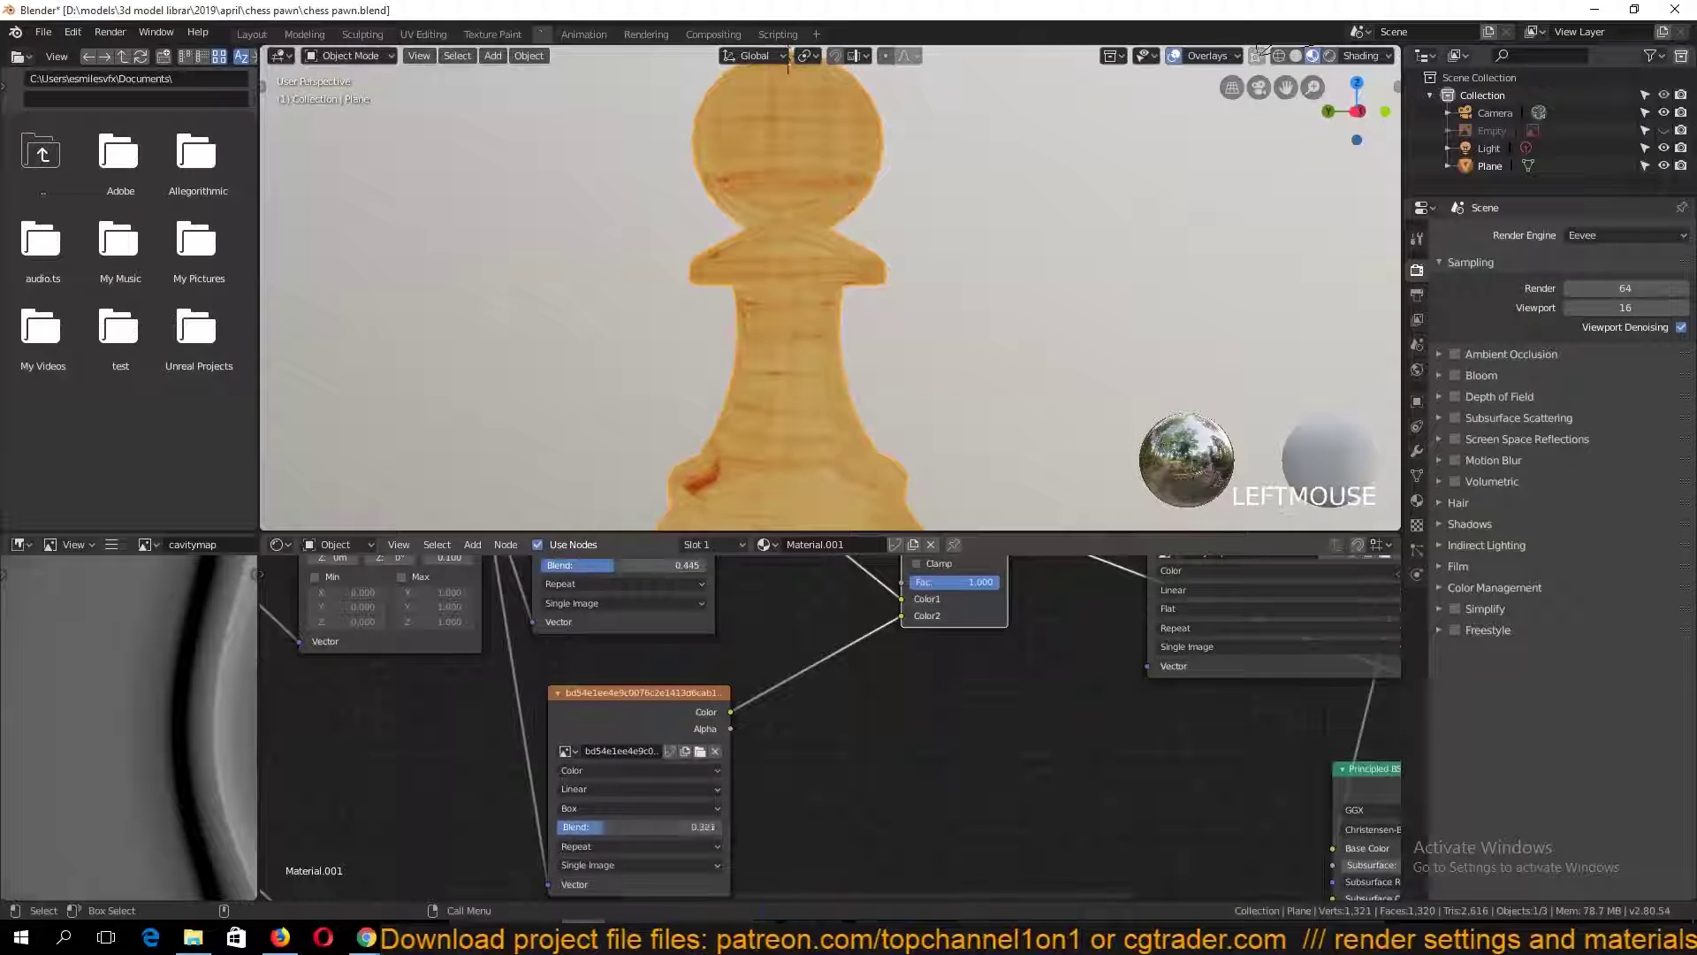
{"action": "scroll", "coordinate": [728, 336], "scroll_direction": "down", "scroll_amount": 4}
{"action": "scroll", "coordinate": [728, 336], "scroll_direction": "up", "scroll_amount": 4}
{"action": "key", "text": "ctrl+s"}
Move the cavity map beneath the Overlay node and shift the shader and output nodes to make room
{"action": "middle_click_drag", "start_coordinate": [778, 340], "coordinate": [945, 244]}
{"action": "key", "text": "grave"}
{"action": "scroll", "coordinate": [931, 331], "scroll_direction": "down", "scroll_amount": 2}
{"action": "middle_click_drag", "start_coordinate": [930, 332], "coordinate": [749, 403]}
{"action": "middle_click_drag", "start_coordinate": [934, 826], "coordinate": [533, 785]}
{"action": "scroll", "coordinate": [566, 783], "scroll_direction": "down", "scroll_amount": 6}
{"action": "scroll", "coordinate": [813, 748], "scroll_direction": "up", "scroll_amount": 1}
{"action": "middle_click_drag", "start_coordinate": [833, 678], "coordinate": [913, 689]}
{"action": "left_click_drag", "start_coordinate": [807, 594], "coordinate": [638, 774]}
{"action": "scroll", "coordinate": [893, 717], "scroll_direction": "down", "scroll_amount": 2}
{"action": "middle_click_drag", "start_coordinate": [812, 806], "coordinate": [921, 721]}
{"action": "left_click_drag", "start_coordinate": [1189, 675], "coordinate": [1303, 700]}
{"action": "left_click_drag", "start_coordinate": [1094, 687], "coordinate": [1235, 656]}
{"action": "middle_click_drag", "start_coordinate": [1055, 663], "coordinate": [1050, 758]}
Duplicate the Overlay node, insert the copy after the original and reposition the cavity map beneath them
{"action": "left_click", "coordinate": [707, 648]}
{"action": "key", "text": "shift+d"}
{"action": "left_click", "coordinate": [878, 685]}
{"action": "middle_click_drag", "start_coordinate": [933, 706], "coordinate": [1060, 689]}
{"action": "scroll", "coordinate": [994, 691], "scroll_direction": "up", "scroll_amount": 4}
{"action": "left_click", "coordinate": [876, 799]}
{"action": "left_click_drag", "start_coordinate": [876, 799], "coordinate": [822, 792]}
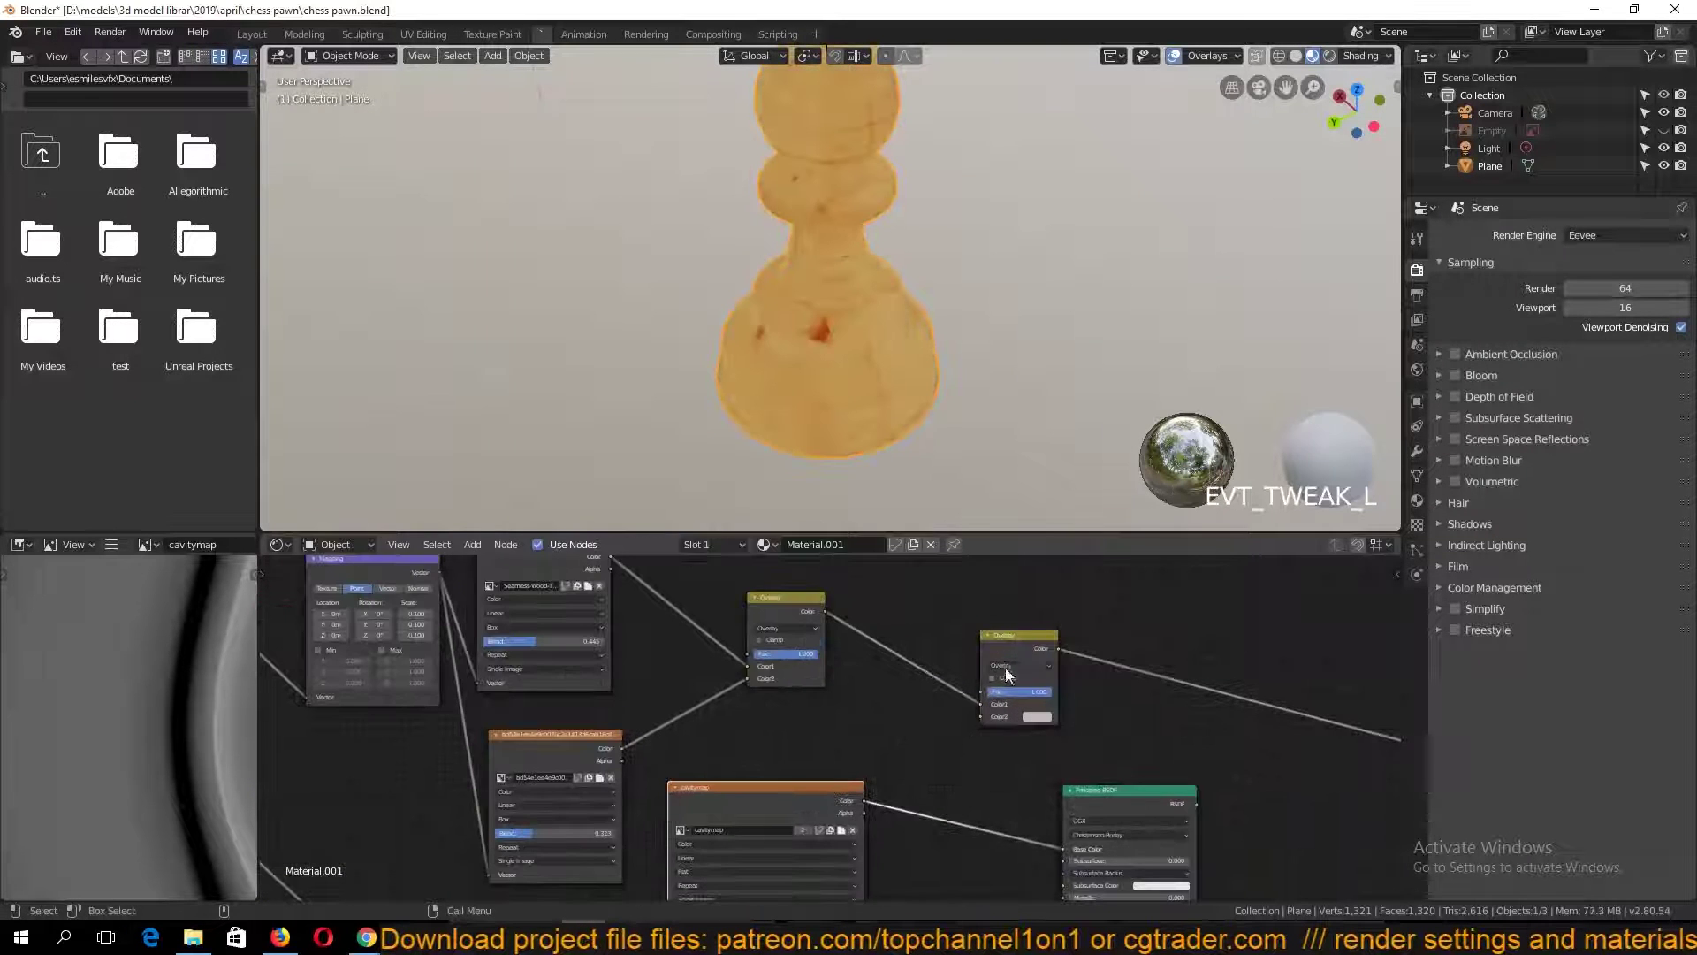
{"action": "left_click_drag", "start_coordinate": [1008, 689], "coordinate": [1058, 694]}
Set the copied node to Mix with the Overlay output in both color inputs and the cavity map in Fac, and save
{"action": "left_click_drag", "start_coordinate": [825, 611], "coordinate": [1032, 721]}
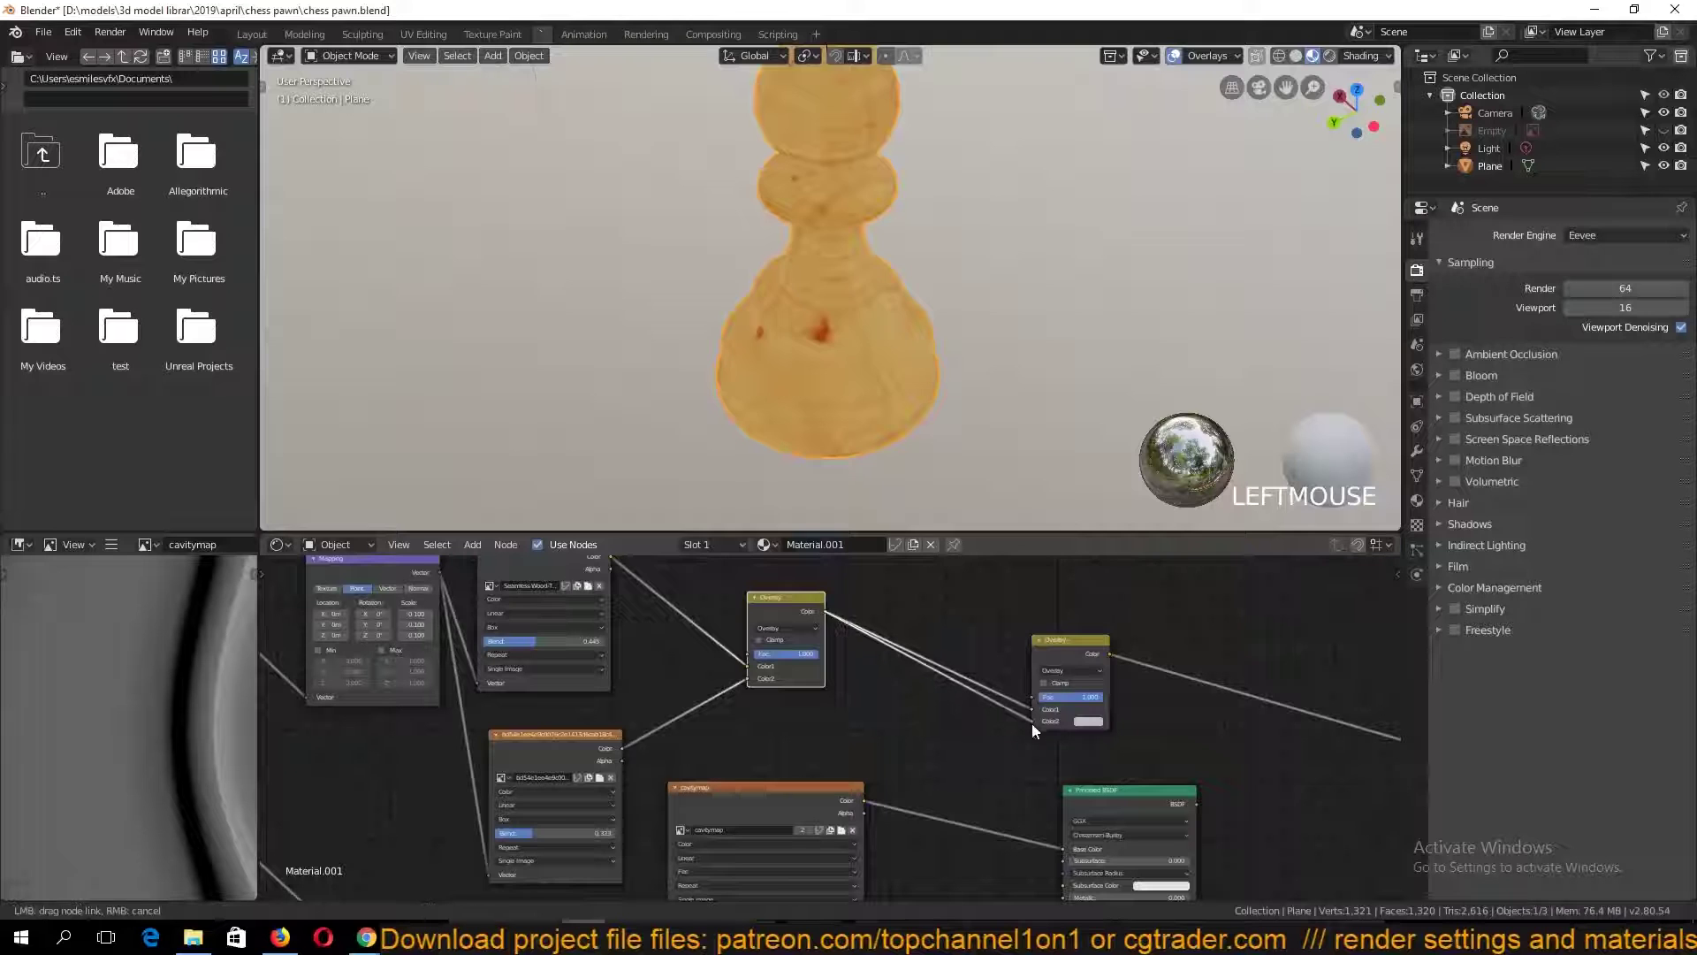
{"action": "key", "text": "ctrl+s"}
{"action": "left_click", "coordinate": [1071, 670]}
{"action": "left_click", "coordinate": [1080, 656]}
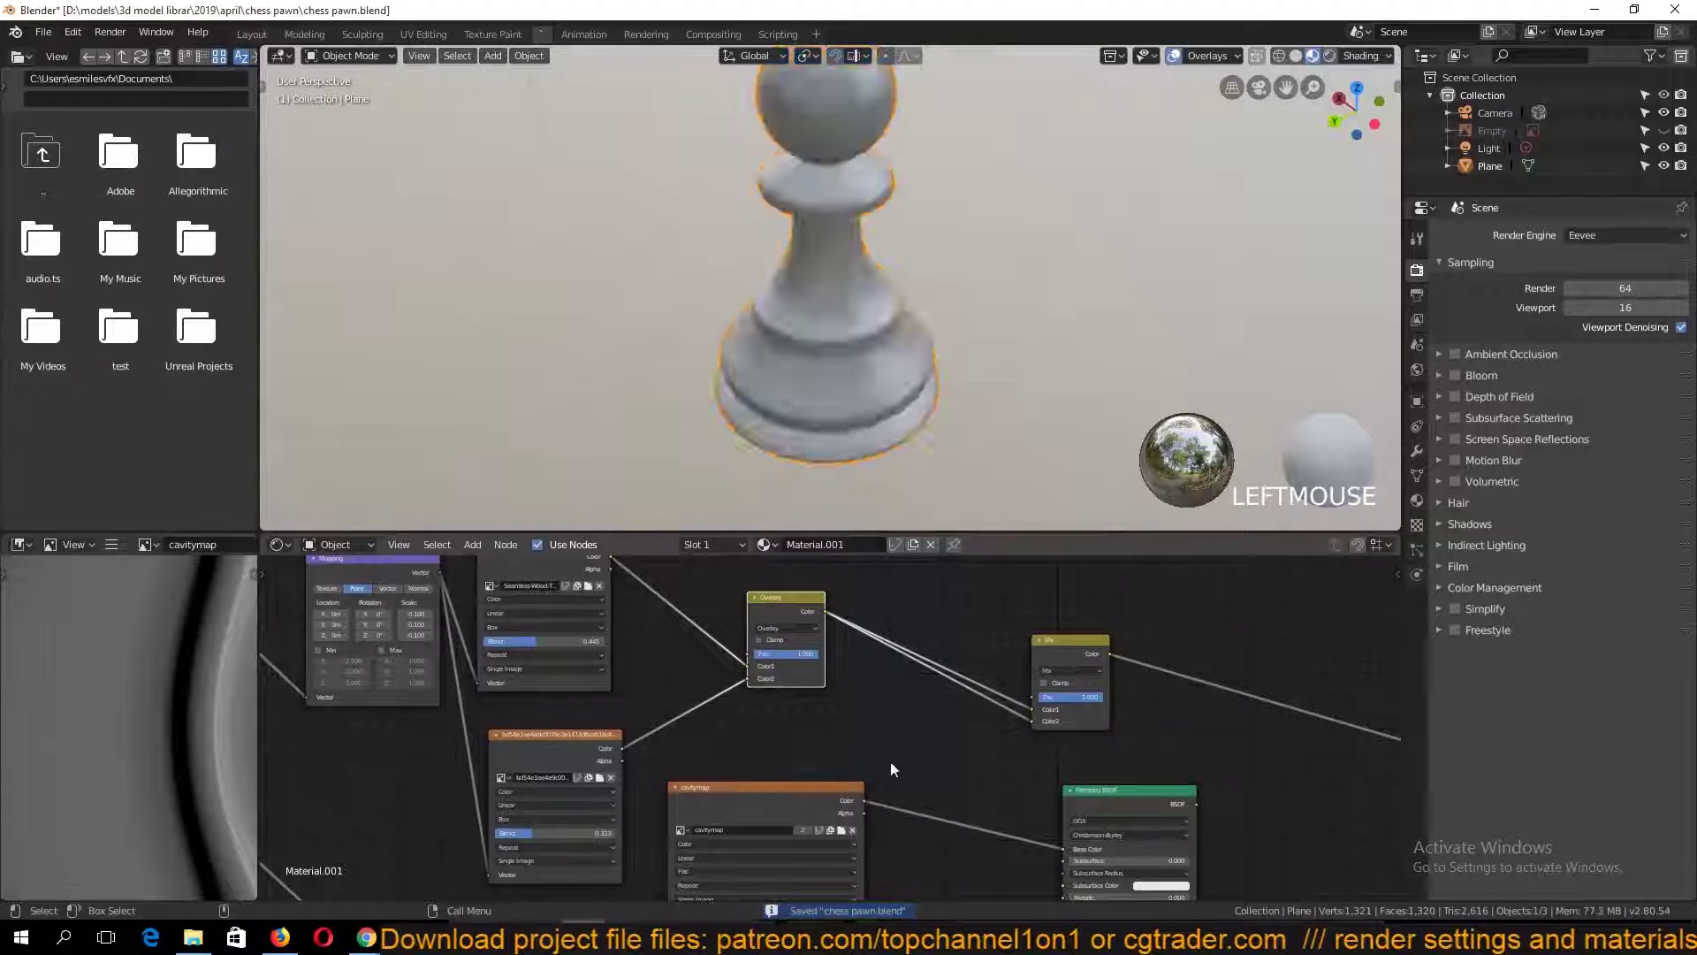
{"action": "left_click_drag", "start_coordinate": [864, 800], "coordinate": [1034, 699]}
{"action": "middle_click_drag", "start_coordinate": [946, 715], "coordinate": [975, 673]}
{"action": "left_click", "coordinate": [840, 782]}
{"action": "left_click_drag", "start_coordinate": [1098, 621], "coordinate": [1284, 581]}
{"action": "key", "text": "ctrl+s"}
Insert a Math node set to Power between the cavity map and the Mix node's Fac, and save
{"action": "key", "text": "shift+a"}
{"action": "mouse_move", "coordinate": [1060, 684]}
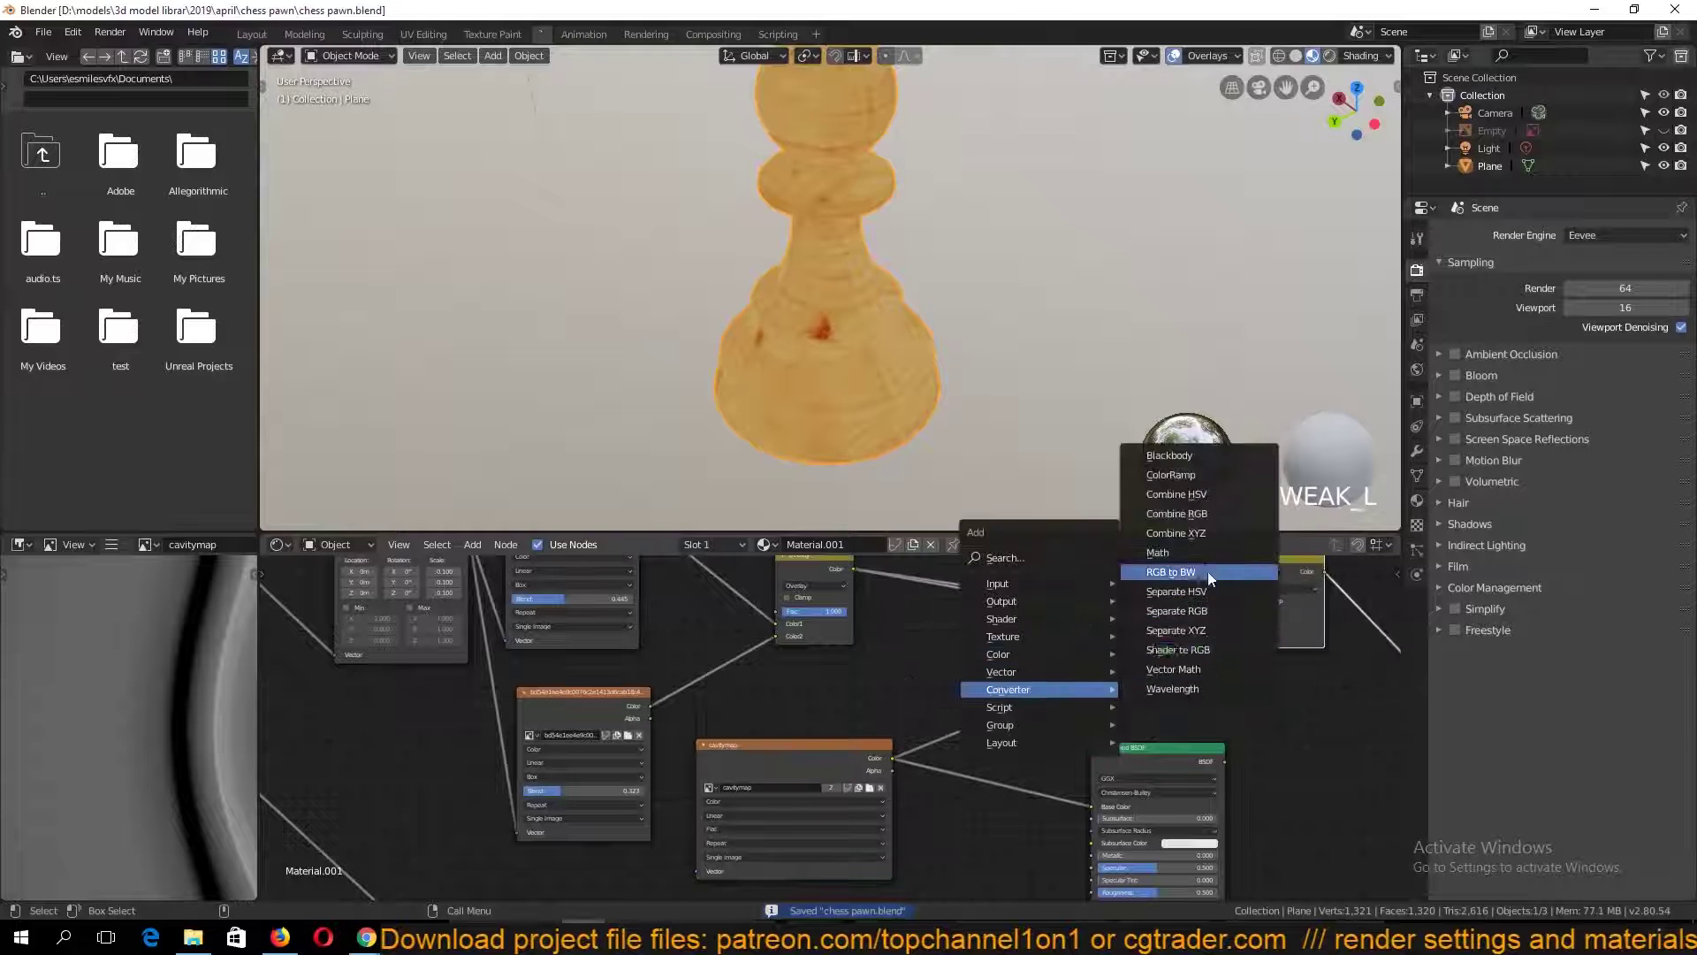
{"action": "left_click", "coordinate": [1202, 562]}
{"action": "left_click", "coordinate": [1016, 653]}
{"action": "scroll", "coordinate": [1018, 659], "scroll_direction": "up", "scroll_amount": 4}
{"action": "middle_click_drag", "start_coordinate": [1043, 727], "coordinate": [945, 747]}
{"action": "left_click", "coordinate": [971, 720]}
{"action": "left_click", "coordinate": [980, 626]}
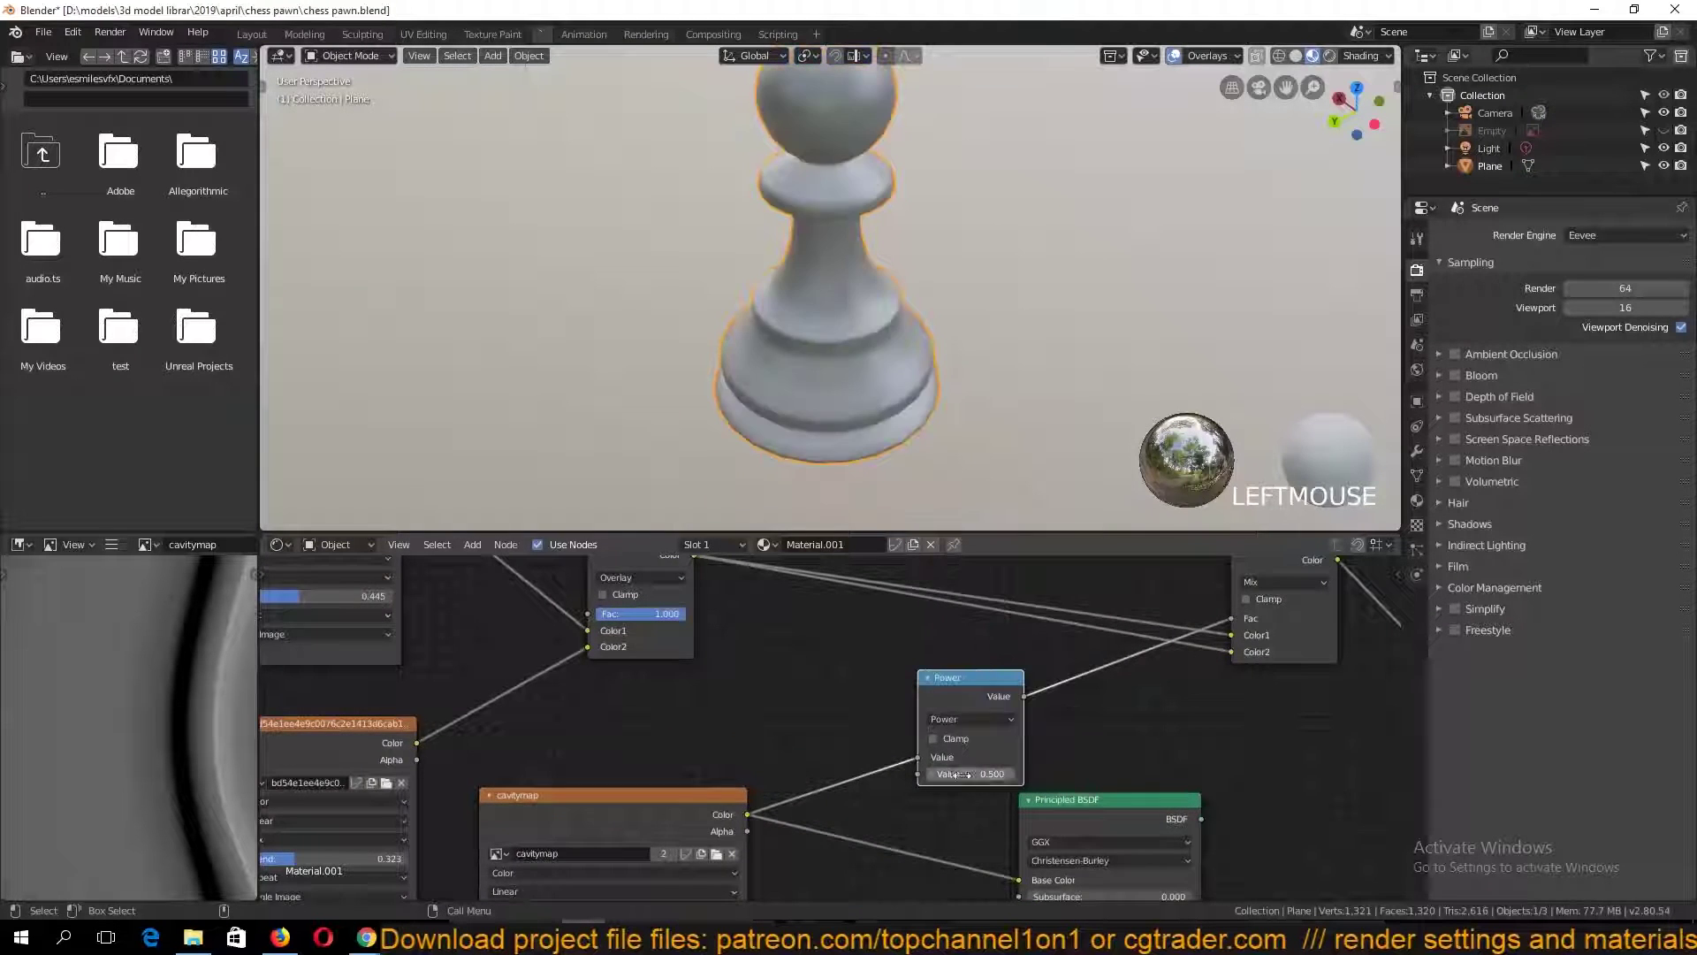
{"action": "middle_click_drag", "start_coordinate": [1043, 610], "coordinate": [1014, 717]}
{"action": "left_click_drag", "start_coordinate": [1223, 661], "coordinate": [1241, 593]}
{"action": "key", "text": "ctrl+s"}
Insert an RGB Curves node between the Overlay output and the Mix node's Color2 input, and save
{"action": "key", "text": "shift+a"}
{"action": "mouse_move", "coordinate": [773, 671]}
{"action": "mouse_move", "coordinate": [703, 637]}
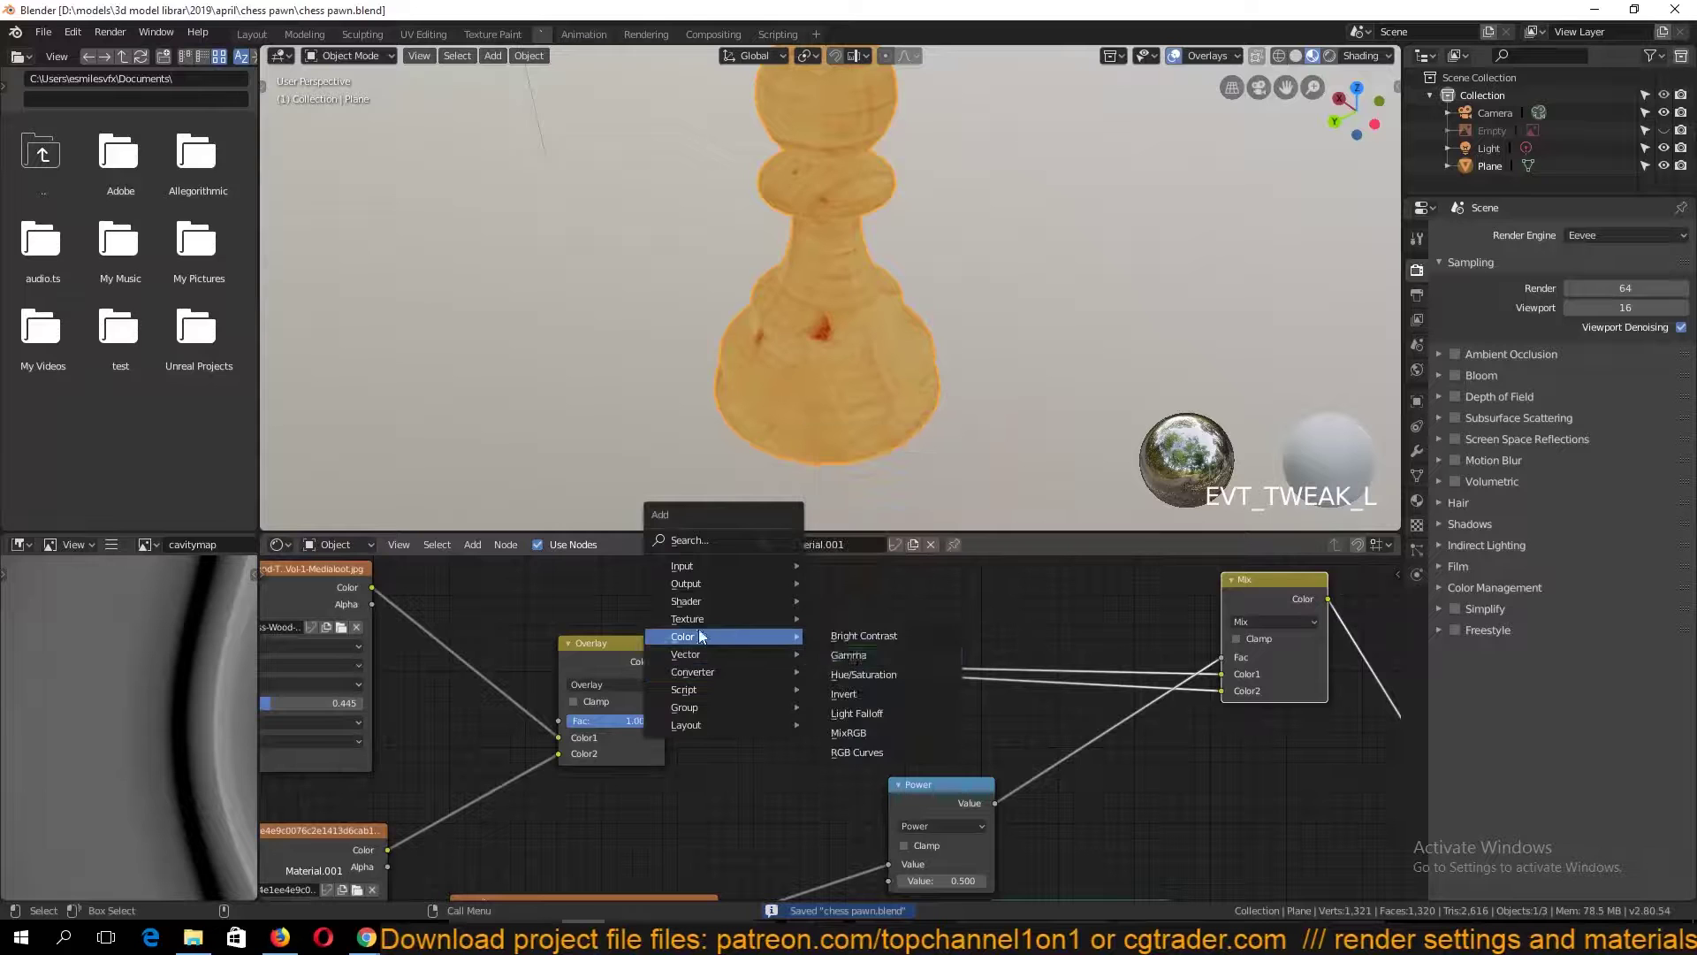
{"action": "left_click", "coordinate": [853, 752]}
{"action": "left_click", "coordinate": [996, 698]}
{"action": "left_click_drag", "start_coordinate": [1276, 580], "coordinate": [1278, 520]}
{"action": "left_click_drag", "start_coordinate": [1027, 683], "coordinate": [923, 529]}
{"action": "middle_click_drag", "start_coordinate": [924, 640], "coordinate": [952, 710]}
{"action": "key", "text": "ctrl+s"}
Shape the RGB Curves into an S-curve, raising an upper point and lowering another to X 0.35, Y 0.15625
{"action": "left_click_drag", "start_coordinate": [952, 713], "coordinate": [940, 697]}
{"action": "left_click", "coordinate": [891, 752]}
{"action": "left_click_drag", "start_coordinate": [896, 759], "coordinate": [898, 772]}
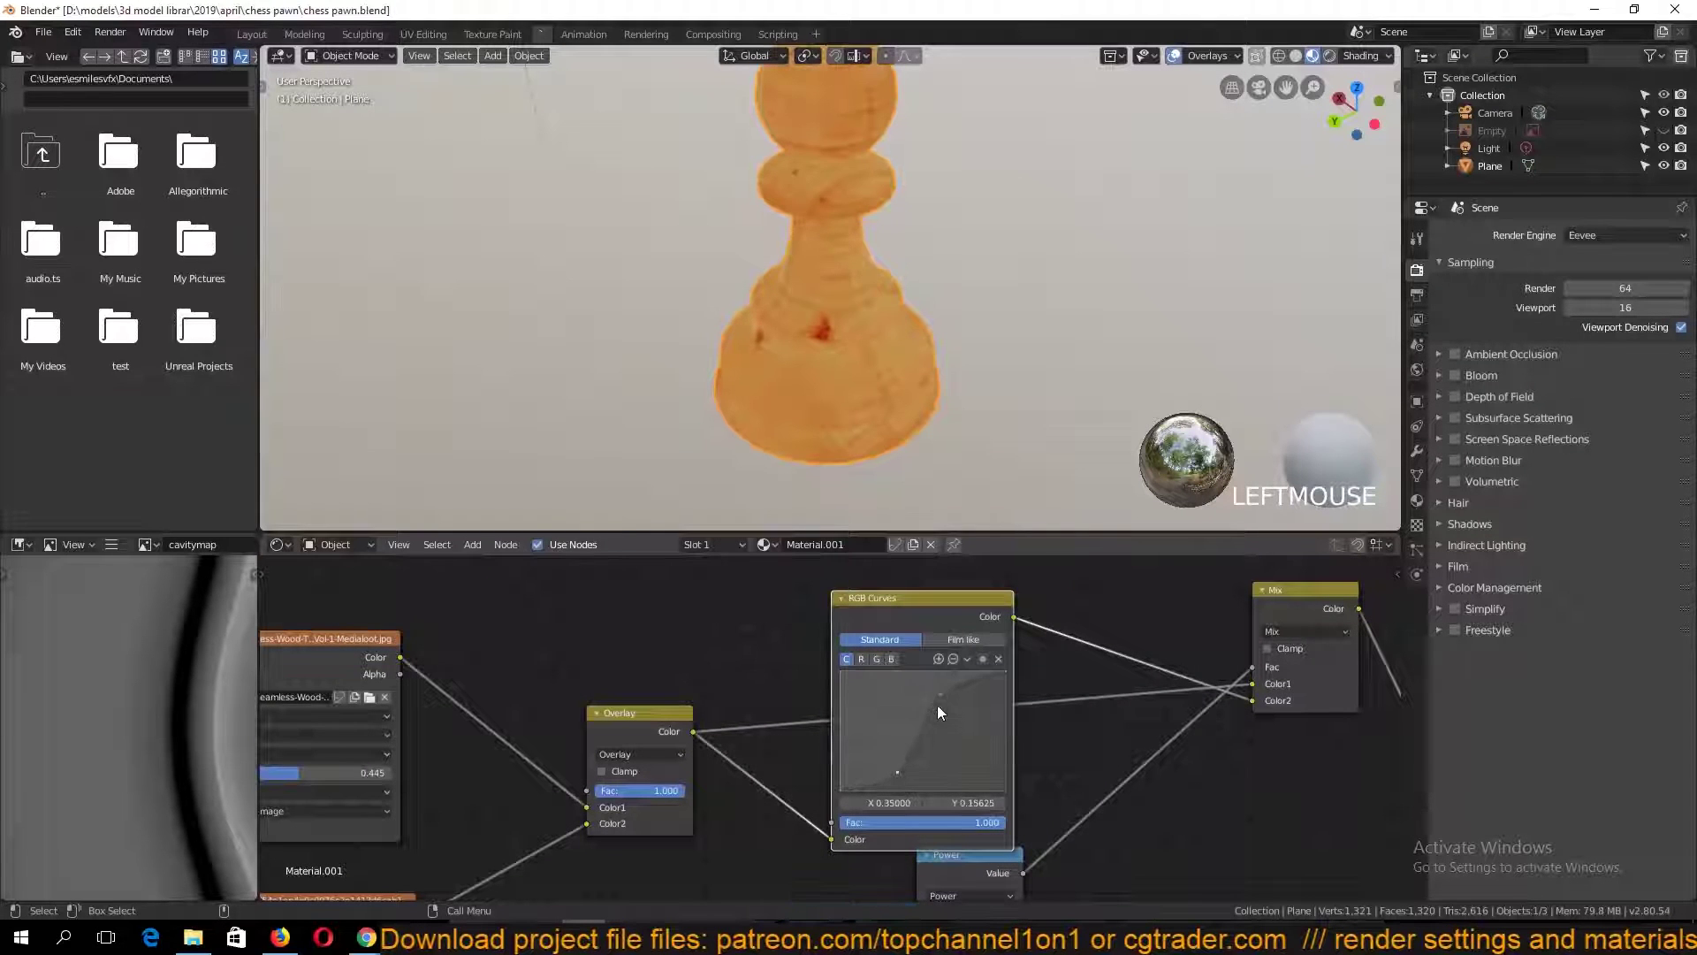
Preview the cavity map's Power node on the pawn and set its exponent to 3.000
{"action": "middle_click_drag", "start_coordinate": [800, 292], "coordinate": [912, 275]}
{"action": "key", "text": "grave"}
{"action": "scroll", "coordinate": [912, 276], "scroll_direction": "up", "scroll_amount": 4}
{"action": "middle_click_drag", "start_coordinate": [1041, 795], "coordinate": [905, 663]}
{"action": "left_click", "coordinate": [870, 750], "text": "ctrl+shift"}
{"action": "scroll", "coordinate": [797, 322], "scroll_direction": "up", "scroll_amount": 1}
{"action": "key", "text": "grave"}
{"action": "middle_click_drag", "start_coordinate": [798, 322], "coordinate": [827, 302]}
{"action": "left_click_drag", "start_coordinate": [822, 820], "coordinate": [867, 821]}
Insert a ColorRamp node between the cavity map and the Power node
{"action": "scroll", "coordinate": [822, 728], "scroll_direction": "down", "scroll_amount": 1}
{"action": "left_click_drag", "start_coordinate": [855, 736], "coordinate": [1032, 684]}
{"action": "key", "text": "shift+a"}
{"action": "mouse_move", "coordinate": [821, 741]}
{"action": "left_click", "coordinate": [928, 526]}
{"action": "left_click", "coordinate": [795, 746]}
Tighten the ColorRamp by pulling the white stop toward the dark end and setting the black stop's position to 0.032
{"action": "key", "text": "grave"}
{"action": "left_click_drag", "start_coordinate": [730, 805], "coordinate": [743, 805]}
{"action": "left_click_drag", "start_coordinate": [859, 807], "coordinate": [769, 806]}
{"action": "scroll", "coordinate": [750, 436], "scroll_direction": "down", "scroll_amount": 5}
{"action": "key", "text": "grave"}
{"action": "middle_click_drag", "start_coordinate": [750, 435], "coordinate": [750, 530]}
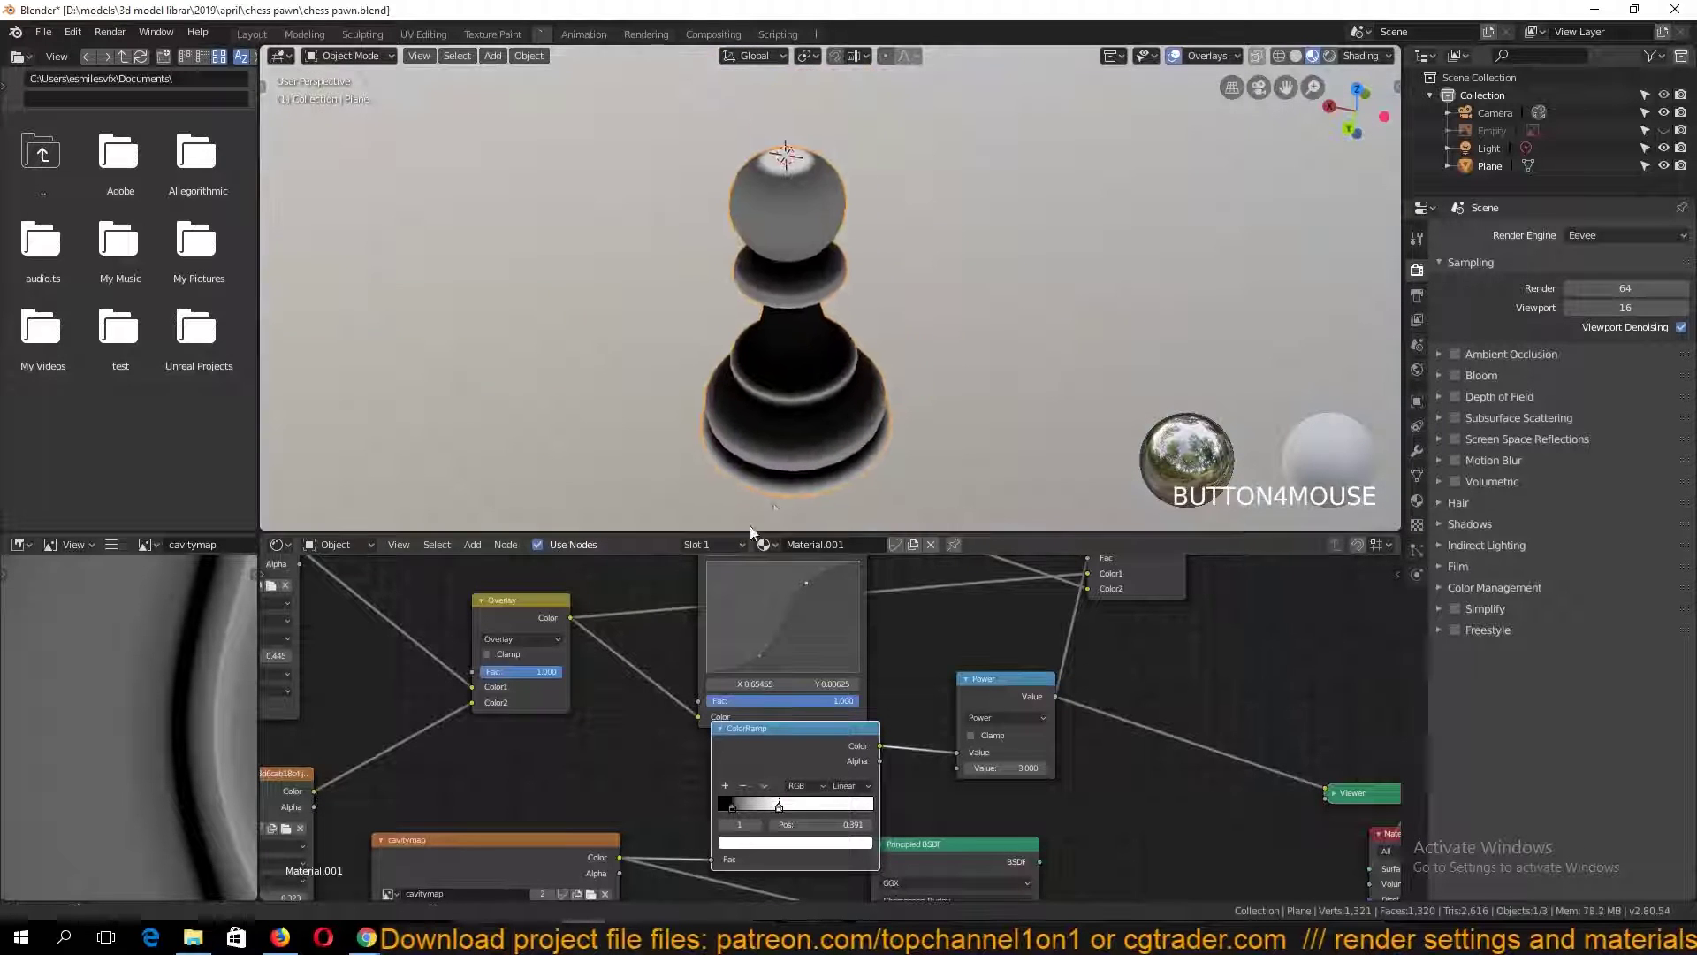
{"action": "mouse_move", "coordinate": [780, 806]}
{"action": "left_mouse_down"}
{"action": "mouse_move", "coordinate": [796, 805]}
{"action": "mouse_move", "coordinate": [714, 802]}
{"action": "left_mouse_up"}
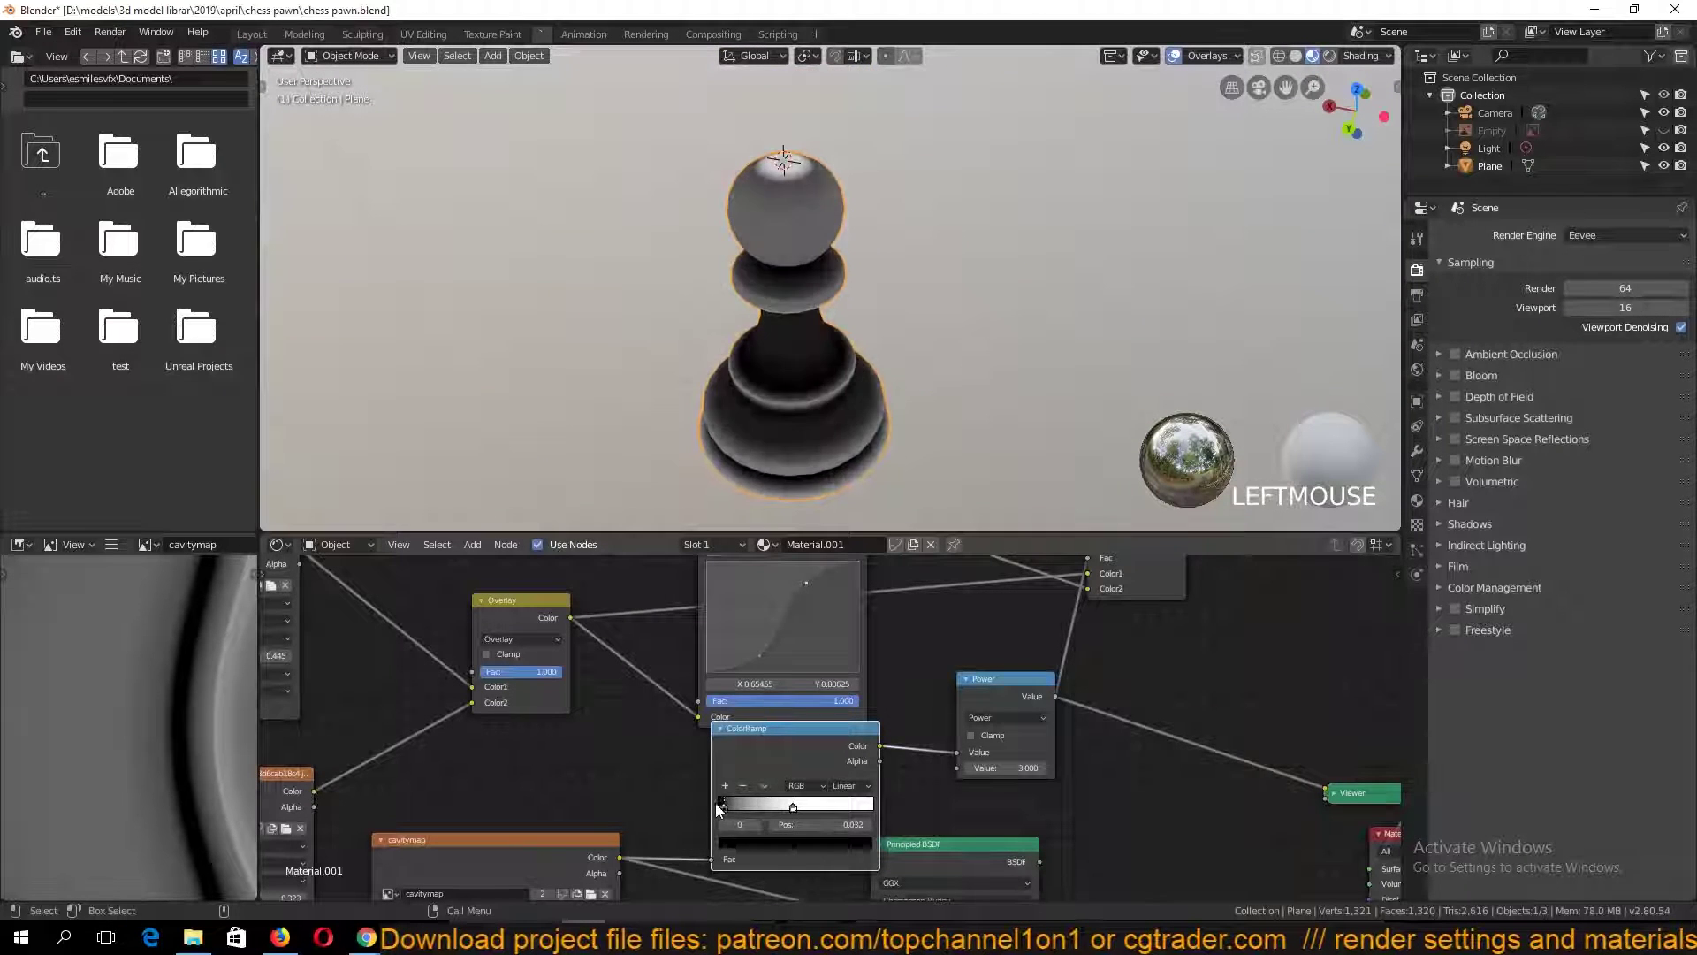
Save the file, preview the Mix node on the pawn and set the Power exponent to 1.800
{"action": "middle_click_drag", "start_coordinate": [1099, 595], "coordinate": [926, 660]}
{"action": "key", "text": "ctrl+s"}
{"action": "left_click", "coordinate": [924, 667], "text": "ctrl+shift"}
{"action": "key", "text": "grave"}
{"action": "middle_click_drag", "start_coordinate": [864, 442], "coordinate": [875, 287]}
{"action": "scroll", "coordinate": [877, 325], "scroll_direction": "up", "scroll_amount": 6}
{"action": "mouse_move", "coordinate": [809, 707]}
{"action": "middle_mouse_down"}
{"action": "mouse_move", "coordinate": [828, 643]}
{"action": "mouse_move", "coordinate": [890, 563]}
{"action": "middle_mouse_up"}
{"action": "mouse_move", "coordinate": [870, 793]}
{"action": "left_mouse_down"}
{"action": "mouse_move", "coordinate": [855, 793]}
{"action": "mouse_move", "coordinate": [888, 793]}
{"action": "left_mouse_up"}
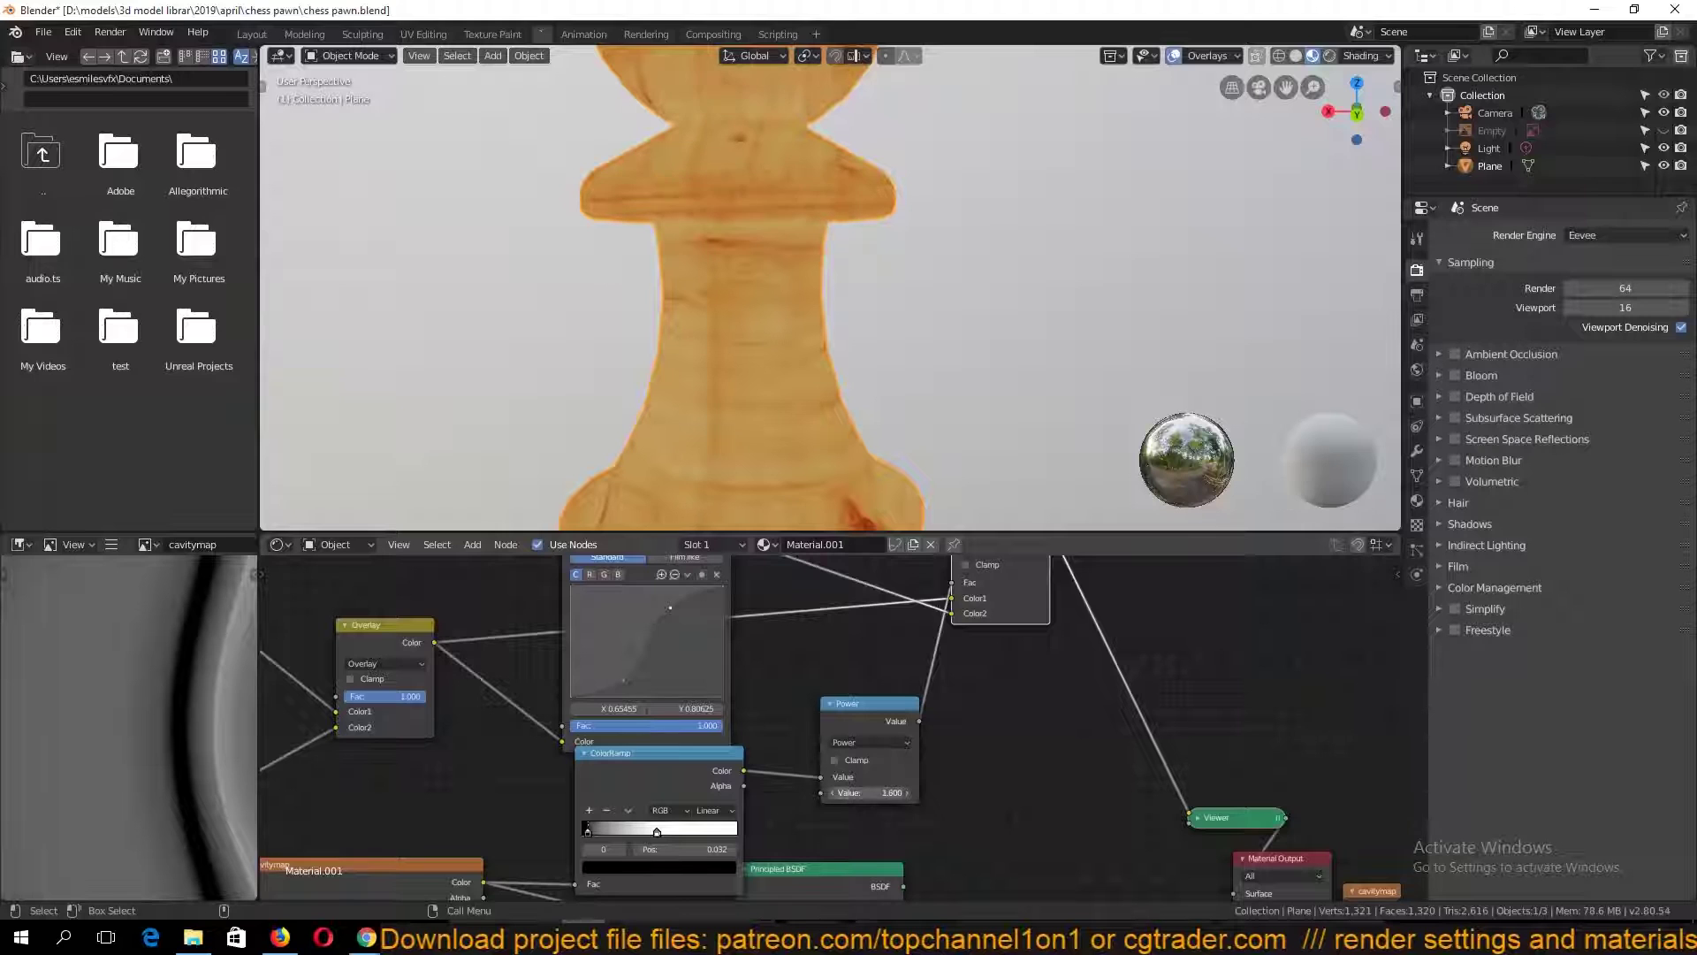
Adjust both RGB Curves points, placing the upper one at X 0.67273, Y 0.77500
{"action": "middle_click_drag", "start_coordinate": [697, 646], "coordinate": [700, 712]}
{"action": "left_click_drag", "start_coordinate": [625, 747], "coordinate": [636, 751]}
{"action": "left_click_drag", "start_coordinate": [674, 674], "coordinate": [677, 677]}
Preview the Power node, set its exponent to 4.600, and check the Mix output on the pawn
{"action": "middle_click_drag", "start_coordinate": [792, 709], "coordinate": [769, 664]}
{"action": "left_click", "coordinate": [881, 745], "text": "ctrl+shift"}
{"action": "left_click_drag", "start_coordinate": [848, 813], "coordinate": [875, 813]}
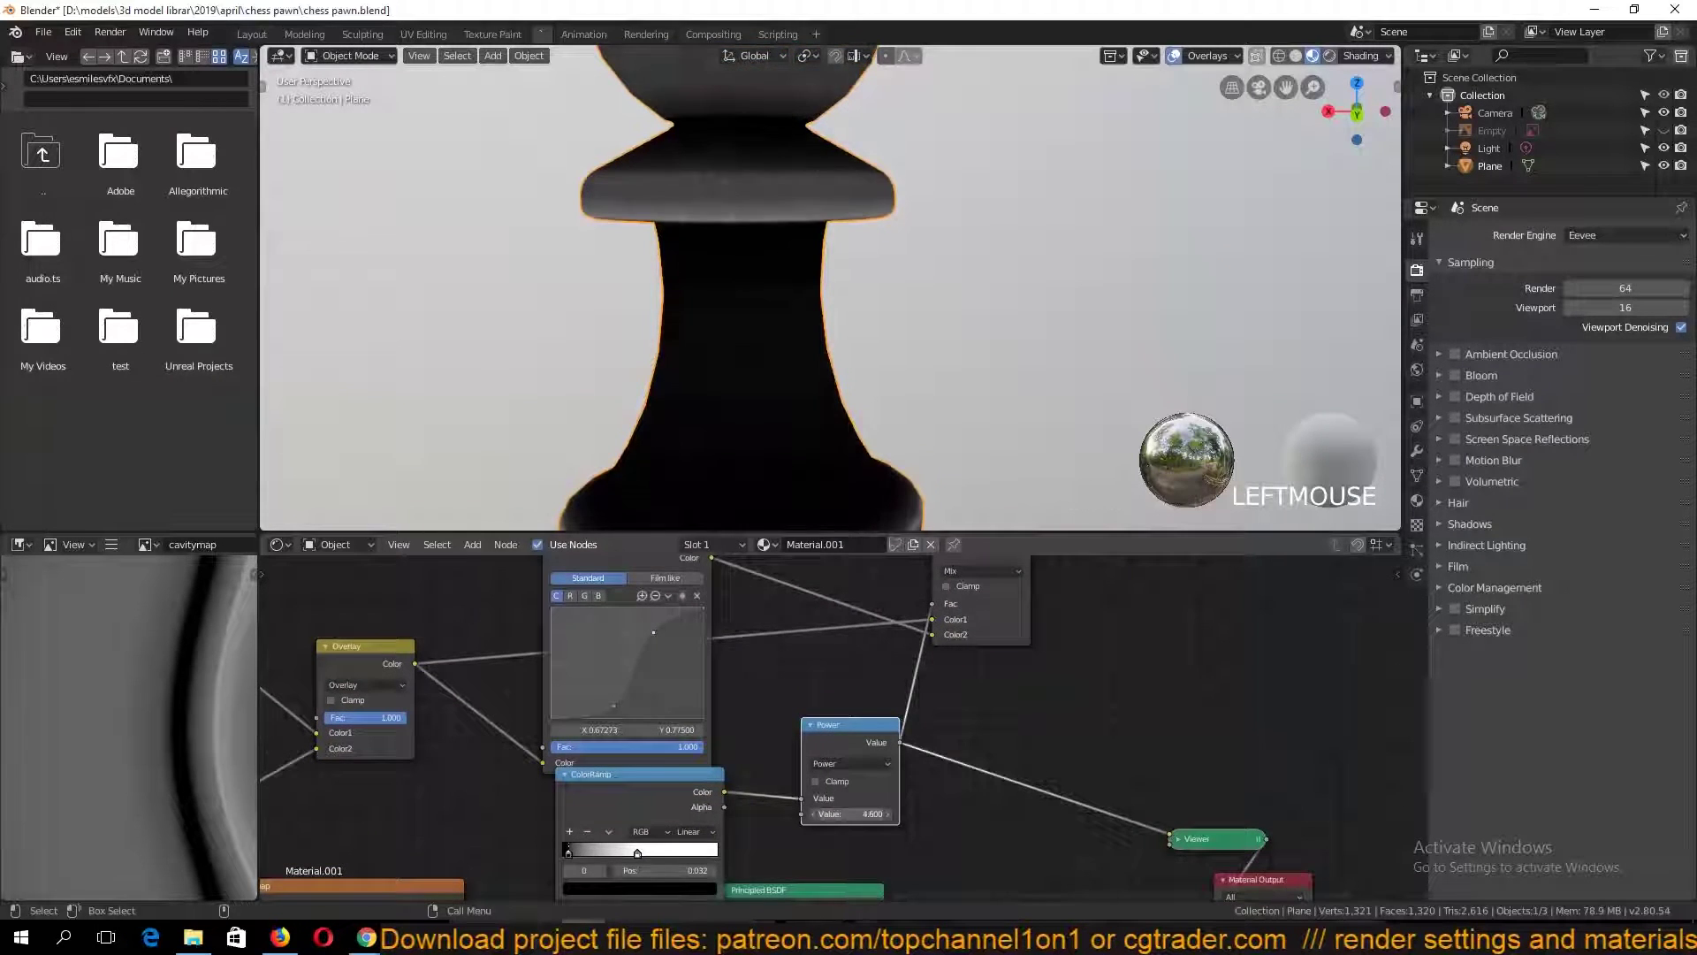
{"action": "middle_click_drag", "start_coordinate": [982, 688], "coordinate": [838, 764]}
{"action": "left_click", "coordinate": [818, 659], "text": "ctrl+shift"}
{"action": "middle_click_drag", "start_coordinate": [819, 659], "coordinate": [894, 674]}
{"action": "scroll", "coordinate": [790, 438], "scroll_direction": "down", "scroll_amount": 3}
{"action": "scroll", "coordinate": [851, 477], "scroll_direction": "up", "scroll_amount": 3}
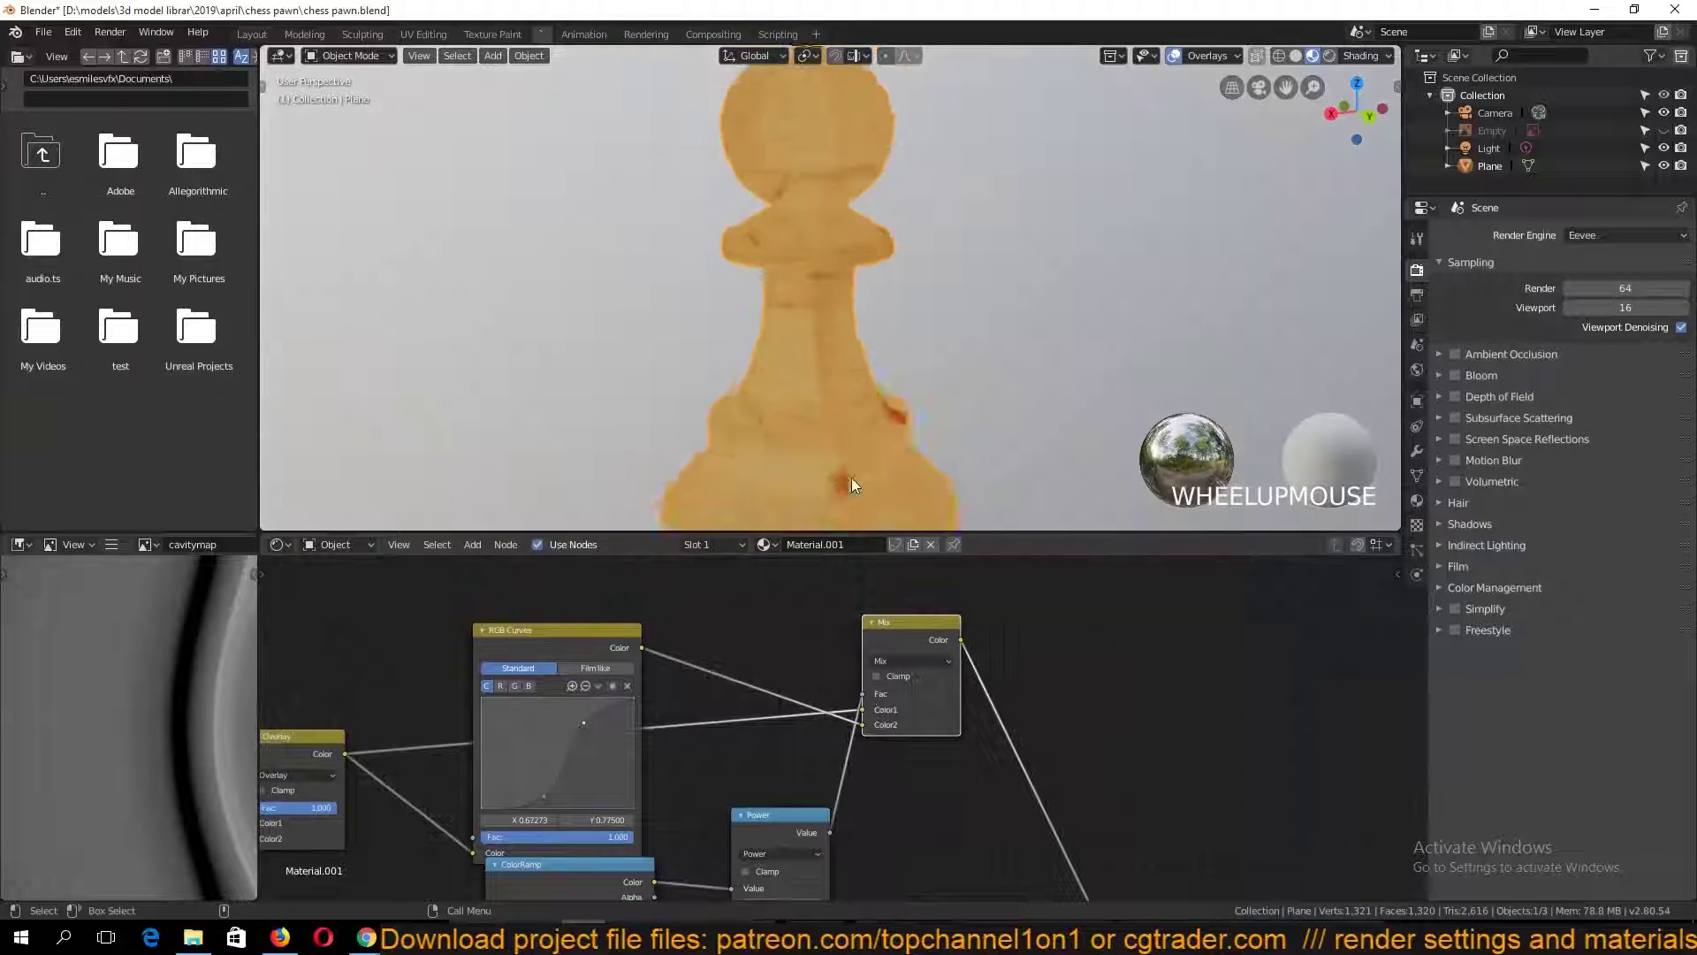
Detach the Mix node's Fac and bend the RGB Curves into a darkening curve with its lower point at X 0.39545, Y 0.06875, and save
{"action": "mouse_move", "coordinate": [861, 693]}
{"action": "left_mouse_down"}
{"action": "mouse_move", "coordinate": [887, 712]}
{"action": "mouse_move", "coordinate": [913, 695]}
{"action": "mouse_move", "coordinate": [861, 696]}
{"action": "mouse_move", "coordinate": [943, 696]}
{"action": "left_mouse_up"}
{"action": "middle_click_drag", "start_coordinate": [826, 708], "coordinate": [968, 636]}
{"action": "left_click_drag", "start_coordinate": [687, 721], "coordinate": [681, 717]}
{"action": "left_click_drag", "start_coordinate": [725, 654], "coordinate": [739, 663]}
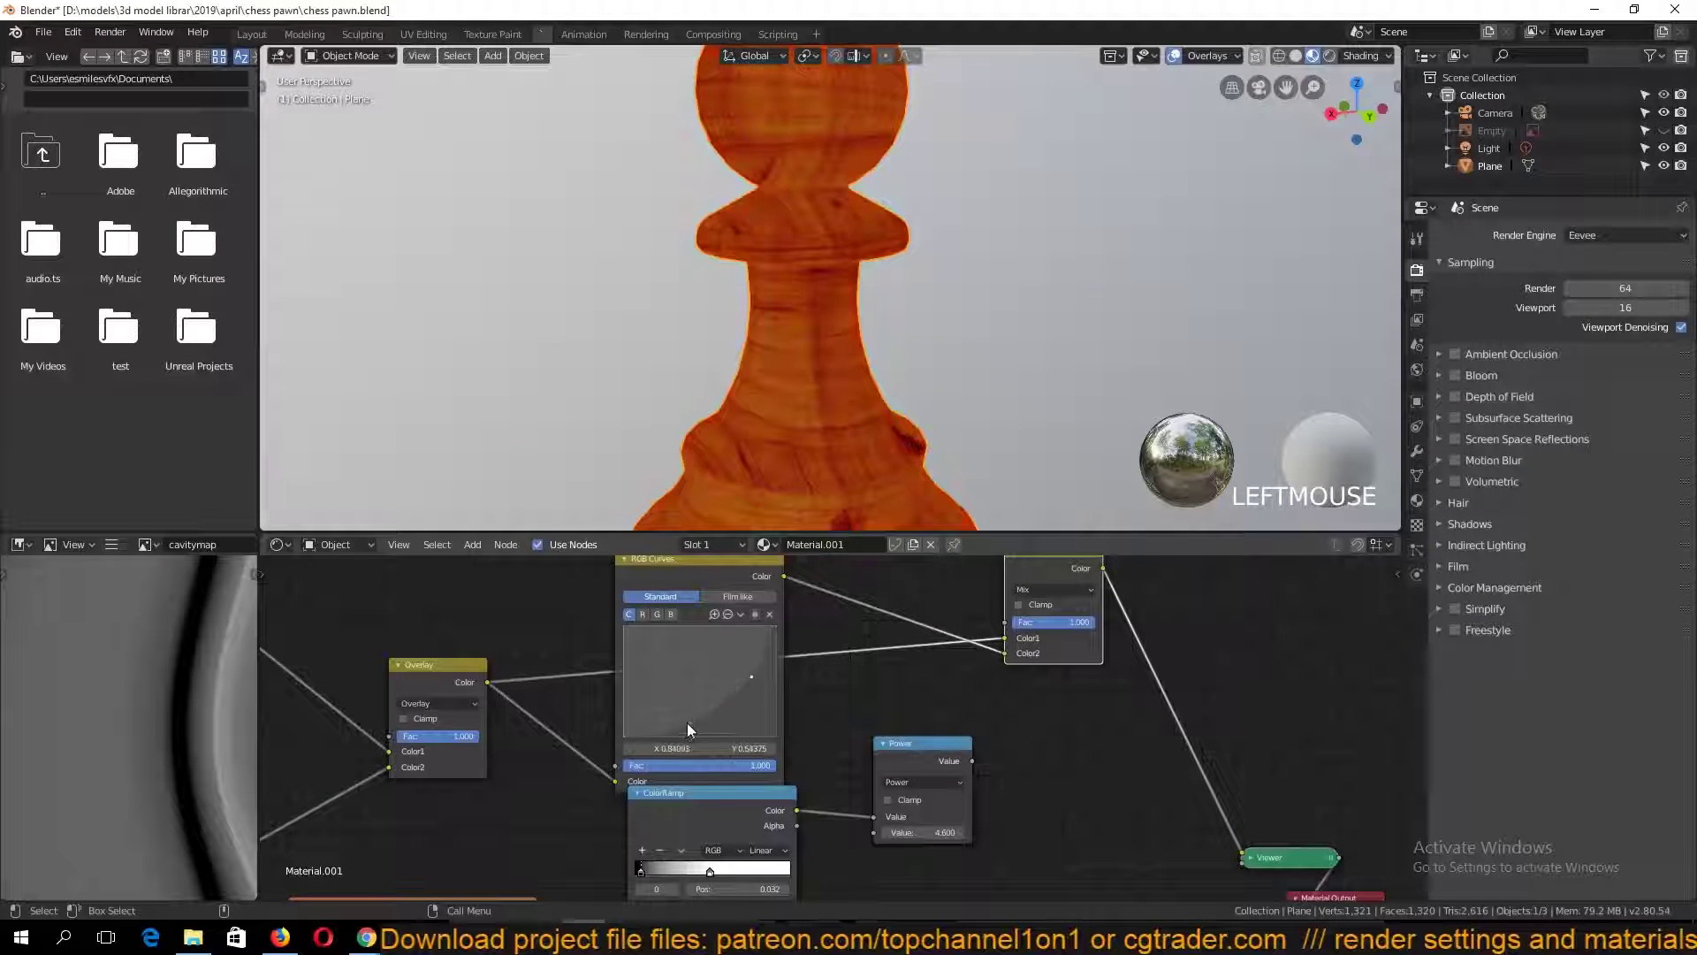
{"action": "left_click_drag", "start_coordinate": [687, 723], "coordinate": [690, 730]}
{"action": "left_click_drag", "start_coordinate": [740, 659], "coordinate": [753, 676]}
{"action": "left_click_drag", "start_coordinate": [689, 730], "coordinate": [683, 729]}
{"action": "key", "text": "ctrl+s"}
Reconnect Power to the Mix node's Fac, with RGB Curves feeding Color1 and Overlay feeding Color2, and save
{"action": "left_click_drag", "start_coordinate": [964, 766], "coordinate": [1005, 655]}
{"action": "key", "text": "grave"}
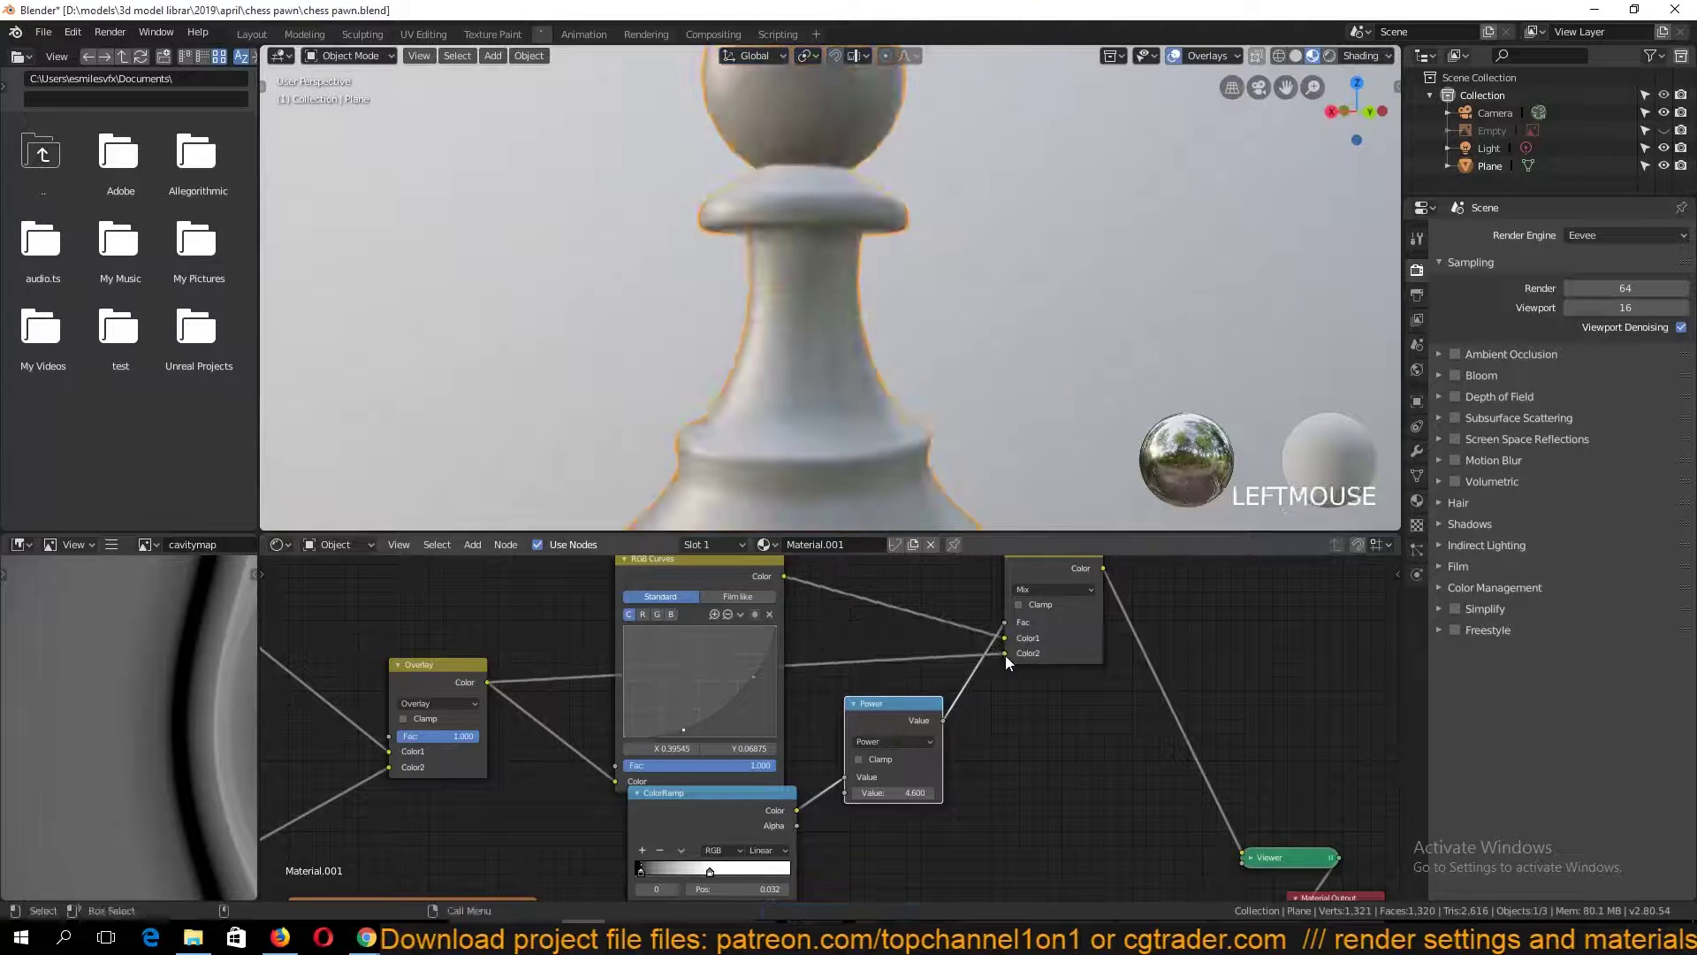
{"action": "key", "text": "grave"}
{"action": "middle_click_drag", "start_coordinate": [833, 699], "coordinate": [843, 732]}
{"action": "key", "text": "ctrl+s"}
Preview the RGB Curves output and the Overlay output on the pawn to compare the wood tones
{"action": "left_click_drag", "start_coordinate": [736, 620], "coordinate": [736, 595]}
{"action": "left_click", "coordinate": [746, 598], "text": "ctrl+shift"}
{"action": "middle_click_drag", "start_coordinate": [769, 428], "coordinate": [768, 403]}
{"action": "left_click", "coordinate": [436, 703], "text": "ctrl+shift"}
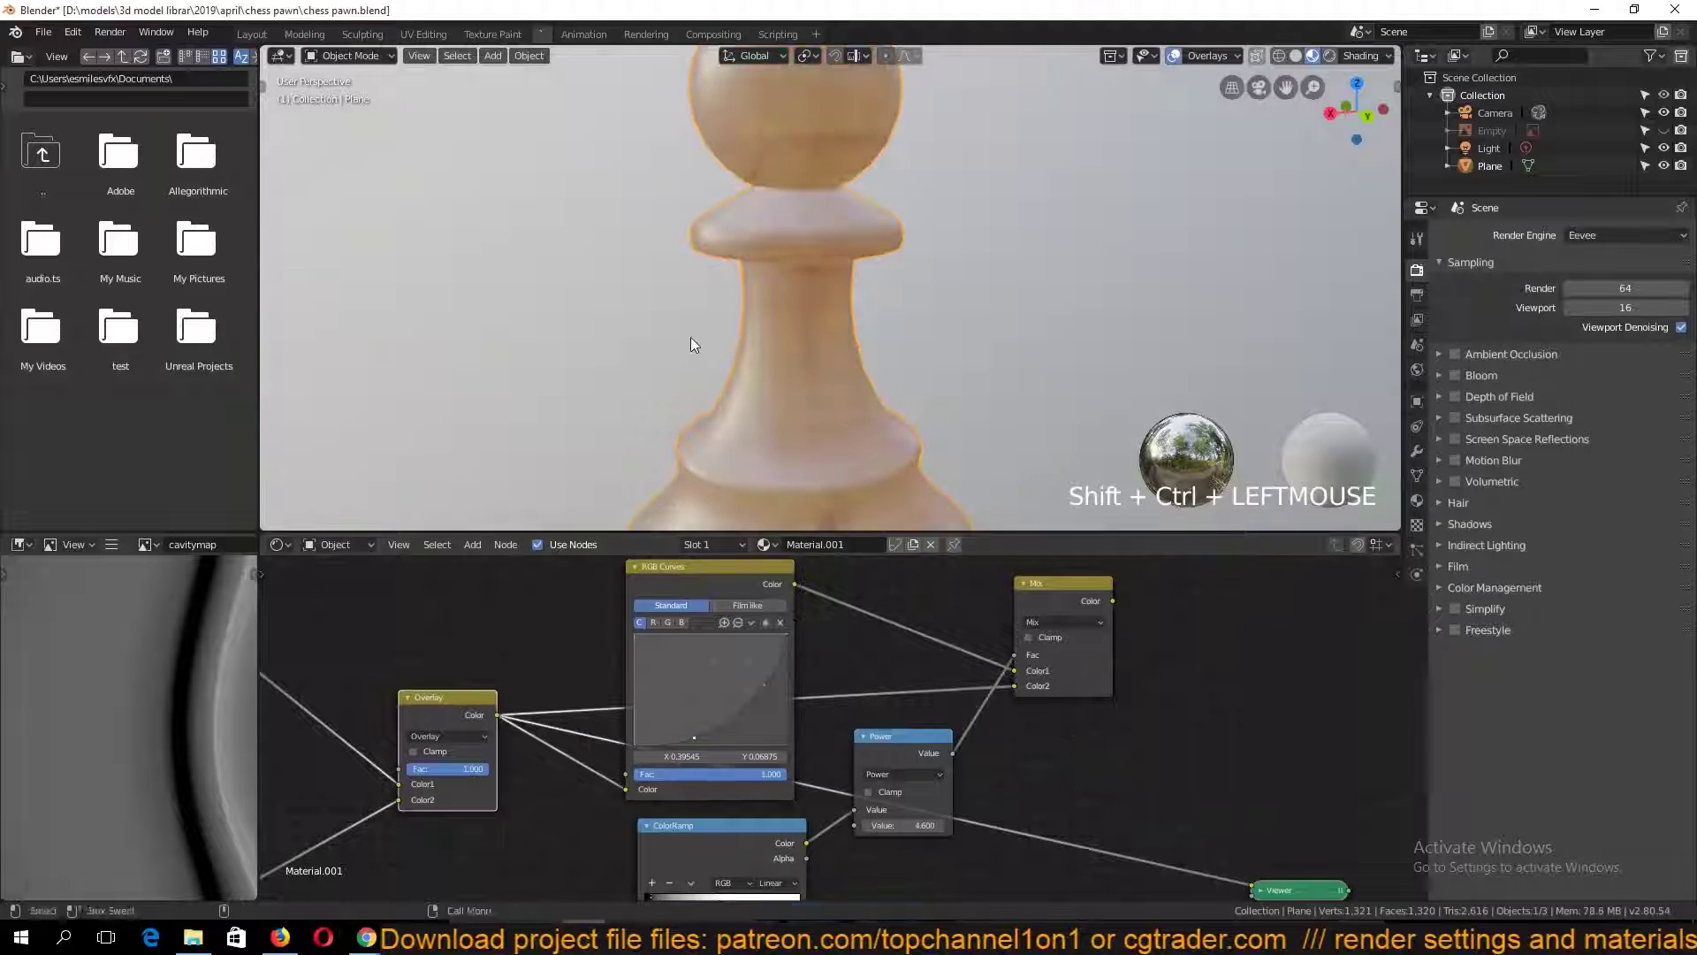
{"action": "middle_click_drag", "start_coordinate": [691, 340], "coordinate": [766, 373]}
Preview the Power node, set its exponent to 3.500 and the ColorRamp's white stop to 0.250, and save
{"action": "left_click", "coordinate": [922, 757], "text": "ctrl+shift"}
{"action": "middle_click_drag", "start_coordinate": [912, 336], "coordinate": [850, 336]}
{"action": "middle_click_drag", "start_coordinate": [927, 746], "coordinate": [972, 717]}
{"action": "left_click_drag", "start_coordinate": [967, 802], "coordinate": [958, 802]}
{"action": "middle_click_drag", "start_coordinate": [967, 803], "coordinate": [1027, 736]}
{"action": "left_click_drag", "start_coordinate": [824, 808], "coordinate": [789, 805]}
{"action": "scroll", "coordinate": [826, 466], "scroll_direction": "down", "scroll_amount": 4}
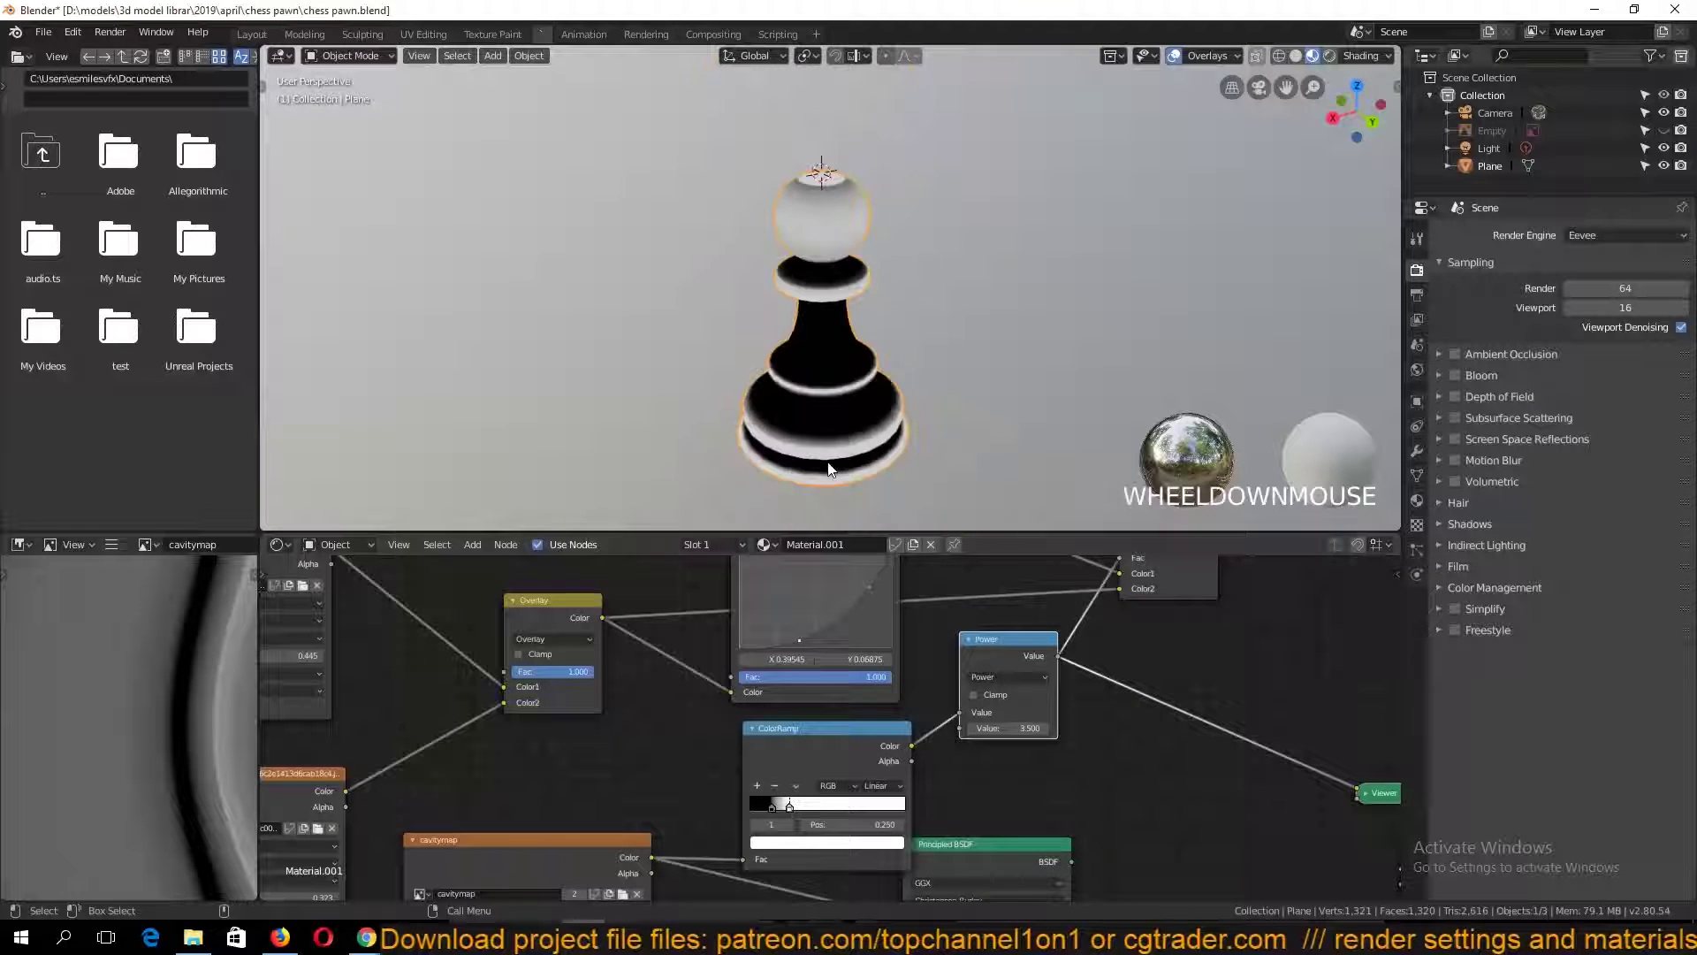
{"action": "scroll", "coordinate": [829, 466], "scroll_direction": "up", "scroll_amount": 1}
{"action": "key", "text": "ctrl+s"}
Preview the Mix node, lower the Power exponent, shift the ColorRamp's black stop back, set the white stop to 0.255, and save
{"action": "middle_click_drag", "start_coordinate": [1064, 656], "coordinate": [969, 735]}
{"action": "left_click", "coordinate": [1073, 587], "text": "ctrl+shift"}
{"action": "key", "text": "grave"}
{"action": "scroll", "coordinate": [831, 402], "scroll_direction": "down", "scroll_amount": 1}
{"action": "key", "text": "grave"}
{"action": "scroll", "coordinate": [836, 399], "scroll_direction": "up", "scroll_amount": 2}
{"action": "mouse_move", "coordinate": [911, 807]}
{"action": "left_mouse_down"}
{"action": "mouse_move", "coordinate": [896, 810]}
{"action": "mouse_move", "coordinate": [910, 814]}
{"action": "left_mouse_up"}
{"action": "middle_click_drag", "start_coordinate": [911, 815], "coordinate": [965, 745]}
{"action": "left_click_drag", "start_coordinate": [733, 814], "coordinate": [728, 814]}
{"action": "left_click", "coordinate": [748, 813]}
{"action": "key", "text": "grave"}
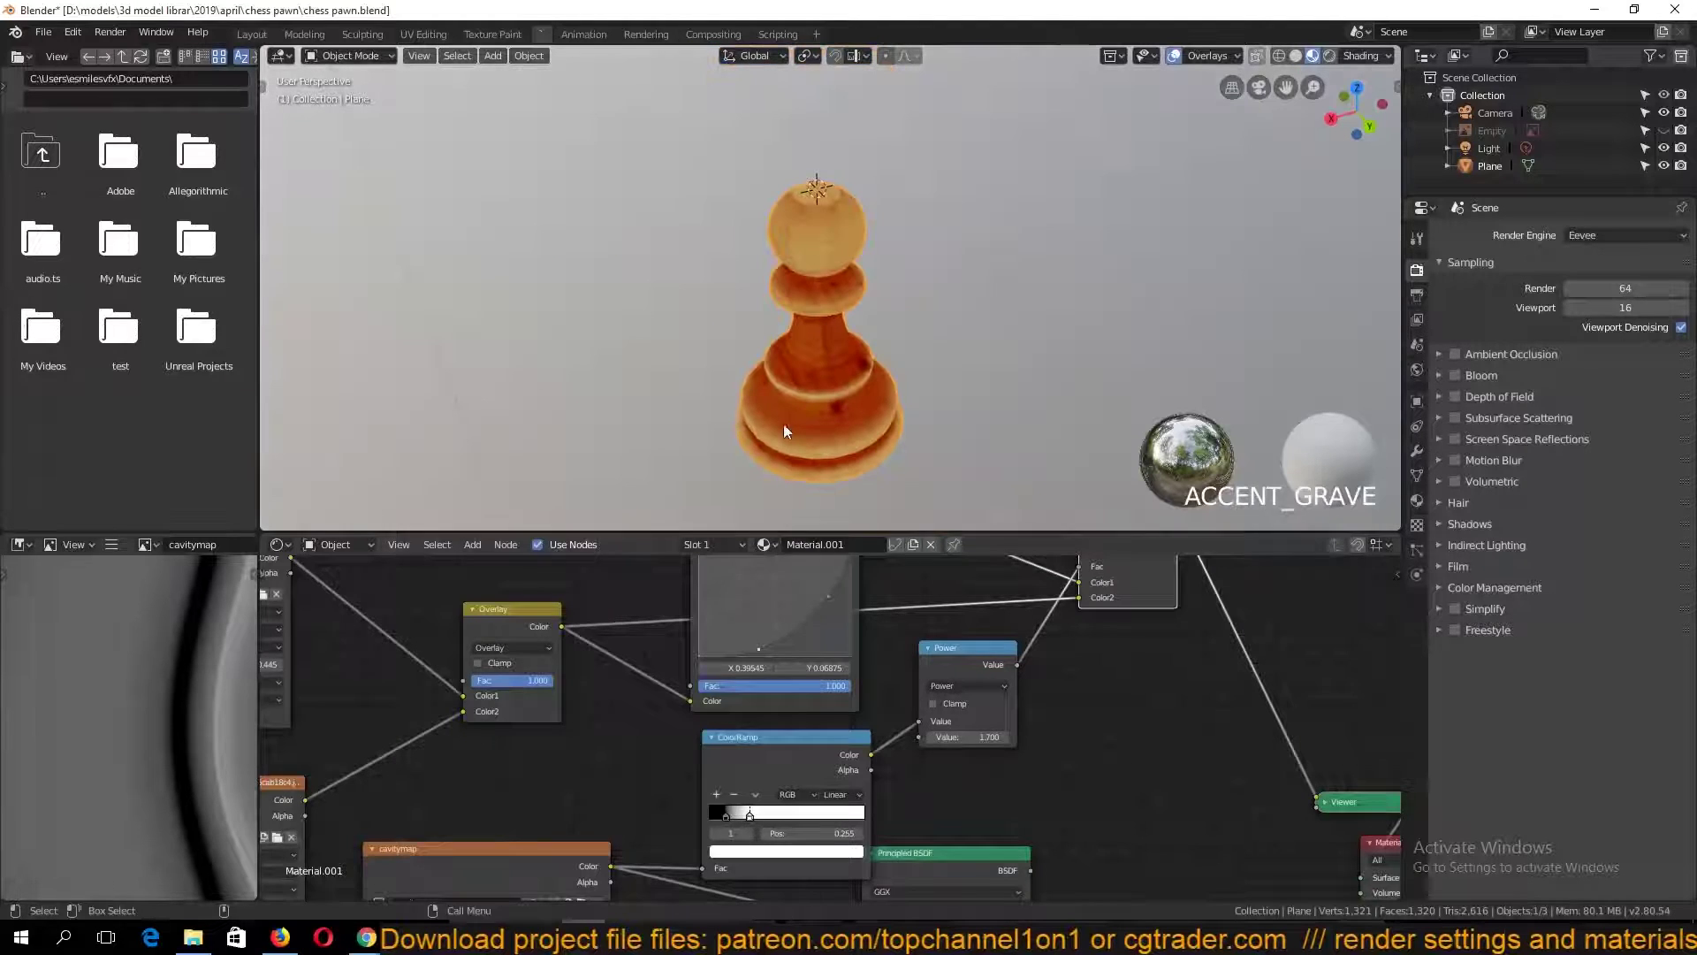
{"action": "key", "text": "ctrl+s"}
Preview the scratch Subtract node on the pawn and connect its output to the Principled BSDF's Roughness
{"action": "scroll", "coordinate": [743, 733], "scroll_direction": "down", "scroll_amount": 3}
{"action": "left_click_drag", "start_coordinate": [738, 731], "coordinate": [856, 720]}
{"action": "left_click_drag", "start_coordinate": [495, 729], "coordinate": [609, 792]}
{"action": "middle_click_drag", "start_coordinate": [642, 778], "coordinate": [679, 713]}
{"action": "left_click_drag", "start_coordinate": [650, 728], "coordinate": [581, 684]}
{"action": "middle_click_drag", "start_coordinate": [661, 756], "coordinate": [745, 700]}
{"action": "scroll", "coordinate": [738, 703], "scroll_direction": "down", "scroll_amount": 2}
{"action": "scroll", "coordinate": [611, 727], "scroll_direction": "up", "scroll_amount": 3}
{"action": "middle_click_drag", "start_coordinate": [612, 726], "coordinate": [611, 668]}
{"action": "left_click", "coordinate": [504, 816], "text": "ctrl+shift"}
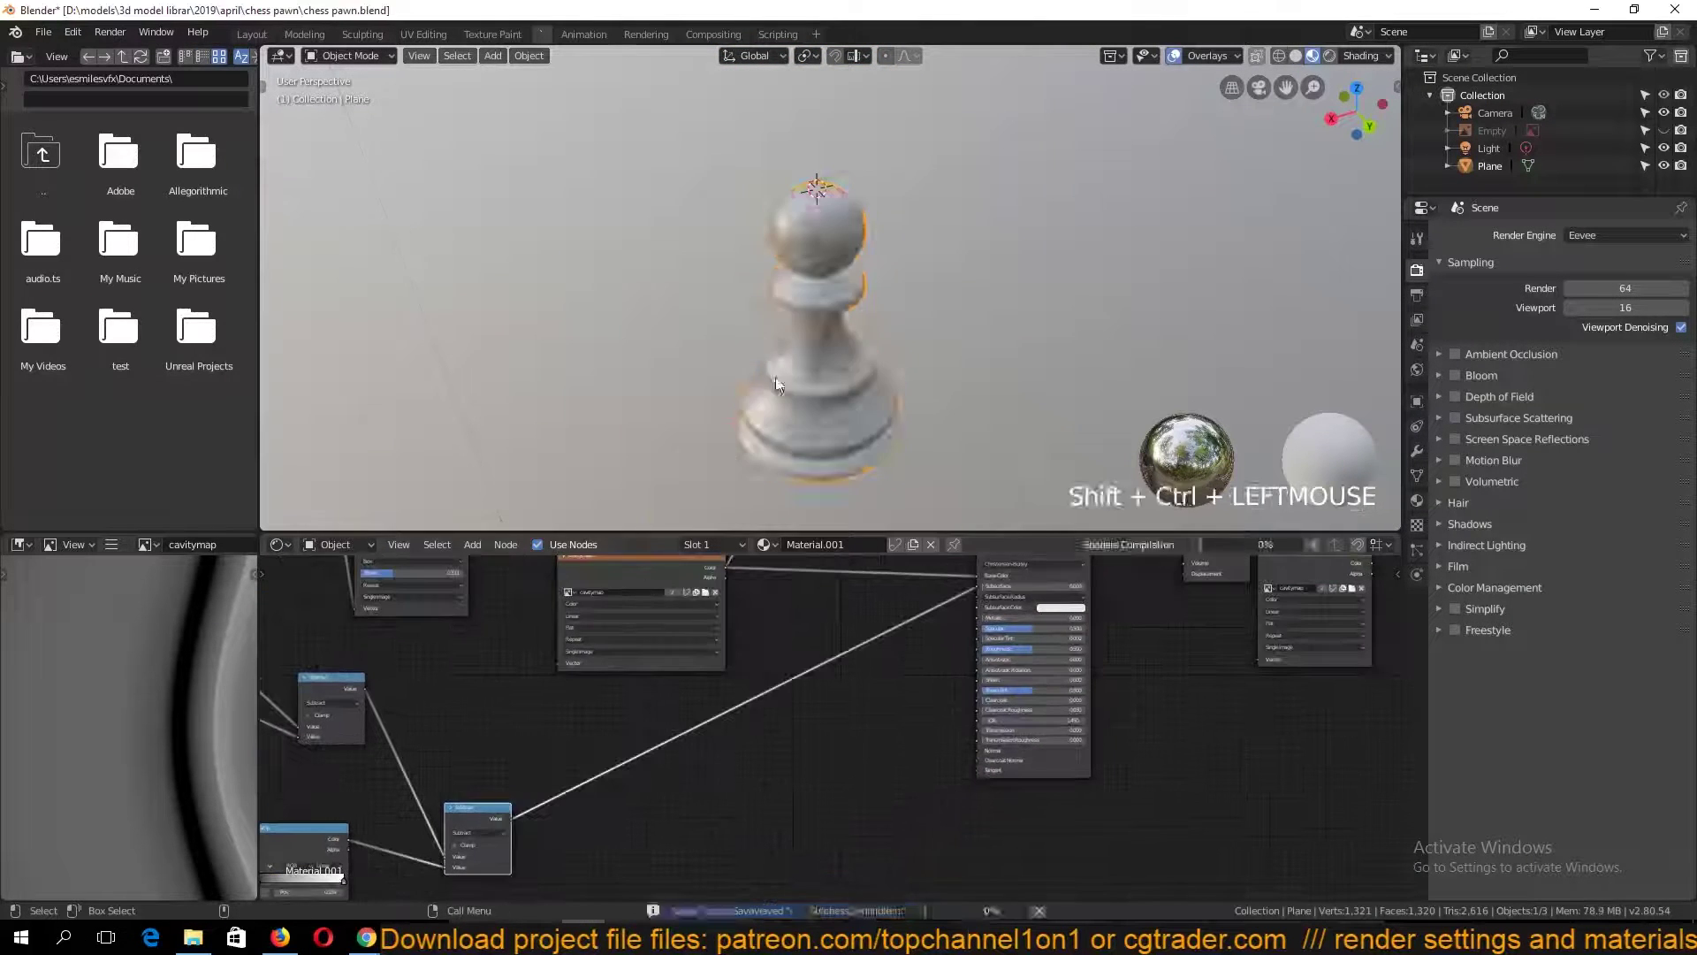
{"action": "scroll", "coordinate": [776, 378], "scroll_direction": "up", "scroll_amount": 8}
{"action": "left_click", "coordinate": [624, 786]}
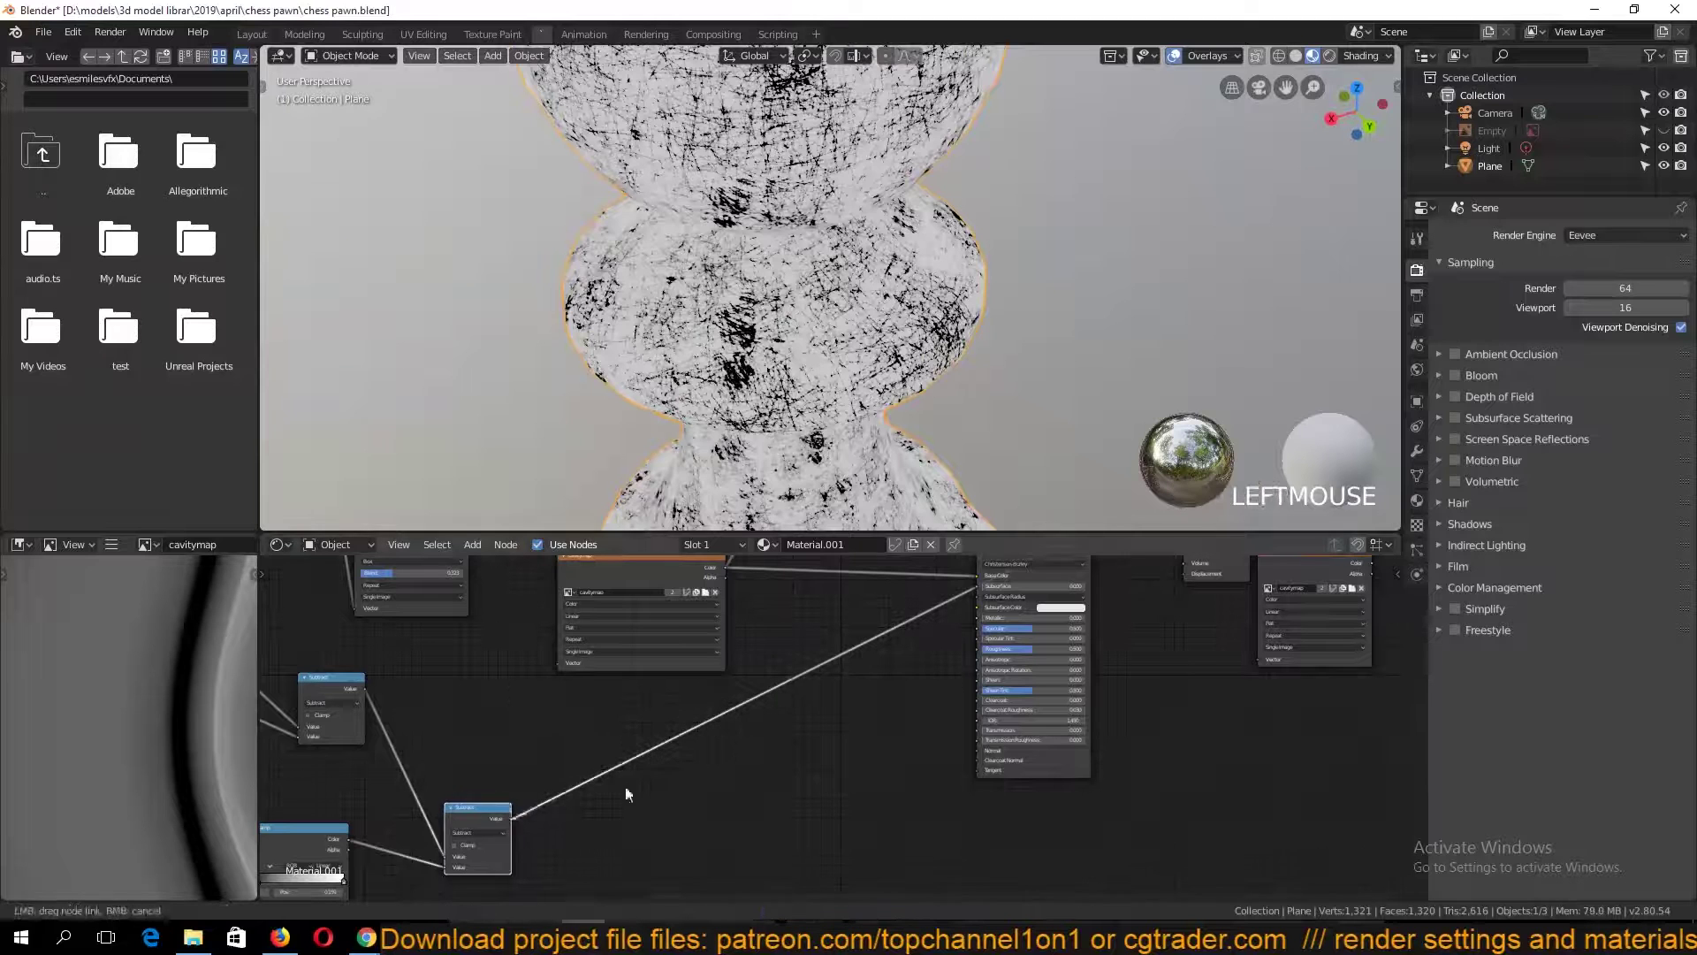
Preview the Principled BSDF on the pawn to check the scratched roughness, and save the file
{"action": "key", "text": "grave"}
{"action": "left_click", "coordinate": [764, 730], "text": "ctrl+shift"}
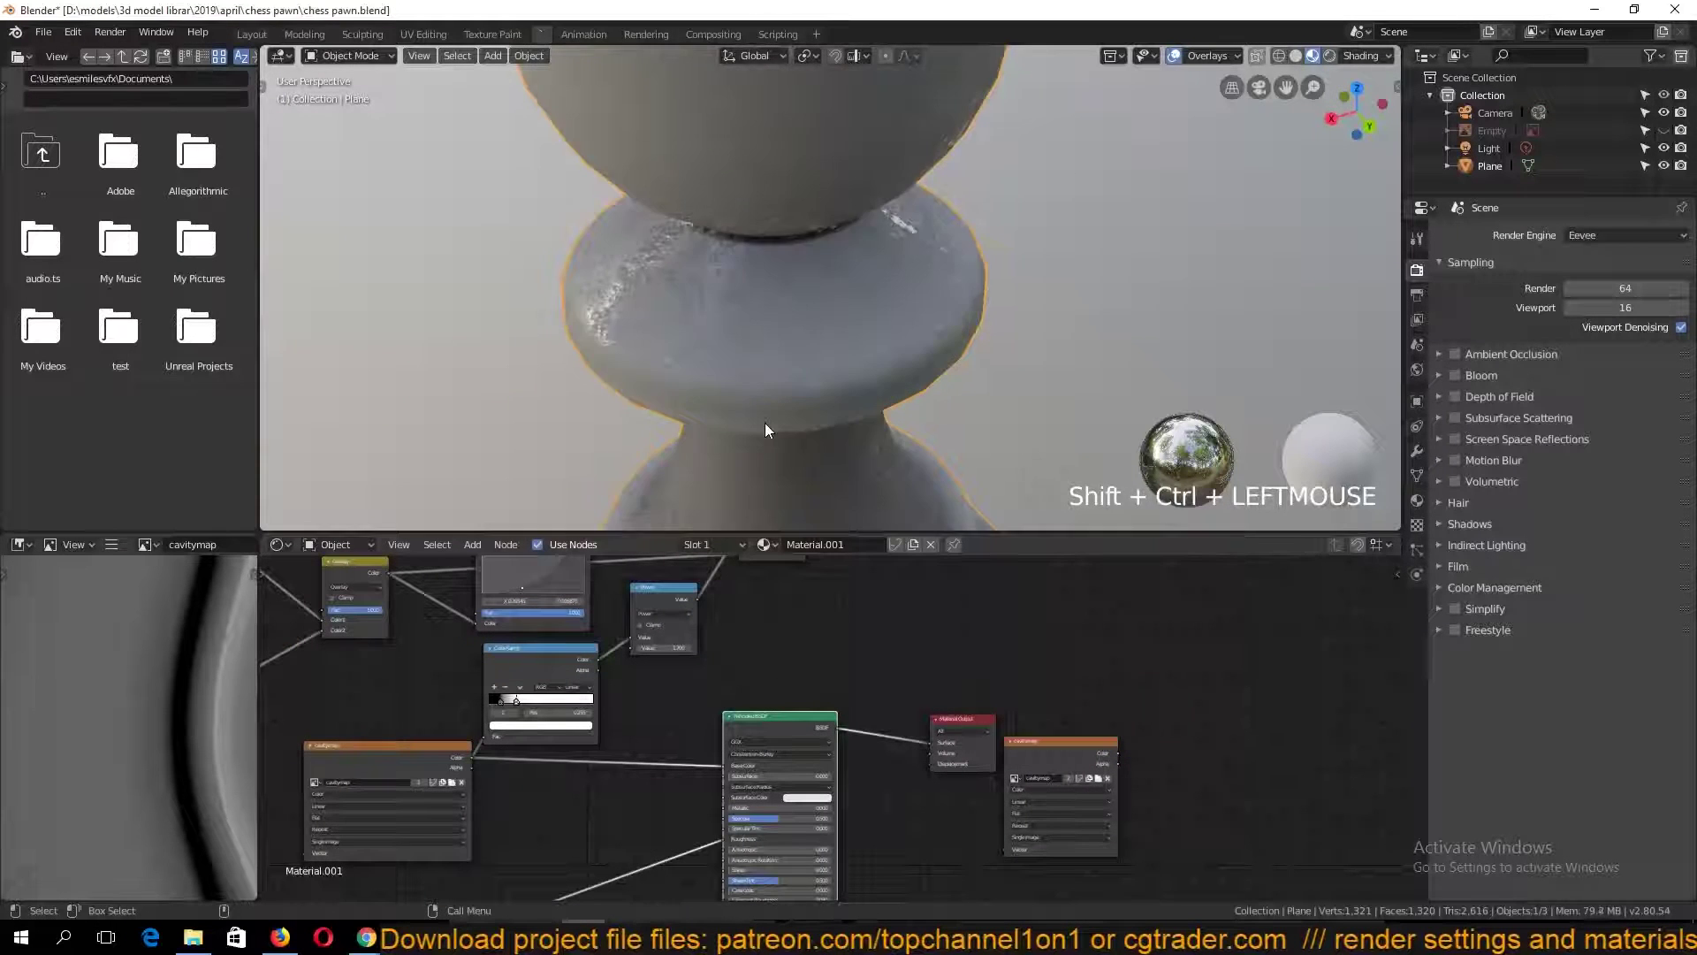
{"action": "key", "text": "grave"}
{"action": "middle_click_drag", "start_coordinate": [1034, 325], "coordinate": [1036, 402]}
{"action": "key", "text": "ctrl+s"}
Move the shader nodes clear of the texture nodes and connect the Mix output to the Principled BSDF's Base Color
{"action": "middle_click_drag", "start_coordinate": [670, 727], "coordinate": [651, 797]}
{"action": "left_click_drag", "start_coordinate": [751, 794], "coordinate": [923, 667]}
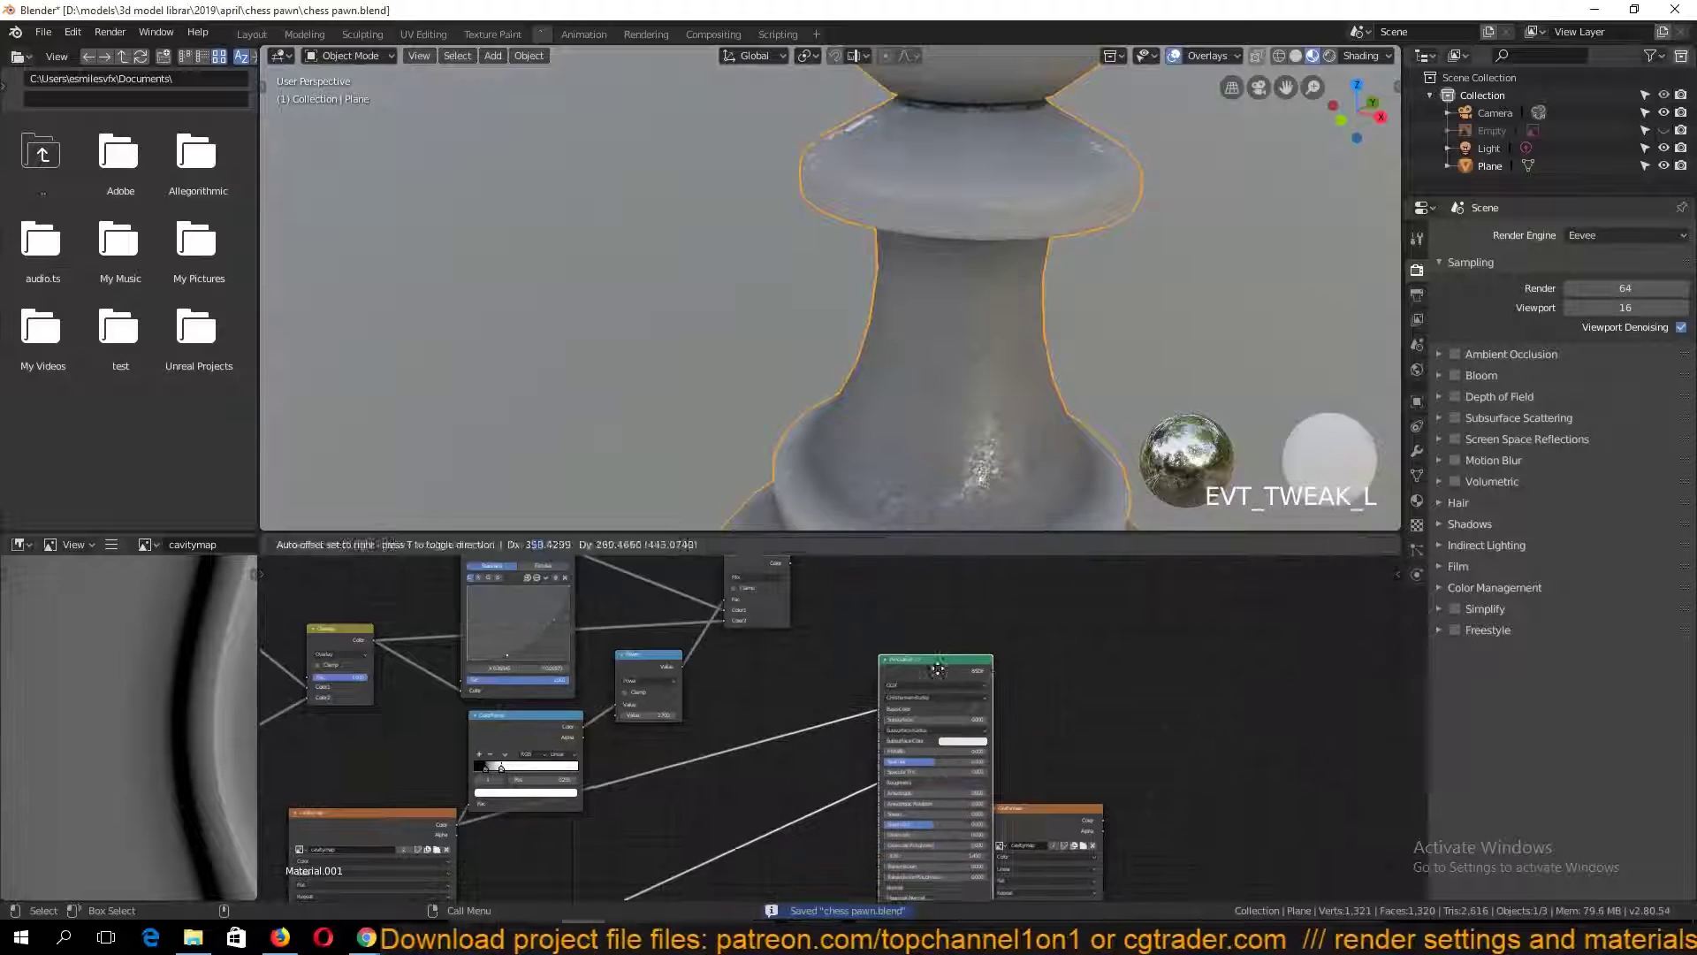
{"action": "middle_click_drag", "start_coordinate": [1004, 767], "coordinate": [773, 734]}
{"action": "left_click_drag", "start_coordinate": [796, 786], "coordinate": [1021, 769]}
{"action": "left_click_drag", "start_coordinate": [737, 631], "coordinate": [658, 659]}
{"action": "left_click_drag", "start_coordinate": [719, 758], "coordinate": [895, 691]}
{"action": "left_click_drag", "start_coordinate": [656, 660], "coordinate": [794, 632]}
{"action": "middle_click_drag", "start_coordinate": [651, 599], "coordinate": [673, 691]}
{"action": "left_click_drag", "start_coordinate": [577, 626], "coordinate": [729, 772]}
{"action": "left_click", "coordinate": [780, 357]}
Inspect the shaded wooden pawn from other angles and save the file
{"action": "middle_click_drag", "start_coordinate": [779, 357], "coordinate": [848, 372]}
{"action": "scroll", "coordinate": [839, 410], "scroll_direction": "down", "scroll_amount": 3}
{"action": "key", "text": "ctrl+s"}
{"action": "key", "text": "ctrl+s"}
{"action": "scroll", "coordinate": [766, 347], "scroll_direction": "down", "scroll_amount": 3}
{"action": "scroll", "coordinate": [848, 371], "scroll_direction": "up", "scroll_amount": 4}
Reposition the Mix node and the Principled BSDF to tidy the material's node layout
{"action": "middle_click_drag", "start_coordinate": [465, 729], "coordinate": [958, 707]}
{"action": "left_click_drag", "start_coordinate": [1025, 601], "coordinate": [1081, 613]}
{"action": "middle_click_drag", "start_coordinate": [1019, 731], "coordinate": [1140, 708]}
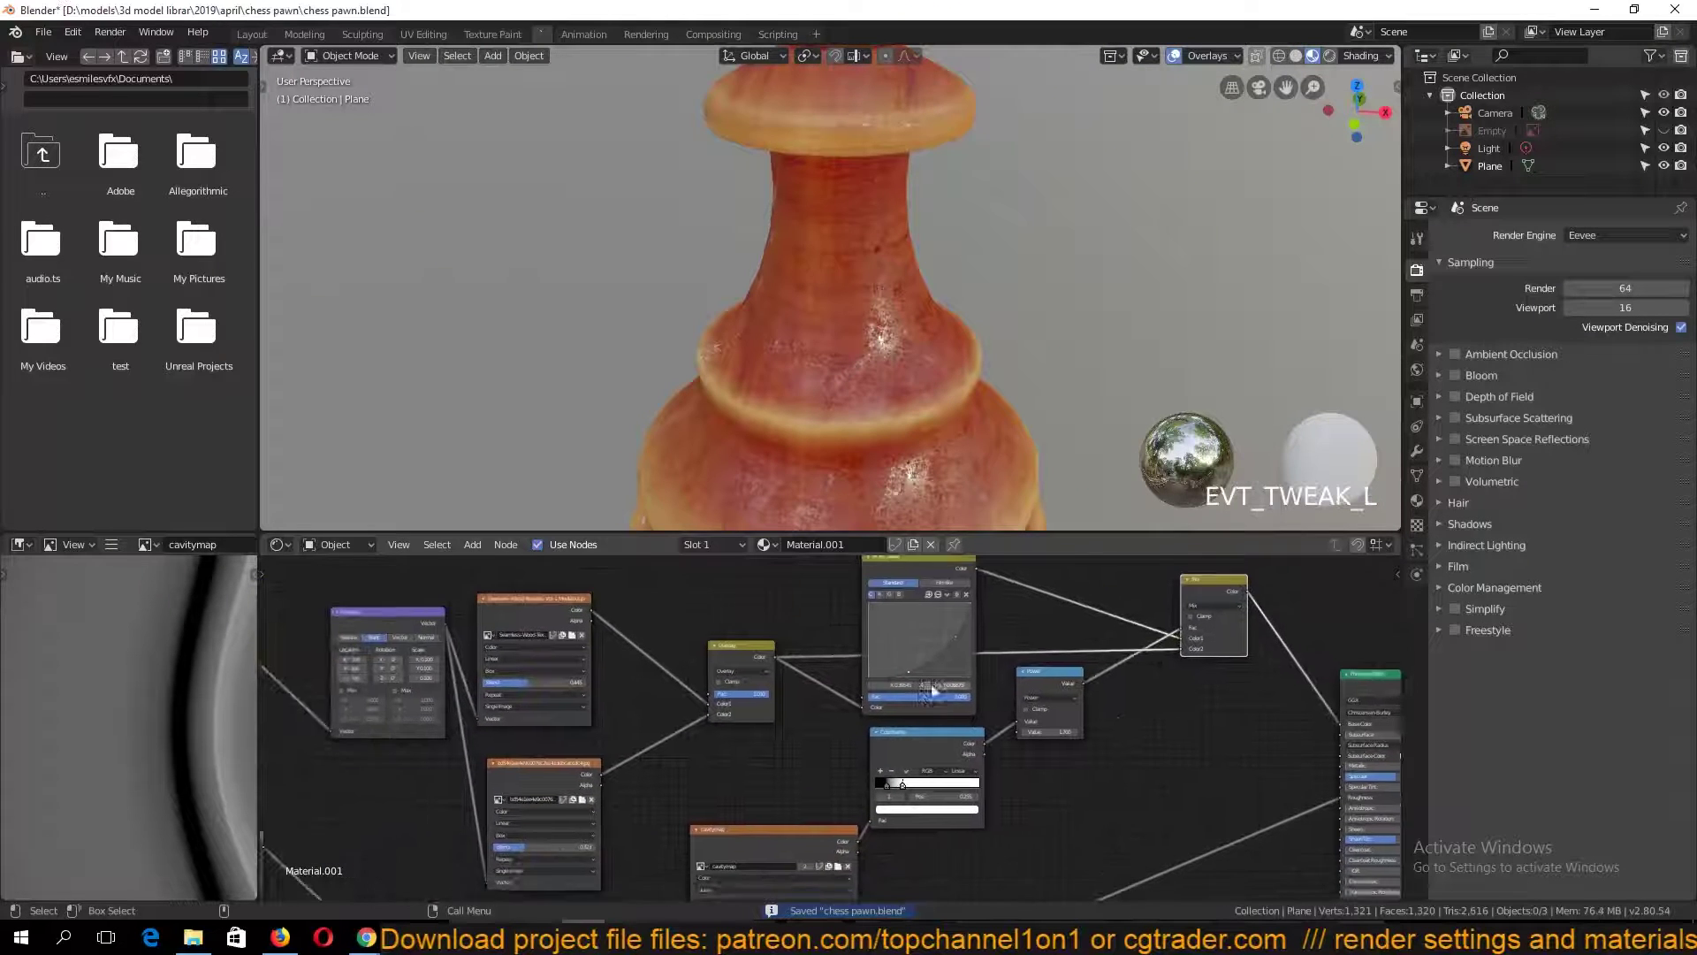
{"action": "middle_click_drag", "start_coordinate": [792, 732], "coordinate": [777, 695]}
{"action": "scroll", "coordinate": [778, 696], "scroll_direction": "down", "scroll_amount": 3}
{"action": "scroll", "coordinate": [882, 356], "scroll_direction": "down", "scroll_amount": 5}
{"action": "middle_click_drag", "start_coordinate": [882, 352], "coordinate": [872, 382]}
{"action": "middle_click_drag", "start_coordinate": [836, 714], "coordinate": [672, 749]}
{"action": "left_click_drag", "start_coordinate": [1100, 700], "coordinate": [1129, 669]}
{"action": "scroll", "coordinate": [1000, 687], "scroll_direction": "up", "scroll_amount": 3}
{"action": "middle_click_drag", "start_coordinate": [1001, 687], "coordinate": [982, 717]}
{"action": "scroll", "coordinate": [907, 717], "scroll_direction": "up", "scroll_amount": 5}
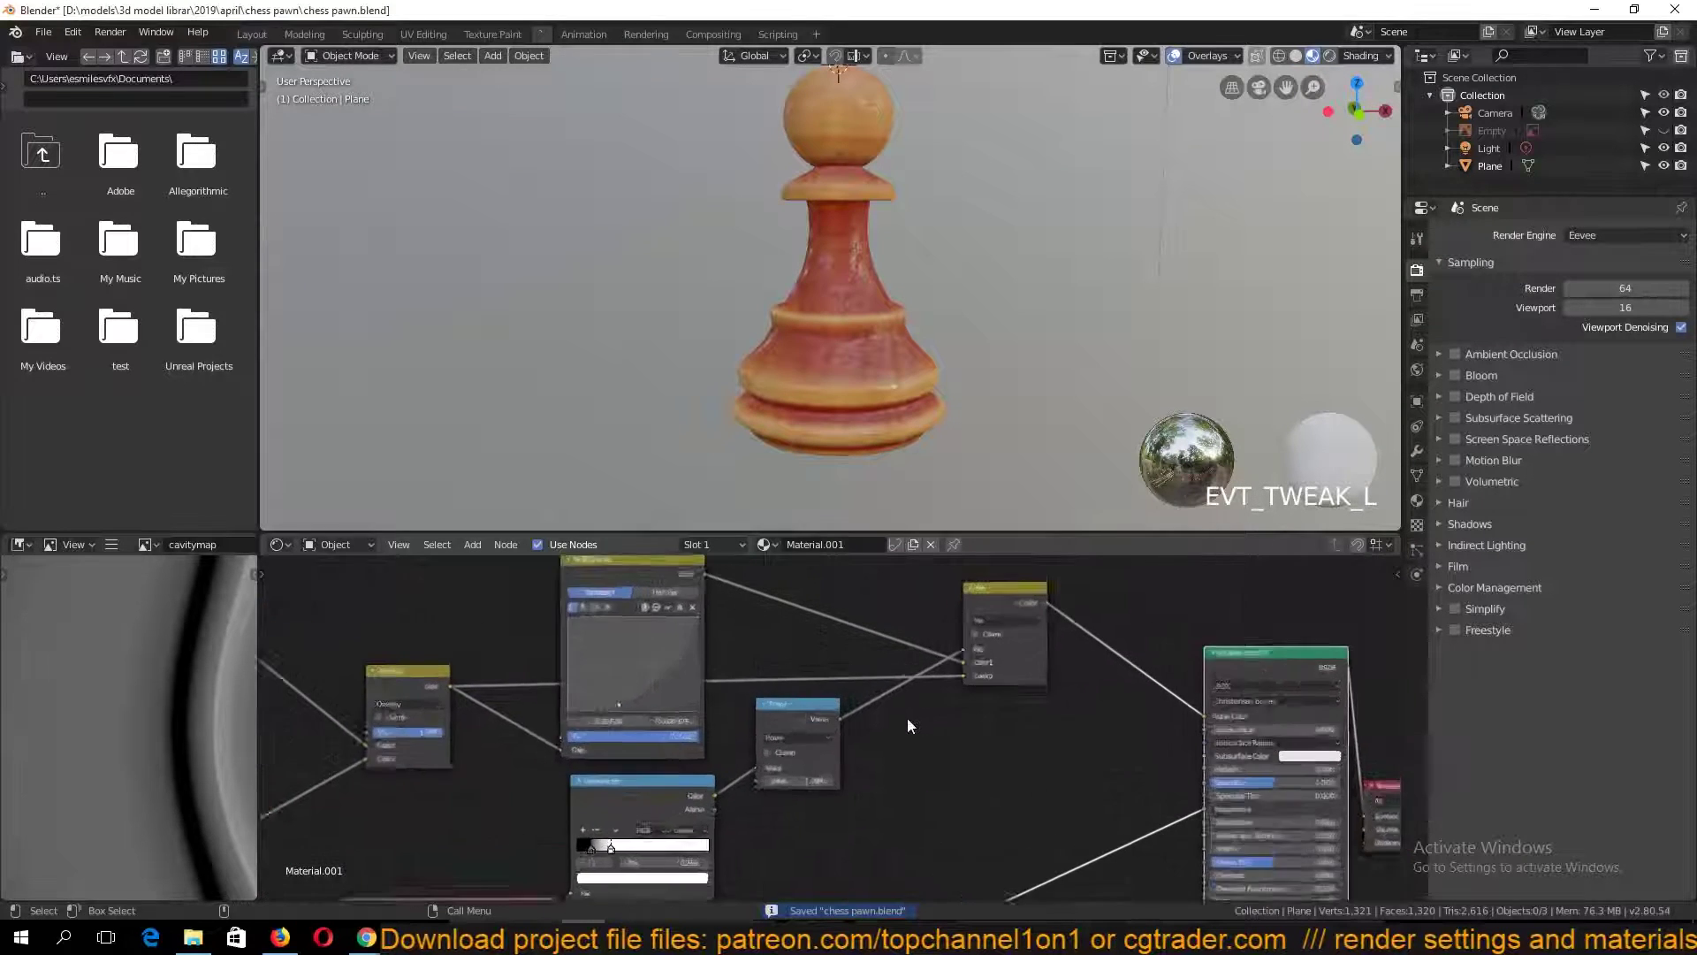
Nudge the upper RGB Curves point, raise the Power exponent, check the pawn up close and save
{"action": "middle_click_drag", "start_coordinate": [367, 741], "coordinate": [712, 723]}
{"action": "scroll", "coordinate": [818, 379], "scroll_direction": "down", "scroll_amount": 1}
{"action": "middle_click_drag", "start_coordinate": [818, 378], "coordinate": [817, 413]}
{"action": "left_click_drag", "start_coordinate": [1000, 641], "coordinate": [994, 635]}
{"action": "left_click_drag", "start_coordinate": [1139, 778], "coordinate": [1152, 779]}
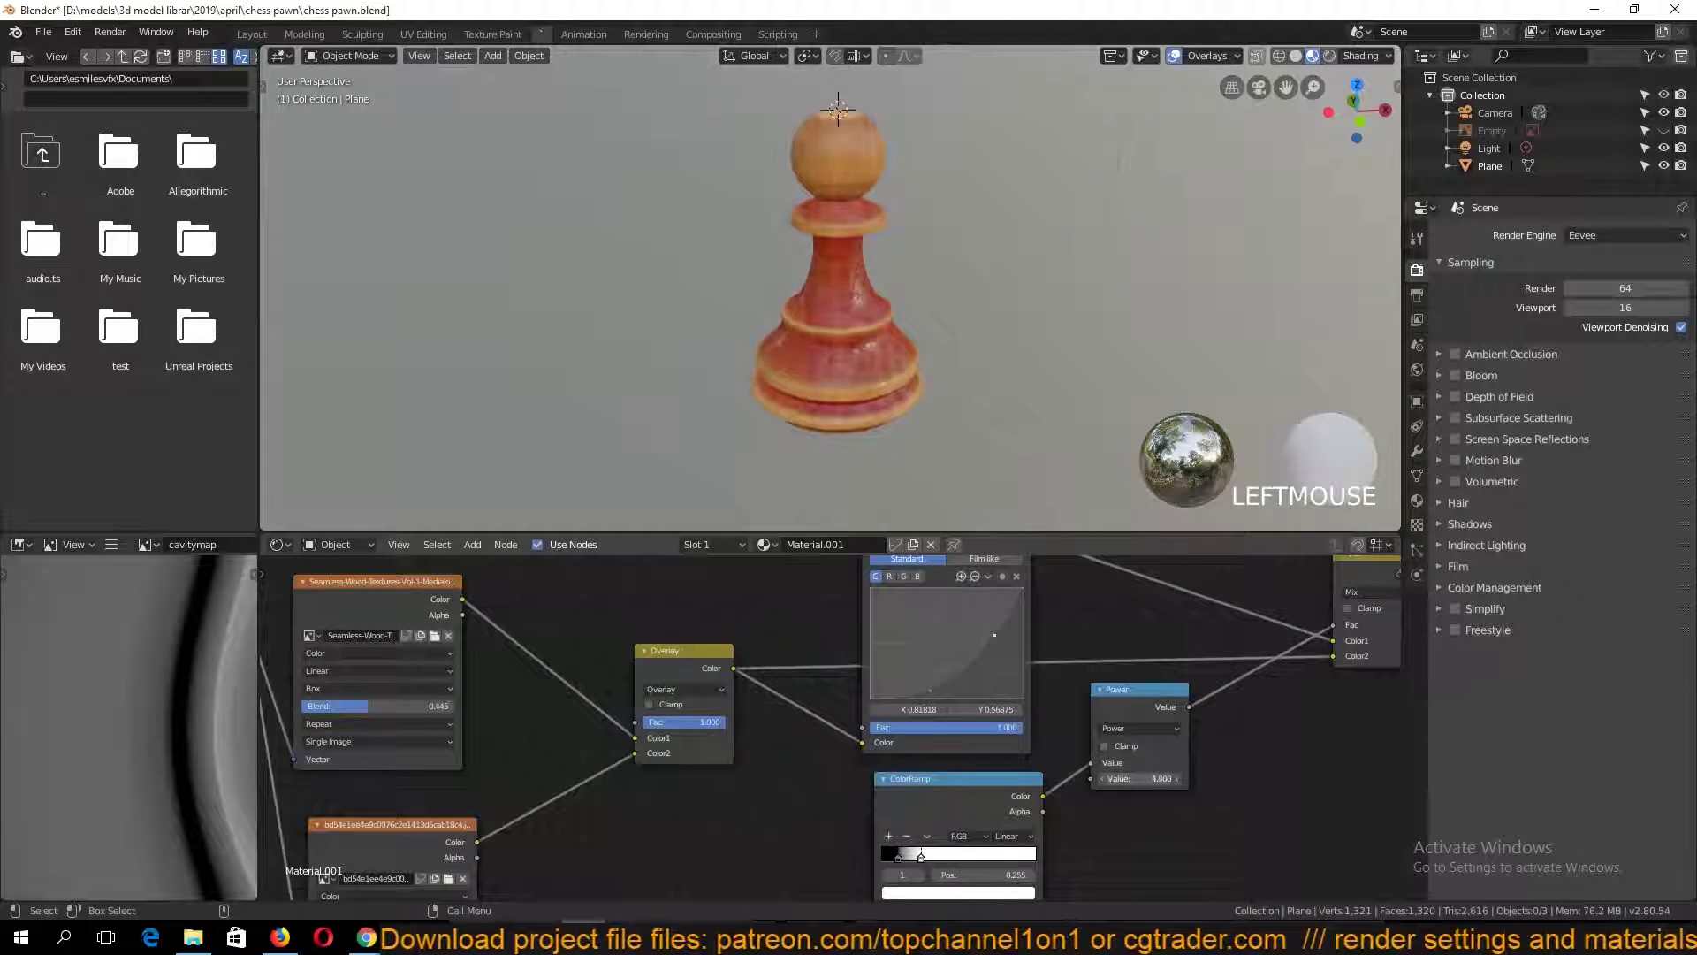
{"action": "middle_click_drag", "start_coordinate": [849, 479], "coordinate": [937, 270]}
{"action": "scroll", "coordinate": [940, 520], "scroll_direction": "up", "scroll_amount": 6}
{"action": "scroll", "coordinate": [932, 333], "scroll_direction": "up", "scroll_amount": 3}
{"action": "middle_click_drag", "start_coordinate": [1034, 520], "coordinate": [915, 376], "text": "shift"}
{"action": "key", "text": "ctrl+s"}
Duplicate the Power node, insert the copy between the scratch Subtract and the Principled BSDF's Roughness, and preview it
{"action": "scroll", "coordinate": [840, 591], "scroll_direction": "down", "scroll_amount": 1}
{"action": "middle_click_drag", "start_coordinate": [1149, 734], "coordinate": [707, 634]}
{"action": "scroll", "coordinate": [699, 659], "scroll_direction": "down", "scroll_amount": 3}
{"action": "scroll", "coordinate": [610, 636], "scroll_direction": "down", "scroll_amount": 1}
{"action": "left_click", "coordinate": [581, 587]}
{"action": "key", "text": "shift+d"}
{"action": "left_click", "coordinate": [745, 648]}
{"action": "key", "text": "grave"}
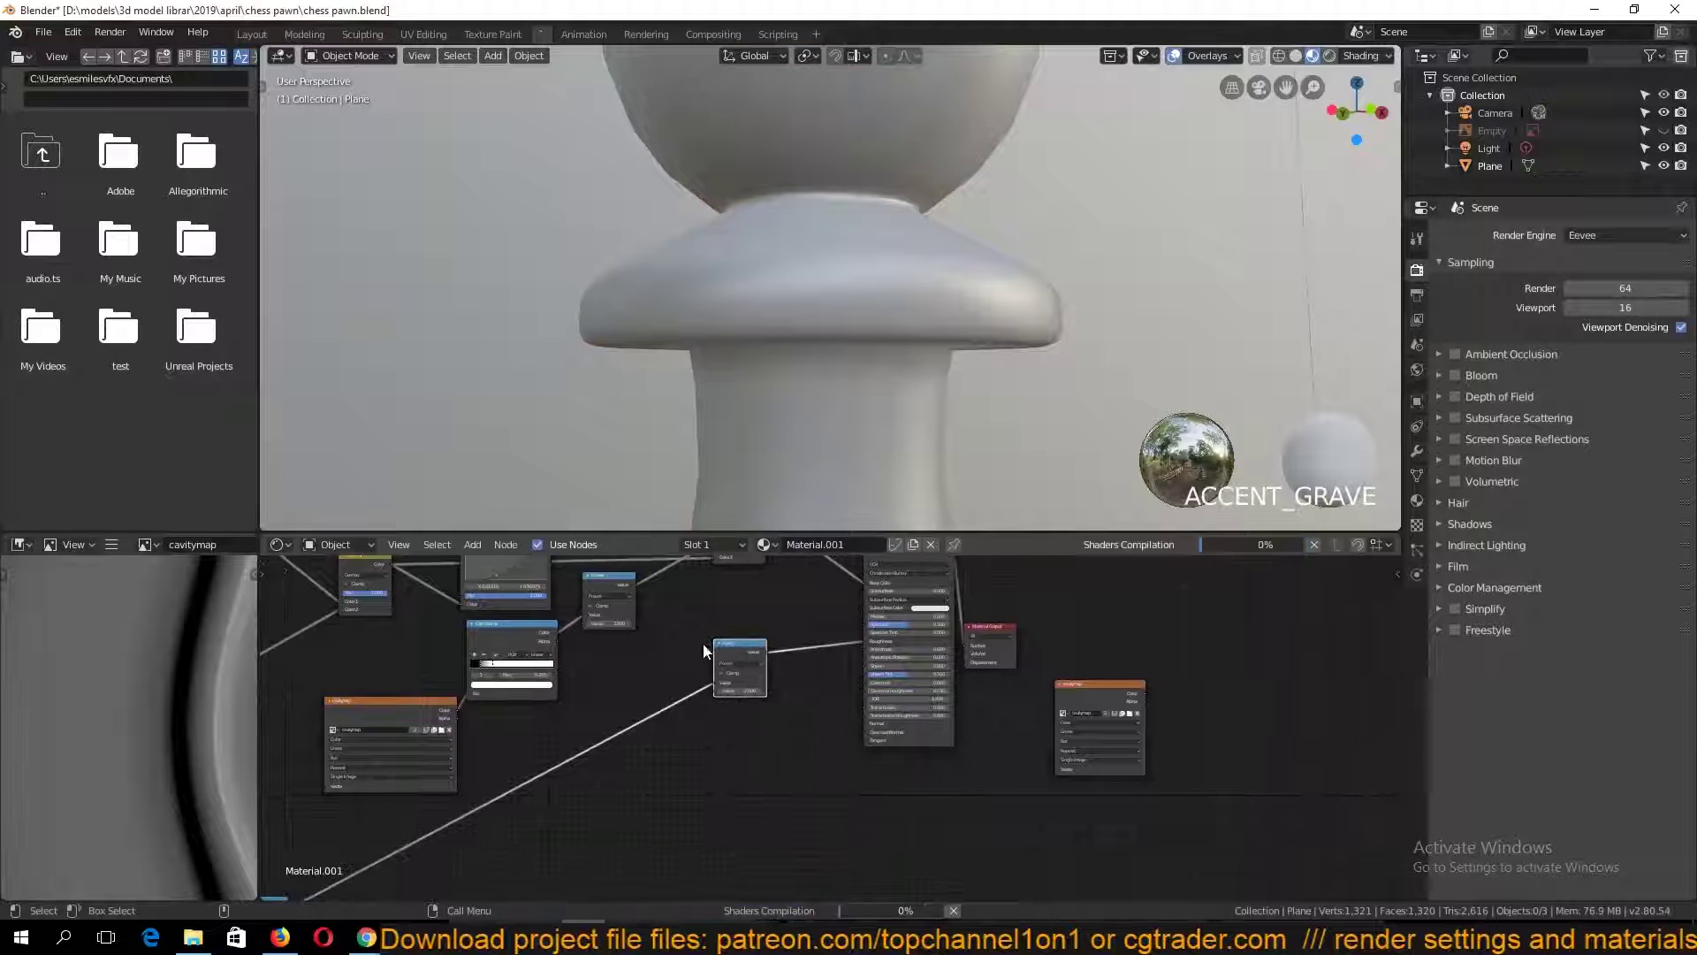
{"action": "left_click", "coordinate": [732, 566]}
{"action": "left_click", "coordinate": [742, 647], "text": "ctrl+shift"}
Connect the cavity Power node's output to the copied Power node's exponent and check the scratch mask on the pawn
{"action": "middle_click_drag", "start_coordinate": [705, 716], "coordinate": [807, 796]}
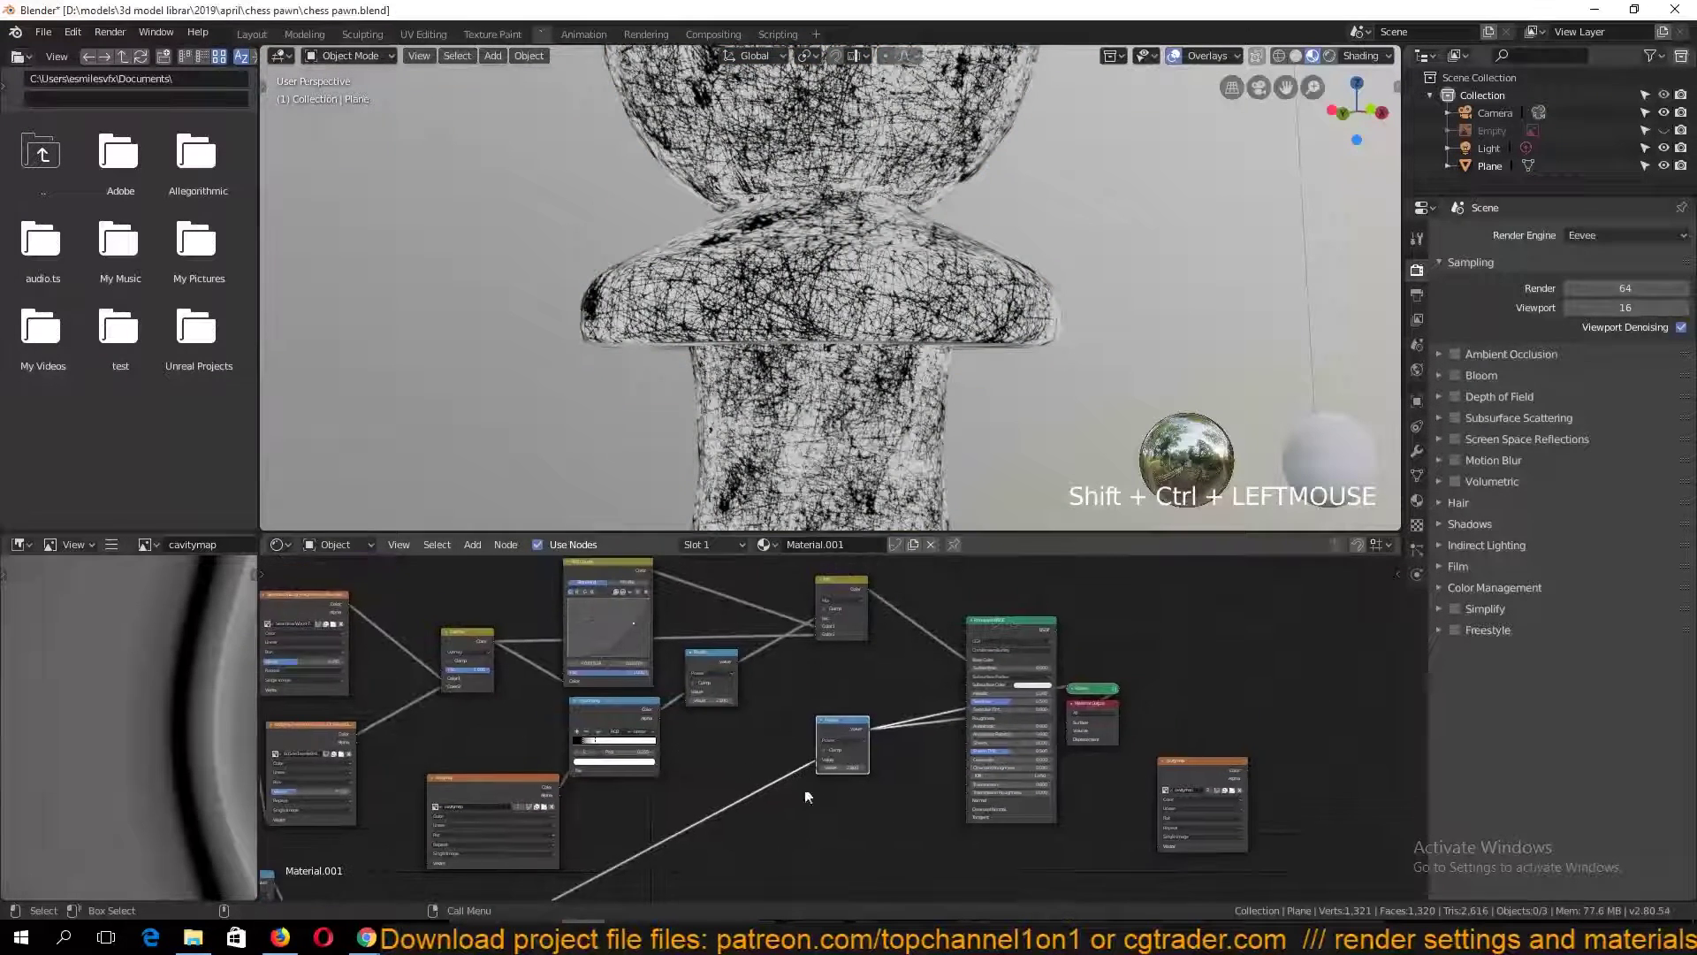
{"action": "middle_click_drag", "start_coordinate": [596, 710], "coordinate": [713, 714]}
{"action": "scroll", "coordinate": [650, 760], "scroll_direction": "up", "scroll_amount": 2}
{"action": "left_click_drag", "start_coordinate": [593, 802], "coordinate": [568, 779]}
{"action": "scroll", "coordinate": [830, 729], "scroll_direction": "up", "scroll_amount": 1}
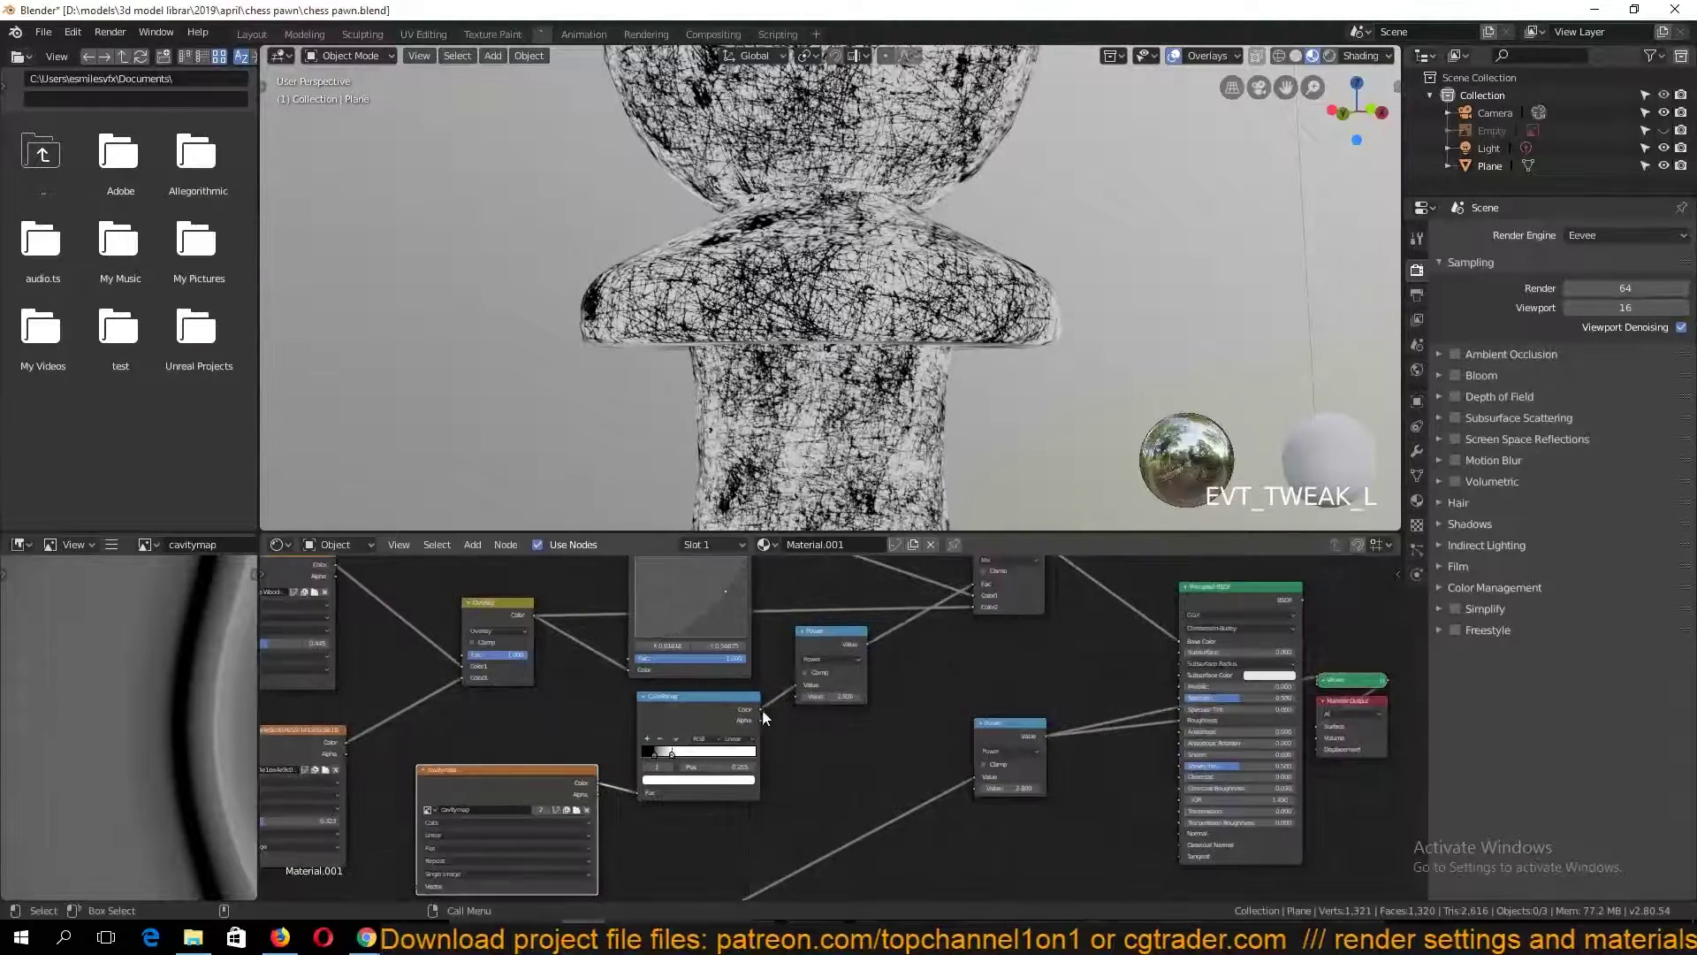
{"action": "left_click_drag", "start_coordinate": [868, 644], "coordinate": [973, 788]}
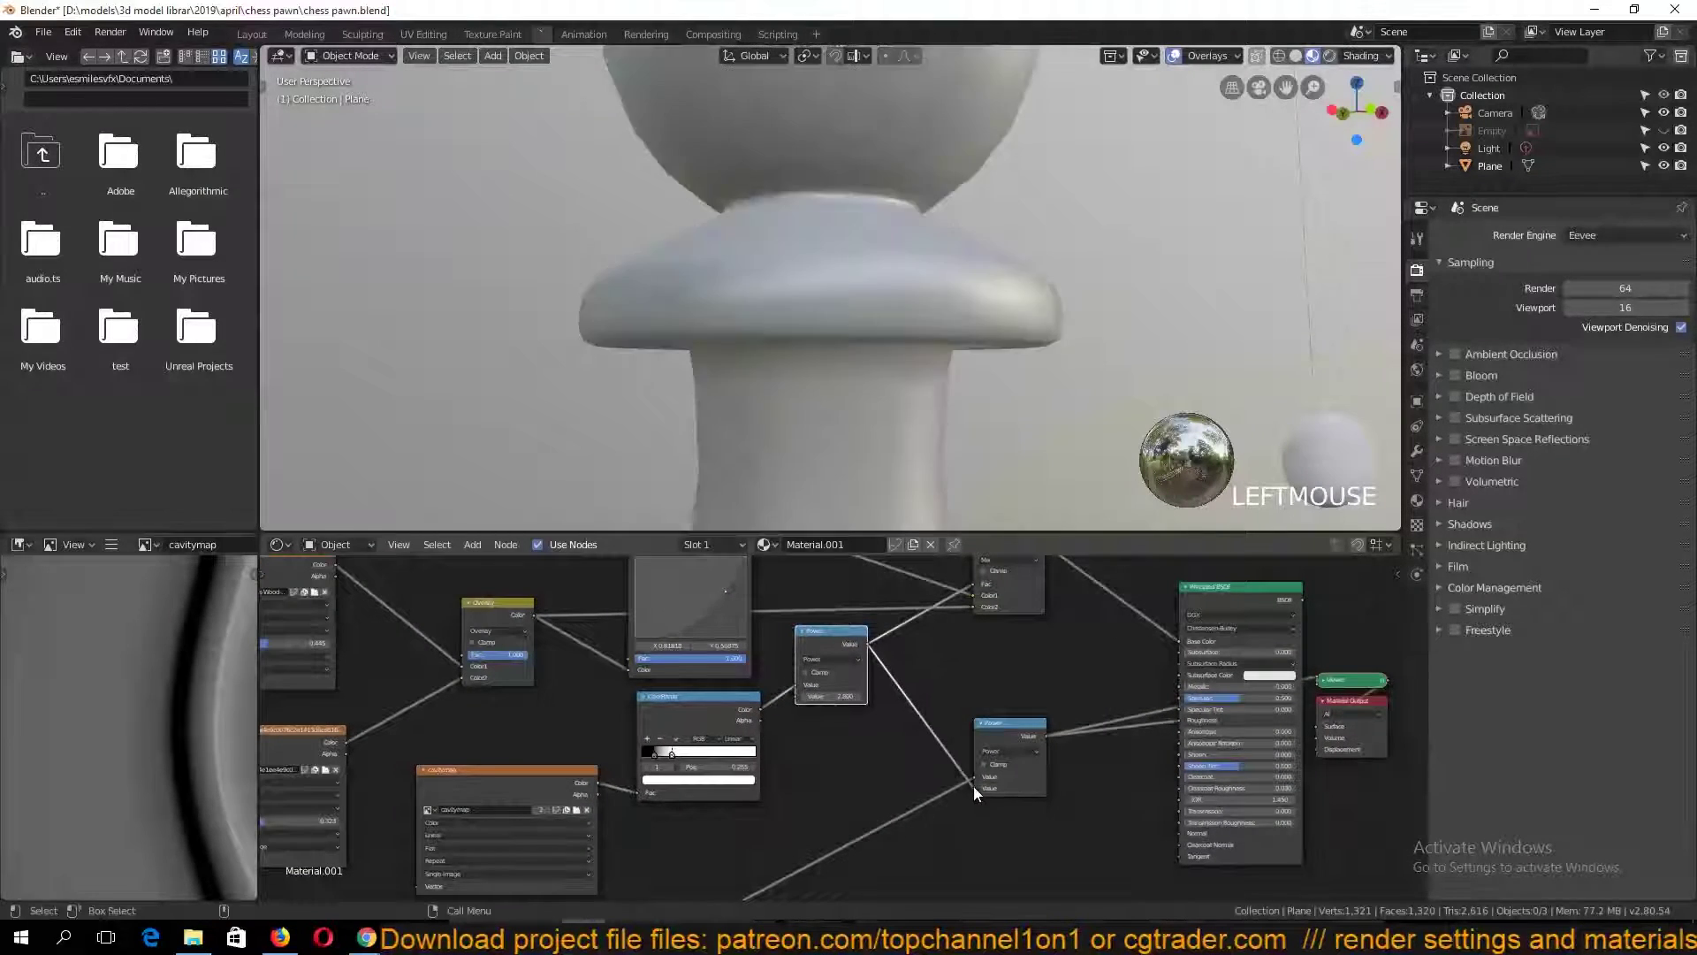
{"action": "key", "text": "grave"}
{"action": "middle_click_drag", "start_coordinate": [759, 355], "coordinate": [892, 382]}
{"action": "scroll", "coordinate": [848, 345], "scroll_direction": "down", "scroll_amount": 4}
{"action": "scroll", "coordinate": [884, 410], "scroll_direction": "up", "scroll_amount": 6}
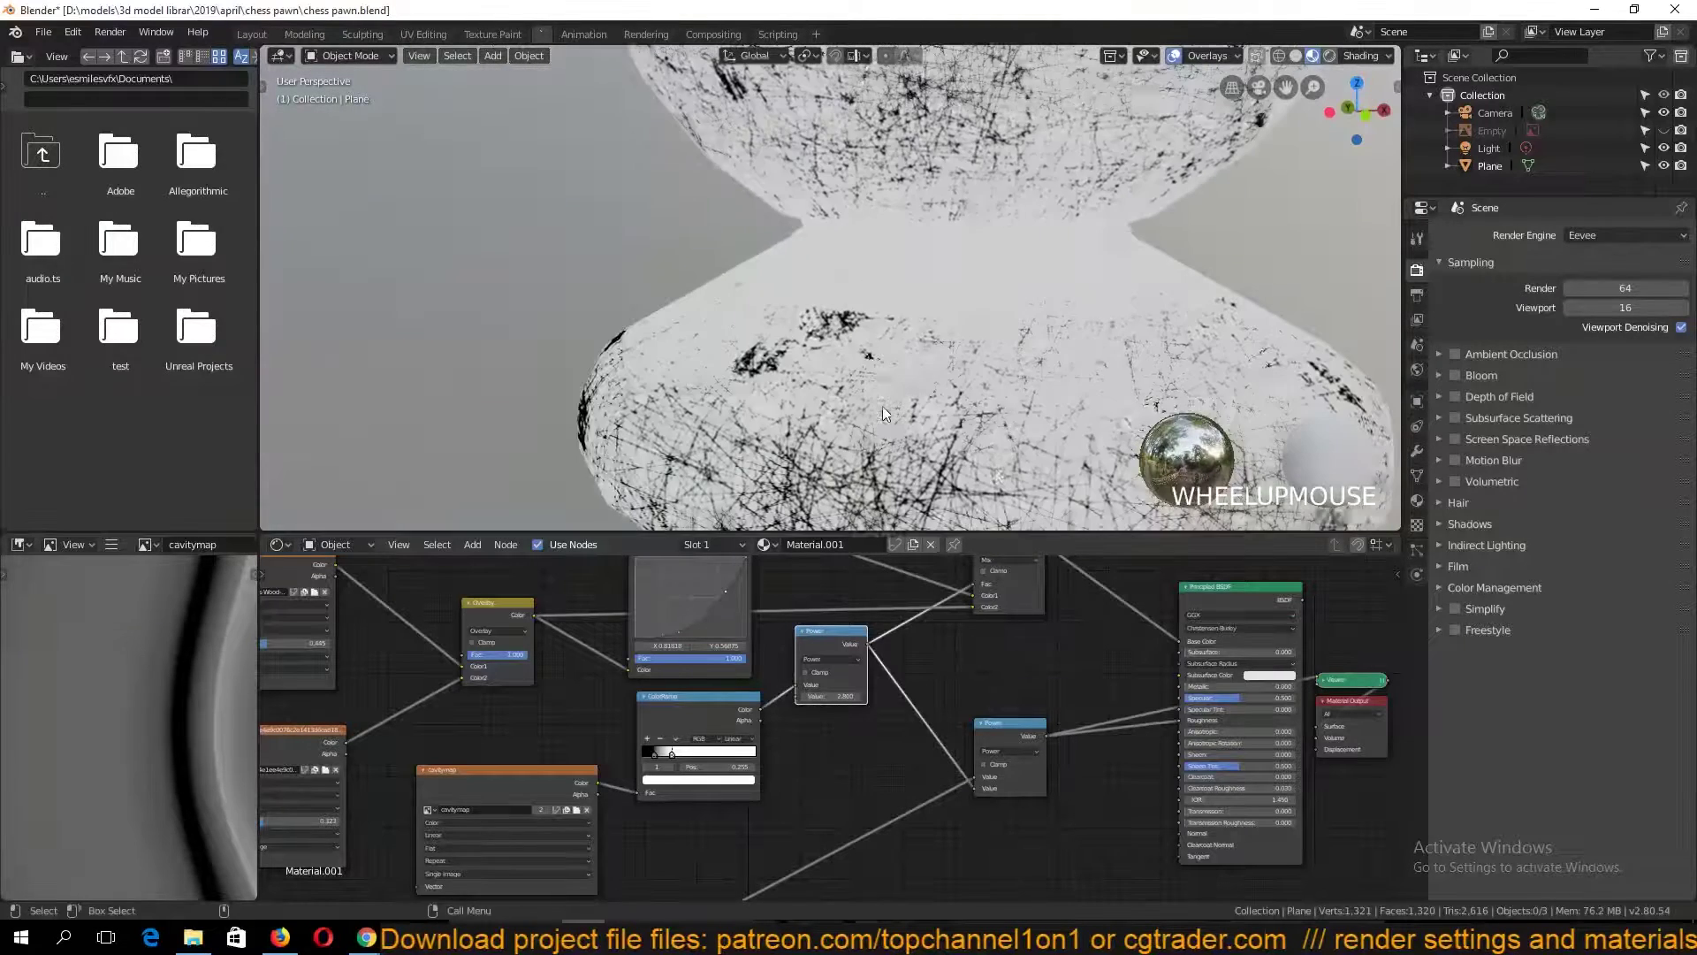
Preview the Principled BSDF material on the pawn and check its surface up close
{"action": "left_click", "coordinate": [1216, 613], "text": "ctrl+shift"}
{"action": "scroll", "coordinate": [1004, 322], "scroll_direction": "down", "scroll_amount": 4}
{"action": "scroll", "coordinate": [998, 324], "scroll_direction": "up", "scroll_amount": 6}
{"action": "middle_click_drag", "start_coordinate": [998, 323], "coordinate": [1008, 170]}
{"action": "scroll", "coordinate": [937, 359], "scroll_direction": "down", "scroll_amount": 8}
{"action": "scroll", "coordinate": [1001, 257], "scroll_direction": "up", "scroll_amount": 1}
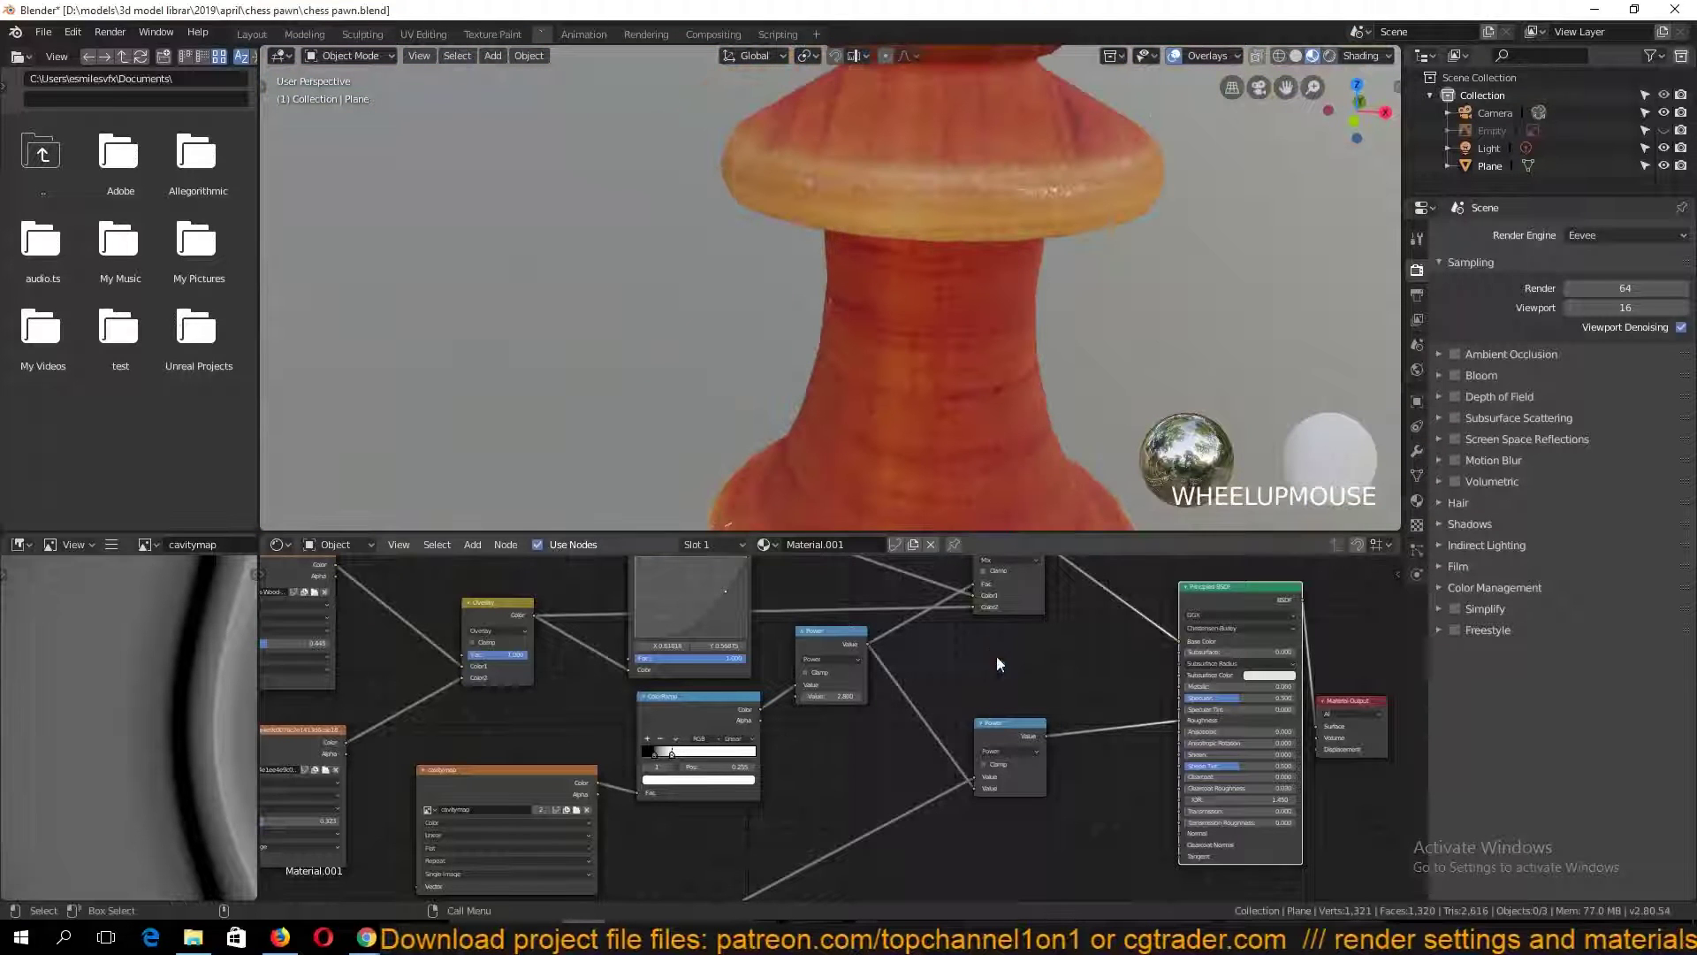
Reposition the roughness Power node, duplicate it and insert the copy before the Principled BSDF's Roughness input
{"action": "left_click_drag", "start_coordinate": [984, 739], "coordinate": [926, 720]}
{"action": "key", "text": "shift+d"}
{"action": "left_click", "coordinate": [1004, 718]}
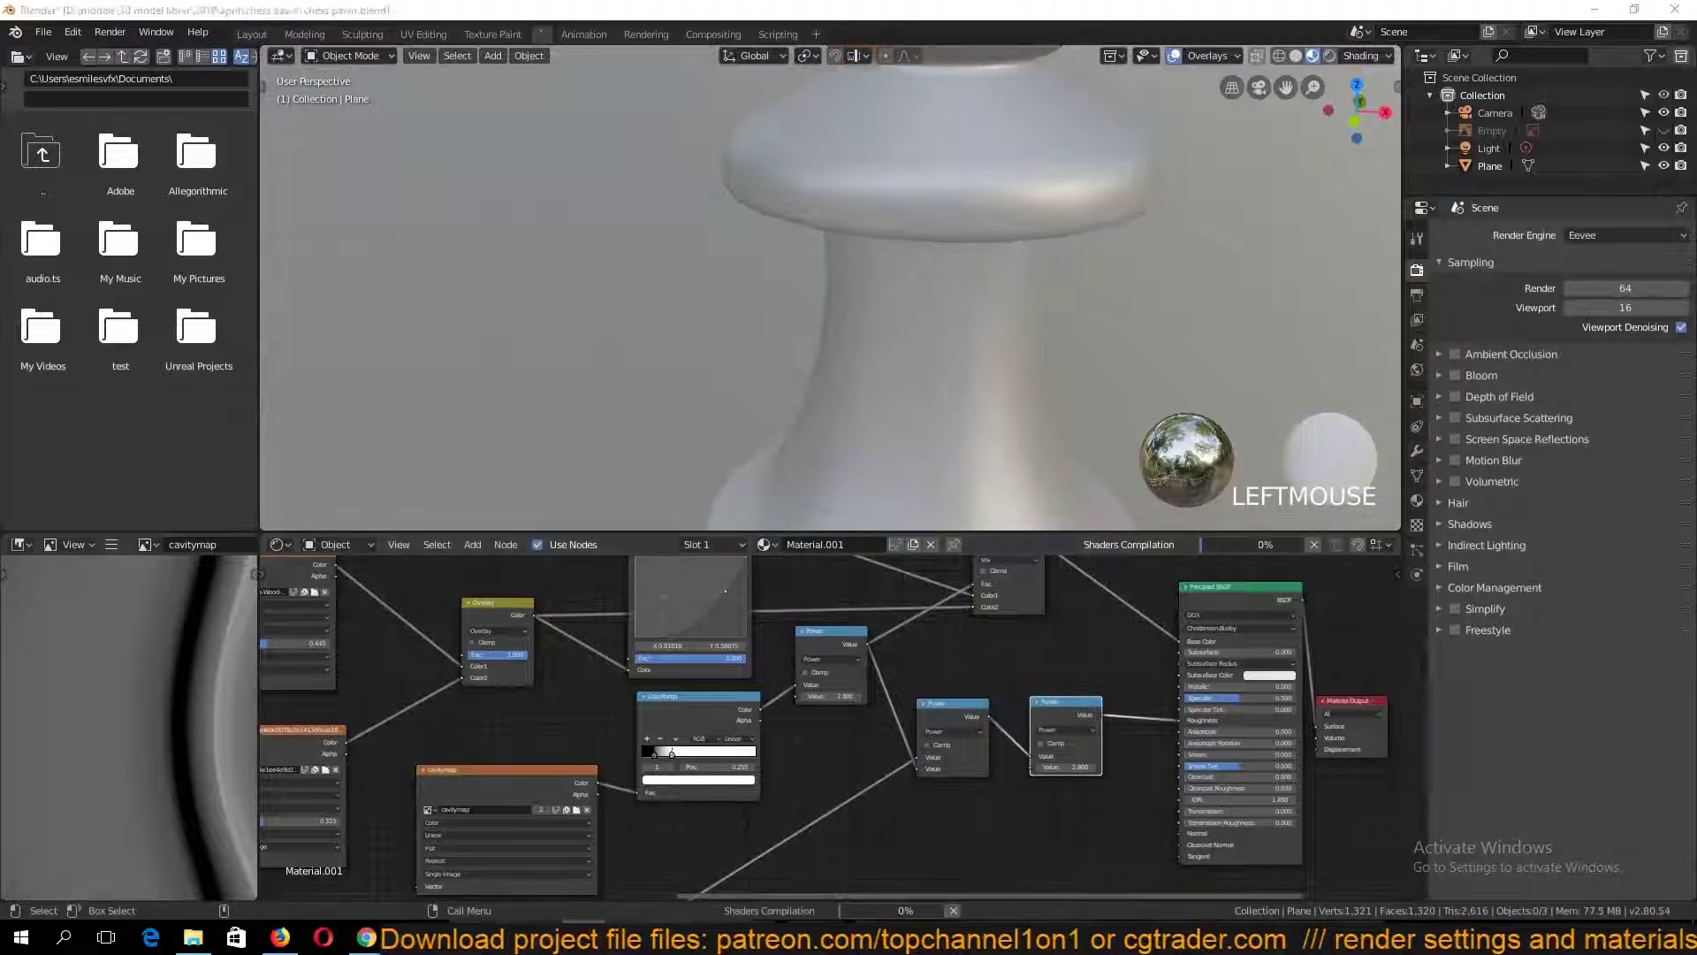
{"action": "key", "text": "alt+Tab"}
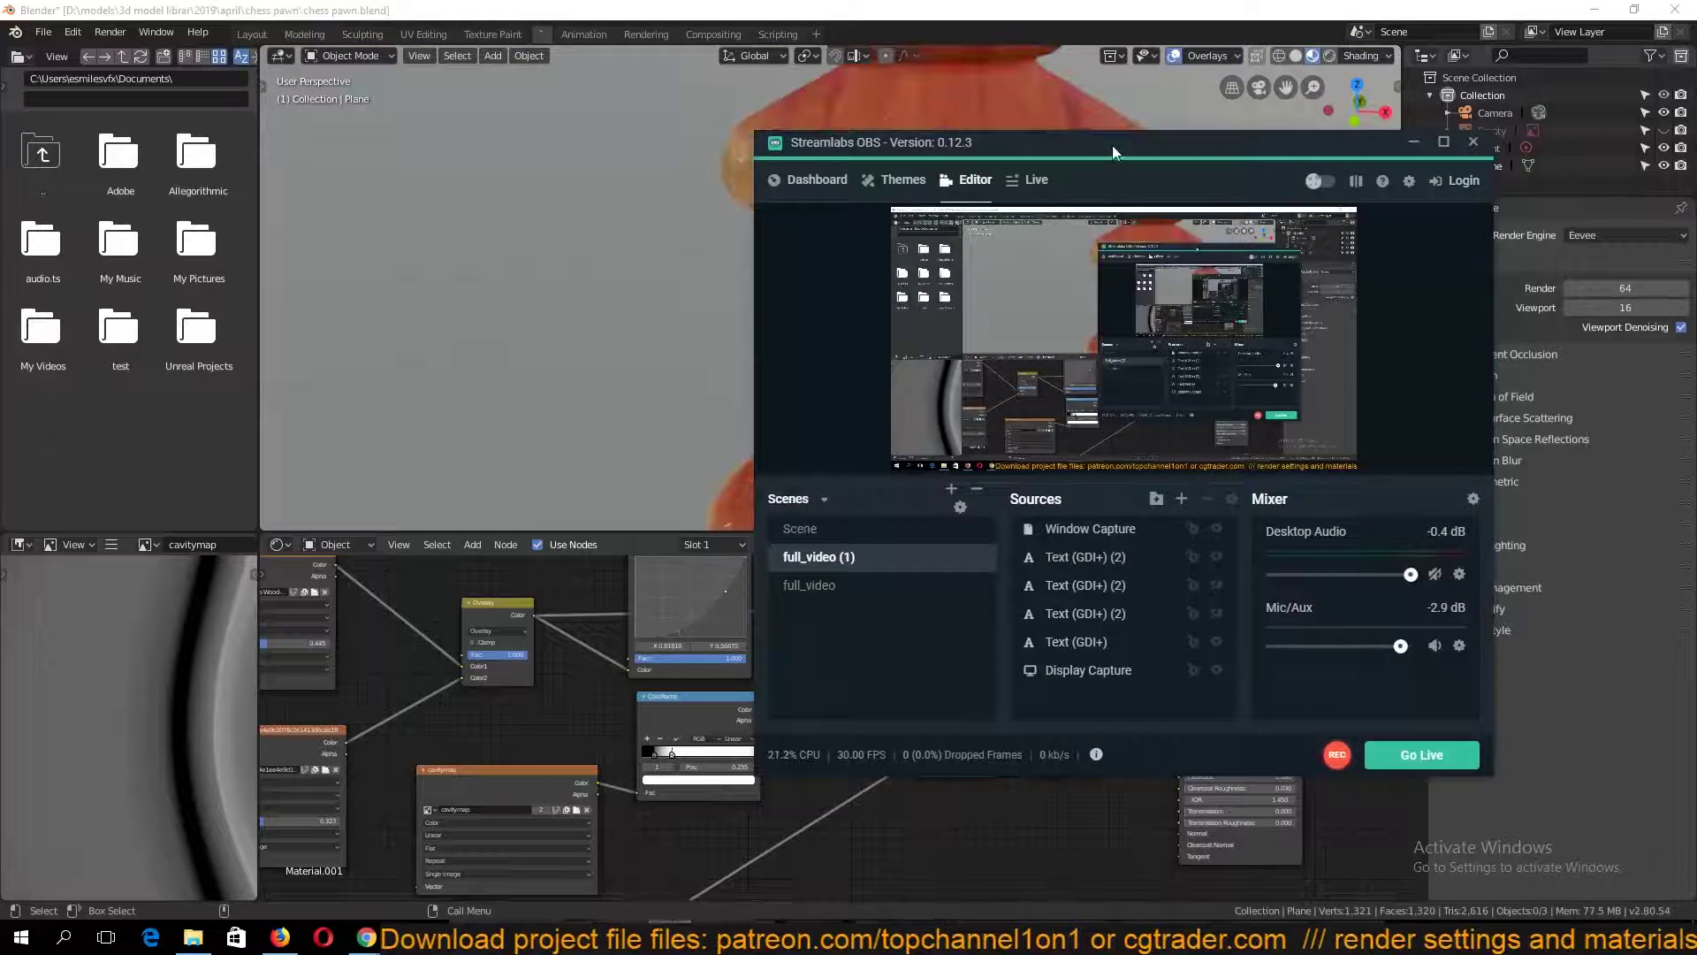
{"action": "left_click", "coordinate": [1438, 144]}
{"action": "key", "text": "grave"}
{"action": "middle_click_drag", "start_coordinate": [1259, 226], "coordinate": [1248, 215]}
{"action": "left_click", "coordinate": [999, 327]}
Switch the copied math node before Roughness to Add and lower its value while checking the pawn's gloss
{"action": "middle_click_drag", "start_coordinate": [1034, 727], "coordinate": [914, 682]}
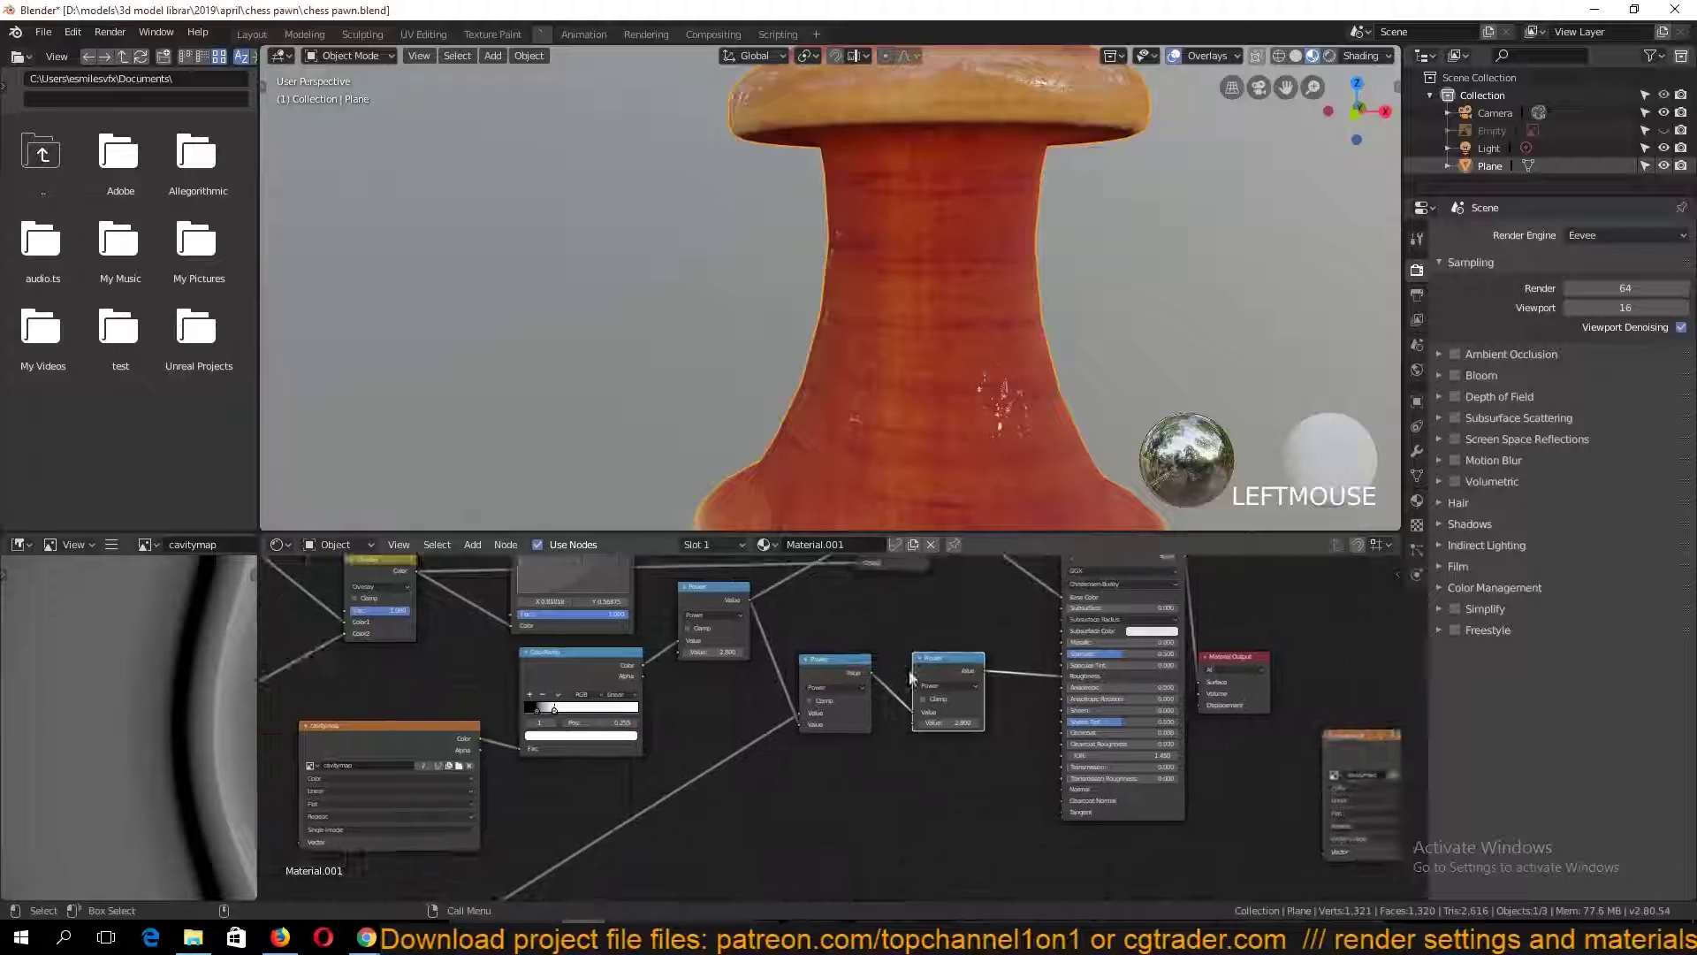
{"action": "scroll", "coordinate": [916, 685], "scroll_direction": "up", "scroll_amount": 6}
{"action": "left_click", "coordinate": [1016, 662]}
{"action": "left_click", "coordinate": [1013, 641]}
{"action": "key", "text": "grave"}
{"action": "middle_click_drag", "start_coordinate": [888, 354], "coordinate": [889, 421]}
{"action": "left_click_drag", "start_coordinate": [1041, 720], "coordinate": [981, 721]}
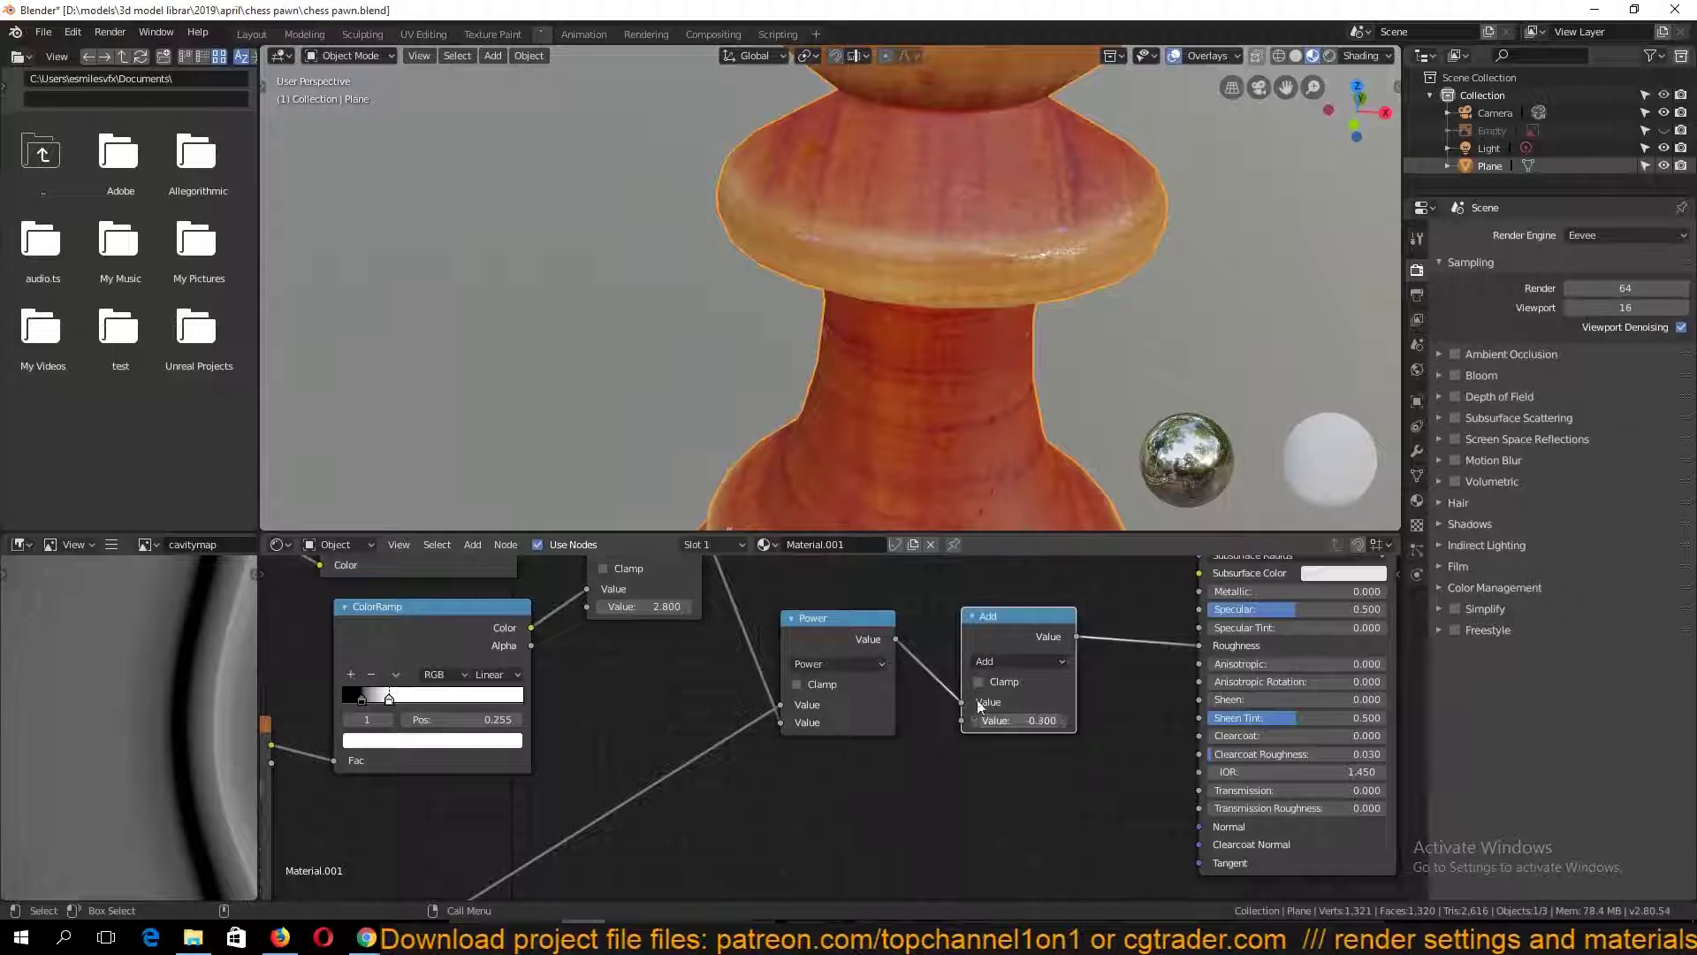
Reposition the Add node and insert an Invert node between it and the Principled BSDF's Roughness
{"action": "key", "text": "shift+a"}
{"action": "left_click_drag", "start_coordinate": [994, 625], "coordinate": [1008, 668]}
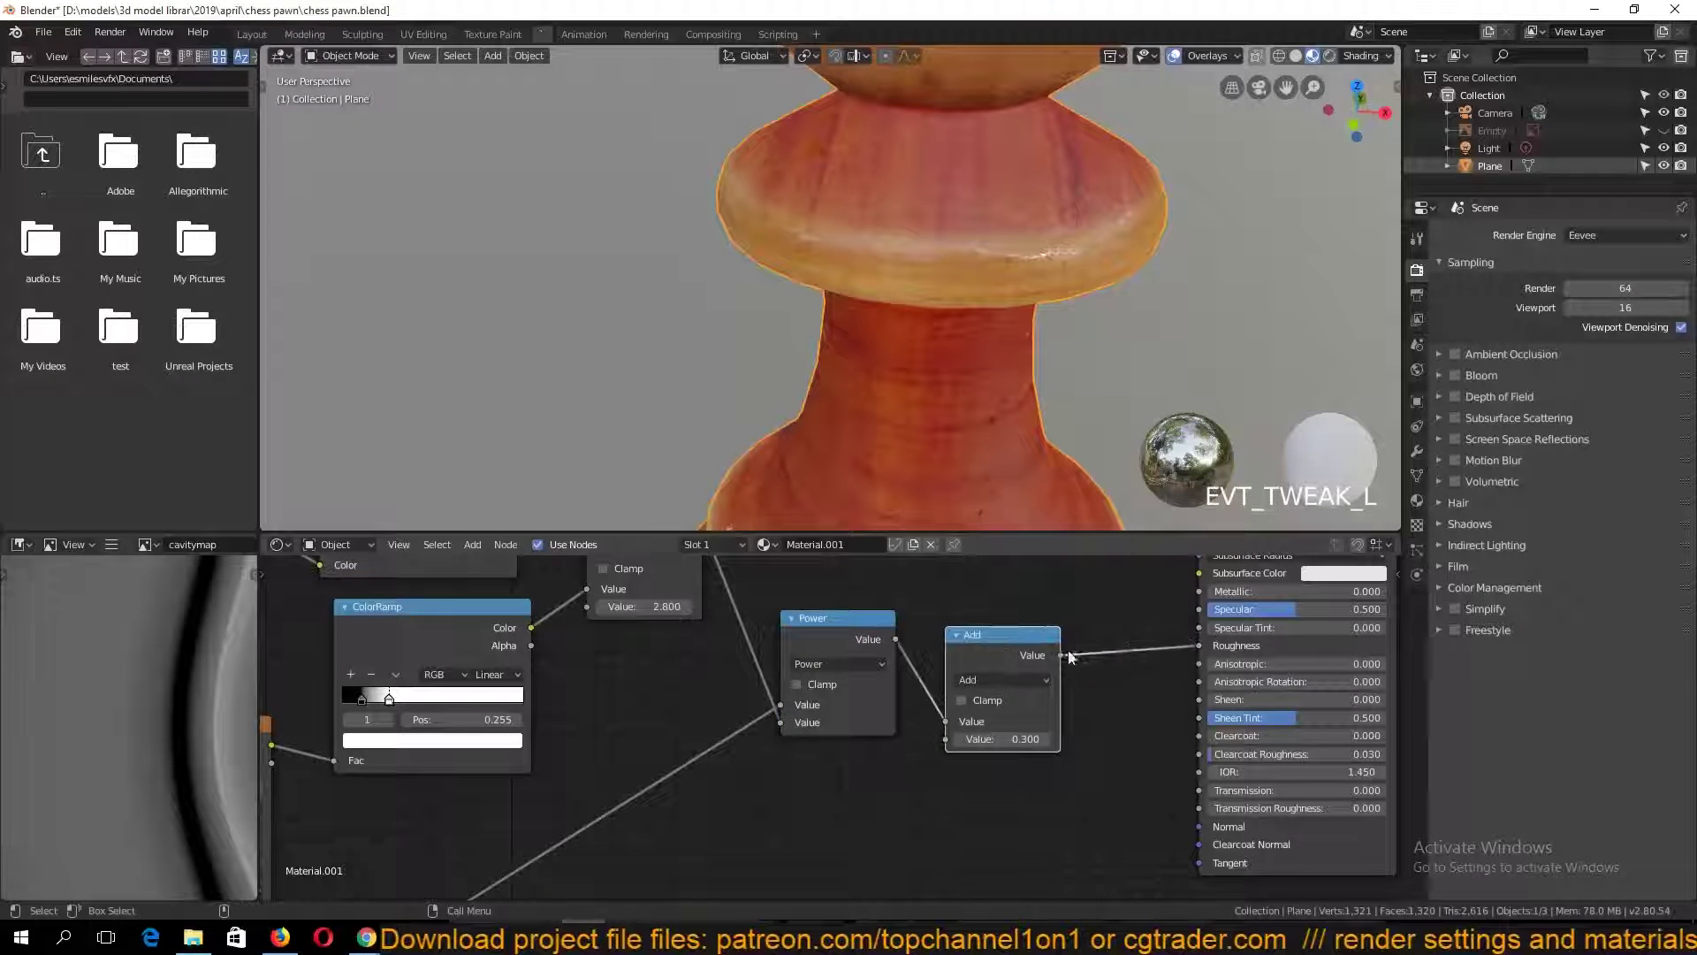
{"action": "key", "text": "shift+a"}
{"action": "mouse_move", "coordinate": [1058, 626]}
{"action": "left_click", "coordinate": [1165, 653]}
{"action": "left_click", "coordinate": [1165, 656]}
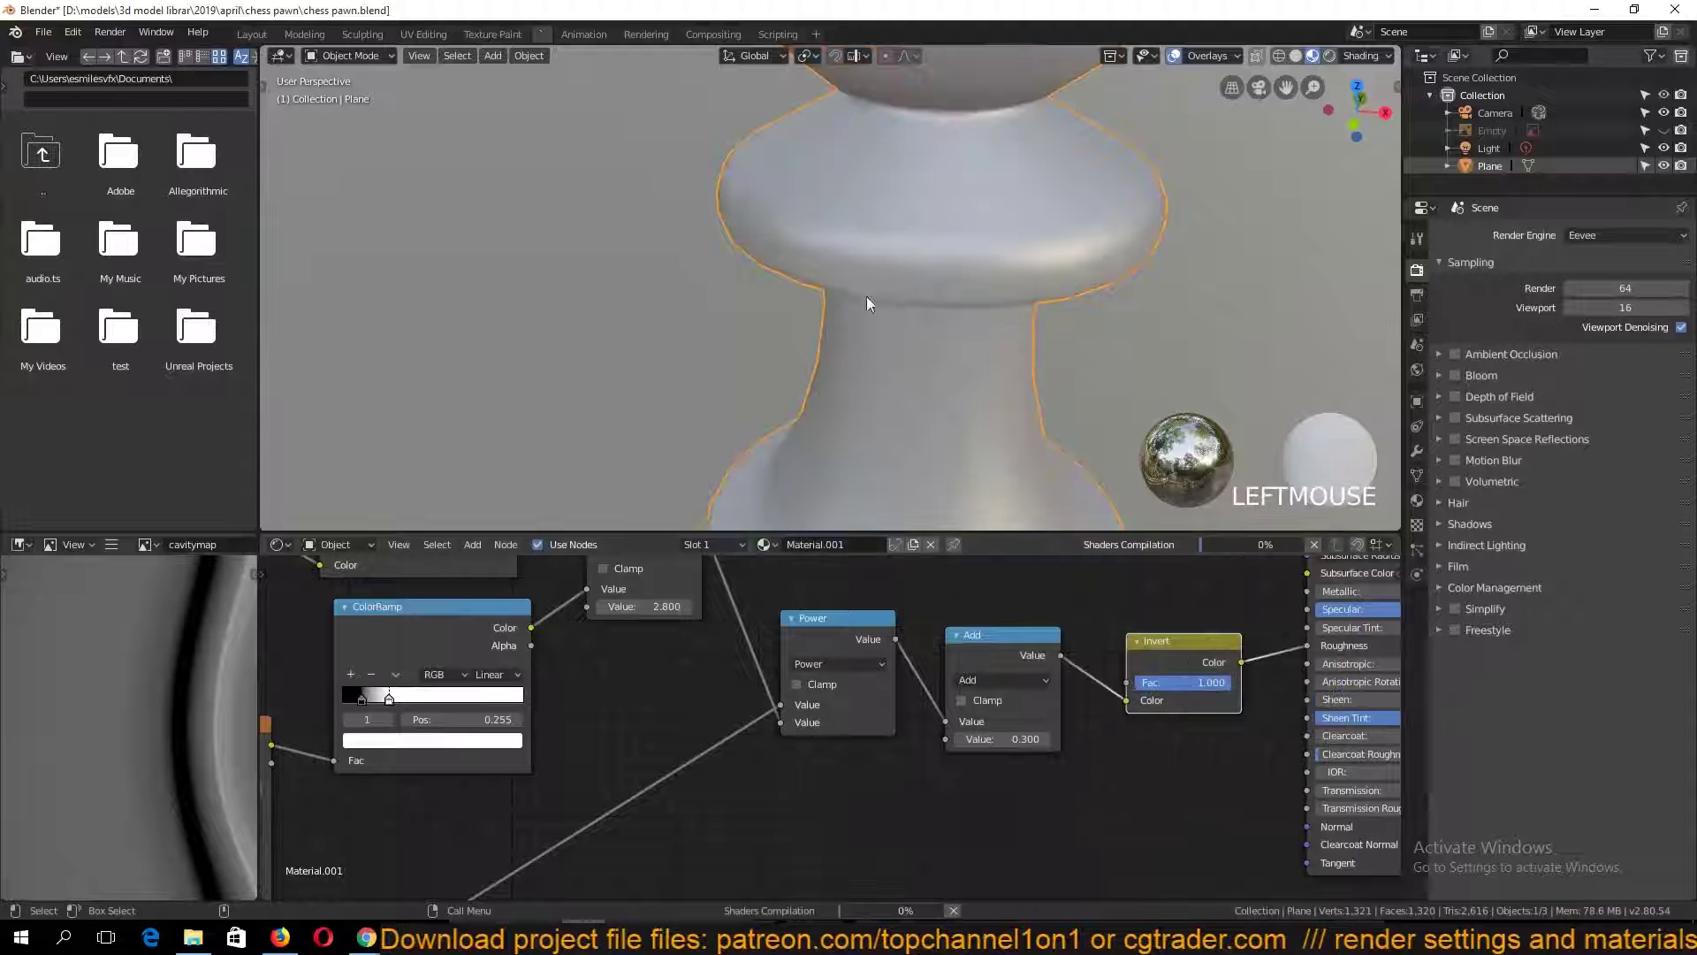
Save, readjust the Add value, and connect the ColorRamp's Color output to the exponent of the roughness Power node, repositioning that node
{"action": "middle_click_drag", "start_coordinate": [978, 326], "coordinate": [1038, 269]}
{"action": "key", "text": "ctrl+s"}
{"action": "left_click_drag", "start_coordinate": [1007, 739], "coordinate": [1024, 739]}
{"action": "scroll", "coordinate": [711, 665], "scroll_direction": "down", "scroll_amount": 2}
{"action": "middle_click_drag", "start_coordinate": [712, 664], "coordinate": [932, 654]}
{"action": "scroll", "coordinate": [833, 704], "scroll_direction": "down", "scroll_amount": 3}
{"action": "left_click_drag", "start_coordinate": [813, 626], "coordinate": [982, 689]}
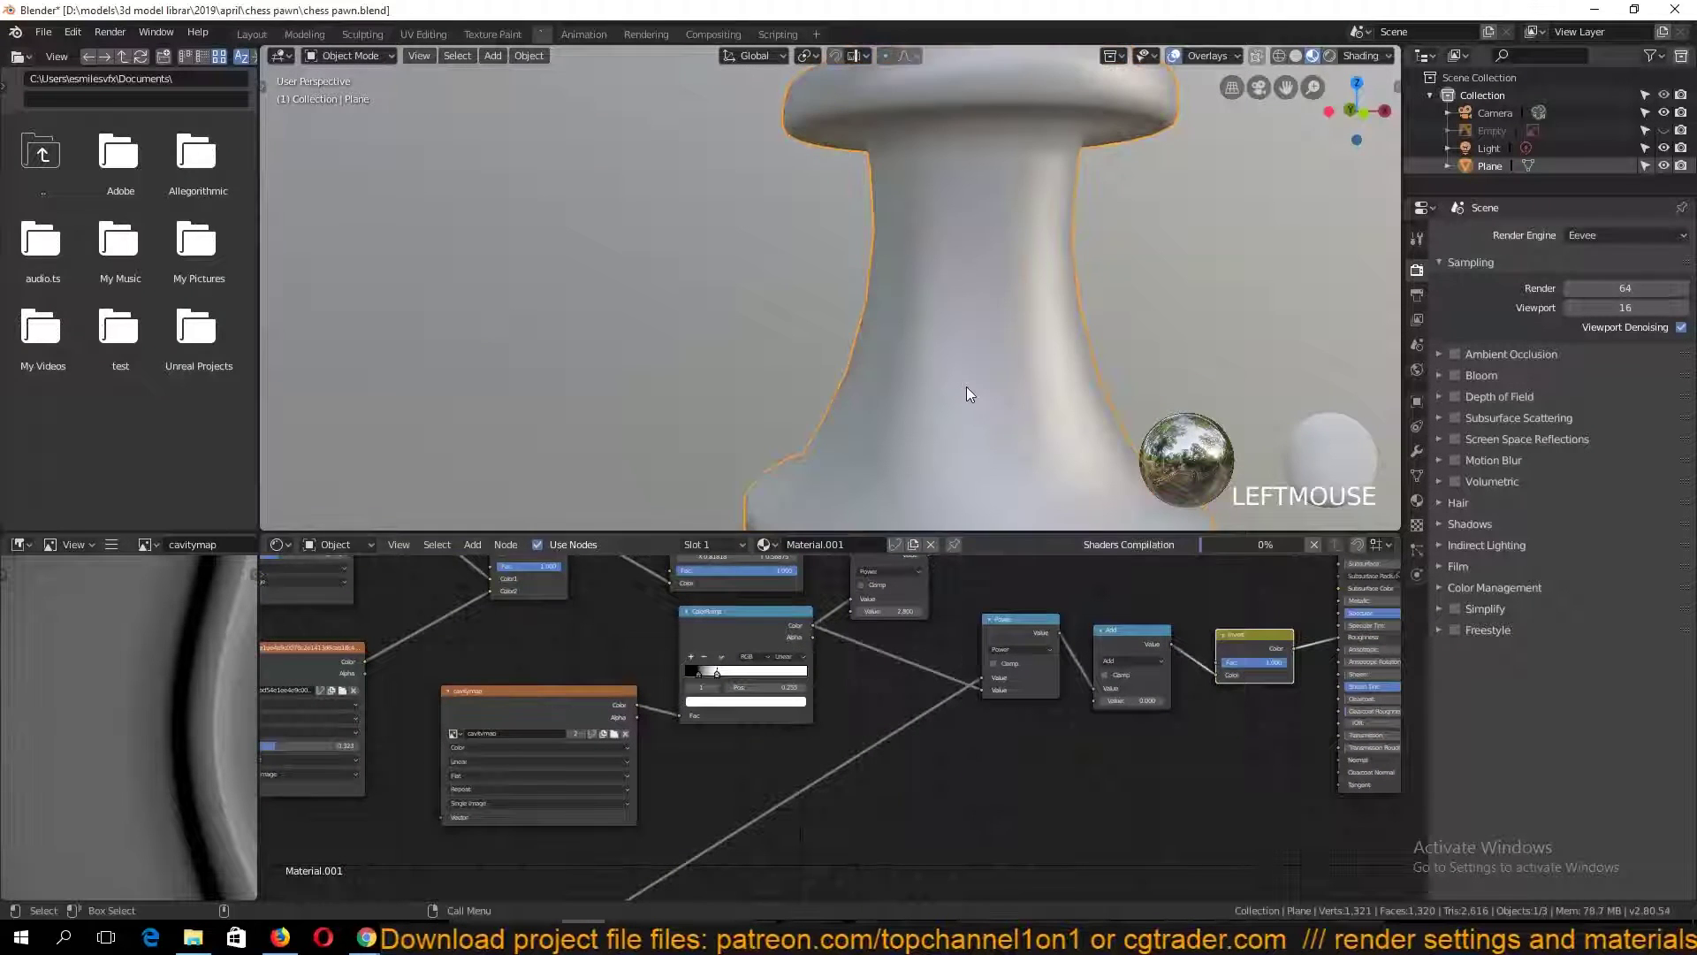
{"action": "key", "text": "grave"}
{"action": "left_click_drag", "start_coordinate": [1015, 620], "coordinate": [970, 679]}
{"action": "middle_click_drag", "start_coordinate": [1043, 345], "coordinate": [923, 380]}
Readjust the Add node's value, inspect the pawn's reflections from several angles and save the file
{"action": "scroll", "coordinate": [1064, 385], "scroll_direction": "up", "scroll_amount": 3}
{"action": "middle_click_drag", "start_coordinate": [1270, 658], "coordinate": [1128, 701]}
{"action": "left_click", "coordinate": [1069, 760]}
{"action": "left_click_drag", "start_coordinate": [990, 744], "coordinate": [1015, 745]}
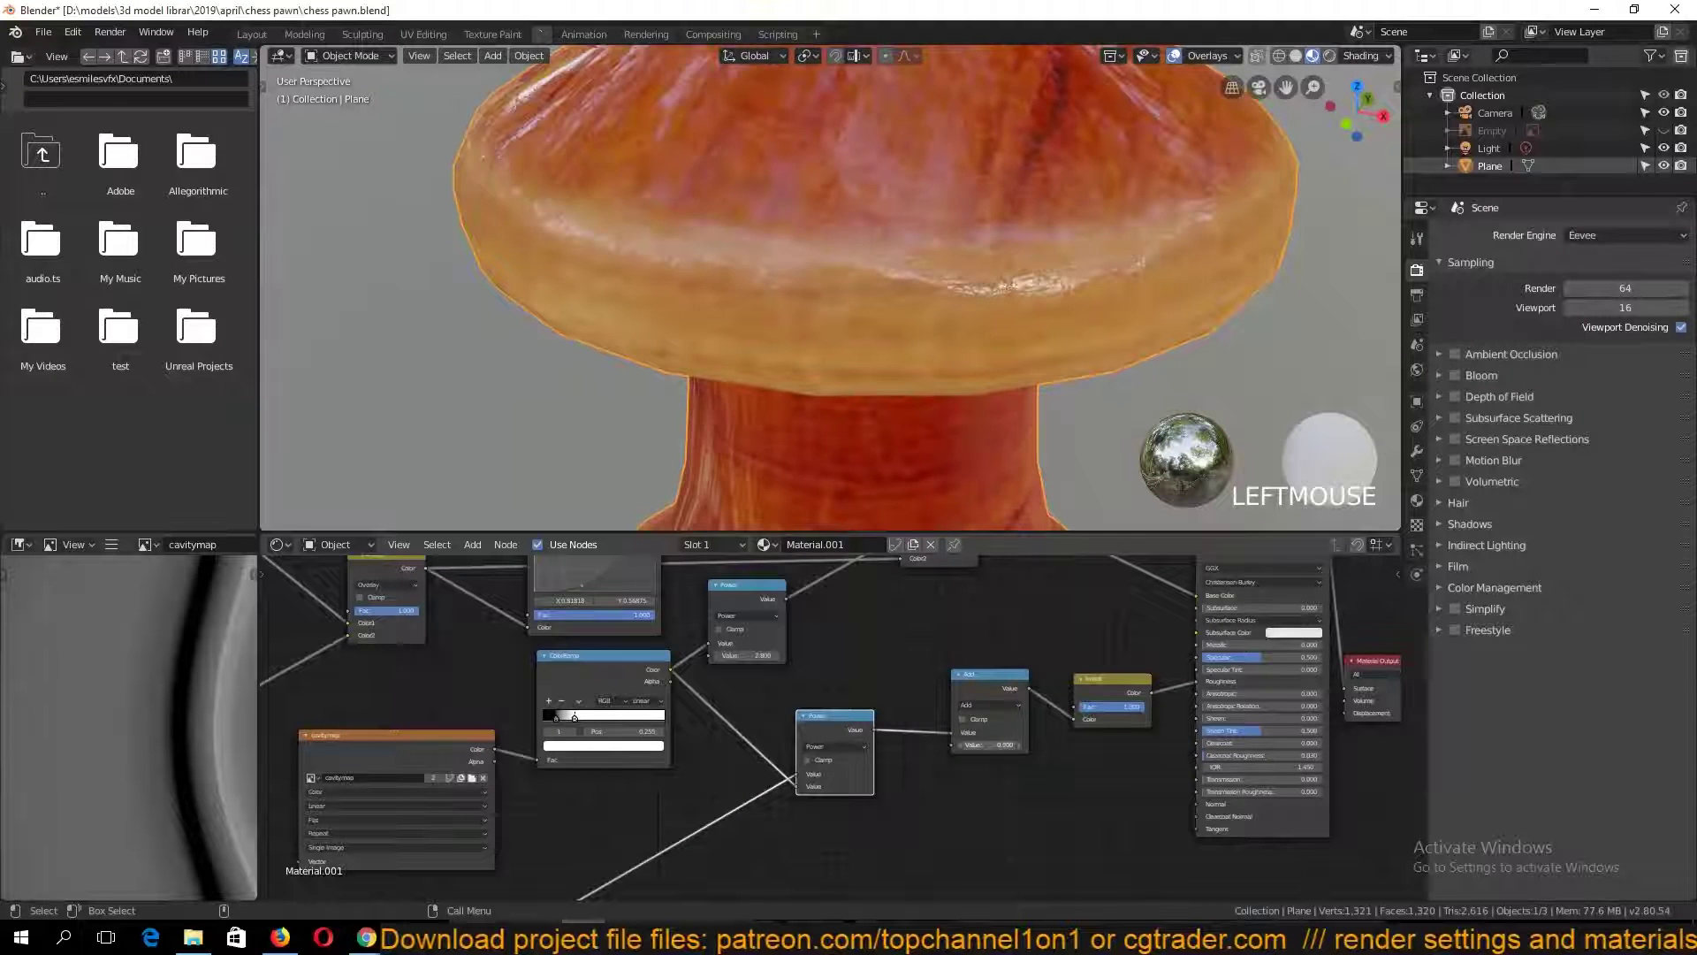
{"action": "key", "text": "grave"}
{"action": "scroll", "coordinate": [958, 273], "scroll_direction": "down", "scroll_amount": 4}
{"action": "scroll", "coordinate": [988, 315], "scroll_direction": "up", "scroll_amount": 4}
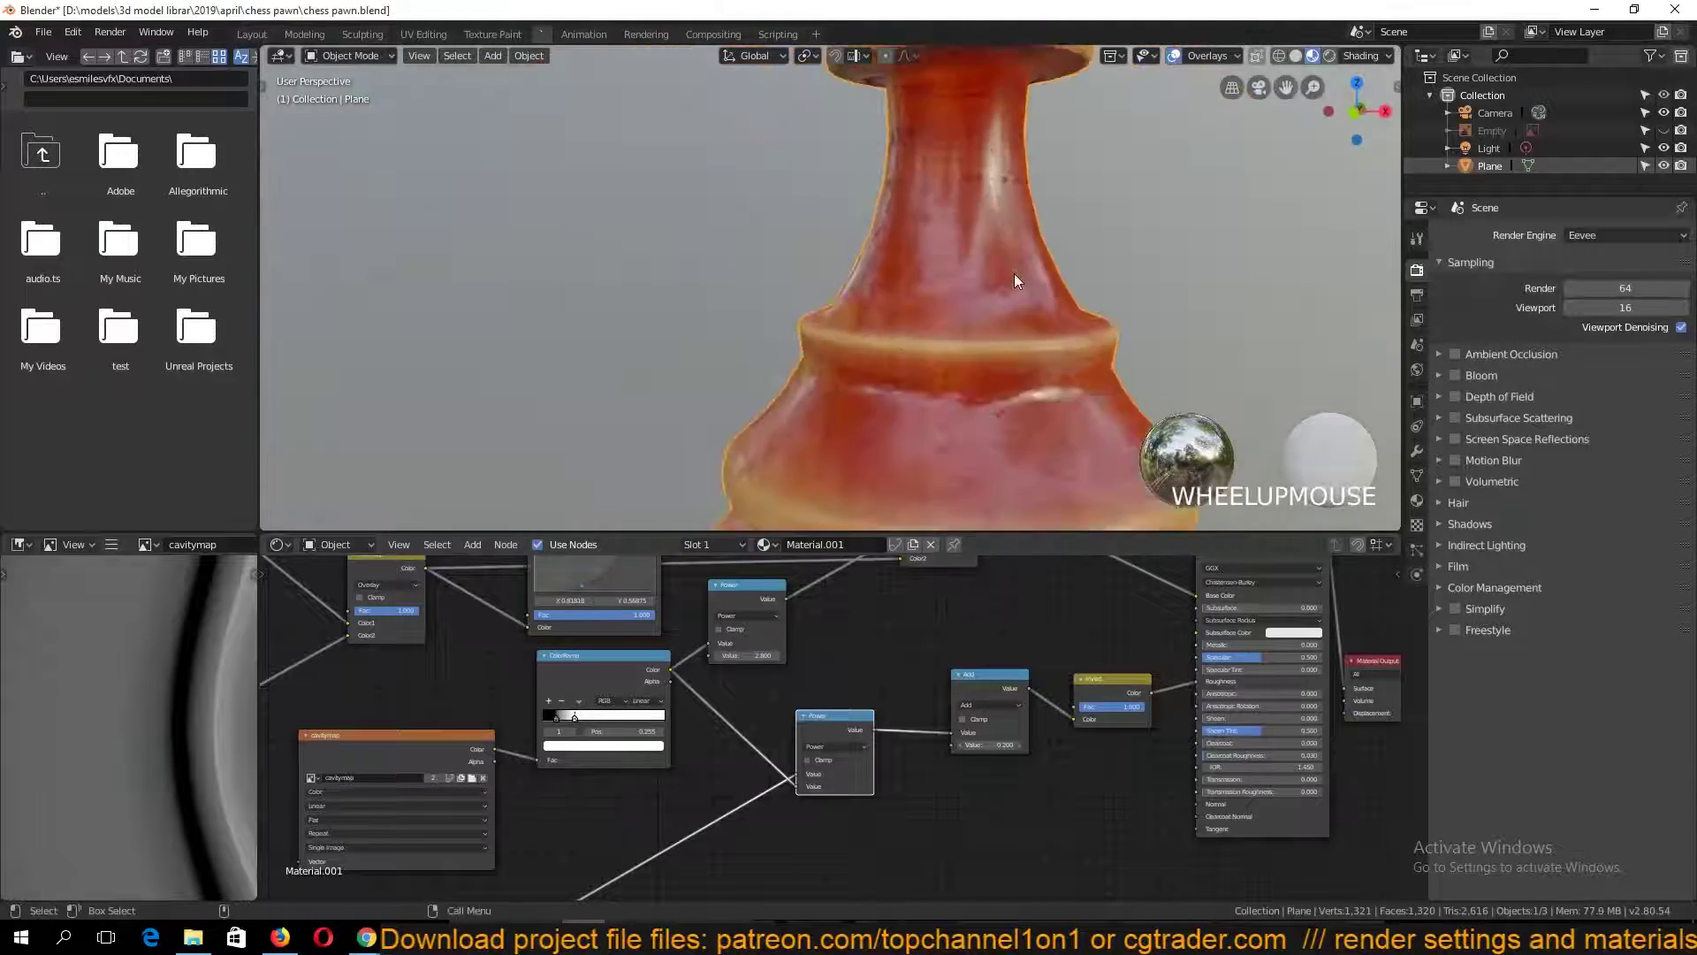
{"action": "middle_click_drag", "start_coordinate": [1015, 273], "coordinate": [1091, 272]}
{"action": "key", "text": "ctrl+s"}
Change the roughness Power node's operation to Subtract and inspect the scratches on the pawn's base
{"action": "middle_click_drag", "start_coordinate": [675, 666], "coordinate": [763, 738]}
{"action": "middle_click_drag", "start_coordinate": [908, 851], "coordinate": [837, 673]}
{"action": "scroll", "coordinate": [827, 714], "scroll_direction": "up", "scroll_amount": 3}
{"action": "left_click", "coordinate": [857, 633]}
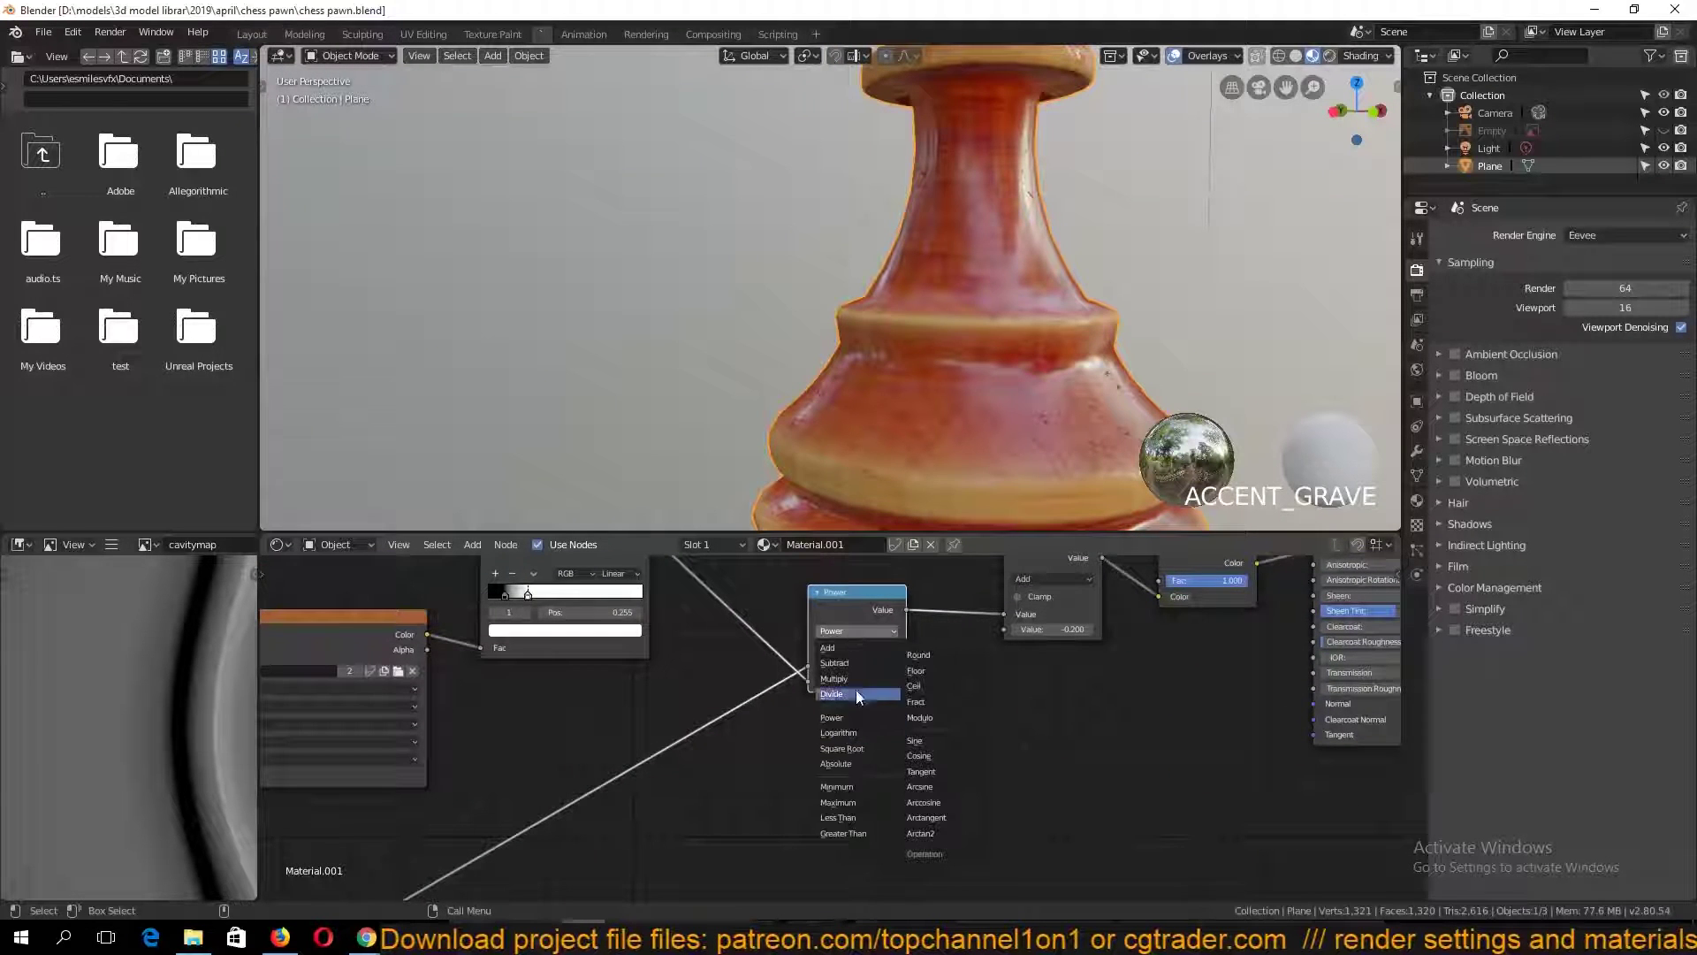
{"action": "left_click", "coordinate": [856, 663]}
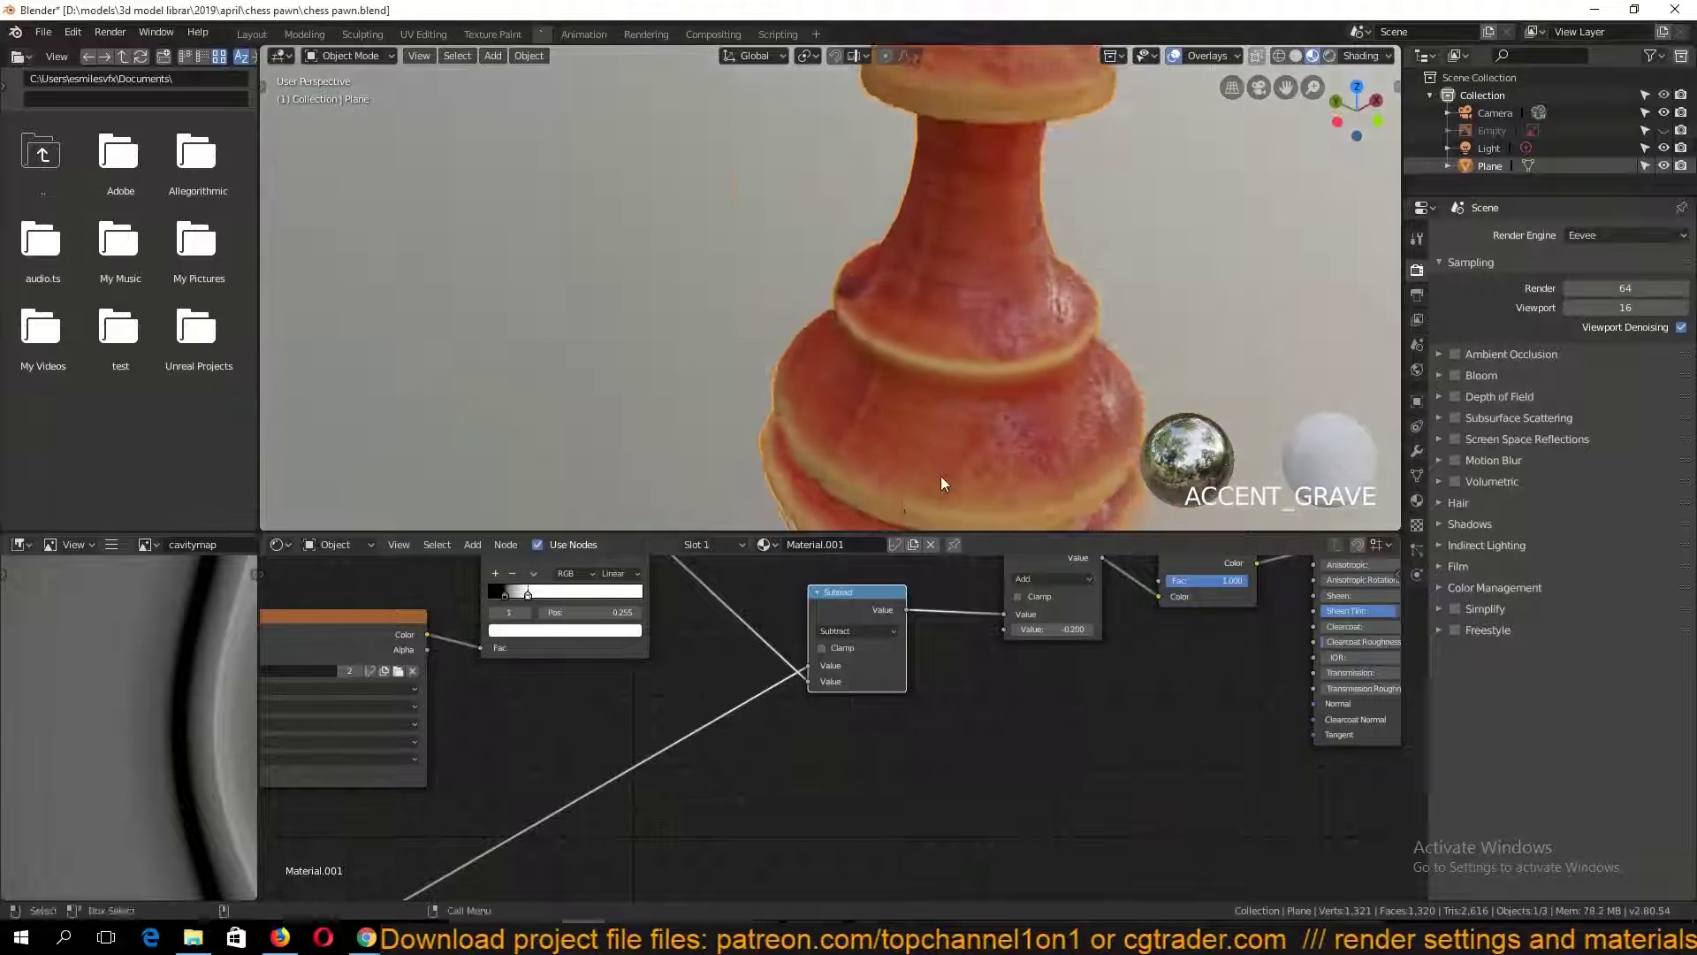
{"action": "scroll", "coordinate": [910, 176], "scroll_direction": "up", "scroll_amount": 3}
{"action": "scroll", "coordinate": [841, 474], "scroll_direction": "up", "scroll_amount": 2}
{"action": "scroll", "coordinate": [989, 753], "scroll_direction": "up", "scroll_amount": 2}
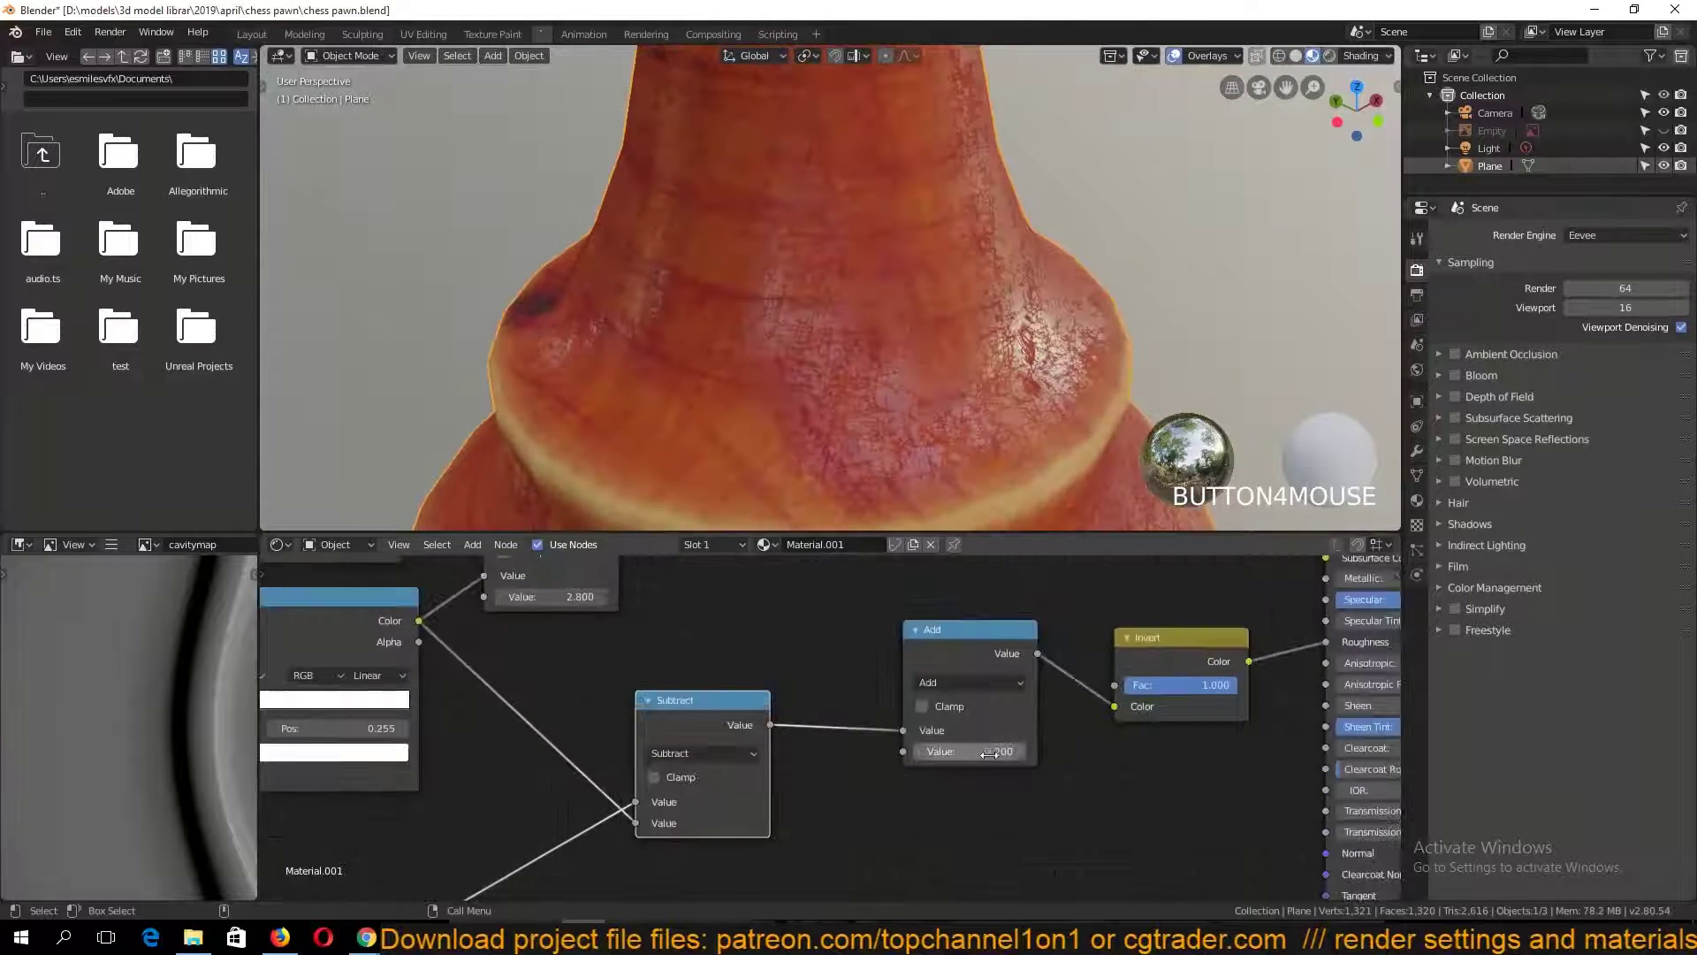
Set the Add node's value to 0.300 and the Invert node's Fac to 0.733, check the whole pawn and save
{"action": "left_click_drag", "start_coordinate": [988, 753], "coordinate": [999, 753]}
{"action": "middle_click_drag", "start_coordinate": [983, 712], "coordinate": [690, 754]}
{"action": "left_click_drag", "start_coordinate": [937, 726], "coordinate": [918, 726]}
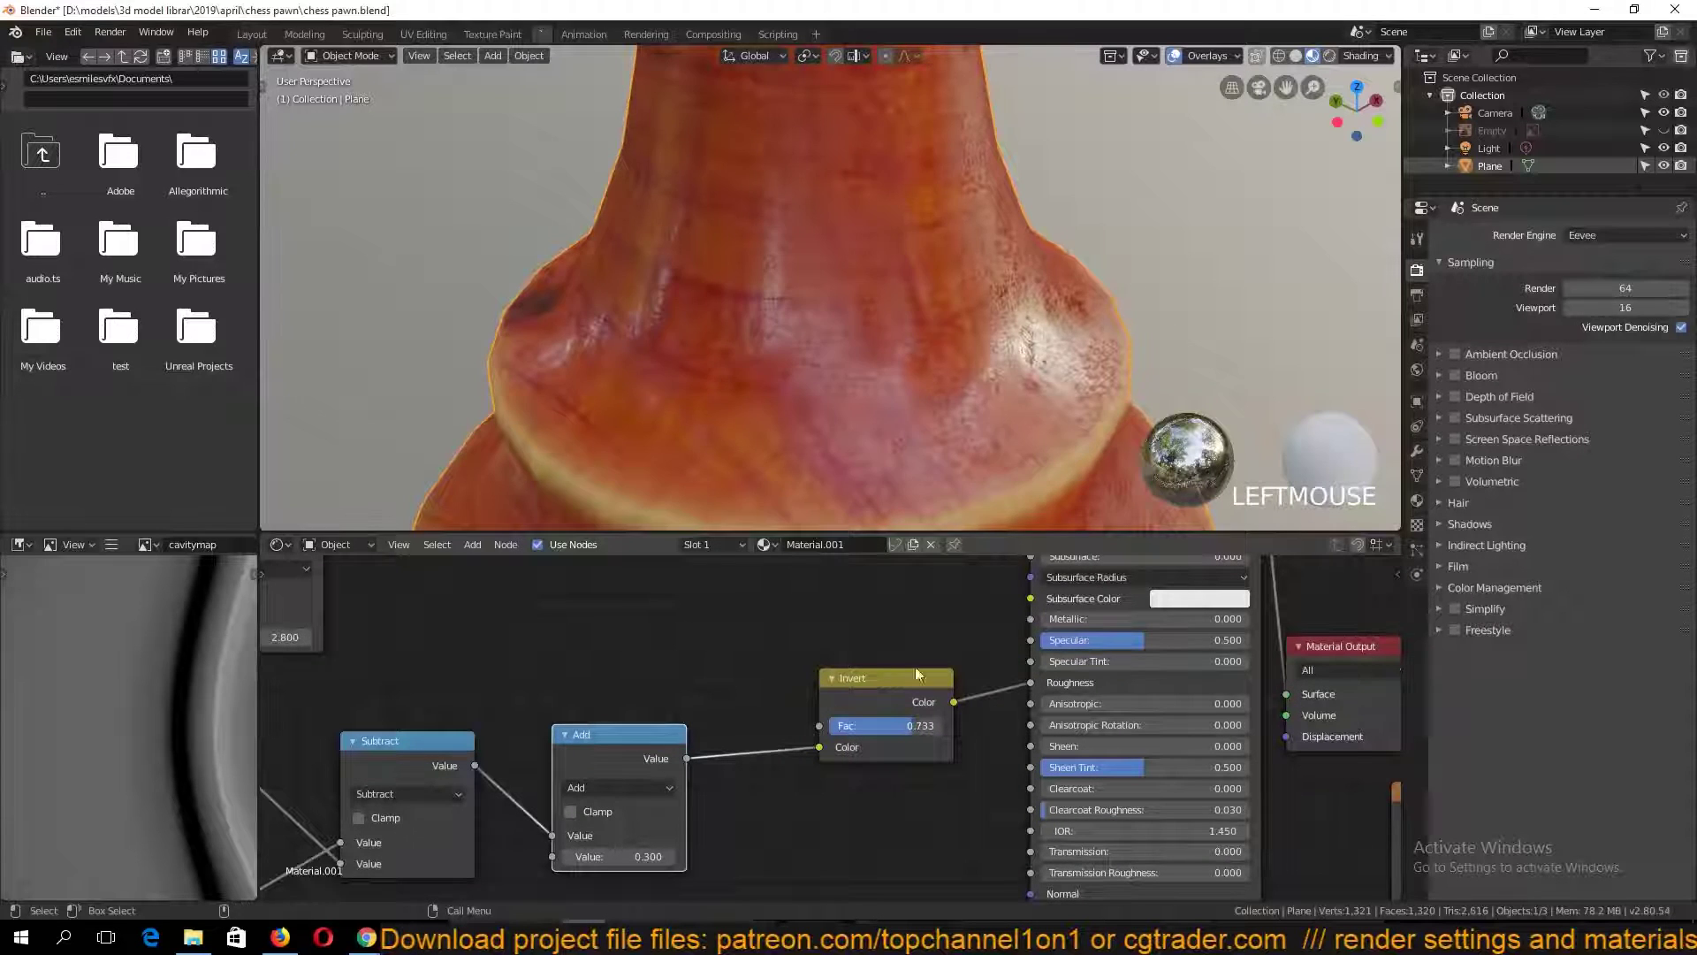
{"action": "scroll", "coordinate": [926, 338], "scroll_direction": "down", "scroll_amount": 8}
{"action": "key", "text": "ctrl+s"}
{"action": "mouse_move", "coordinate": [926, 338]}
{"action": "middle_mouse_down", "text": "shift"}
{"action": "mouse_move", "coordinate": [938, 449]}
{"action": "mouse_move", "coordinate": [806, 379]}
{"action": "mouse_move", "coordinate": [926, 362]}
{"action": "middle_mouse_up", "text": "shift"}
{"action": "scroll", "coordinate": [806, 380], "scroll_direction": "up", "scroll_amount": 2}
{"action": "scroll", "coordinate": [806, 379], "scroll_direction": "down", "scroll_amount": 1}
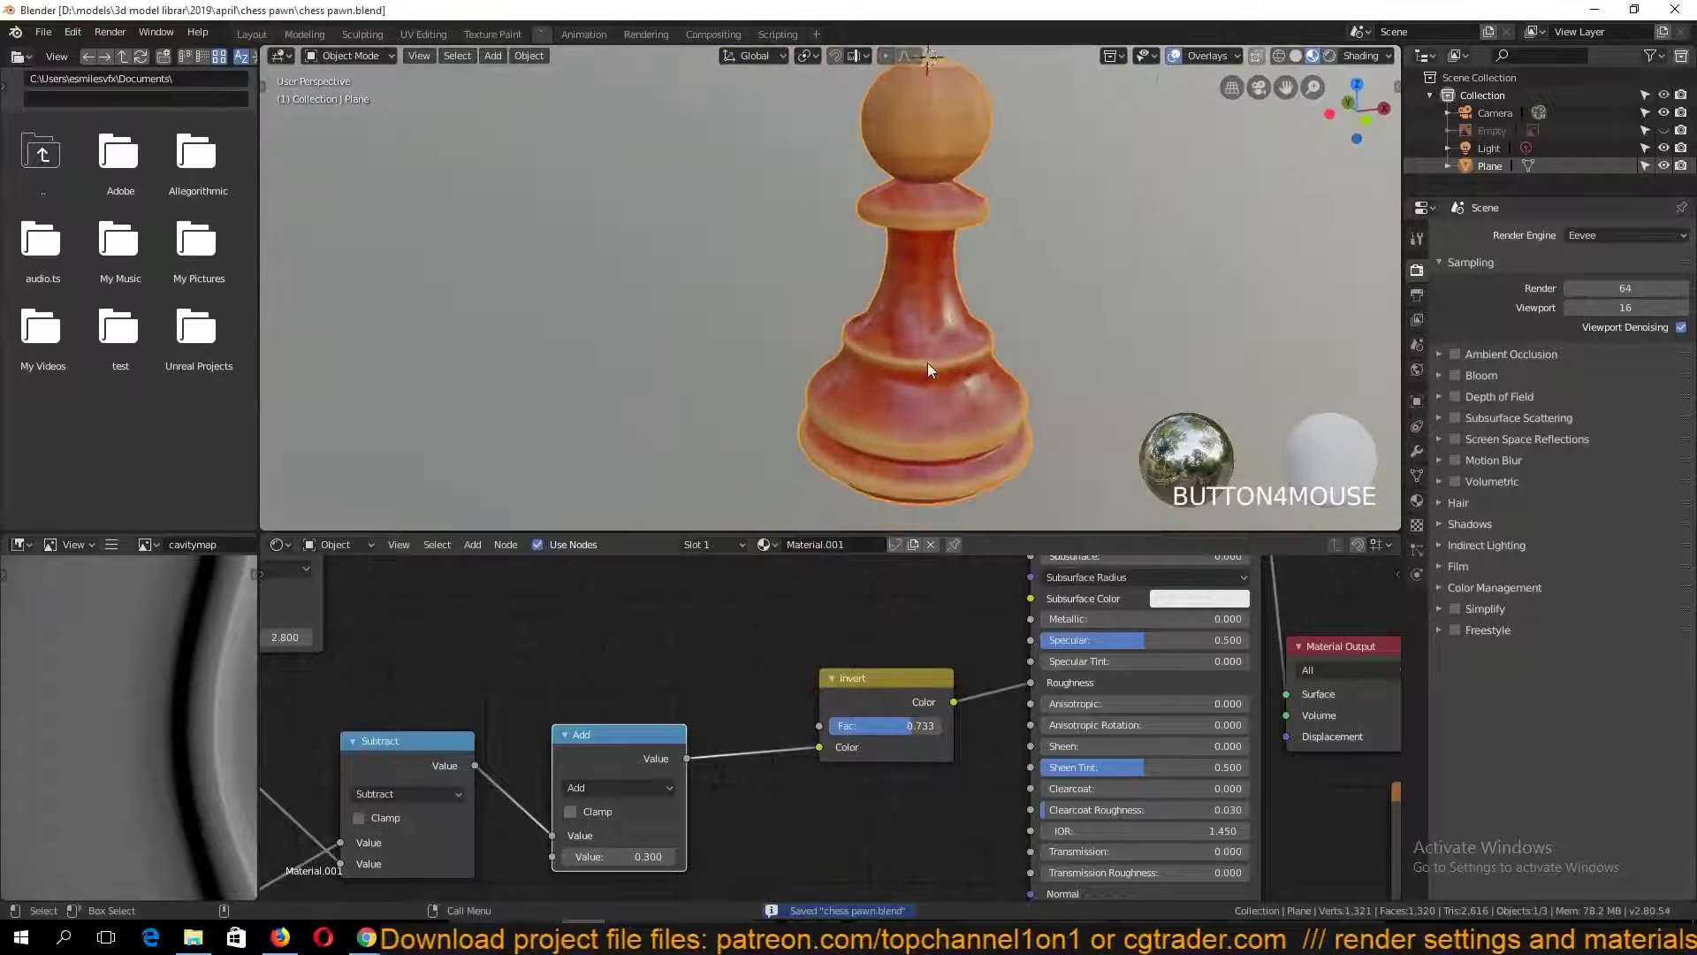
Enable Ambient Occlusion and Subsurface Scattering in the Eevee render settings, check the pawn and save
{"action": "key", "text": "grave"}
{"action": "left_click", "coordinate": [1456, 353]}
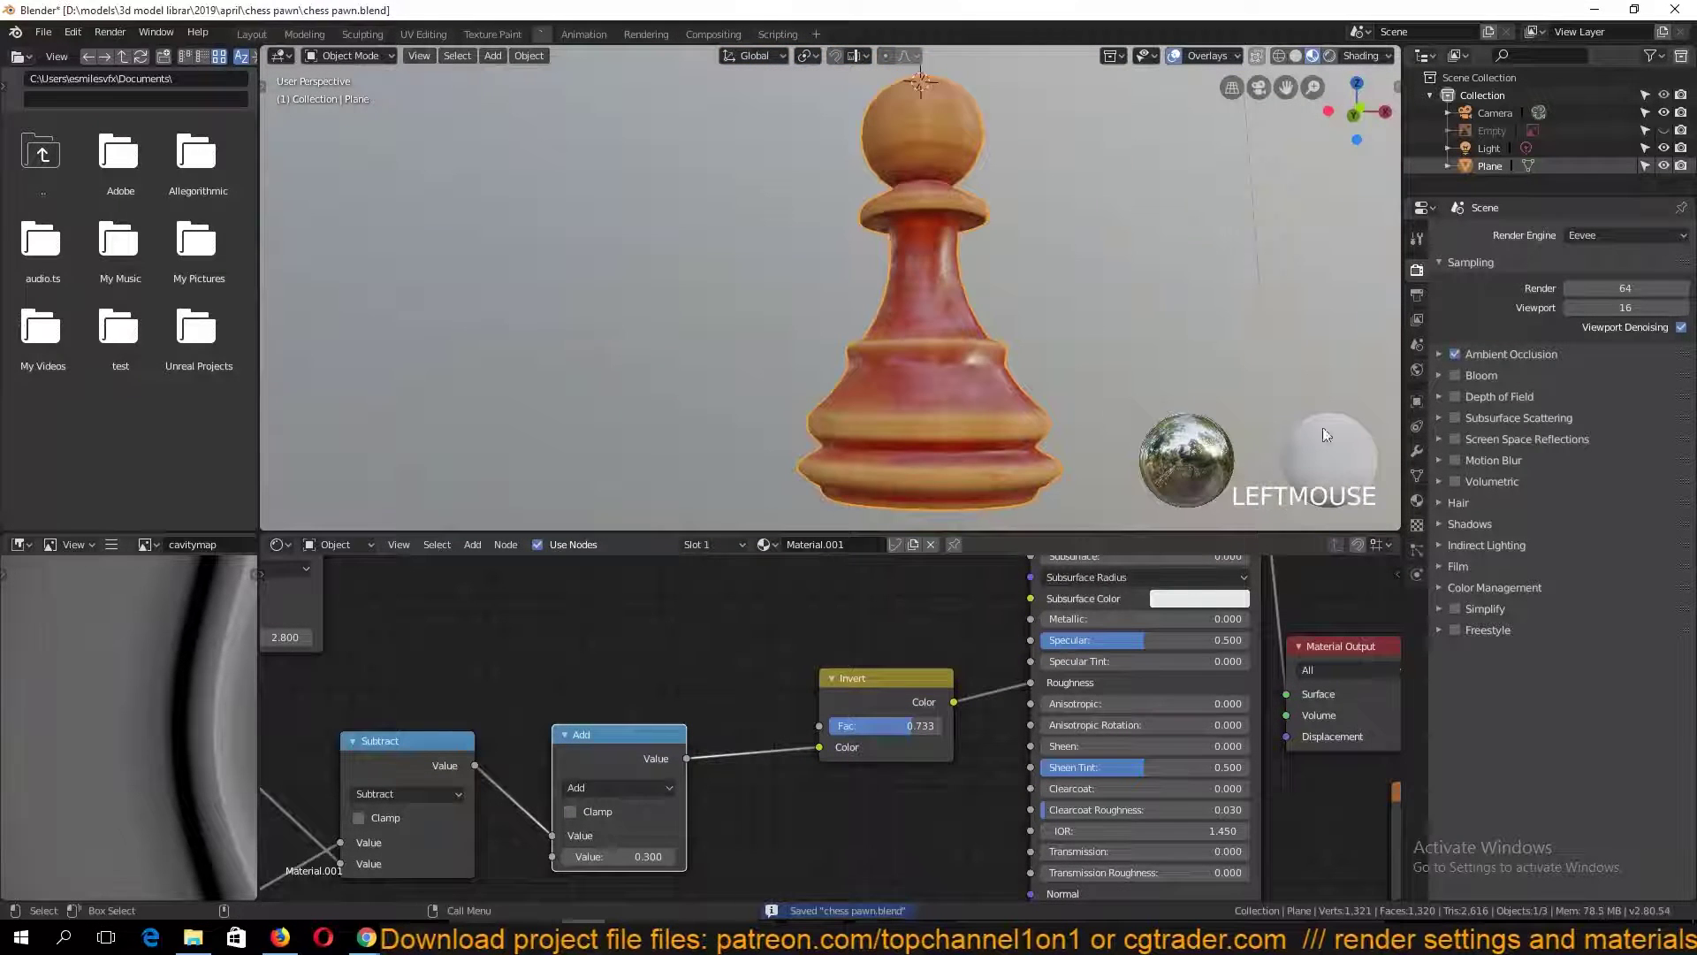
{"action": "left_click", "coordinate": [1456, 419]}
{"action": "left_click", "coordinate": [979, 289]}
{"action": "key", "text": "grave"}
{"action": "middle_click_drag", "start_coordinate": [980, 288], "coordinate": [796, 375]}
{"action": "key", "text": "ctrl+s"}
Duplicate the Mix node, insert the copy before the Principled BSDF's Base Color and set its blend mode to Overlay
{"action": "middle_click_drag", "start_coordinate": [750, 566], "coordinate": [697, 586]}
{"action": "scroll", "coordinate": [871, 316], "scroll_direction": "down", "scroll_amount": 1}
{"action": "scroll", "coordinate": [872, 316], "scroll_direction": "down", "scroll_amount": 2}
{"action": "left_click", "coordinate": [872, 316]}
{"action": "middle_click_drag", "start_coordinate": [390, 581], "coordinate": [407, 848]}
{"action": "left_click_drag", "start_coordinate": [530, 654], "coordinate": [481, 645]}
{"action": "key", "text": "shift+d"}
{"action": "left_click", "coordinate": [793, 707]}
{"action": "key", "text": "grave"}
{"action": "middle_click_drag", "start_coordinate": [922, 284], "coordinate": [983, 261]}
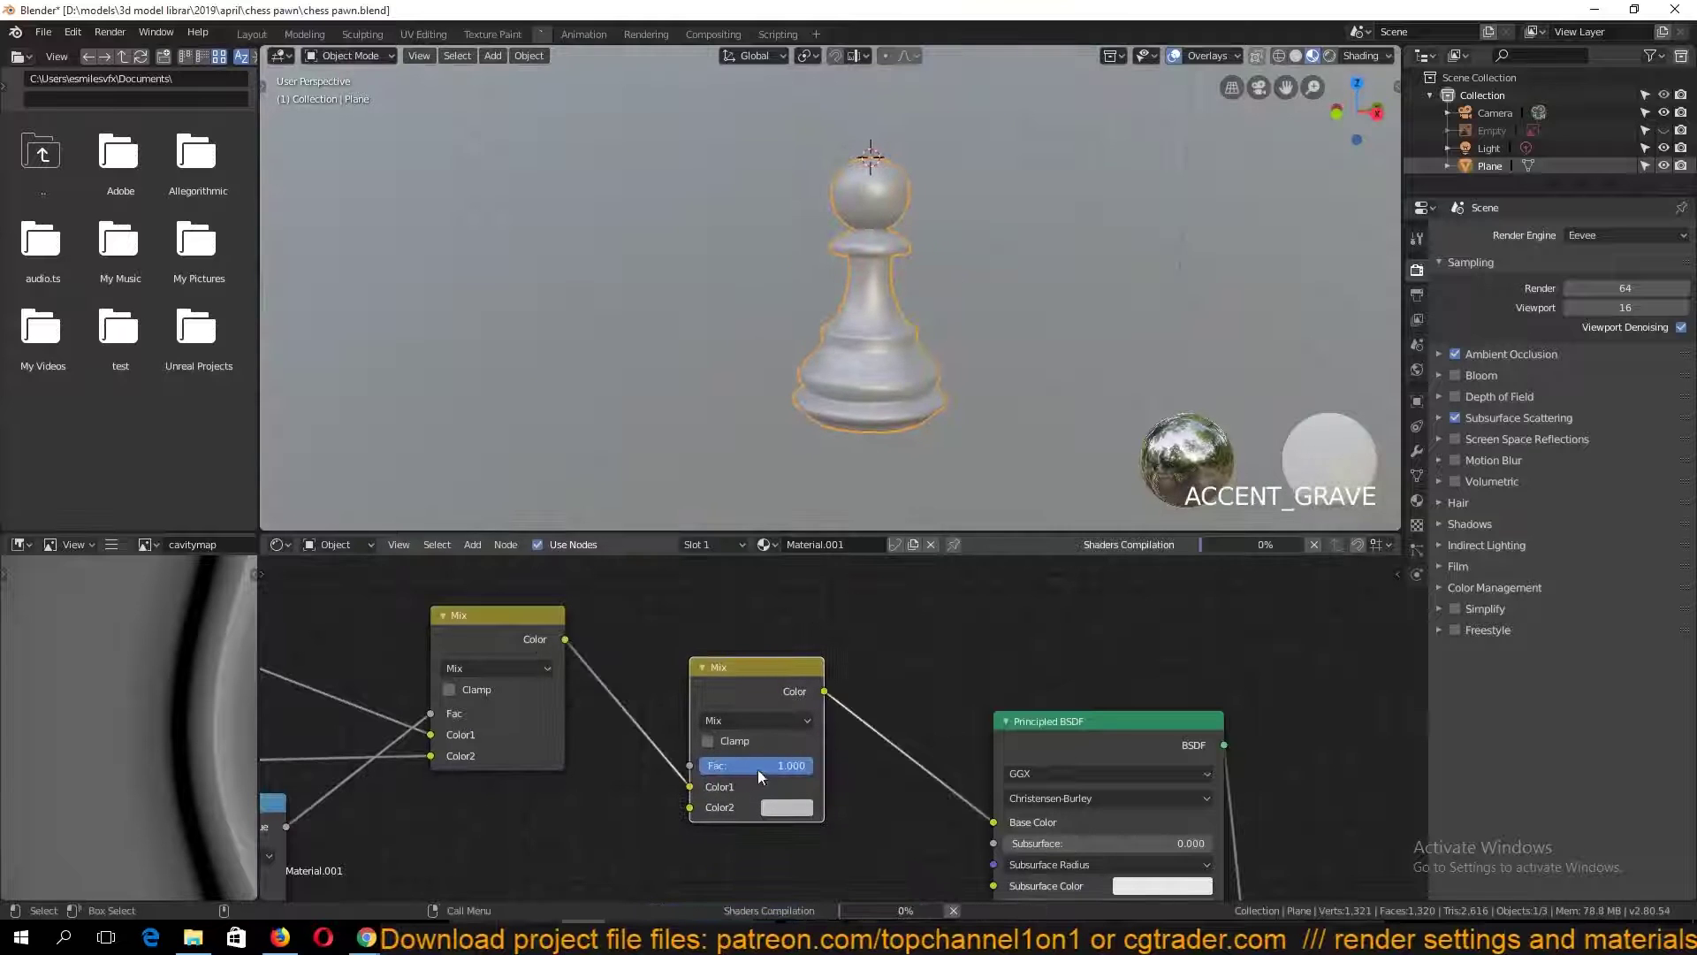
{"action": "left_click", "coordinate": [760, 720]}
{"action": "left_click", "coordinate": [743, 496]}
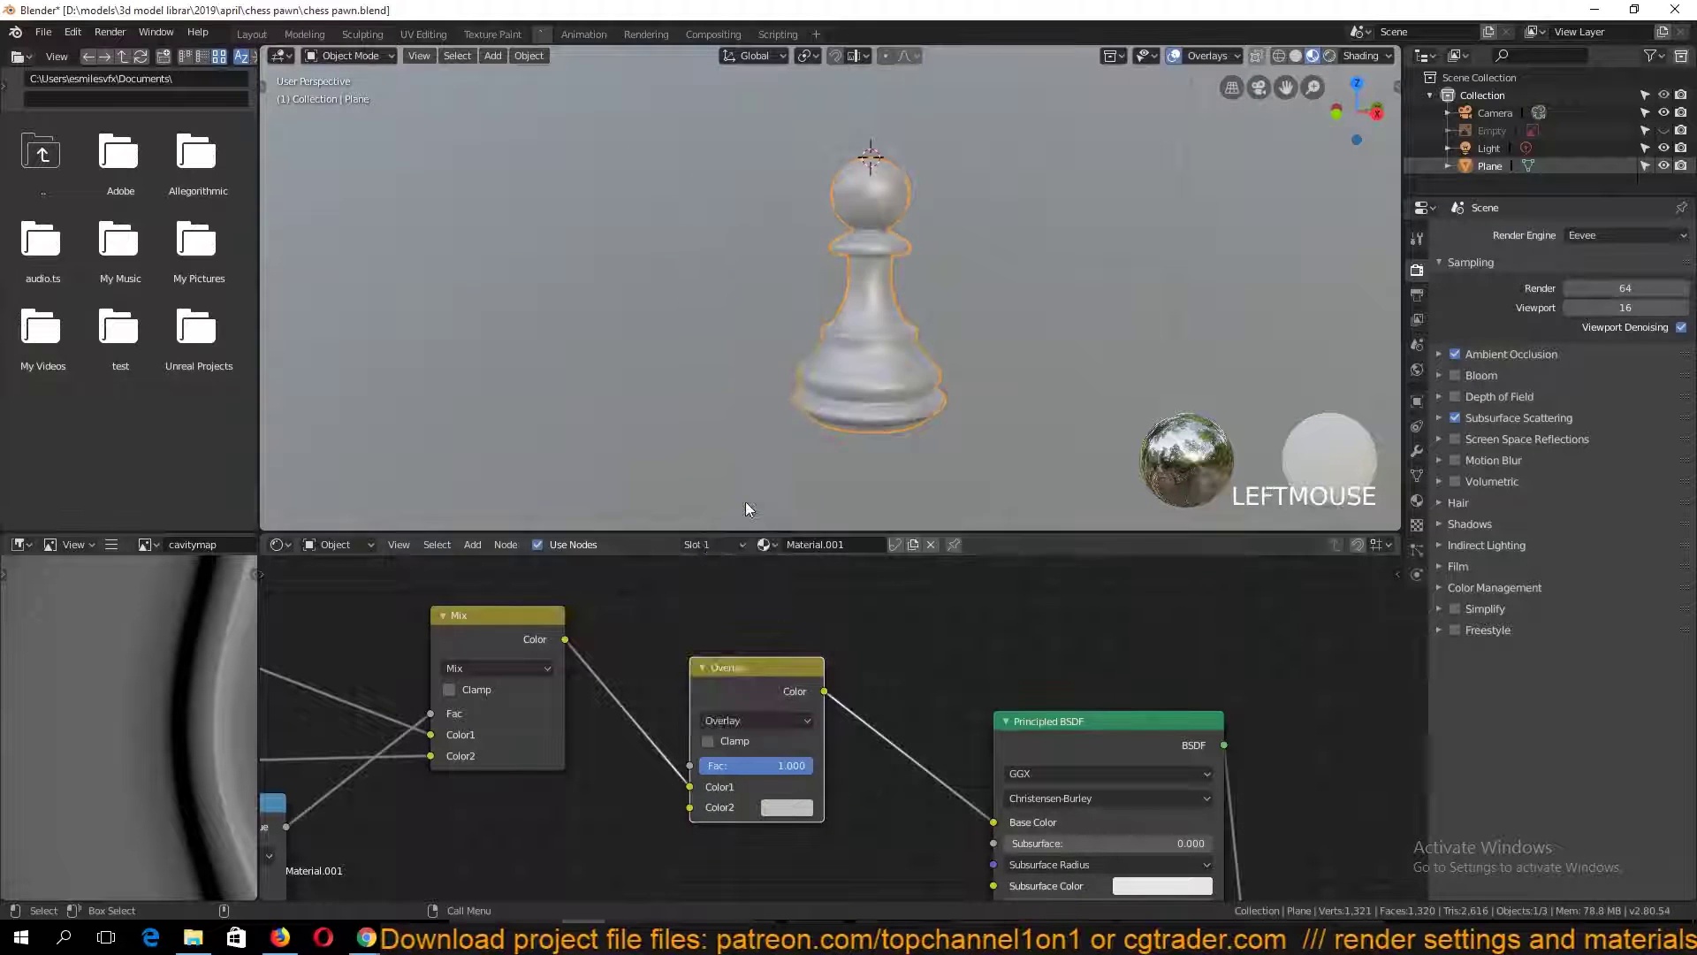
Set the Overlay node's Color2 to a darker, muted teal to deepen the wood tone
{"action": "scroll", "coordinate": [845, 423], "scroll_direction": "up", "scroll_amount": 3}
{"action": "left_click", "coordinate": [830, 392]}
{"action": "key", "text": "grave"}
{"action": "middle_click_drag", "start_coordinate": [830, 393], "coordinate": [828, 455]}
{"action": "left_click", "coordinate": [792, 808]}
{"action": "left_click_drag", "start_coordinate": [840, 645], "coordinate": [832, 653]}
{"action": "left_click_drag", "start_coordinate": [926, 579], "coordinate": [848, 579]}
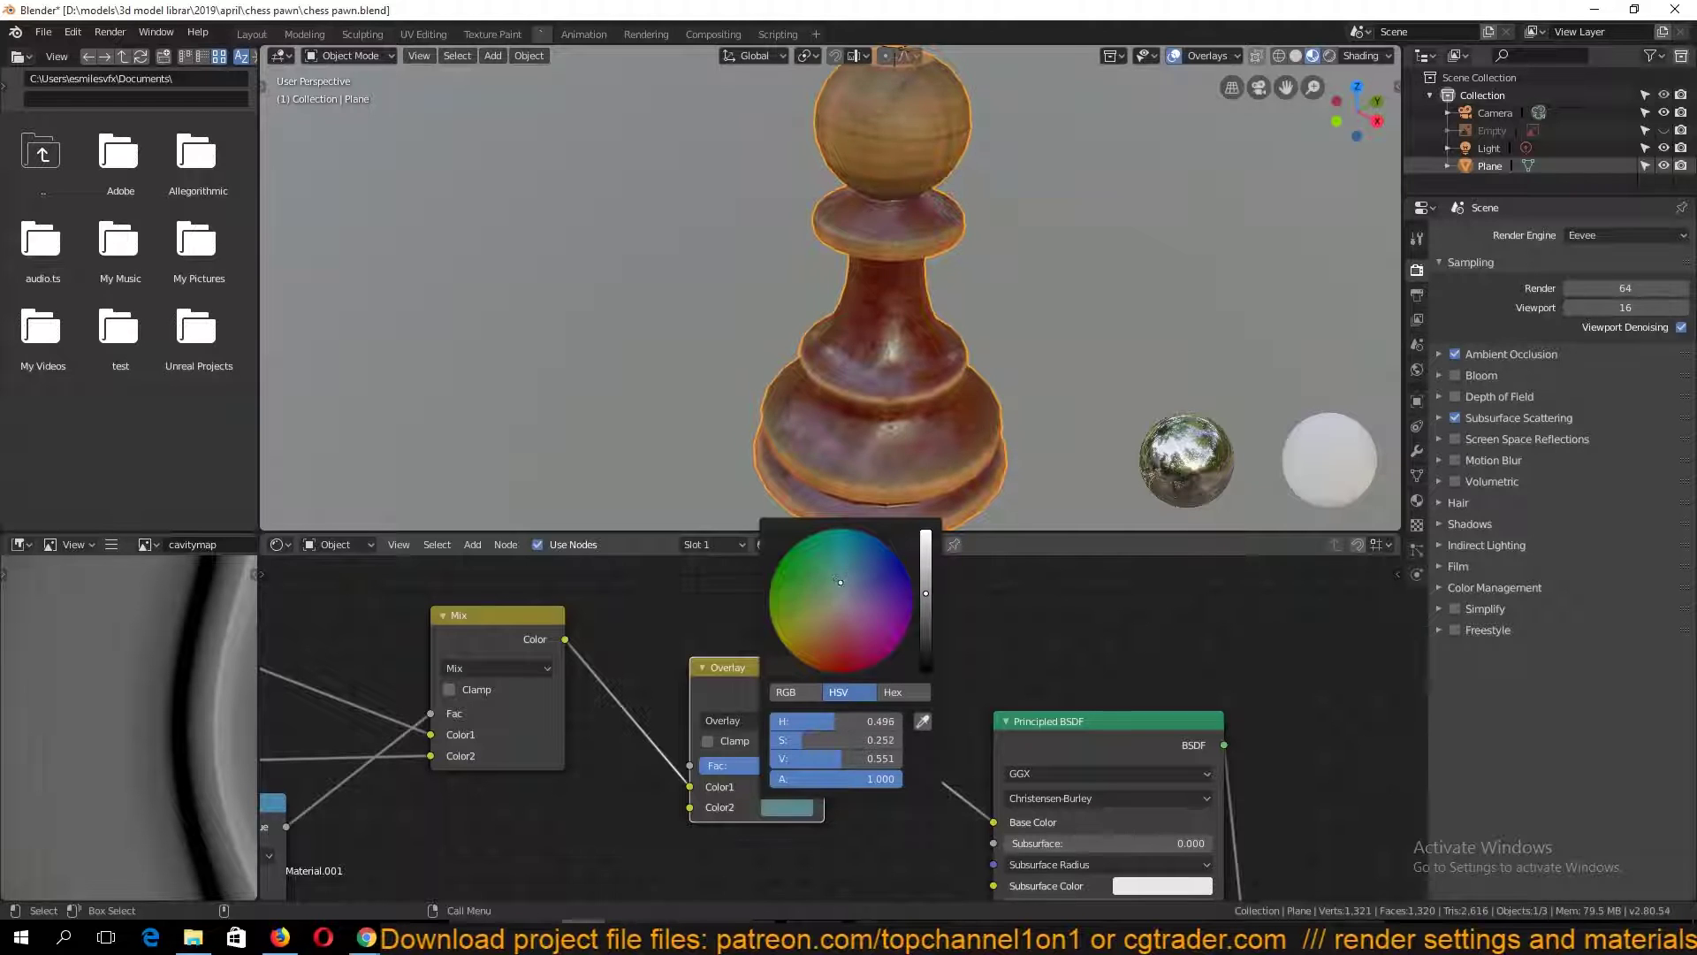
{"action": "left_click", "coordinate": [1029, 177]}
Check the recoloured pawn from another angle, deselect it and save the file
{"action": "middle_click_drag", "start_coordinate": [981, 380], "coordinate": [813, 340]}
{"action": "left_click", "coordinate": [863, 322]}
{"action": "left_click", "coordinate": [888, 290]}
{"action": "key", "text": "ctrl+s"}
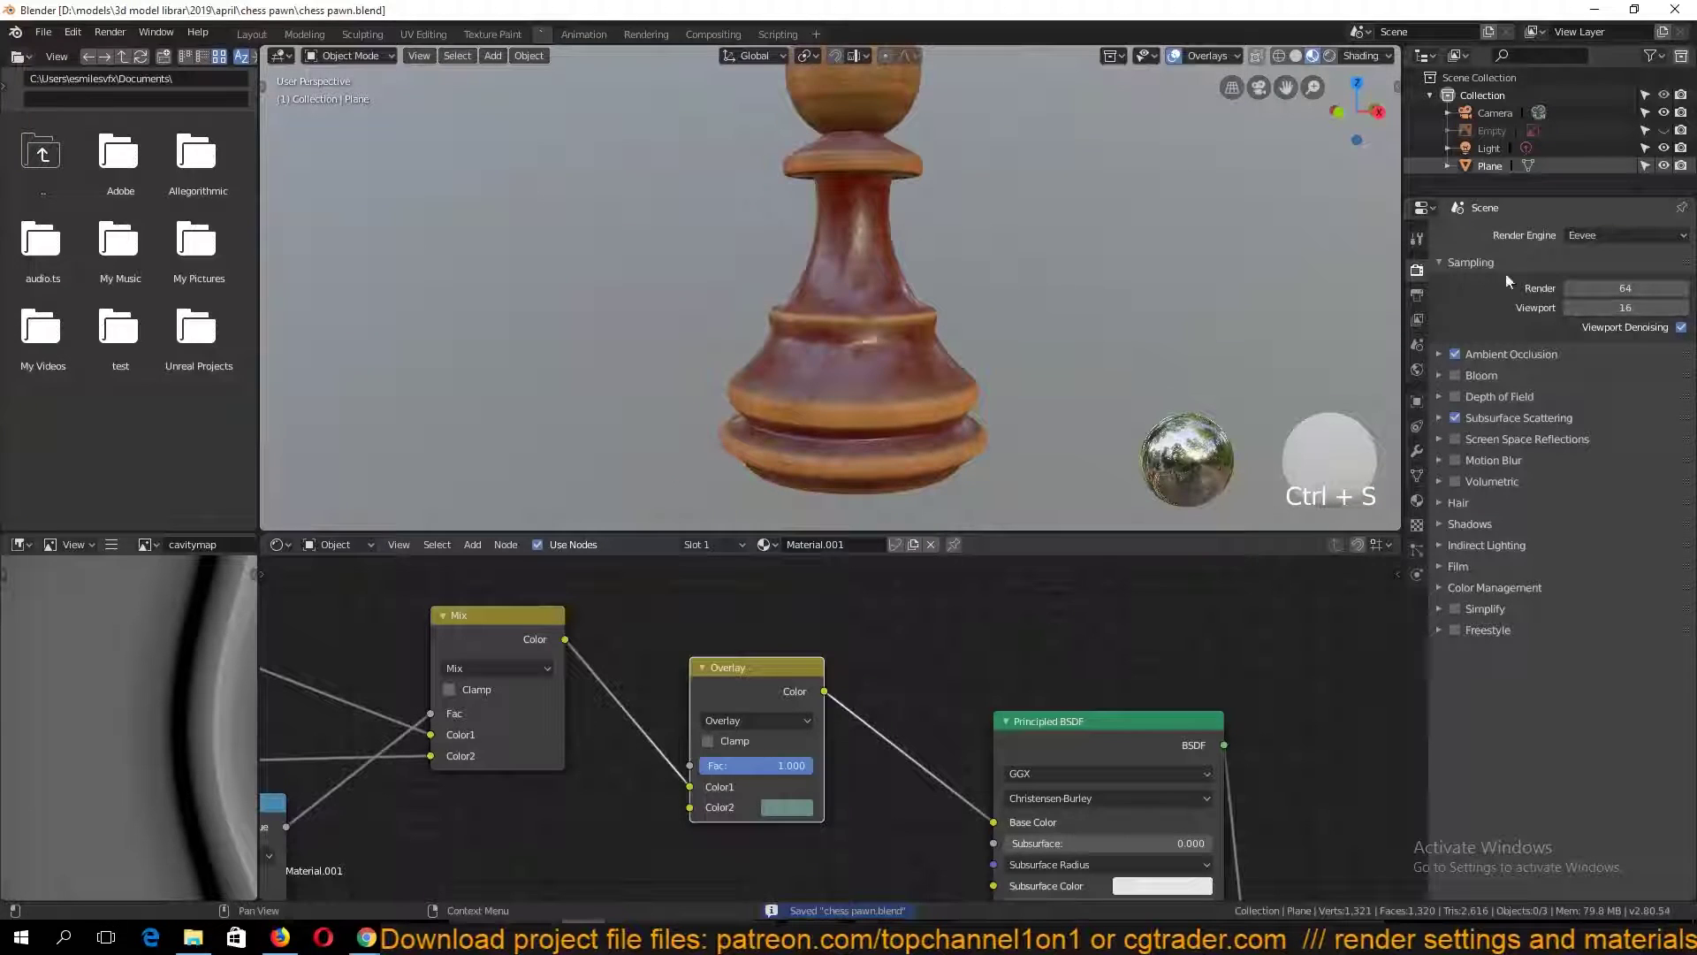
Compare the pawn in rendered and material preview shading
{"action": "middle_click_drag", "start_coordinate": [1048, 659], "coordinate": [925, 699]}
{"action": "scroll", "coordinate": [1005, 707], "scroll_direction": "down", "scroll_amount": 2}
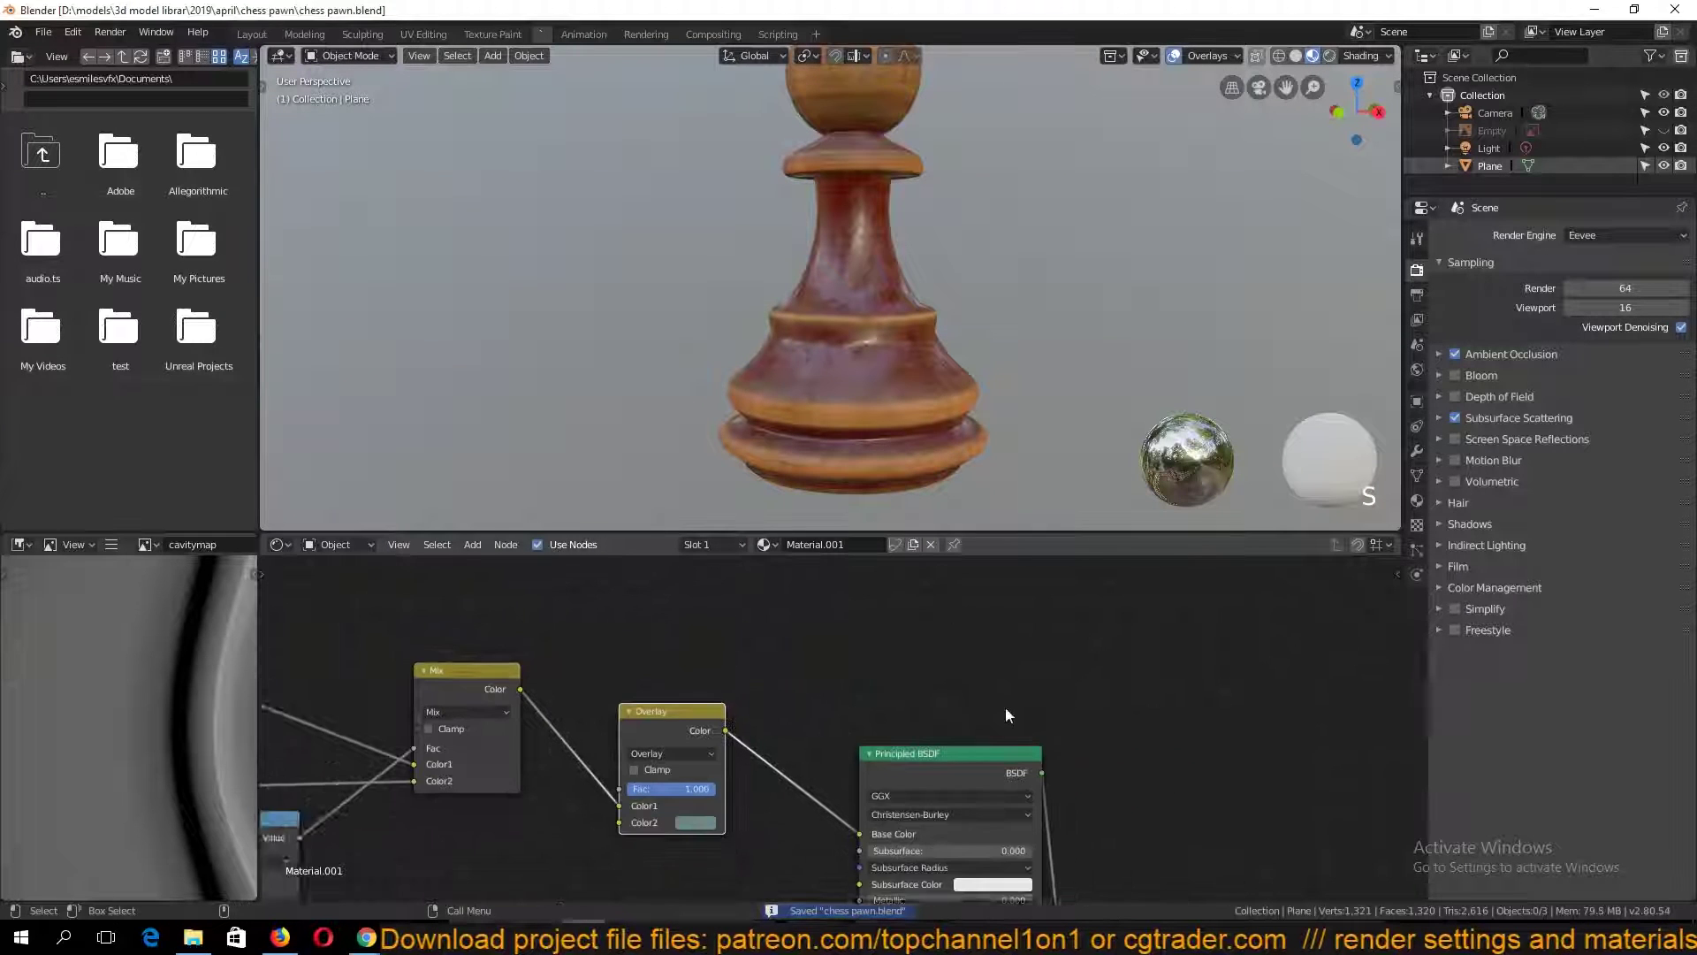
{"action": "scroll", "coordinate": [915, 389], "scroll_direction": "down", "scroll_amount": 3}
{"action": "key", "text": "grave"}
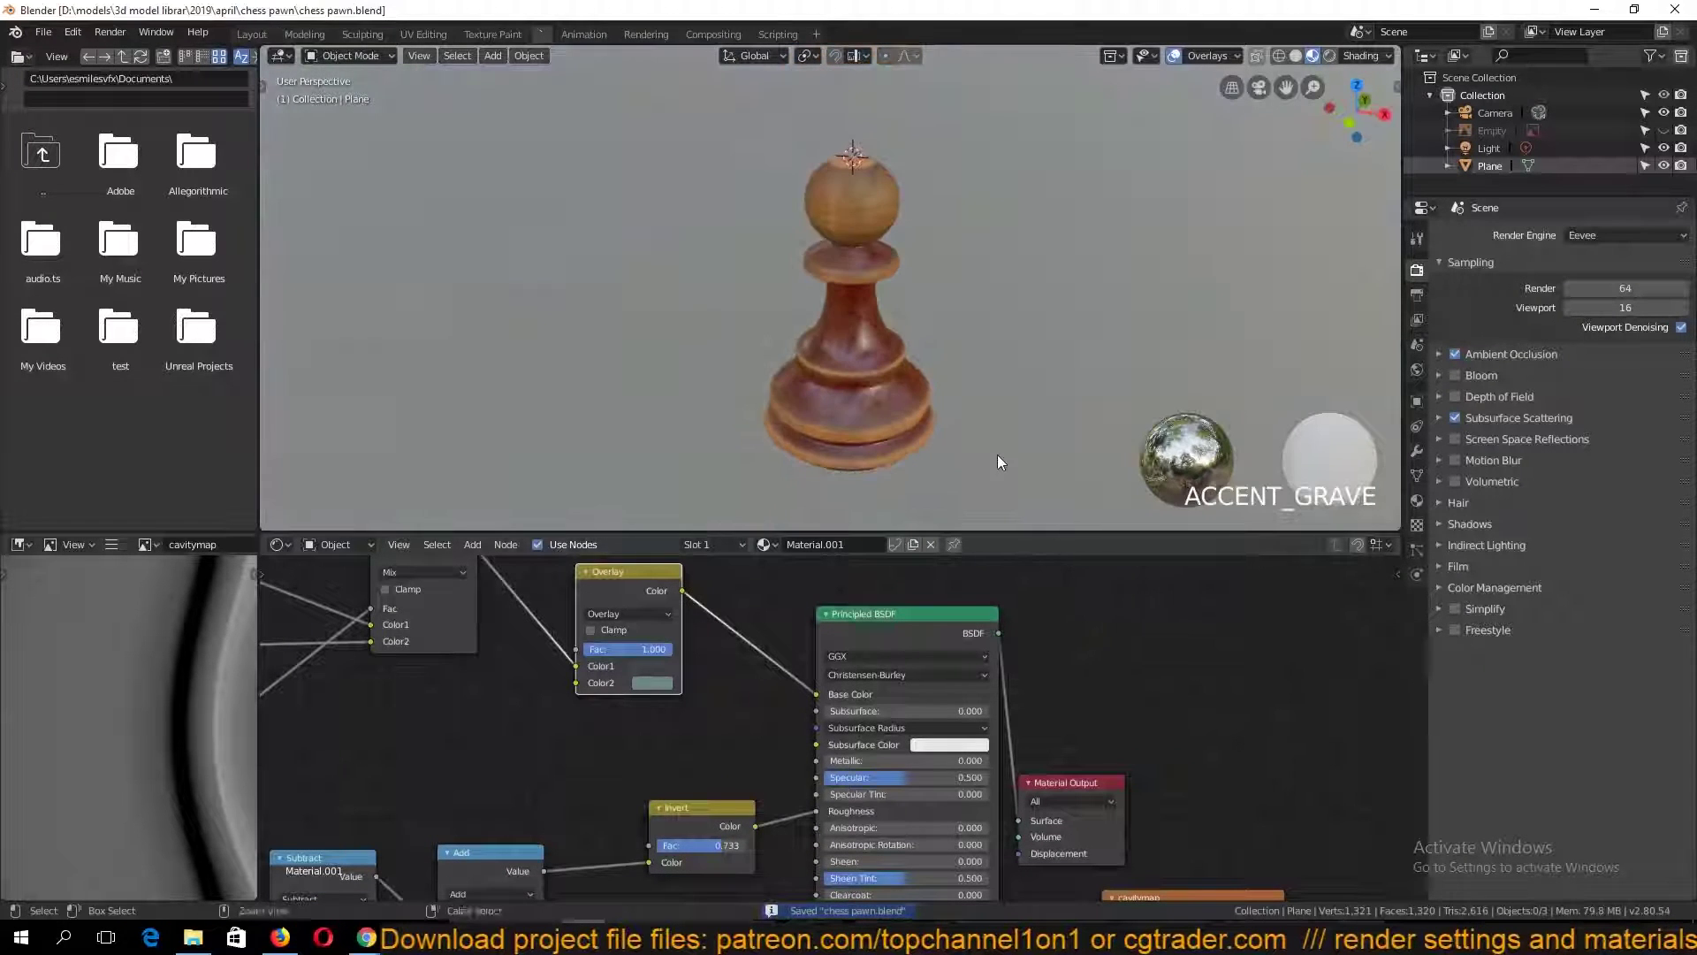
{"action": "left_click", "coordinate": [1330, 55]}
{"action": "left_click", "coordinate": [1313, 54]}
{"action": "scroll", "coordinate": [979, 248], "scroll_direction": "up", "scroll_amount": 3}
{"action": "key", "text": "grave"}
Switch the render engine to Cycles and save the file
{"action": "left_click", "coordinate": [1567, 235]}
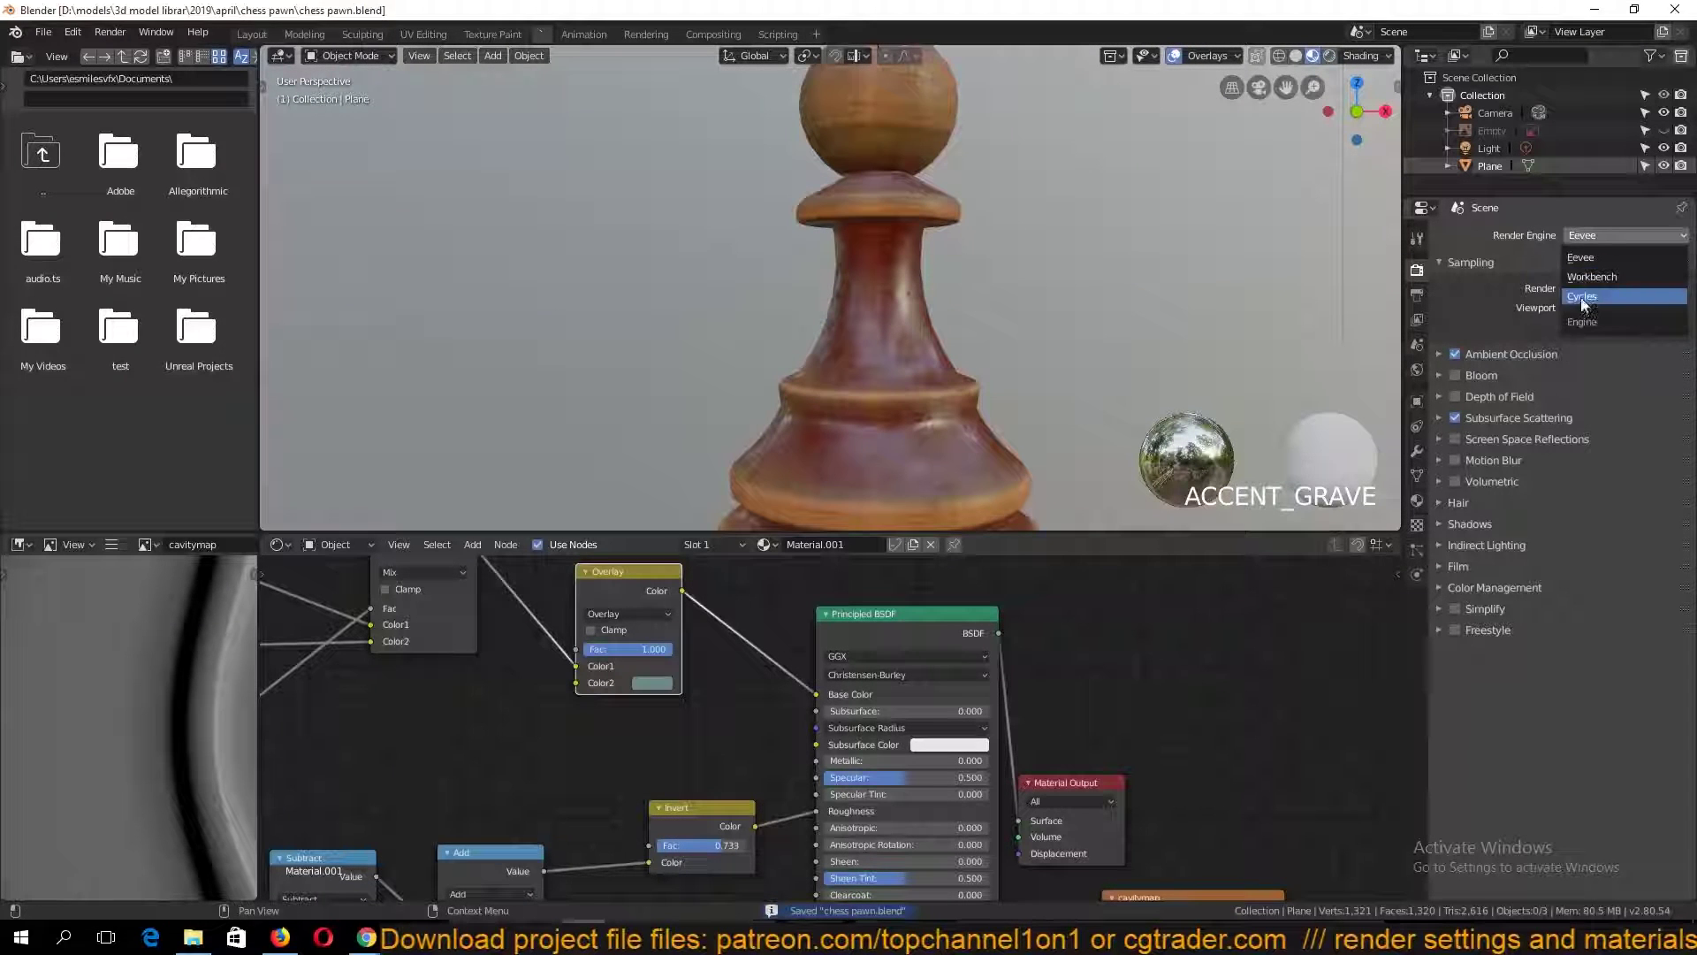
{"action": "left_click", "coordinate": [1573, 294]}
{"action": "key", "text": "ctrl+s"}
Rename the image in the unconnected cavitymap Image Texture node to "ao" and save the file
{"action": "middle_click_drag", "start_coordinate": [1177, 596], "coordinate": [956, 426]}
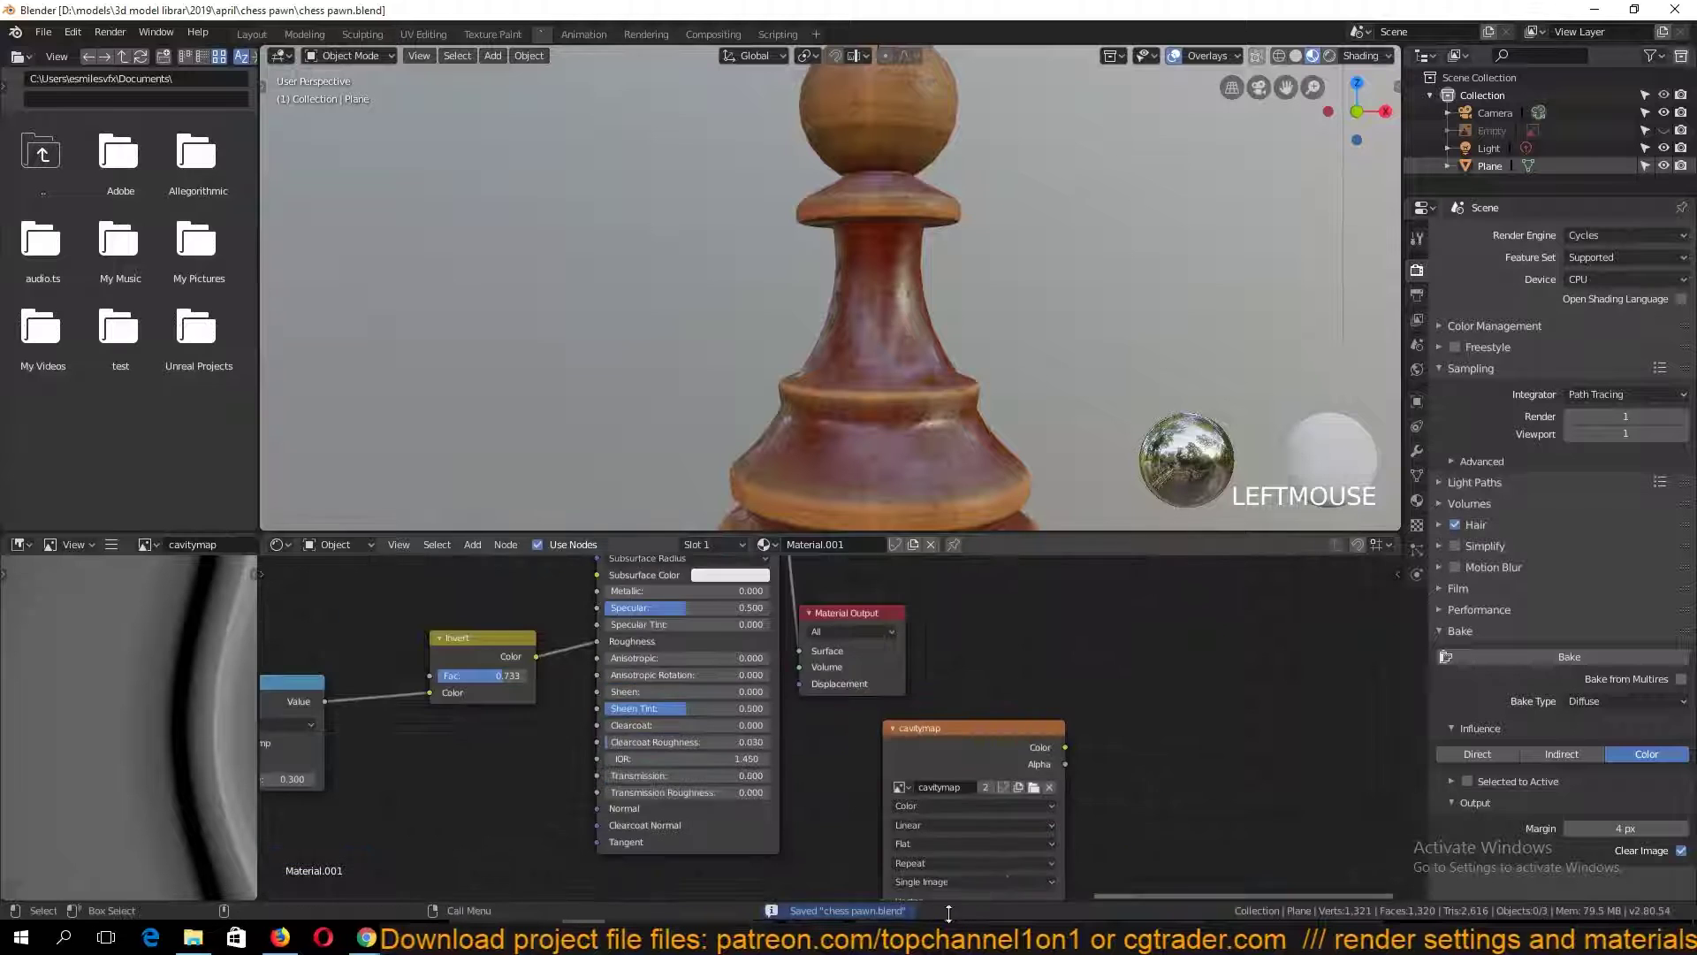
{"action": "left_click", "coordinate": [1006, 782]}
{"action": "scroll", "coordinate": [610, 792], "scroll_direction": "down", "scroll_amount": 5}
{"action": "middle_click_drag", "start_coordinate": [610, 792], "coordinate": [433, 638]}
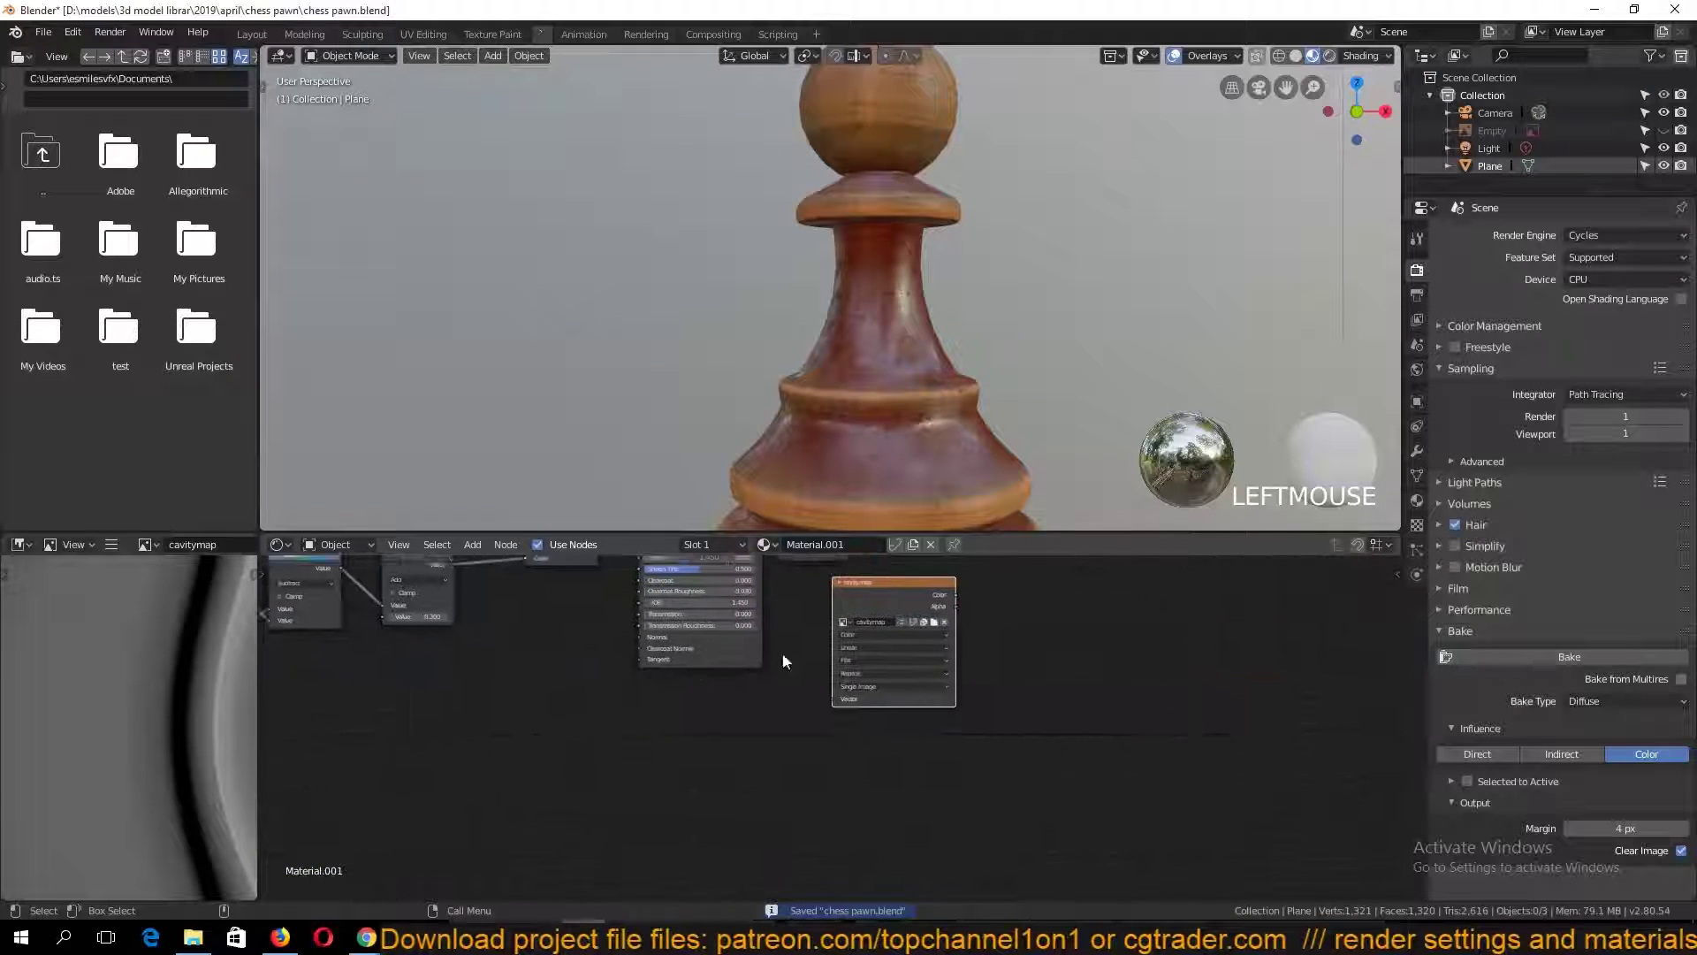
{"action": "scroll", "coordinate": [849, 668], "scroll_direction": "up", "scroll_amount": 6}
{"action": "middle_click_drag", "start_coordinate": [914, 626], "coordinate": [944, 737]}
{"action": "key", "text": "Return"}
{"action": "key", "text": "ctrl+s"}
{"action": "scroll", "coordinate": [619, 753], "scroll_direction": "down", "scroll_amount": 5}
Select the unconnected ao Image Texture node and move it away from the Material Output node
{"action": "middle_click_drag", "start_coordinate": [468, 738], "coordinate": [1374, 779]}
{"action": "left_click", "coordinate": [651, 754]}
{"action": "left_click", "coordinate": [287, 37]}
{"action": "middle_click_drag", "start_coordinate": [1105, 789], "coordinate": [328, 745]}
{"action": "left_click", "coordinate": [1012, 686]}
{"action": "middle_click_drag", "start_coordinate": [1012, 686], "coordinate": [1093, 700]}
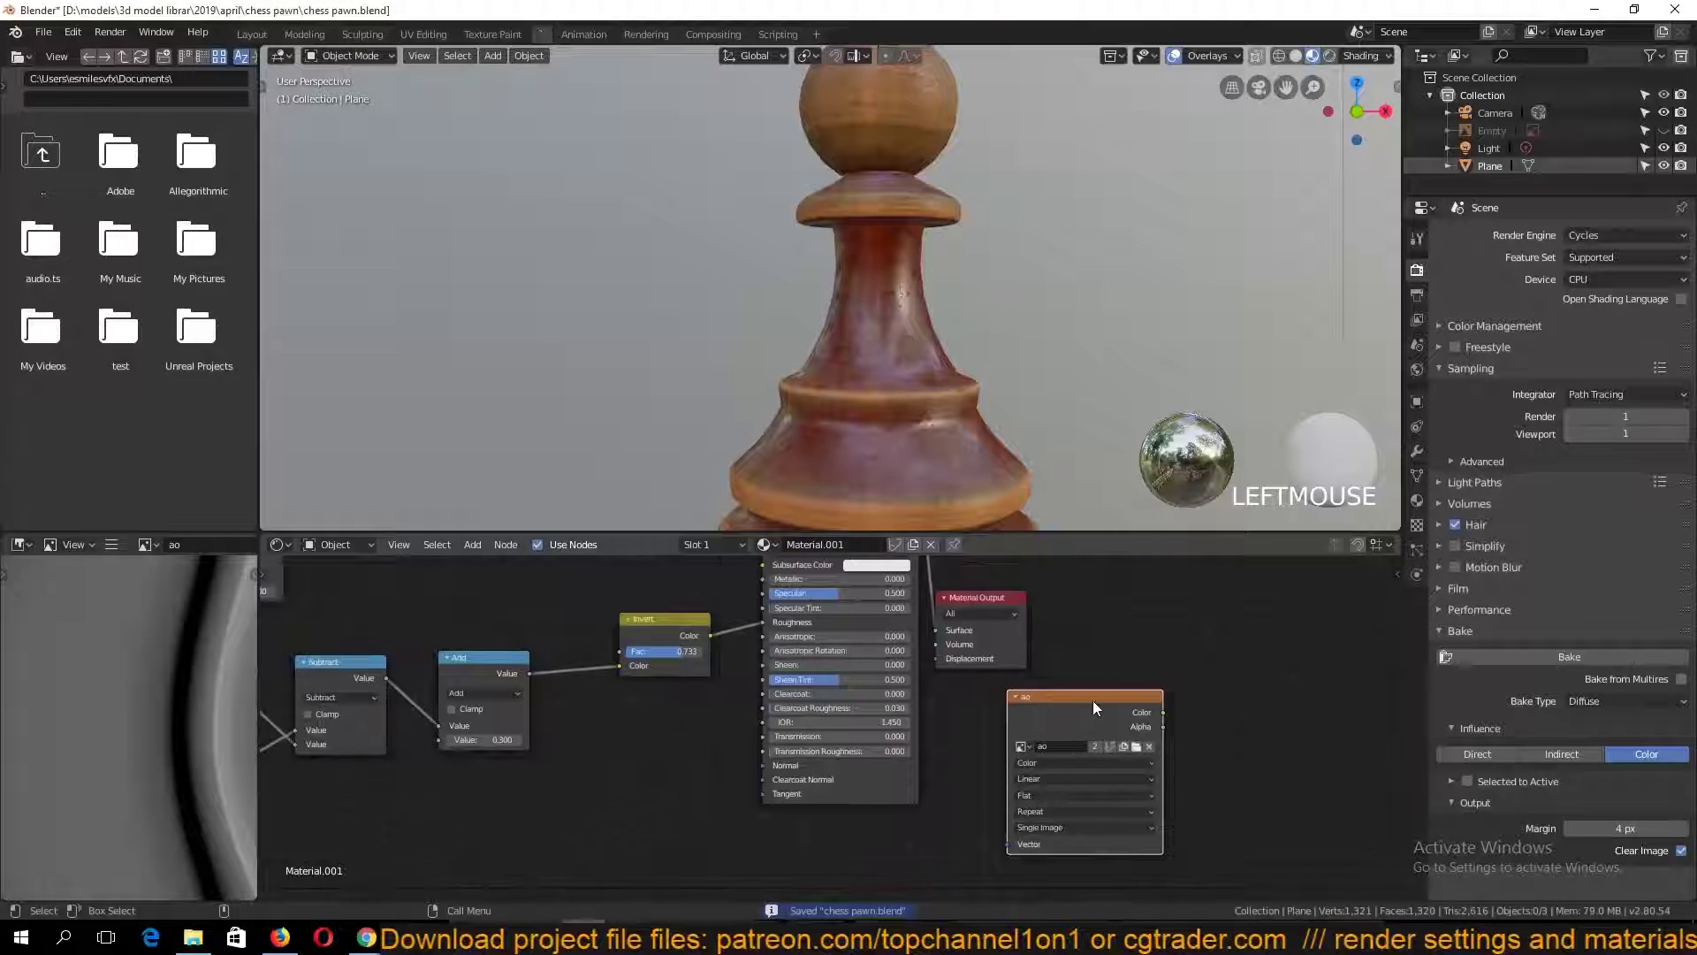
{"action": "left_click_drag", "start_coordinate": [1092, 700], "coordinate": [1213, 646]}
Set the bake type to Ambient Occlusion and the render samples to 12, and save the file
{"action": "left_click", "coordinate": [1640, 697]}
{"action": "left_click", "coordinate": [1598, 661]}
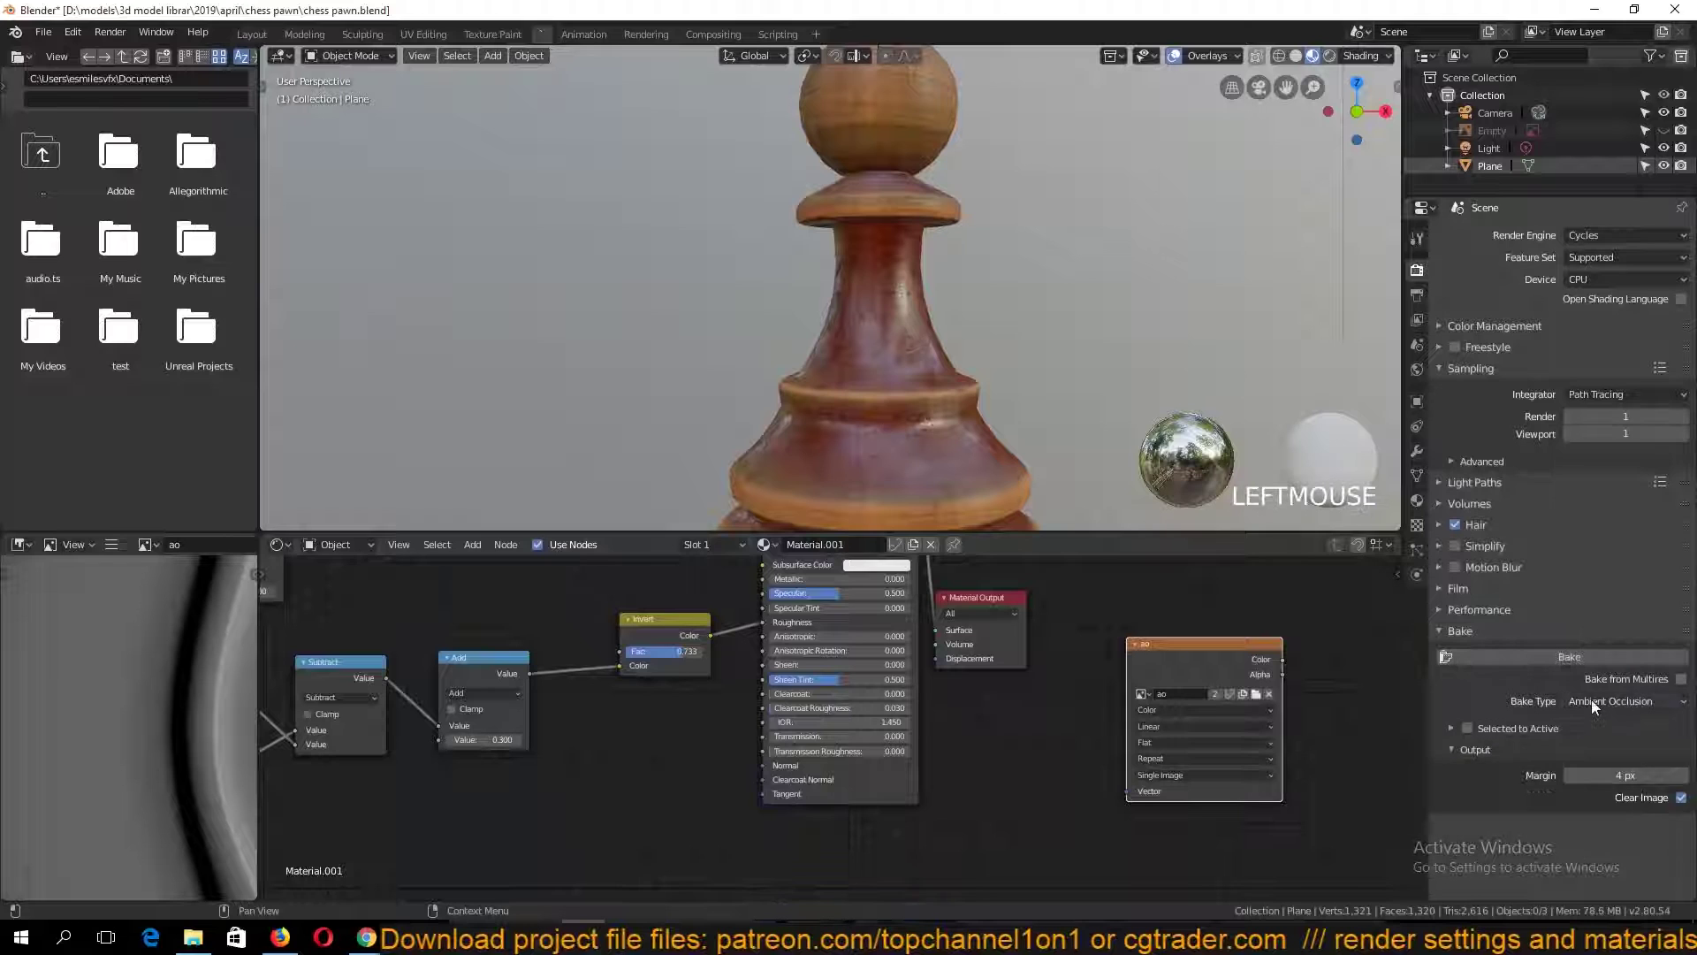
{"action": "key", "text": "ctrl+s"}
{"action": "key", "text": "Return"}
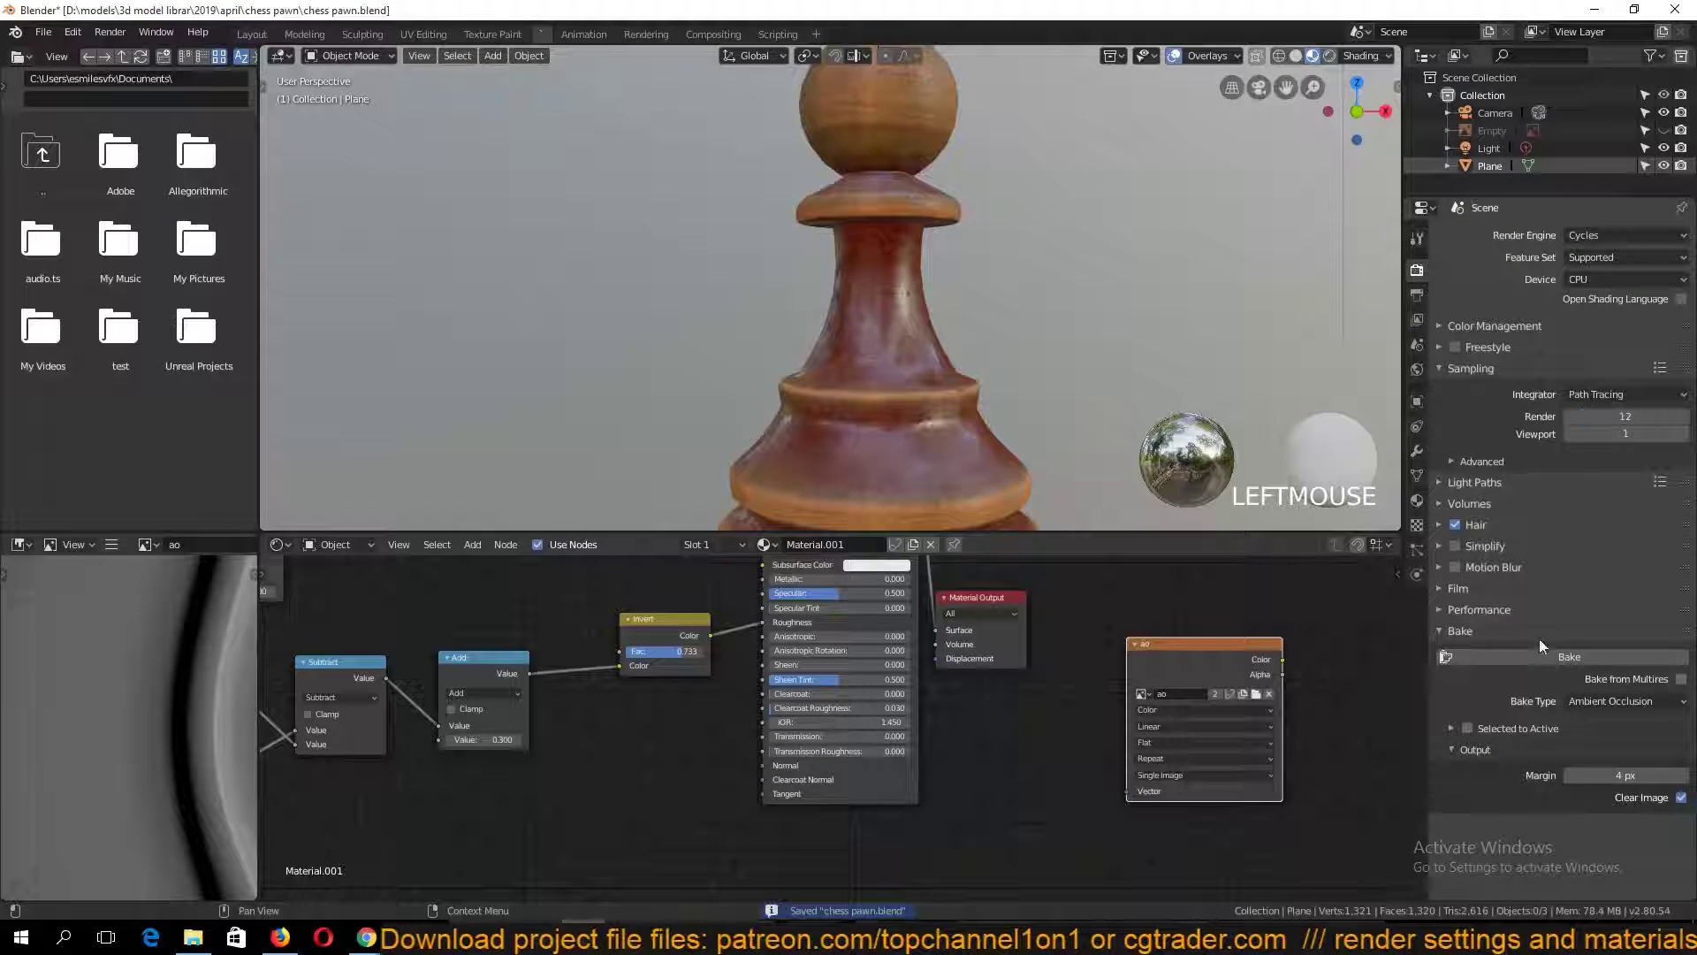
Bake the pawn's ambient occlusion into the ao image and inspect the map and the material
{"action": "left_click", "coordinate": [1569, 656]}
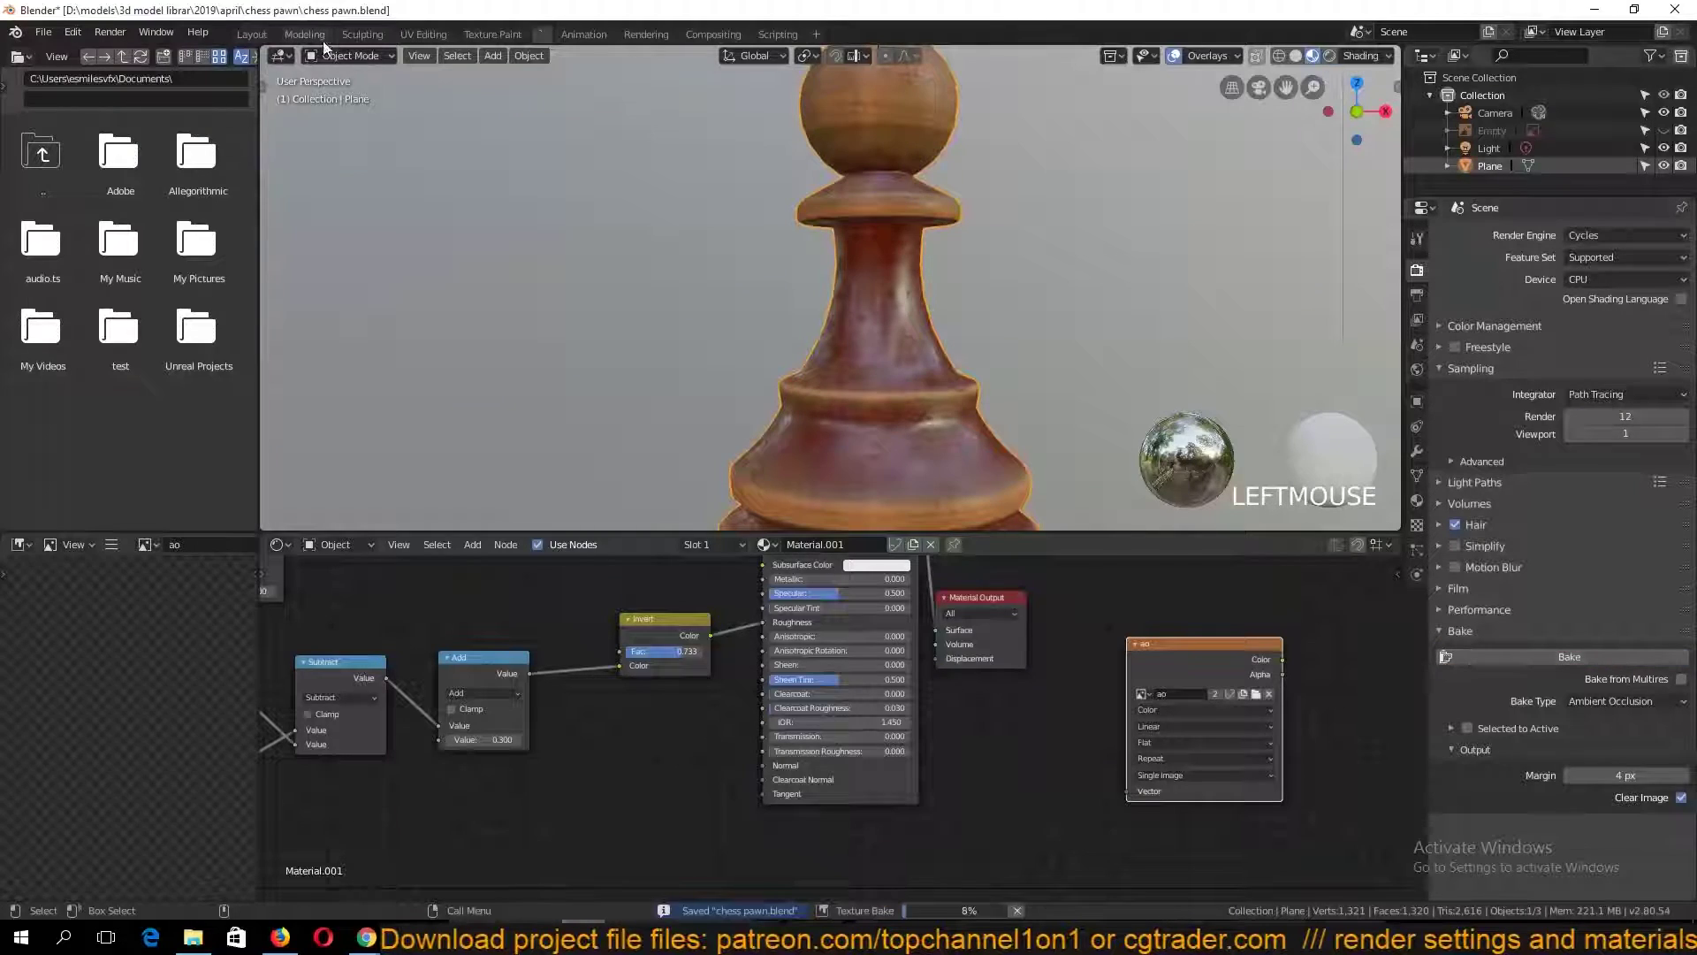
{"action": "left_click", "coordinate": [423, 34]}
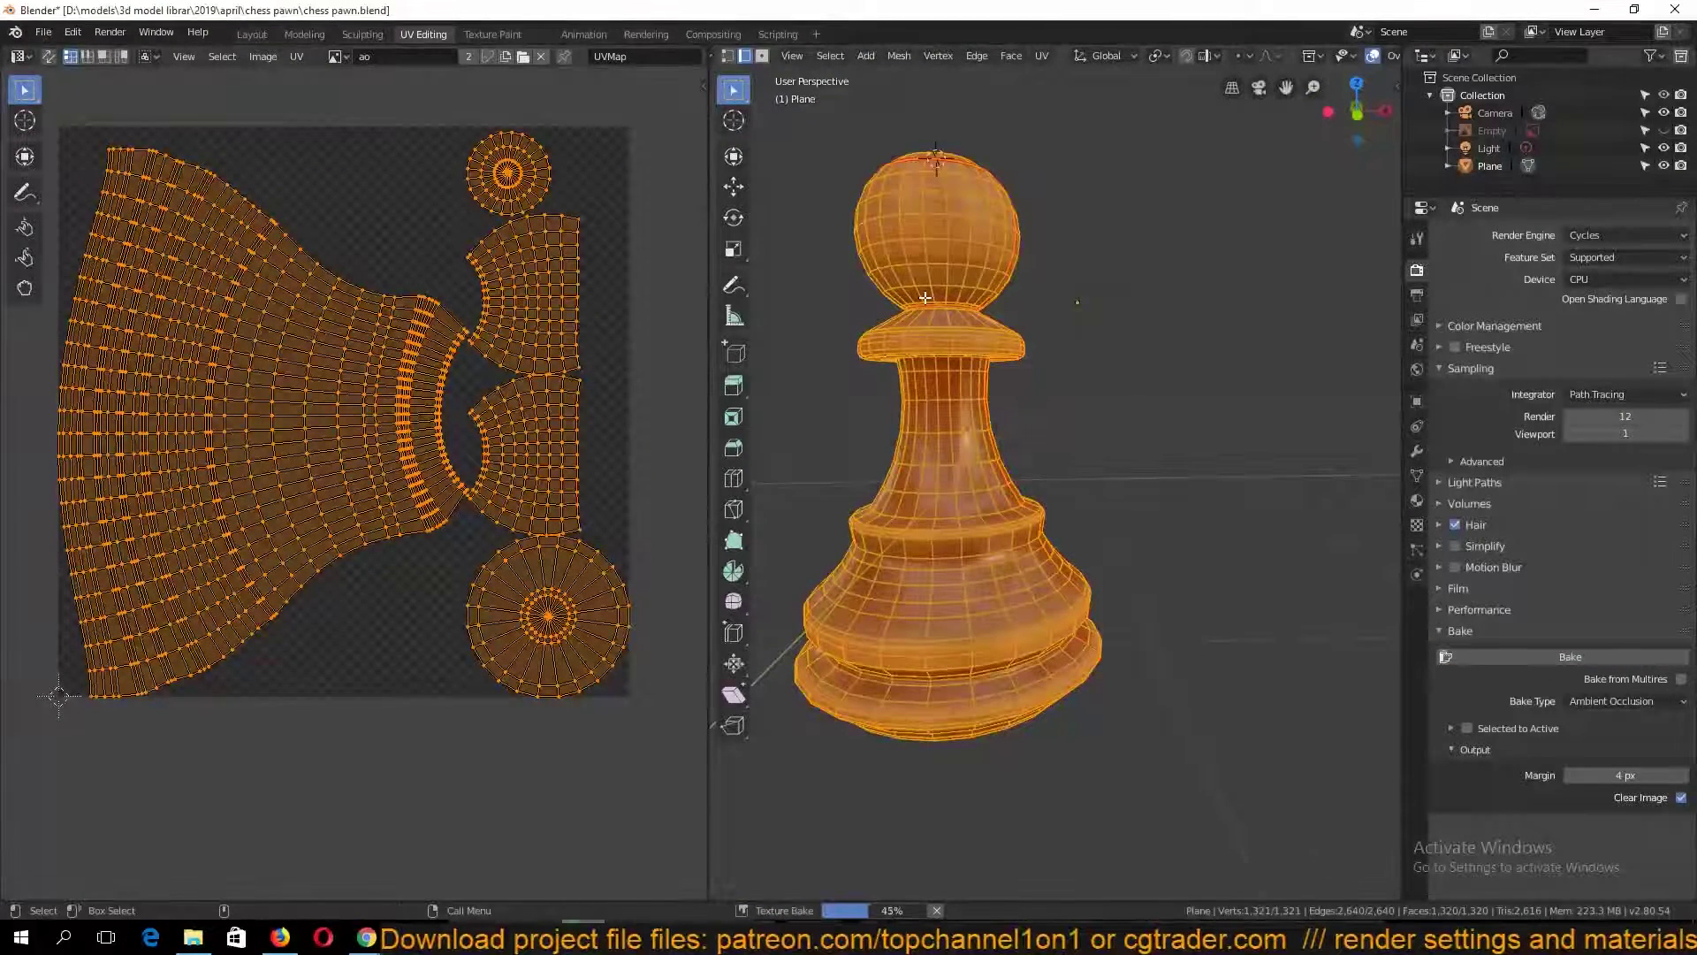
{"action": "key", "text": "Tab"}
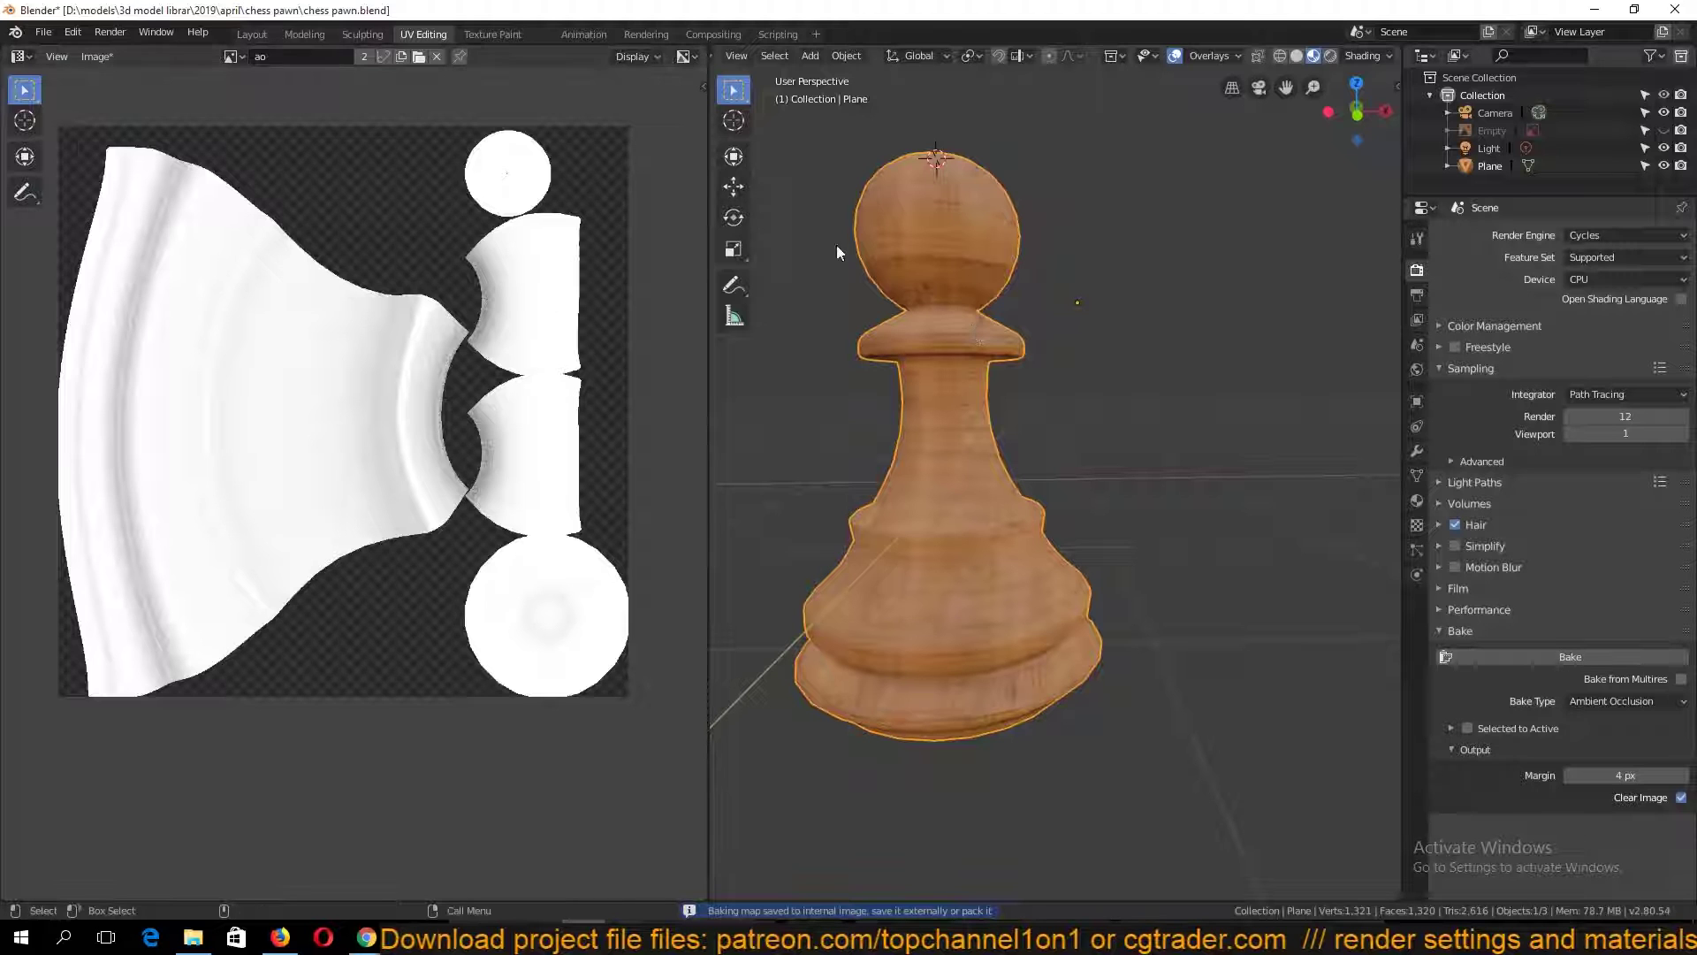
{"action": "left_click", "coordinate": [545, 34]}
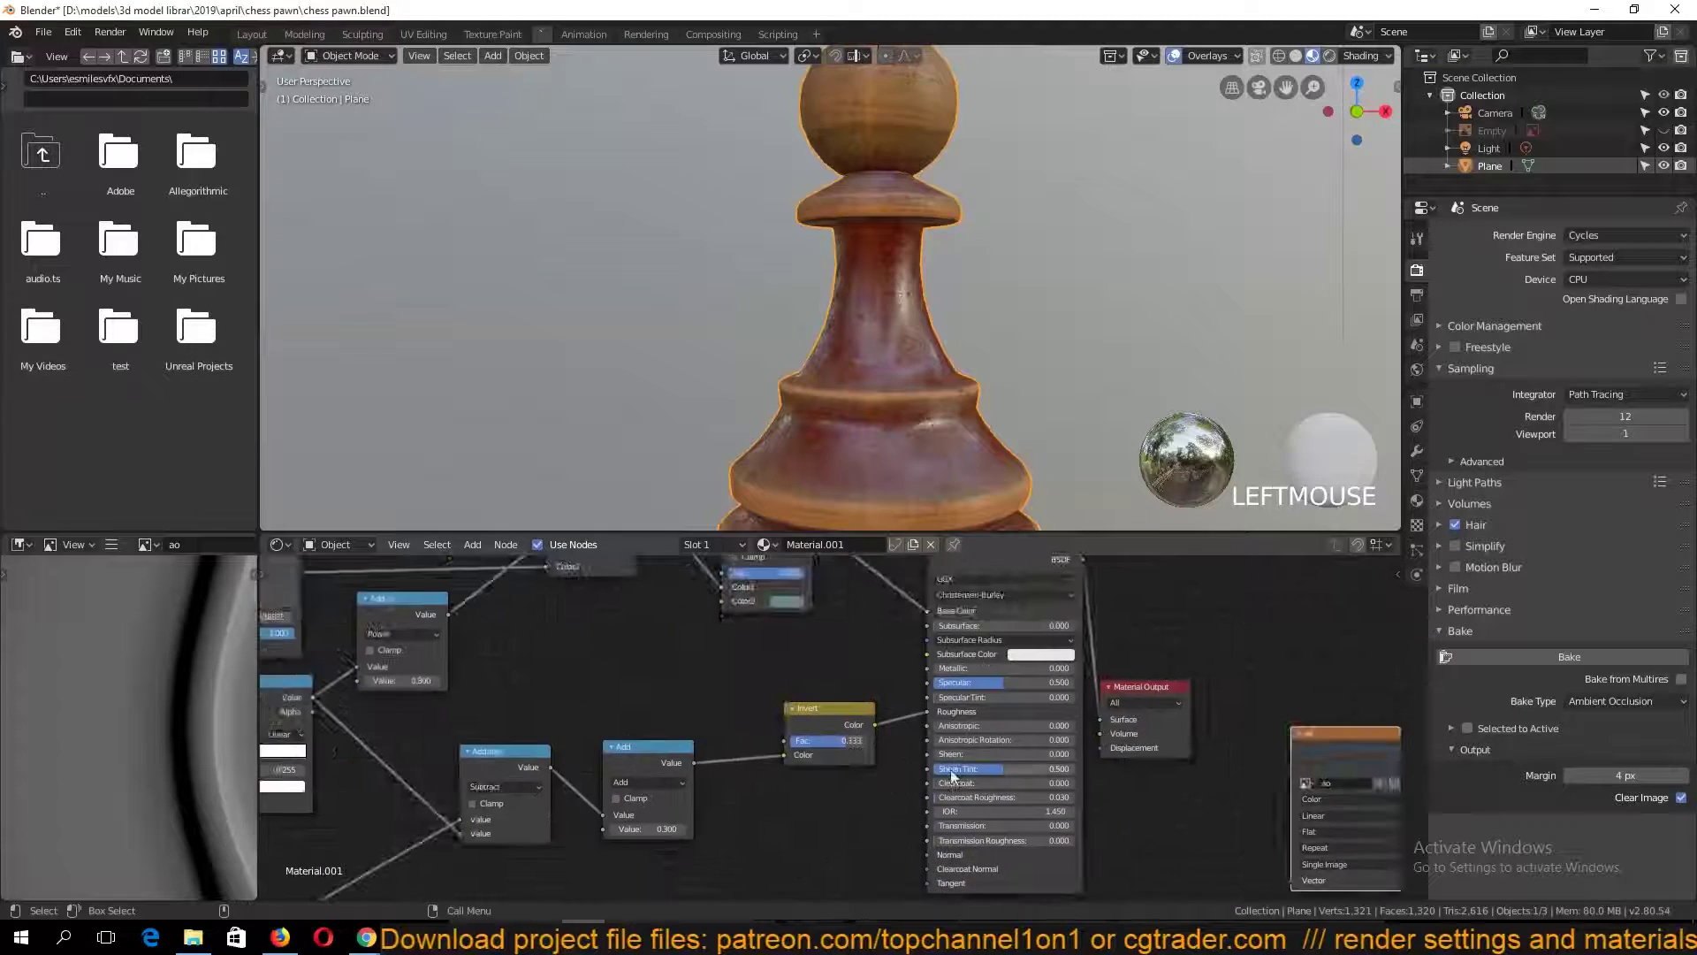
{"action": "middle_click_drag", "start_coordinate": [952, 776], "coordinate": [666, 731]}
Display the ao image beside the pawn in UV Editing, set the render samples to 32 and save
{"action": "left_click", "coordinate": [424, 34]}
{"action": "key", "text": "Tab"}
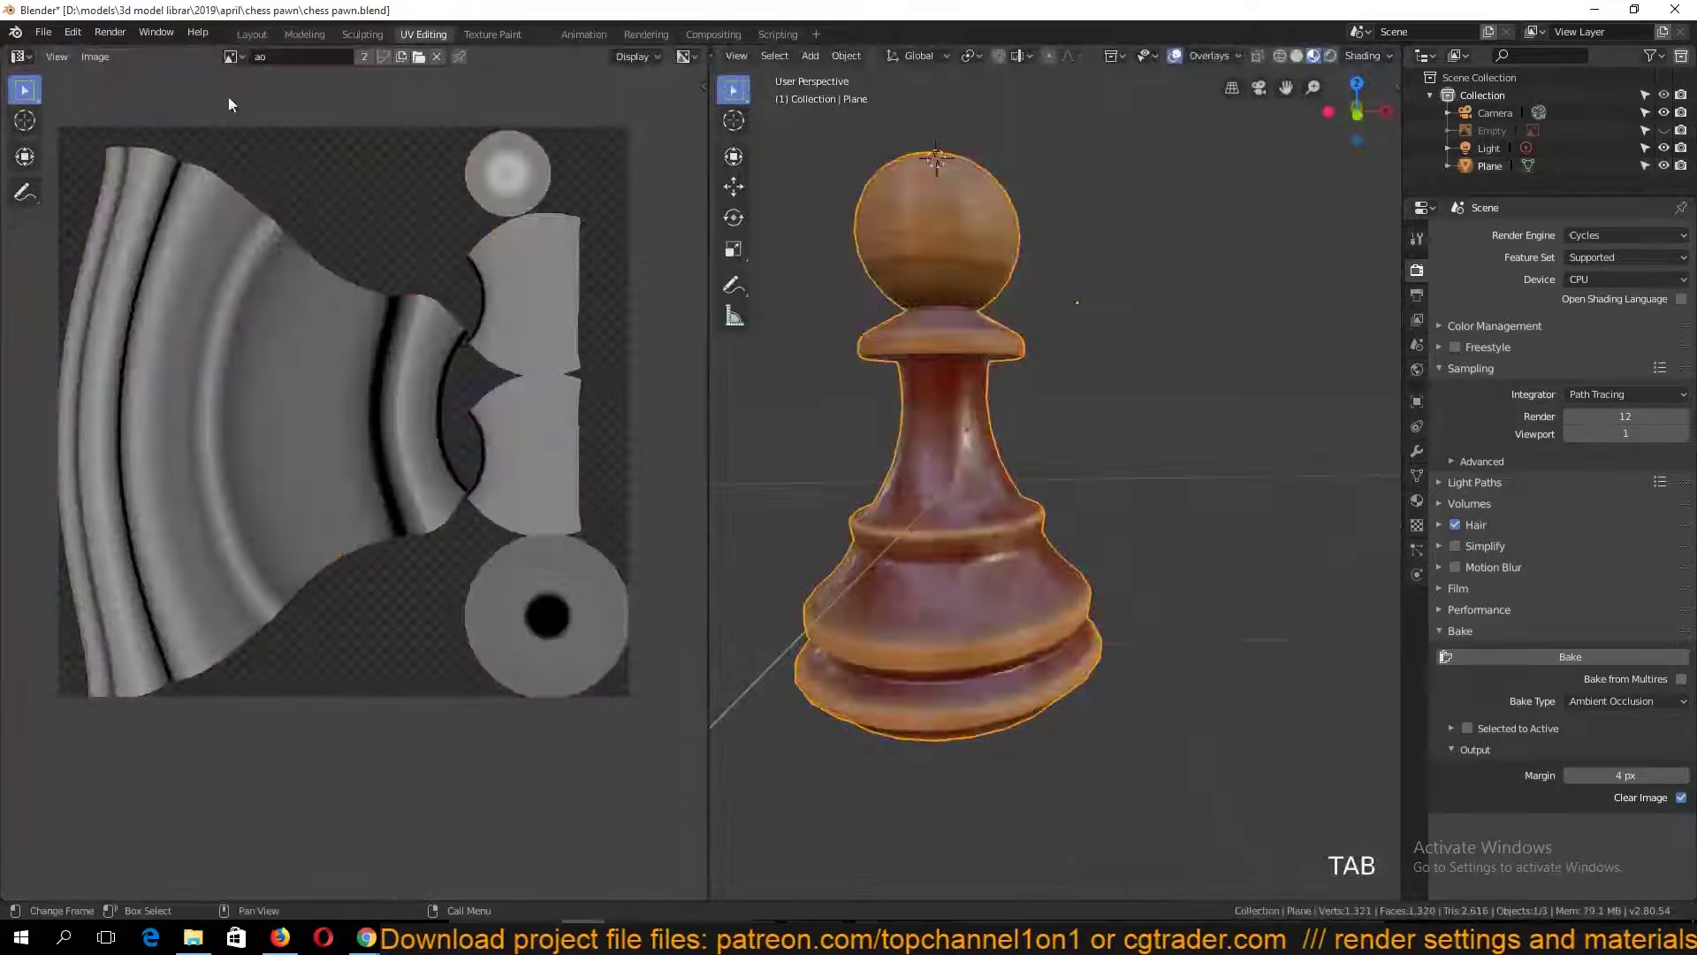
{"action": "left_click", "coordinate": [231, 56]}
{"action": "left_click", "coordinate": [277, 86]}
{"action": "left_click", "coordinate": [231, 55]}
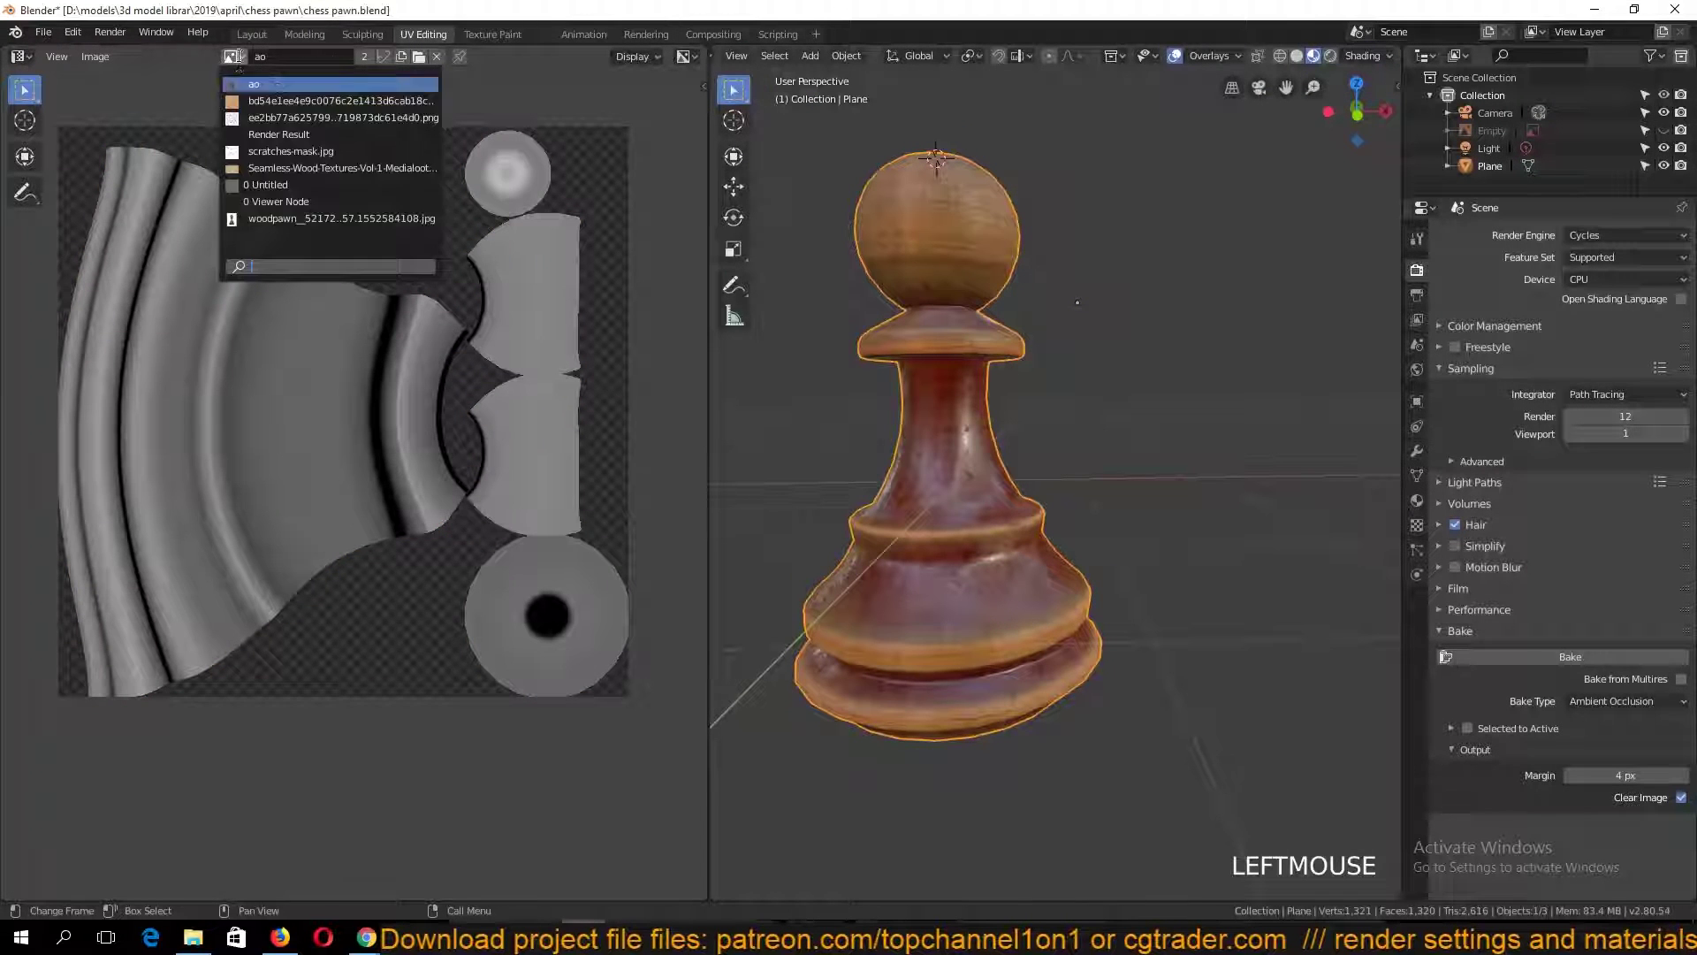
{"action": "left_click", "coordinate": [257, 84]}
{"action": "key", "text": "ctrl+s"}
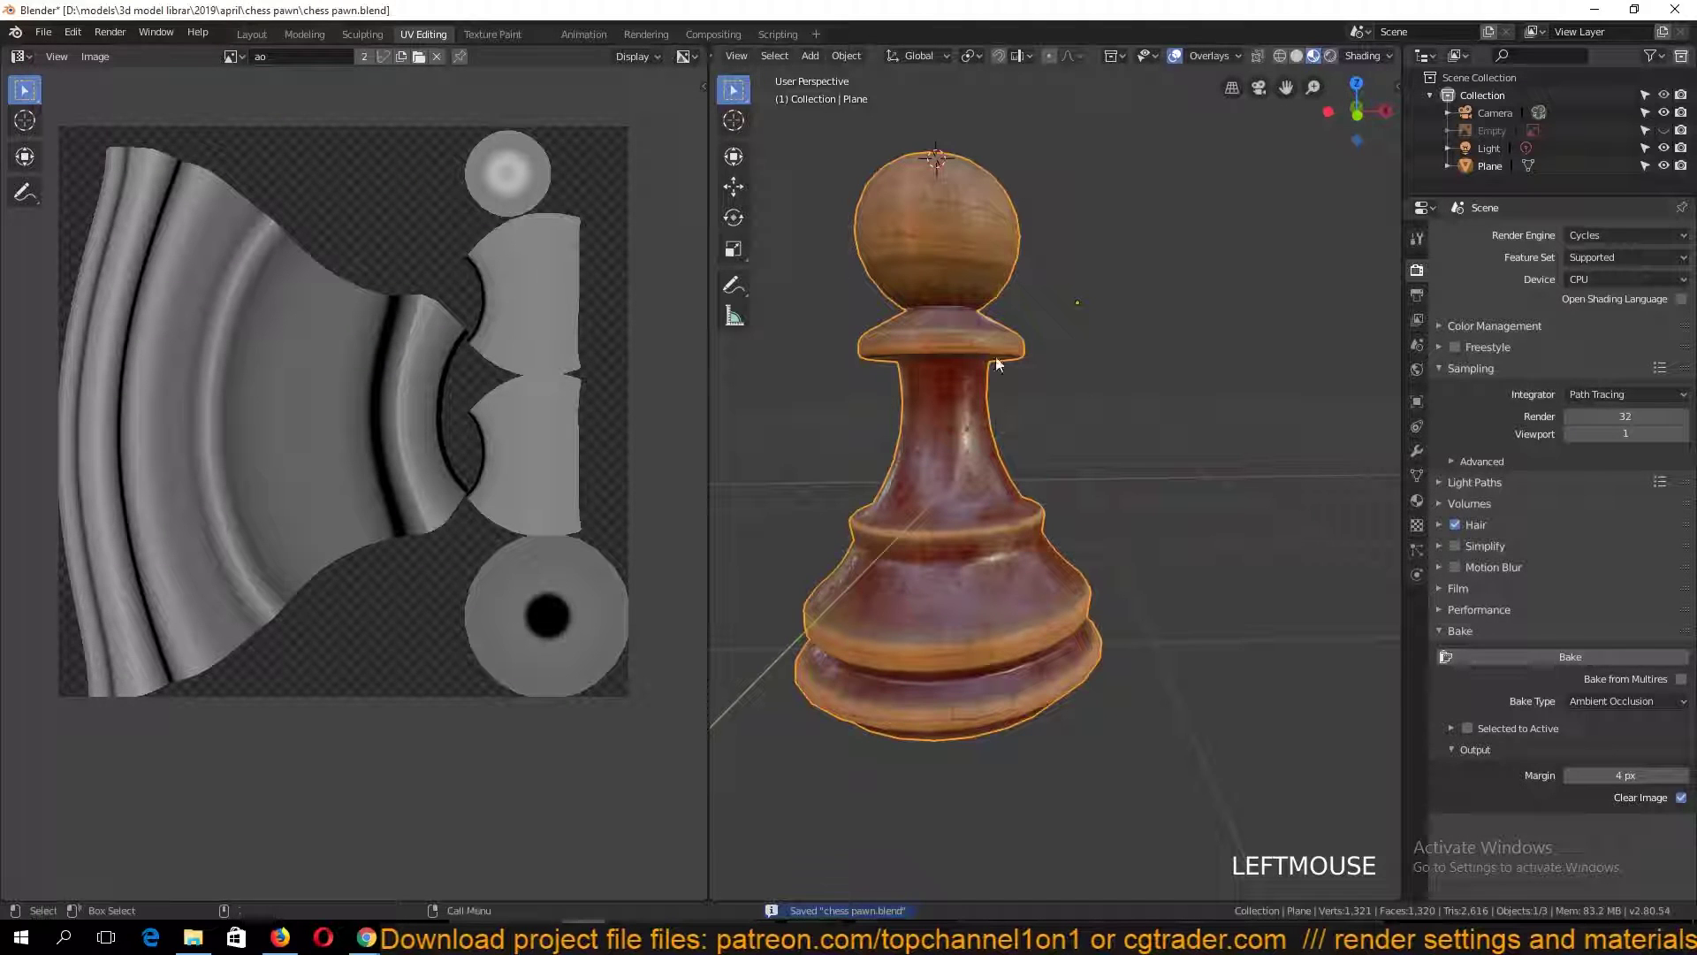
Rebake the pawn's ambient occlusion into the ao image and inspect the baked map up close
{"action": "left_click", "coordinate": [1635, 657]}
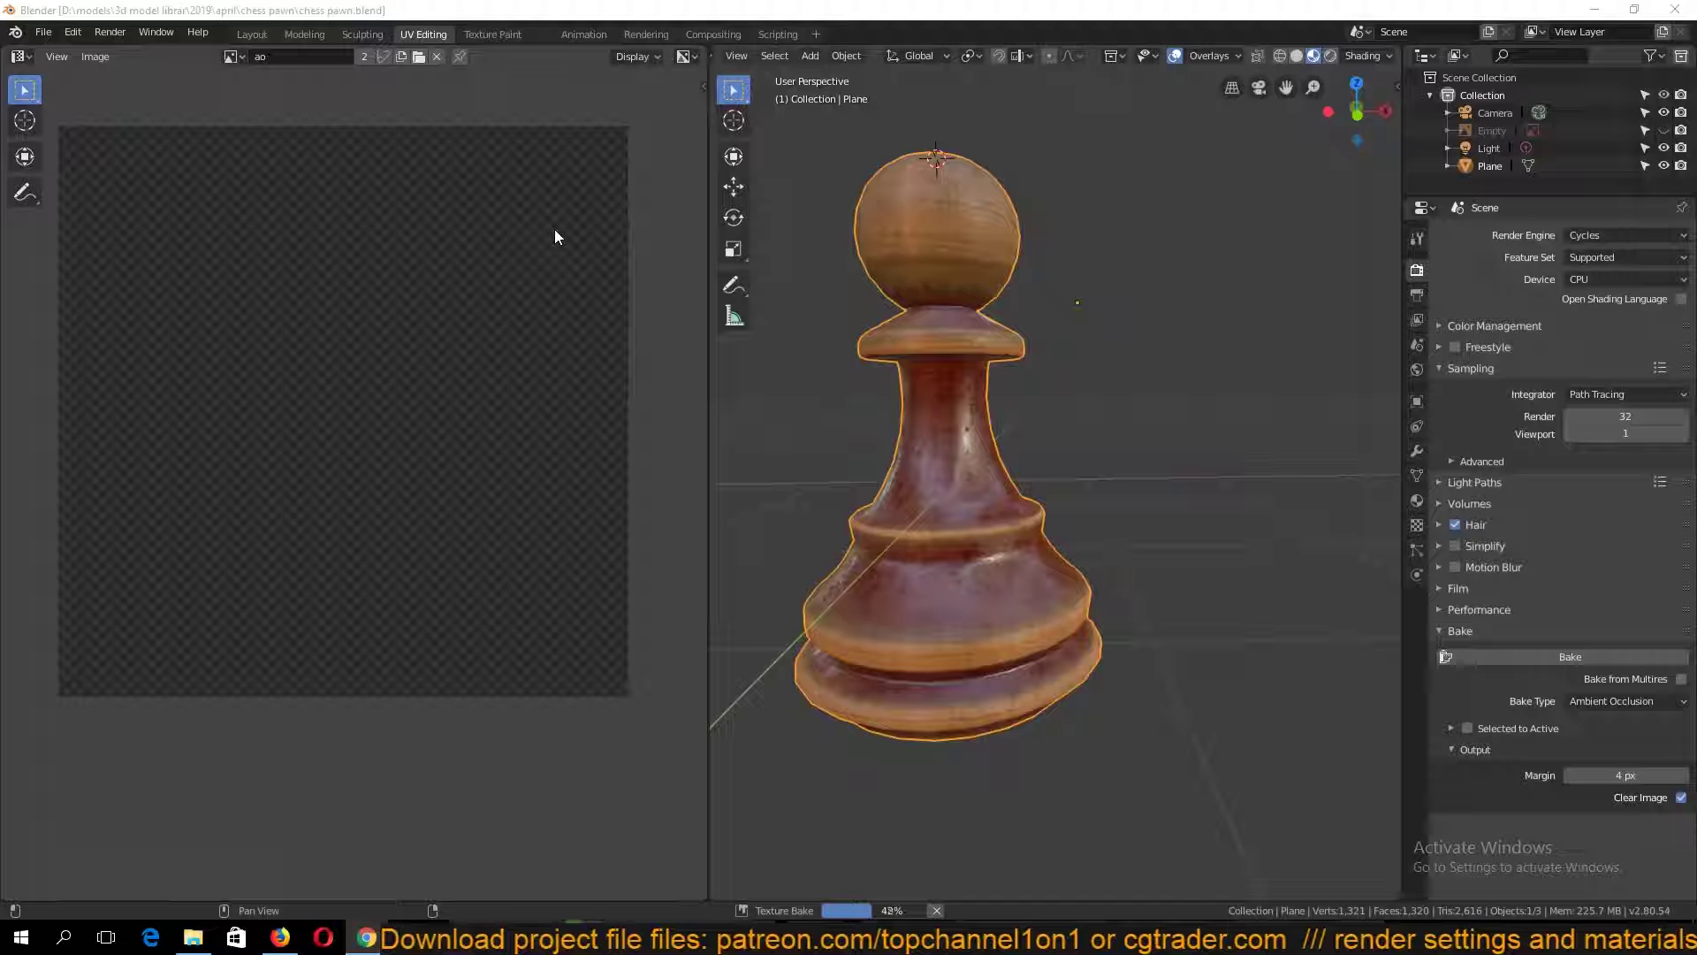
{"action": "scroll", "coordinate": [1073, 383], "scroll_direction": "down", "scroll_amount": 1}
{"action": "left_click", "coordinate": [1073, 387]}
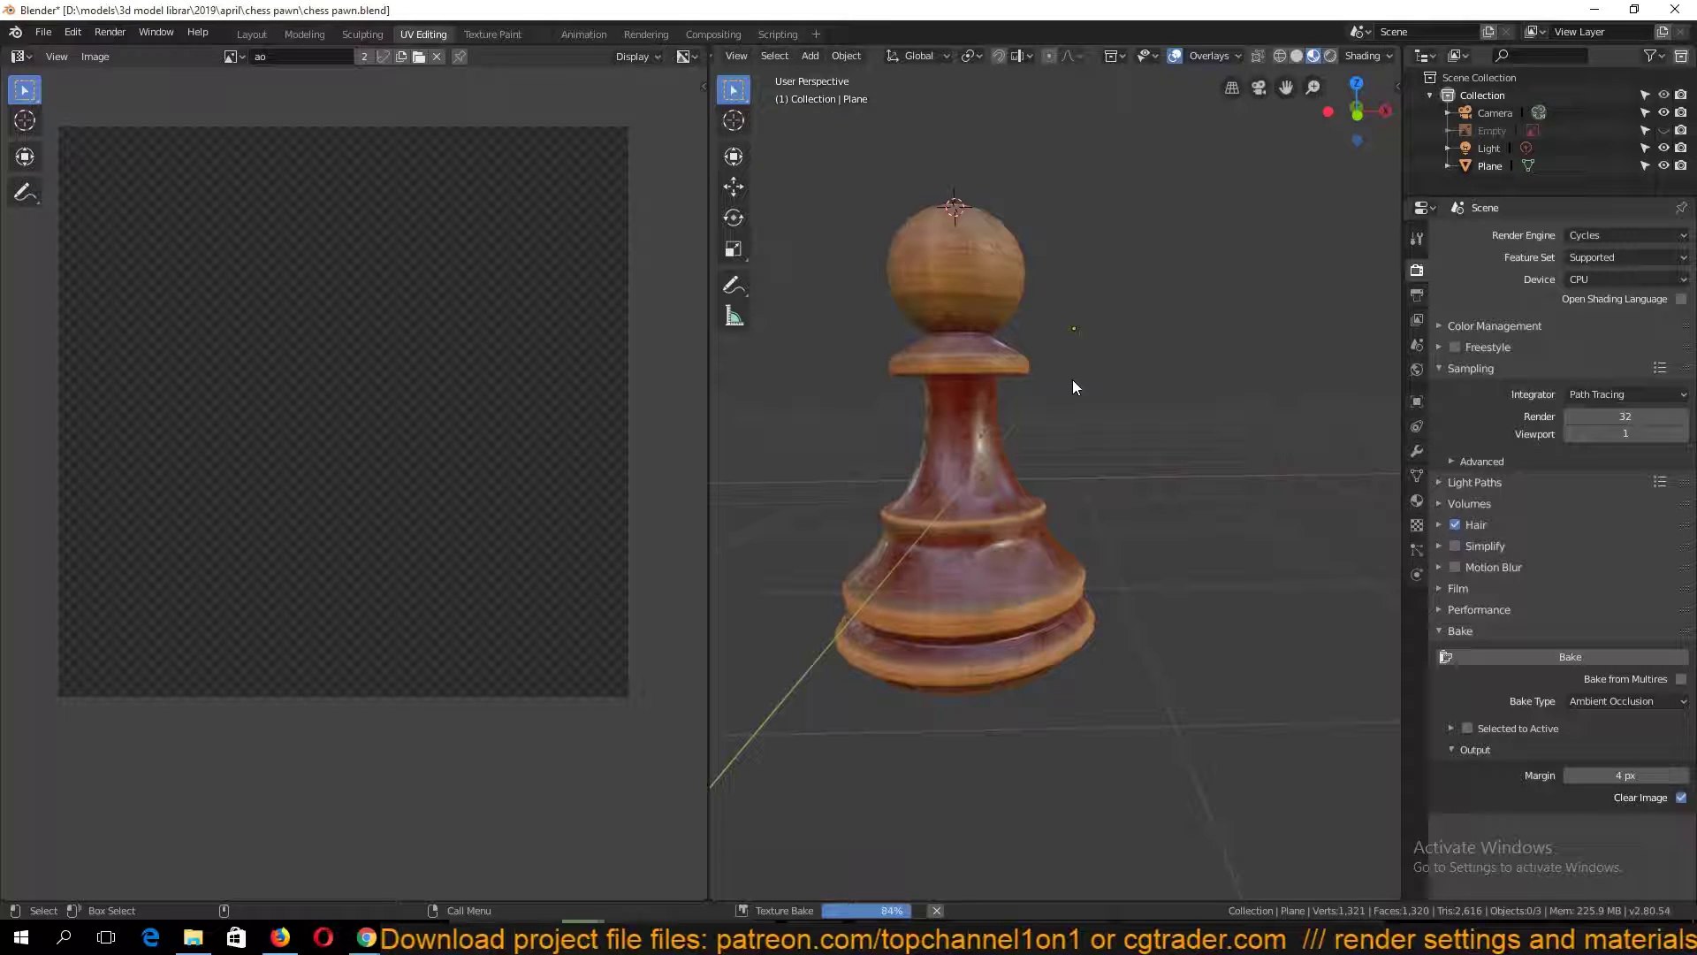
{"action": "scroll", "coordinate": [379, 383], "scroll_direction": "up", "scroll_amount": 5}
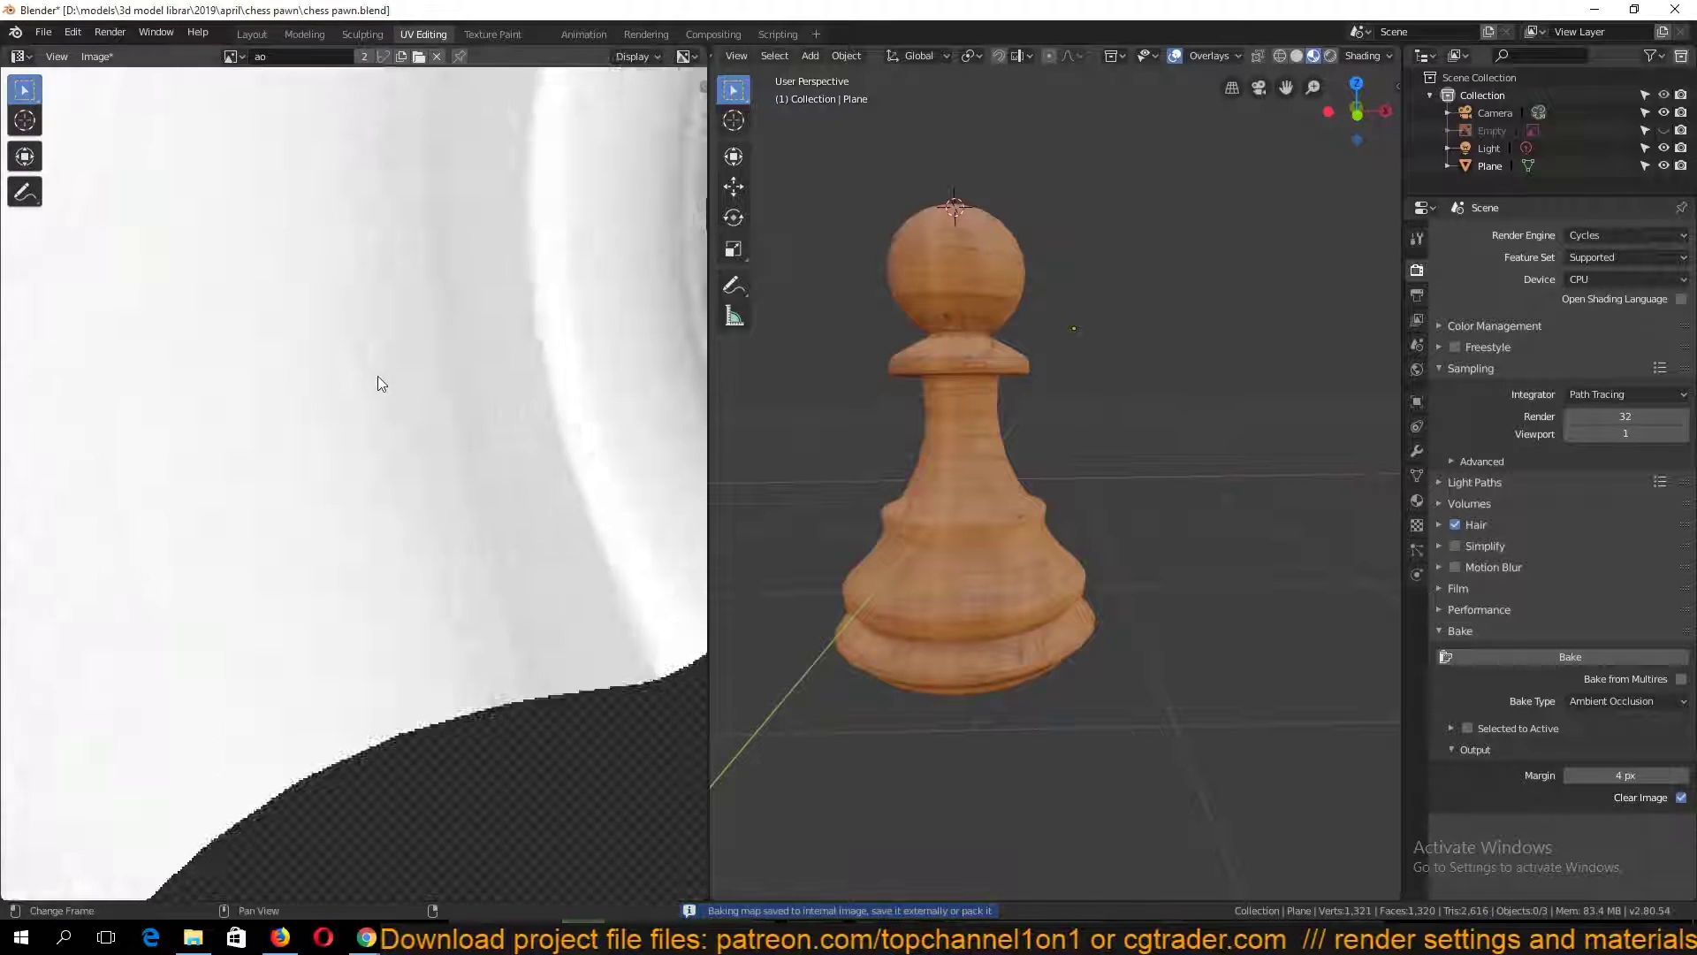
{"action": "scroll", "coordinate": [378, 374], "scroll_direction": "down", "scroll_amount": 5}
Save the baked ao image as ao_map.png, and switch the render engine back to Eevee, saving the file
{"action": "left_click", "coordinate": [96, 56]}
{"action": "left_click", "coordinate": [144, 213]}
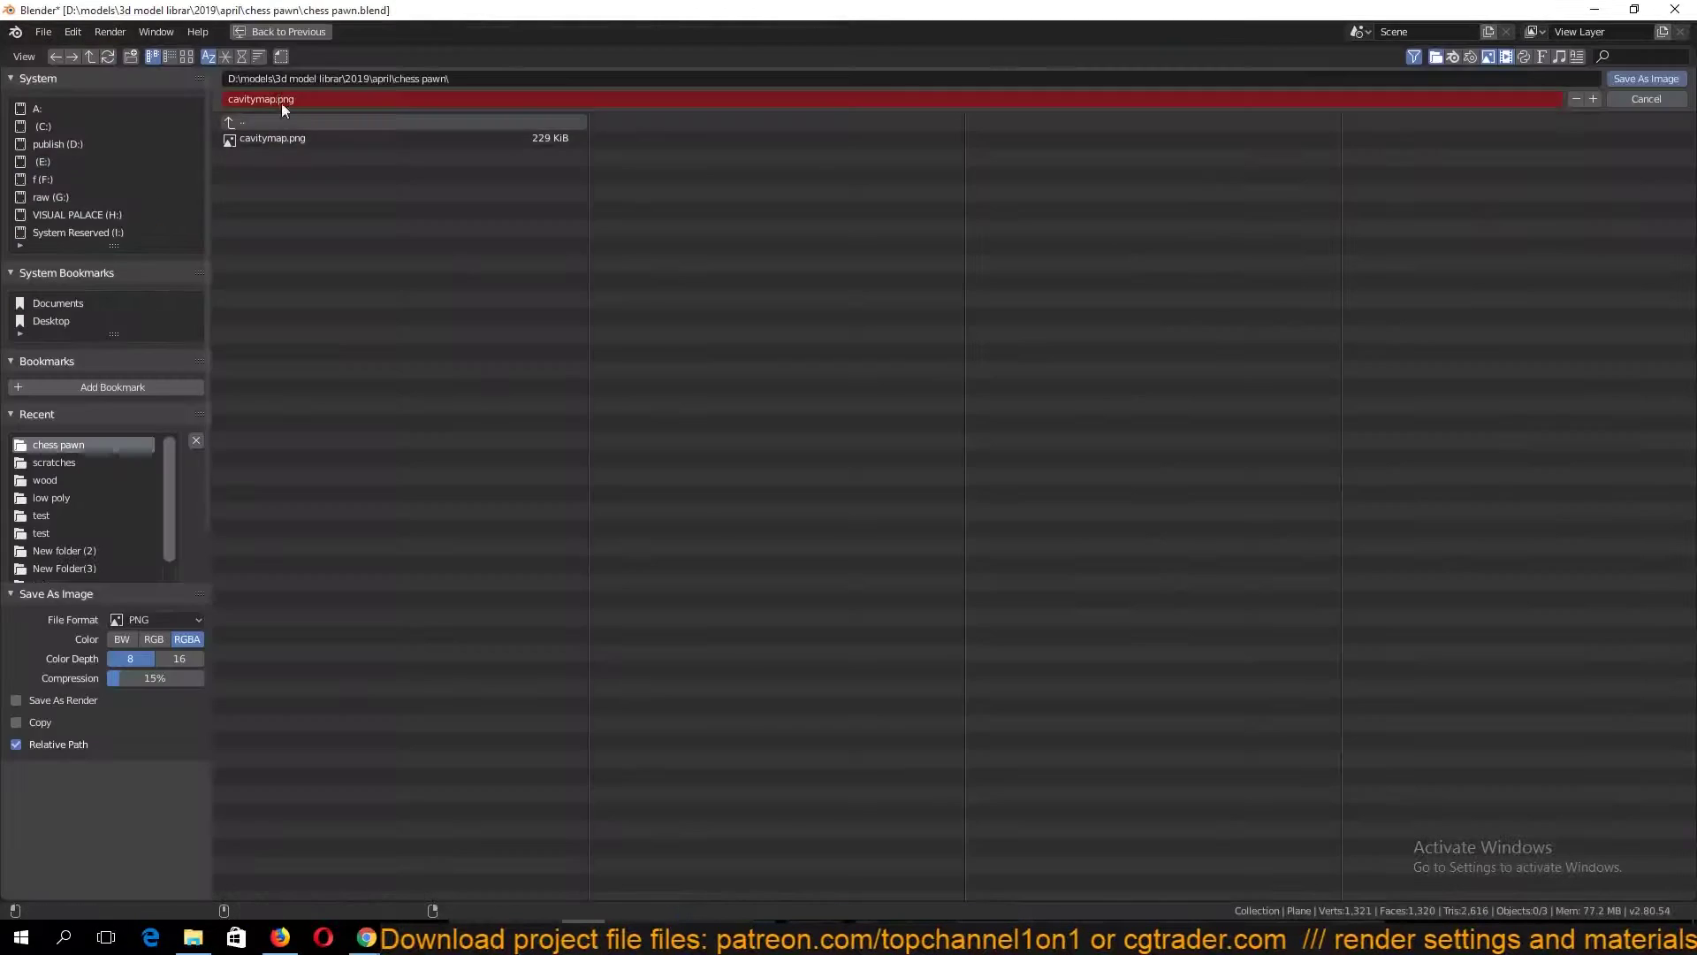
{"action": "left_click", "coordinate": [281, 102]}
{"action": "key", "text": "Return"}
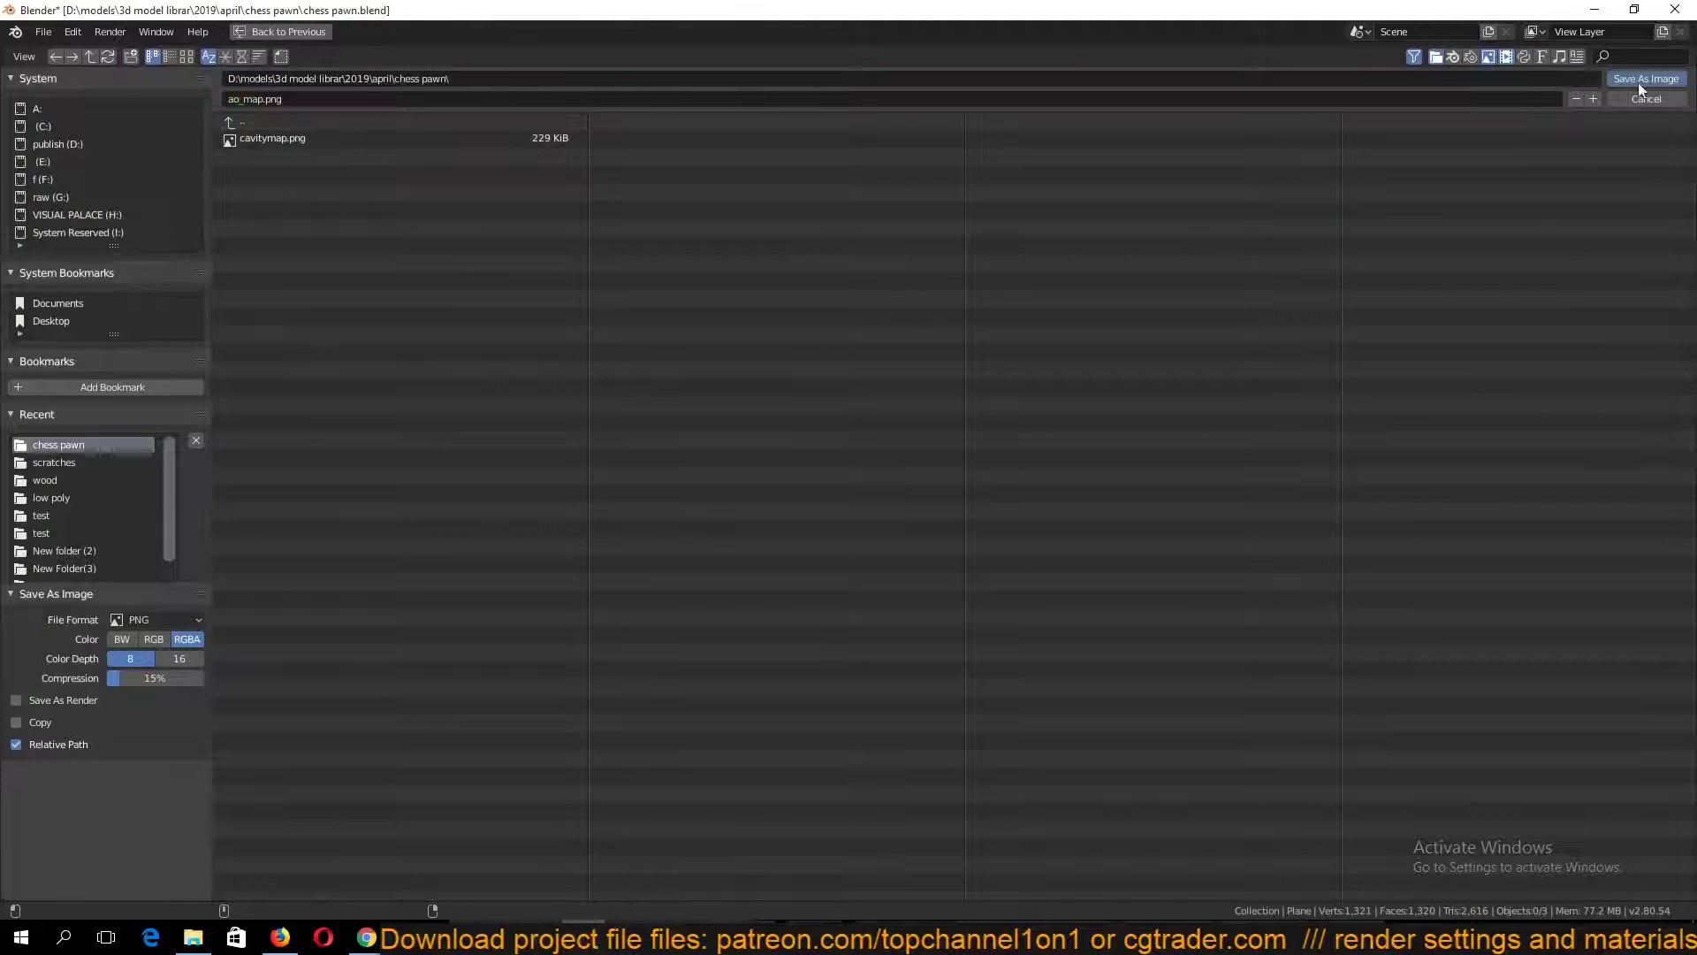
{"action": "left_click", "coordinate": [1642, 79]}
{"action": "left_click", "coordinate": [1598, 233]}
{"action": "left_click", "coordinate": [1591, 245]}
{"action": "key", "text": "ctrl+s"}
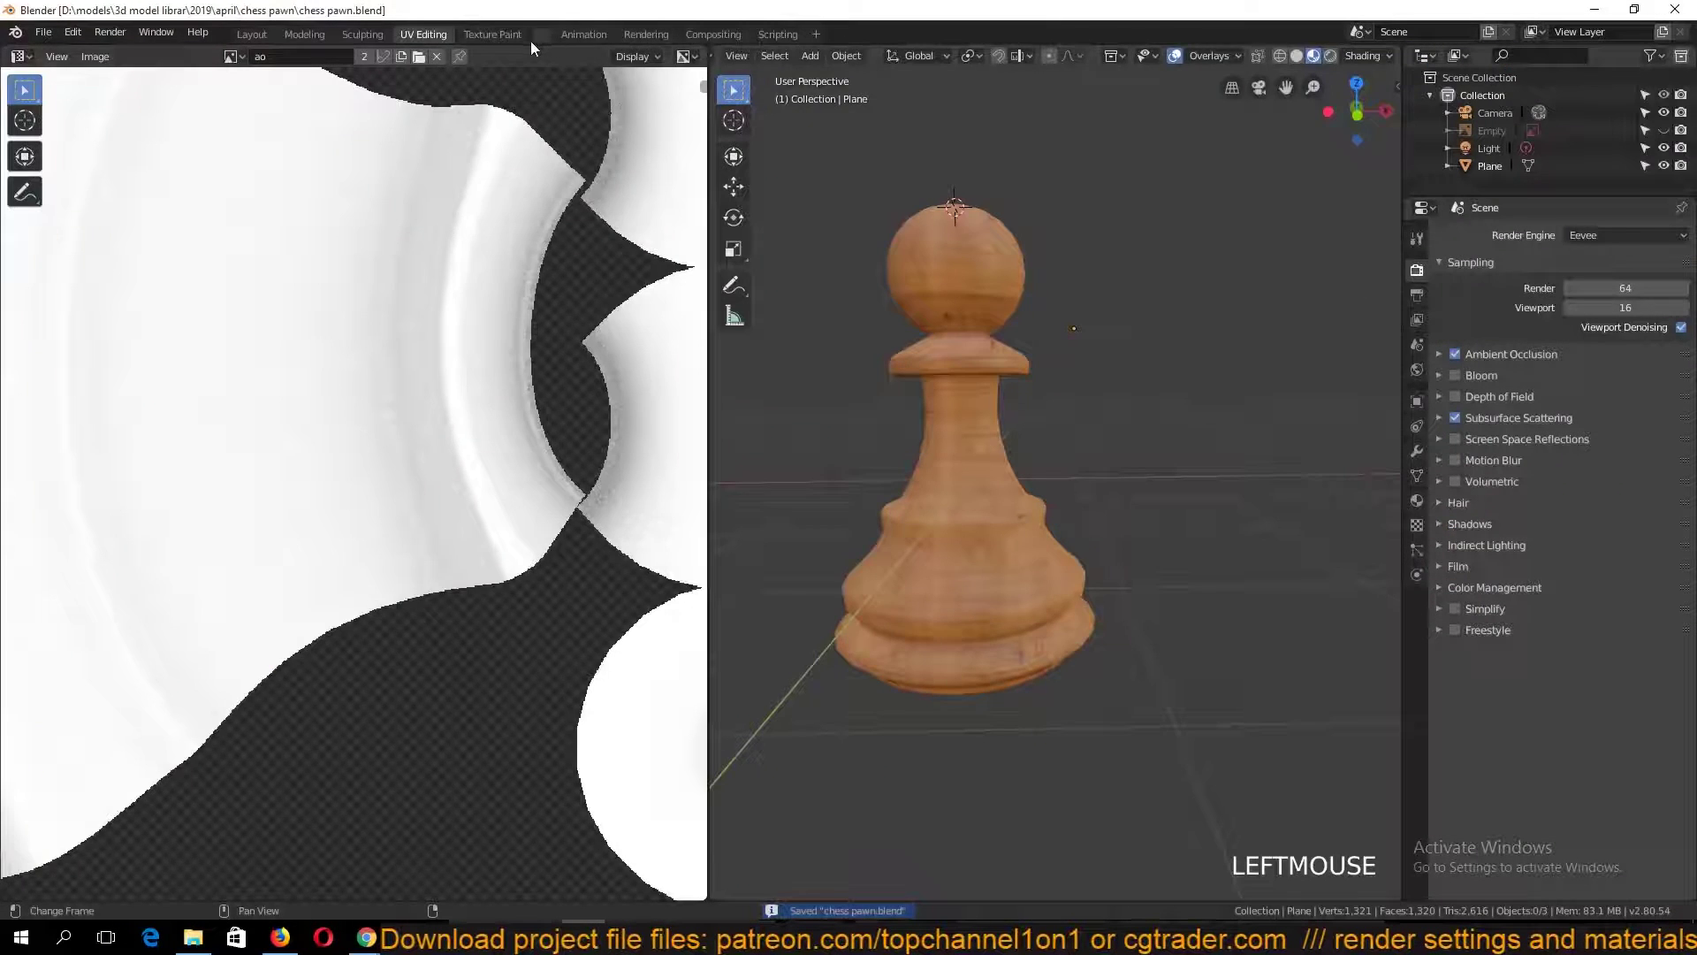
In the shading workspace, load cavitymap.png into the Image Texture node feeding the cavity ColorRamp
{"action": "left_click", "coordinate": [535, 35]}
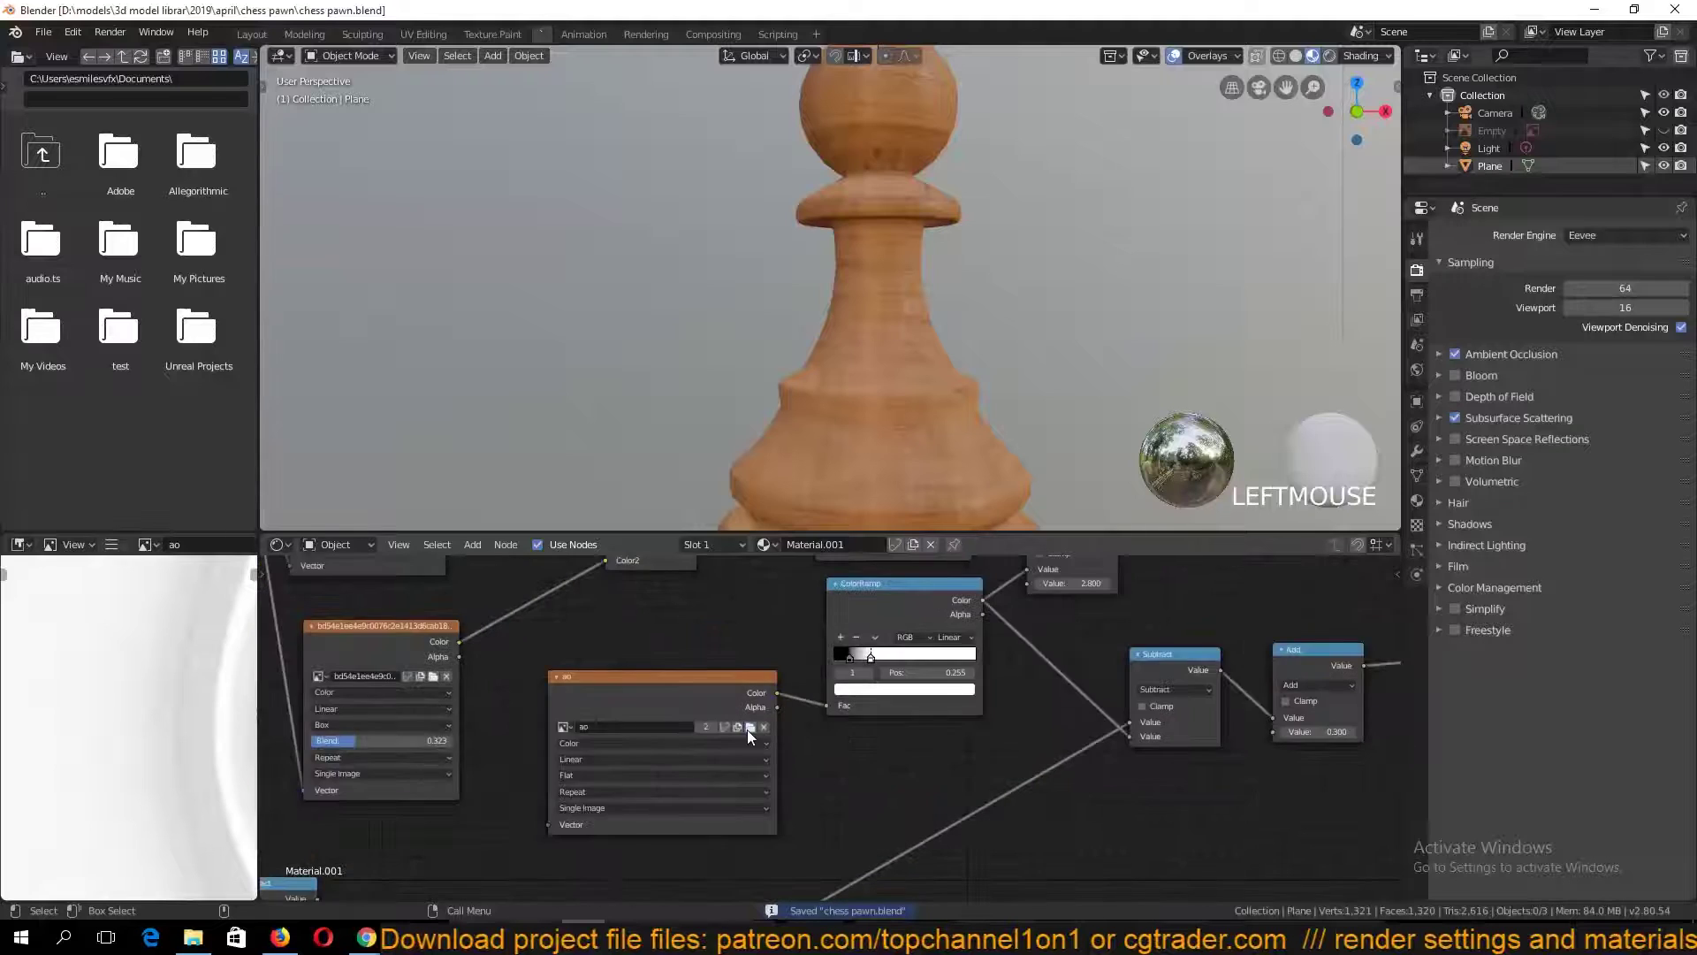
{"action": "left_click", "coordinate": [751, 727]}
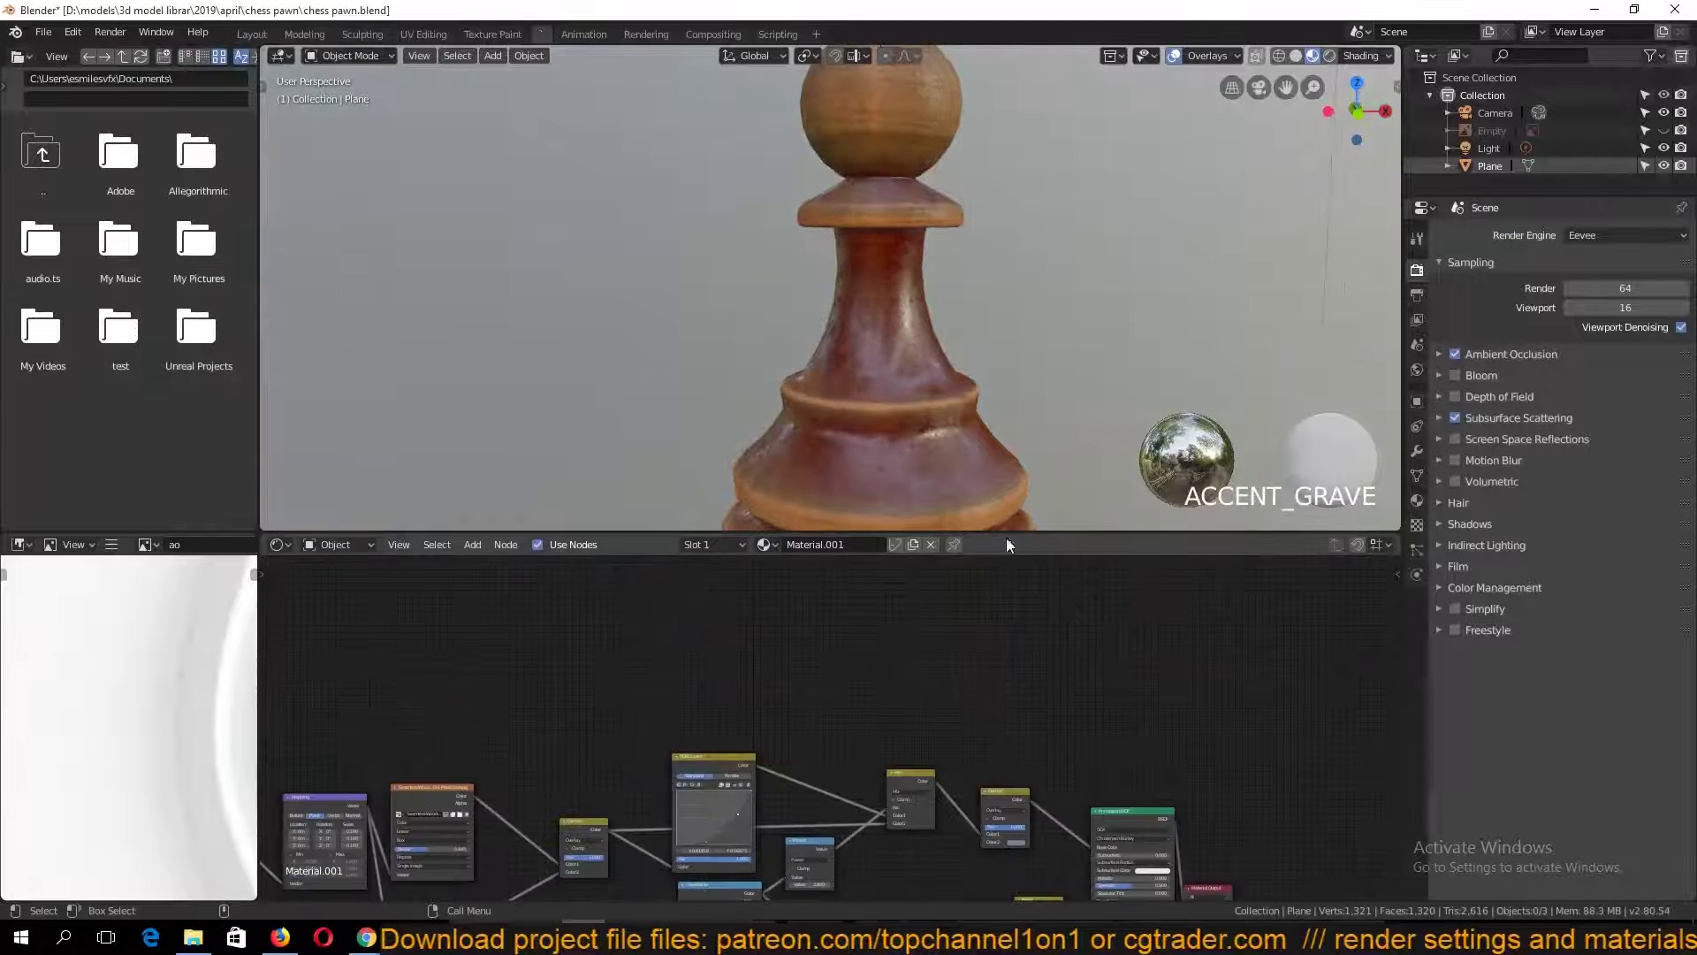
Duplicate the wood Image Texture node and place the copy above the node tree, clear of existing links
{"action": "left_click", "coordinate": [421, 791]}
{"action": "key", "text": "shift+d"}
{"action": "left_click", "coordinate": [734, 642]}
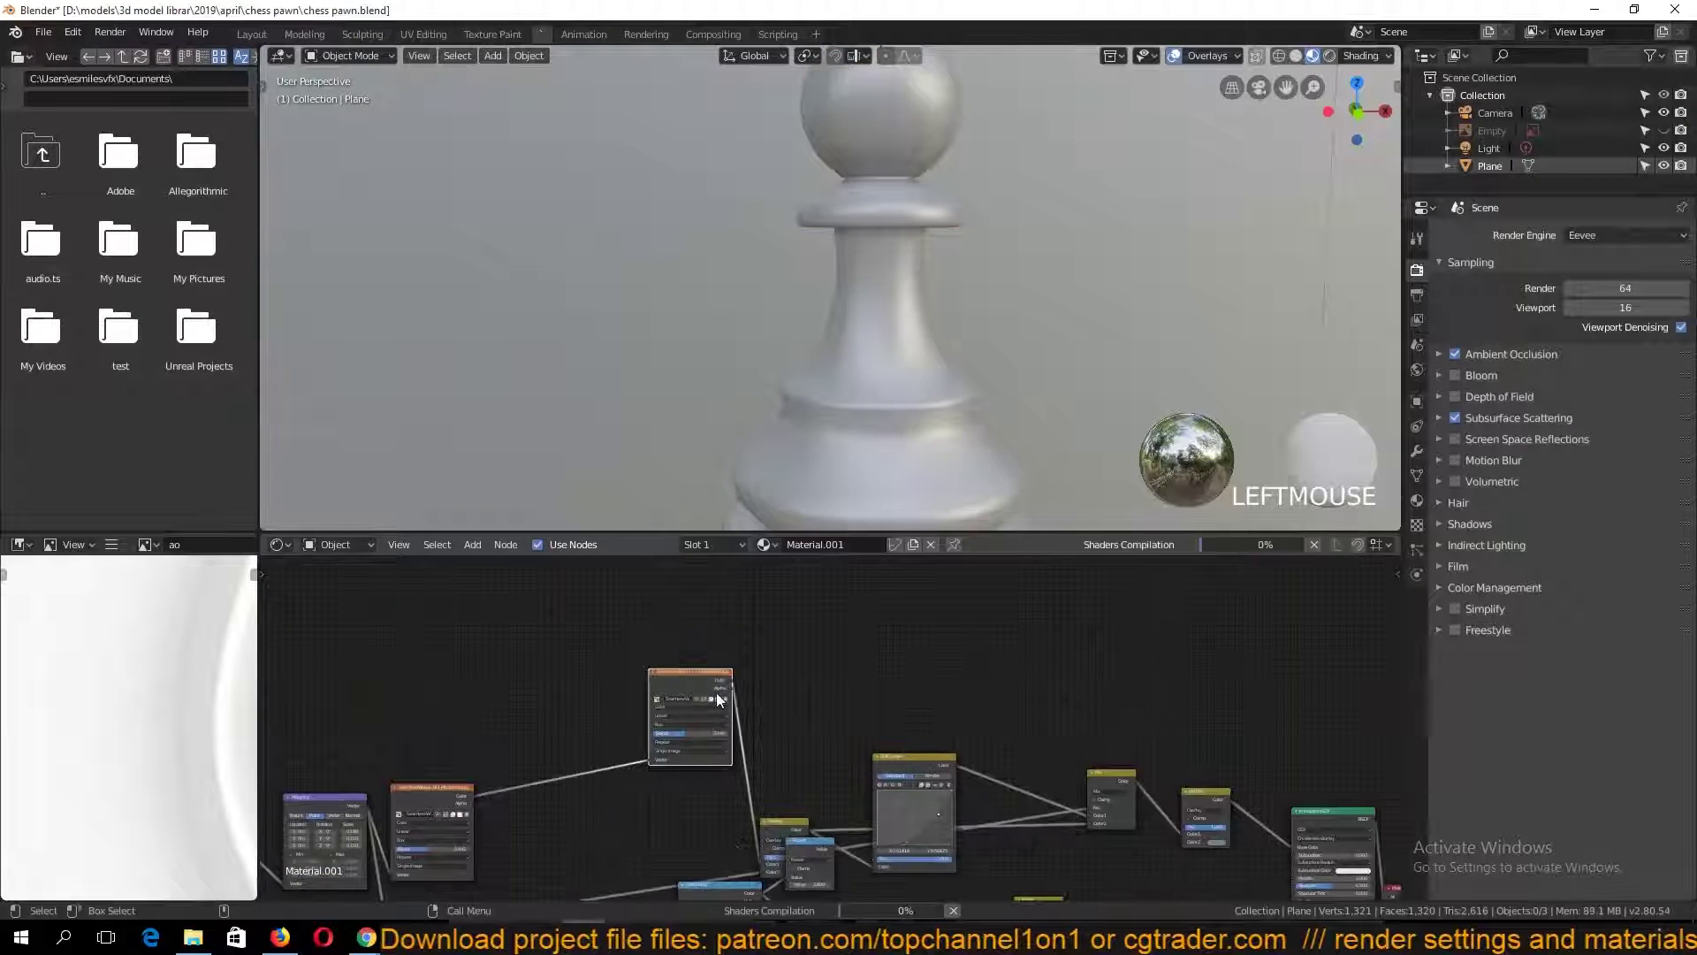
{"action": "key", "text": "ctrl+z"}
{"action": "left_click_drag", "start_coordinate": [707, 676], "coordinate": [709, 607]}
{"action": "middle_click_drag", "start_coordinate": [477, 801], "coordinate": [516, 729]}
{"action": "left_click_drag", "start_coordinate": [516, 727], "coordinate": [606, 792]}
Load ao_map.png from the chess pawn folder into the duplicated Image Texture node and preview it on the pawn
{"action": "middle_click_drag", "start_coordinate": [659, 649], "coordinate": [543, 760]}
{"action": "scroll", "coordinate": [654, 643], "scroll_direction": "up", "scroll_amount": 4}
{"action": "middle_click_drag", "start_coordinate": [616, 631], "coordinate": [675, 682]}
{"action": "left_click", "coordinate": [670, 670]}
{"action": "left_click", "coordinate": [58, 444]}
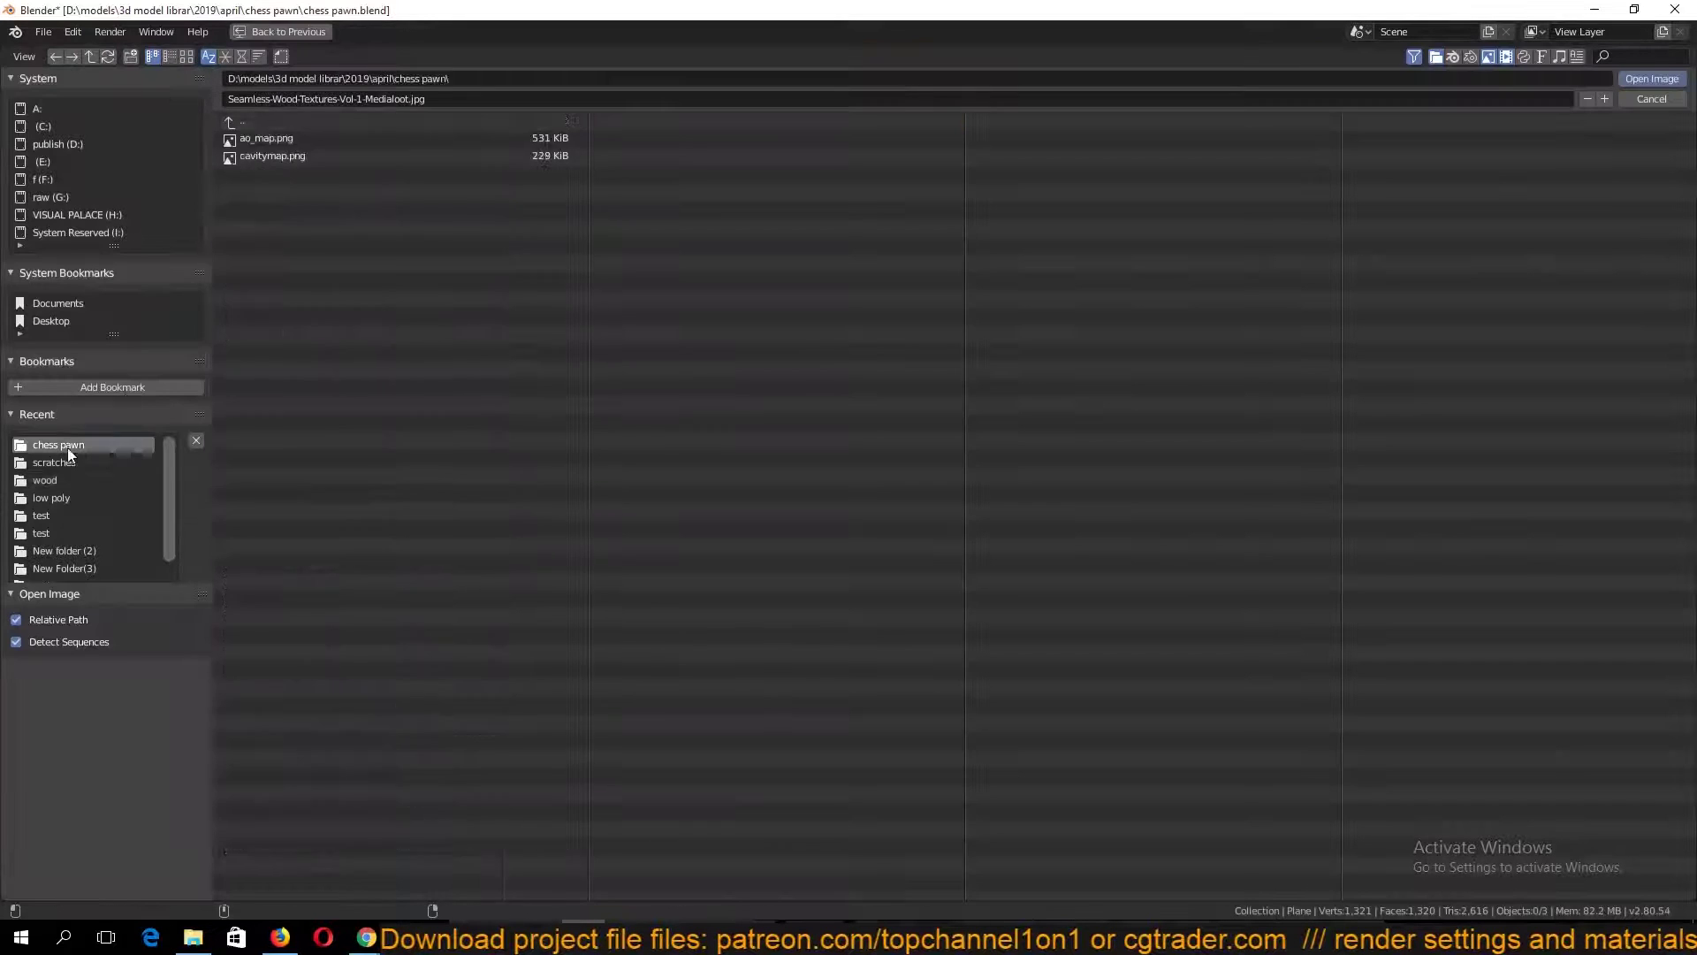
{"action": "double_click", "coordinate": [257, 138]}
{"action": "left_click", "coordinate": [654, 698], "text": "ctrl+shift"}
{"action": "key", "text": "grave"}
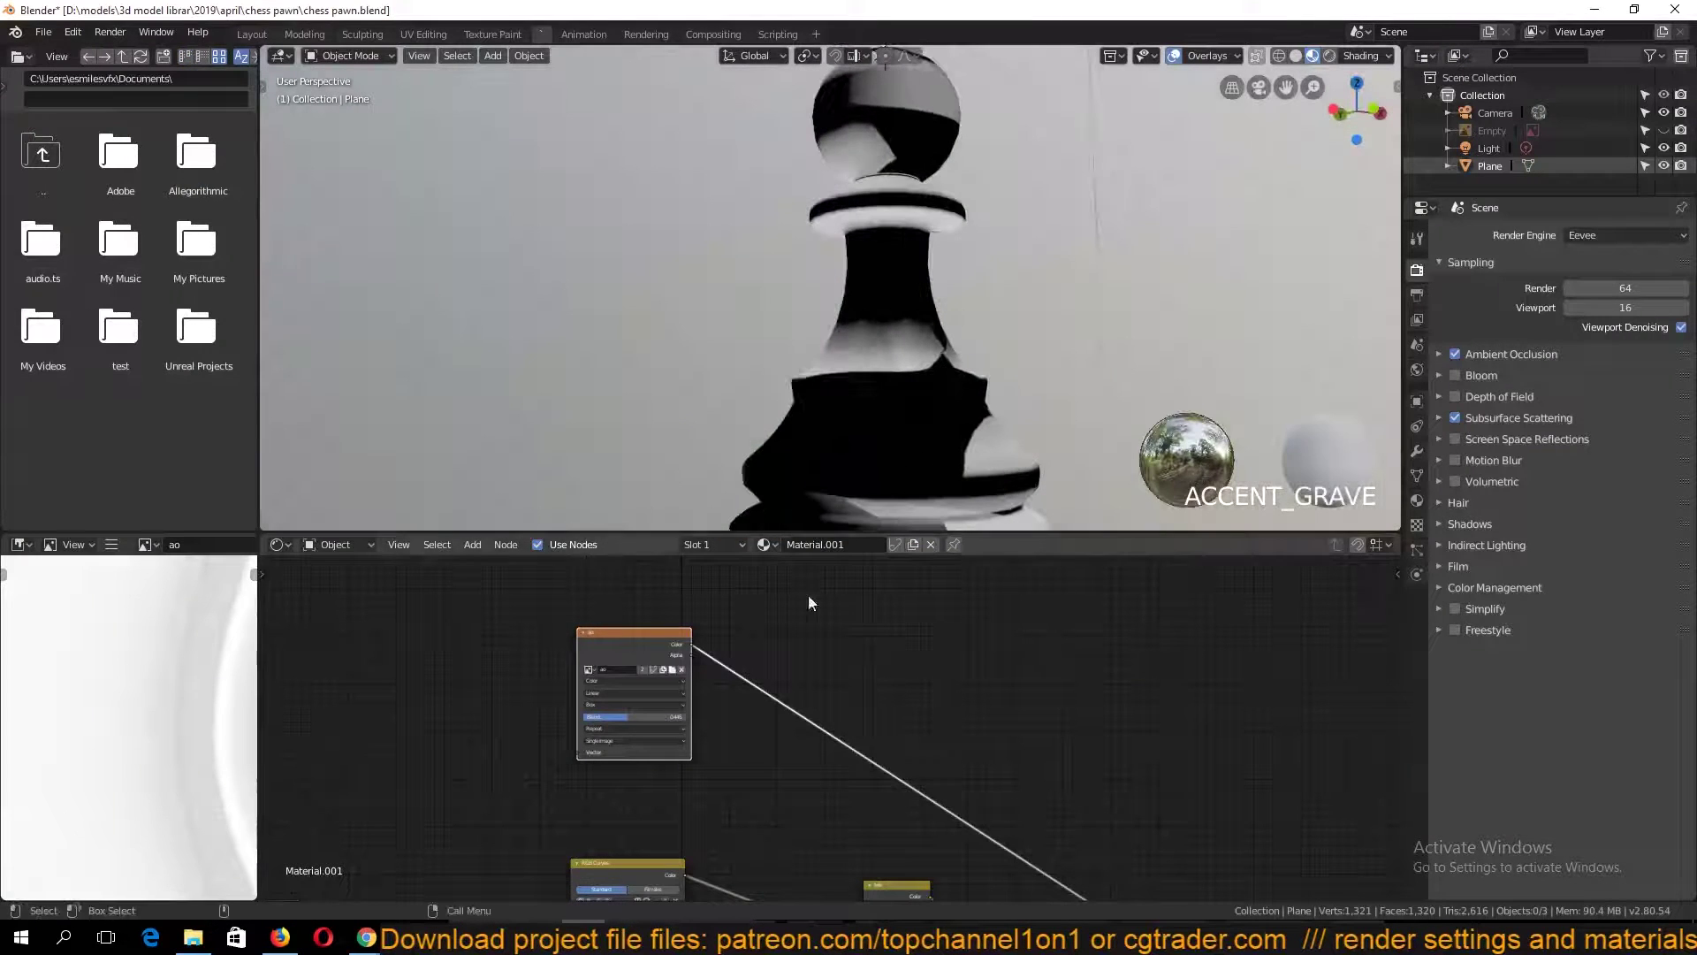
Set the ao texture node's projection to Flat and check the occlusion on the pawn
{"action": "left_click", "coordinate": [1417, 475]}
{"action": "left_click_drag", "start_coordinate": [679, 747], "coordinate": [799, 739]}
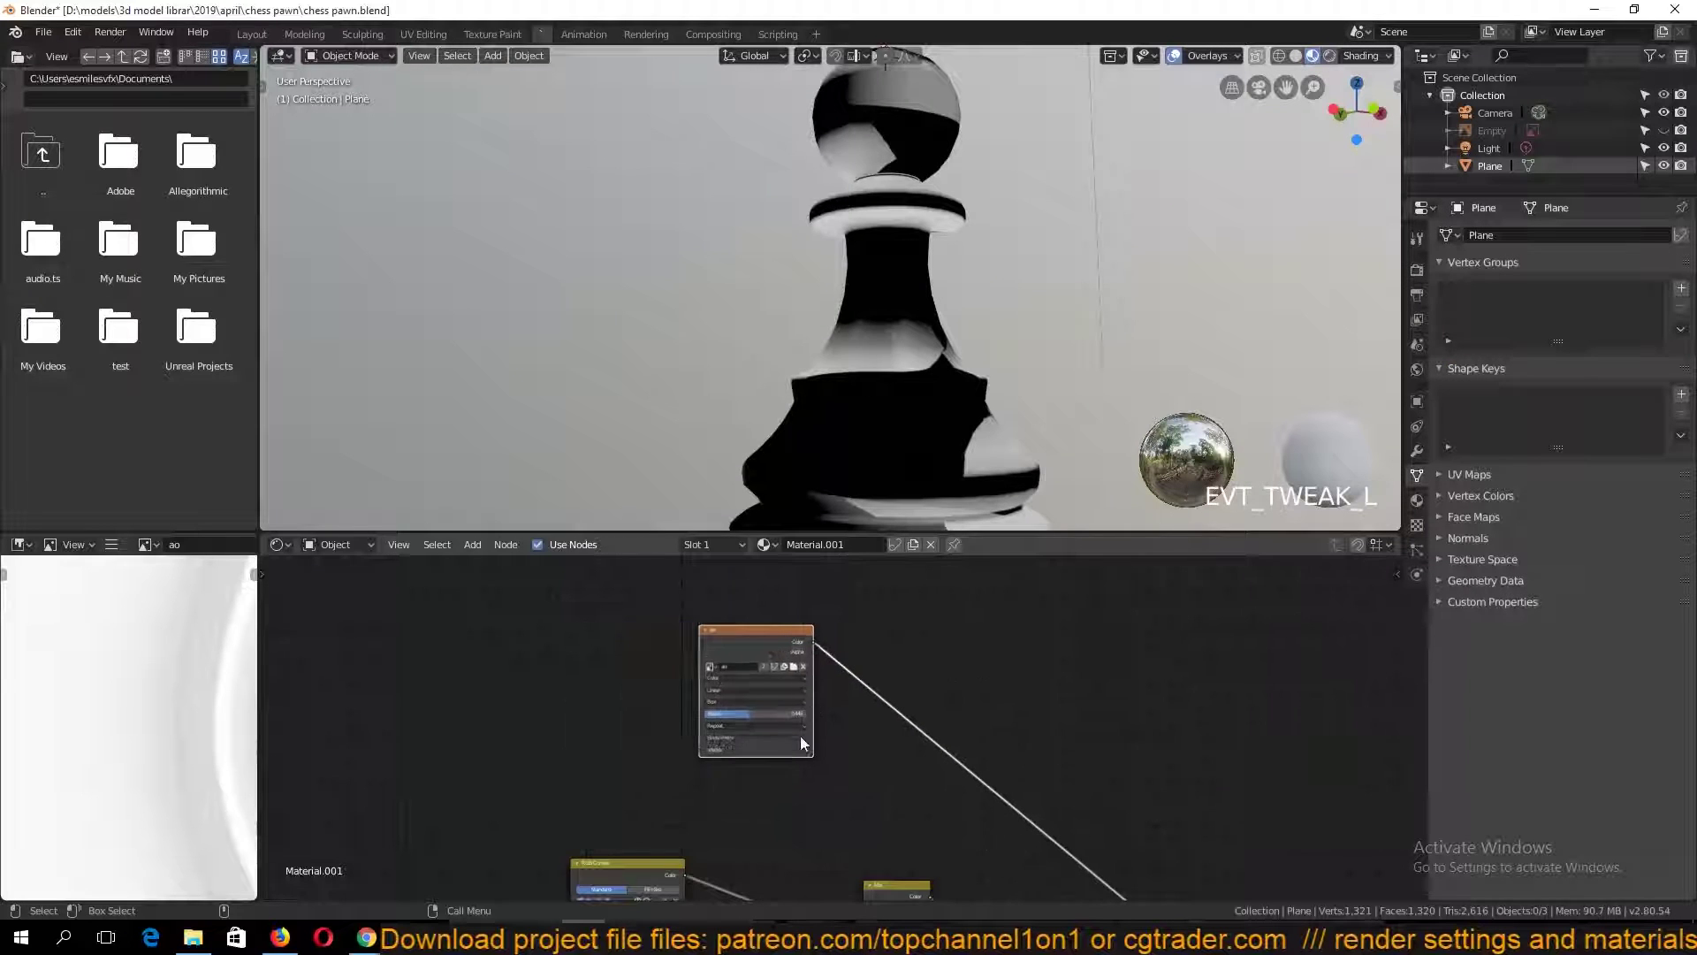
{"action": "scroll", "coordinate": [820, 715], "scroll_direction": "up", "scroll_amount": 4}
{"action": "left_click", "coordinate": [743, 693]}
{"action": "left_click", "coordinate": [739, 709]}
{"action": "key", "text": "grave"}
{"action": "scroll", "coordinate": [1046, 697], "scroll_direction": "down", "scroll_amount": 5}
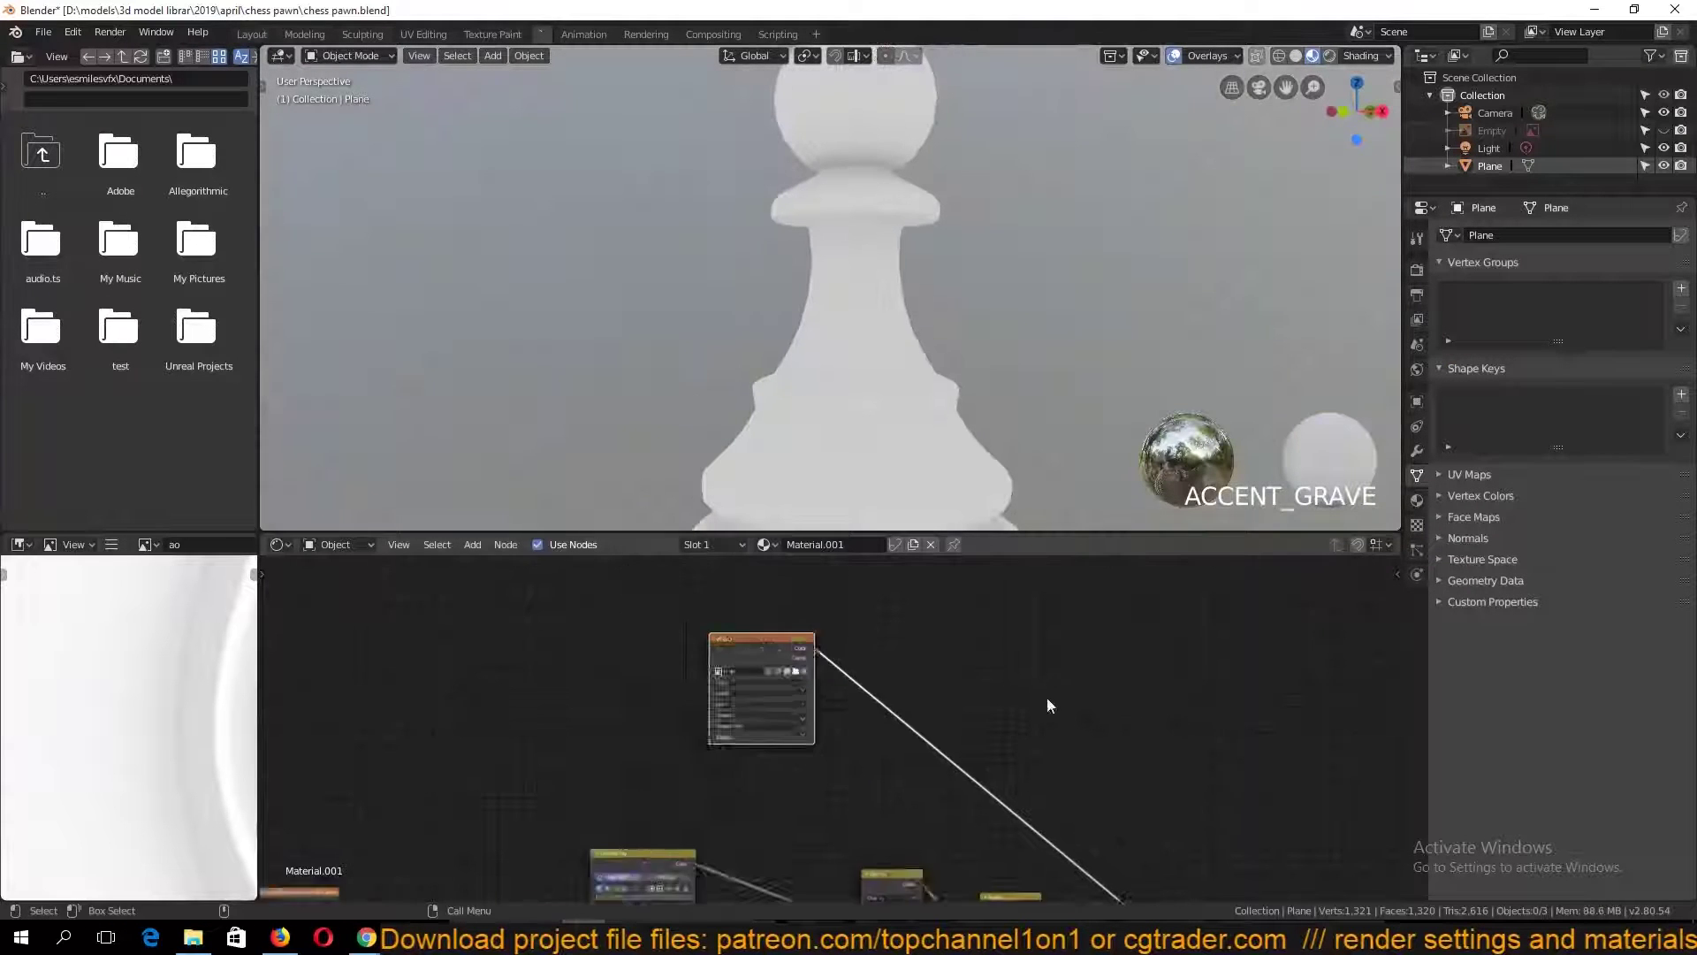
Move the ao texture node closer to the final shader nodes and insert a MixRGB node on its output link
{"action": "left_click_drag", "start_coordinate": [587, 643], "coordinate": [751, 699]}
{"action": "middle_click_drag", "start_coordinate": [845, 779], "coordinate": [692, 708]}
{"action": "scroll", "coordinate": [692, 708], "scroll_direction": "up", "scroll_amount": 2}
{"action": "left_click_drag", "start_coordinate": [539, 616], "coordinate": [595, 640]}
{"action": "scroll", "coordinate": [641, 698], "scroll_direction": "up", "scroll_amount": 3}
{"action": "middle_click_drag", "start_coordinate": [651, 727], "coordinate": [517, 814]}
{"action": "key", "text": "shift+a"}
{"action": "left_click", "coordinate": [728, 807]}
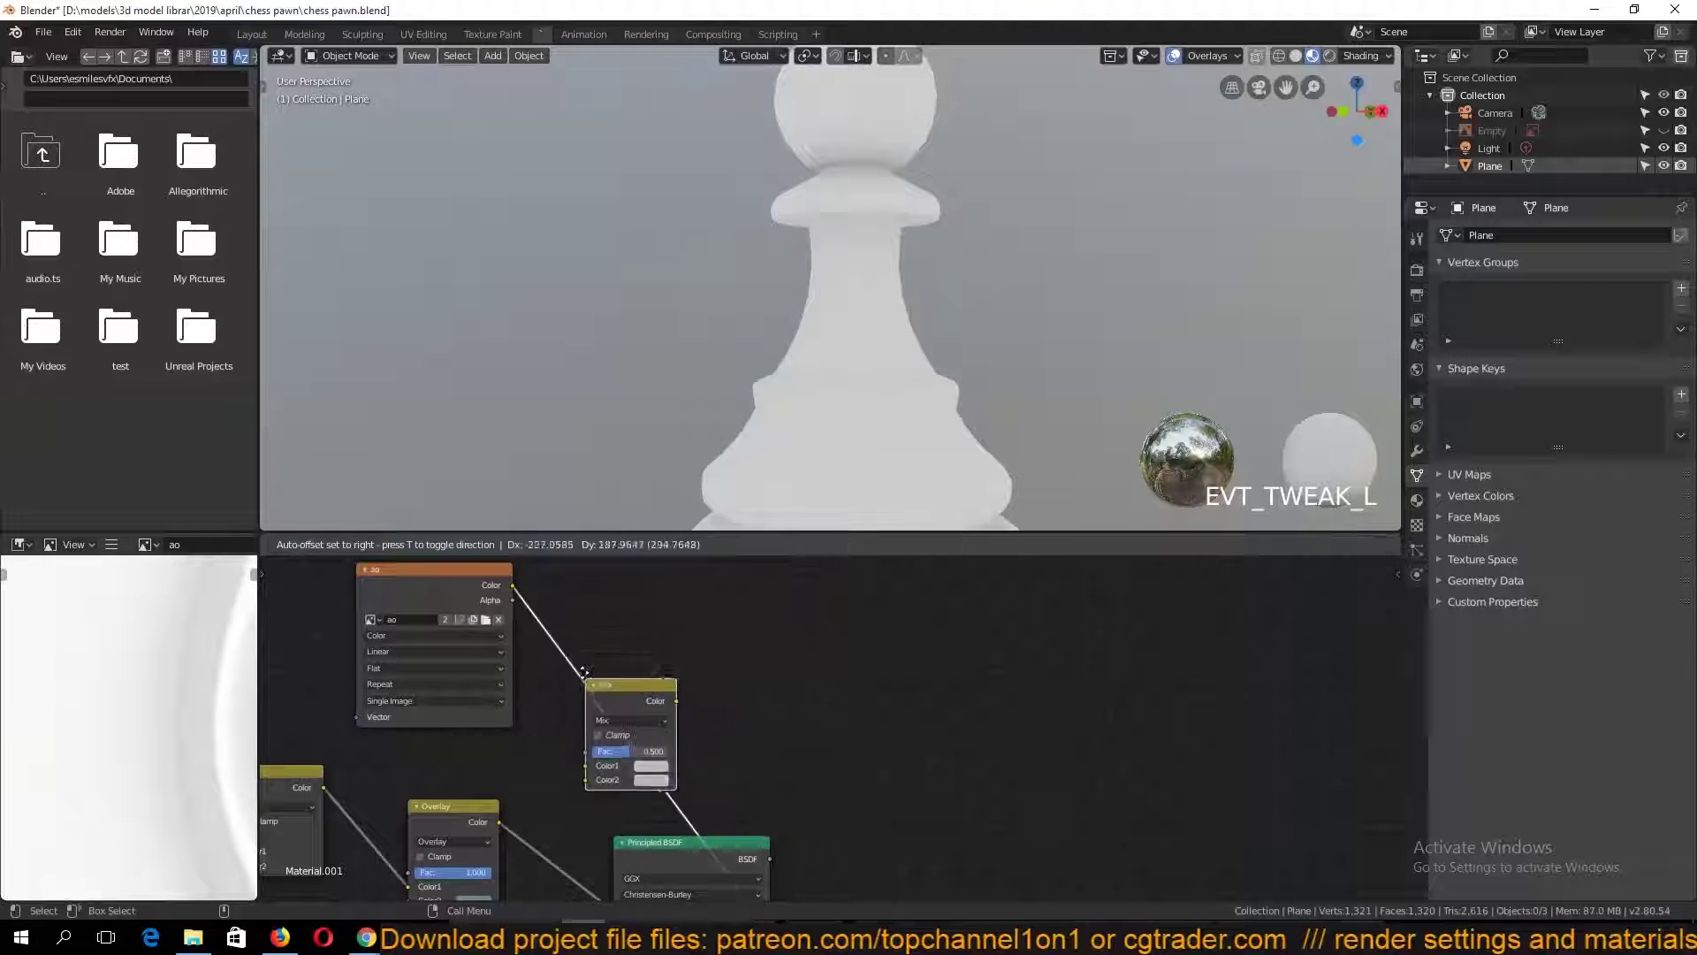
{"action": "left_click", "coordinate": [570, 653]}
Place the new Mix node above the Principled BSDF and connect the Overlay node's color to its Color1 input
{"action": "middle_click_drag", "start_coordinate": [500, 656], "coordinate": [662, 648]}
{"action": "middle_click_drag", "start_coordinate": [897, 671], "coordinate": [765, 624]}
{"action": "scroll", "coordinate": [782, 623], "scroll_direction": "down", "scroll_amount": 5}
{"action": "left_click_drag", "start_coordinate": [705, 657], "coordinate": [802, 605]}
{"action": "left_click_drag", "start_coordinate": [836, 858], "coordinate": [1031, 665]}
{"action": "scroll", "coordinate": [832, 728], "scroll_direction": "up", "scroll_amount": 4}
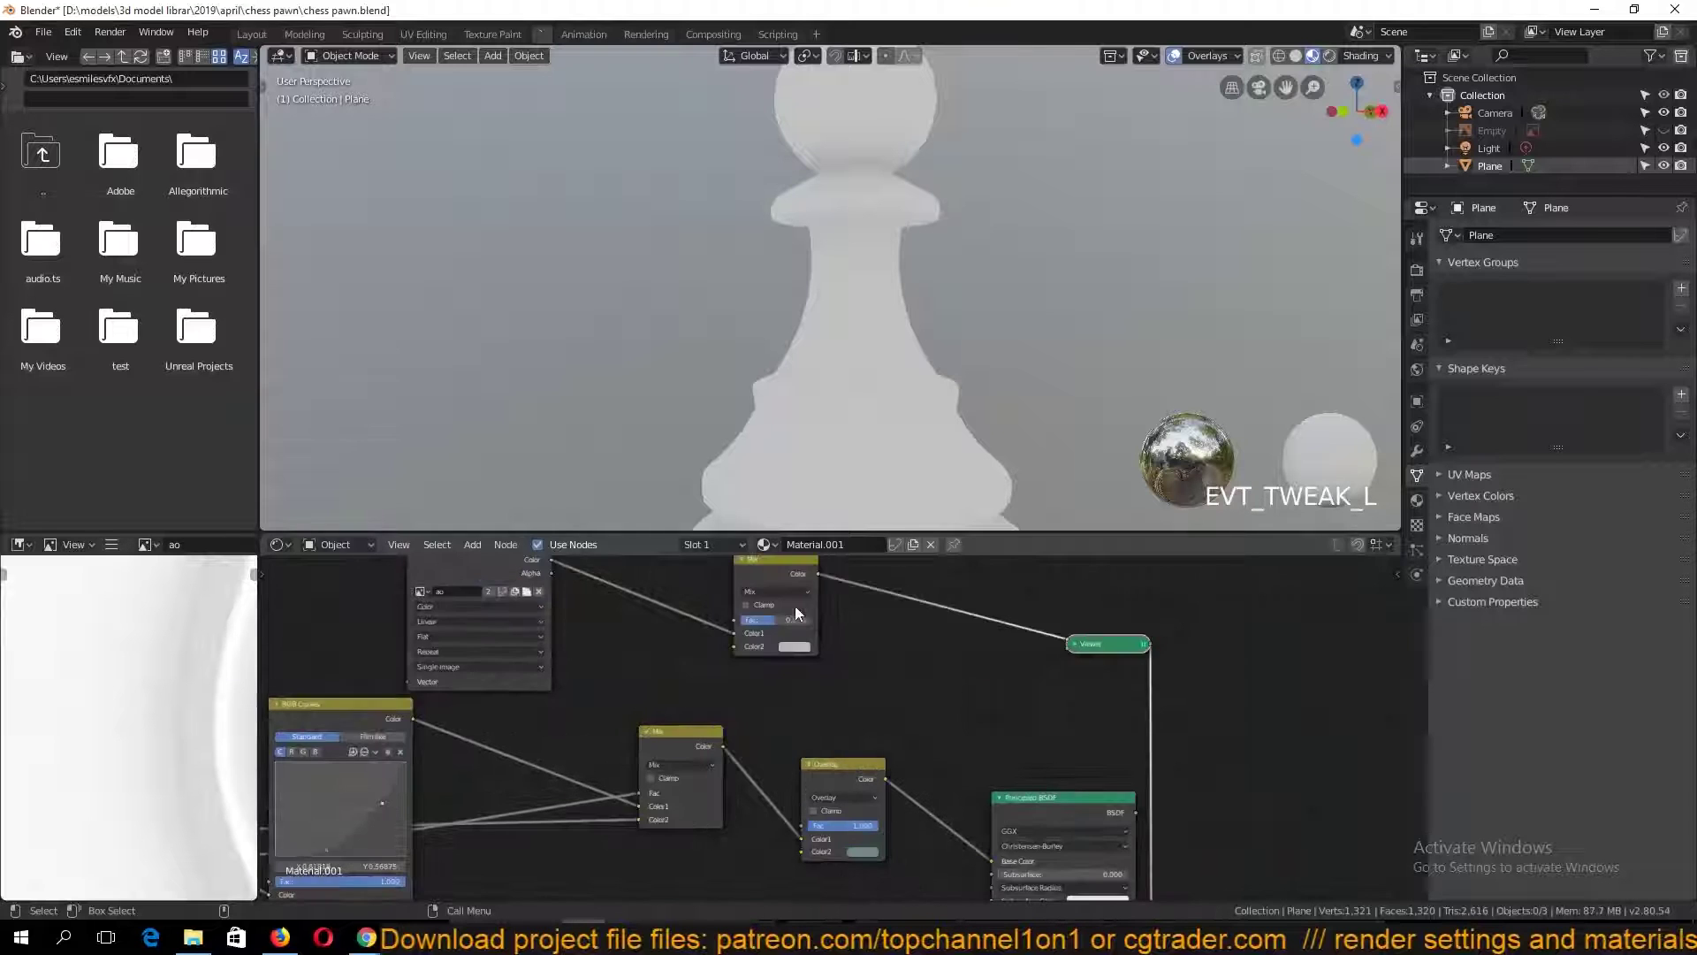
{"action": "left_click_drag", "start_coordinate": [785, 577], "coordinate": [1040, 645]}
{"action": "left_click_drag", "start_coordinate": [886, 779], "coordinate": [988, 703]}
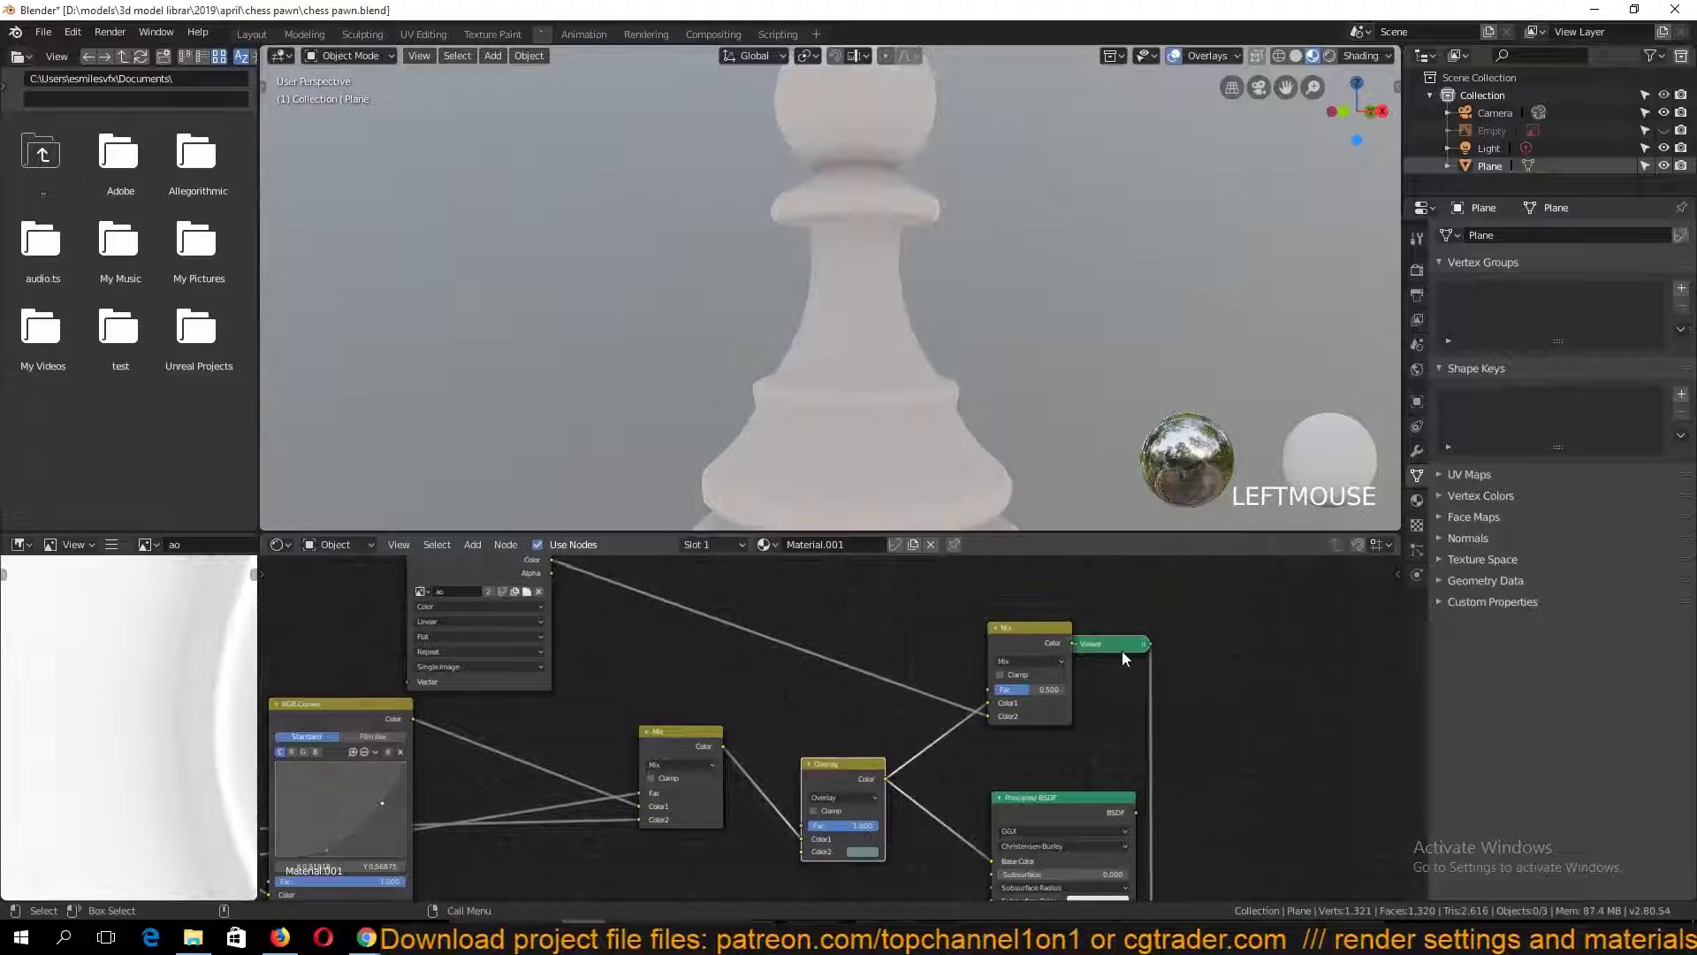
{"action": "left_click_drag", "start_coordinate": [1122, 650], "coordinate": [1221, 654]}
Set the new Mix node to Multiply with a factor of 1.000 and check the darkened wood color
{"action": "left_click", "coordinate": [1033, 661]}
{"action": "left_click", "coordinate": [1036, 617]}
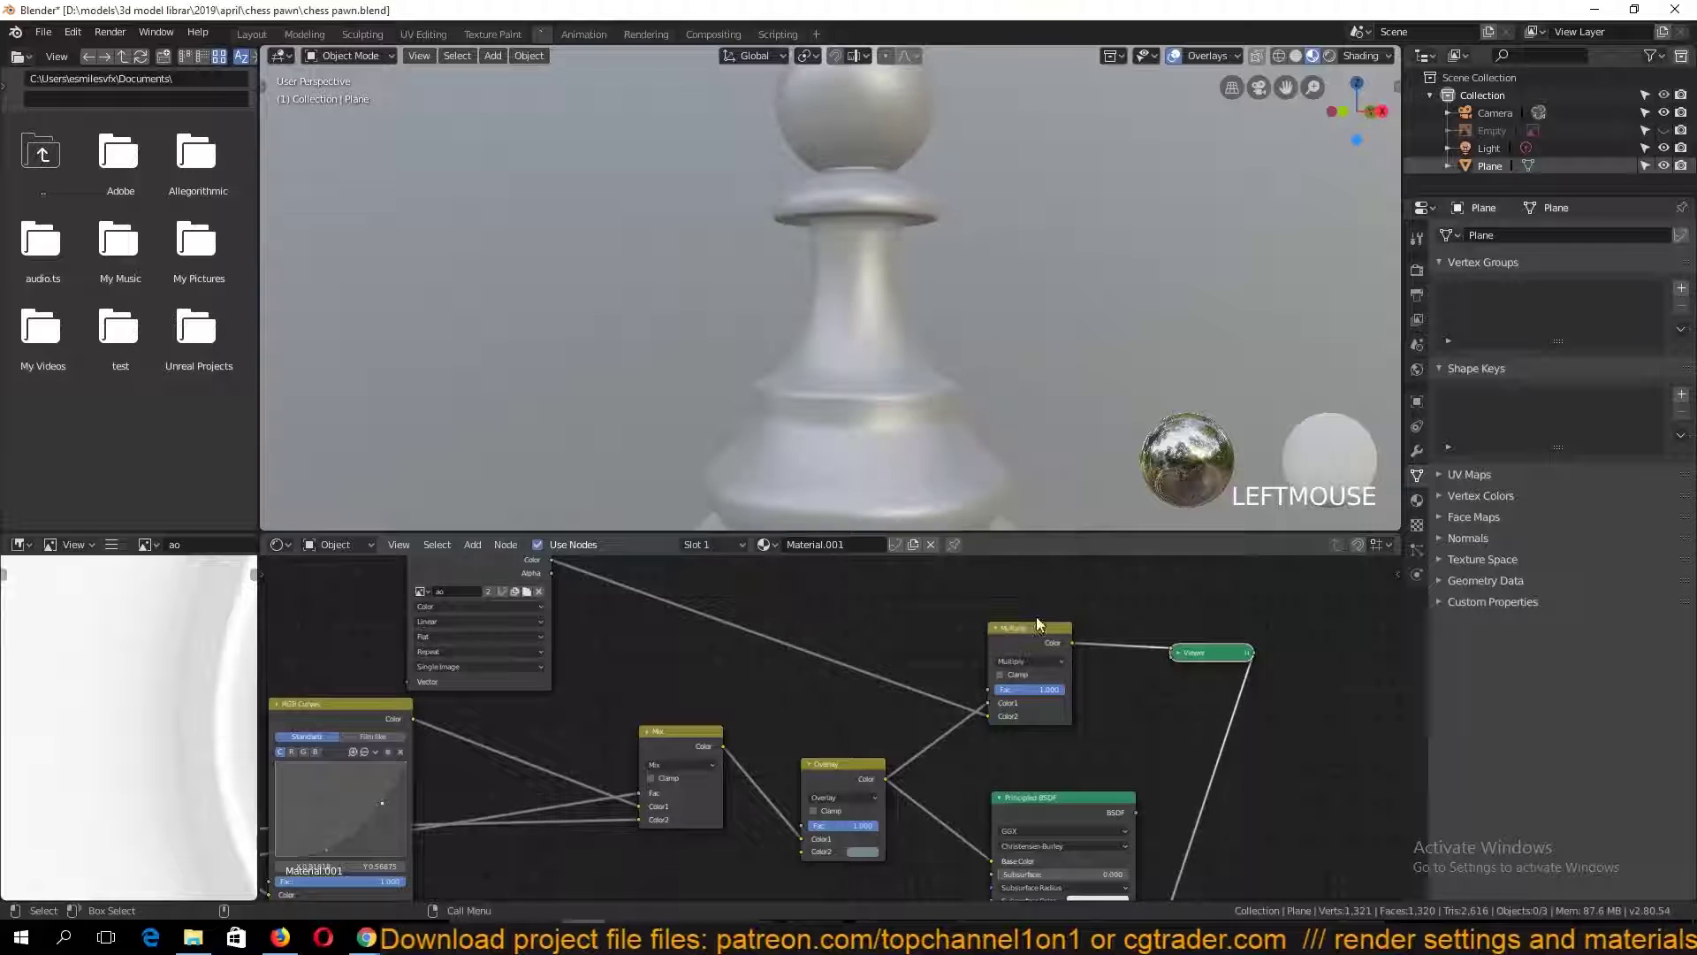
{"action": "key", "text": "grave"}
Insert a ColorRamp between the ao texture and the Multiply node, with its black stop at position 0.014
{"action": "key", "text": "shift+a"}
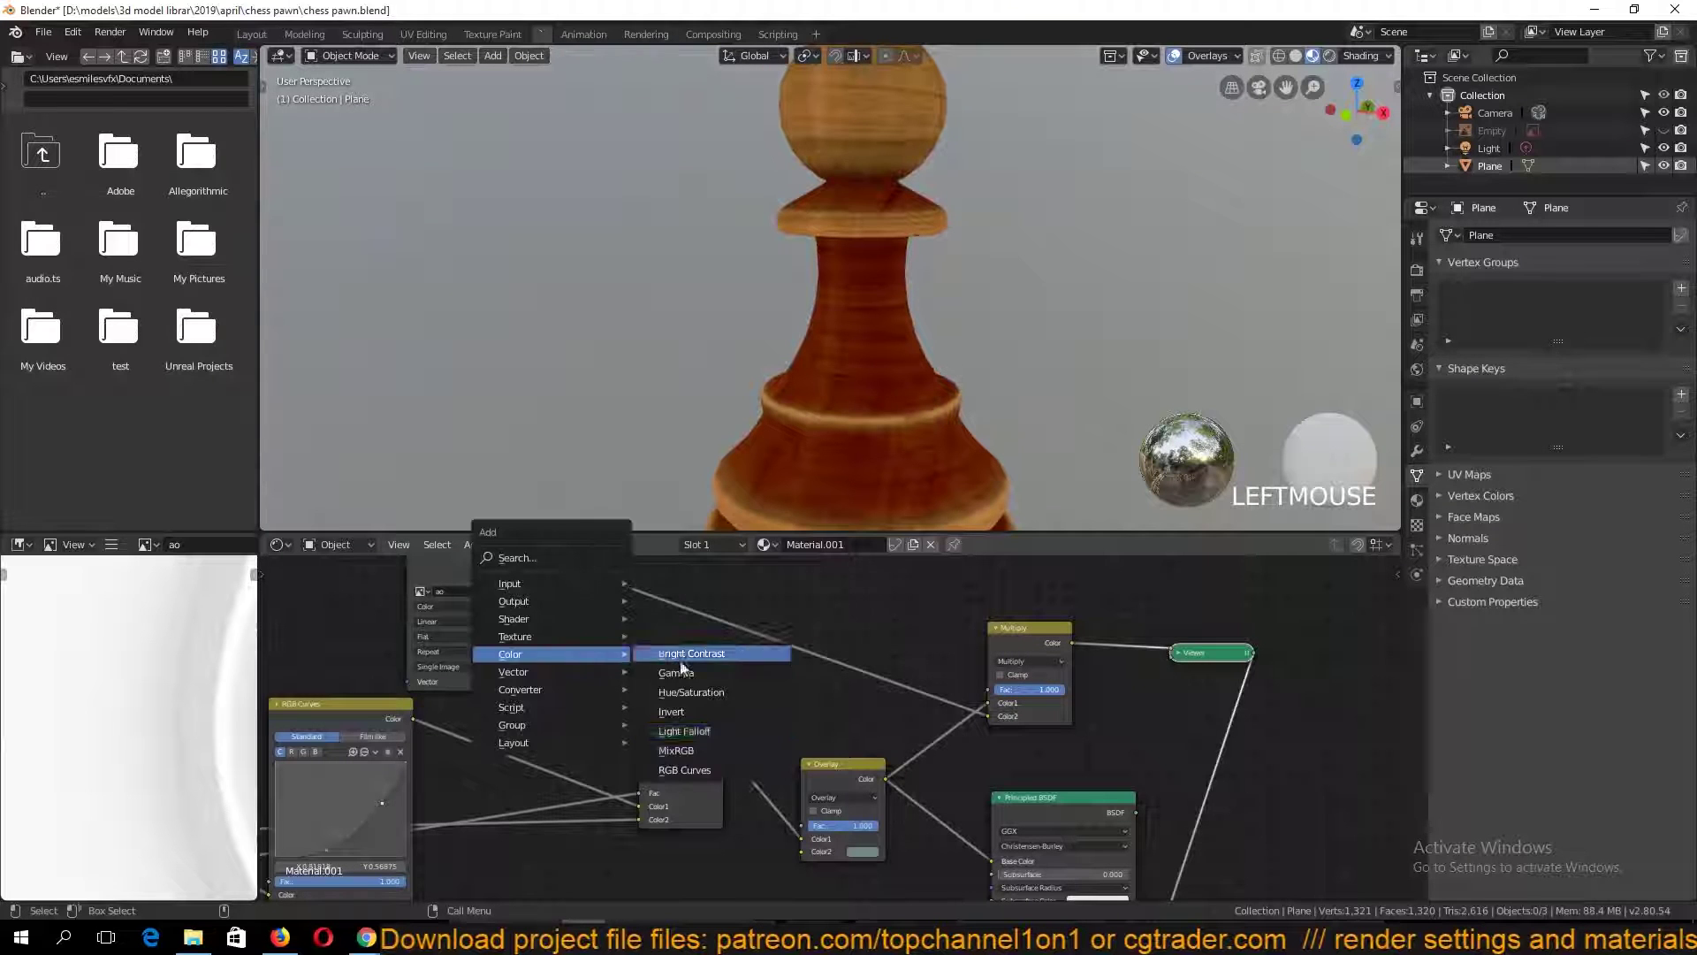
{"action": "mouse_move", "coordinate": [524, 693]}
{"action": "left_click", "coordinate": [682, 475]}
{"action": "left_click", "coordinate": [707, 636]}
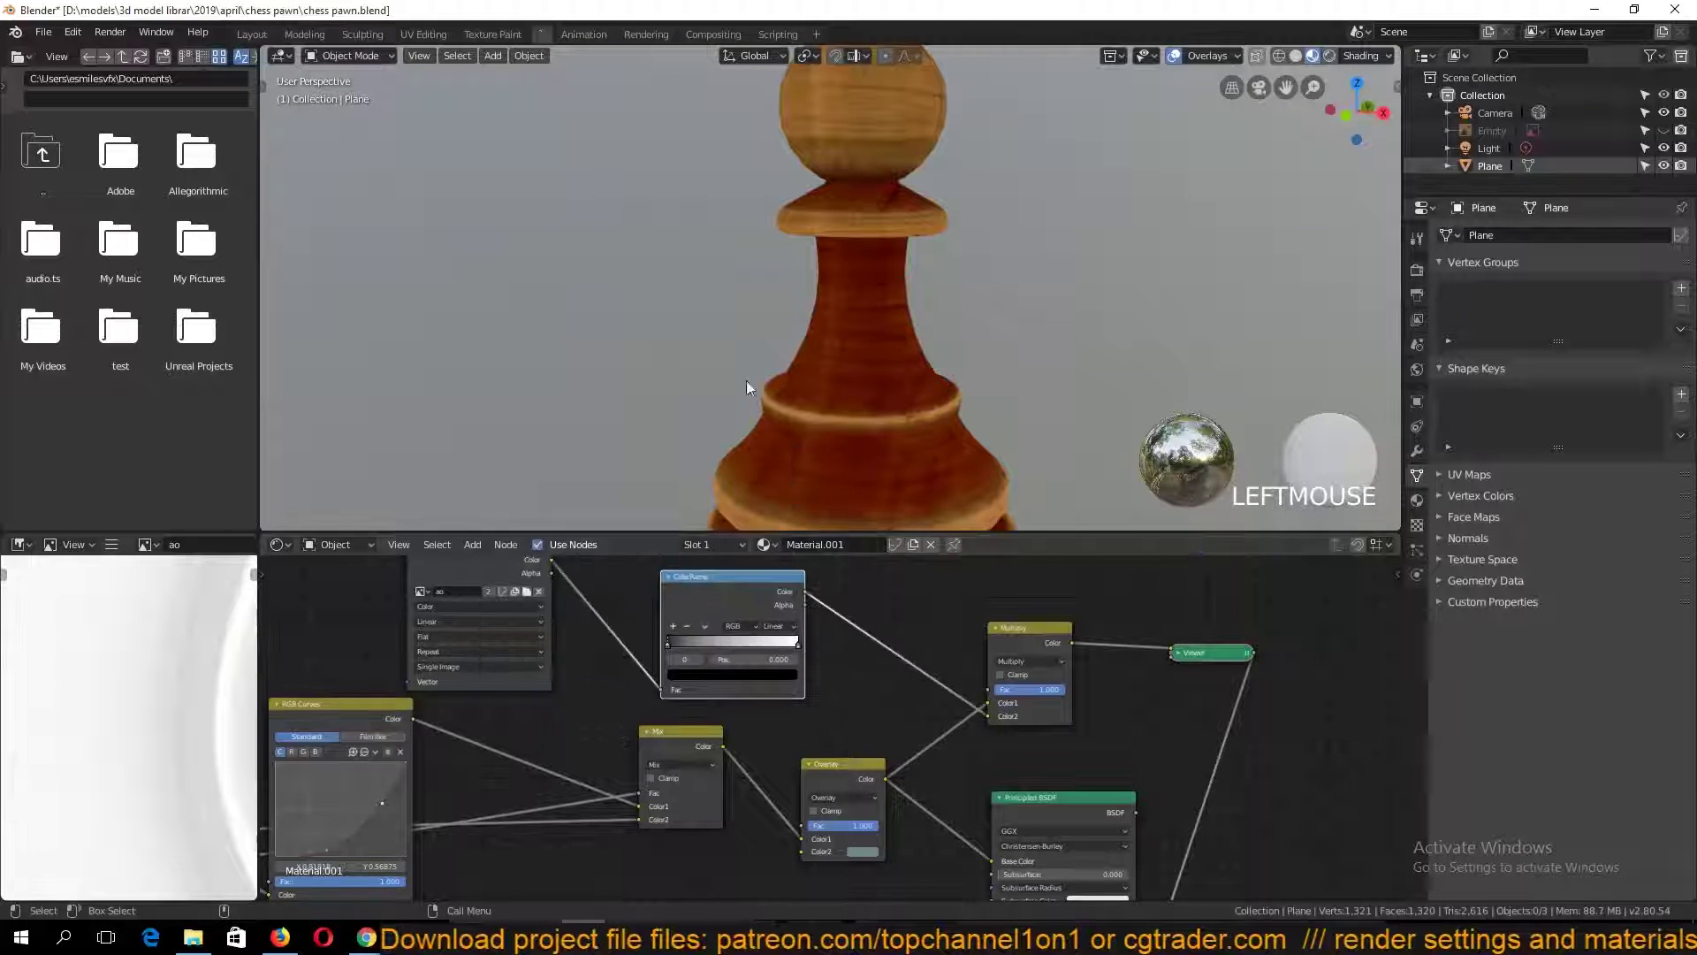
{"action": "left_click_drag", "start_coordinate": [660, 635], "coordinate": [610, 624]}
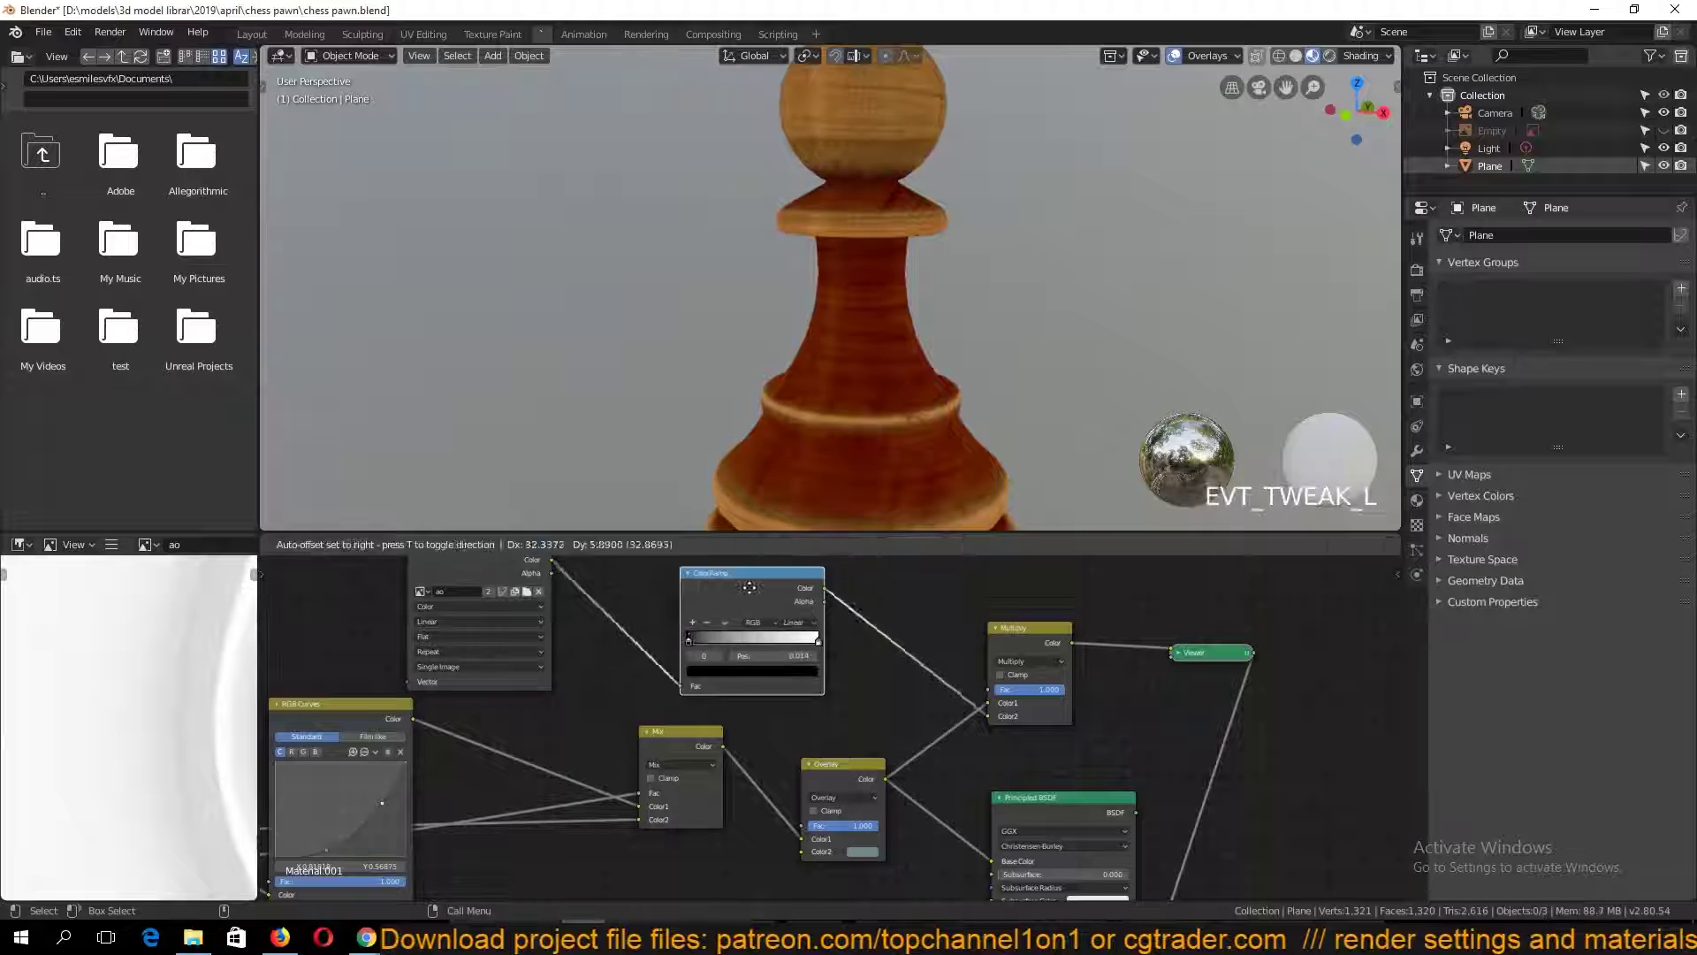
Insert a Math node set to Power between the ao ColorRamp and the Multiply node, and raise its exponent
{"action": "key", "text": "shift+a"}
{"action": "key", "text": "Escape"}
{"action": "key", "text": "shift+a"}
{"action": "mouse_move", "coordinate": [854, 633]}
{"action": "left_click", "coordinate": [911, 721]}
{"action": "left_click", "coordinate": [816, 617]}
{"action": "left_click", "coordinate": [868, 654]}
{"action": "left_click", "coordinate": [834, 727]}
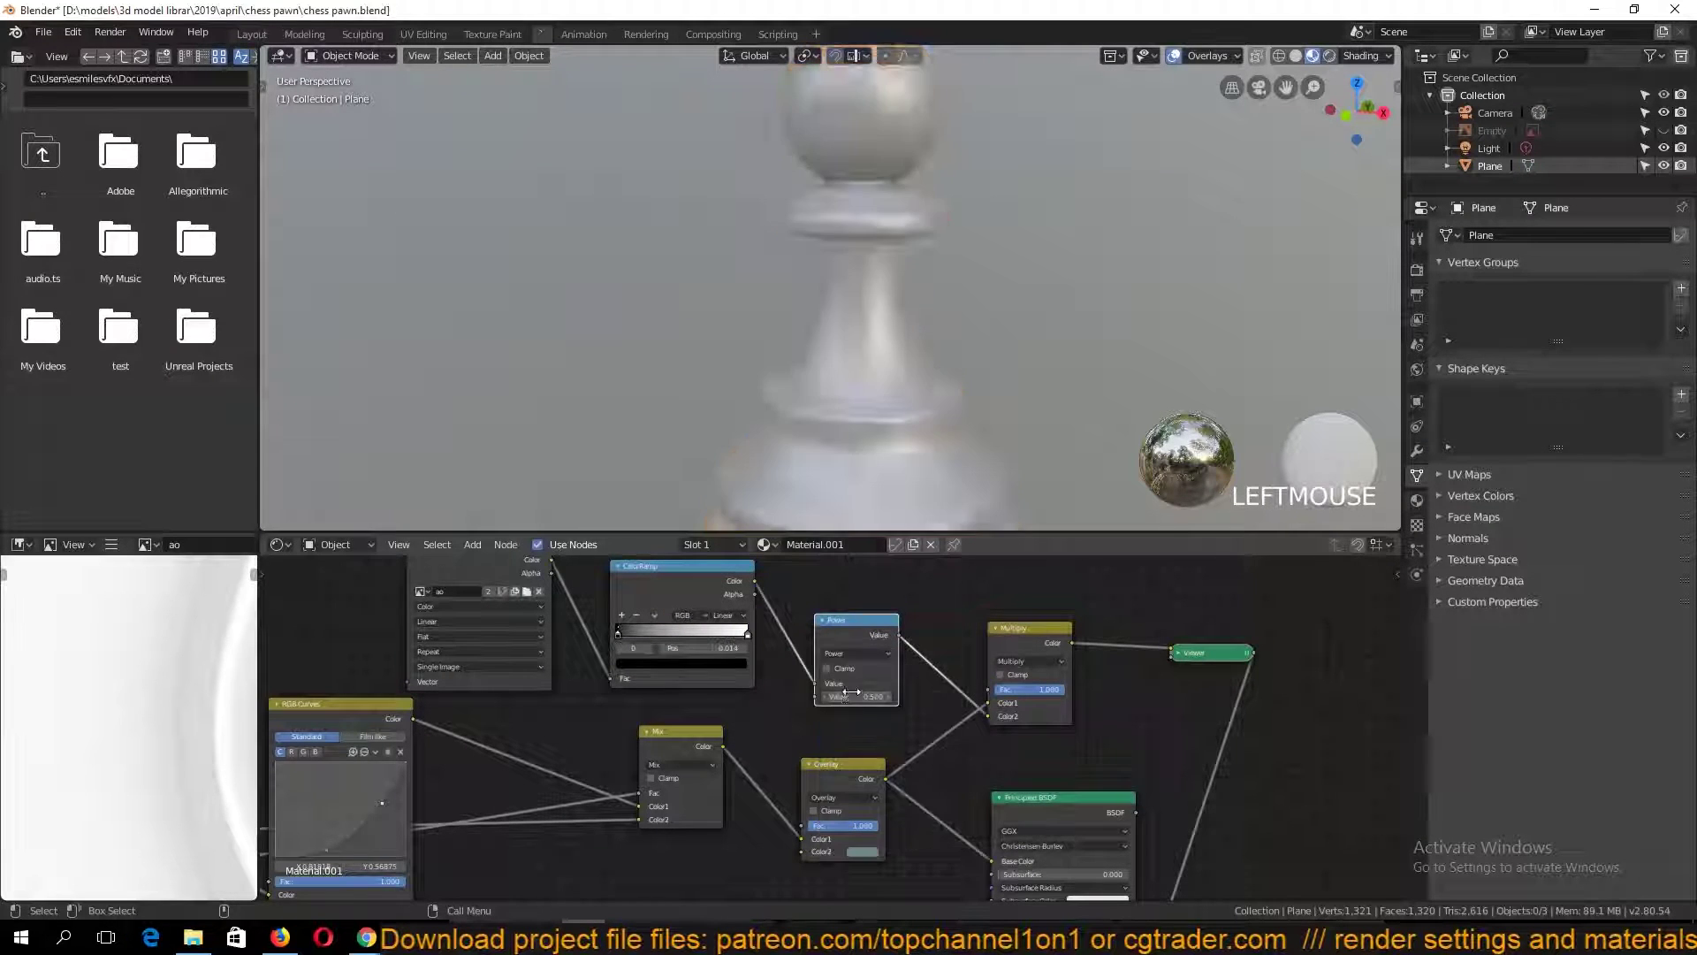
{"action": "scroll", "coordinate": [861, 353], "scroll_direction": "down", "scroll_amount": 3}
{"action": "middle_click_drag", "start_coordinate": [835, 274], "coordinate": [822, 308]}
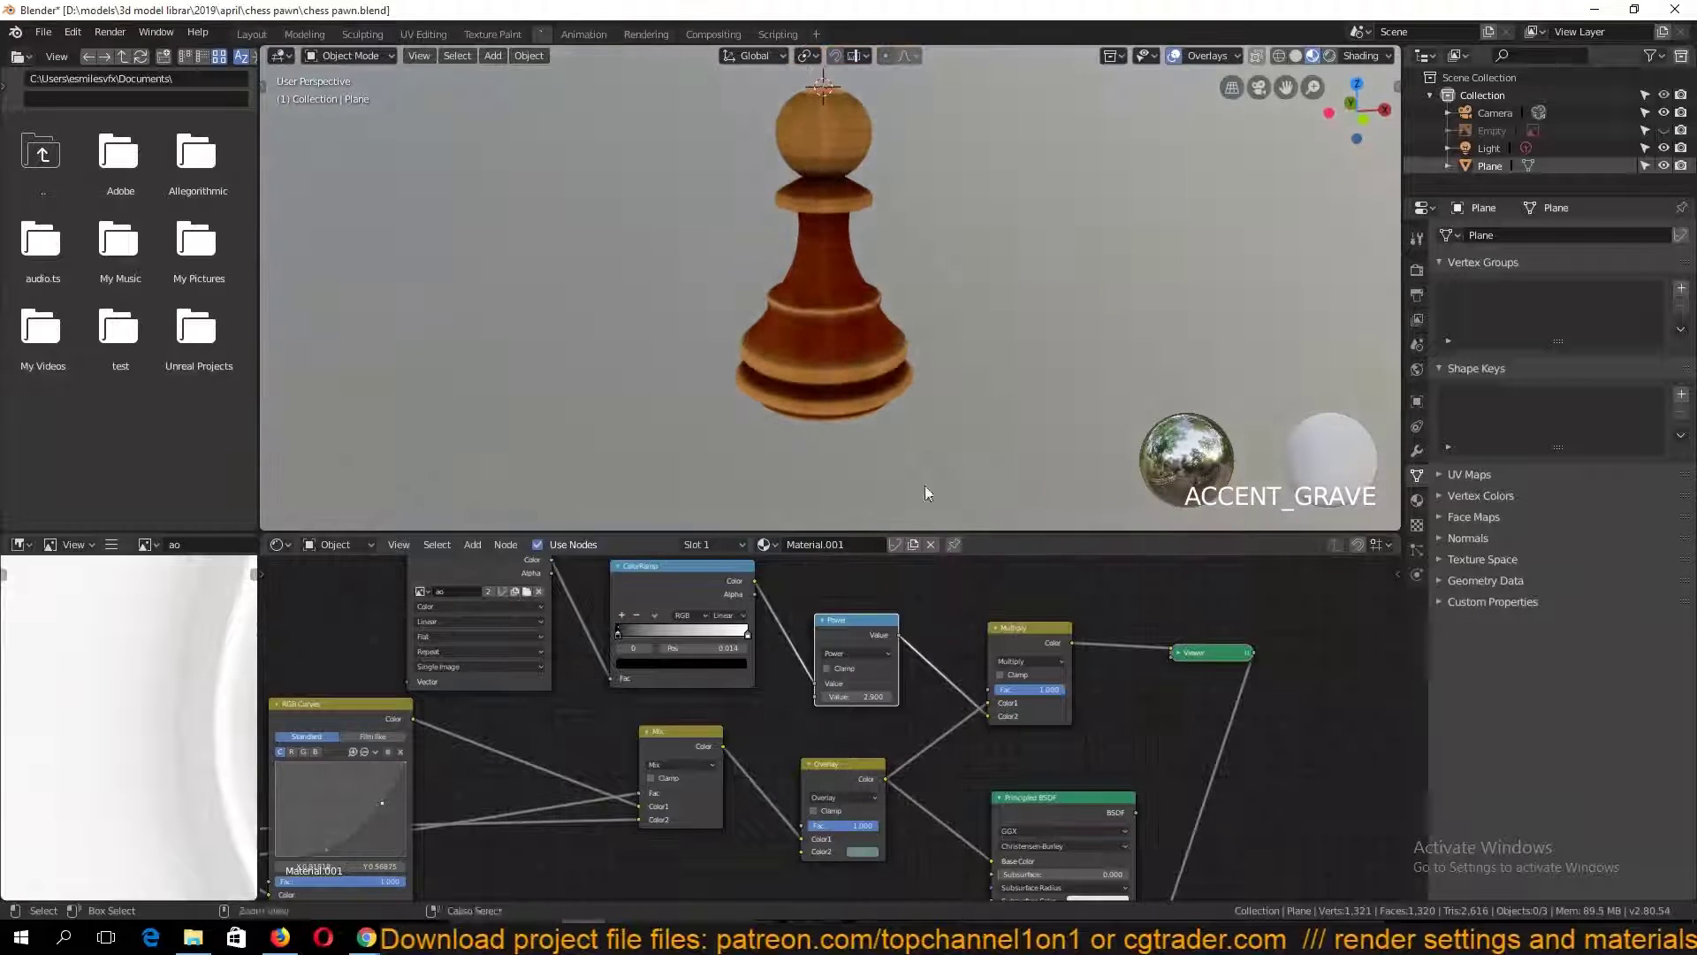
Connect the Multiply node's color to the Principled BSDF's Base Color and preview the full shader
{"action": "middle_click_drag", "start_coordinate": [1099, 806], "coordinate": [896, 786]}
{"action": "key", "text": "ctrl+s"}
{"action": "left_click_drag", "start_coordinate": [897, 783], "coordinate": [1131, 691]}
{"action": "left_click_drag", "start_coordinate": [870, 624], "coordinate": [1027, 750]}
{"action": "left_click", "coordinate": [1074, 698], "text": "ctrl+shift"}
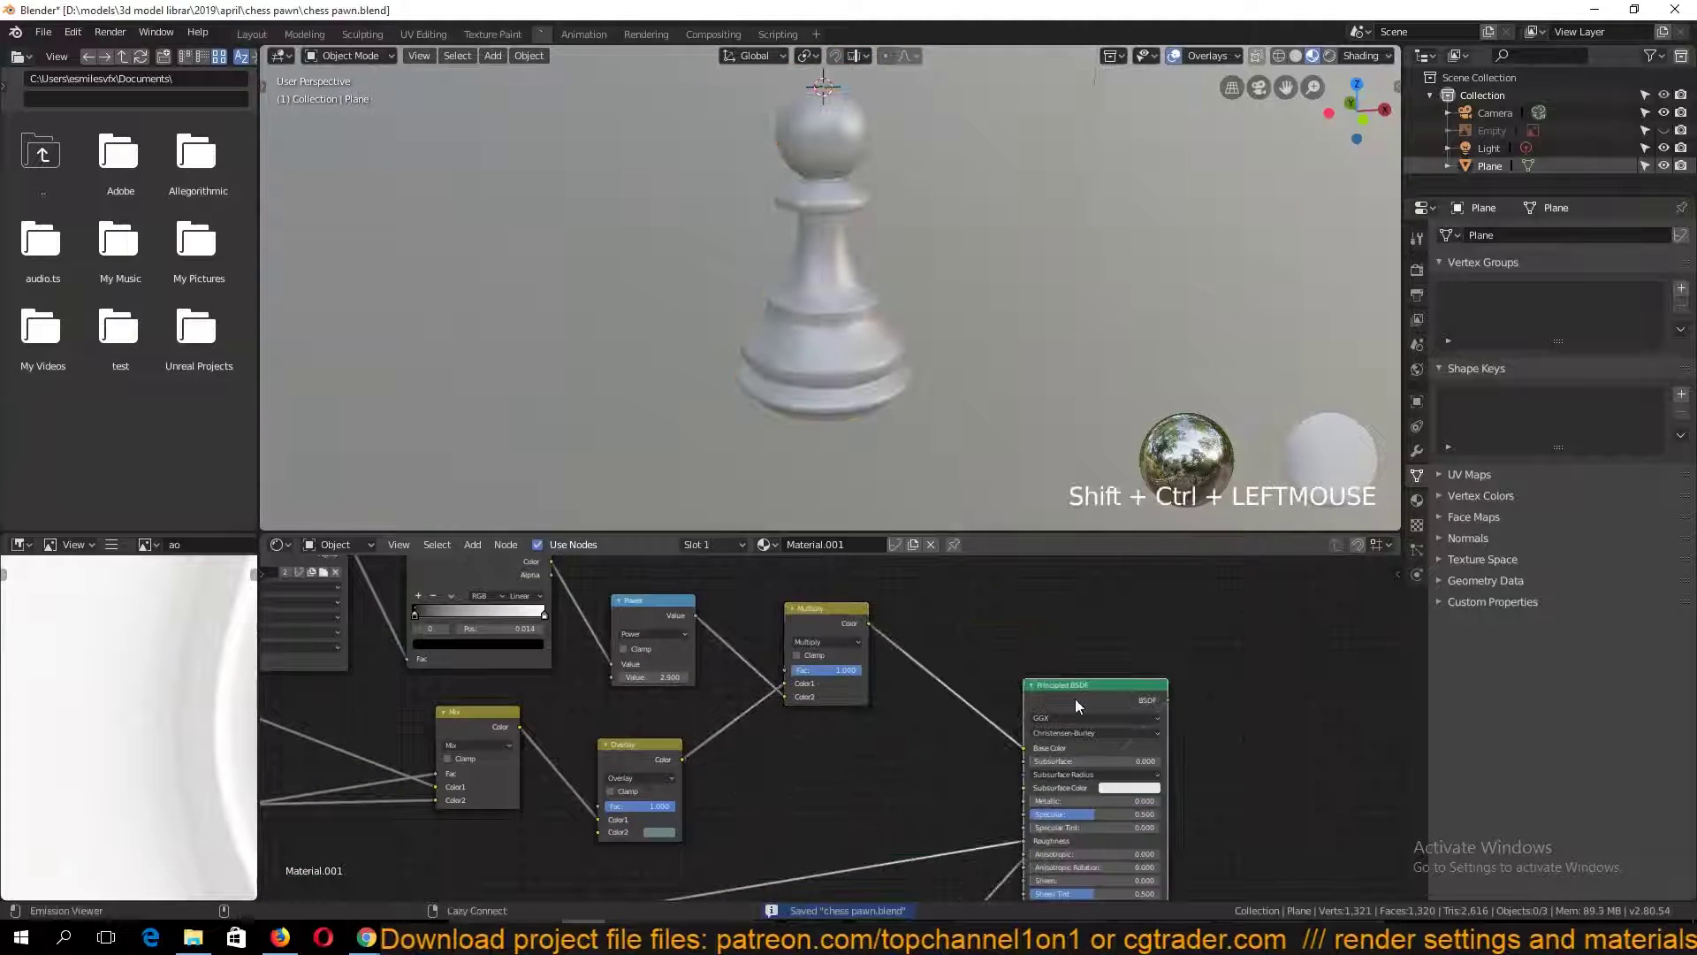
Save the file, frame the pawn in the viewport and examine the ambient occlusion in its material
{"action": "left_click", "coordinate": [852, 382]}
{"action": "middle_click_drag", "start_coordinate": [853, 382], "coordinate": [715, 304]}
{"action": "left_click", "coordinate": [882, 495]}
{"action": "key", "text": "ctrl+s"}
{"action": "scroll", "coordinate": [714, 304], "scroll_direction": "up", "scroll_amount": 12}
{"action": "scroll", "coordinate": [826, 205], "scroll_direction": "down", "scroll_amount": 5}
{"action": "left_click", "coordinate": [811, 421]}
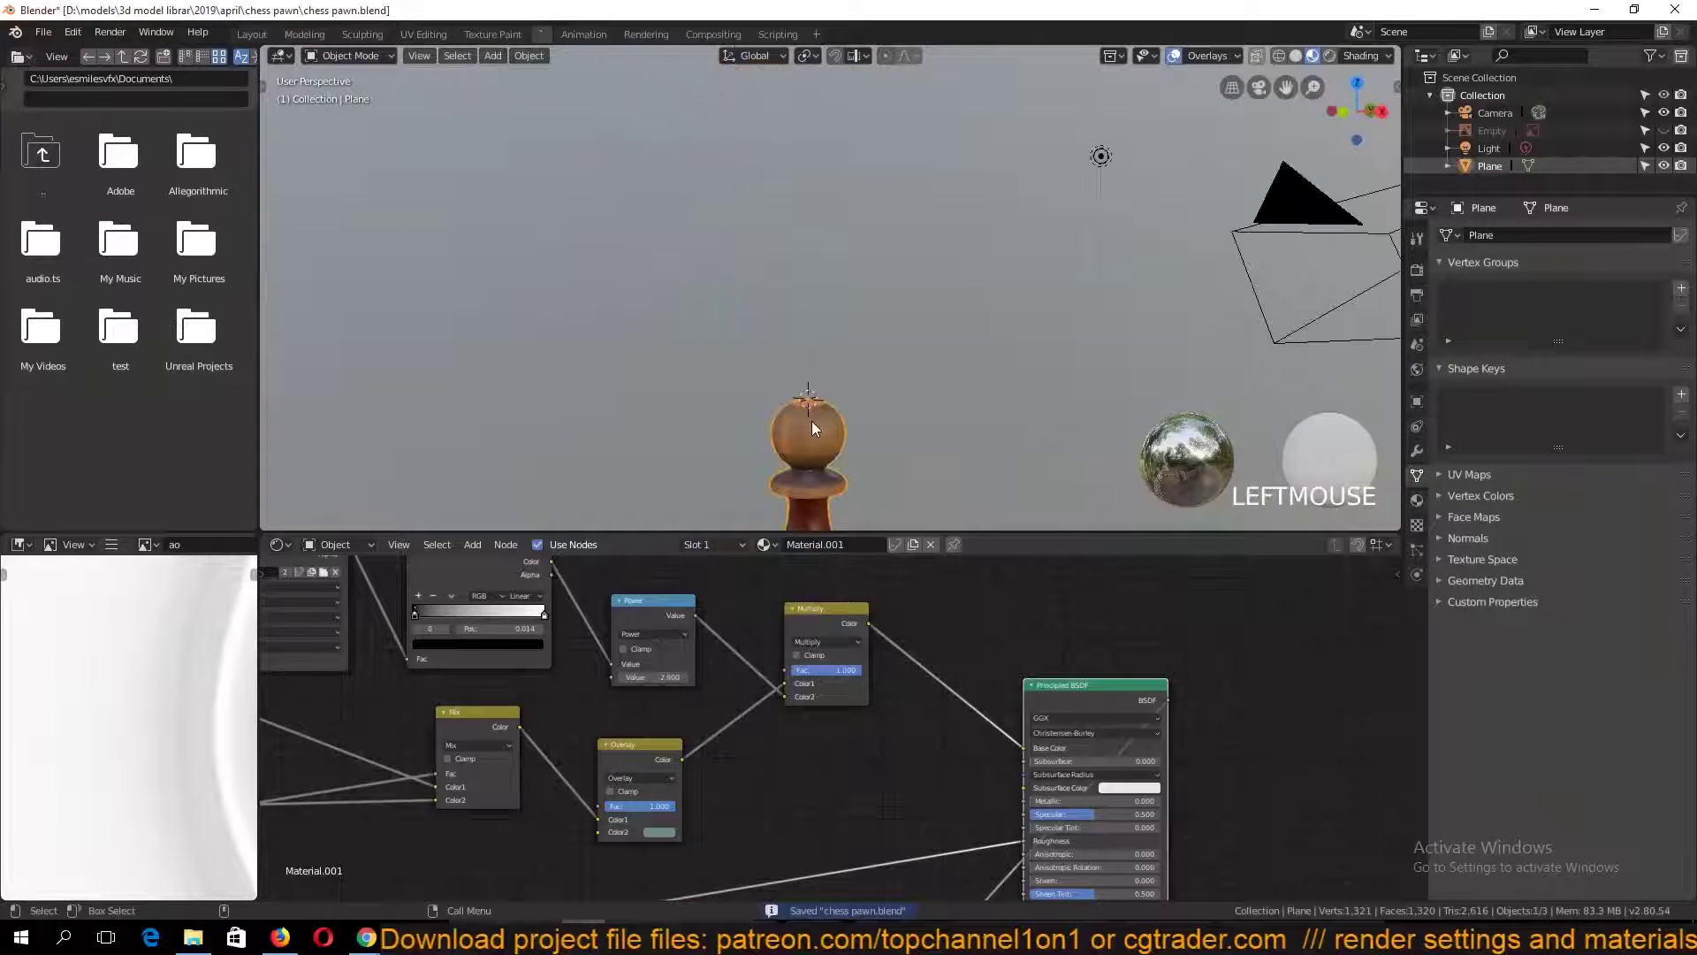
{"action": "key", "text": "KP_Decimal"}
{"action": "key", "text": "a"}
Space out the unconnected ao texture, Principled BSDF and Material Output nodes so they no longer overlap, and save
{"action": "middle_click_drag", "start_coordinate": [926, 852], "coordinate": [956, 670]}
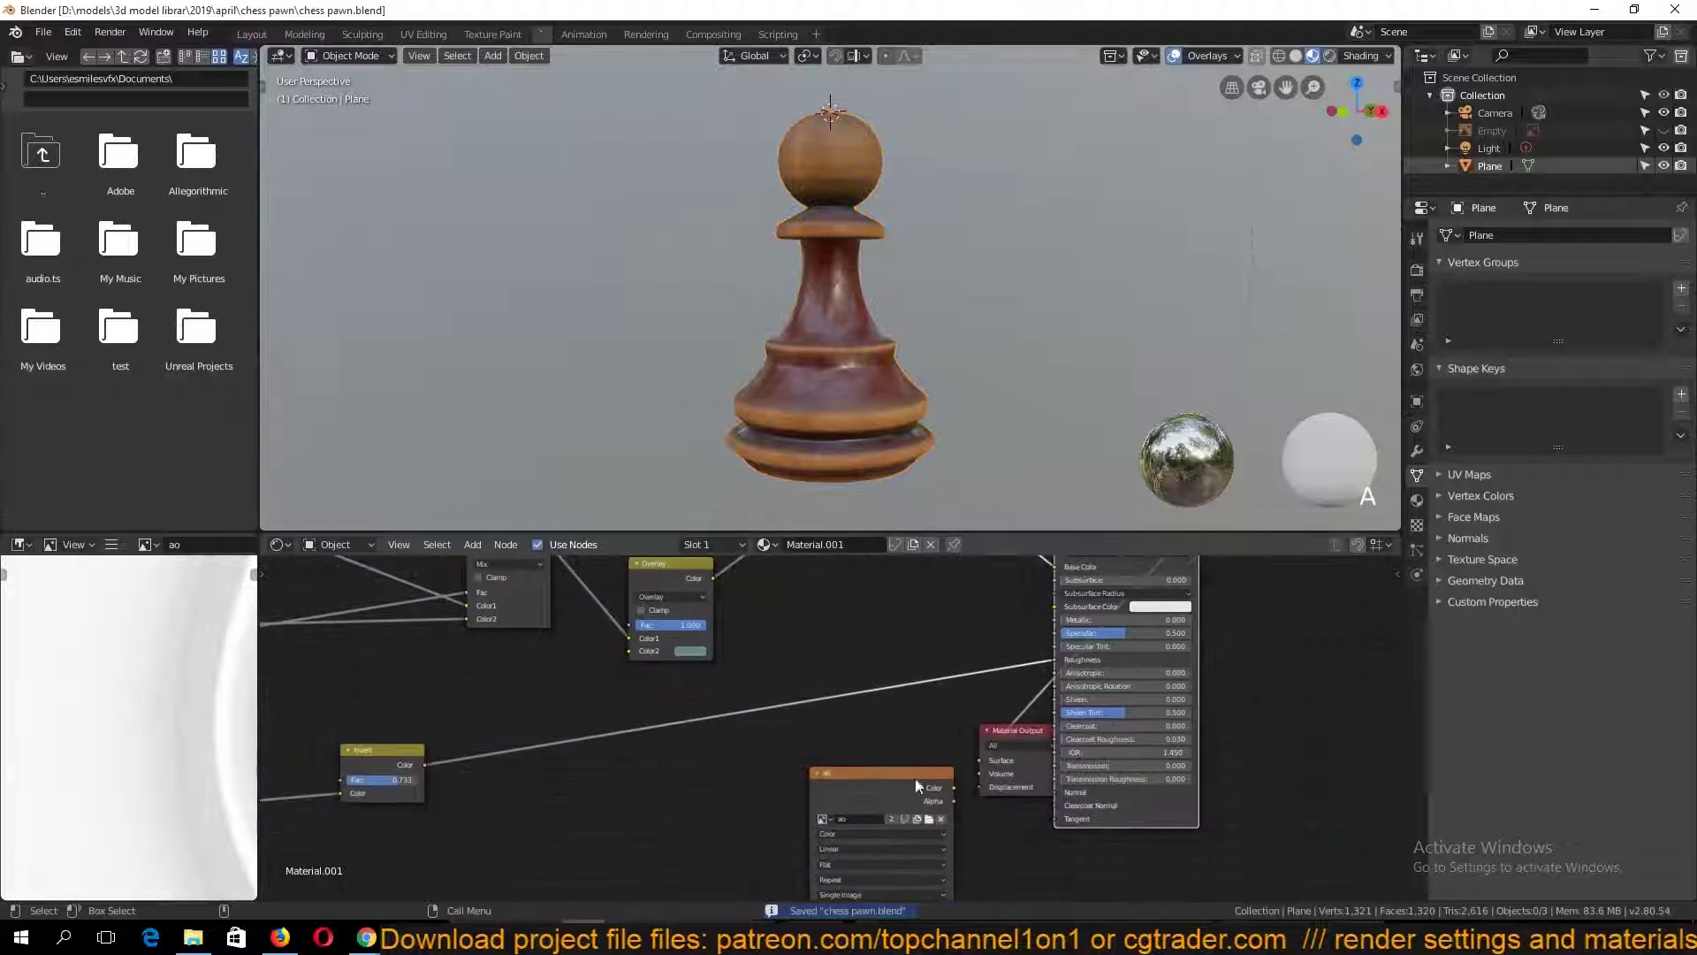
{"action": "left_click_drag", "start_coordinate": [916, 779], "coordinate": [693, 879]}
{"action": "middle_click_drag", "start_coordinate": [1039, 670], "coordinate": [871, 786]}
{"action": "left_click_drag", "start_coordinate": [942, 636], "coordinate": [745, 671]}
{"action": "left_click_drag", "start_coordinate": [867, 842], "coordinate": [1065, 776]}
{"action": "left_click_drag", "start_coordinate": [774, 665], "coordinate": [925, 633]}
{"action": "key", "text": "ctrl+s"}
Set the cavity ColorRamp's white stop to position 0.291 and the cavity Power node's value to 2.500
{"action": "middle_click_drag", "start_coordinate": [828, 322], "coordinate": [862, 354]}
{"action": "middle_click_drag", "start_coordinate": [590, 570], "coordinate": [827, 658]}
{"action": "scroll", "coordinate": [700, 624], "scroll_direction": "up", "scroll_amount": 3}
{"action": "middle_click_drag", "start_coordinate": [700, 624], "coordinate": [1007, 769]}
{"action": "middle_click_drag", "start_coordinate": [708, 739], "coordinate": [1041, 788]}
{"action": "middle_click_drag", "start_coordinate": [788, 788], "coordinate": [862, 709]}
{"action": "left_click_drag", "start_coordinate": [541, 646], "coordinate": [525, 536]}
{"action": "middle_click_drag", "start_coordinate": [571, 746], "coordinate": [781, 640]}
{"action": "mouse_move", "coordinate": [573, 782]}
{"action": "left_mouse_down"}
{"action": "mouse_move", "coordinate": [516, 778]}
{"action": "mouse_move", "coordinate": [564, 783]}
{"action": "left_mouse_up"}
{"action": "key", "text": "grave"}
{"action": "left_click_drag", "start_coordinate": [795, 696], "coordinate": [756, 696]}
{"action": "key", "text": "grave"}
Examine the reworked wood material around the pawn, save the file, and check the ao image in UV Editing
{"action": "middle_click_drag", "start_coordinate": [831, 336], "coordinate": [905, 396]}
{"action": "scroll", "coordinate": [863, 417], "scroll_direction": "up", "scroll_amount": 5}
{"action": "scroll", "coordinate": [872, 170], "scroll_direction": "down", "scroll_amount": 5}
{"action": "key", "text": "ctrl+s"}
{"action": "scroll", "coordinate": [858, 304], "scroll_direction": "up", "scroll_amount": 4}
{"action": "scroll", "coordinate": [1046, 327], "scroll_direction": "down", "scroll_amount": 3}
{"action": "left_click", "coordinate": [1175, 689]}
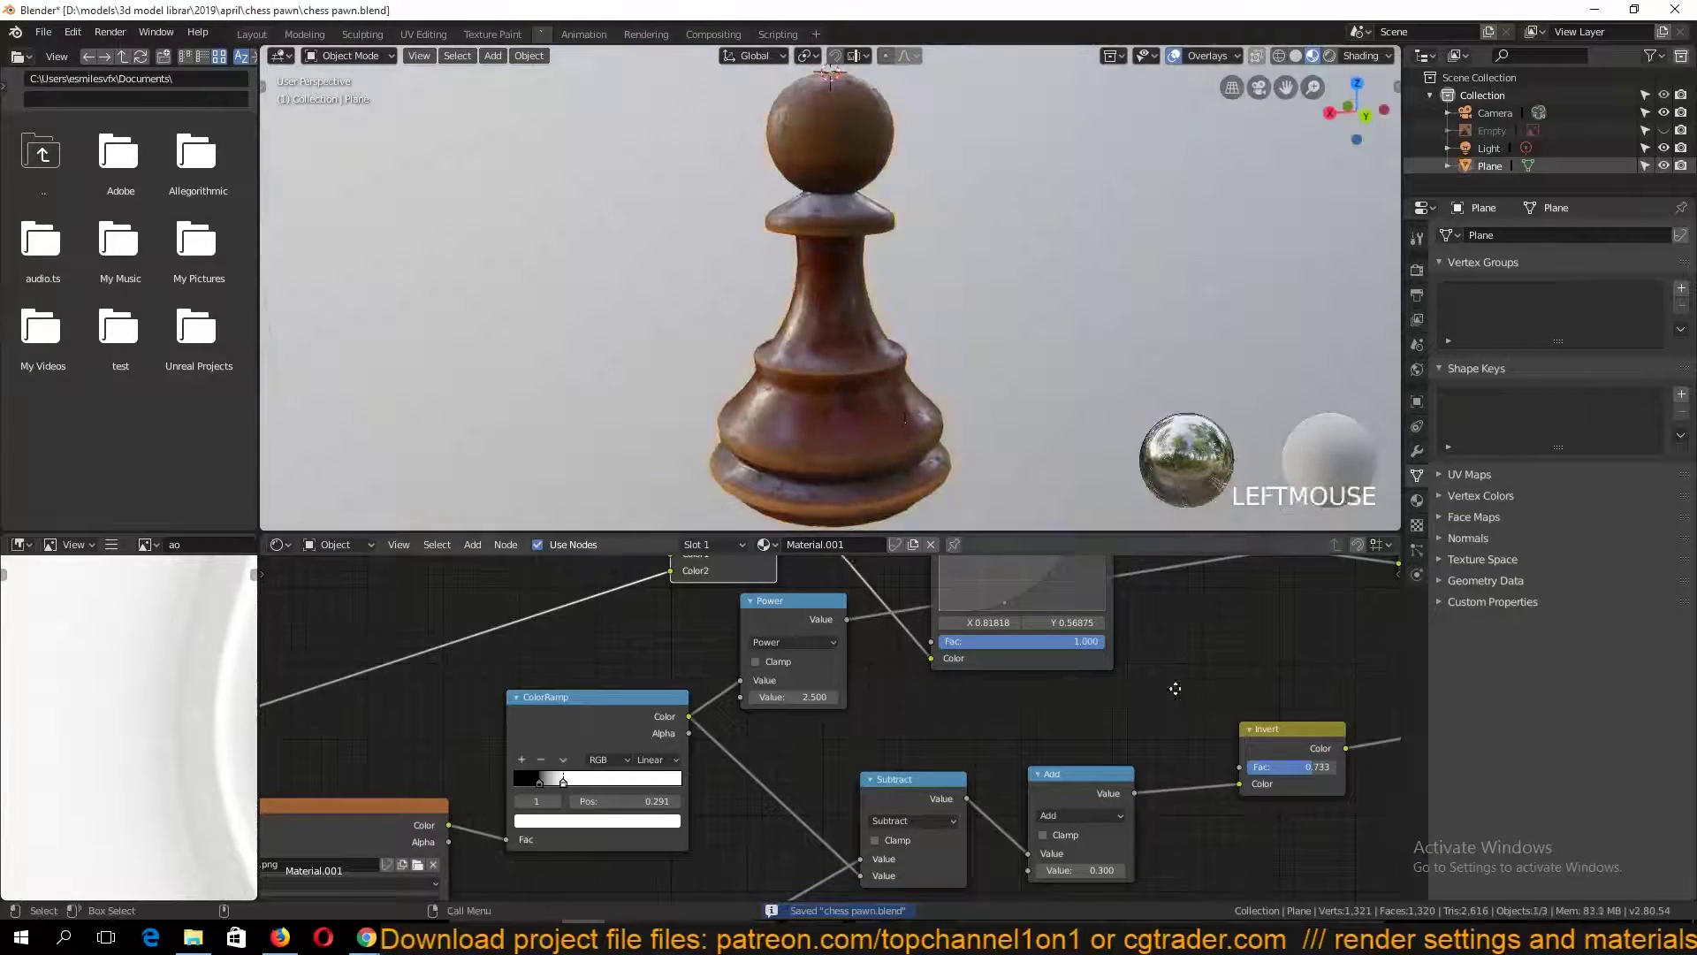
{"action": "scroll", "coordinate": [1175, 690], "scroll_direction": "down", "scroll_amount": 4}
{"action": "middle_click_drag", "start_coordinate": [1175, 689], "coordinate": [770, 719]}
{"action": "left_click", "coordinate": [423, 34]}
{"action": "key", "text": "Tab"}
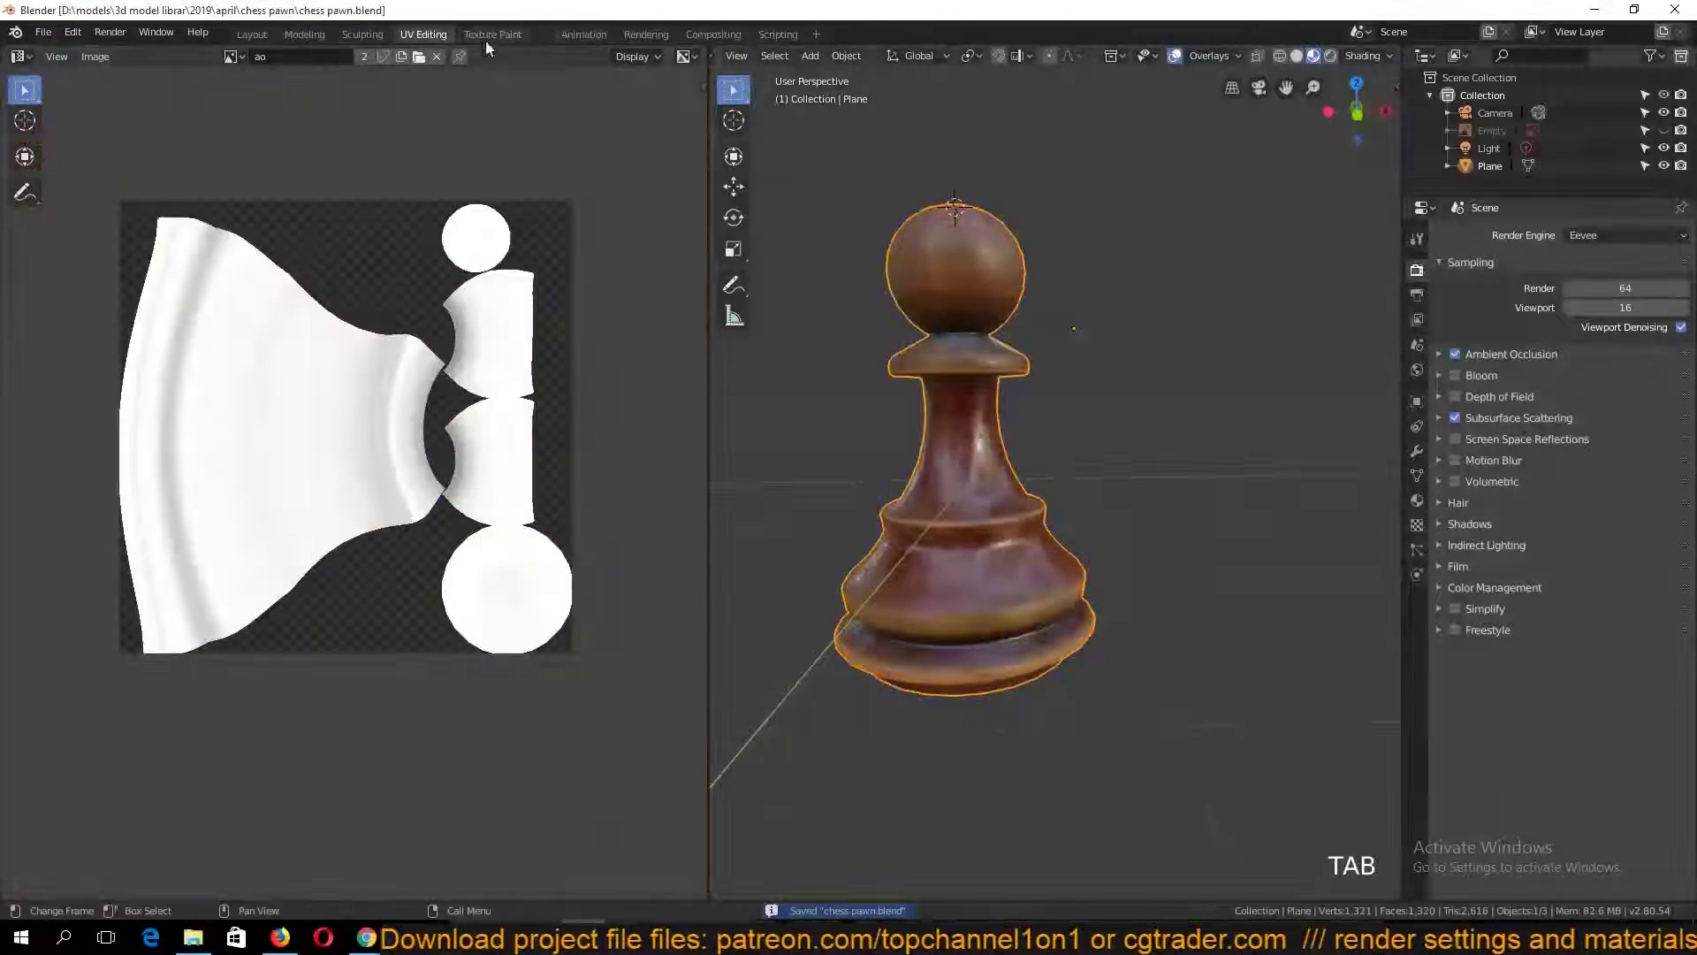
{"action": "left_click", "coordinate": [539, 34]}
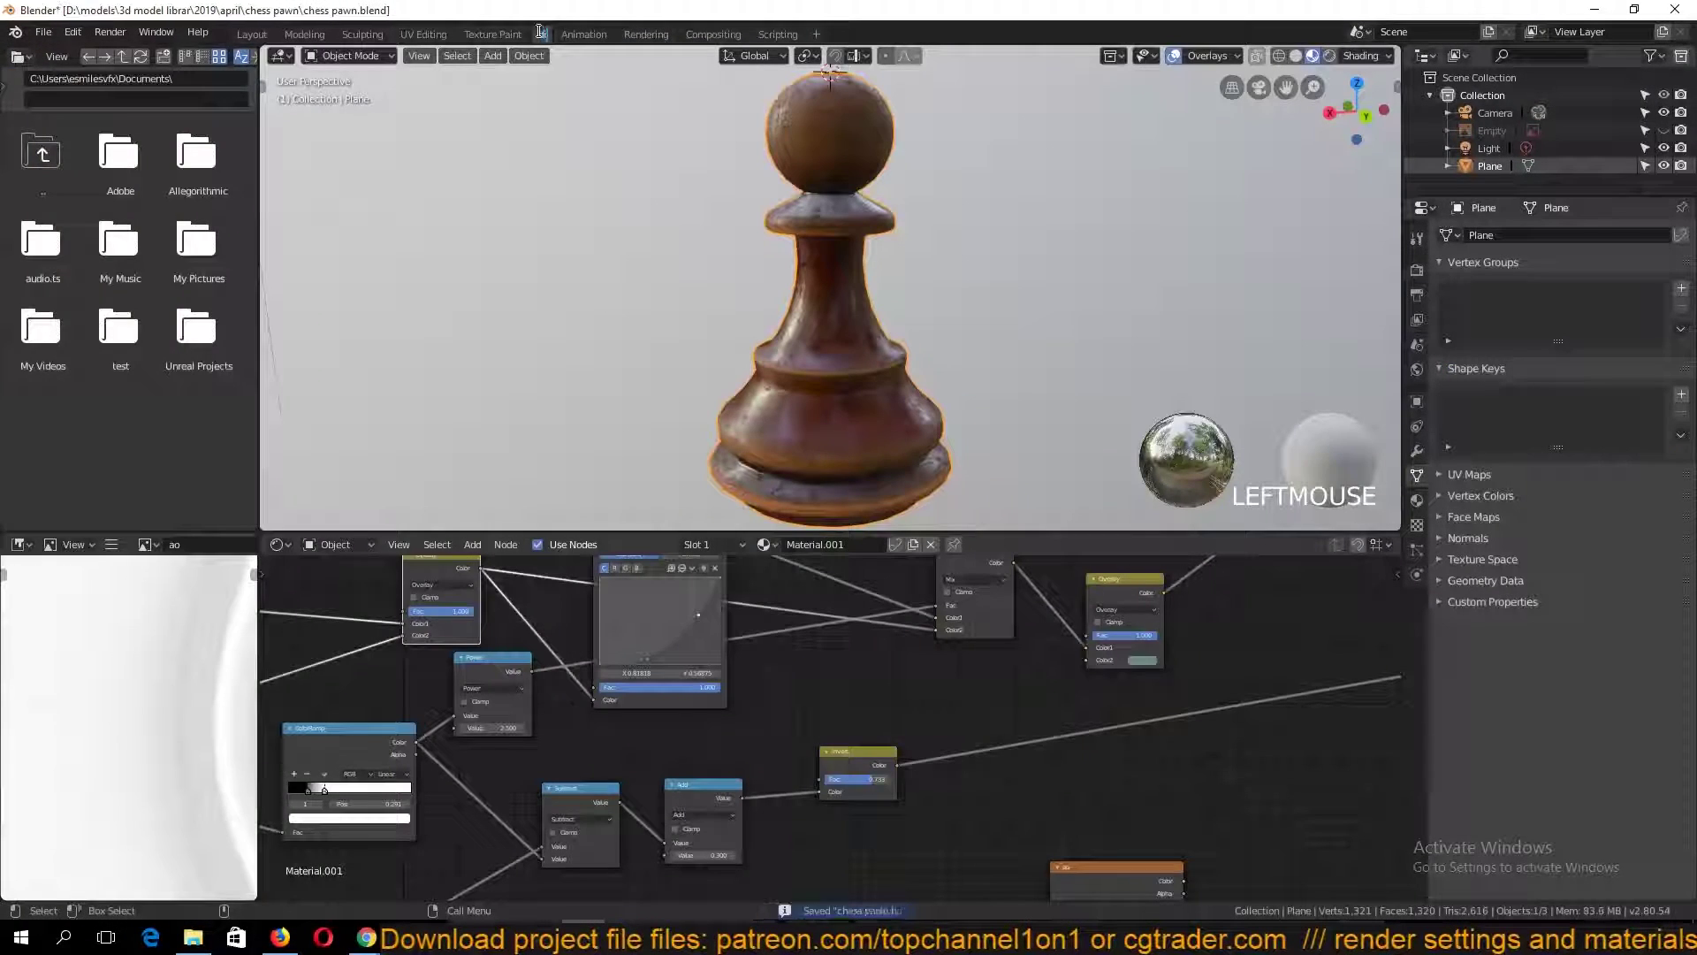
Save the file and move the Material Output node away from the Principled BSDF
{"action": "key", "text": "ctrl+s"}
{"action": "middle_click_drag", "start_coordinate": [1397, 680], "coordinate": [698, 713]}
{"action": "left_click_drag", "start_coordinate": [940, 709], "coordinate": [1096, 584]}
{"action": "middle_click_drag", "start_coordinate": [909, 648], "coordinate": [854, 784]}
{"action": "middle_click_drag", "start_coordinate": [1165, 685], "coordinate": [979, 671]}
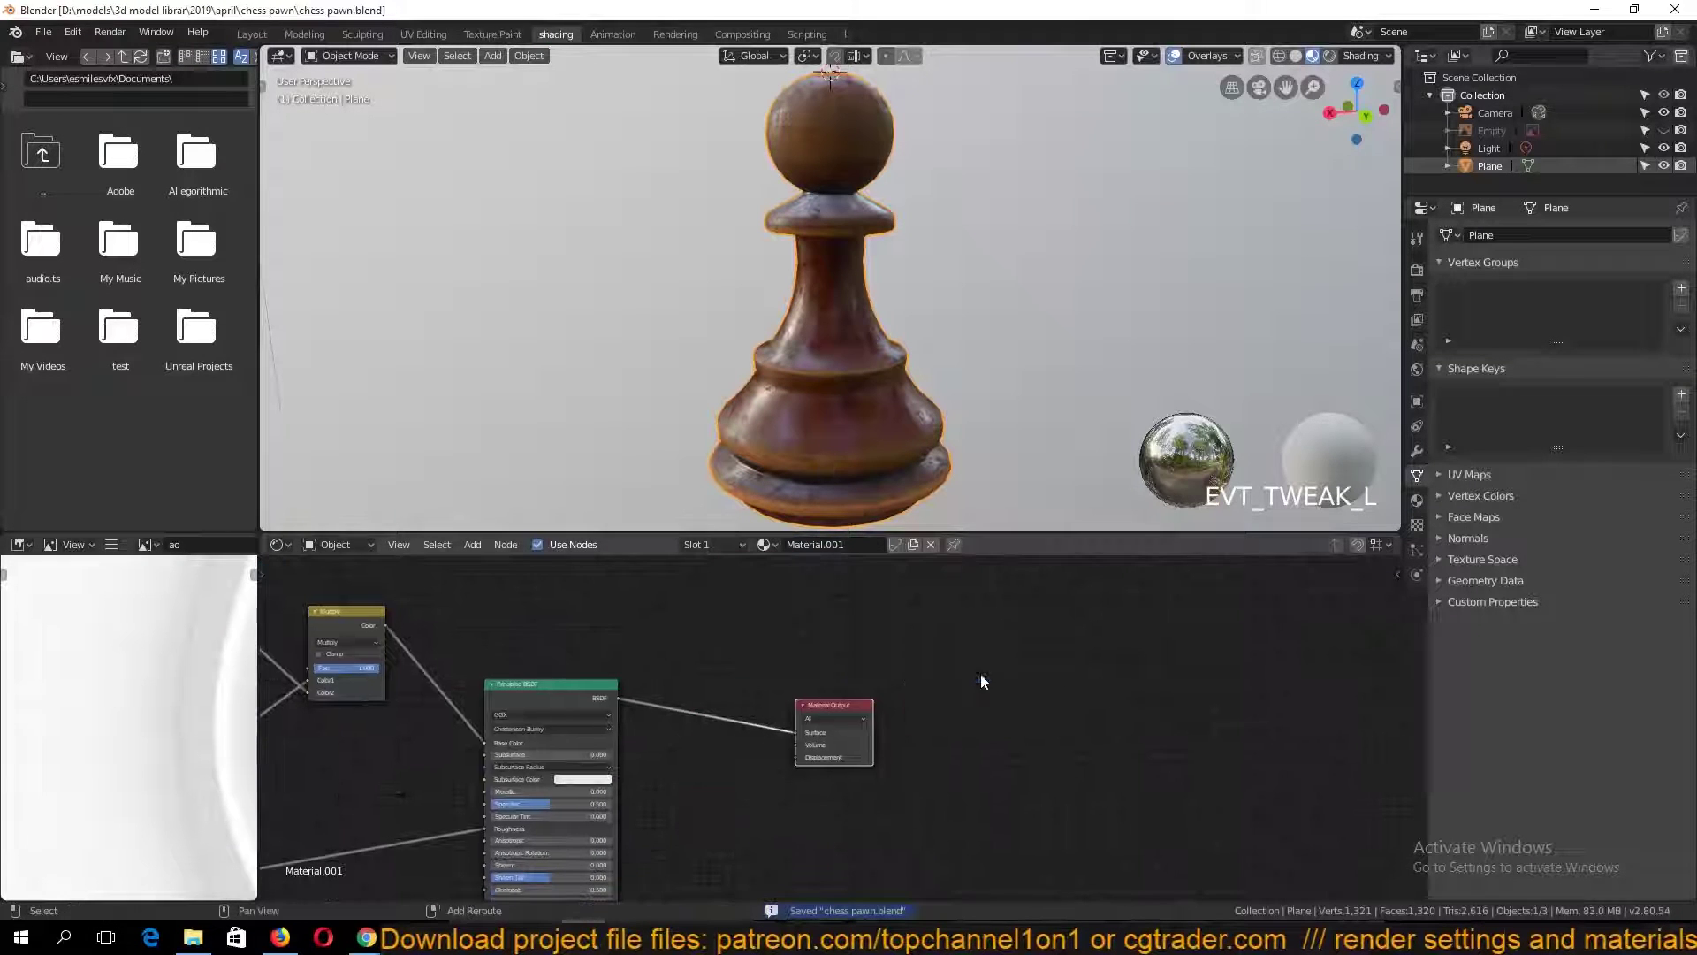
Add an unconnected Image Texture node with a new UV Grid image named color_map, and save the file
{"action": "key", "text": "shift+a"}
{"action": "mouse_move", "coordinate": [930, 622]}
{"action": "left_click", "coordinate": [1091, 485]}
{"action": "left_click", "coordinate": [1122, 697]}
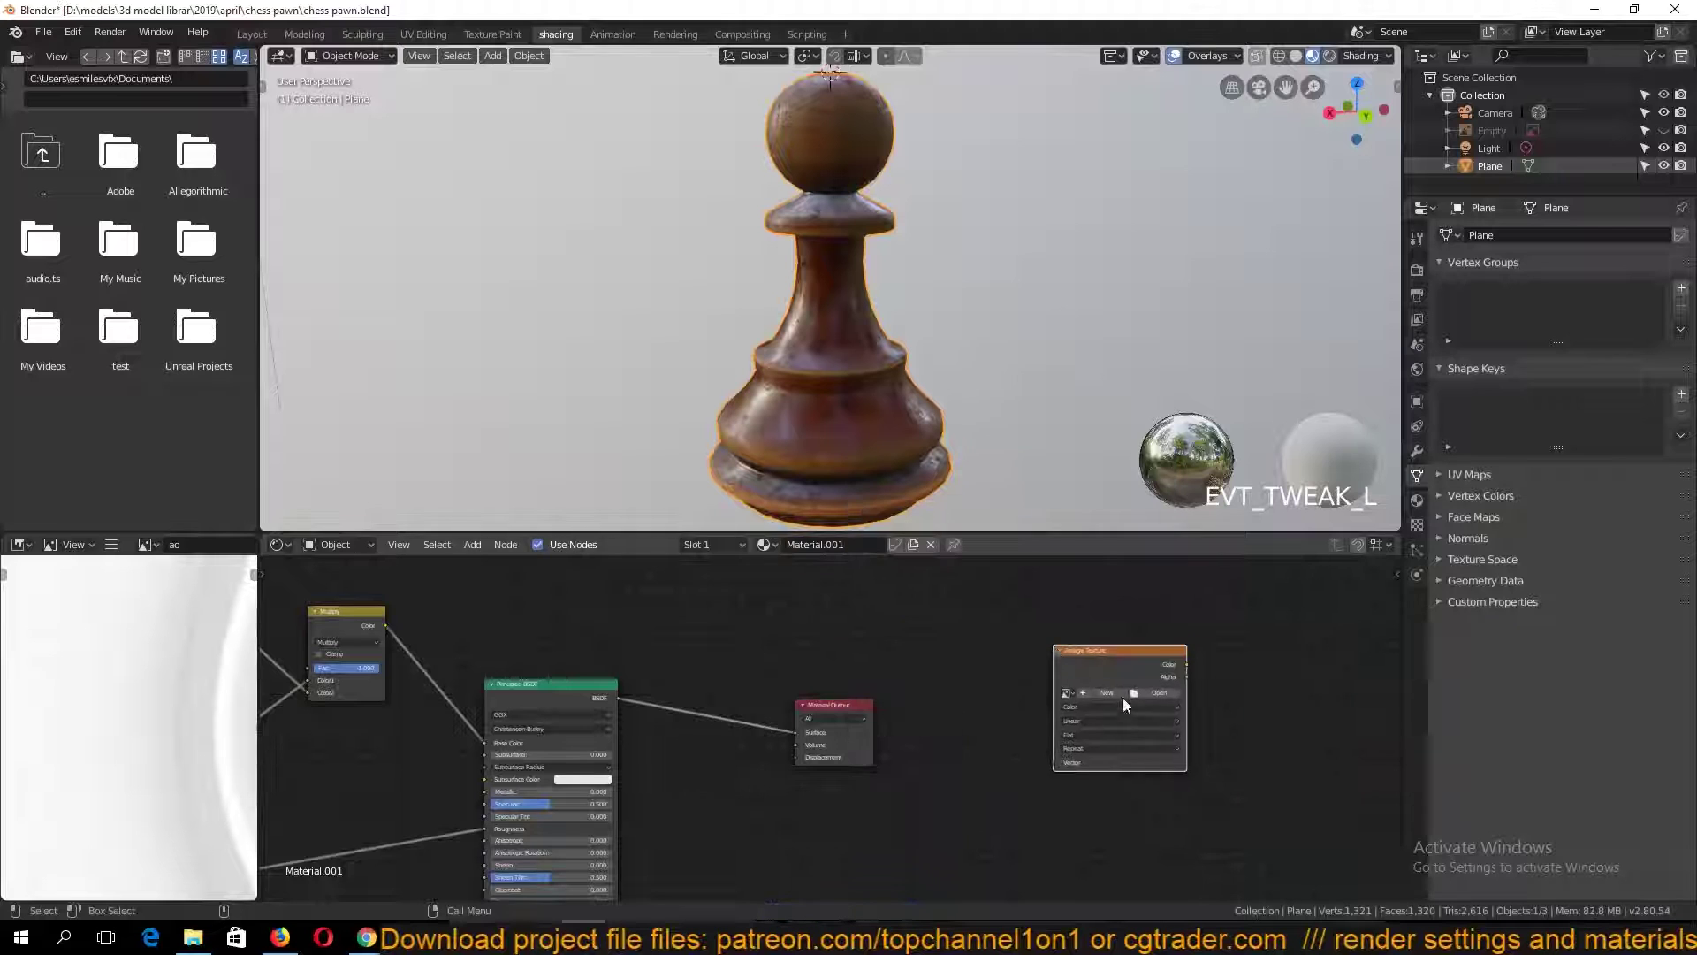
{"action": "left_click", "coordinate": [1123, 697]}
{"action": "left_click", "coordinate": [1174, 677]}
{"action": "type", "text": "color_map"}
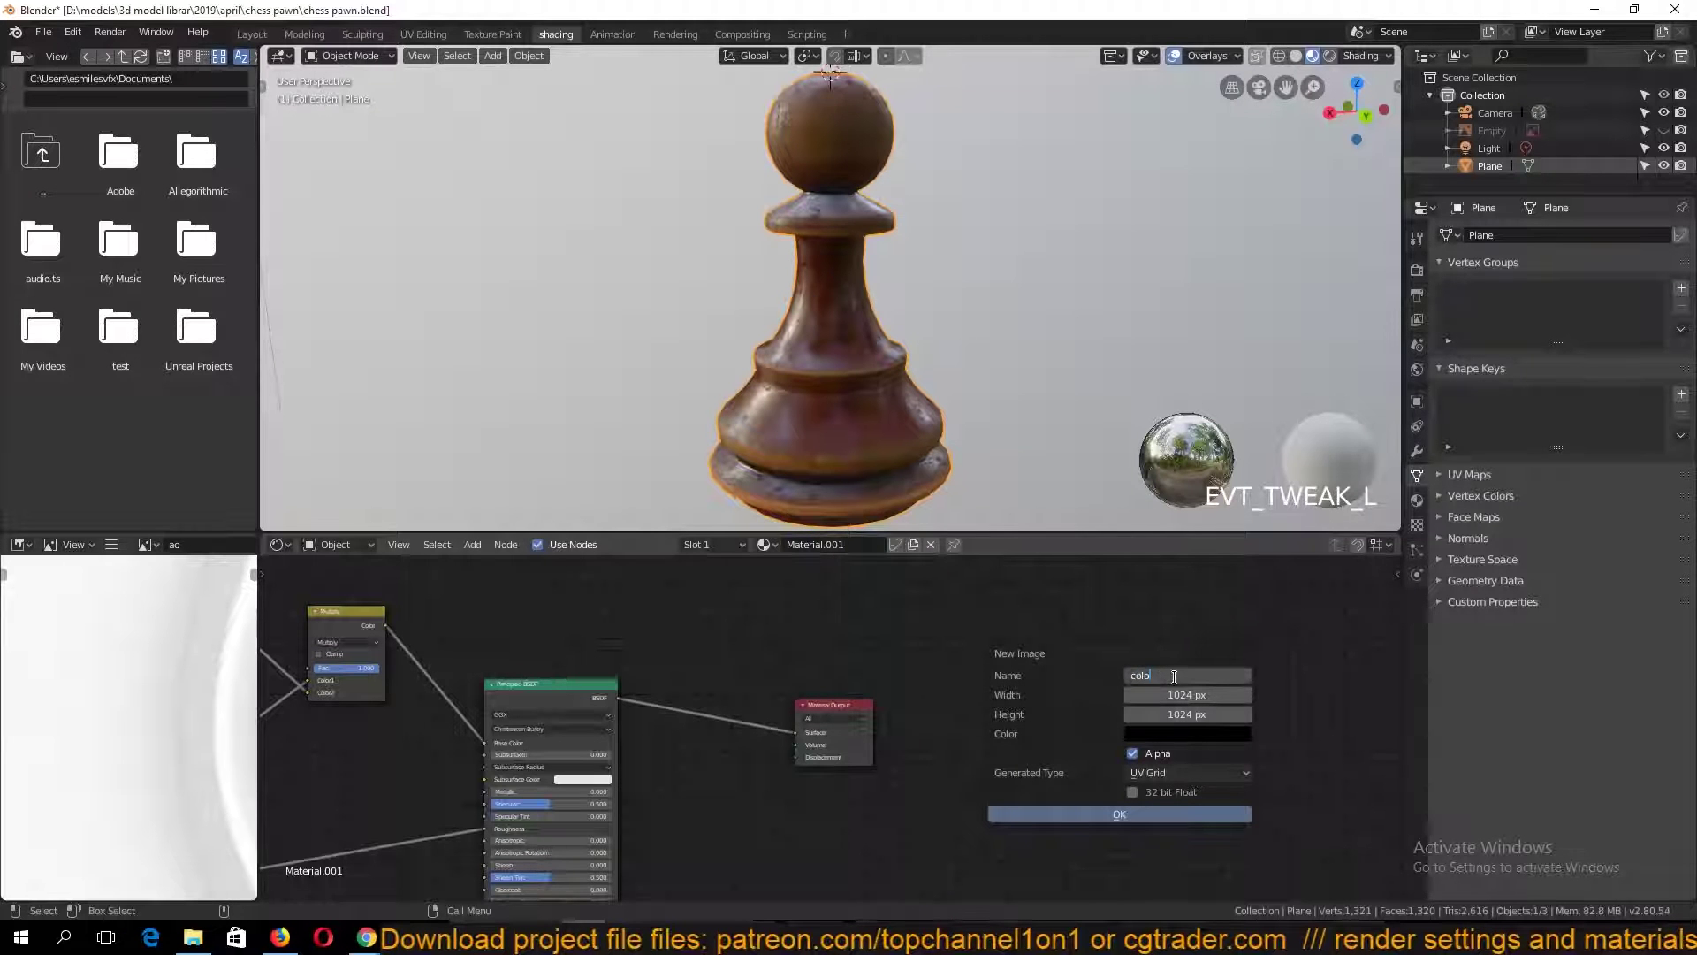
{"action": "key", "text": "Return"}
{"action": "left_click", "coordinate": [1131, 814]}
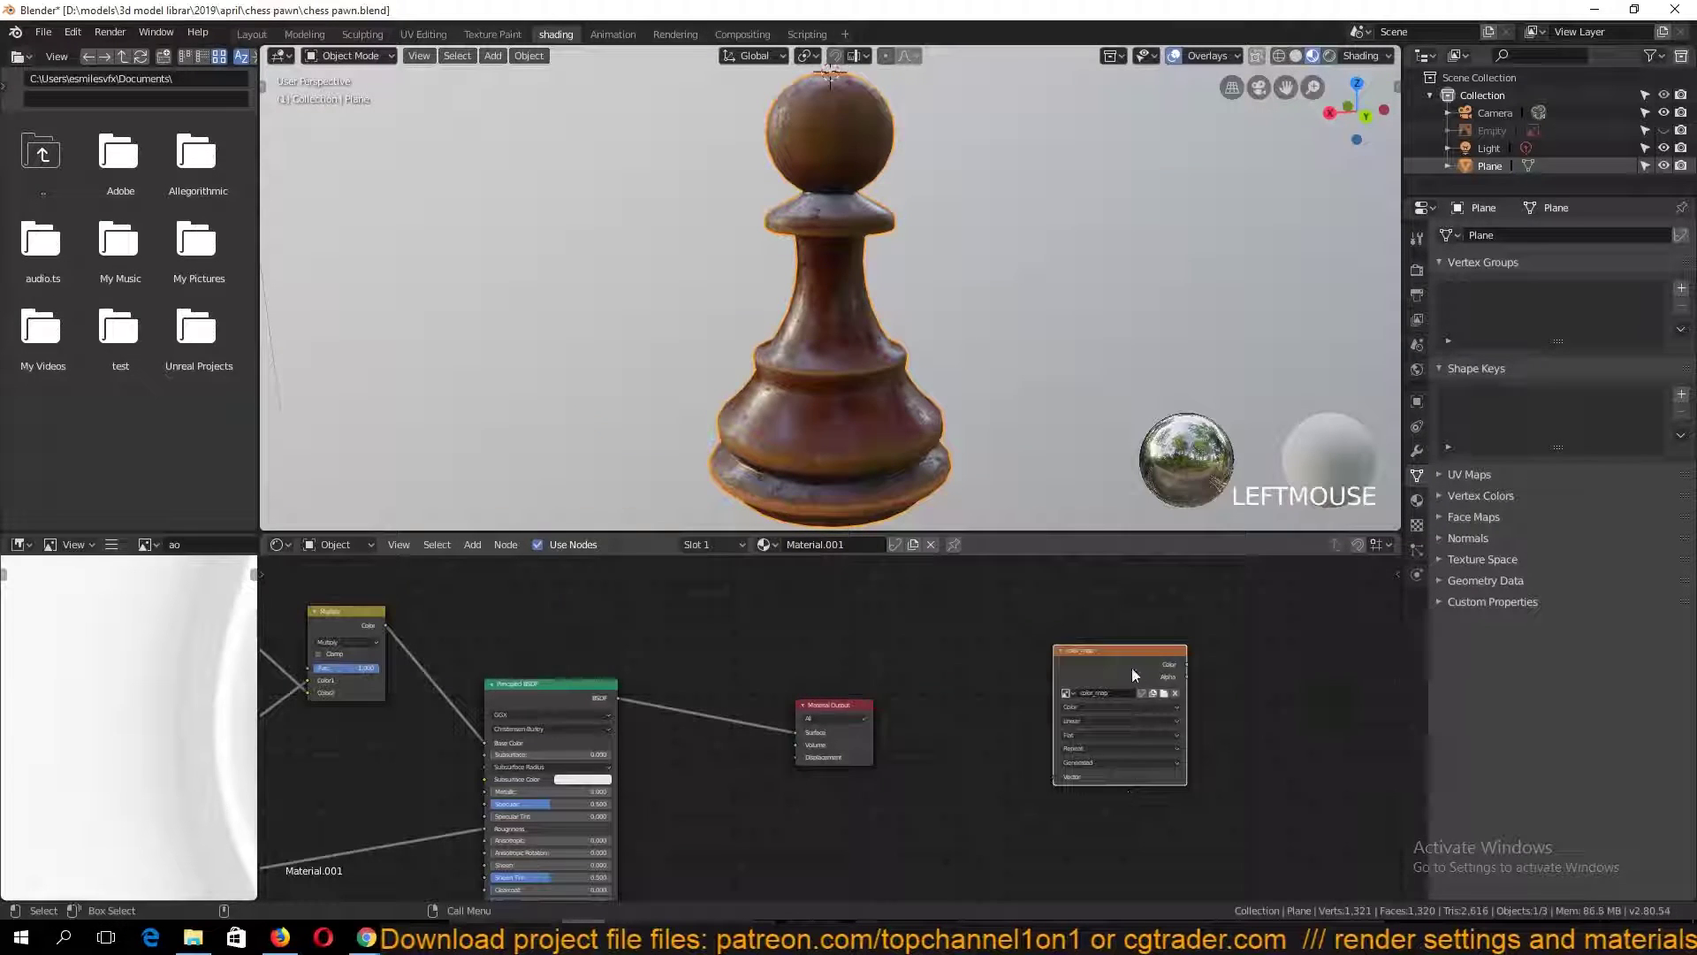
{"action": "key", "text": "ctrl+s"}
Switch the render engine to Cycles and set the bake type to Diffuse
{"action": "left_click", "coordinate": [1417, 270]}
{"action": "left_click", "coordinate": [1588, 235]}
{"action": "left_click", "coordinate": [1588, 256]}
{"action": "left_click", "coordinate": [1607, 235]}
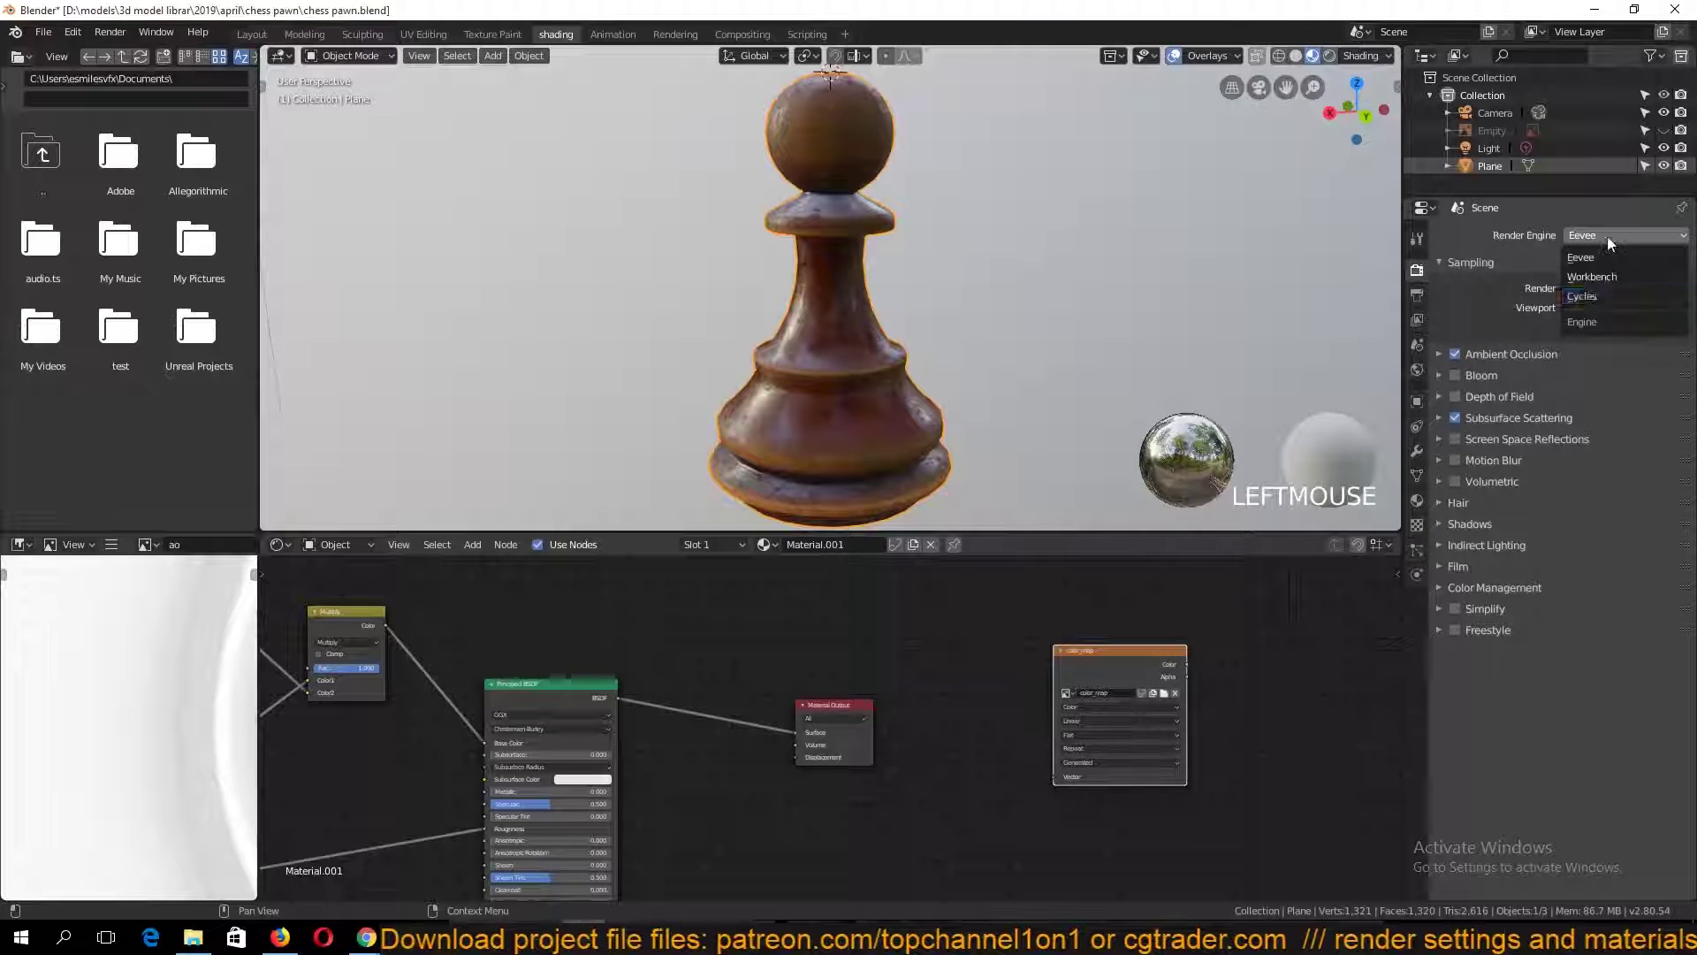
{"action": "left_click", "coordinate": [1591, 298]}
{"action": "left_click", "coordinate": [1613, 701]}
{"action": "left_click", "coordinate": [1583, 525]}
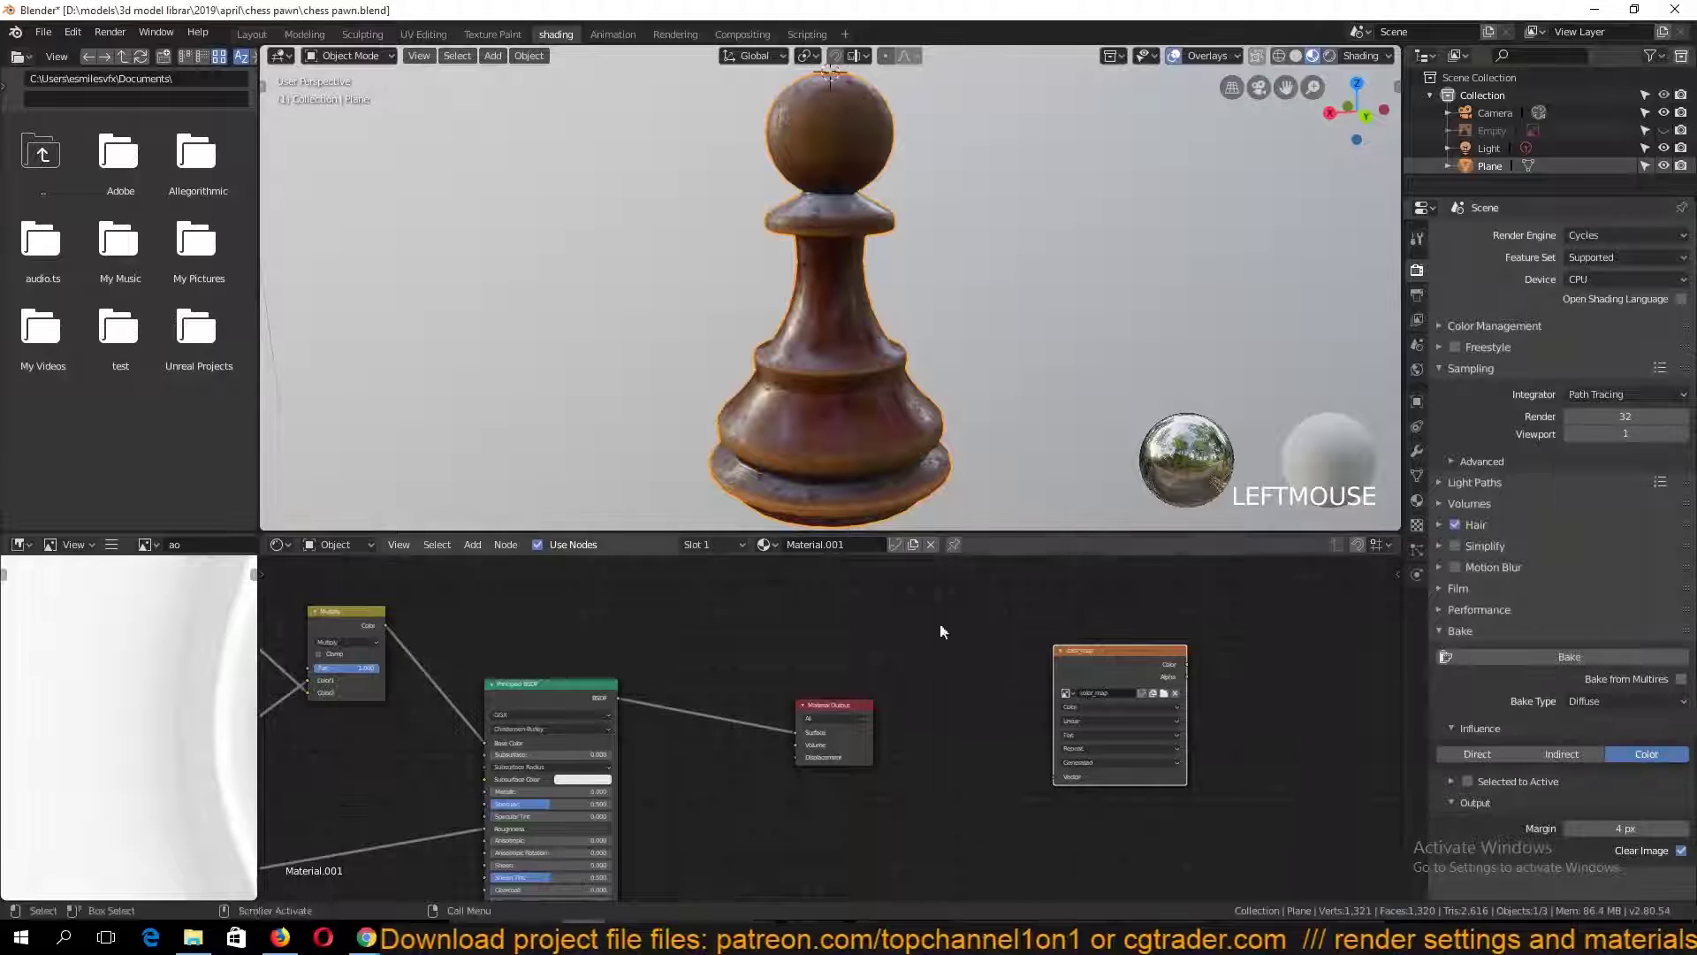
Save the file and set the render samples to 1
{"action": "key", "text": "ctrl+s"}
{"action": "left_click", "coordinate": [1600, 416]}
{"action": "type", "text": "1"}
{"action": "key", "text": "Return"}
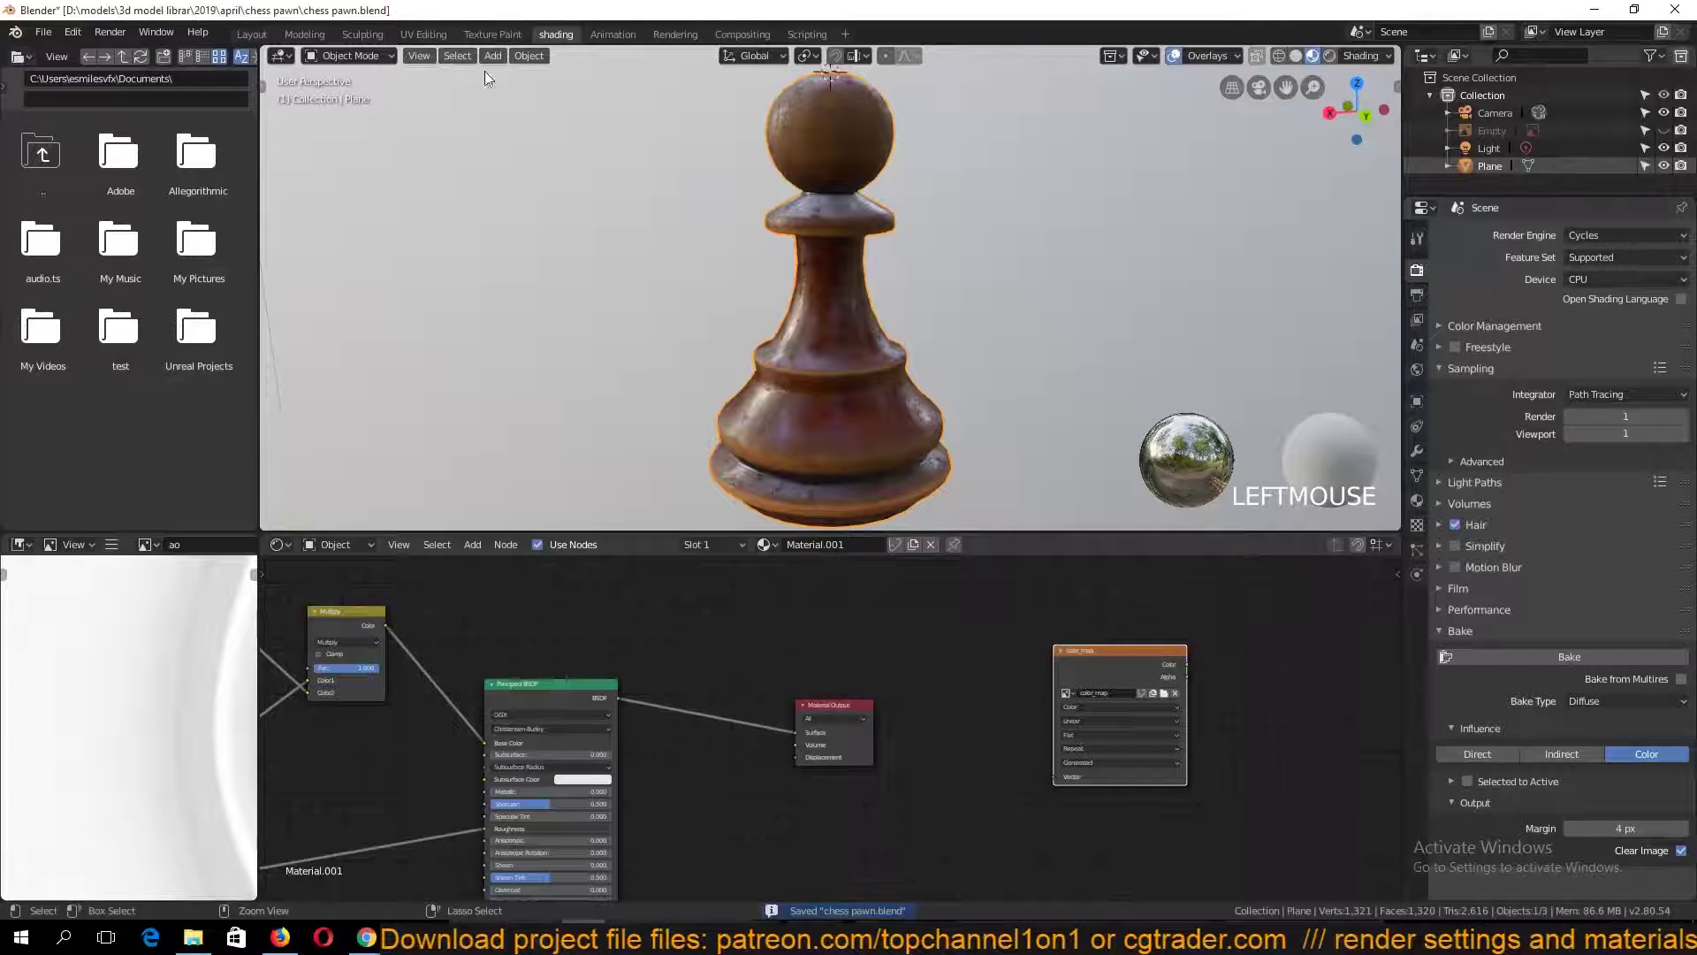
Bake the pawn's diffuse color into the color_map image and save the result as color_map.png in the chess pawn folder
{"action": "left_click", "coordinate": [424, 34]}
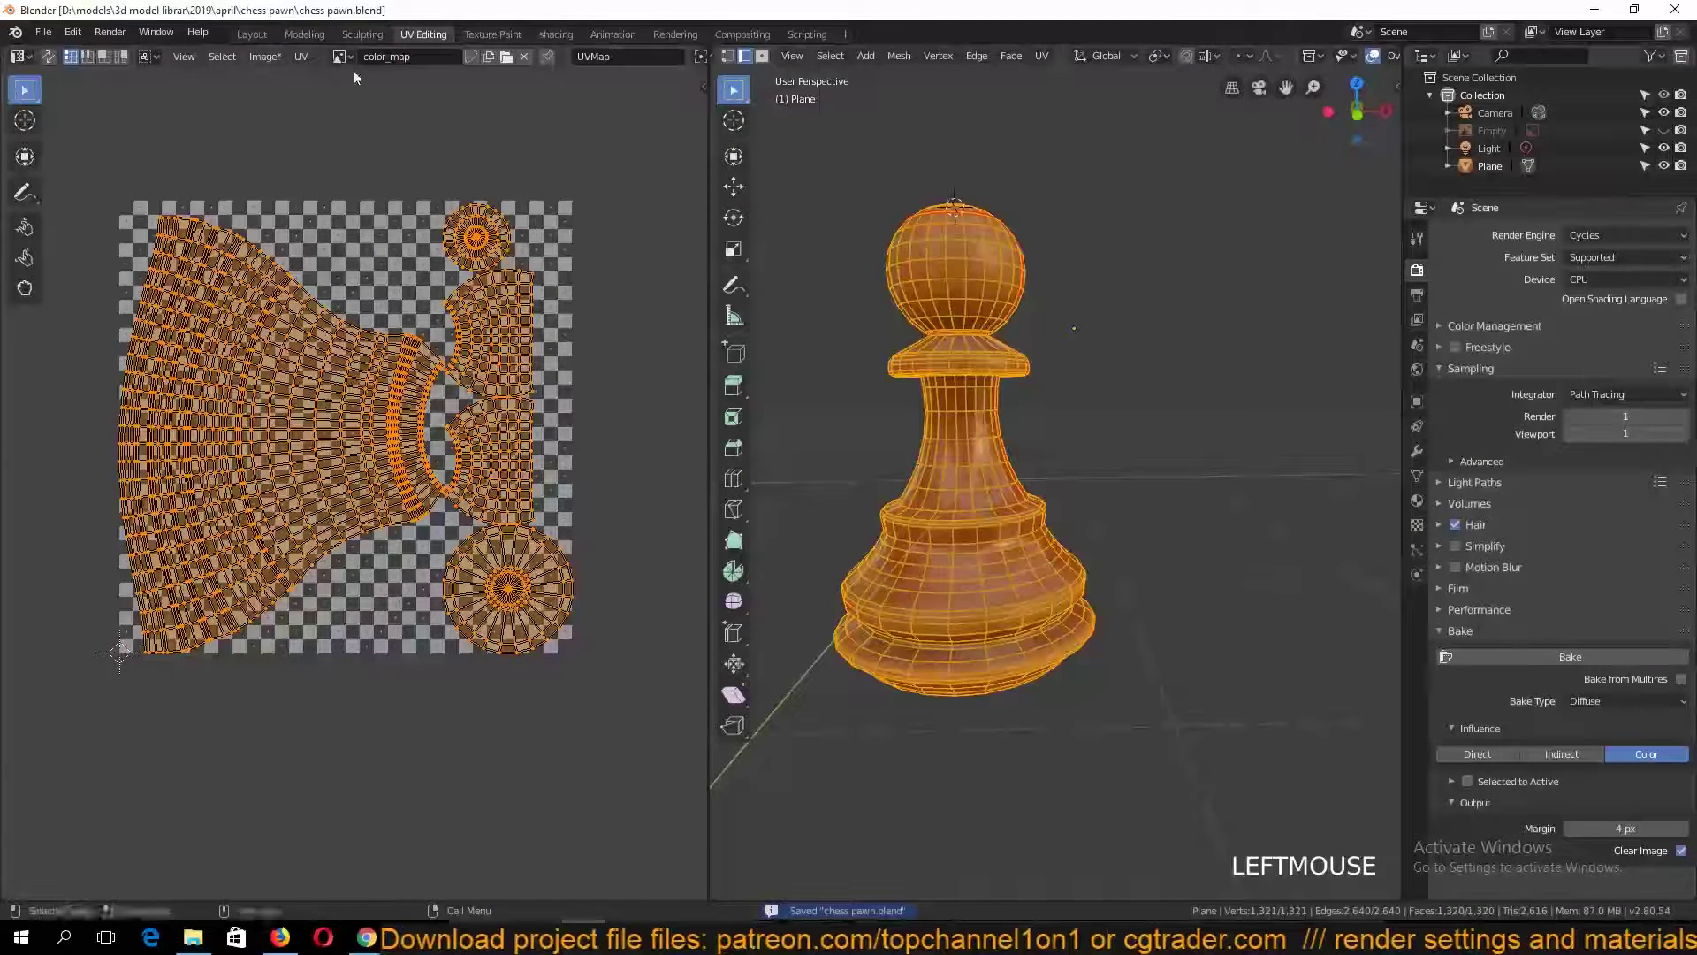
{"action": "left_click", "coordinate": [1582, 658]}
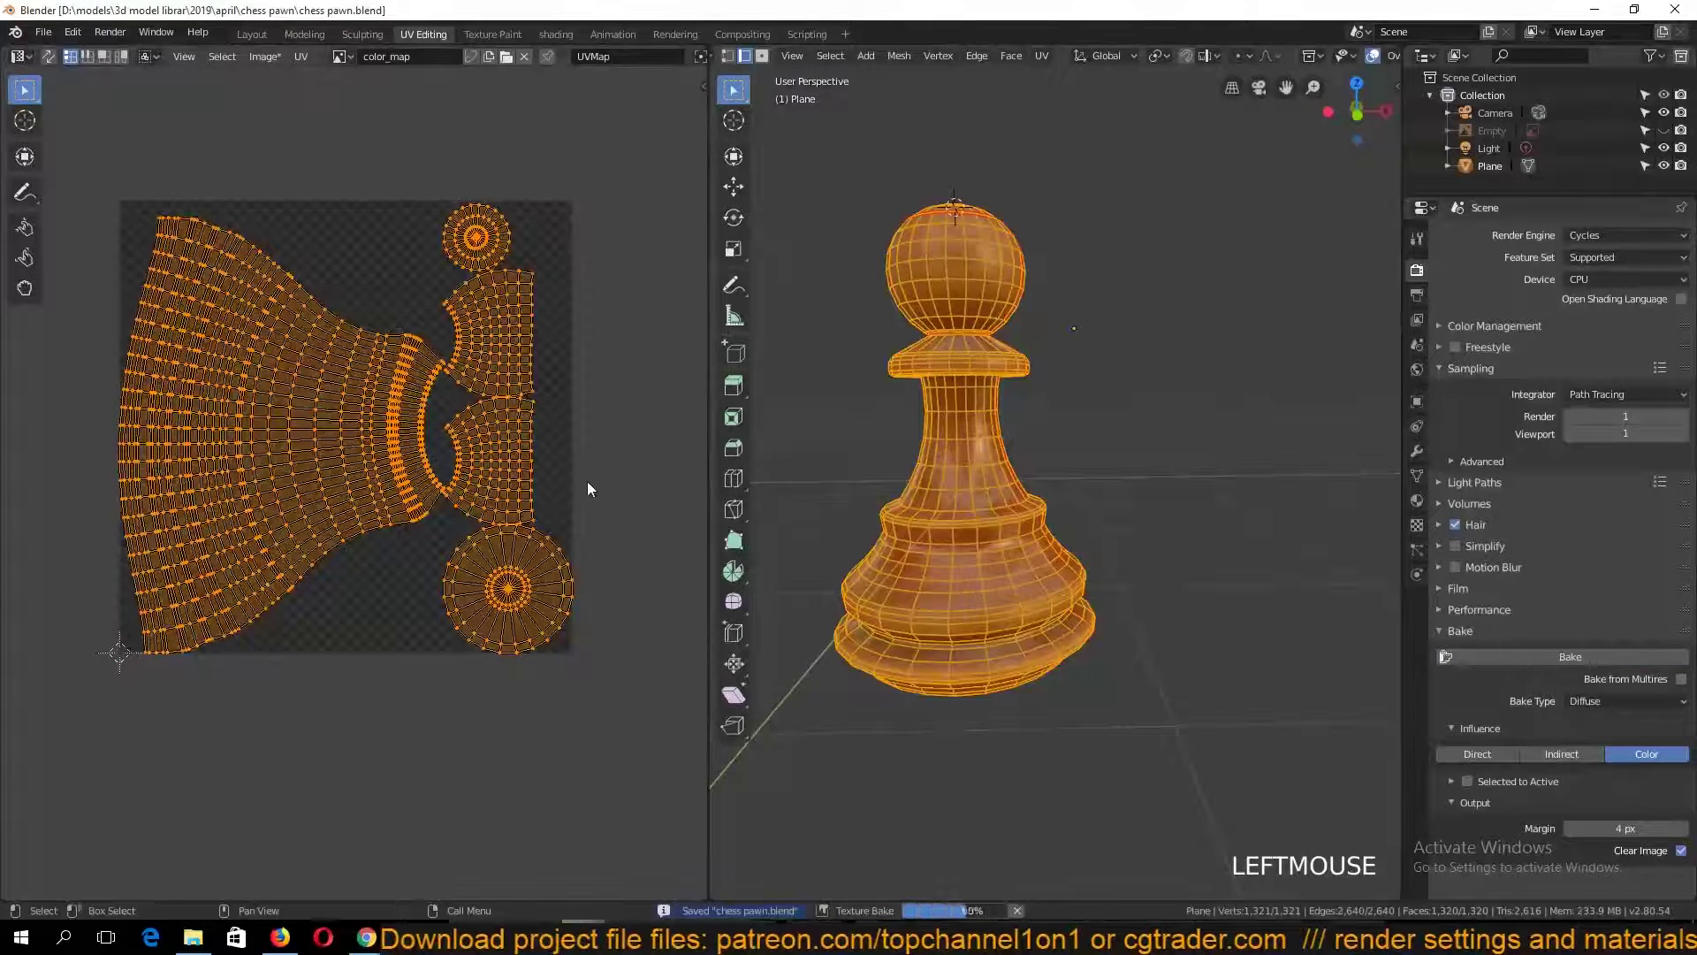
{"action": "key", "text": "Tab"}
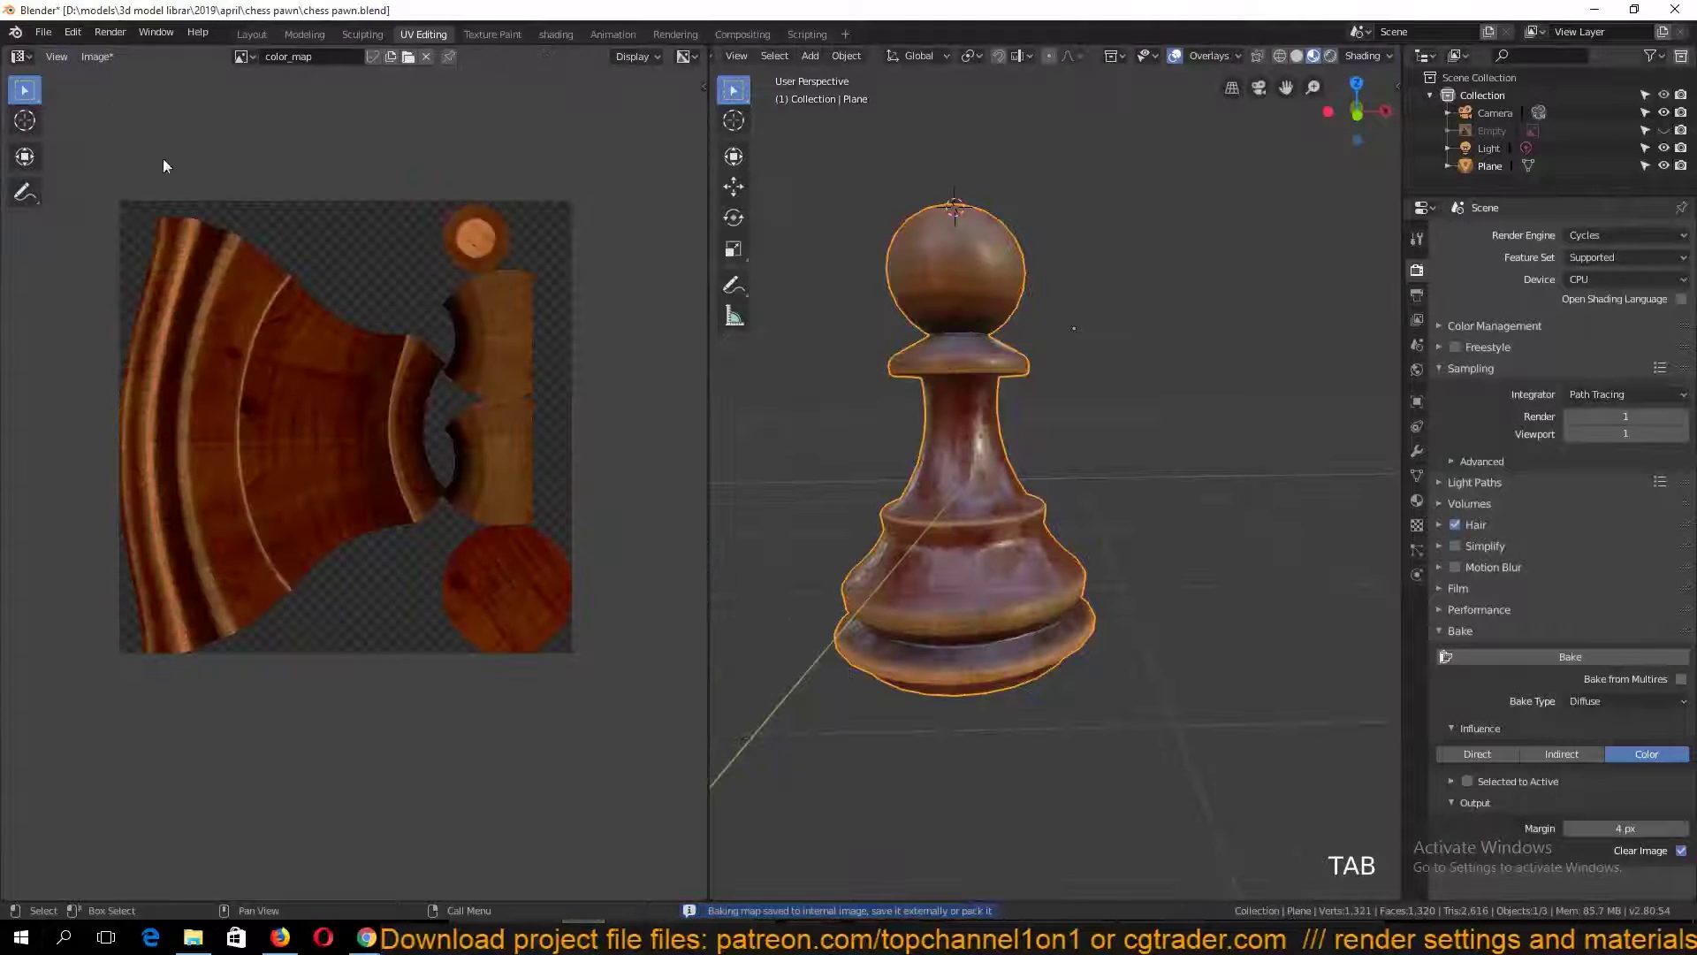
{"action": "left_click", "coordinate": [97, 56]}
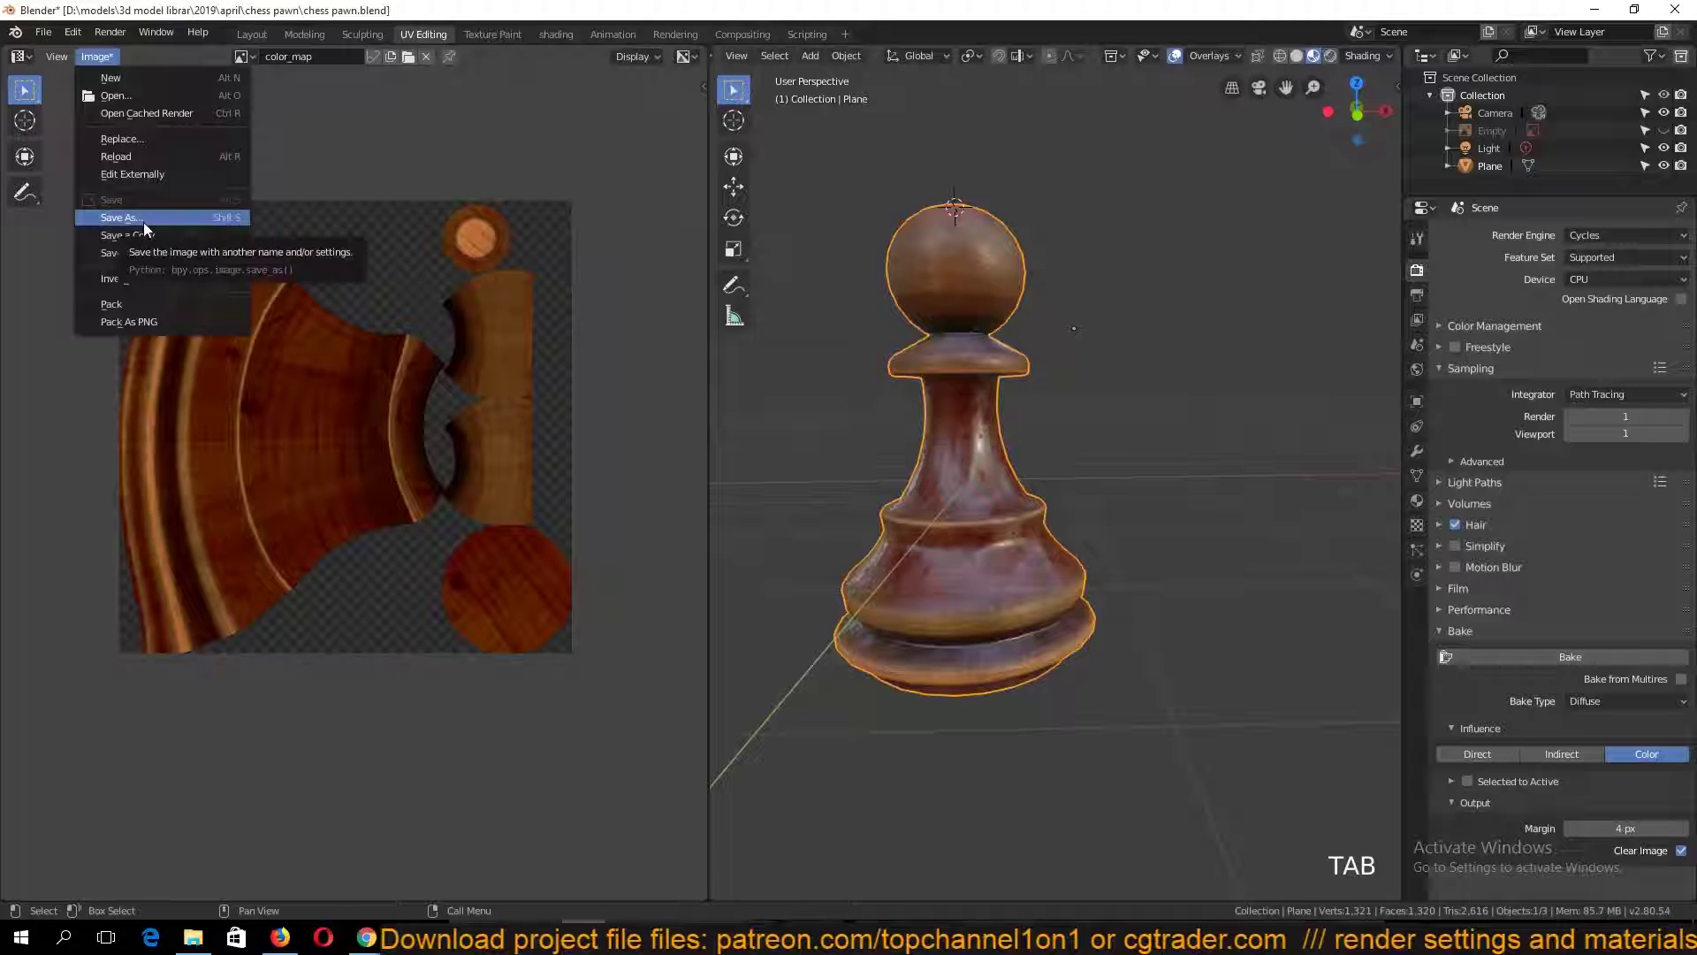
{"action": "left_click", "coordinate": [144, 221]}
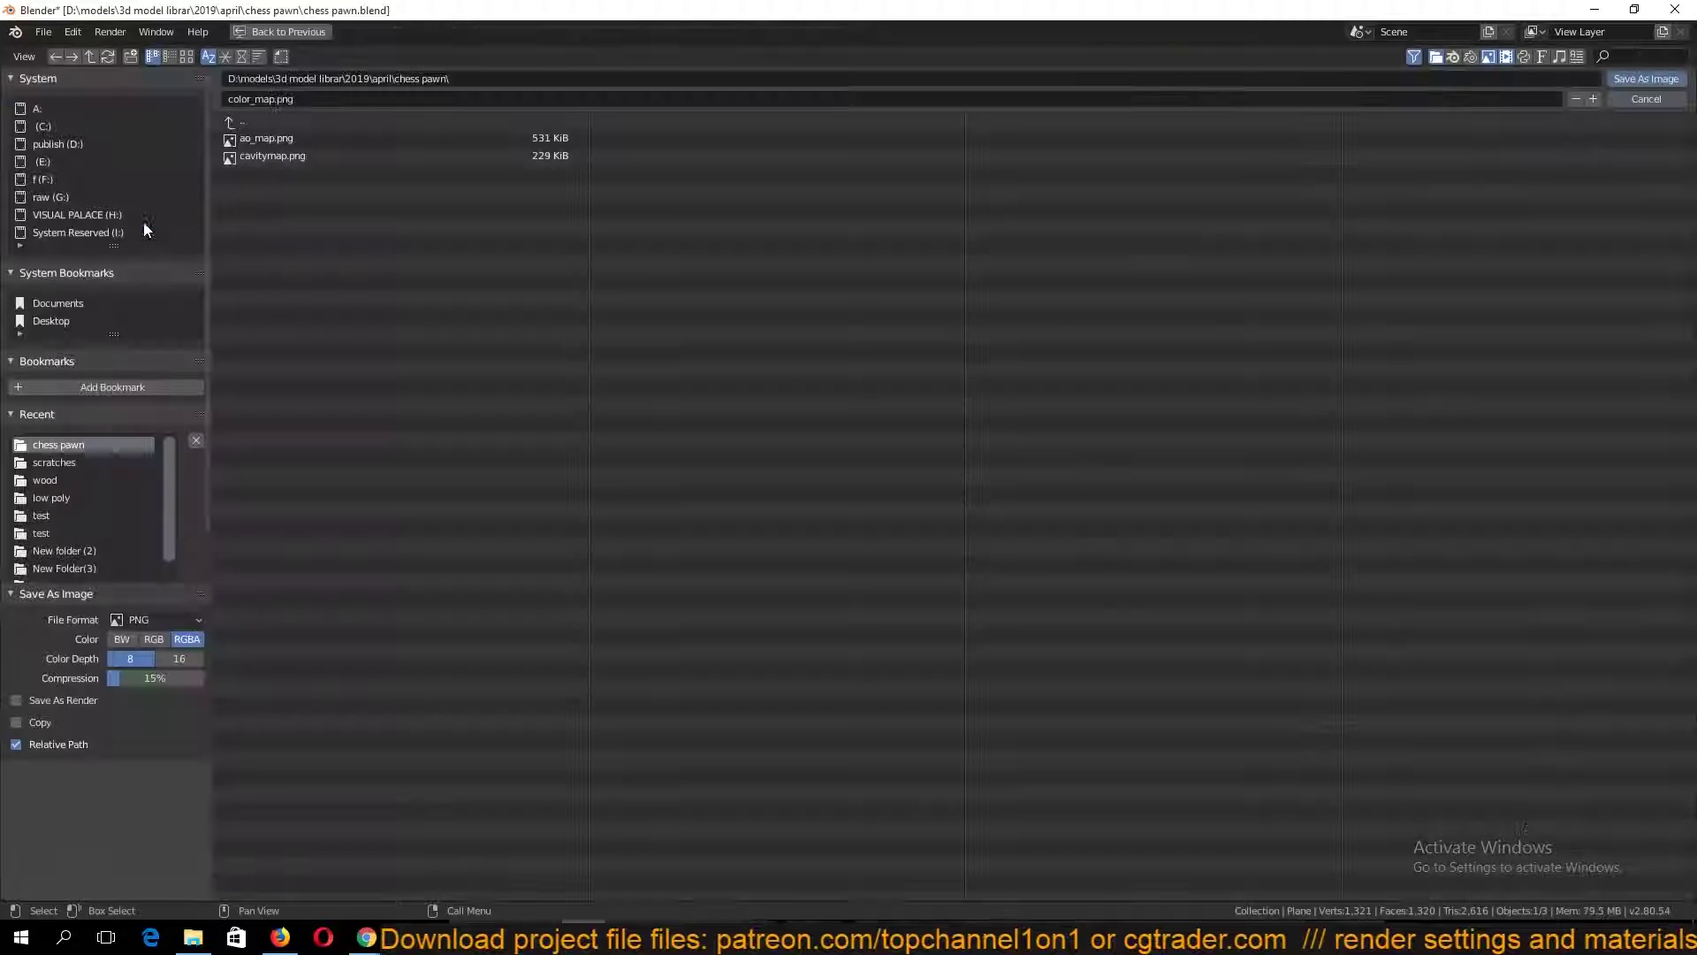
{"action": "left_click", "coordinate": [1645, 78]}
Set the bake type to Roughness and bake the pawn's roughness into the same image
{"action": "left_click", "coordinate": [1631, 700]}
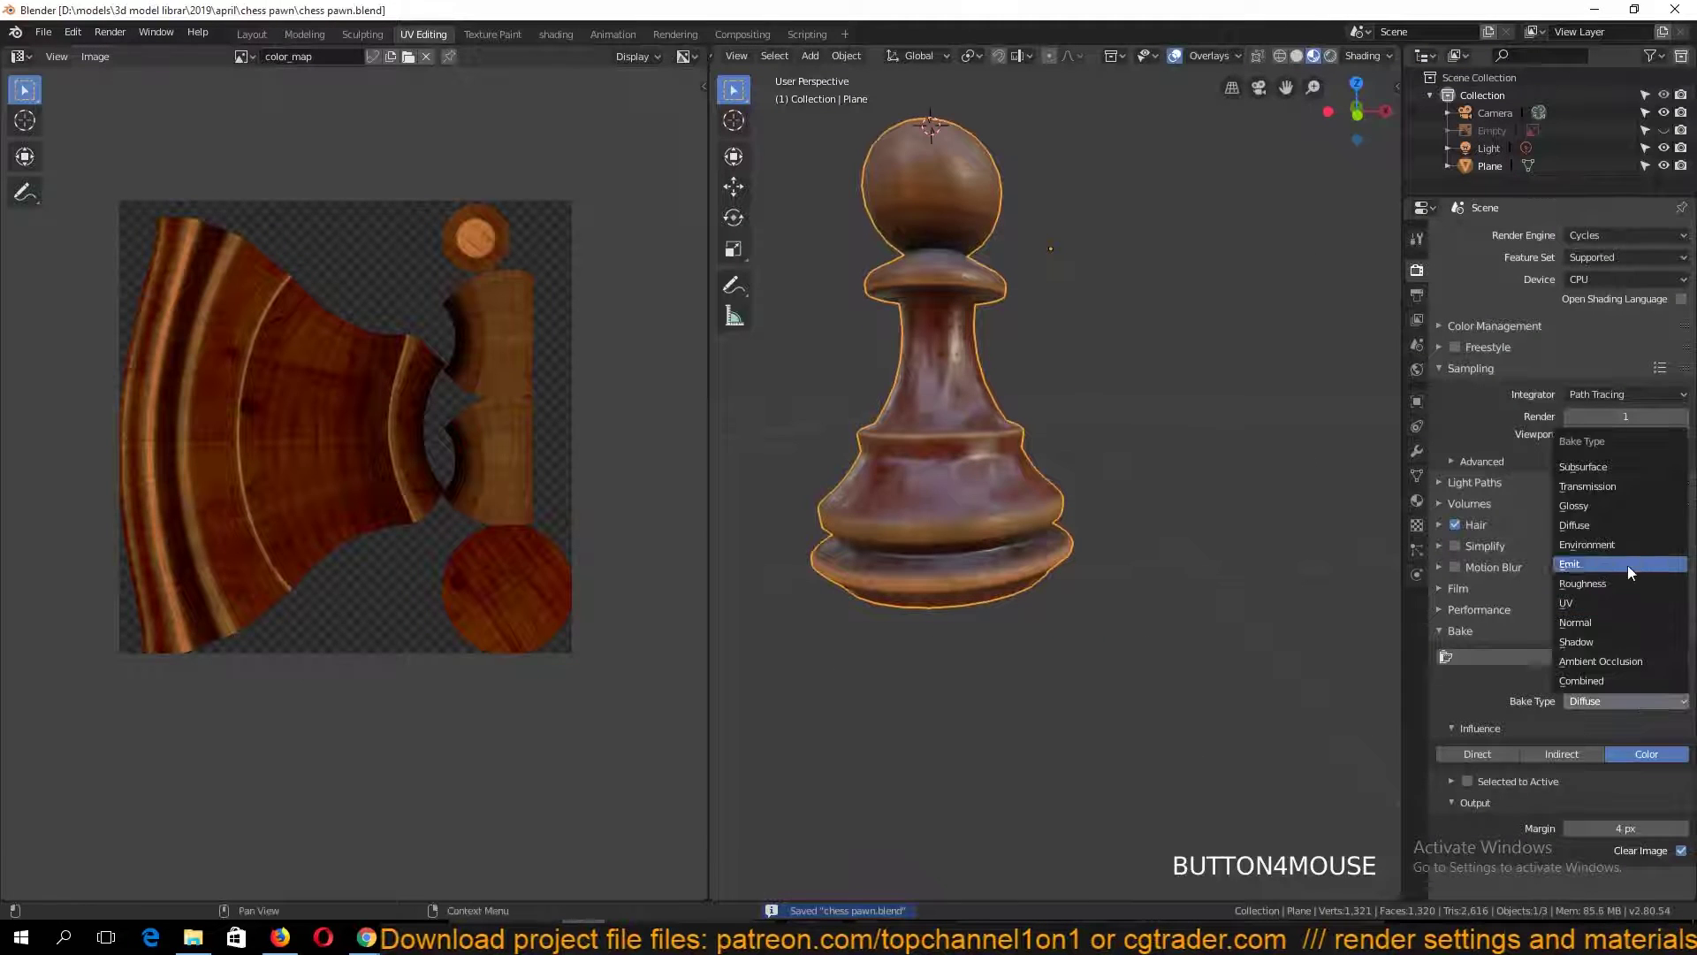
{"action": "left_click", "coordinate": [1621, 582]}
{"action": "left_click", "coordinate": [1636, 656]}
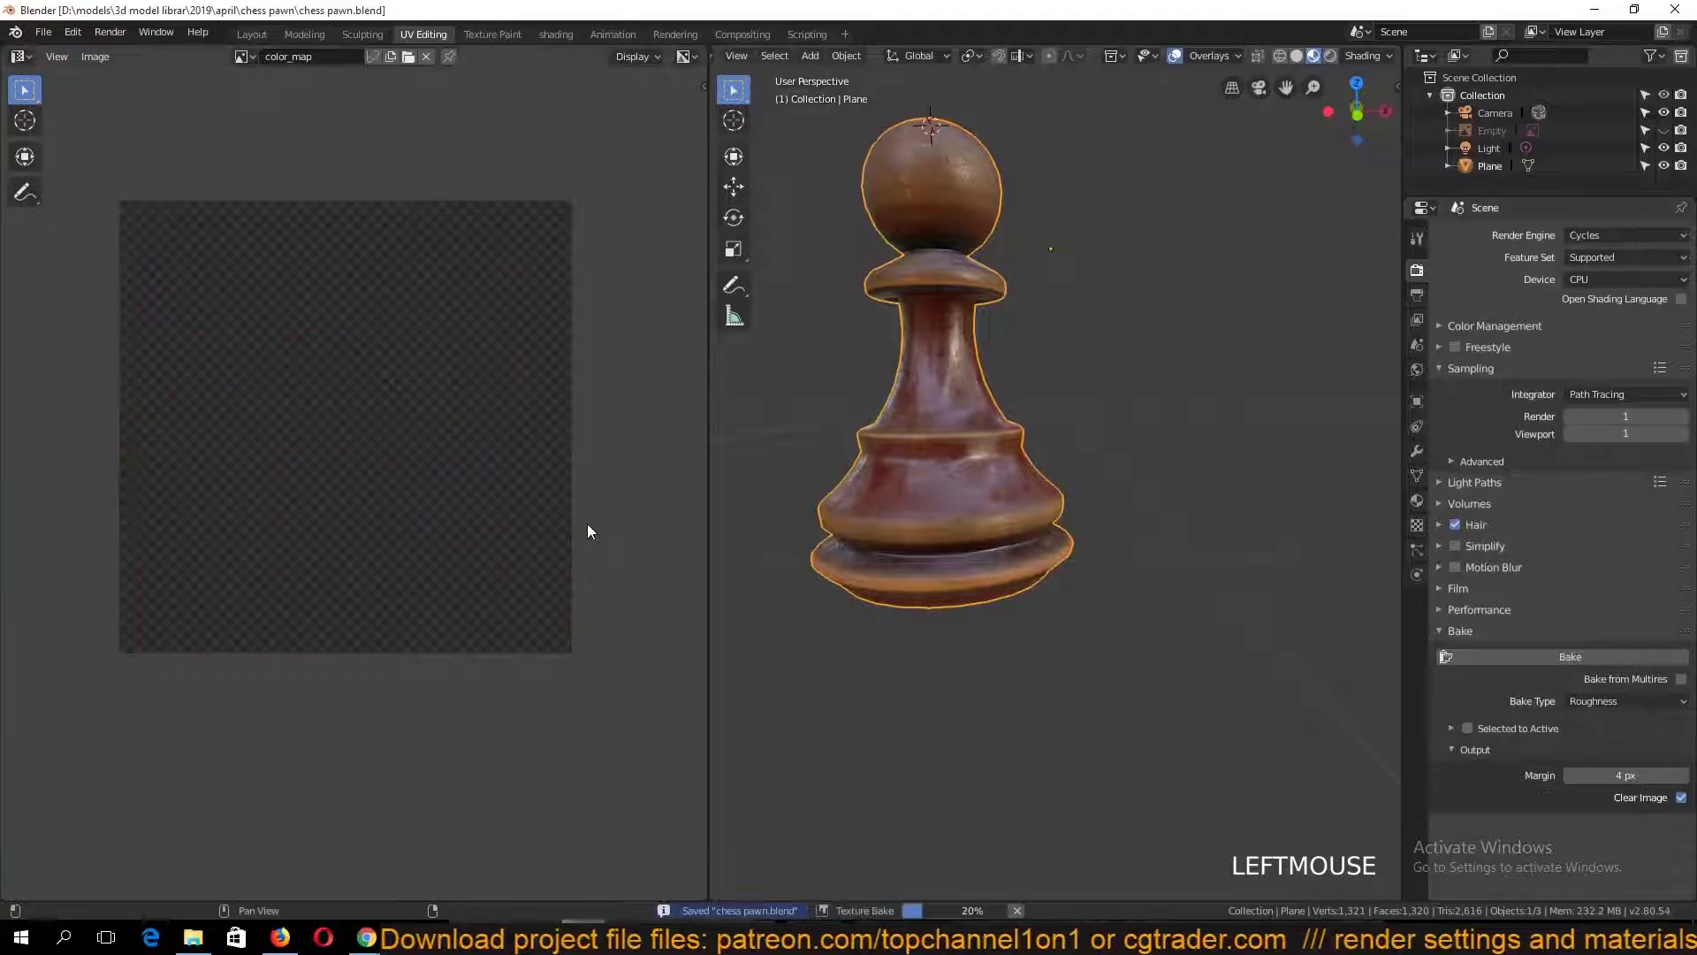
{"action": "scroll", "coordinate": [363, 468], "scroll_direction": "up", "scroll_amount": 7}
{"action": "scroll", "coordinate": [353, 469], "scroll_direction": "down", "scroll_amount": 4}
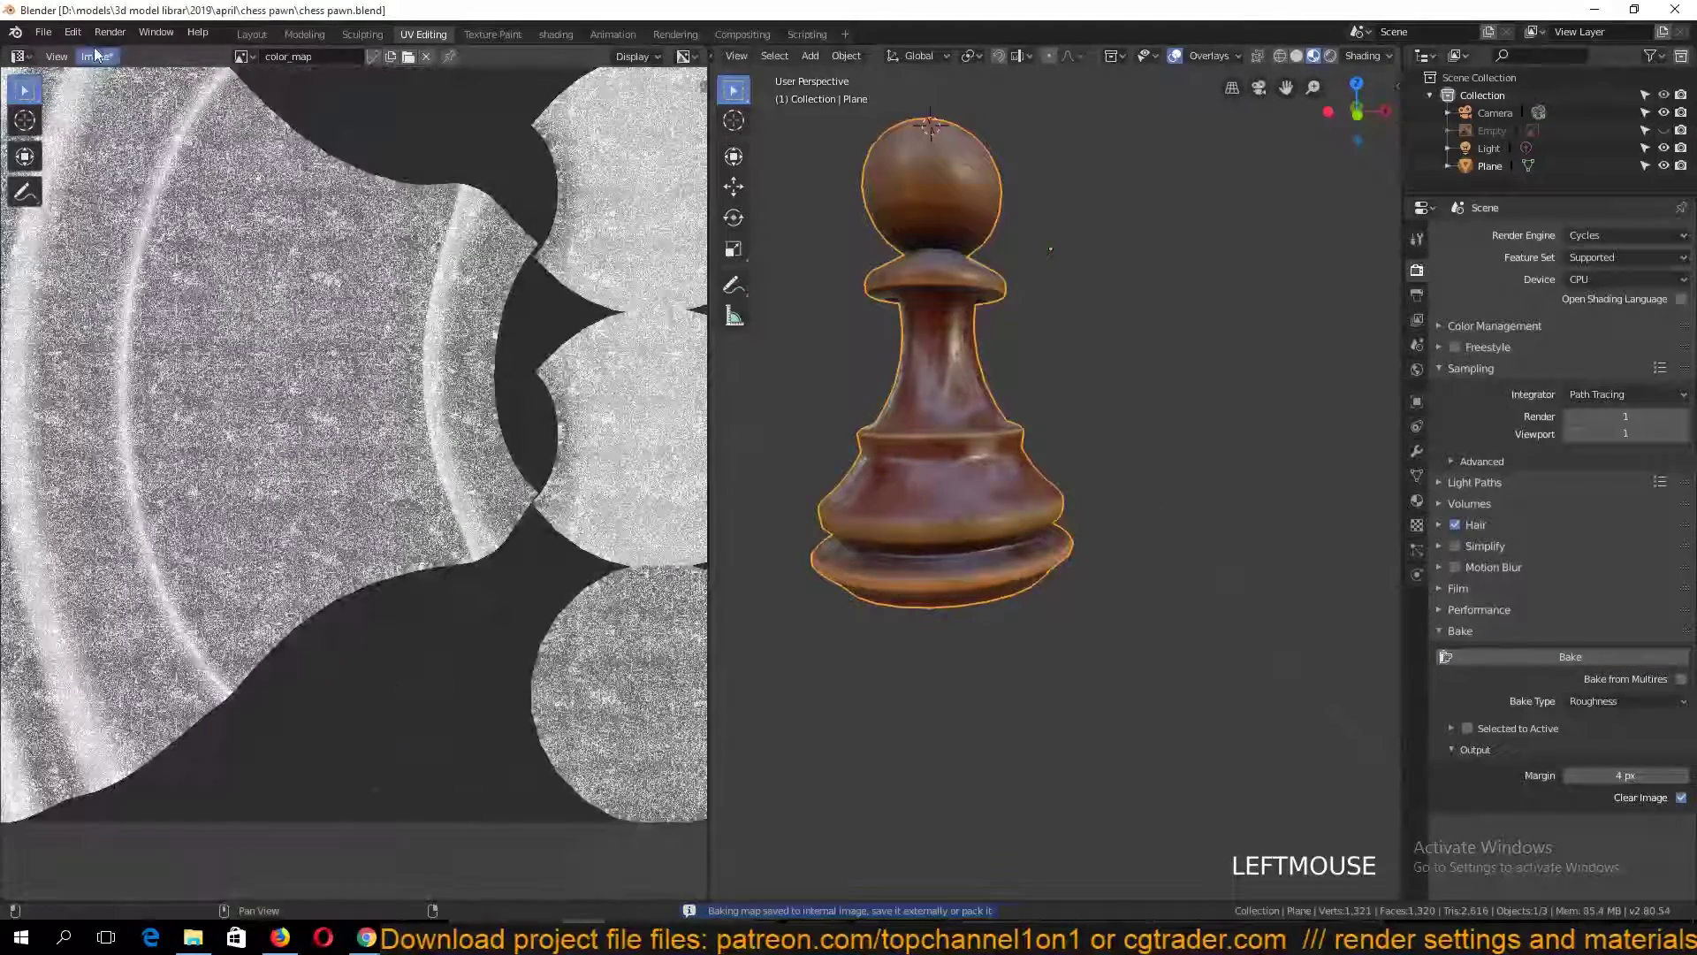
Save the baked roughness image as roughness_map.png in the chess pawn folder and save the Blender file
{"action": "left_click", "coordinate": [97, 56]}
{"action": "left_click", "coordinate": [141, 220]}
{"action": "left_click", "coordinate": [306, 99]}
{"action": "type", "text": "rou"}
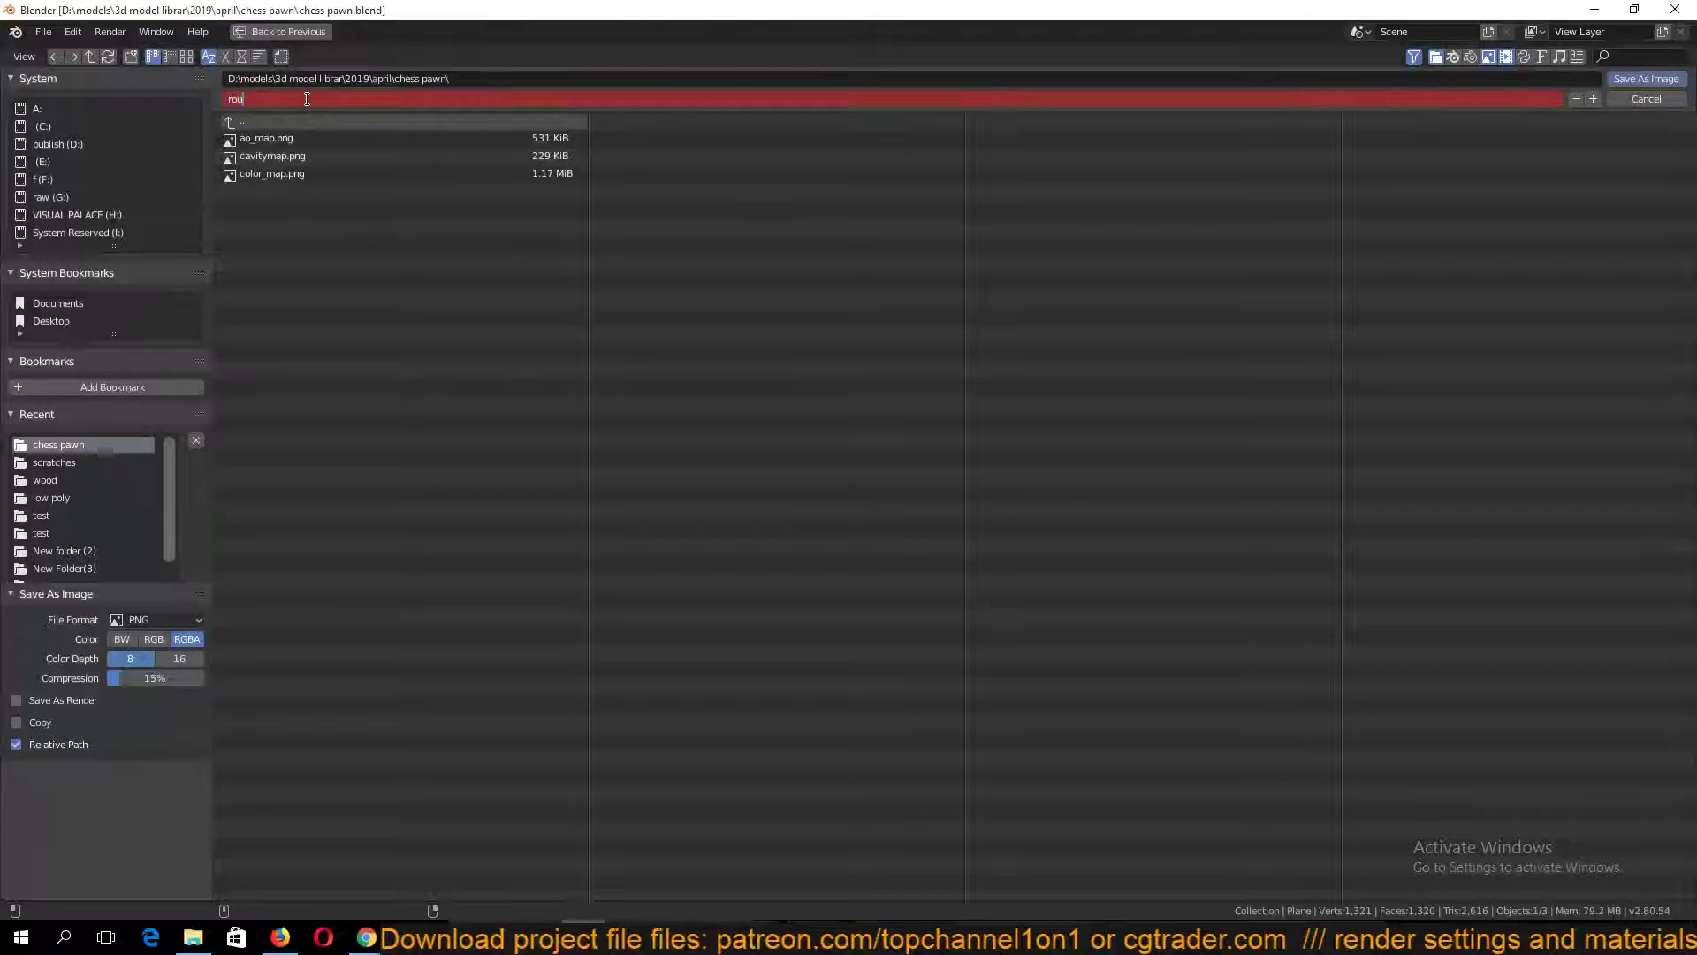
{"action": "type", "text": "ghness_map"}
{"action": "key", "text": "Return"}
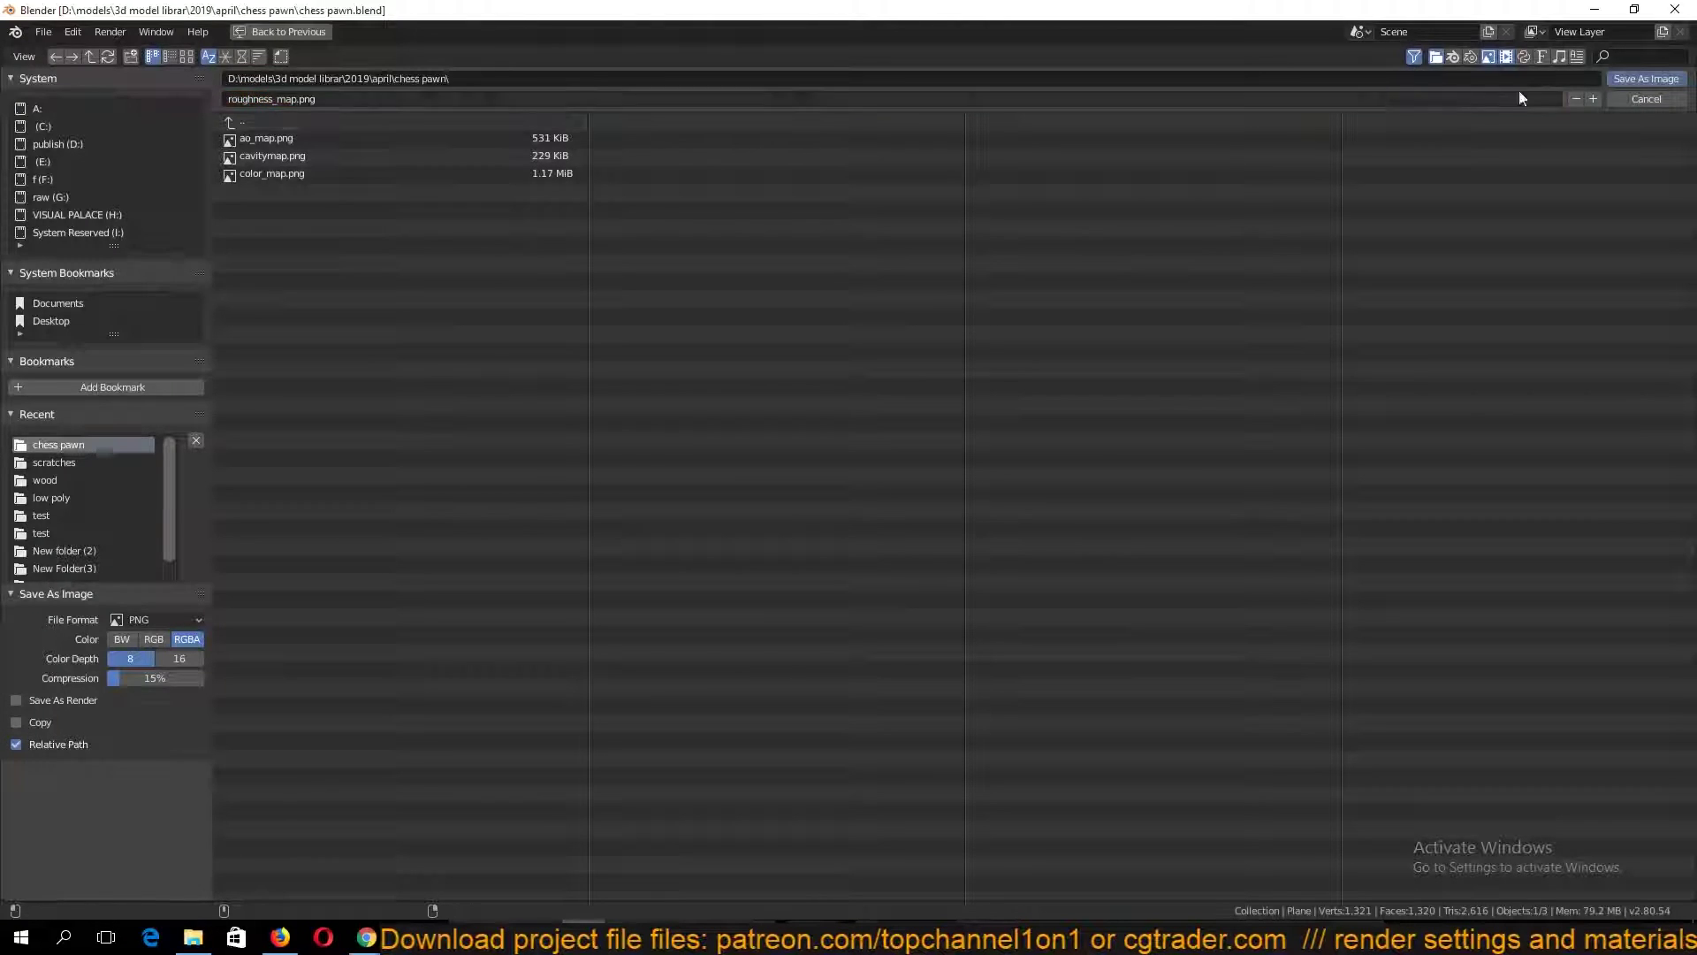
{"action": "left_click", "coordinate": [1646, 78]}
{"action": "key", "text": "ctrl+s"}
Return to the Shading workspace, duplicate the pawn and place the copy beside the original
{"action": "left_click", "coordinate": [556, 34]}
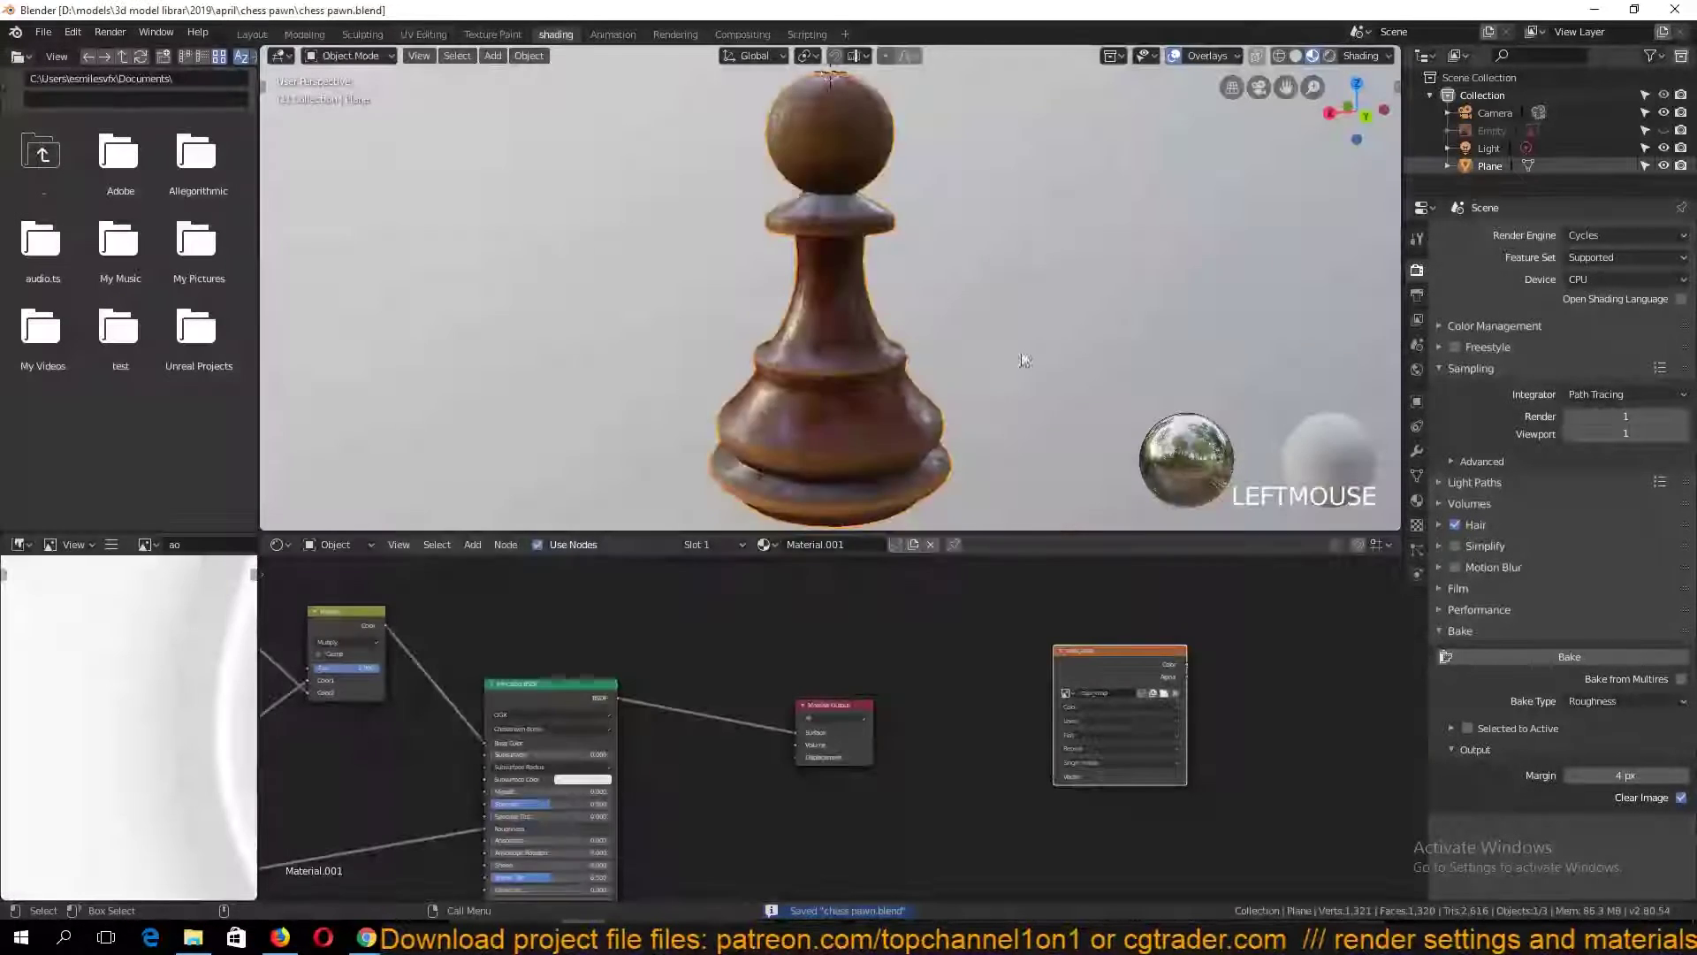
{"action": "scroll", "coordinate": [834, 337], "scroll_direction": "down", "scroll_amount": 2}
{"action": "key", "text": "shift+d"}
{"action": "left_click", "coordinate": [1018, 350]}
{"action": "key", "text": "grave"}
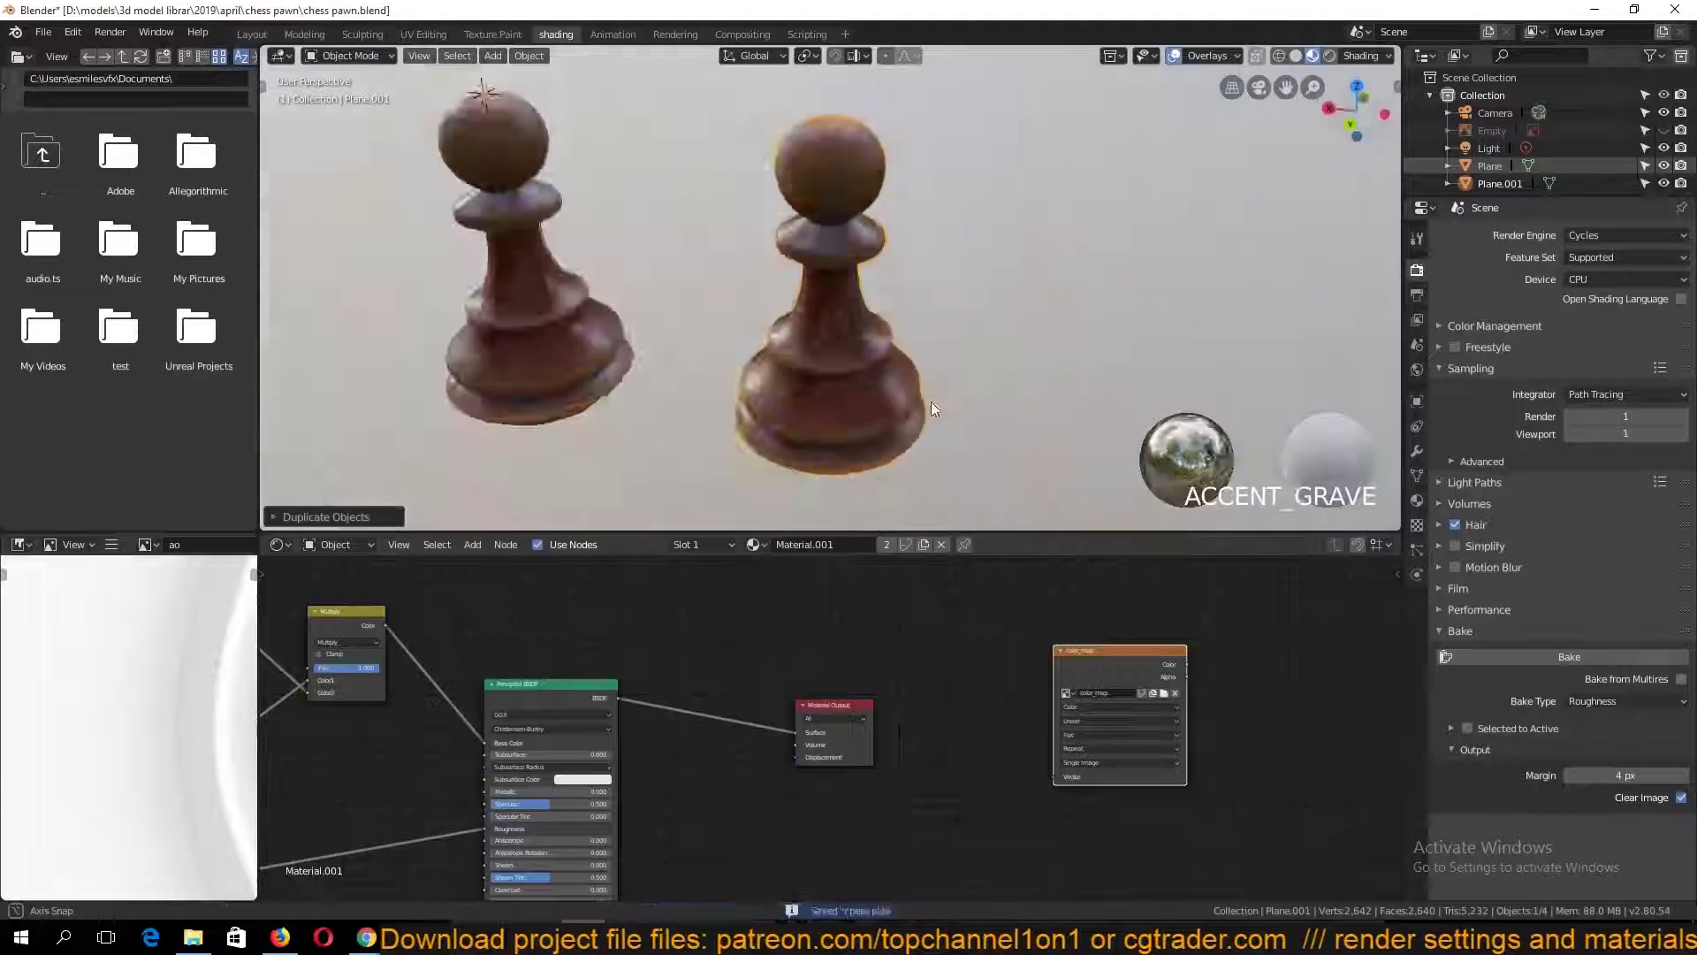
Replace the duplicate pawn's material with a new one named pbr and save the file
{"action": "left_click", "coordinate": [942, 543]}
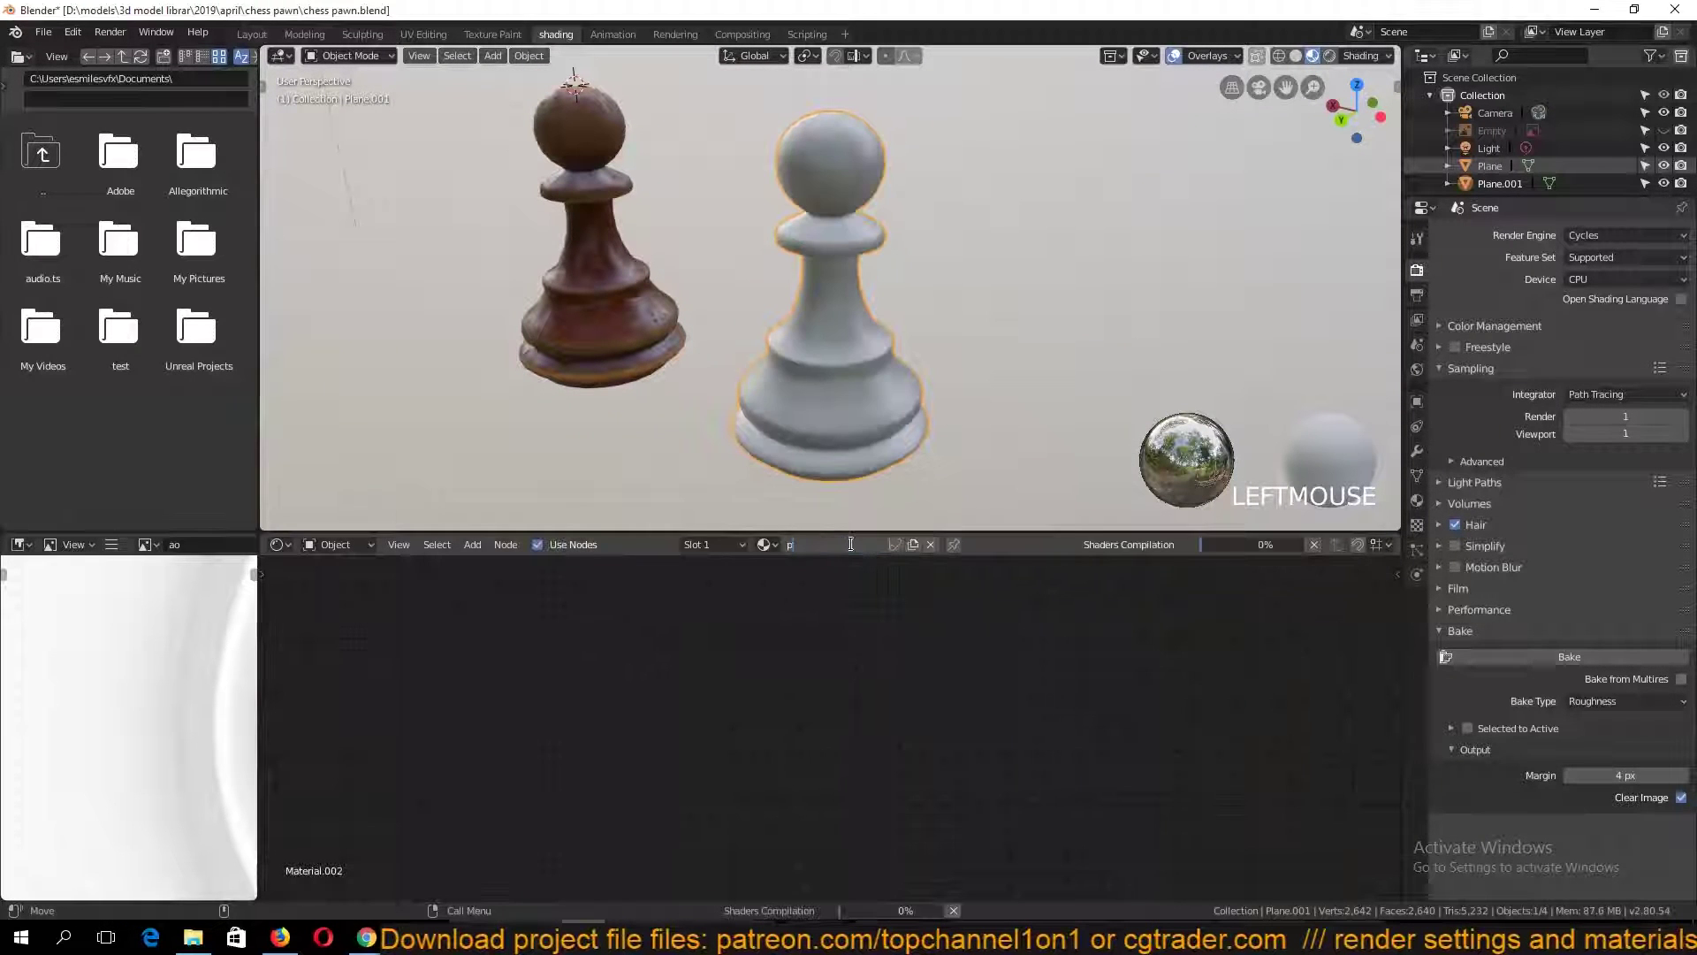
{"action": "key", "text": "Home"}
{"action": "middle_click_drag", "start_coordinate": [886, 666], "coordinate": [1110, 749]}
{"action": "key", "text": "ctrl+s"}
Add an Image Texture node with color_map.png, connect its color to the Principled BSDF's Base Color, and save the file
{"action": "key", "text": "shift+a"}
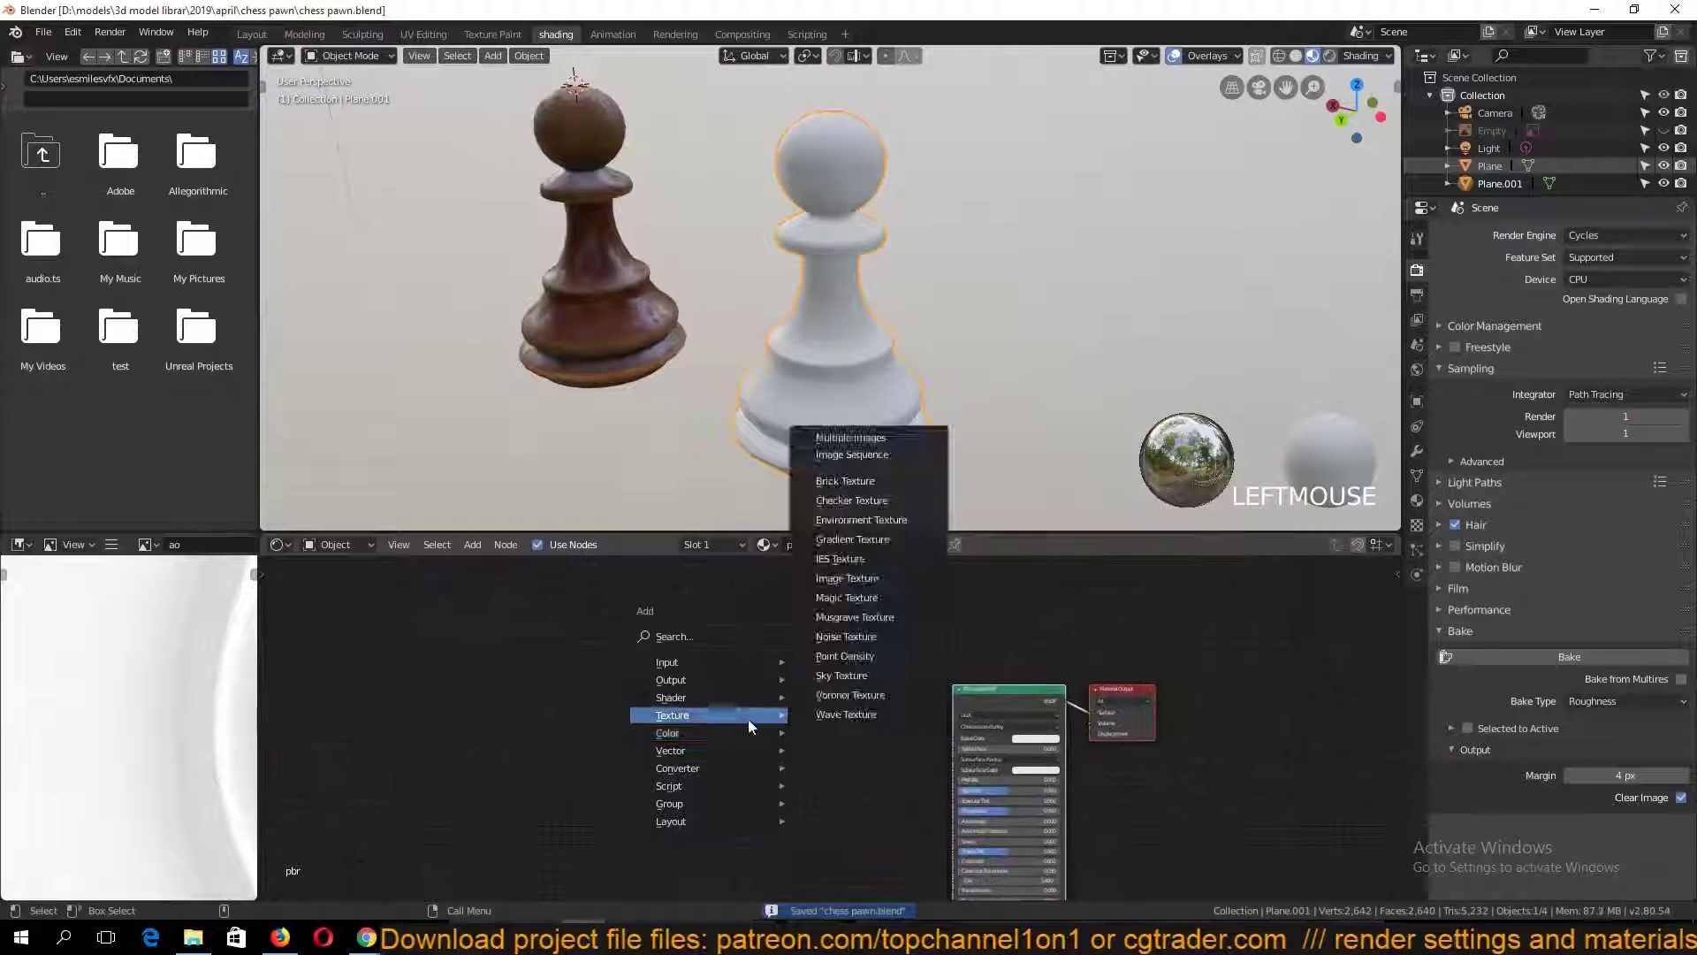
{"action": "mouse_move", "coordinate": [751, 733]}
{"action": "mouse_move", "coordinate": [690, 715]}
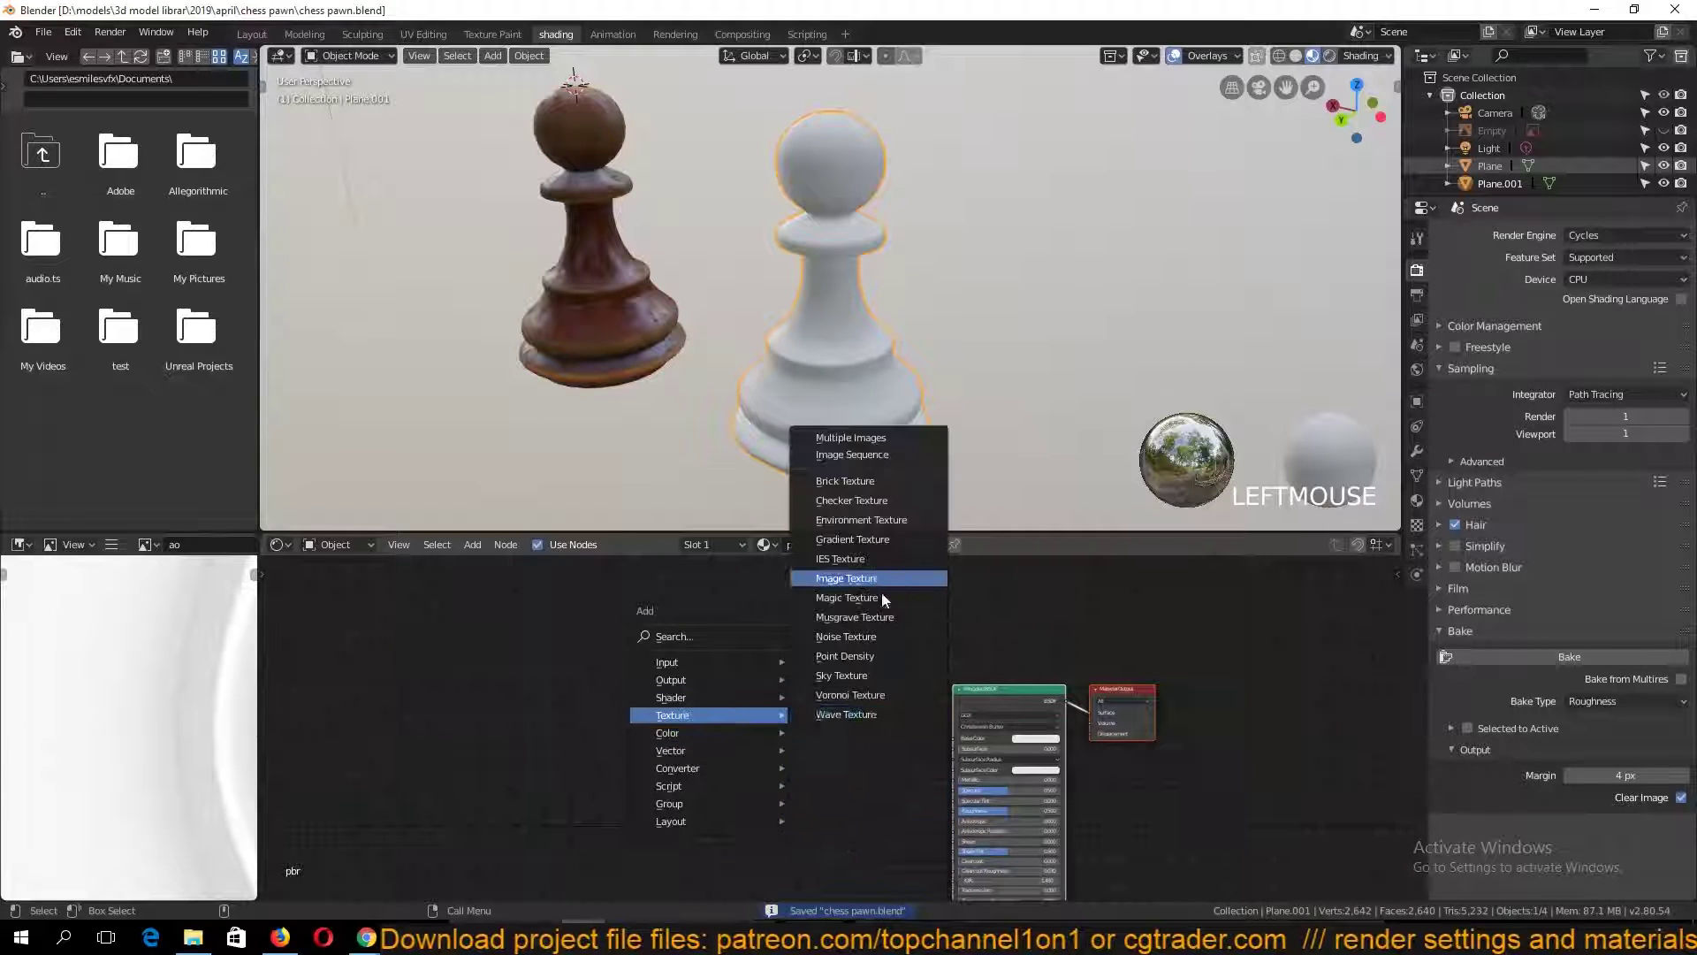
{"action": "left_click", "coordinate": [879, 588]}
{"action": "left_click", "coordinate": [665, 677]}
{"action": "left_click", "coordinate": [754, 718]}
{"action": "double_click", "coordinate": [363, 174]}
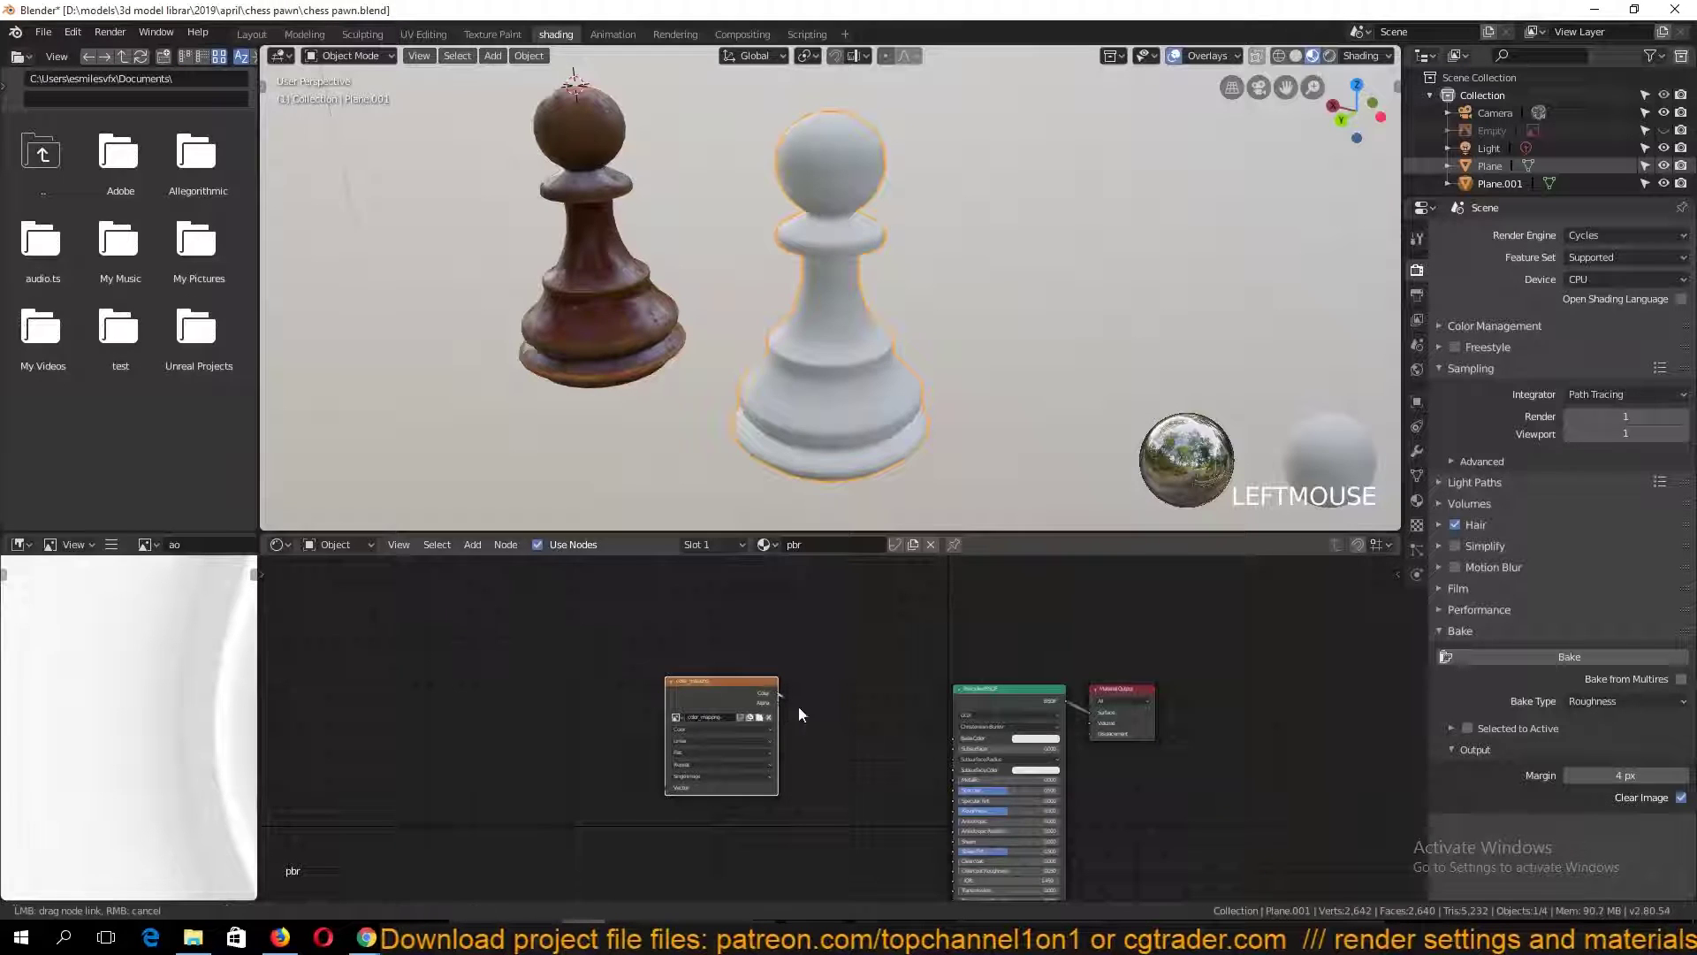
{"action": "left_click_drag", "start_coordinate": [779, 693], "coordinate": [953, 738]}
{"action": "scroll", "coordinate": [847, 389], "scroll_direction": "up", "scroll_amount": 2}
{"action": "middle_click_drag", "start_coordinate": [847, 389], "coordinate": [895, 318]}
{"action": "middle_click_drag", "start_coordinate": [840, 701], "coordinate": [910, 617]}
{"action": "key", "text": "ctrl+s"}
Duplicate the Image Texture node below the first, load roughness_map.png into it, and connect its color to the Principled BSDF's Roughness
{"action": "left_click", "coordinate": [819, 611]}
{"action": "key", "text": "shift+d"}
{"action": "left_click", "coordinate": [817, 749]}
{"action": "left_click", "coordinate": [827, 770]}
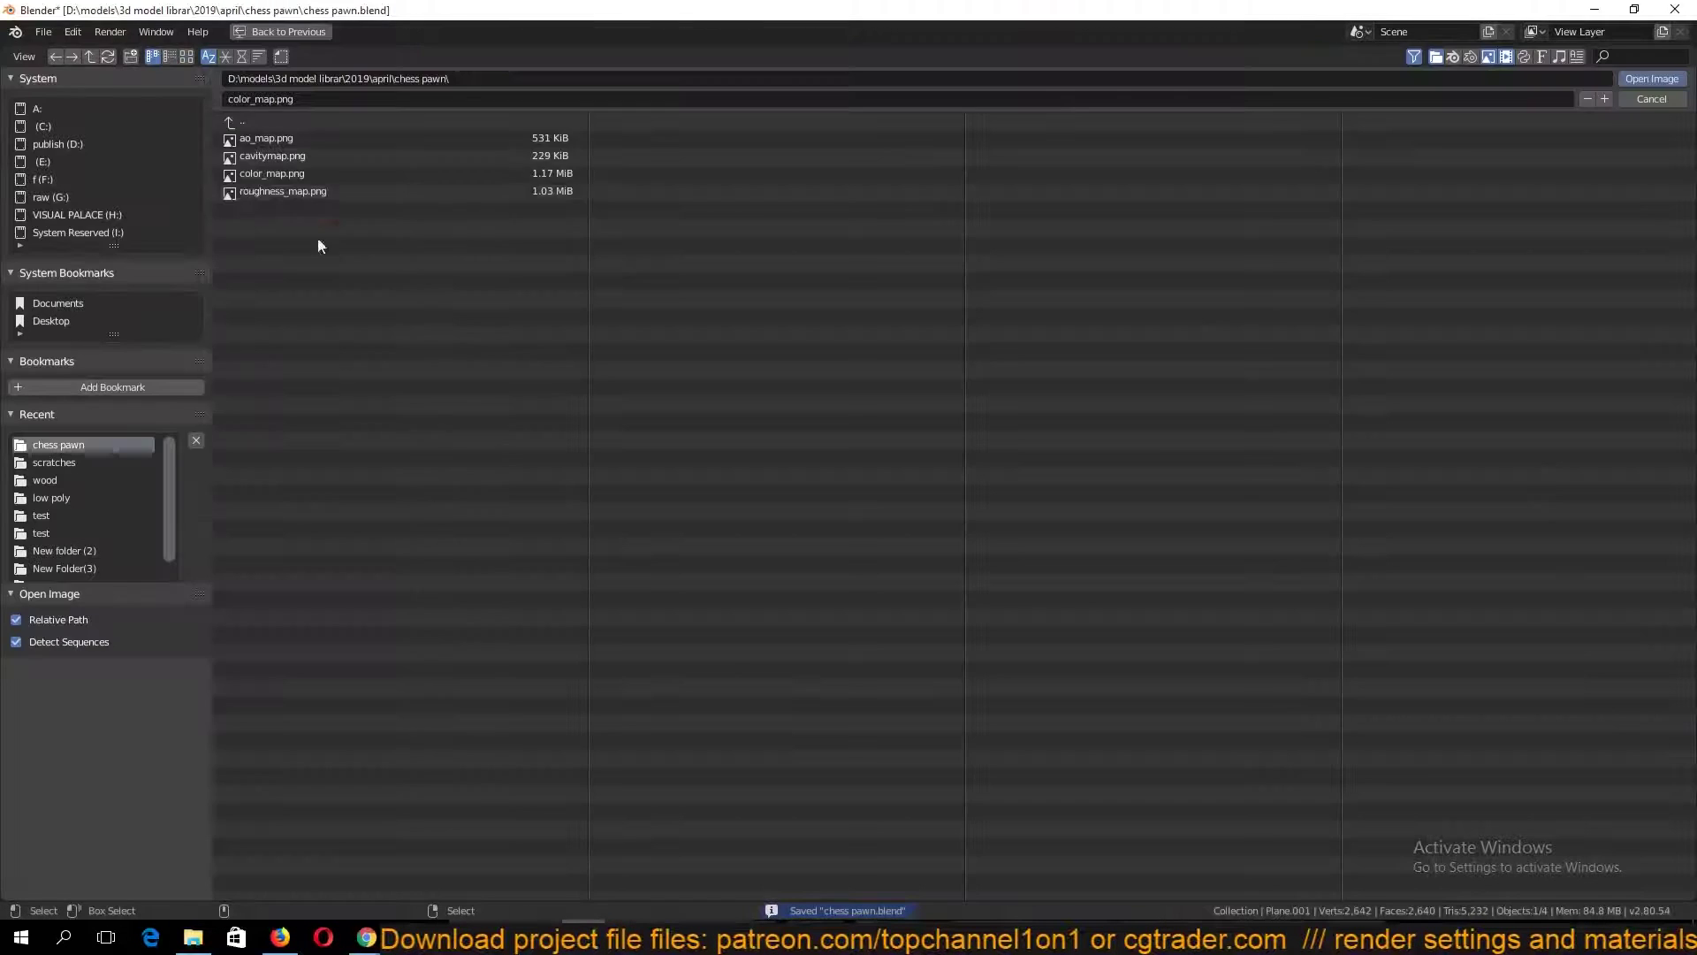
{"action": "double_click", "coordinate": [267, 194]}
{"action": "left_click_drag", "start_coordinate": [844, 746], "coordinate": [1023, 726]}
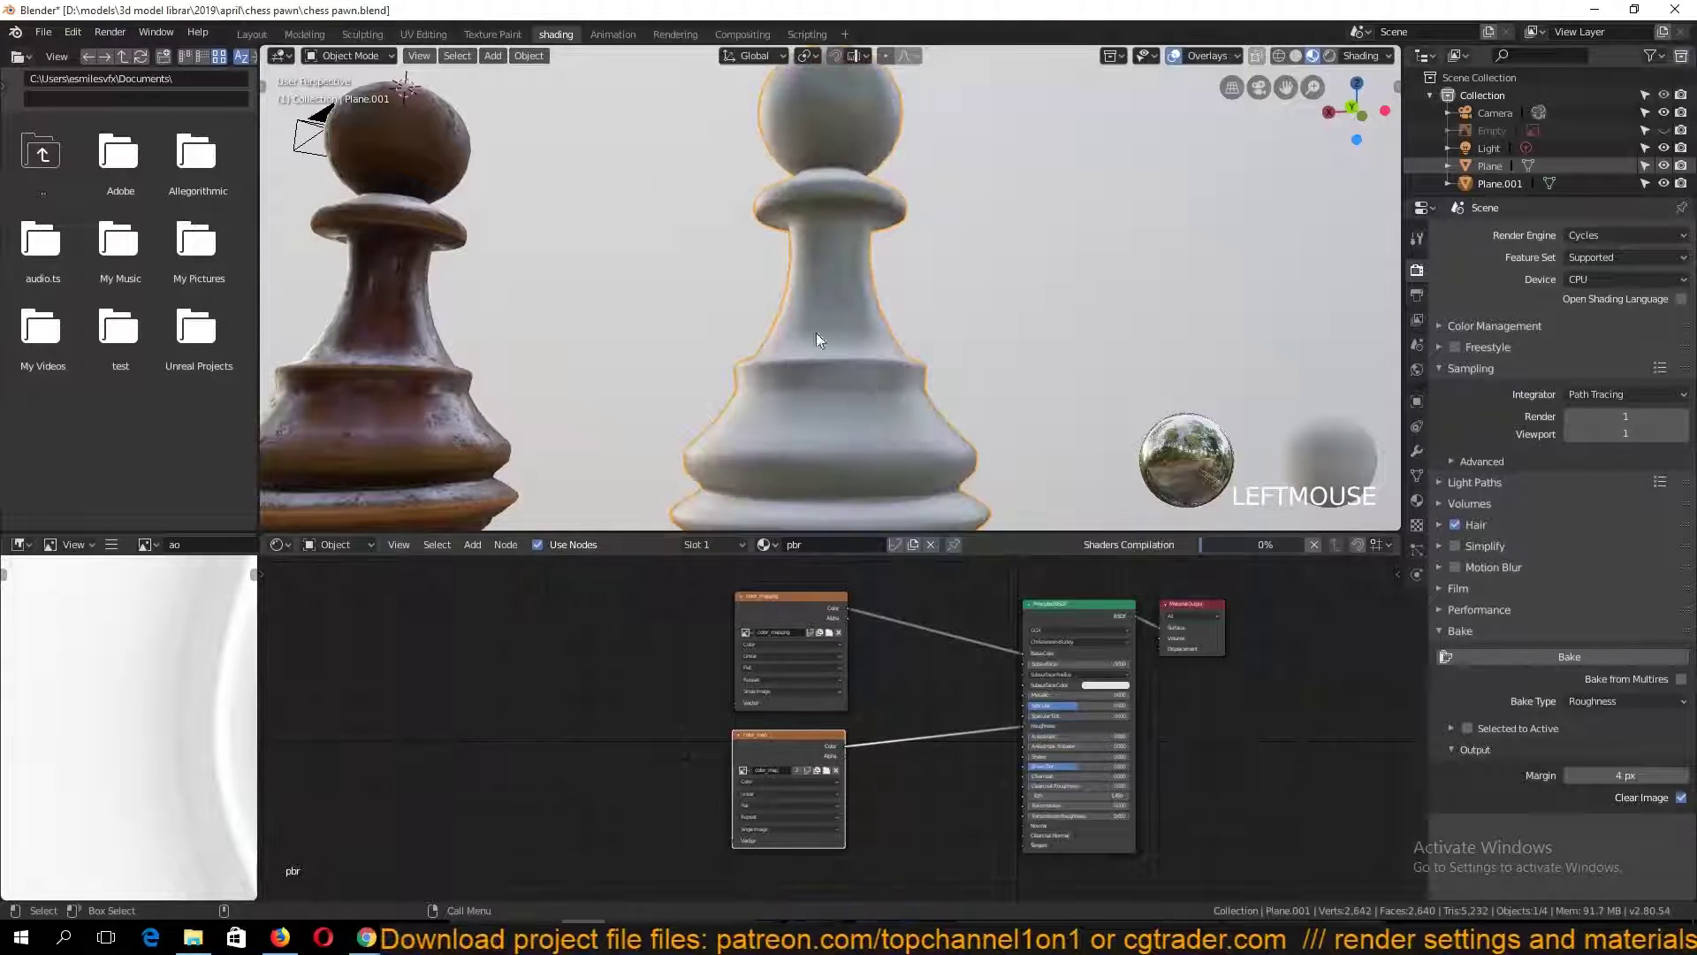
{"action": "scroll", "coordinate": [672, 337], "scroll_direction": "down", "scroll_amount": 3}
{"action": "middle_click_drag", "start_coordinate": [674, 343], "coordinate": [765, 446]}
{"action": "left_click", "coordinate": [771, 442]}
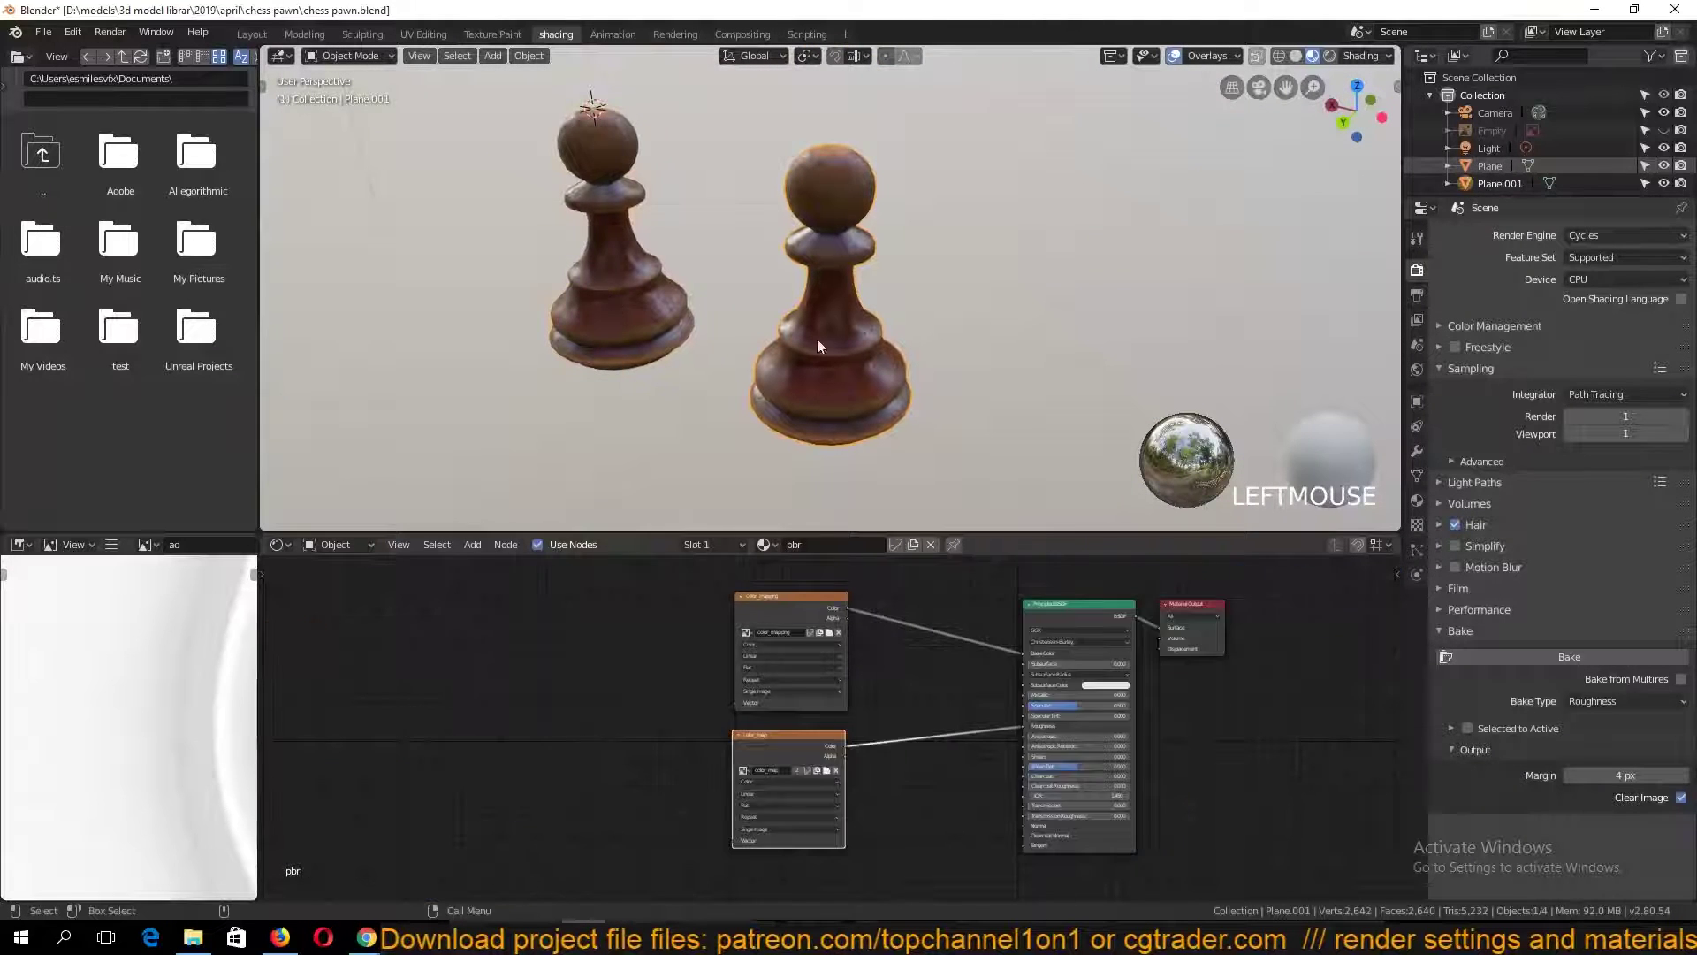